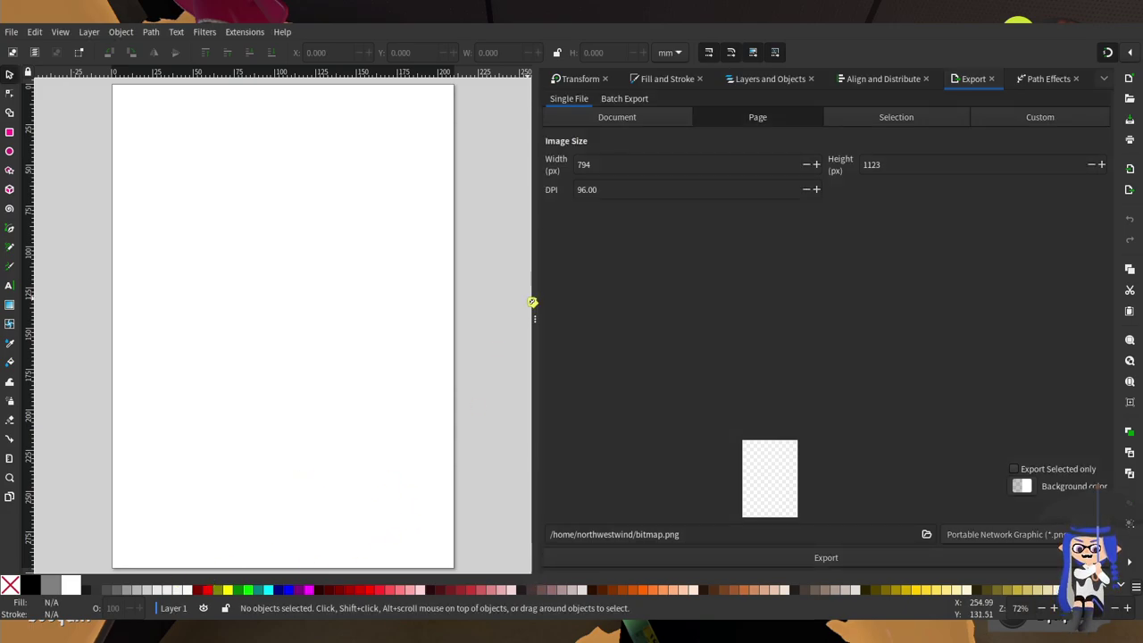
Narrow the docked dialogs to widen the canvas, and fit the whole square page in the view
left_click_drag(534, 296, 820, 295)
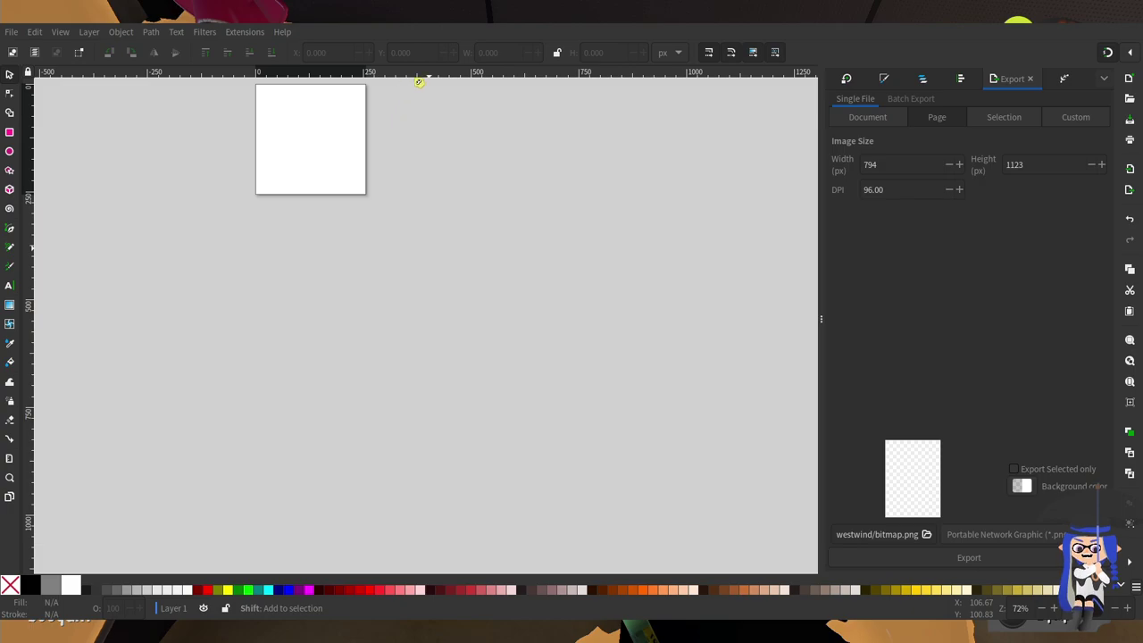
scroll(309, 142, "up", 2)
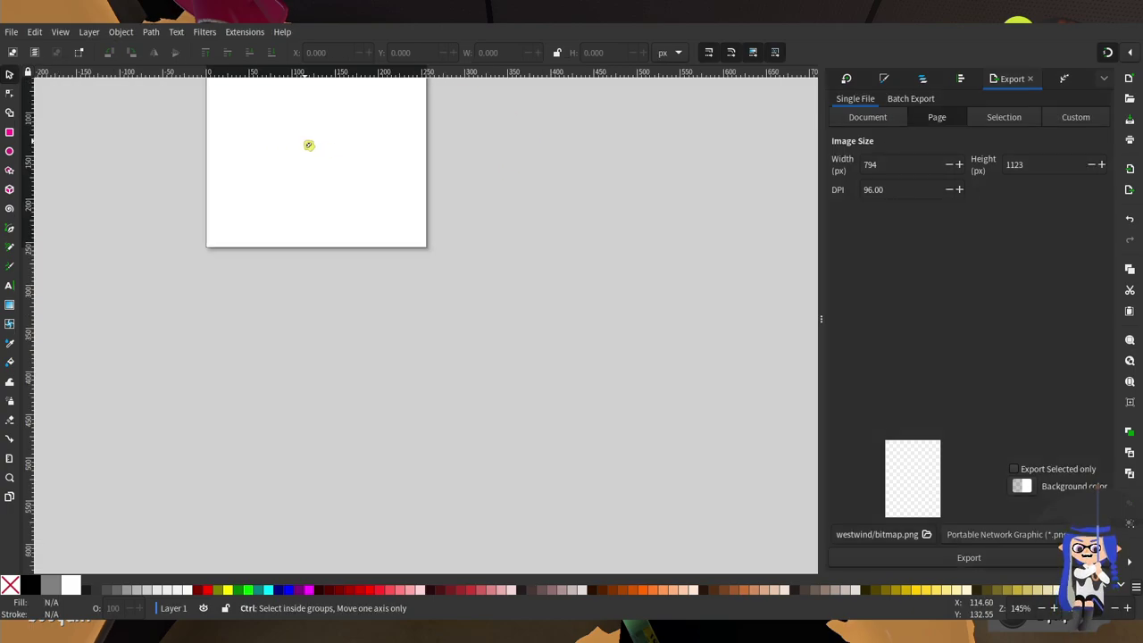
scroll(341, 215, "up", 2)
scroll(295, 191, "up", 2)
left_click_drag(294, 184, 340, 303)
key("5")
scroll(390, 271, "left", 1)
scroll(472, 260, "right", 1)
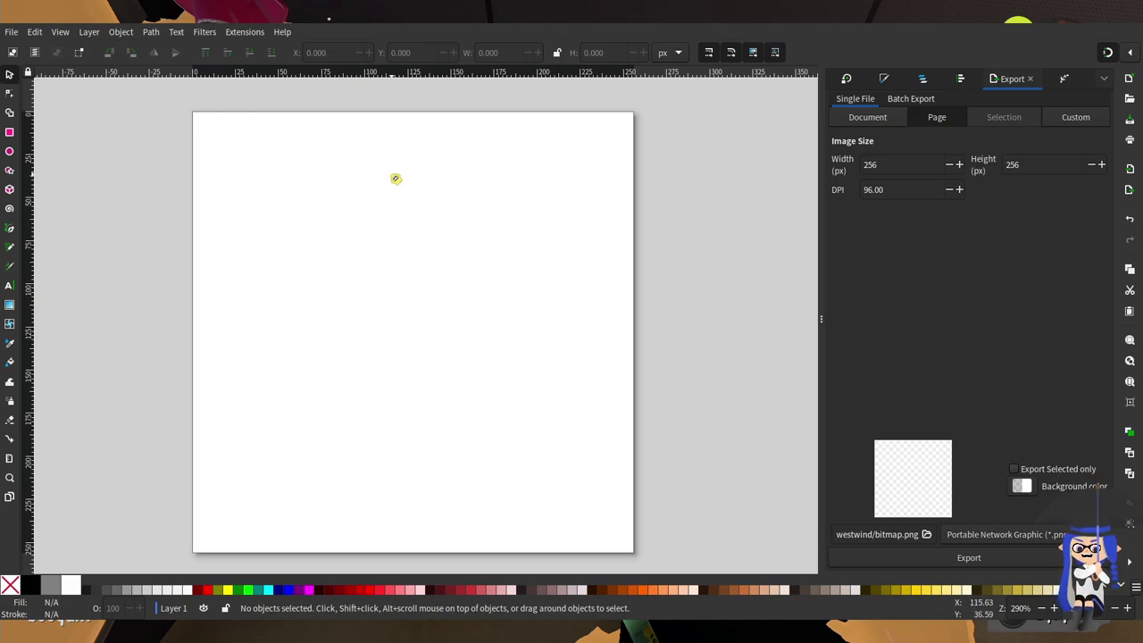
Draw a trial rectangle about 95 × 55 px in the upper part of the page and delete it
left_click(9, 132)
left_click_drag(266, 160, 431, 254)
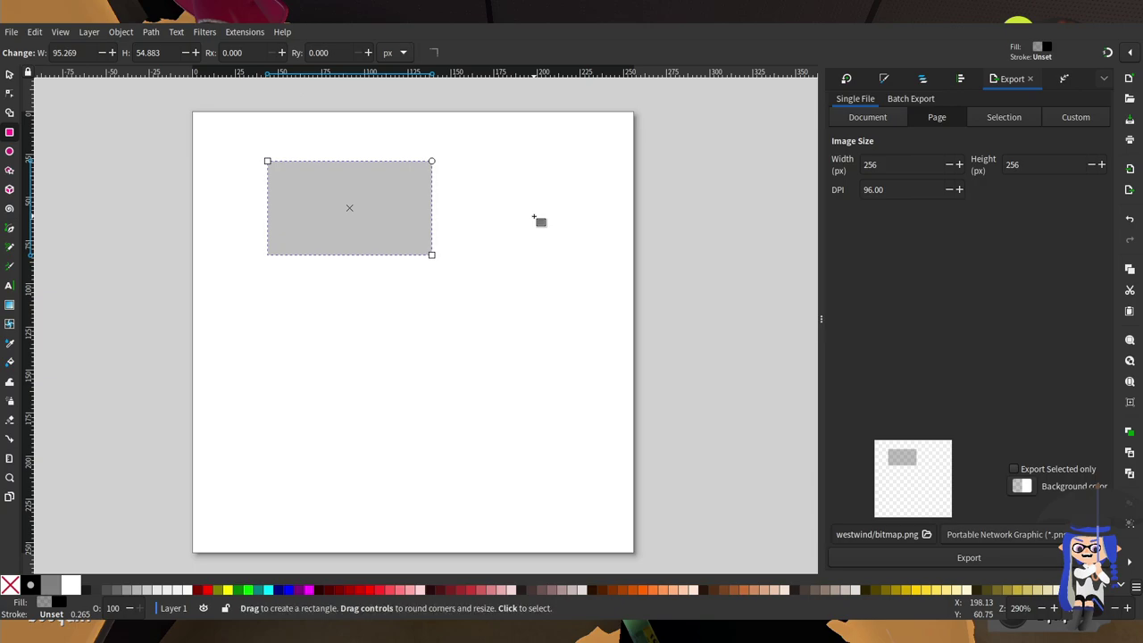
left_click(9, 74)
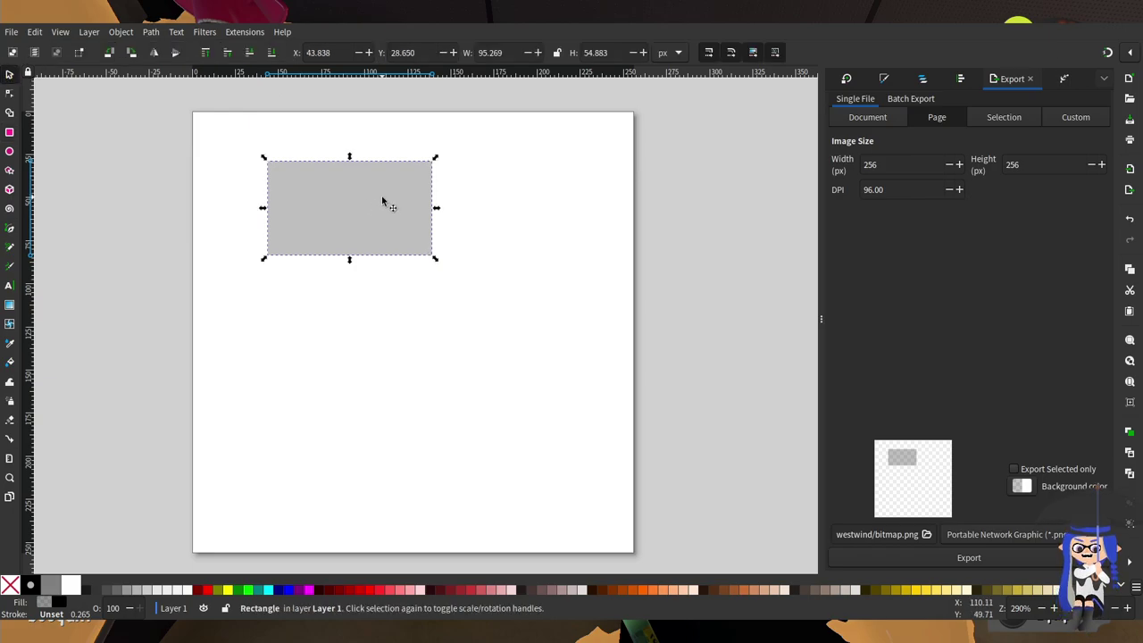
key("Delete")
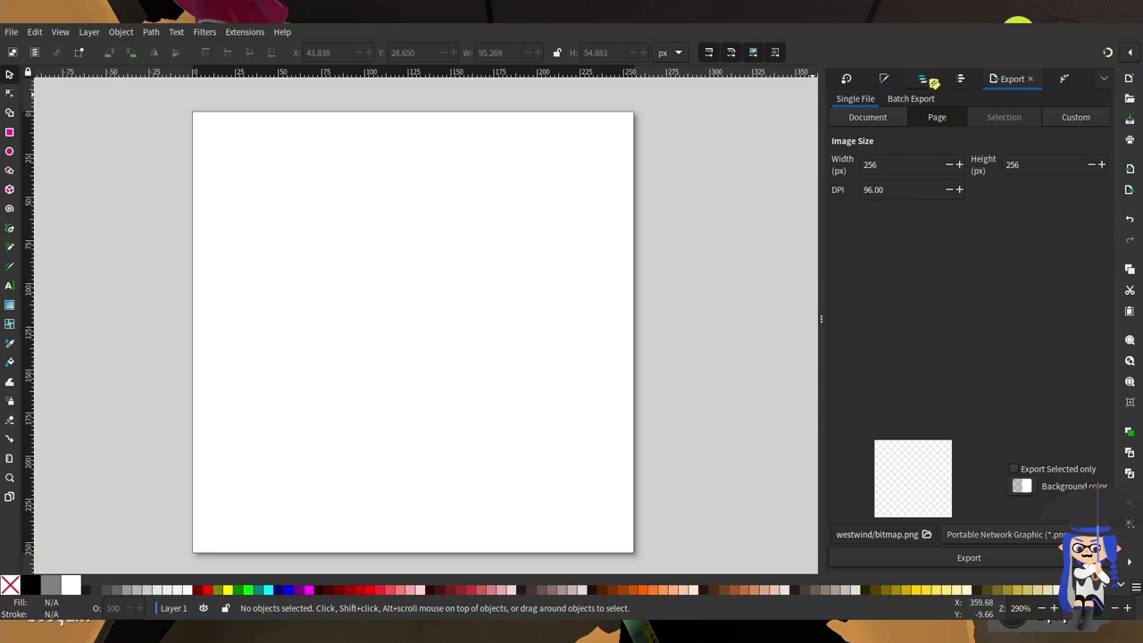
Show the Layers and Objects dialog and draw a rectangle about 114 × 85 px on the right half of the page
left_click(922, 80)
left_click(1007, 82)
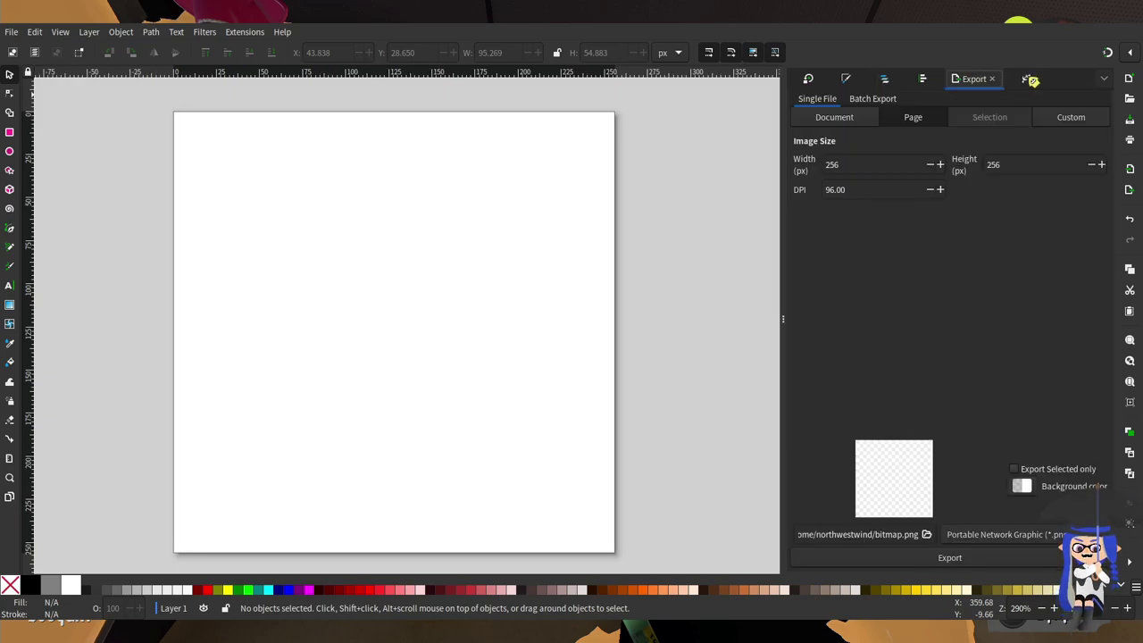
left_click(924, 82)
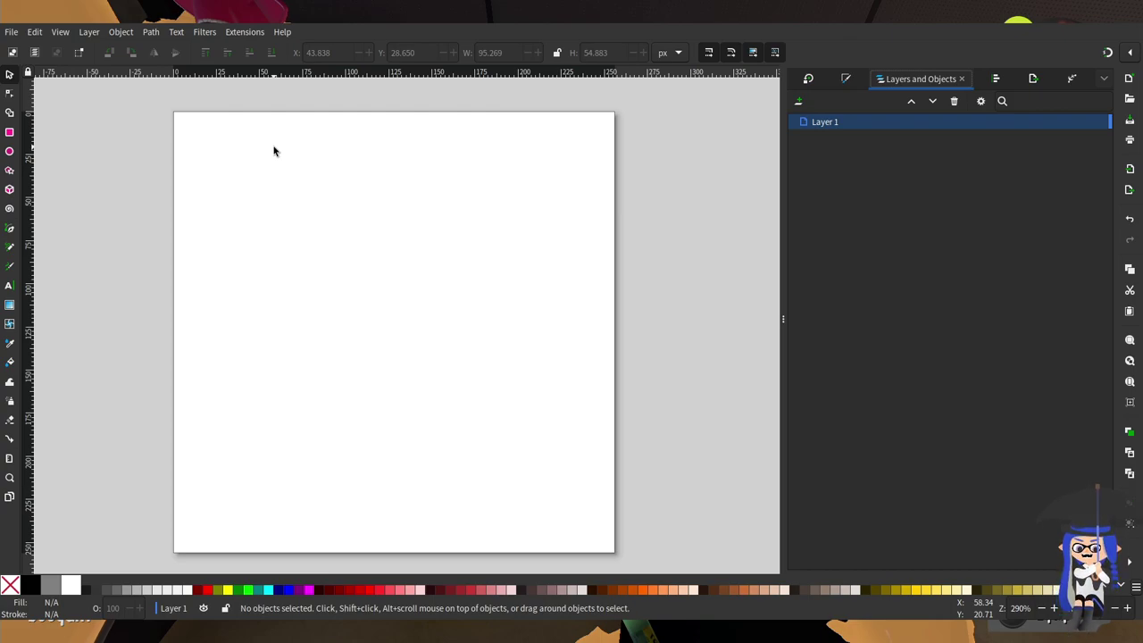
left_click(11, 133)
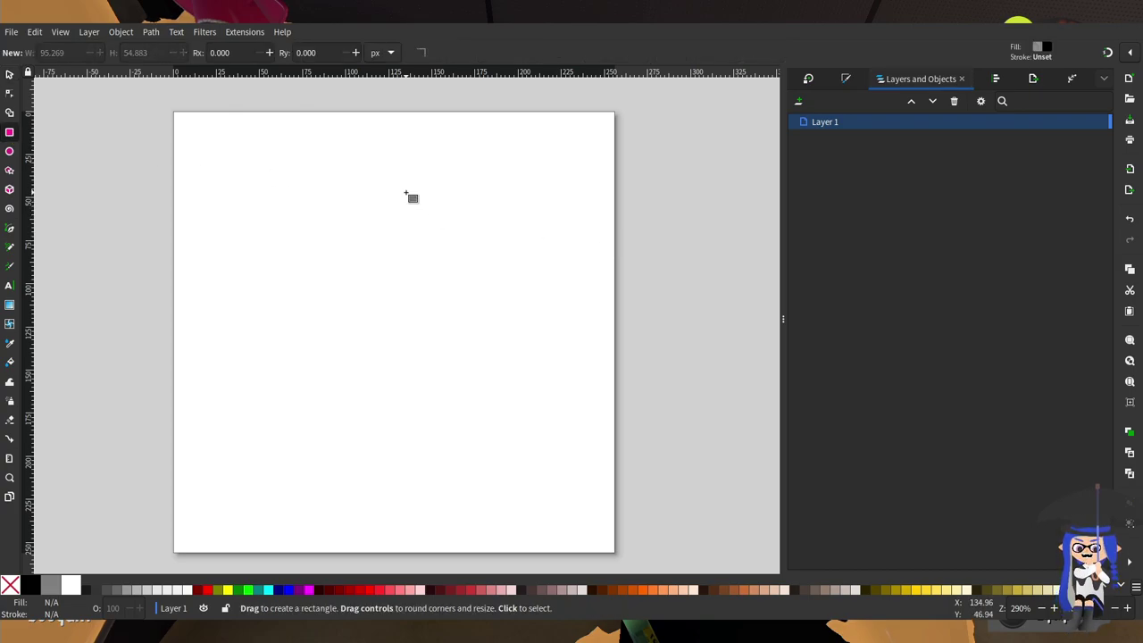
left_click_drag(398, 207, 595, 354)
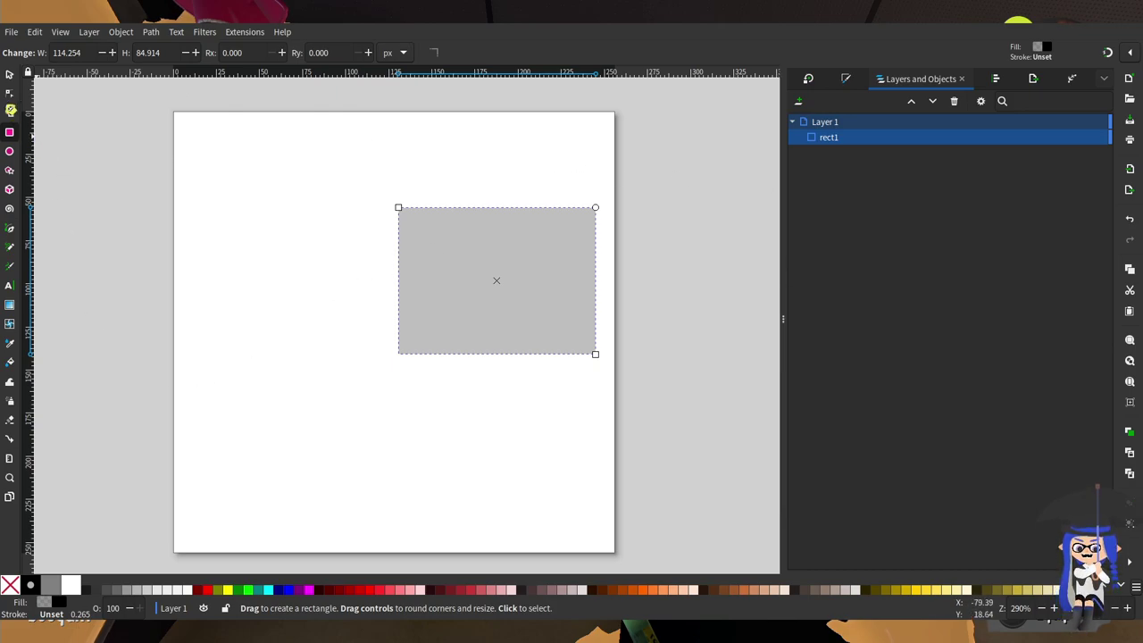
Convert the rectangle to a path, raise its upper-left node and shift its upper-right node slightly inward
left_click(9, 93)
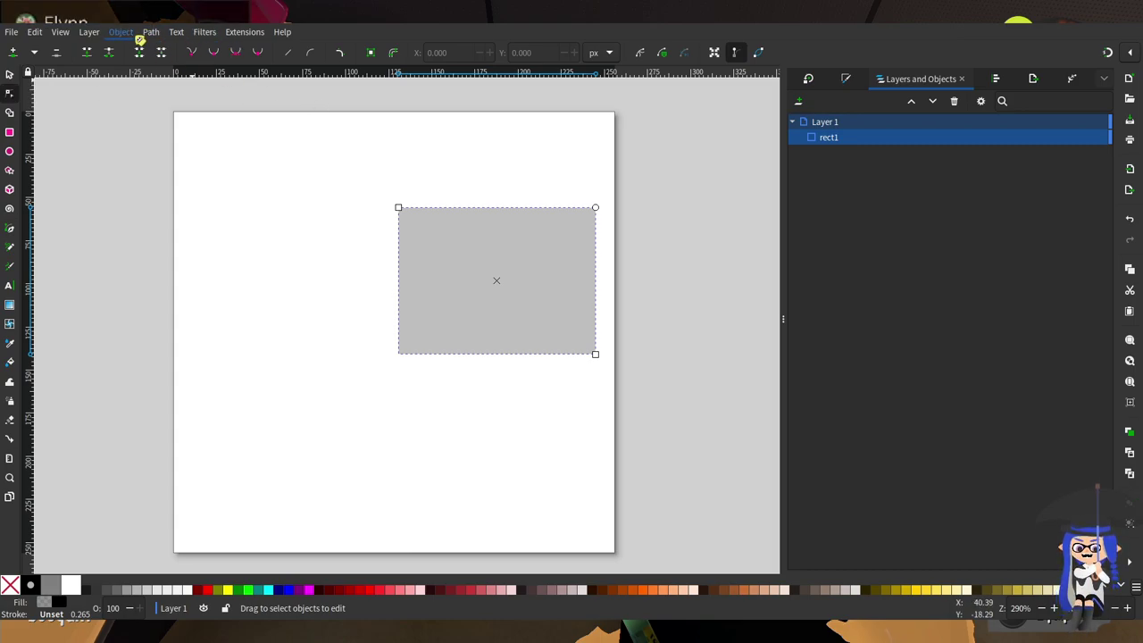
key("shift+ctrl+c")
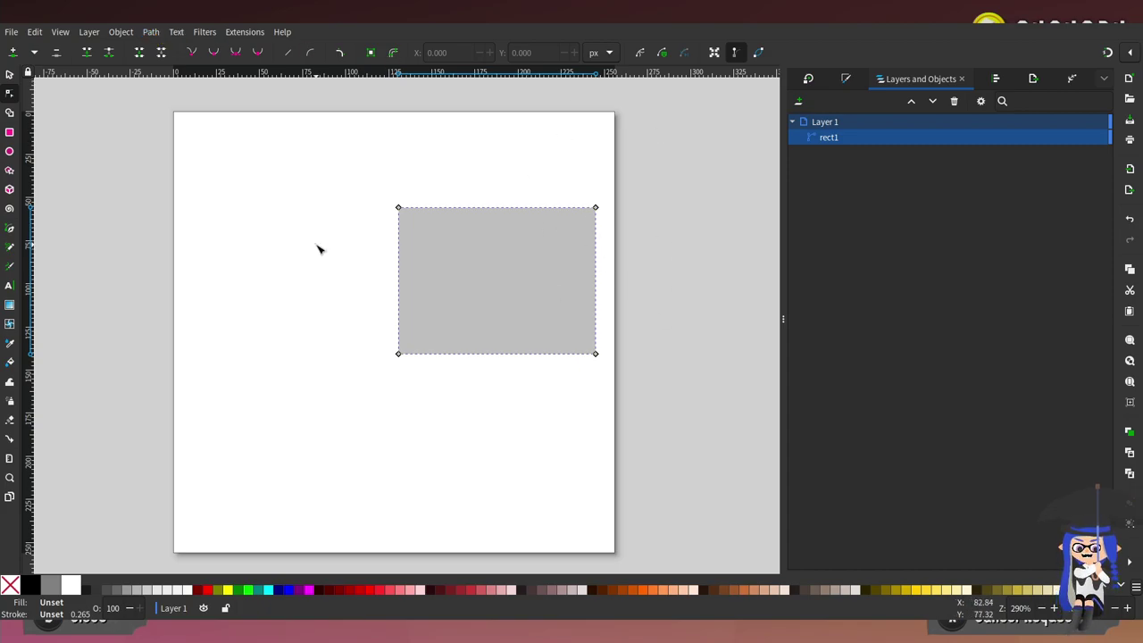
left_click_drag(399, 208, 398, 182)
mouse_move(596, 208)
left_mouse_down()
mouse_move(601, 188)
mouse_move(589, 219)
mouse_move(585, 206)
left_mouse_up()
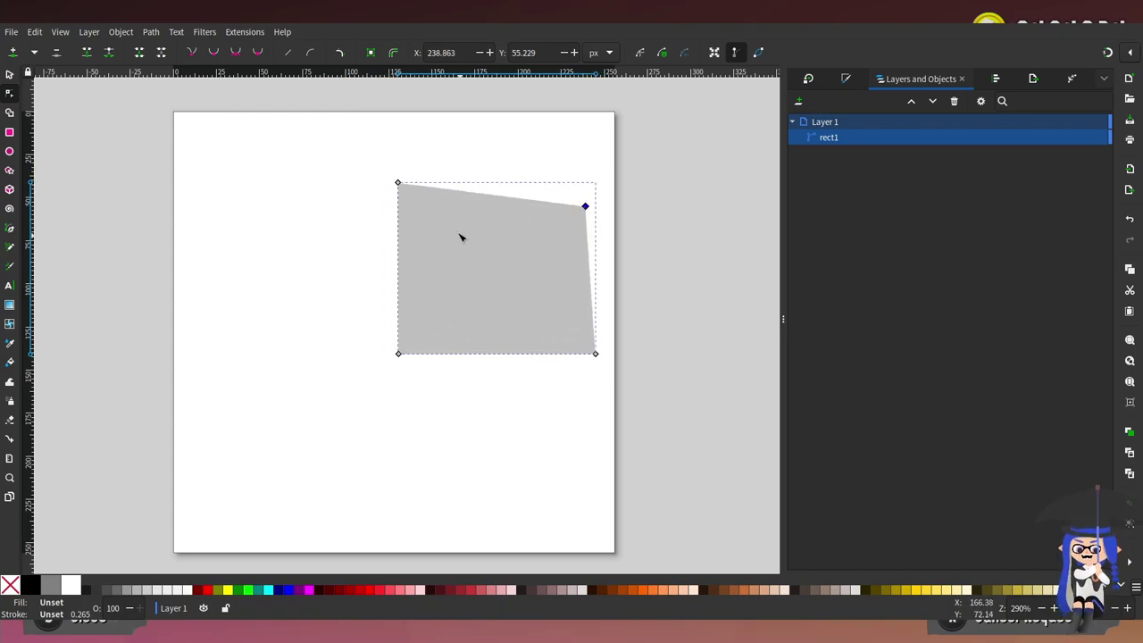
With Fill and Stroke shown, draw two trial ellipses with radii about 115 × 90 px and 73 × 46 px, and delete both
left_click(848, 87)
left_click(882, 101)
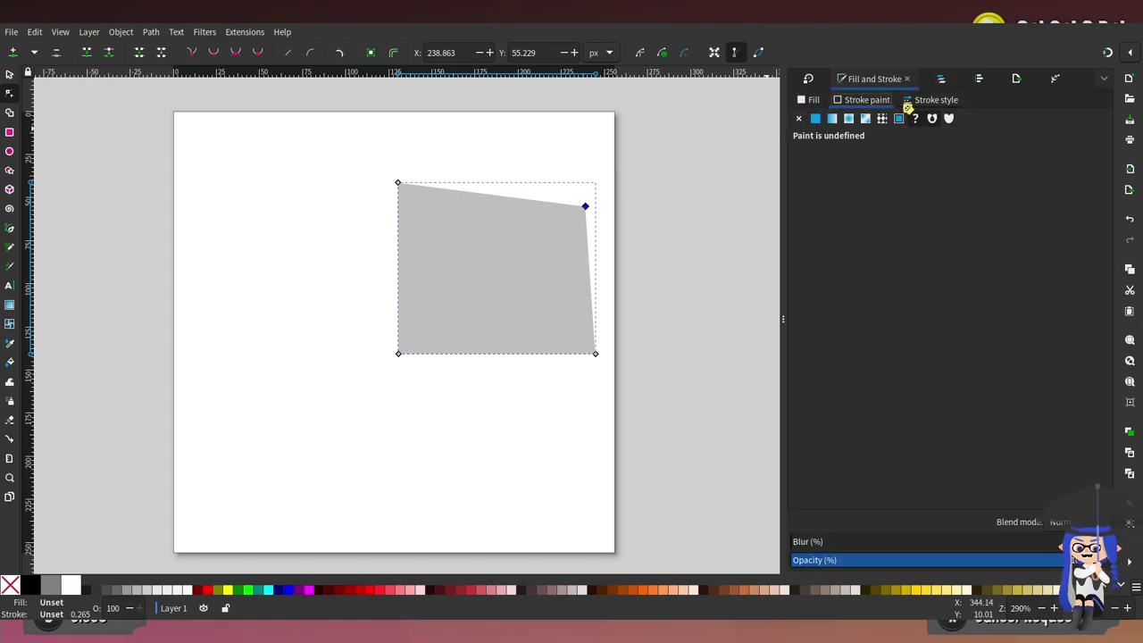
left_click(812, 101)
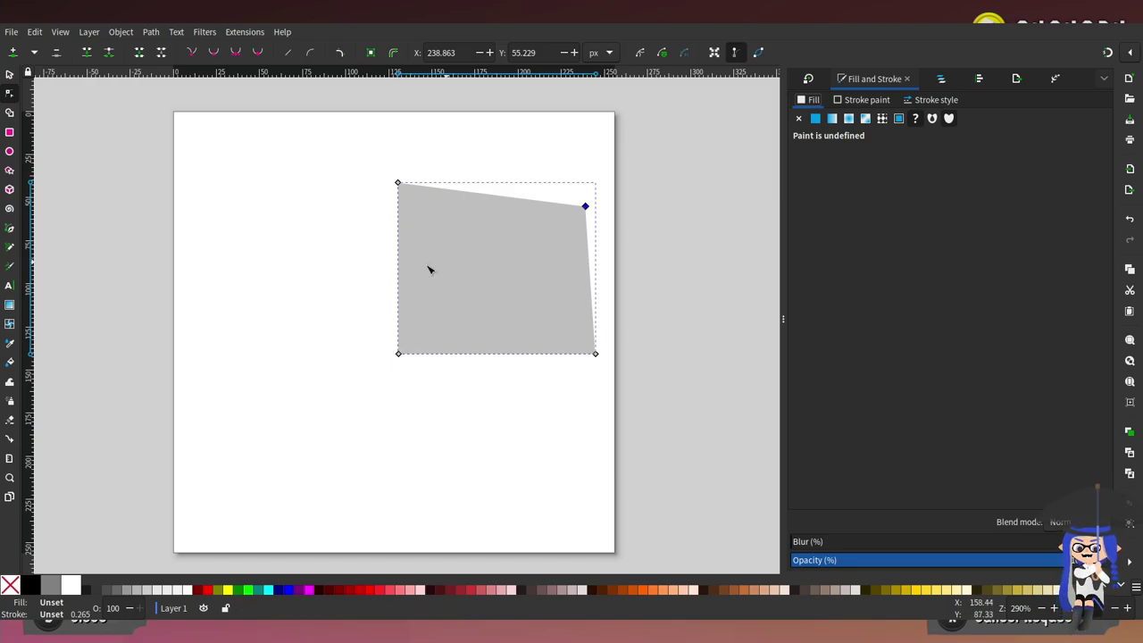
key("e")
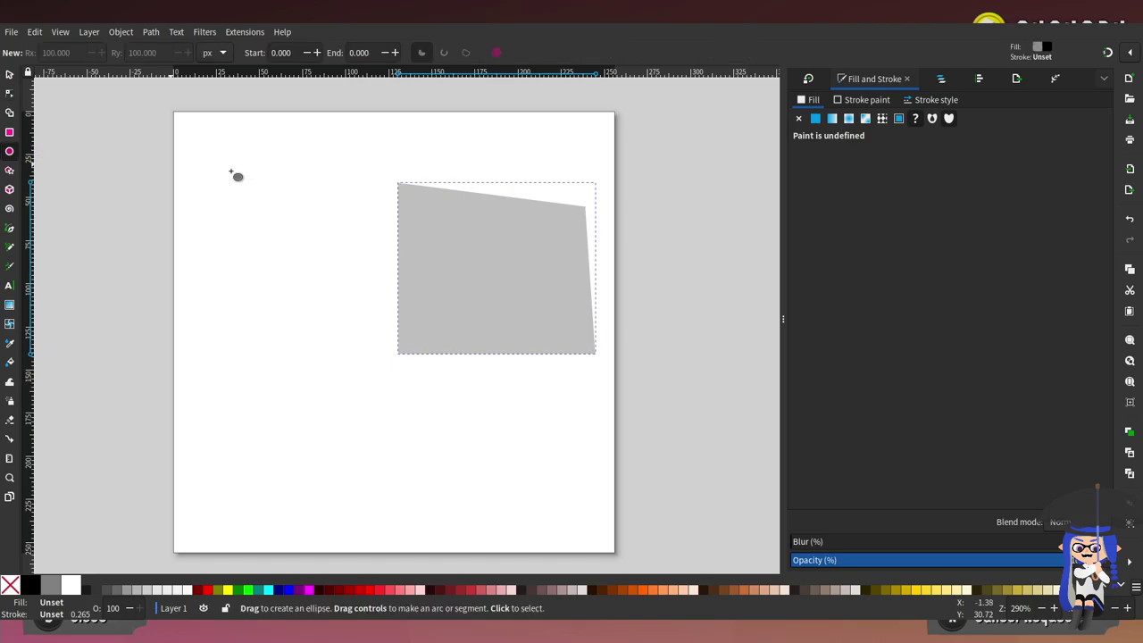
left_click_drag(338, 182, 734, 493)
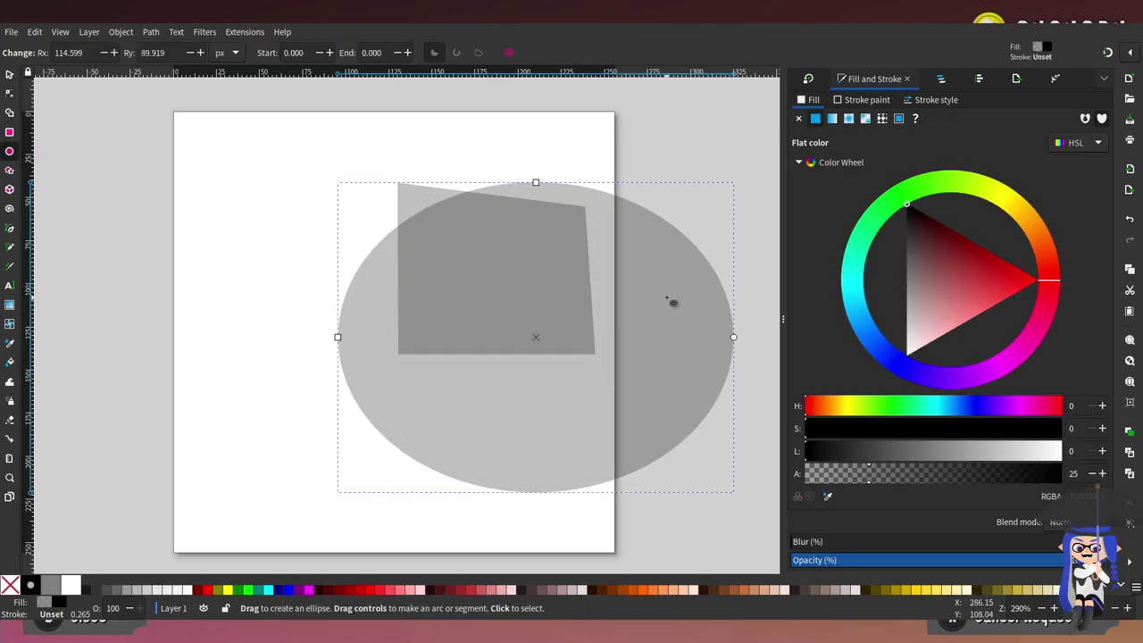
left_click_drag(202, 382, 456, 540)
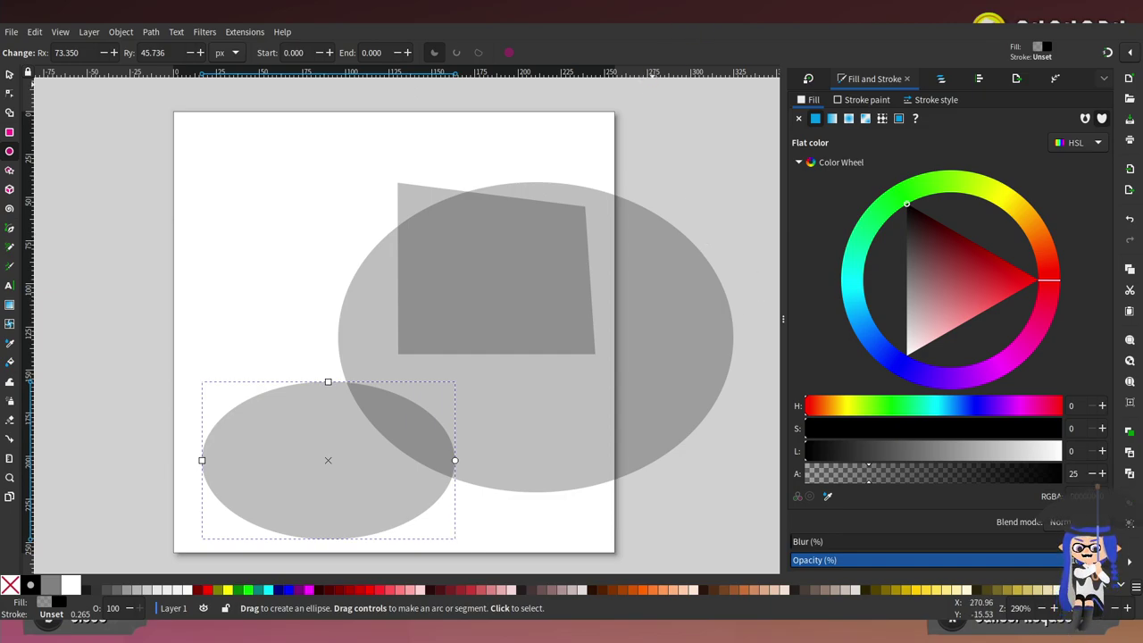
left_click(10, 75)
key("Delete")
left_click(551, 393)
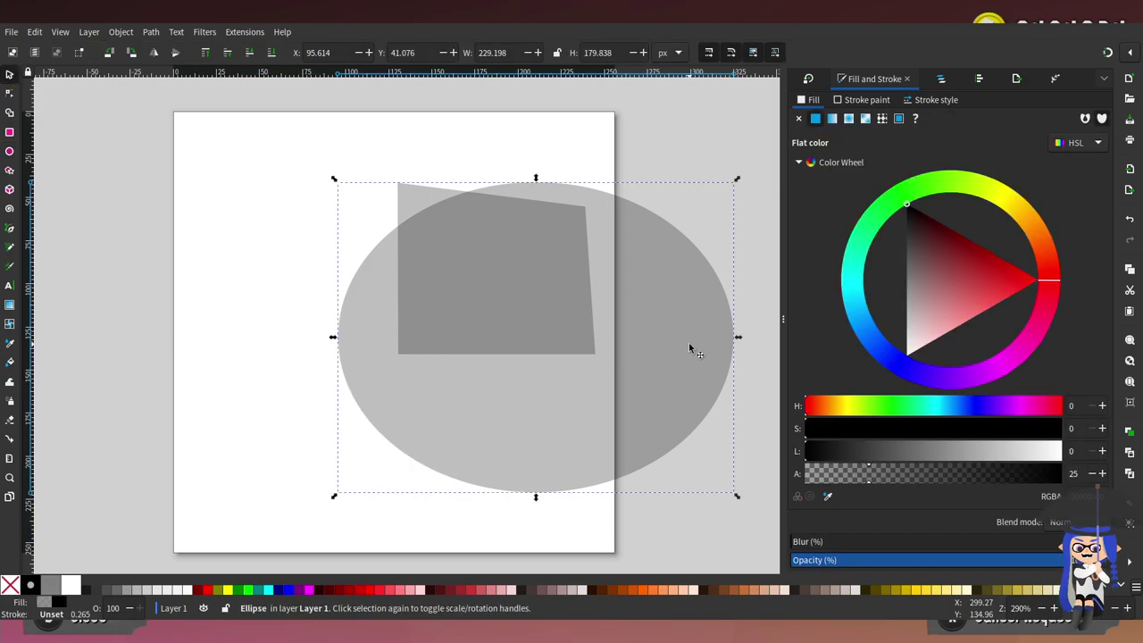
key("Delete")
Select the path for node editing, switch its fill to a flat color and set the fill's alpha to 100
left_click(11, 103)
left_click(495, 268)
left_click(940, 78)
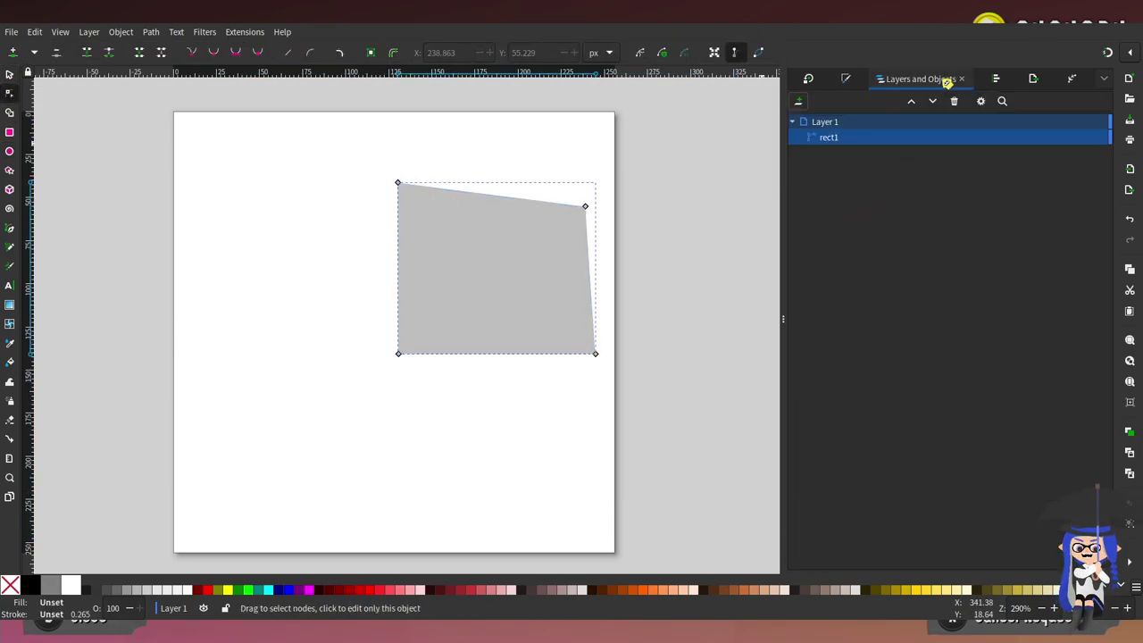
left_click(847, 84)
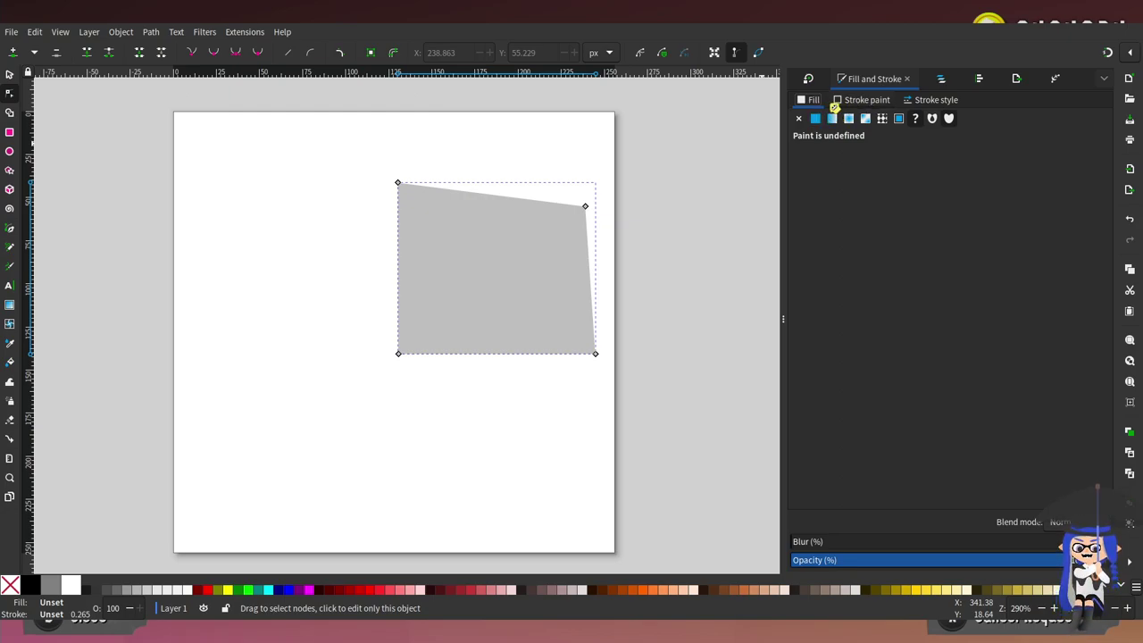
left_click(936, 78)
left_click(844, 79)
left_click(816, 119)
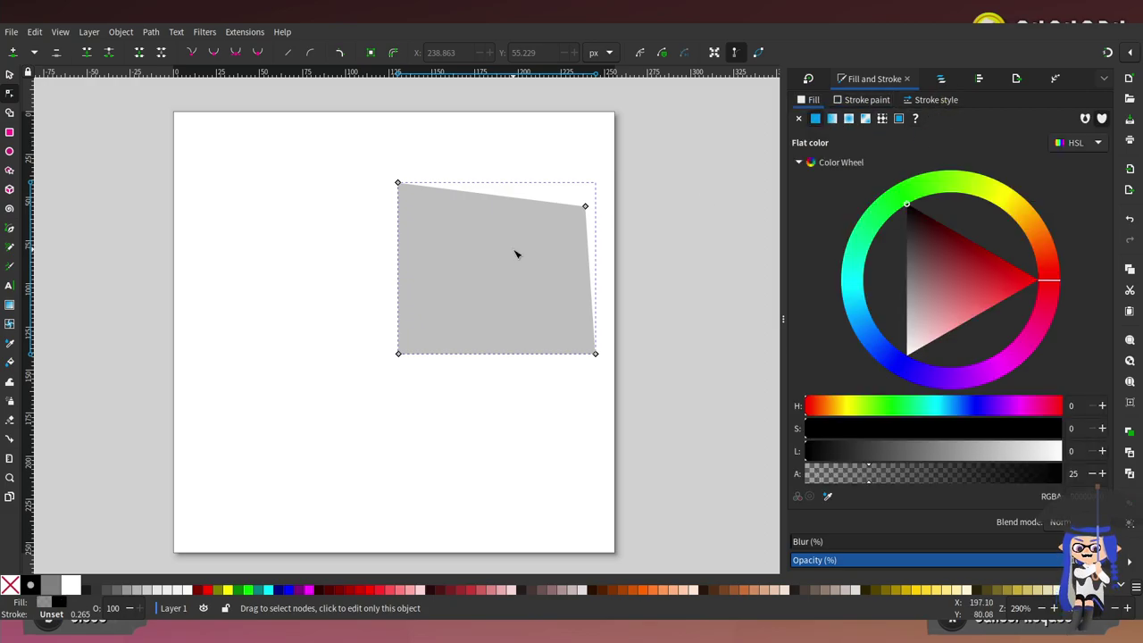
left_click(941, 79)
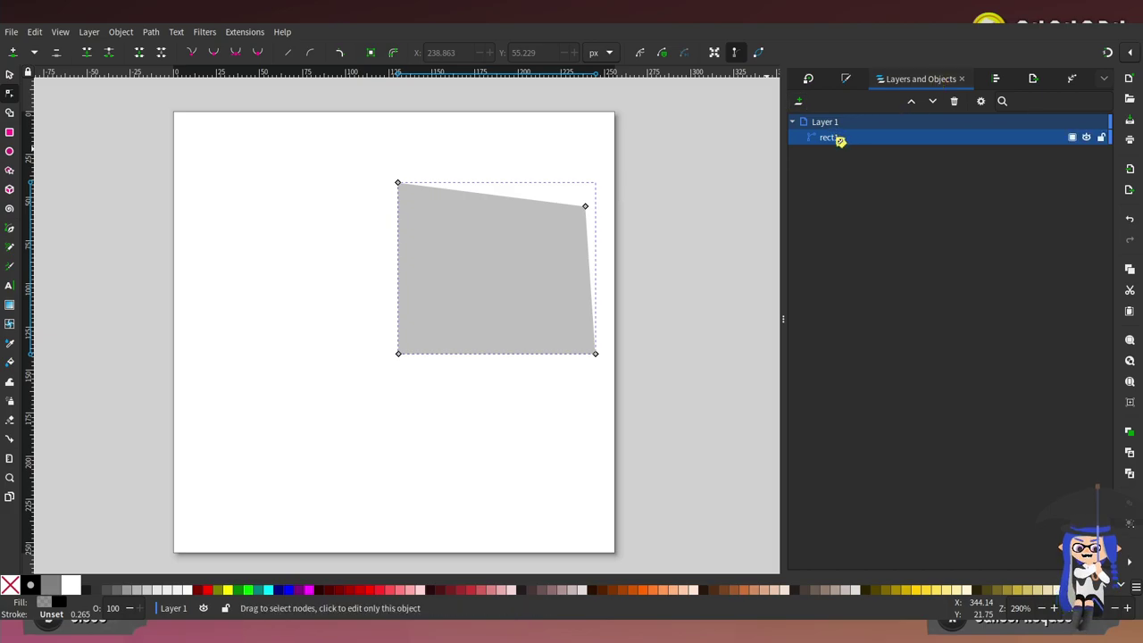
left_click(847, 81)
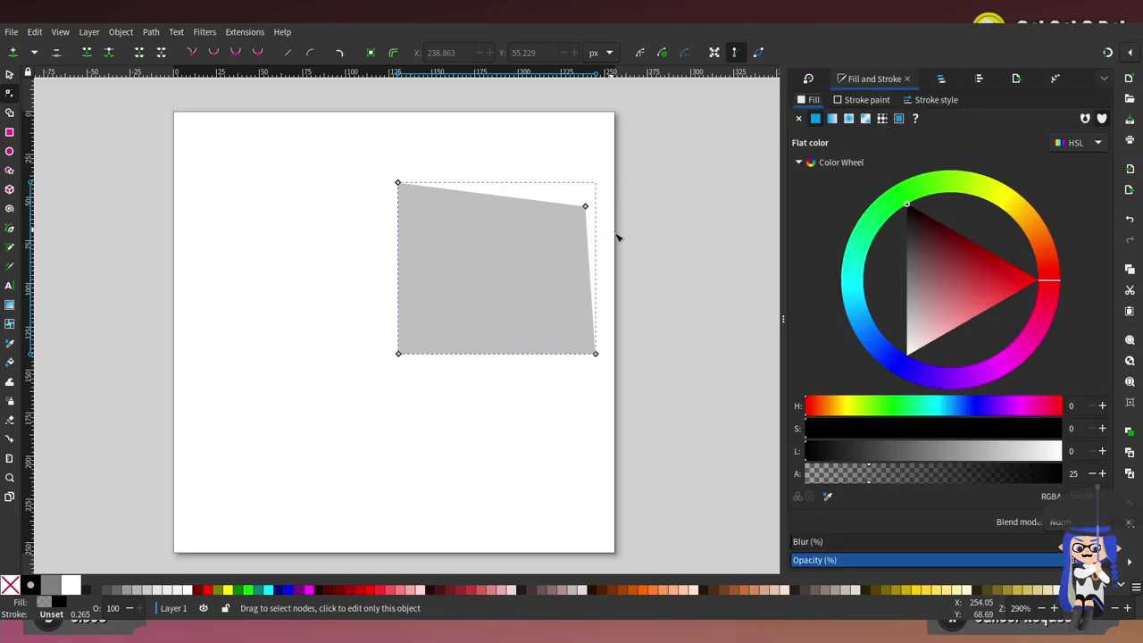
left_click_drag(892, 482, 1062, 473)
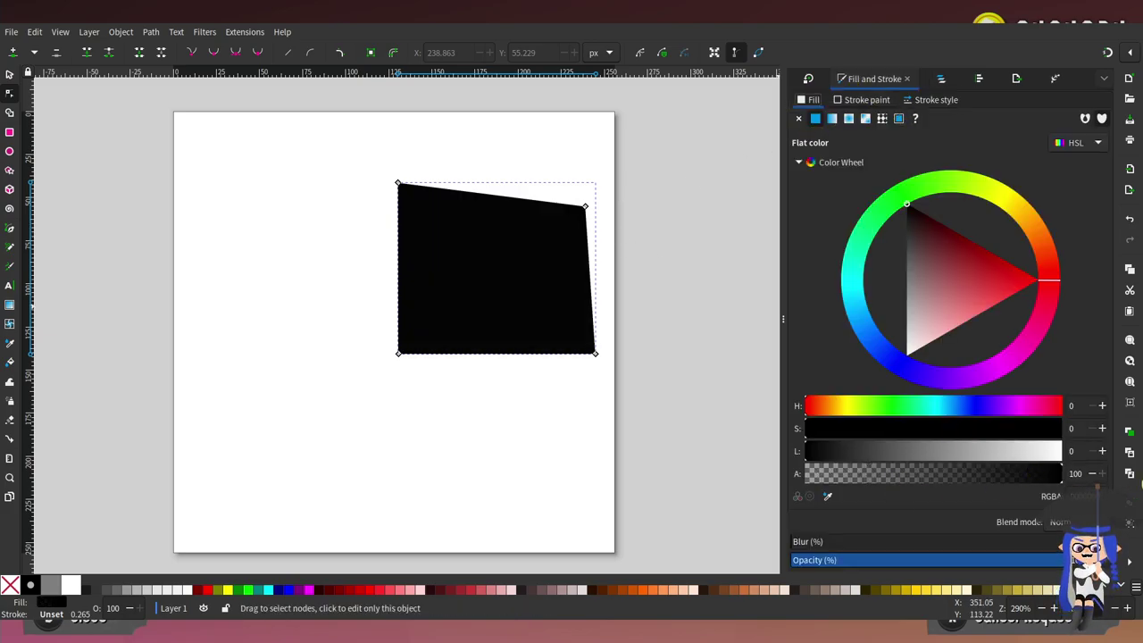
Try yellow fill tones on the path, and return its fill to a light peach with H 24, S 96, L 82
left_click_drag(991, 201, 1035, 191)
left_click_drag(956, 281, 1039, 195)
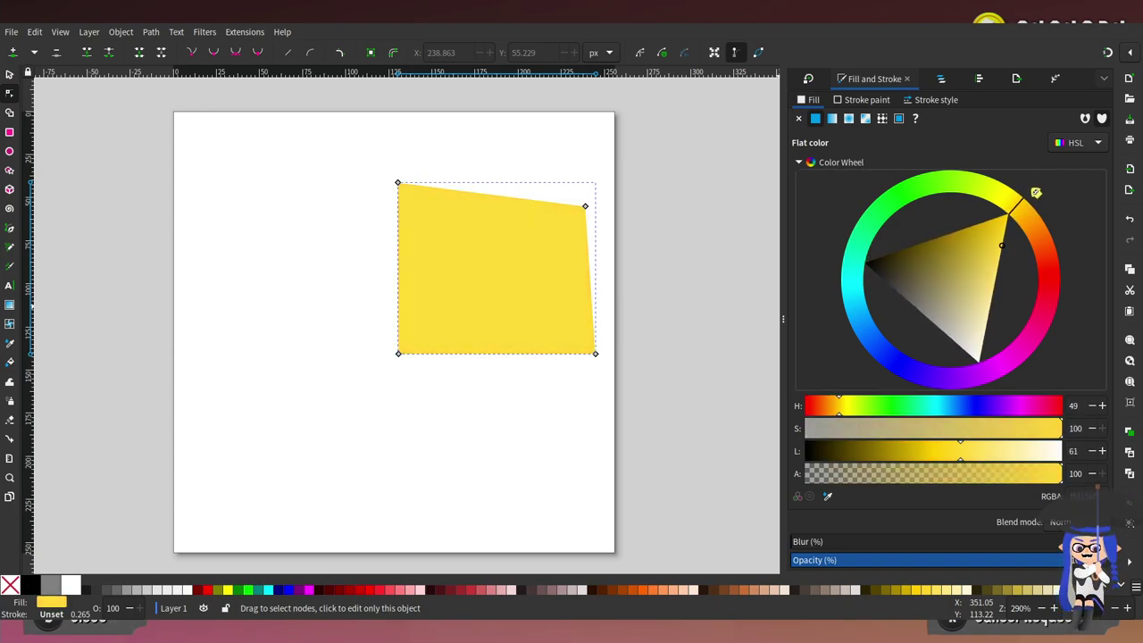
left_click_drag(971, 296, 963, 260)
mouse_move(973, 348)
left_mouse_down()
mouse_move(964, 258)
mouse_move(970, 270)
left_mouse_up()
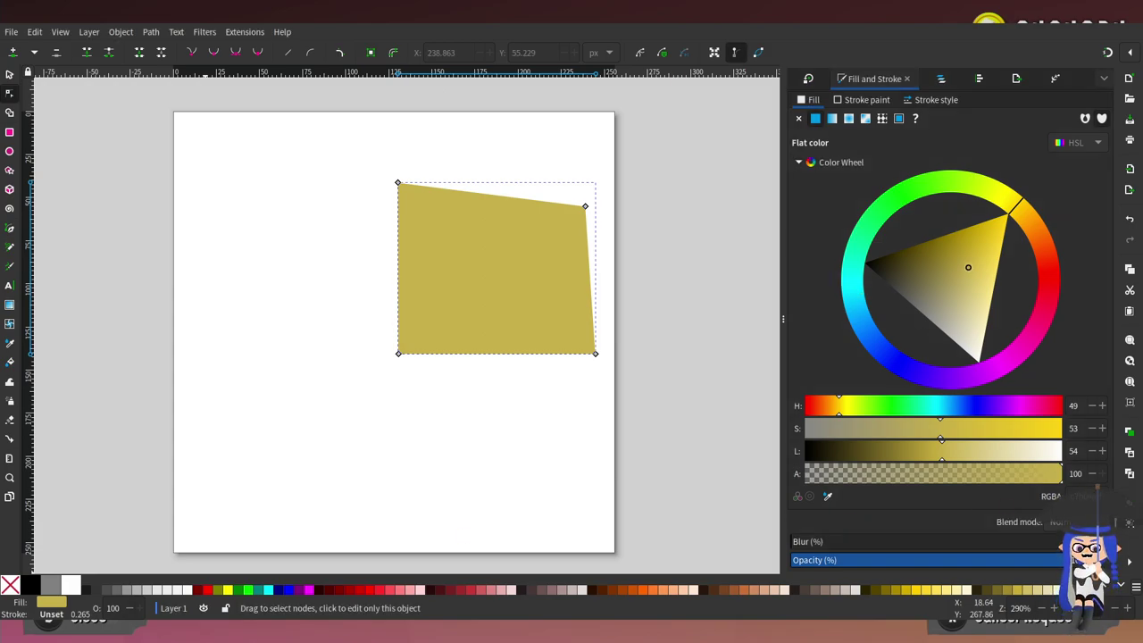
key("ctrl+z")
Lower the path's two upper corner nodes, and add two nodes on its bottom edge, pulling them down to form a rounded base
left_click_drag(398, 183, 403, 207)
left_click_drag(585, 204, 586, 223)
double_click(456, 355)
left_click_drag(456, 355, 451, 384)
double_click(533, 368)
left_click_drag(533, 369, 523, 394)
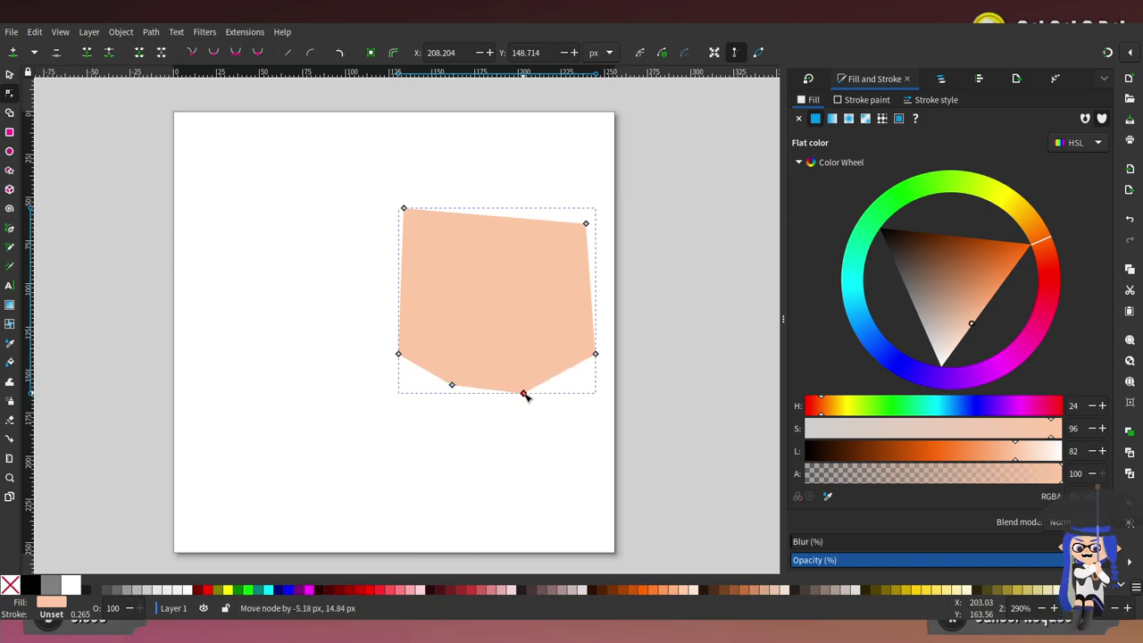
left_click_drag(452, 384, 452, 396)
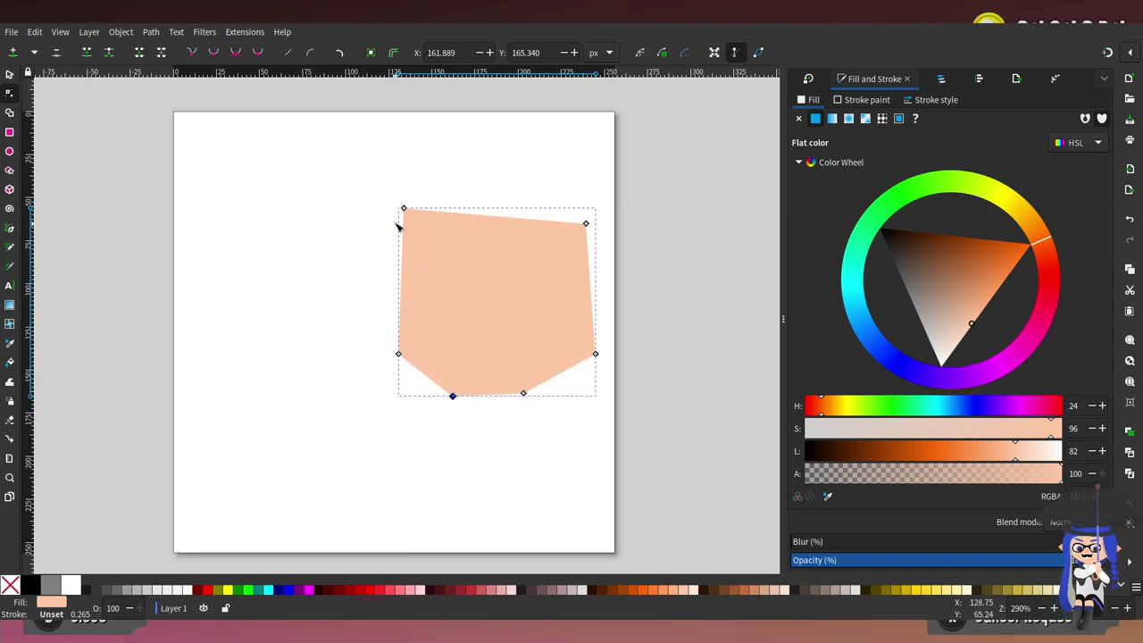
Add a node on each side edge of the path, pull both outward, and level the upper-left node with the upper-right one
double_click(401, 305)
left_click_drag(400, 306, 373, 301)
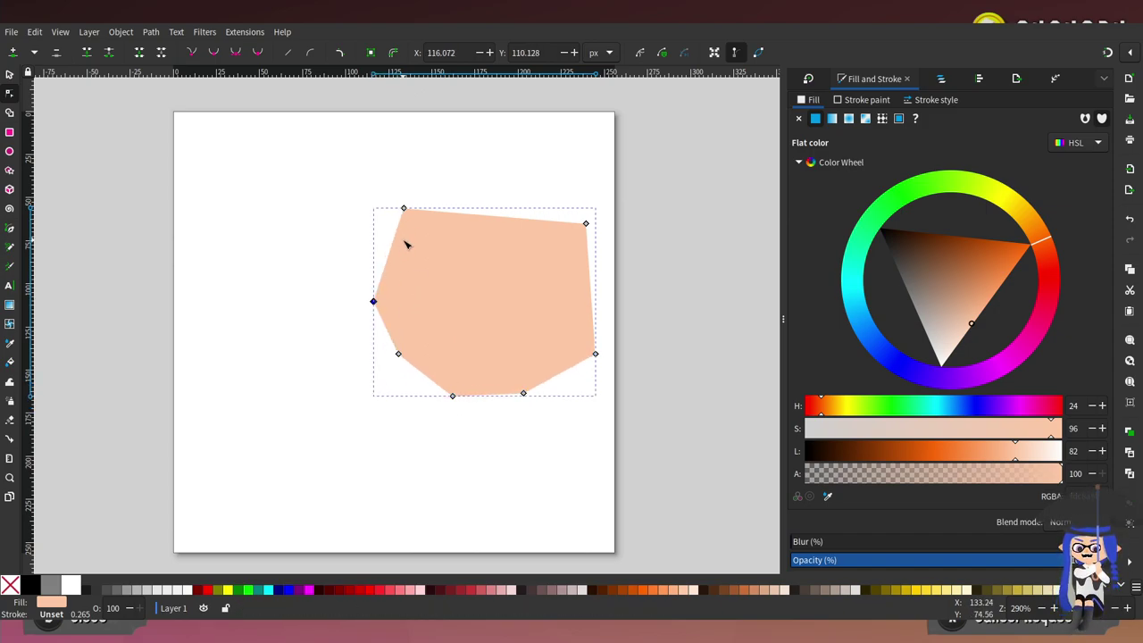
left_click_drag(405, 209, 401, 223)
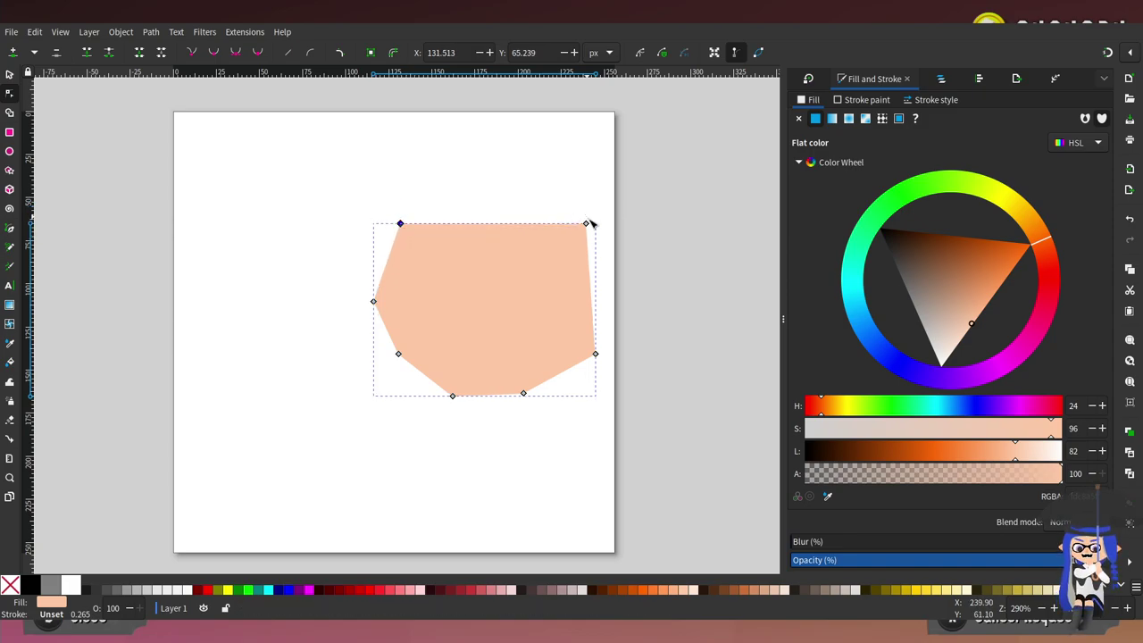
double_click(591, 305)
left_click_drag(591, 305, 612, 301)
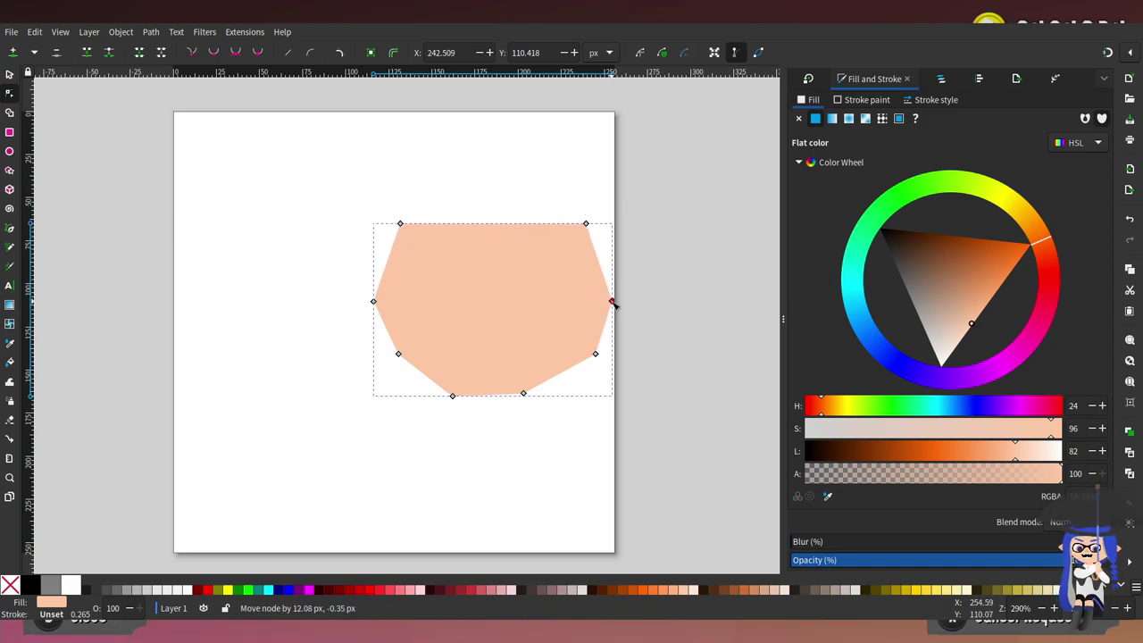
Round the path's lower outline by adding and adjusting nodes between the existing ones, and spread its two upper corner nodes outward
left_click_drag(596, 353, 557, 386)
double_click(559, 381)
double_click(485, 395)
left_click_drag(484, 394, 485, 401)
double_click(427, 377)
left_click_drag(427, 376, 423, 379)
double_click(396, 335)
left_click_drag(393, 333, 379, 331)
left_click_drag(403, 228, 390, 234)
left_click_drag(589, 226, 602, 230)
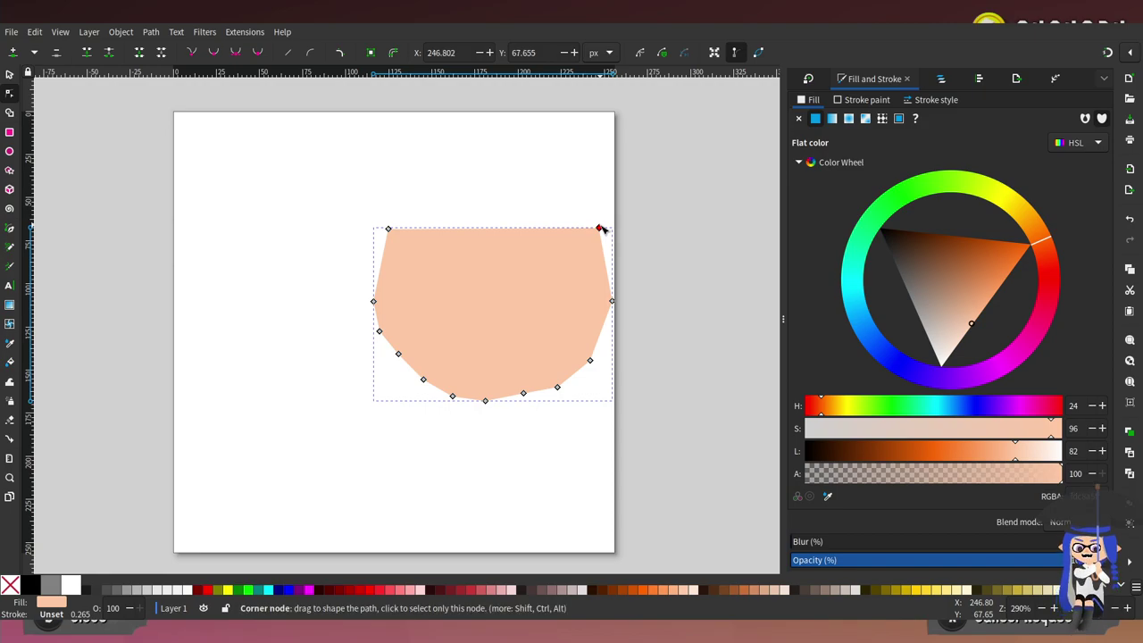
Draw a rectangle about 170 × 43 px across the top of the peach shape and show the Layers and Objects list
left_click(9, 132)
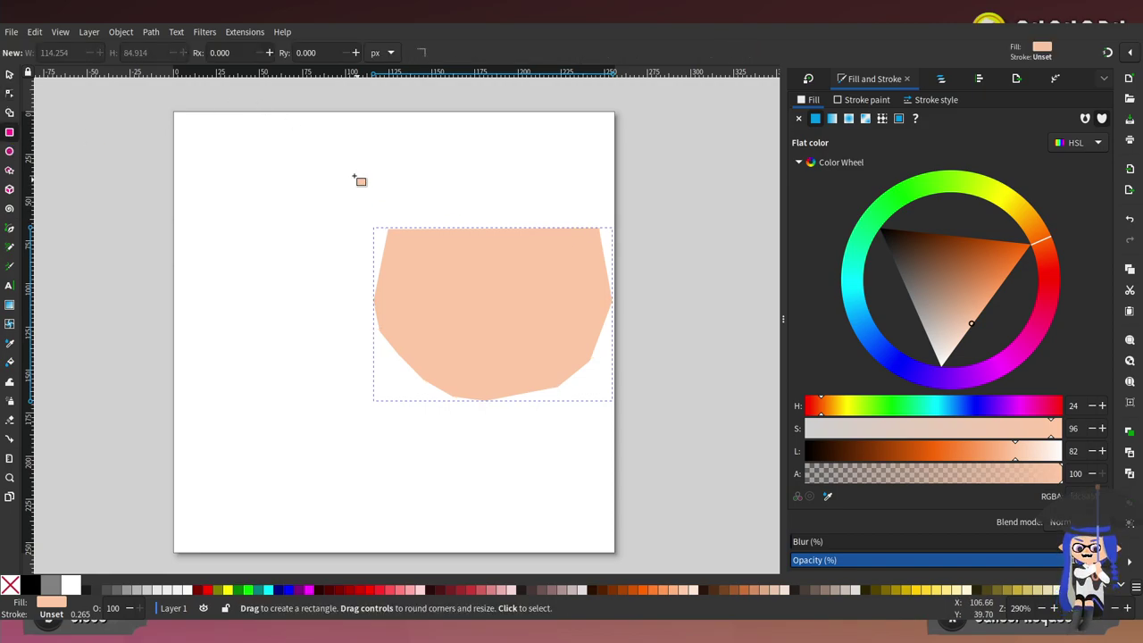
left_click_drag(353, 175, 647, 249)
left_click(941, 78)
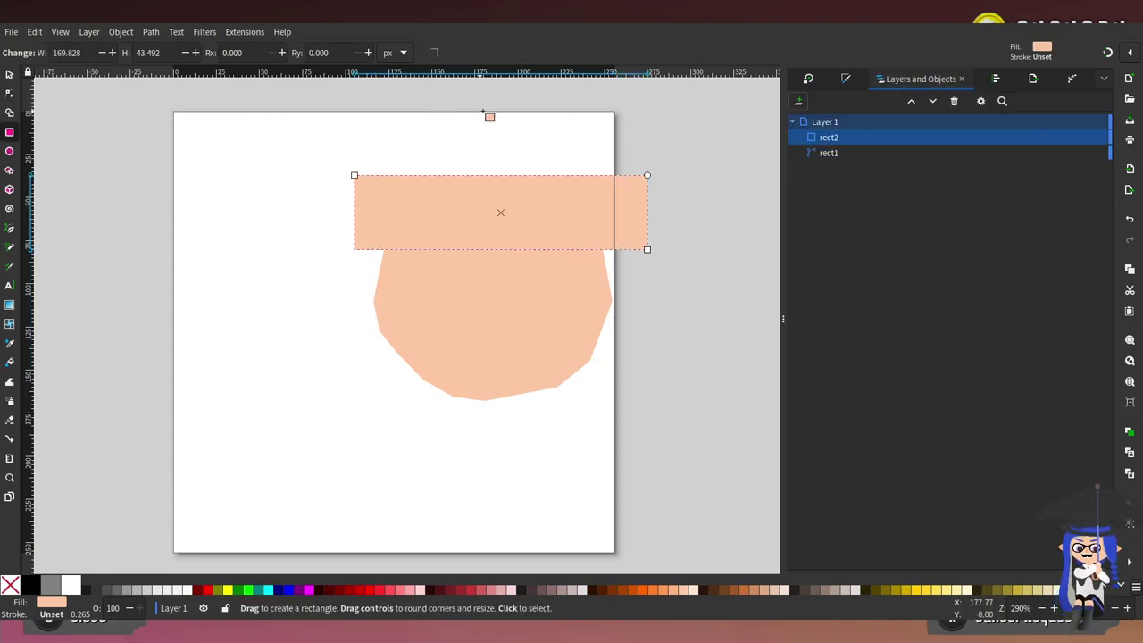
Convert the rectangle across the top of the peach shape to an editable path and save the document
left_click(9, 93)
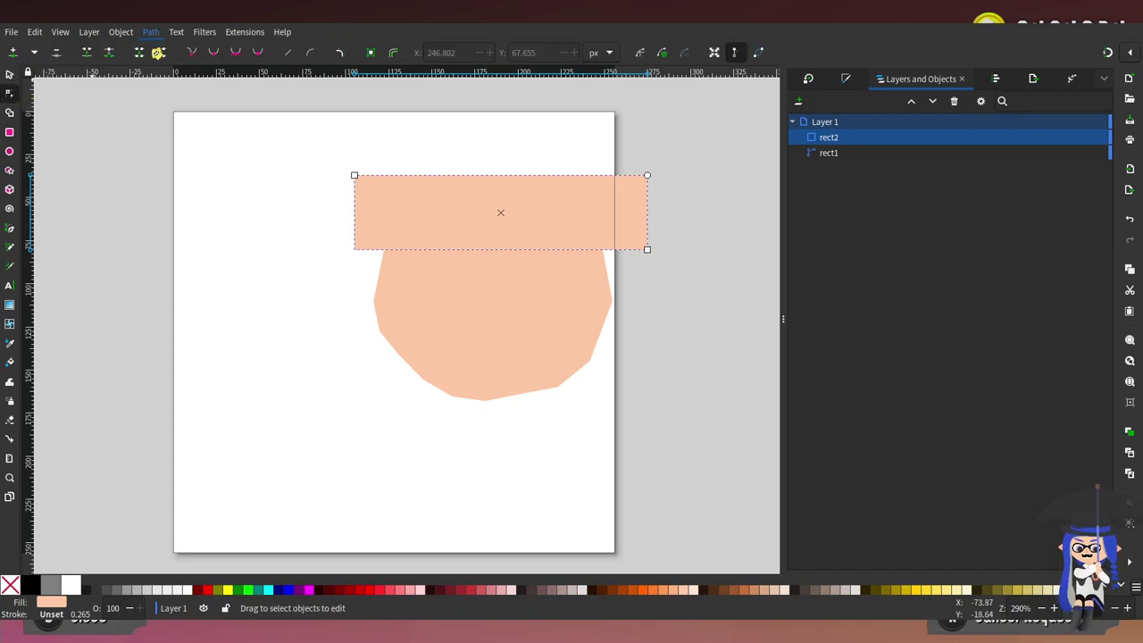
key("ctrl+s")
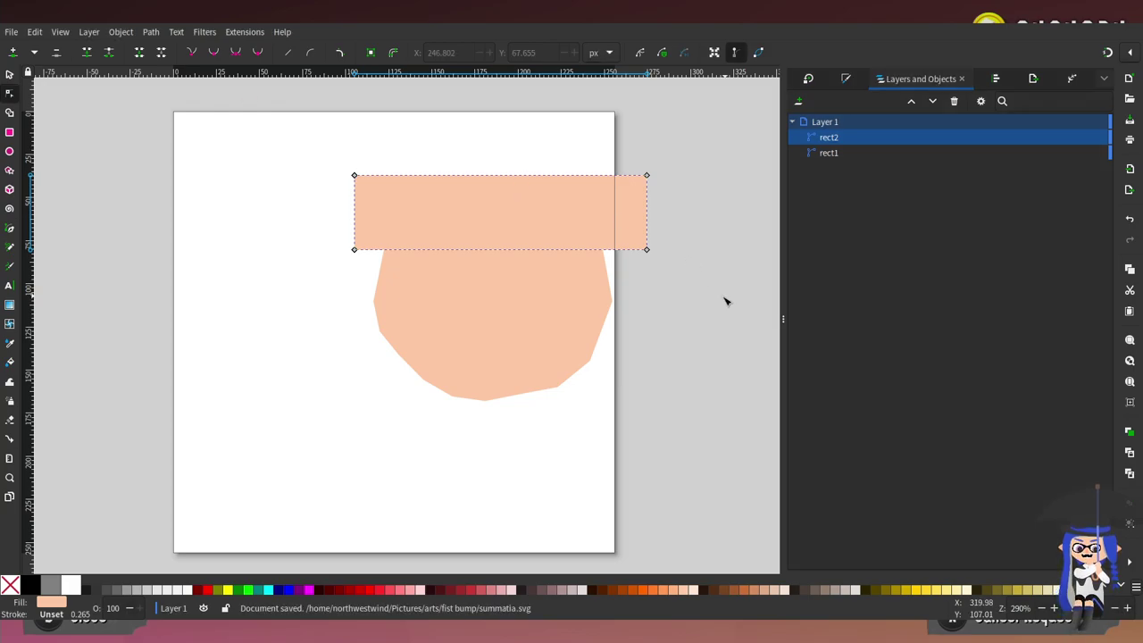
Move the upper path's two lower corner nodes inward toward the sides of the peach face shape
left_click_drag(646, 249, 611, 248)
left_click_drag(353, 252, 380, 234)
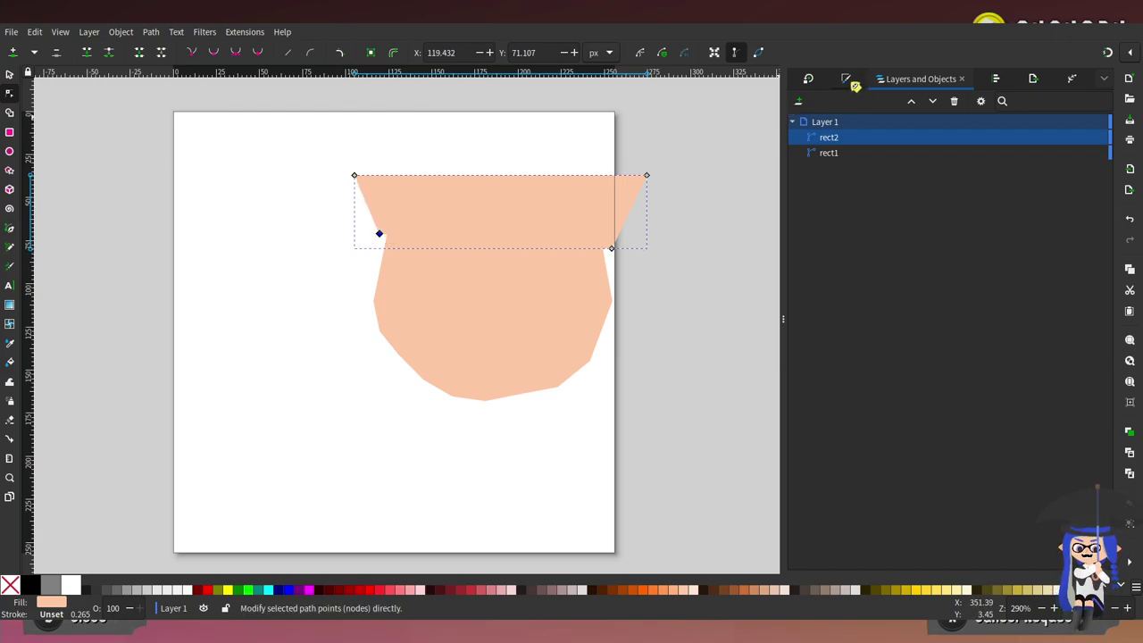
Recolour the upper path's fill to purple with hue 290, saturation 75 and lightness 64
left_click(848, 81)
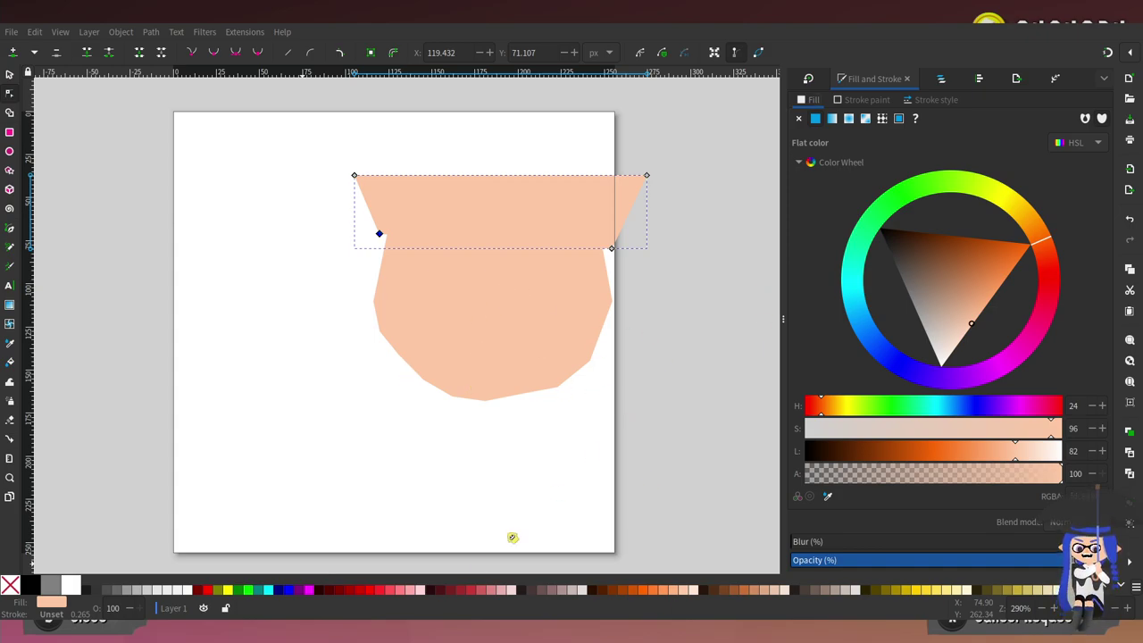
left_click(968, 277)
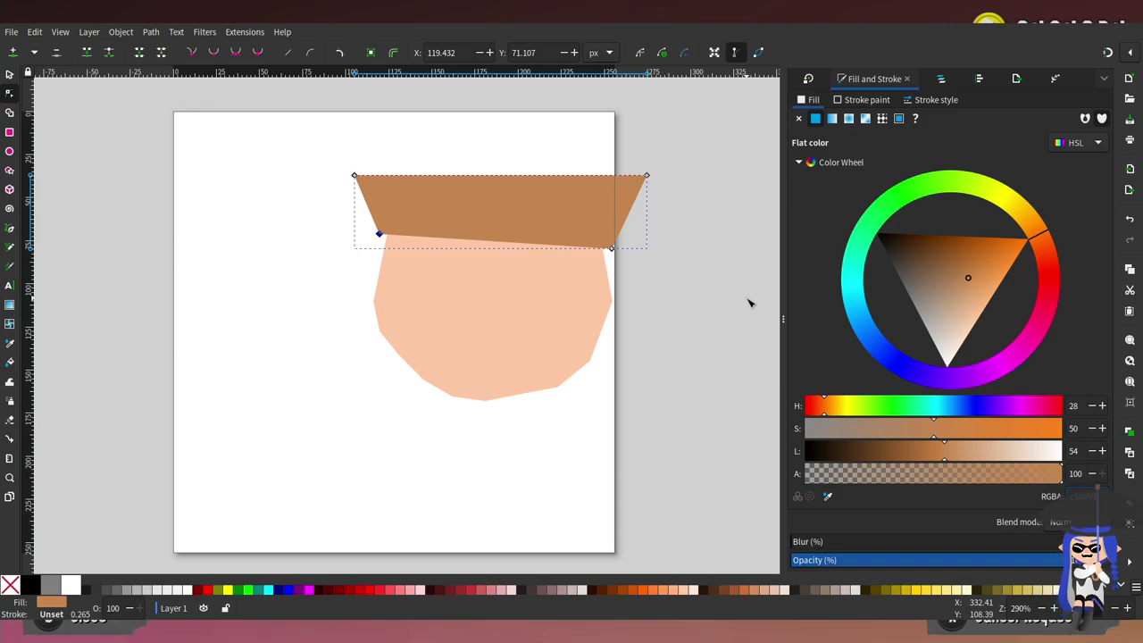
left_click_drag(941, 433, 1047, 441)
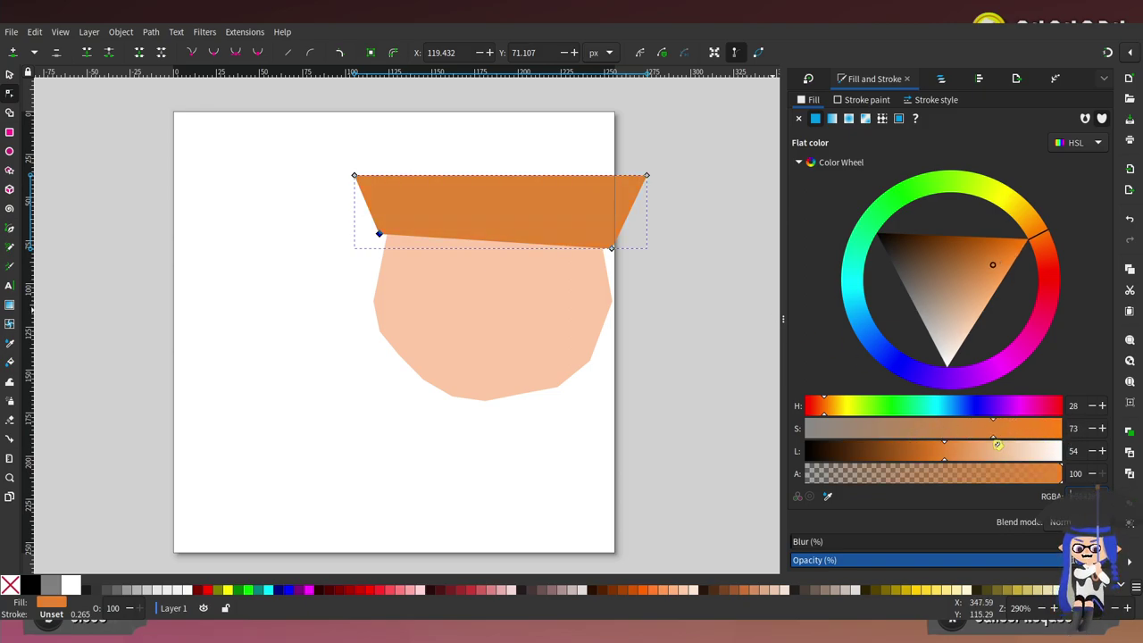
left_click_drag(958, 455, 969, 456)
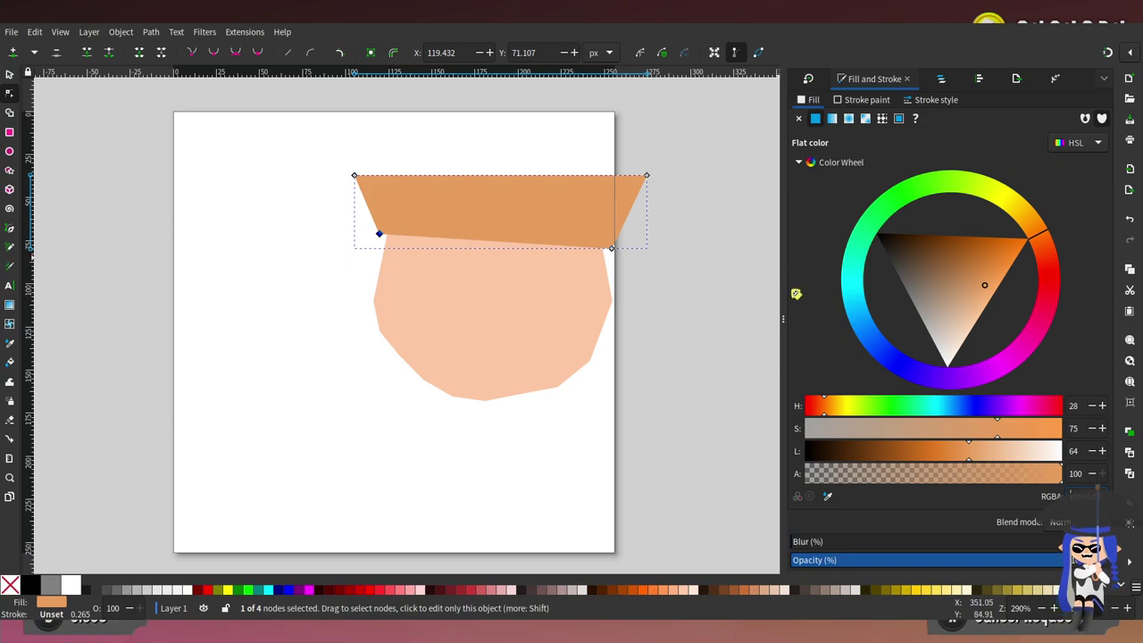
mouse_move(1033, 354)
left_mouse_down()
mouse_move(993, 375)
mouse_move(979, 369)
left_mouse_up()
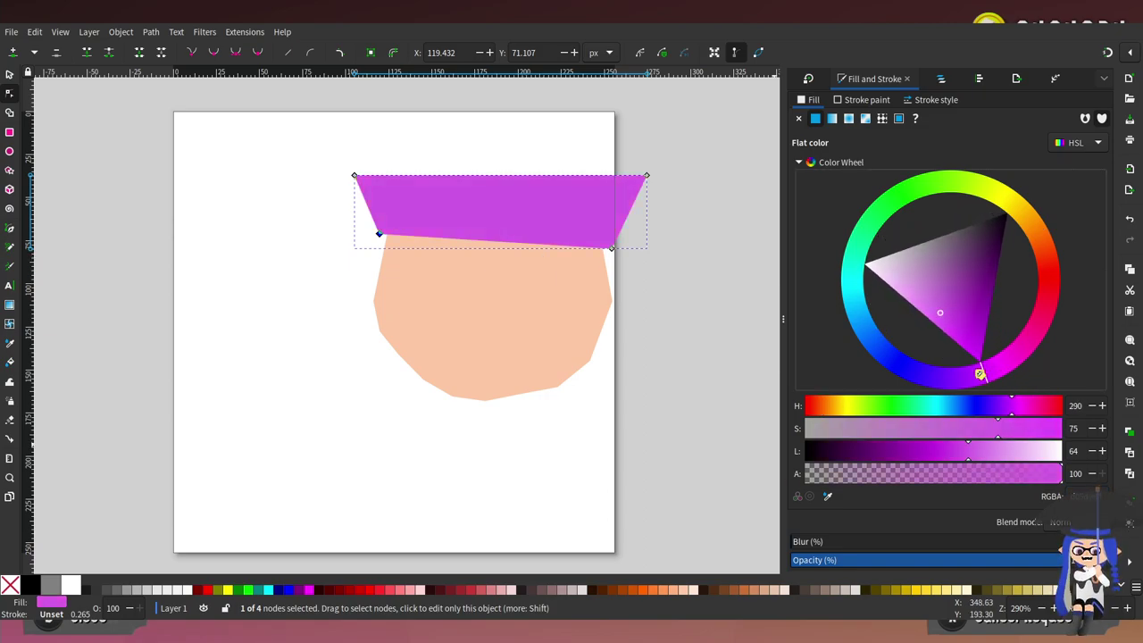
Reshape the purple path's left end, adding nodes to form a hanging hair lock that tapers to a point below the face
left_click_drag(378, 233, 377, 248)
left_click_drag(355, 176, 411, 168)
left_click_drag(377, 248, 352, 309)
double_click(414, 248)
double_click(446, 286)
left_click_drag(447, 287, 393, 428)
double_click(412, 252)
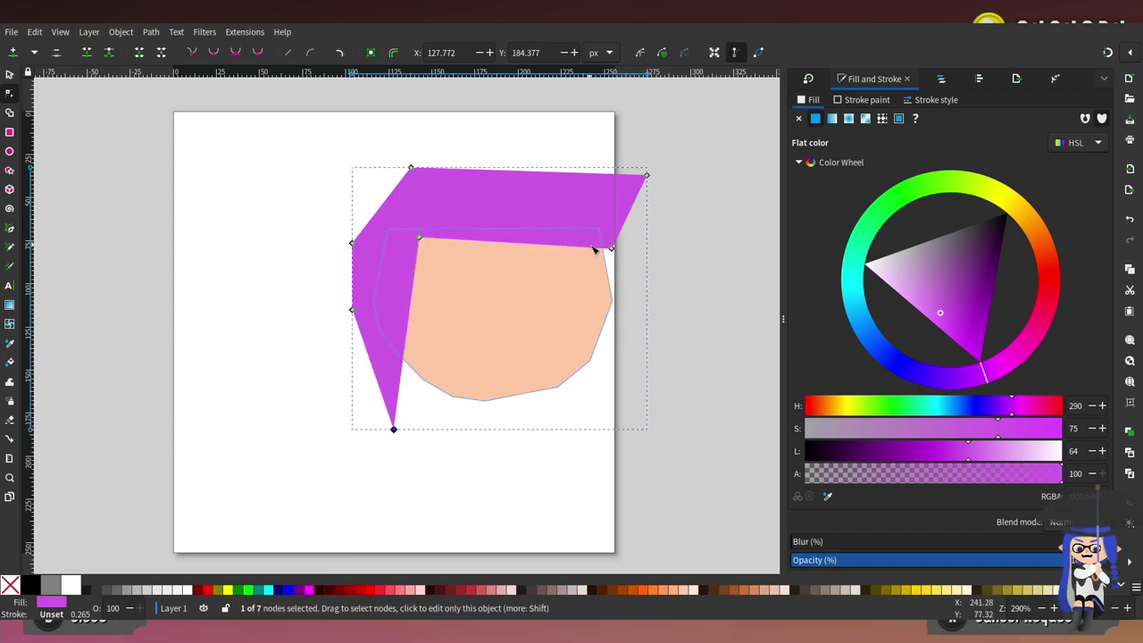
Shape the hair's crown with an added raised node at its middle, move both right corners inward, and level the fringe edge
left_click_drag(611, 248, 564, 248)
left_click_drag(418, 238, 414, 247)
double_click(474, 166)
left_click_drag(474, 166, 476, 147)
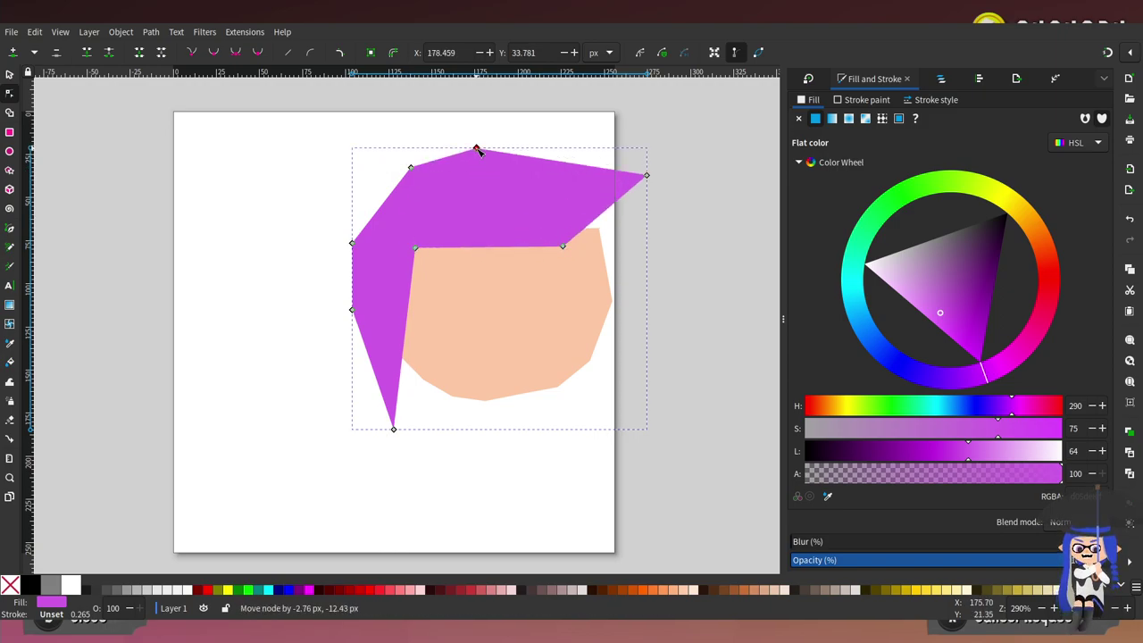
left_click_drag(647, 181, 583, 171)
left_click_drag(477, 148, 492, 150)
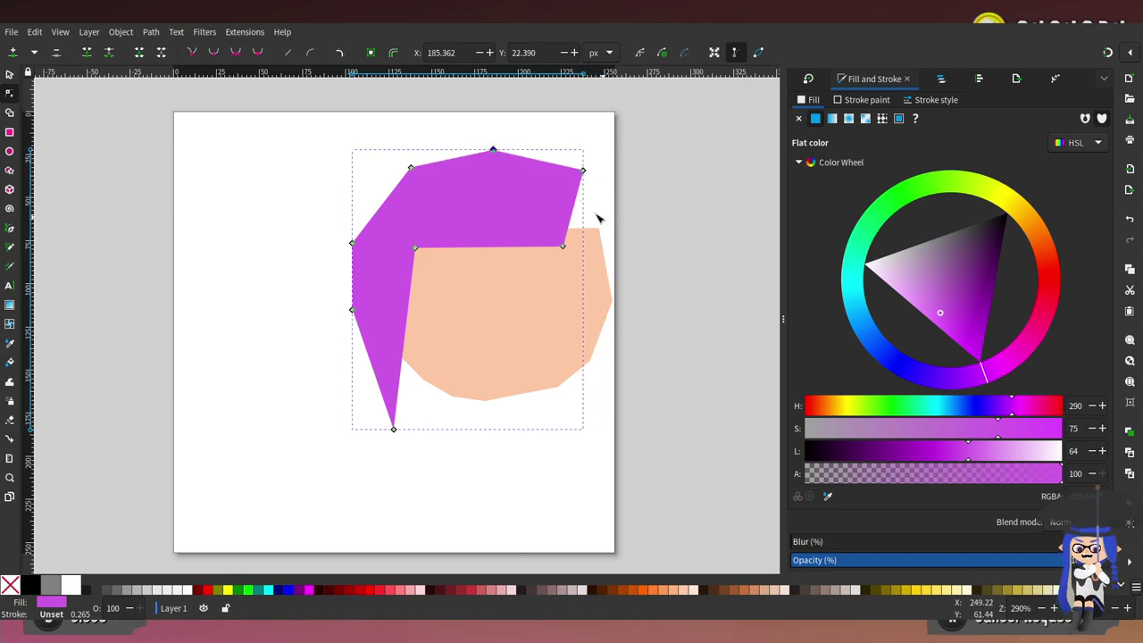
Add nodes on the hair's right edge, pulling one down into a pointed lock beside the face and another outward
double_click(581, 212)
left_click_drag(581, 212, 619, 386)
double_click(604, 246)
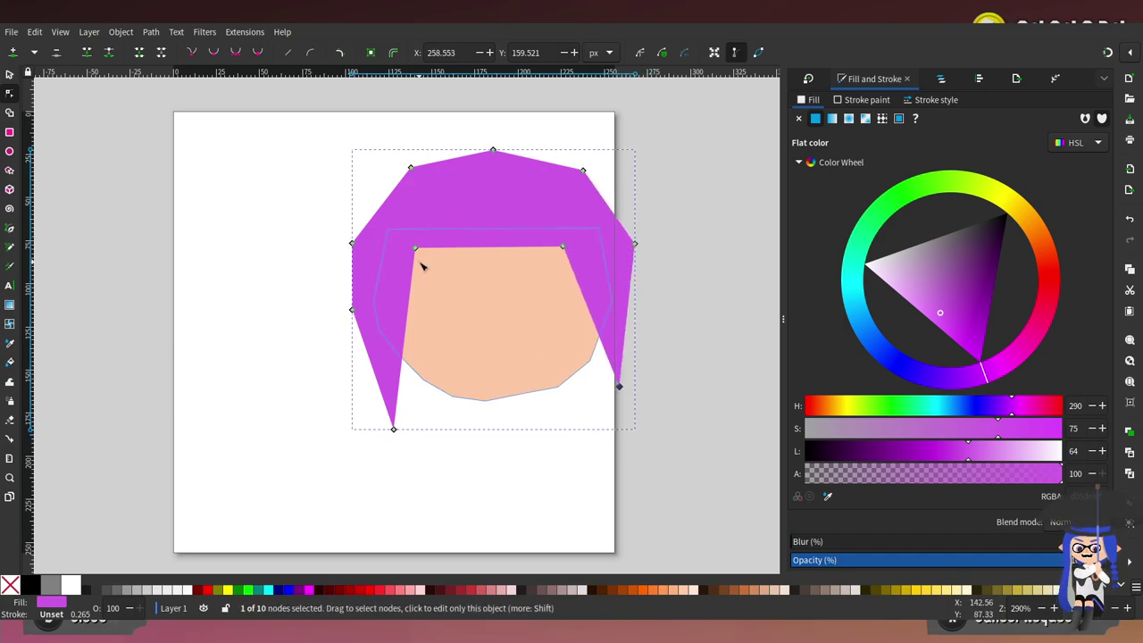
Lengthen and widen the left hair lock by adding a node near its tip and pulling it down and outward
double_click(378, 375)
left_click_drag(379, 375, 330, 491)
left_click_drag(400, 441, 403, 449)
Lengthen the right hair lock, adding nodes on its inner edge and slanted bottom, and move its inner upper corner outward
left_click_drag(618, 386, 650, 477)
double_click(614, 384)
left_click_drag(614, 383, 587, 407)
mouse_move(563, 249)
left_mouse_down()
mouse_move(584, 250)
mouse_move(577, 243)
left_mouse_up()
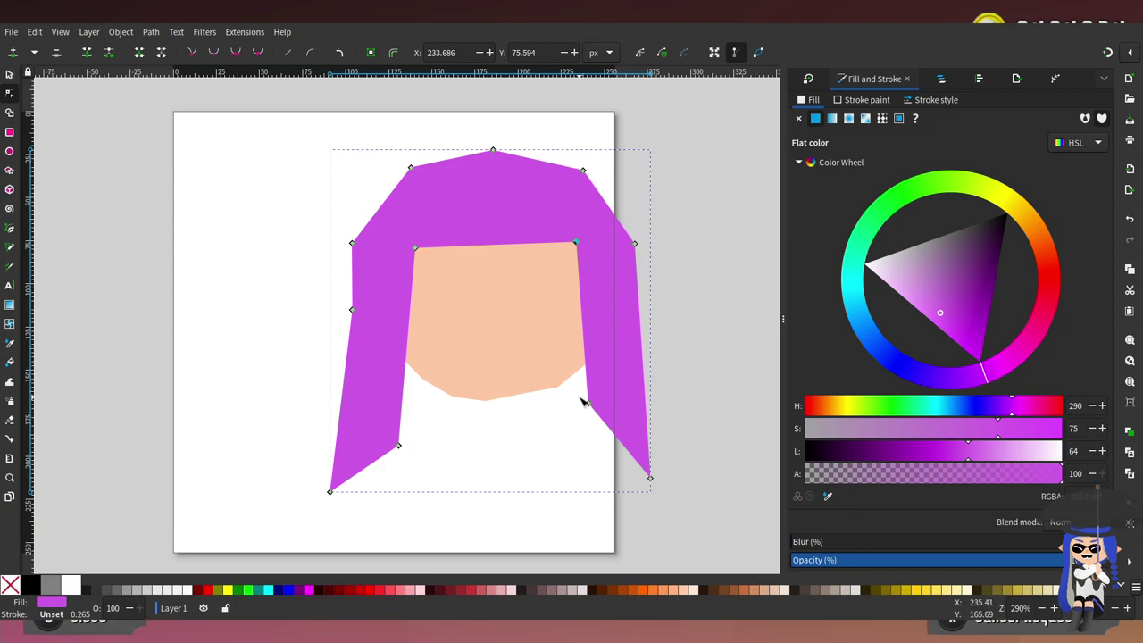
double_click(615, 439)
left_click_drag(615, 439, 603, 506)
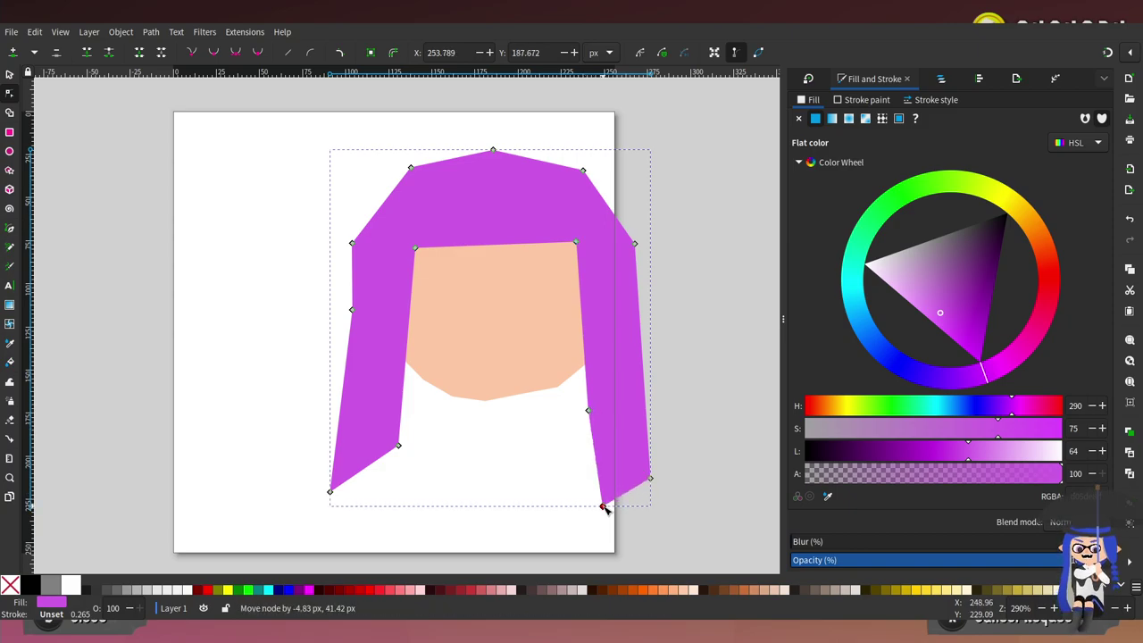
Extend the right lock below the page into a pointed tip, adding nodes so its outer edge flares outward
scroll(700, 422, "down", 4)
left_click_drag(650, 337, 639, 462)
double_click(643, 319)
double_click(633, 364)
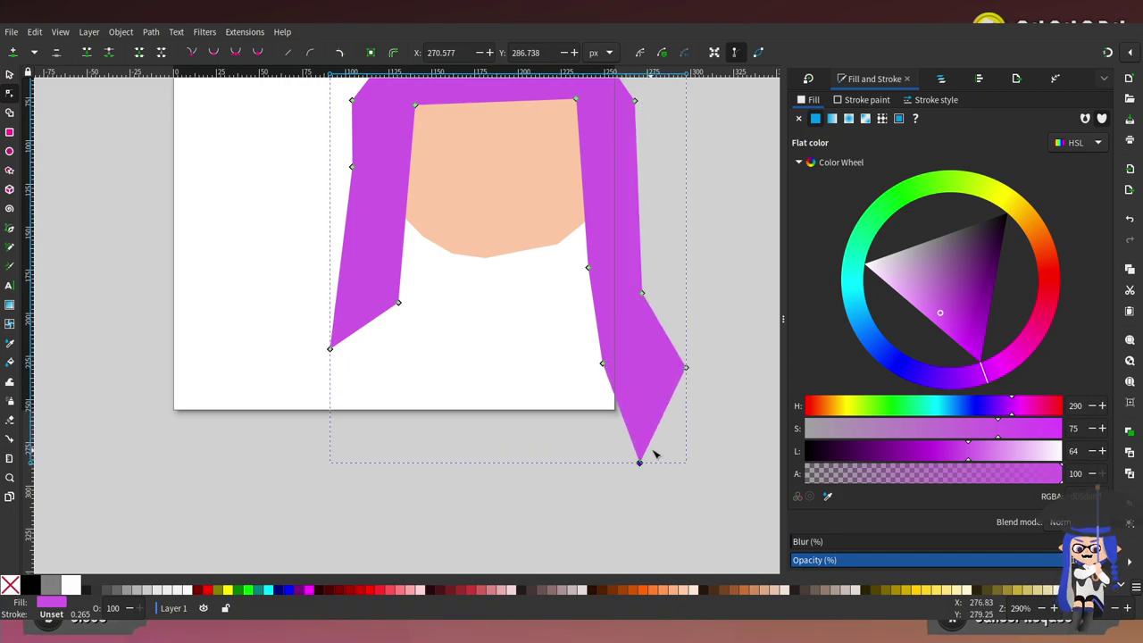
left_click_drag(687, 367, 687, 379)
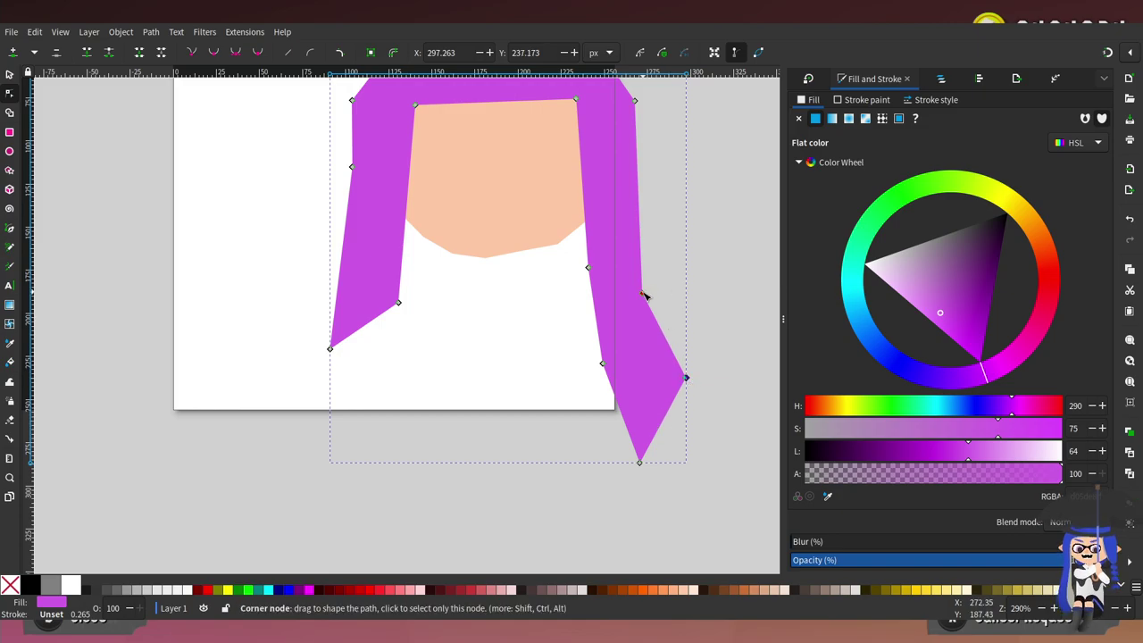
Raise the fringe's left inner corner and add a node on the left lock's inner edge, pulled outward from the face
scroll(669, 247, "up", 4)
left_click_drag(415, 246, 414, 235)
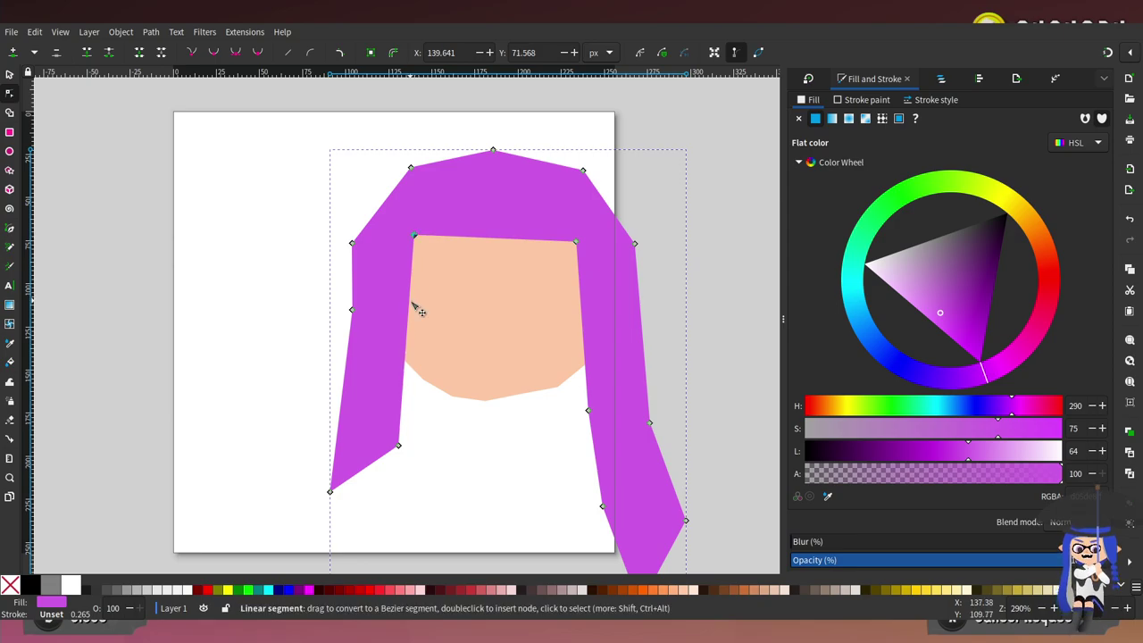
double_click(411, 305)
left_click_drag(411, 306, 403, 316)
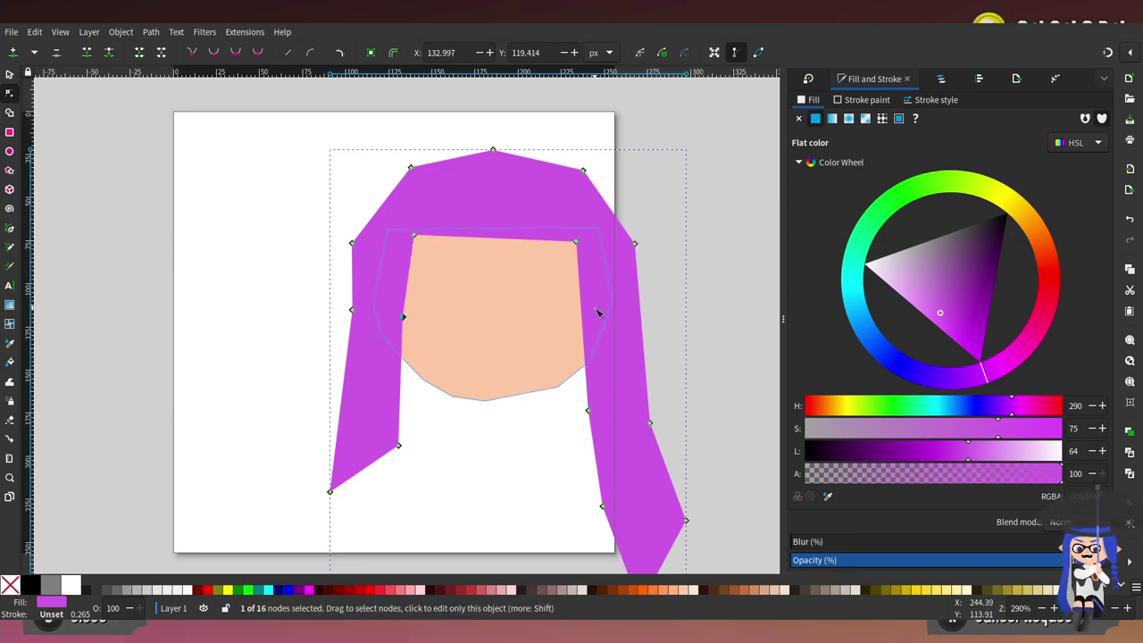
Add a node on the right lock's inner edge, pull it outward, and level the fringe's two inner corners
left_click(590, 325)
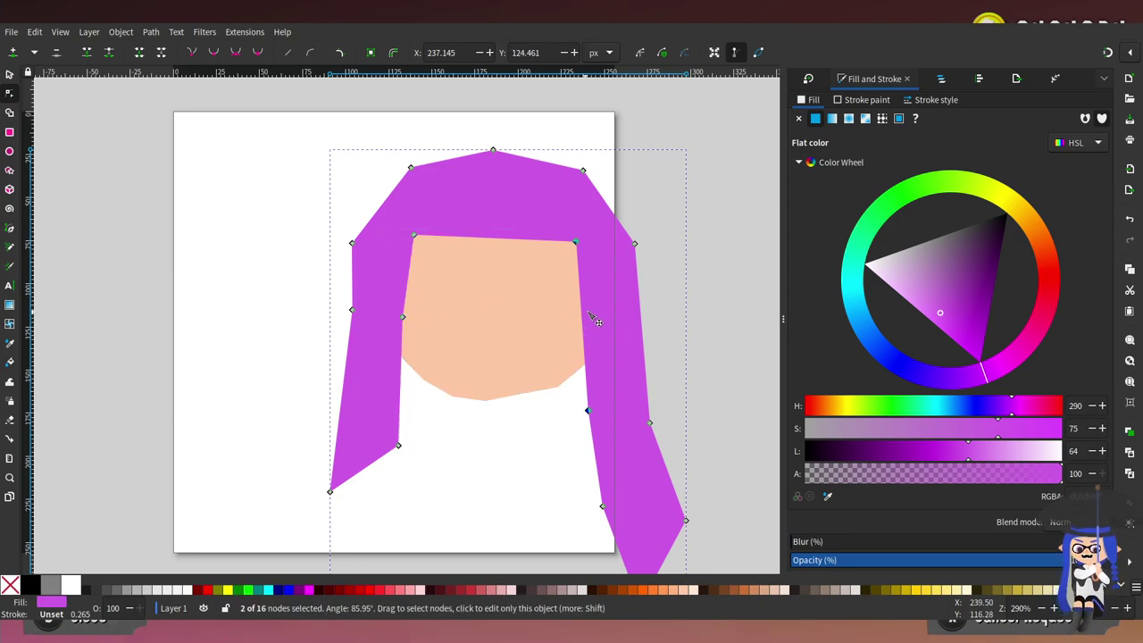
double_click(582, 312)
left_click_drag(582, 313, 596, 311)
mouse_move(582, 243)
left_mouse_down()
mouse_move(580, 227)
mouse_move(576, 237)
left_mouse_up()
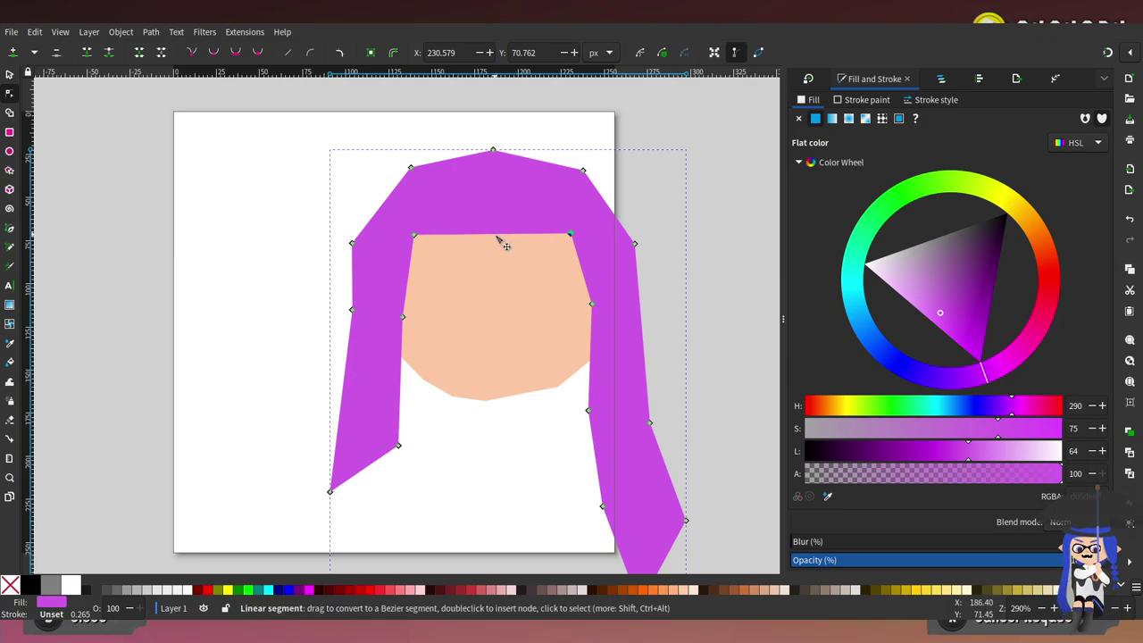
mouse_move(415, 235)
left_mouse_down()
mouse_move(426, 248)
mouse_move(416, 240)
left_mouse_up()
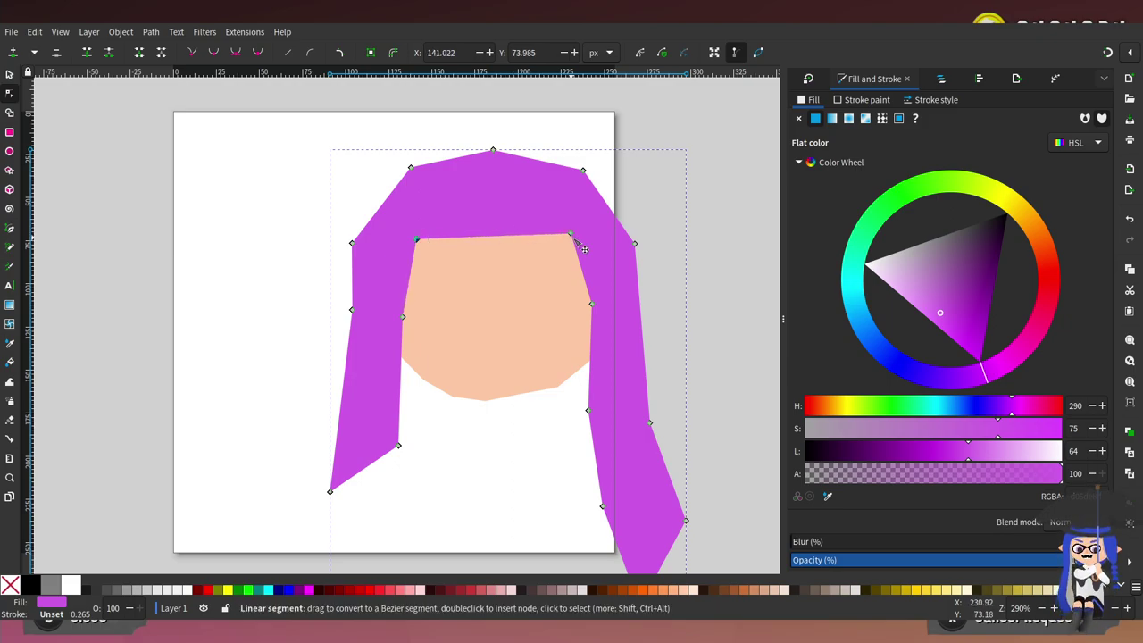
left_click_drag(575, 239, 582, 243)
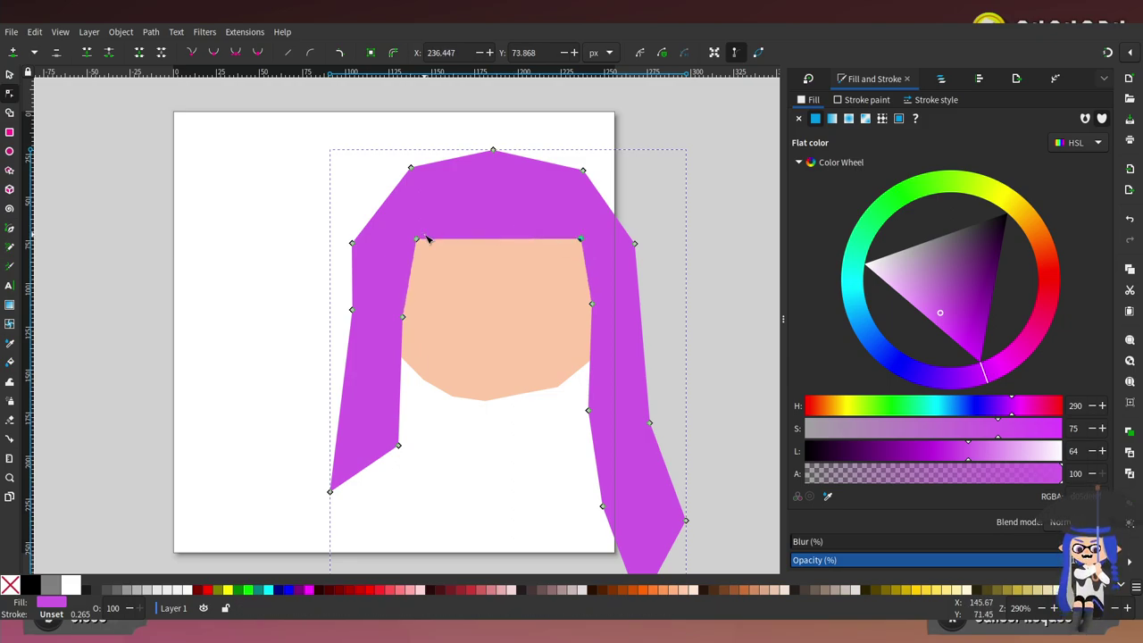
Widen the fringe's left inner corner and add nodes along its lower edge to cut a narrow notch right of centre
left_click_drag(416, 240, 399, 243)
double_click(474, 242)
left_click_drag(474, 242, 537, 240)
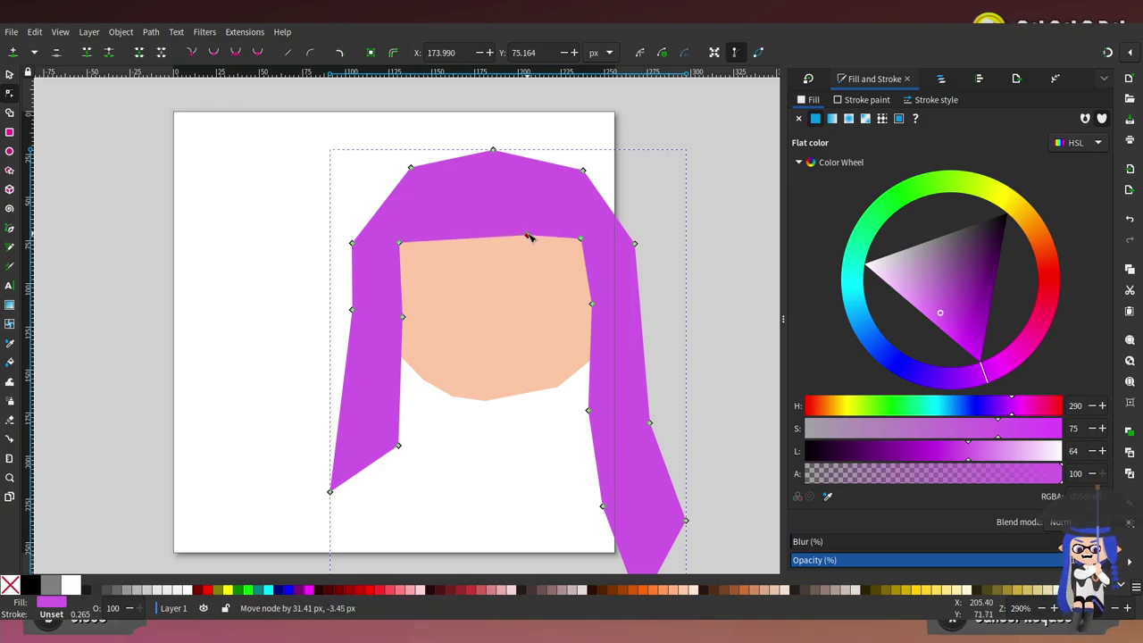
left_click_drag(544, 237, 574, 243)
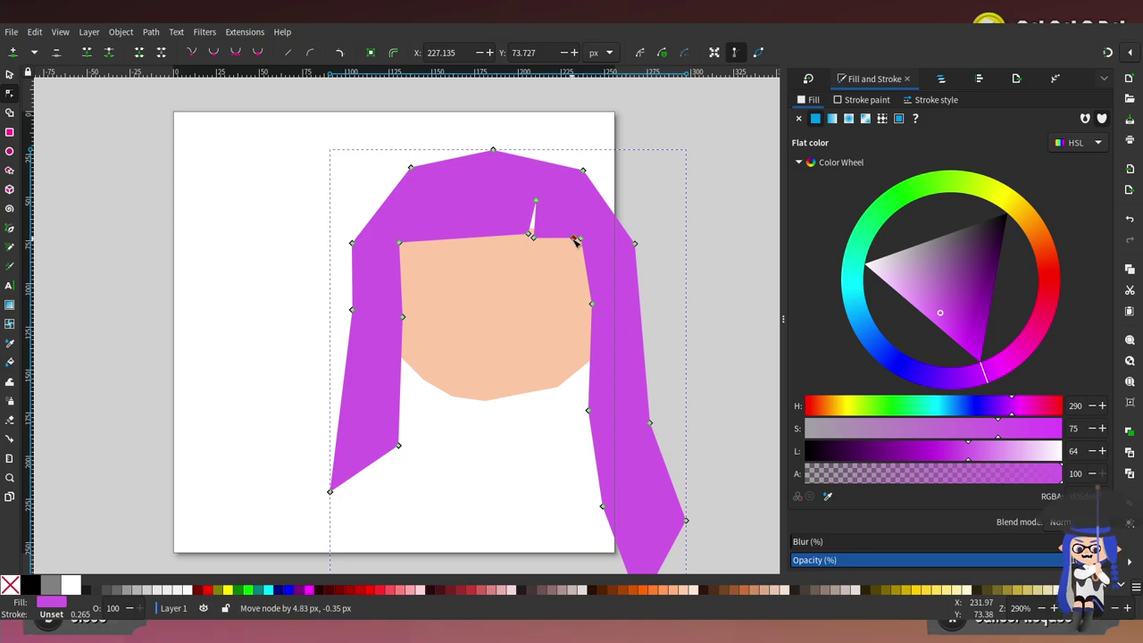
Cut a second narrow notch near the fringe's right corner by adding a node and pulling it up into the hair
left_click_drag(573, 239, 573, 220)
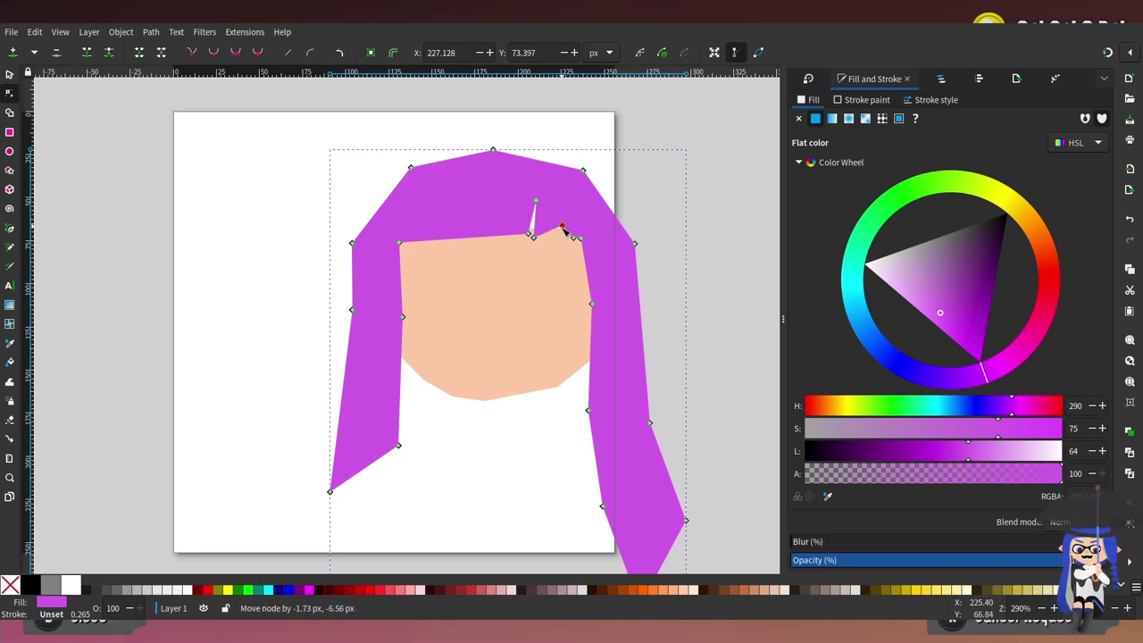
scroll(591, 236, "up", 4)
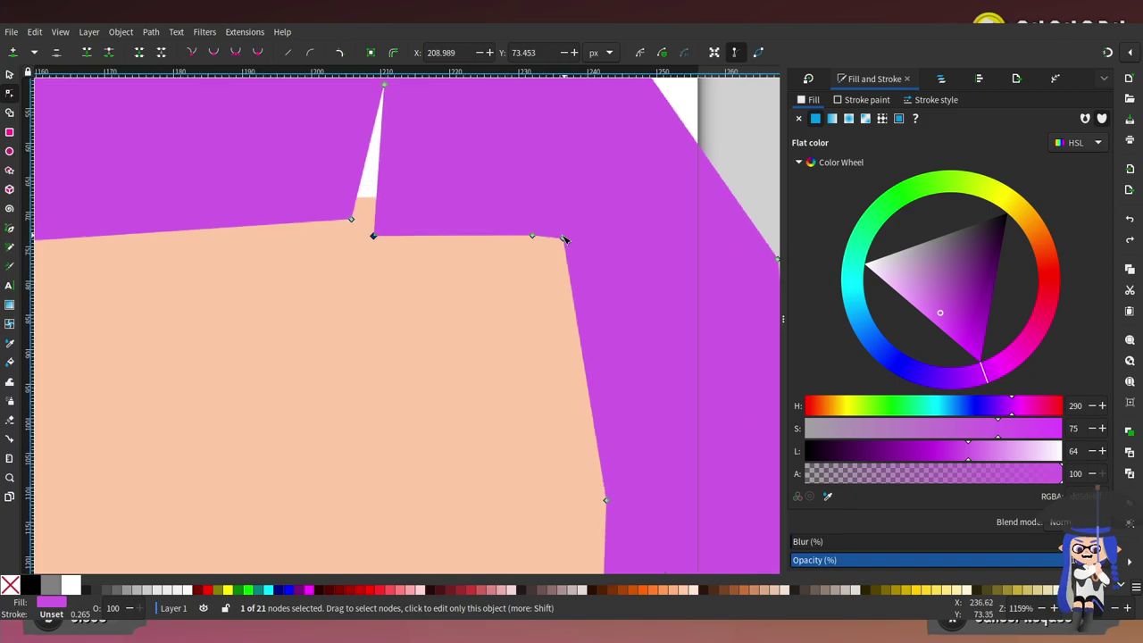
double_click(547, 238)
left_click_drag(546, 237, 523, 92)
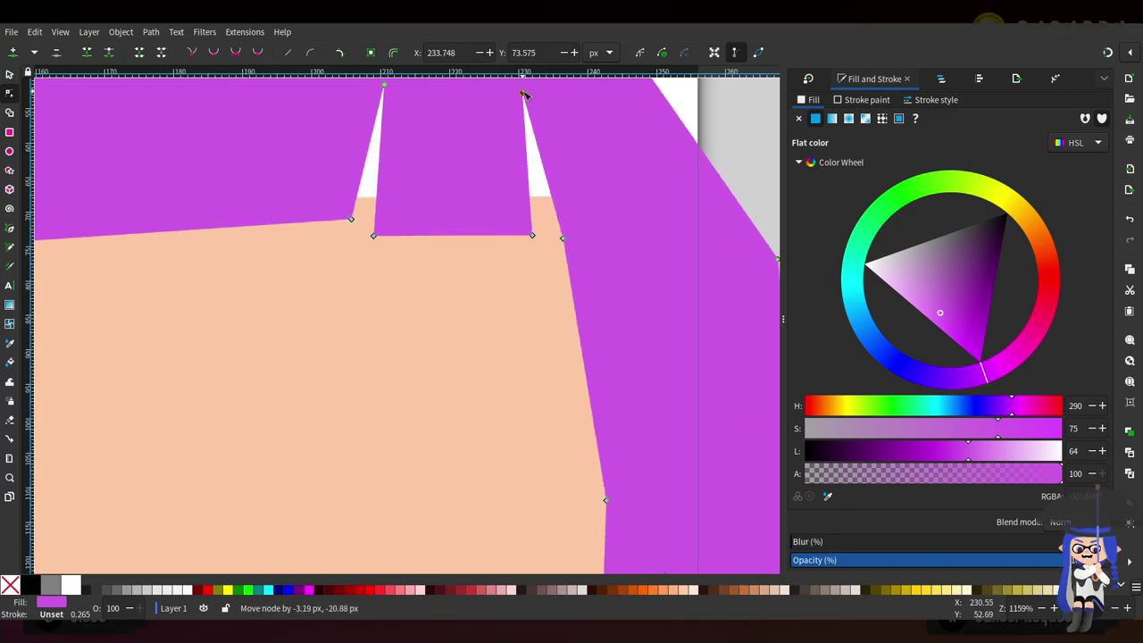
Refine the two fringe notches by adjusting their tip and base nodes, and add a raised node on the fringe's left part
scroll(576, 204, "down", 3)
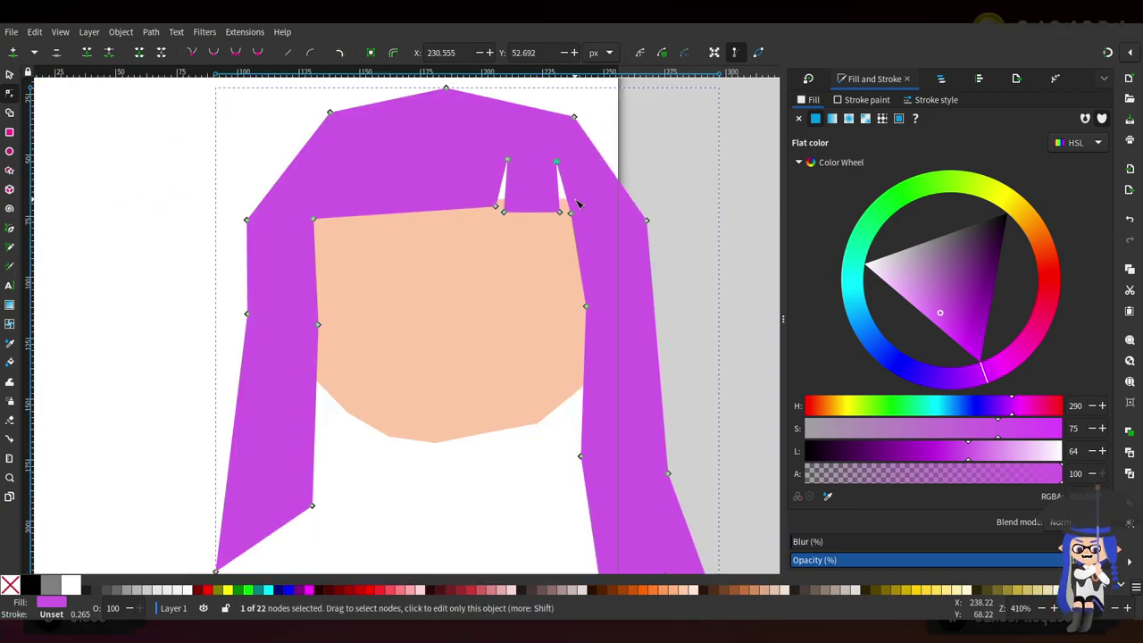
left_click(506, 163)
left_click(498, 209)
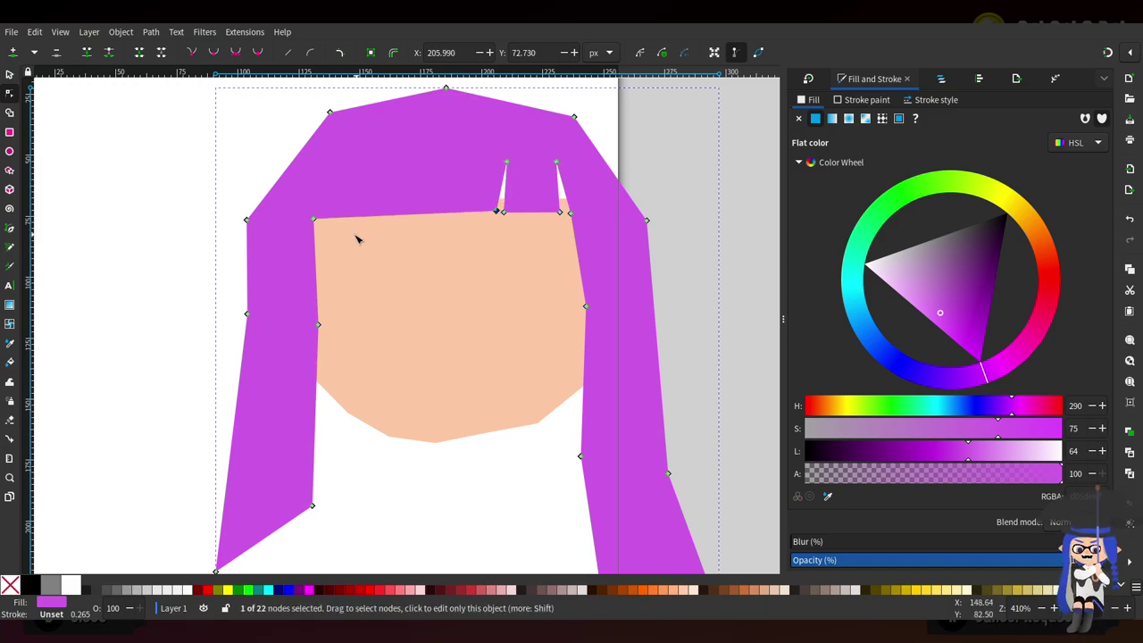
left_click_drag(407, 216, 391, 204)
left_click_drag(498, 210, 563, 210)
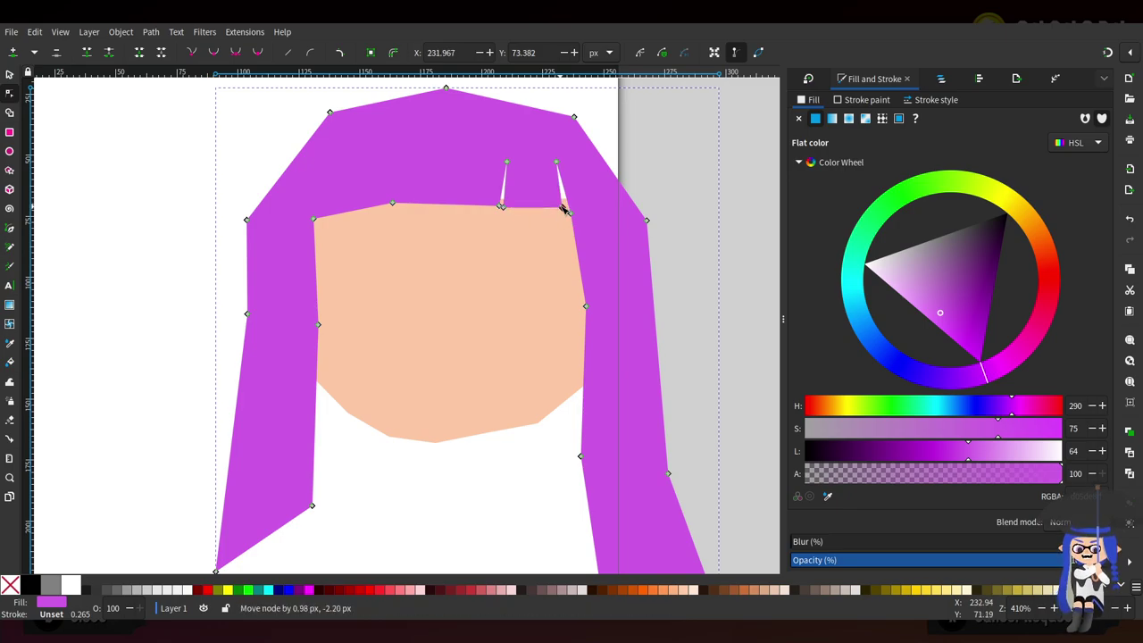
left_click_drag(558, 162, 562, 163)
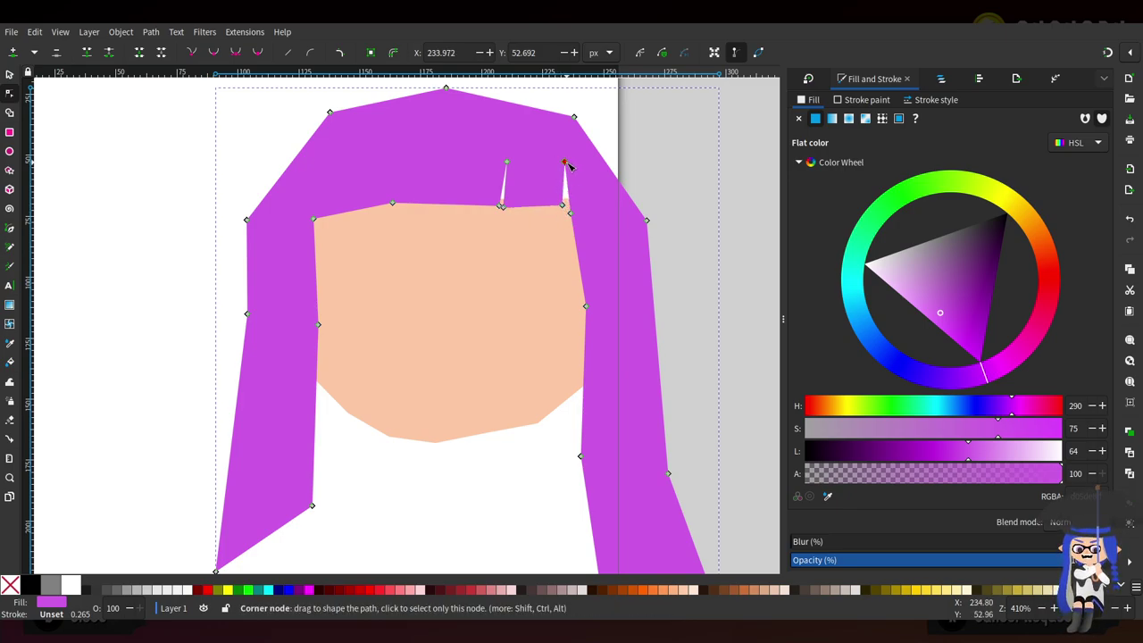
left_click_drag(562, 210, 566, 211)
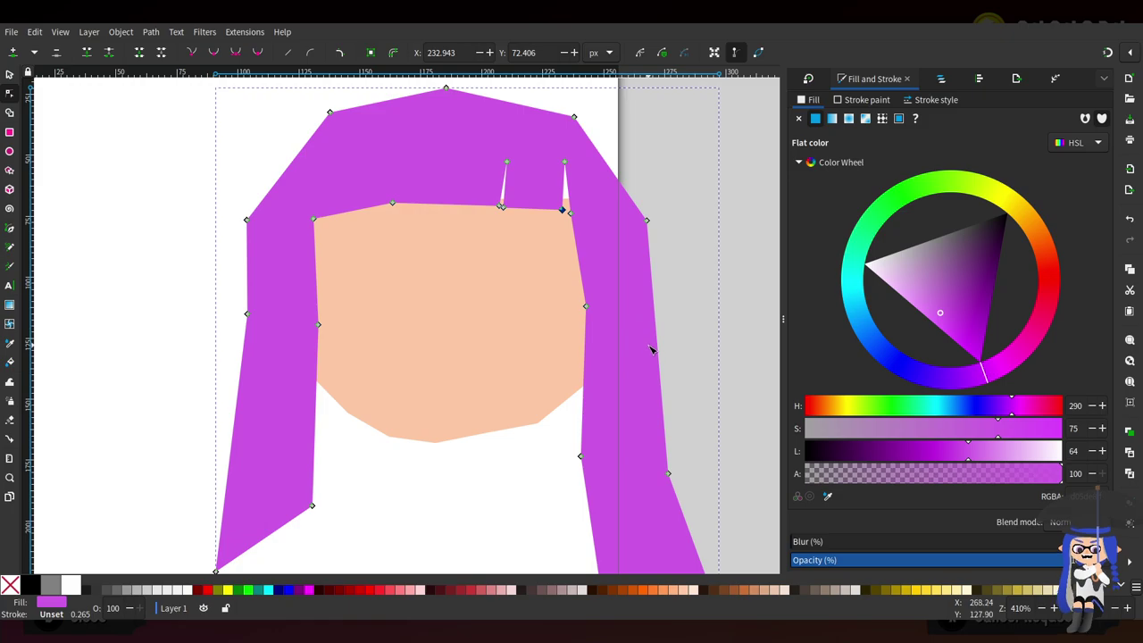
Add a node on the left lock's slanted bottom edge and pull it down to lengthen the lock
scroll(641, 338, "down", 5)
scroll(656, 327, "down", 2)
scroll(711, 348, "up", 2)
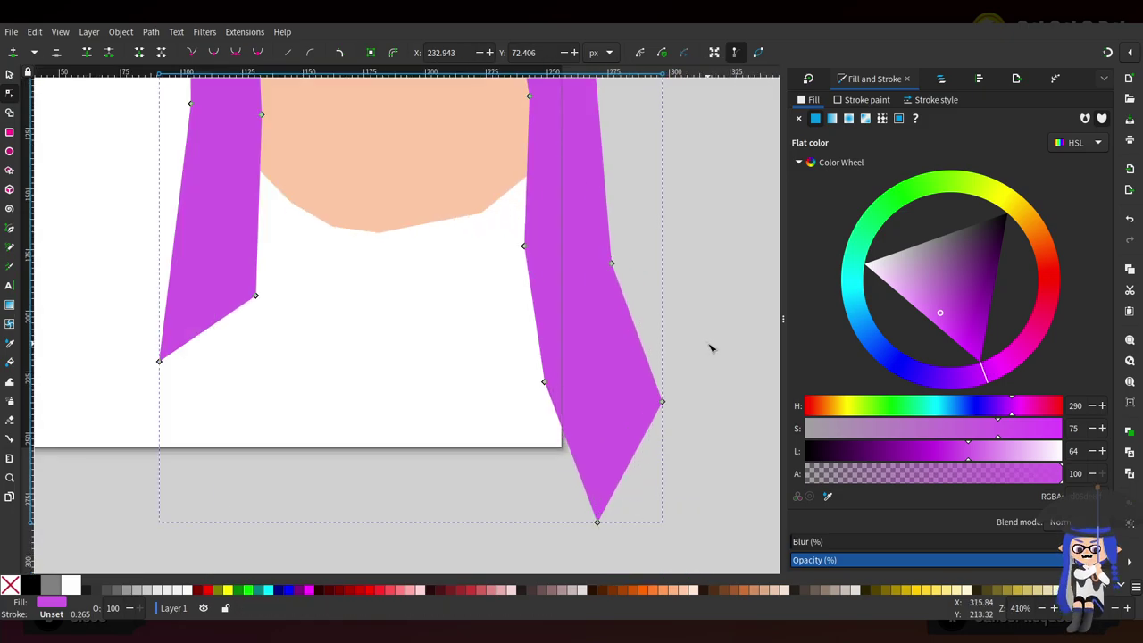
double_click(234, 312)
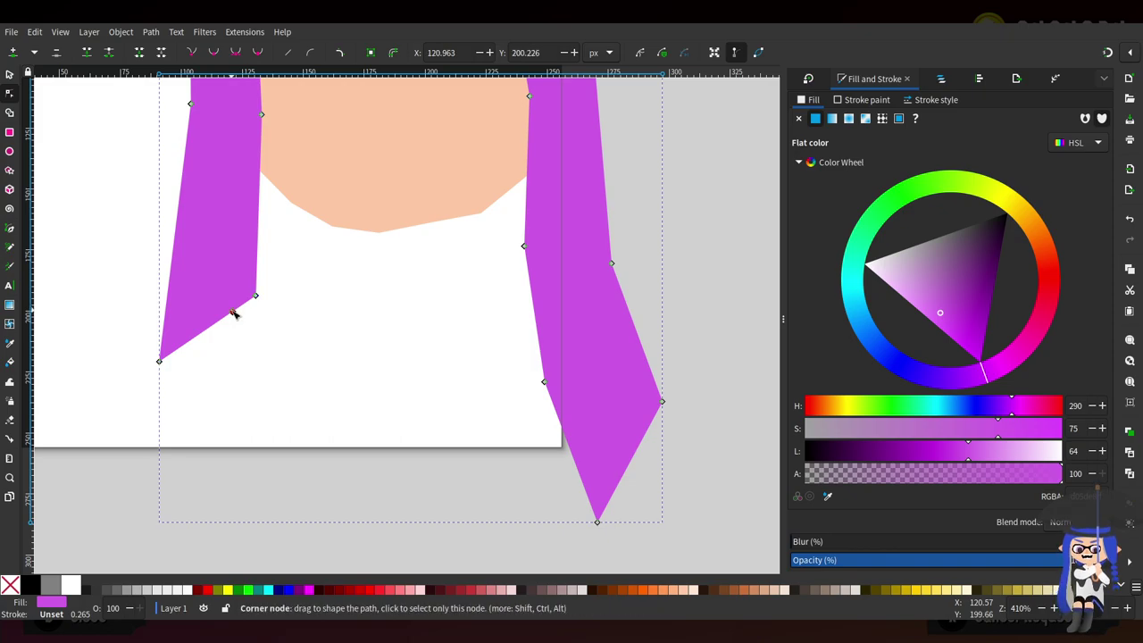
left_click_drag(234, 313, 240, 411)
scroll(320, 382, "down", 1)
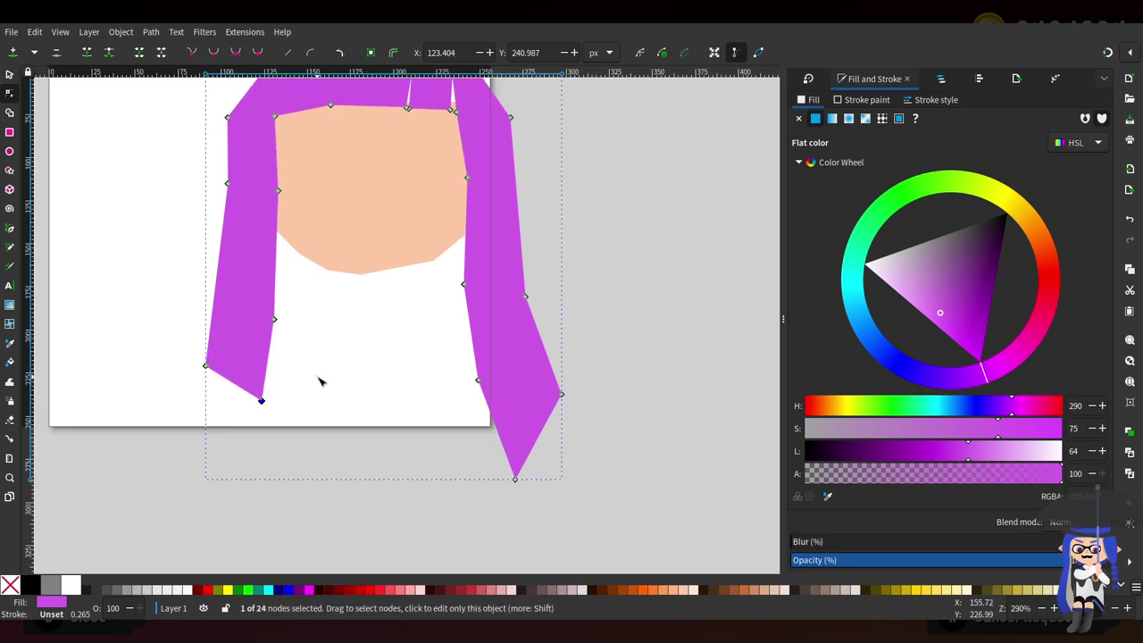
Flare the left lock outward with a new bottom node and raised side nodes, and lower the fringe's left corner
double_click(236, 385)
left_click_drag(235, 384, 186, 408)
left_click_drag(205, 366, 284, 281)
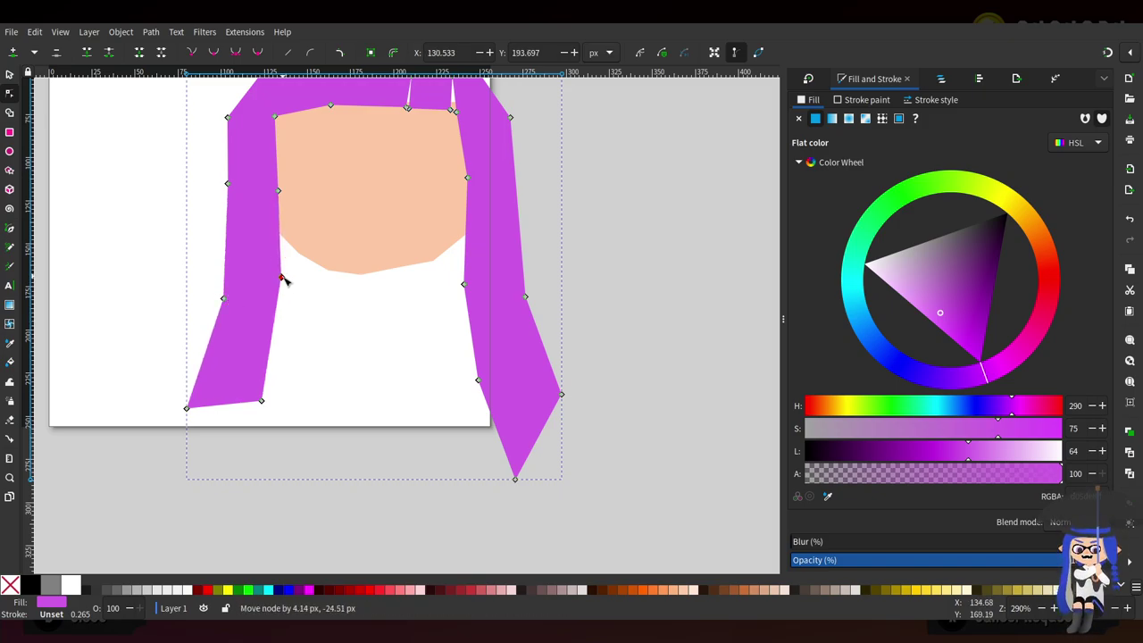
scroll(357, 301, "up", 4)
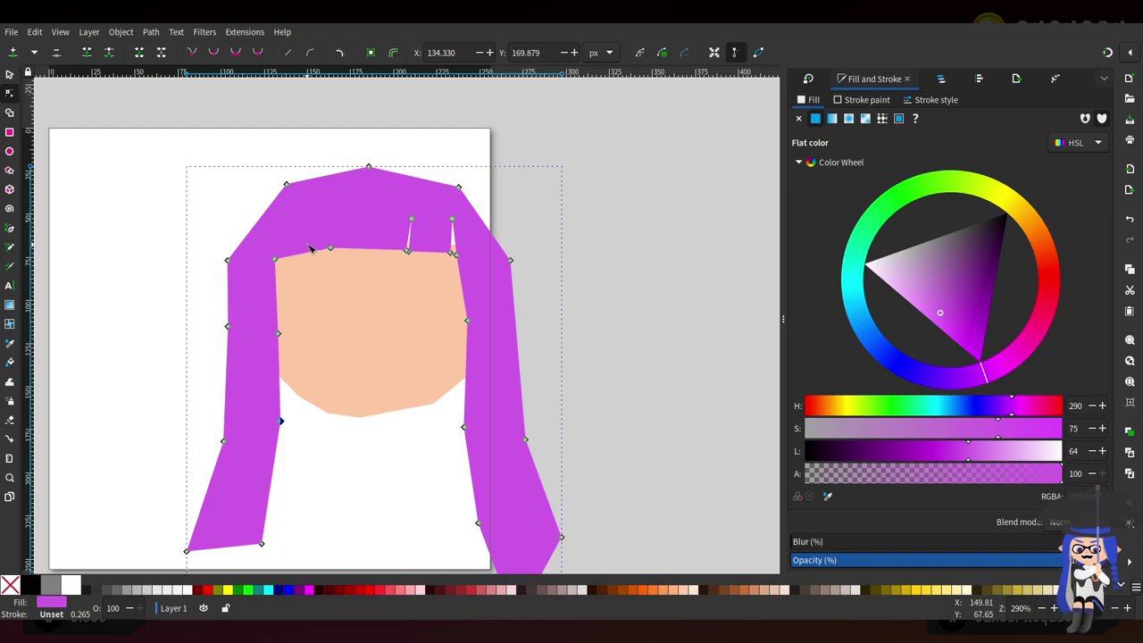
left_click_drag(330, 249, 278, 267)
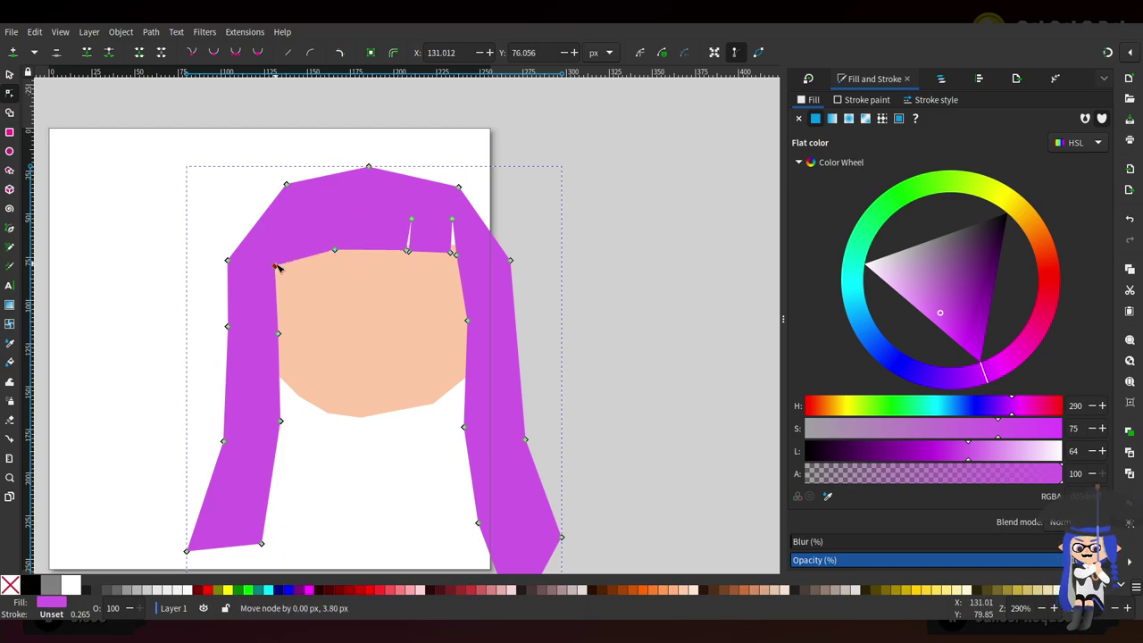
Round the hair's crown by adding four nodes along its outline, two on each side, and easing them outward
double_click(411, 177)
left_click_drag(411, 176, 412, 171)
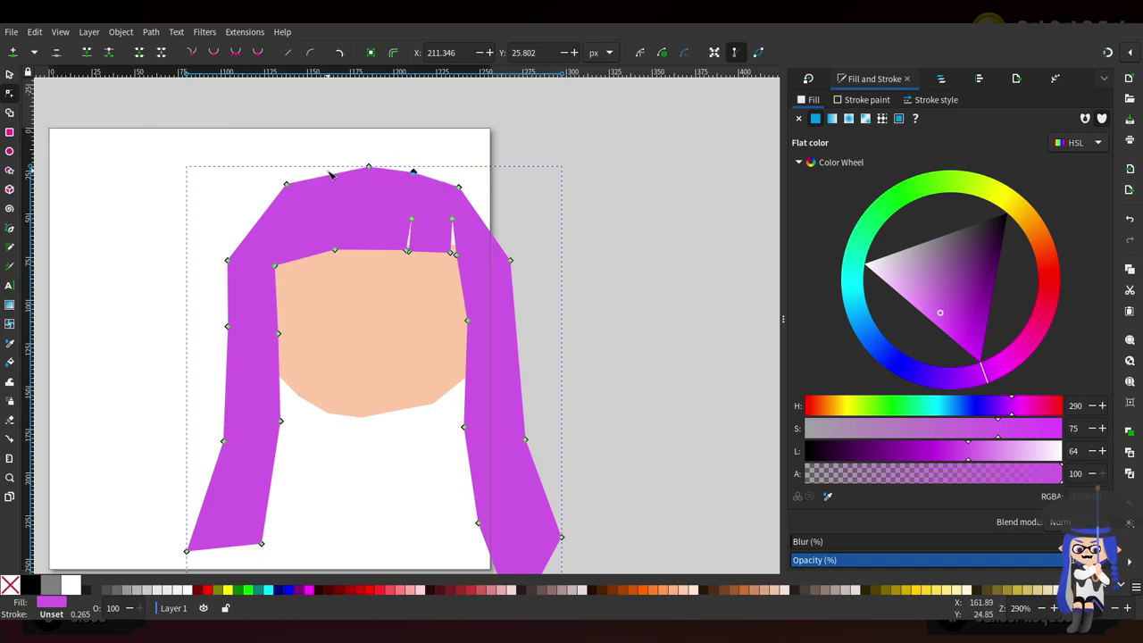
double_click(328, 176)
left_click_drag(327, 176, 327, 172)
double_click(264, 214)
left_click_drag(264, 214, 263, 217)
double_click(485, 225)
left_click_drag(485, 225, 494, 221)
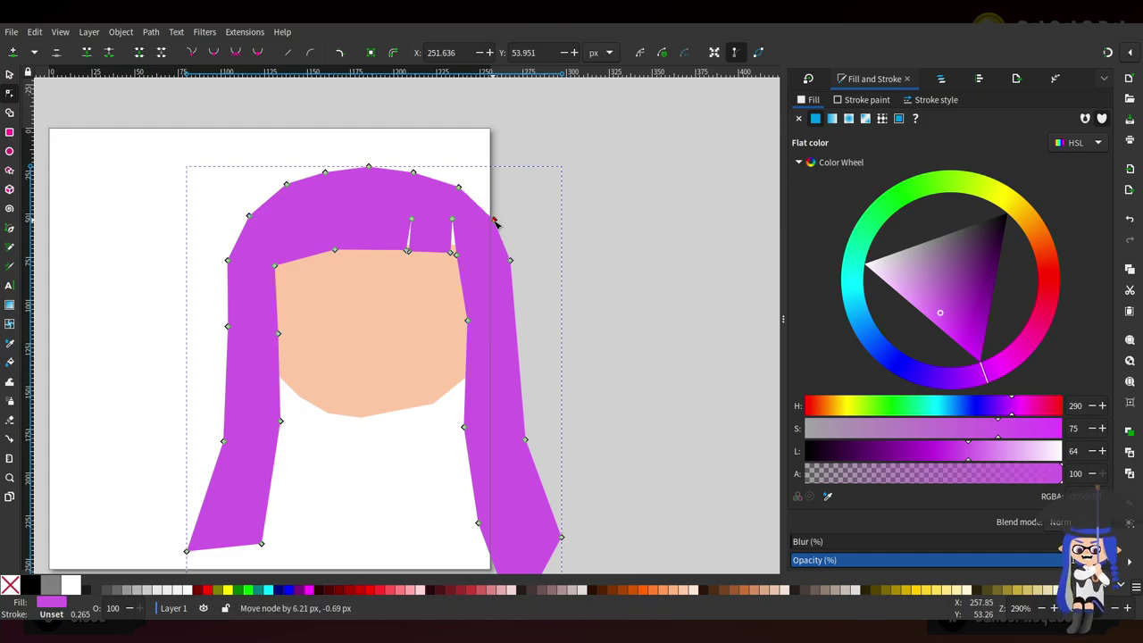
Adjust the right fringe notch's tip and base, and push the crown's top and upper side nodes outward
left_click(452, 254)
left_click(452, 224)
left_click_drag(397, 147, 461, 184)
left_click_drag(371, 166, 284, 184)
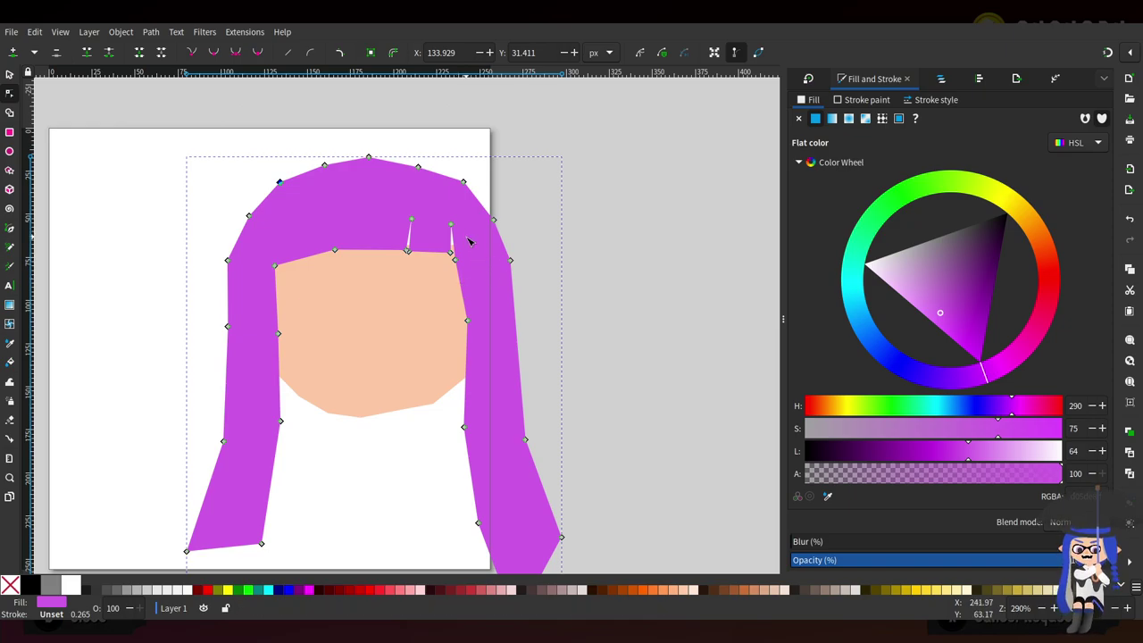
left_click_drag(493, 219, 499, 217)
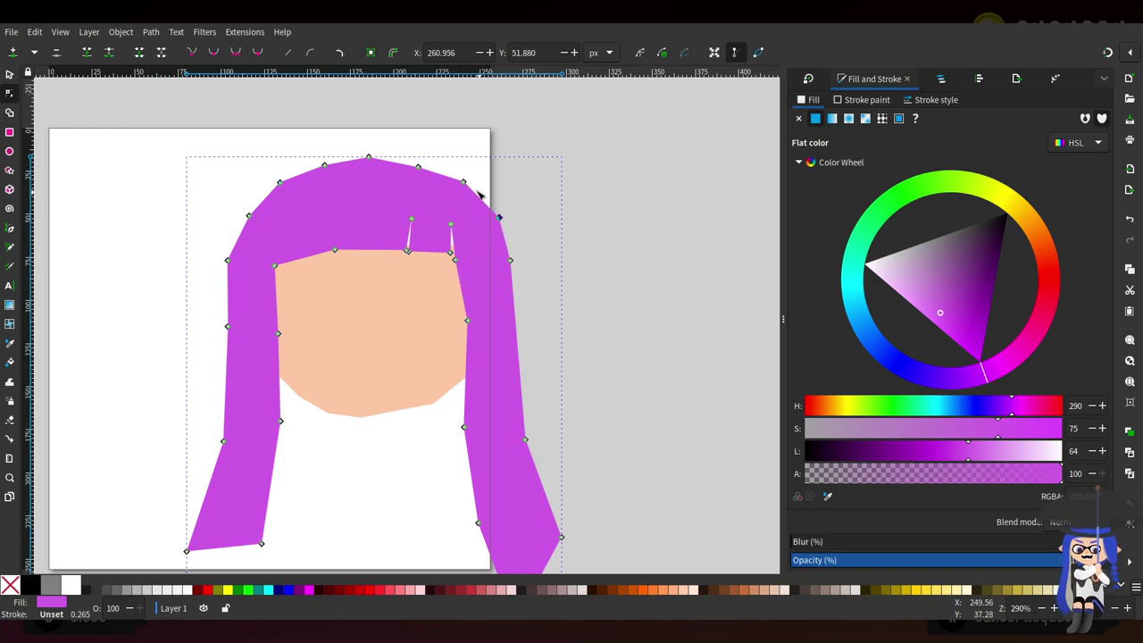
Add nodes on the right lock's slanted tip edge and outer side to round it, and shift its inner node toward the face
scroll(409, 366, "down", 5)
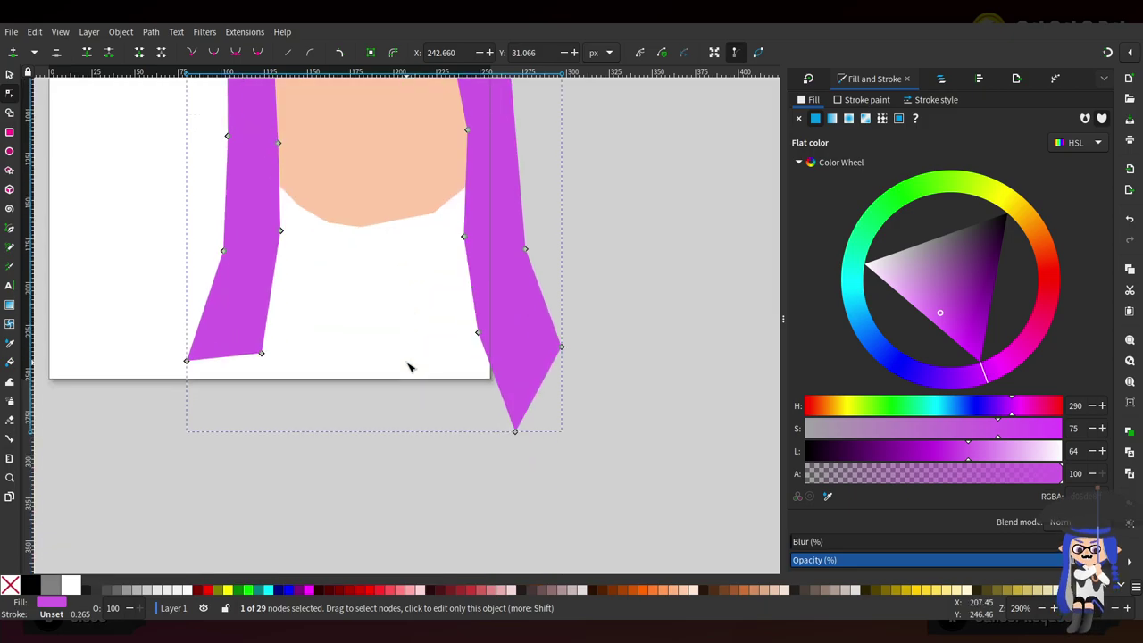
double_click(556, 358)
left_click_drag(555, 358, 547, 404)
scroll(553, 322, "up", 2)
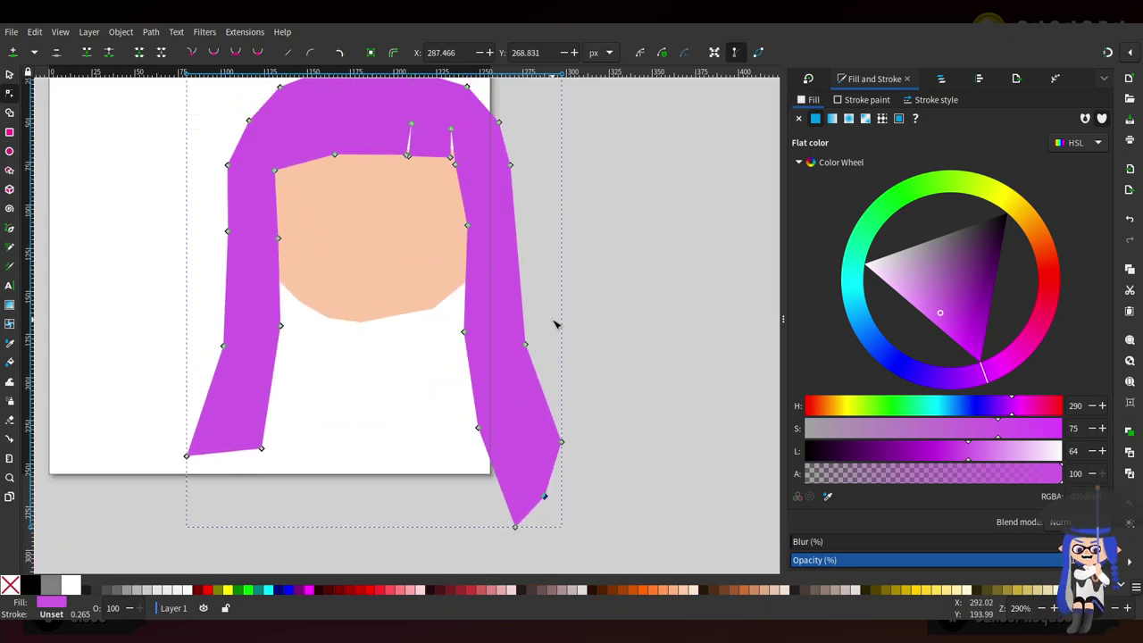
double_click(514, 228)
left_click_drag(471, 228, 466, 230)
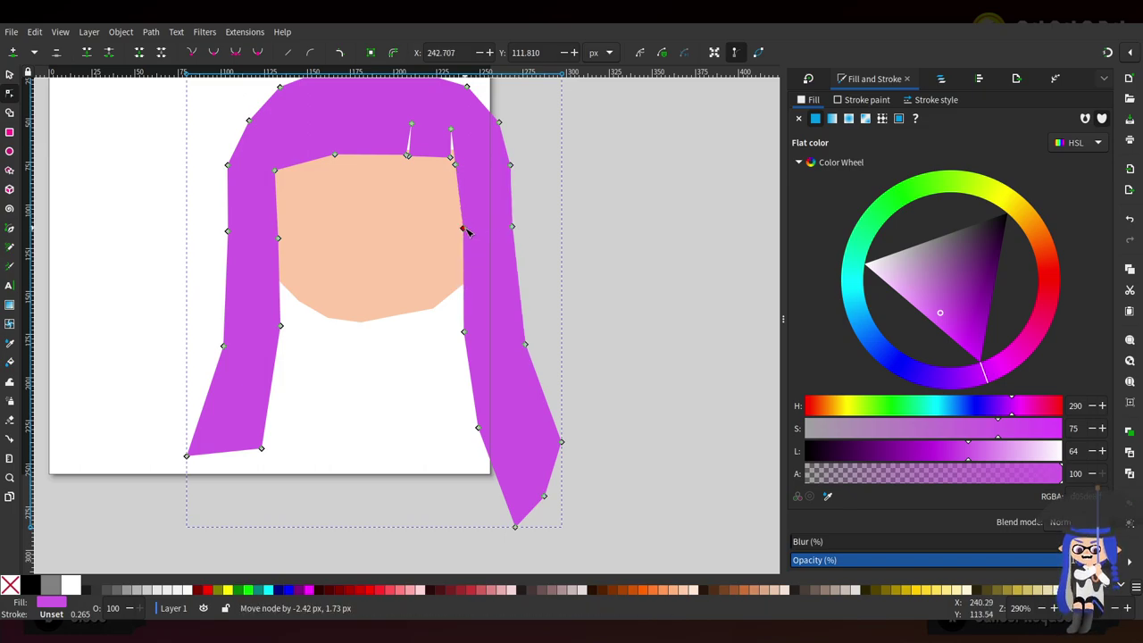
Shorten the face by moving its five chin nodes up together and raising the right jaw node
scroll(351, 330, "left", 4)
scroll(544, 382, "right", 2)
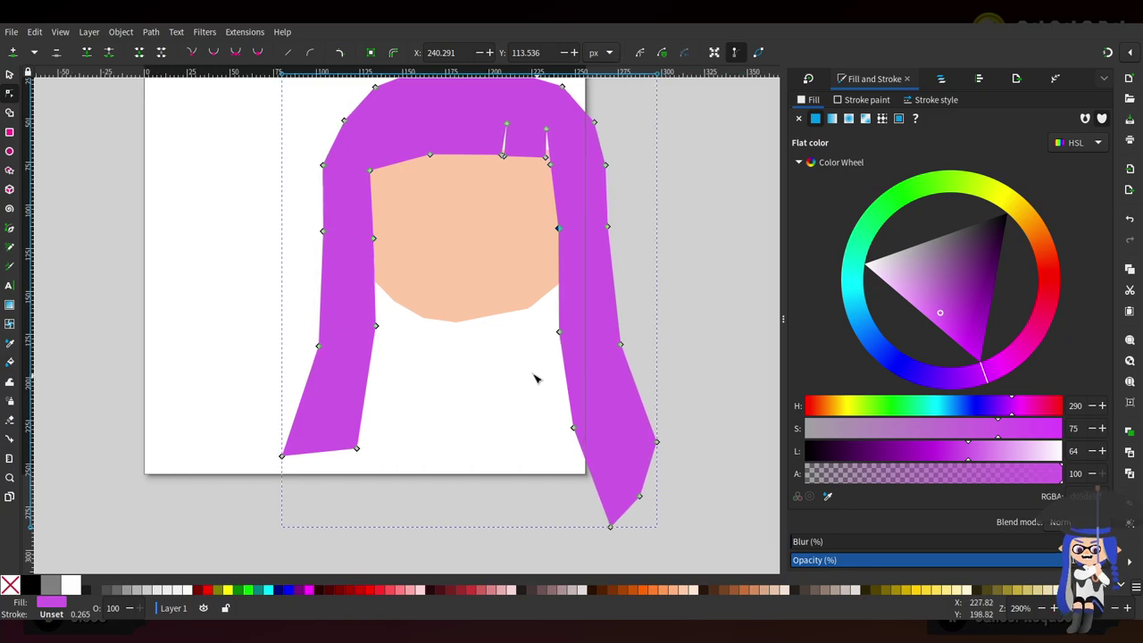
left_click(541, 303)
mouse_move(530, 310)
left_mouse_down()
mouse_move(462, 327)
mouse_move(560, 280)
mouse_move(531, 306)
left_mouse_up()
left_click_drag(387, 333, 545, 279)
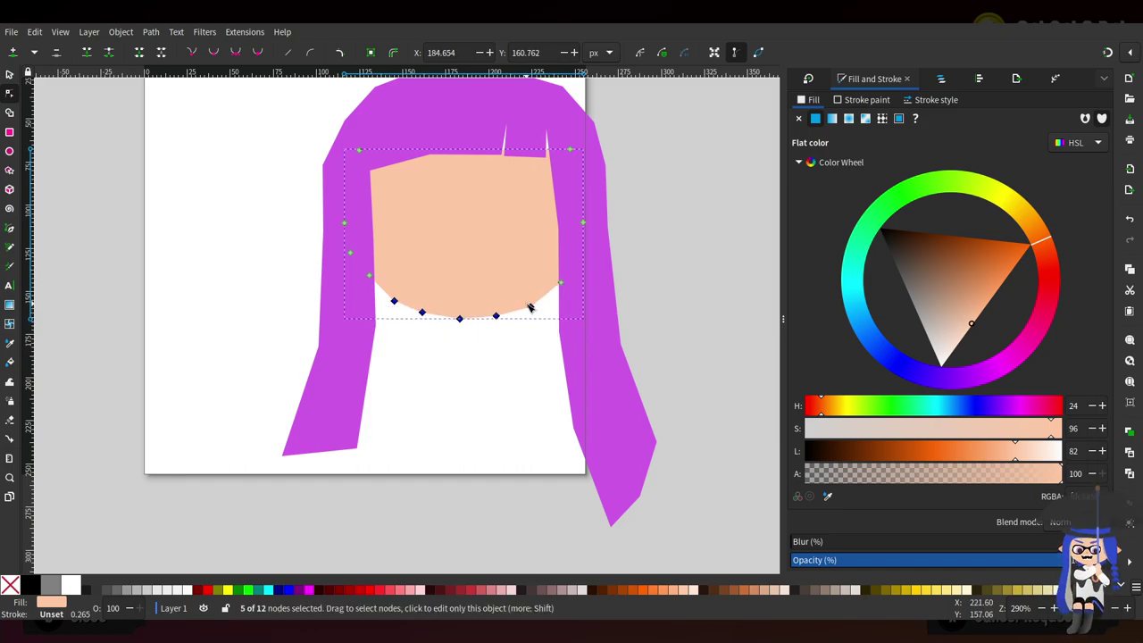
left_click(531, 306)
left_click_drag(380, 343, 538, 300)
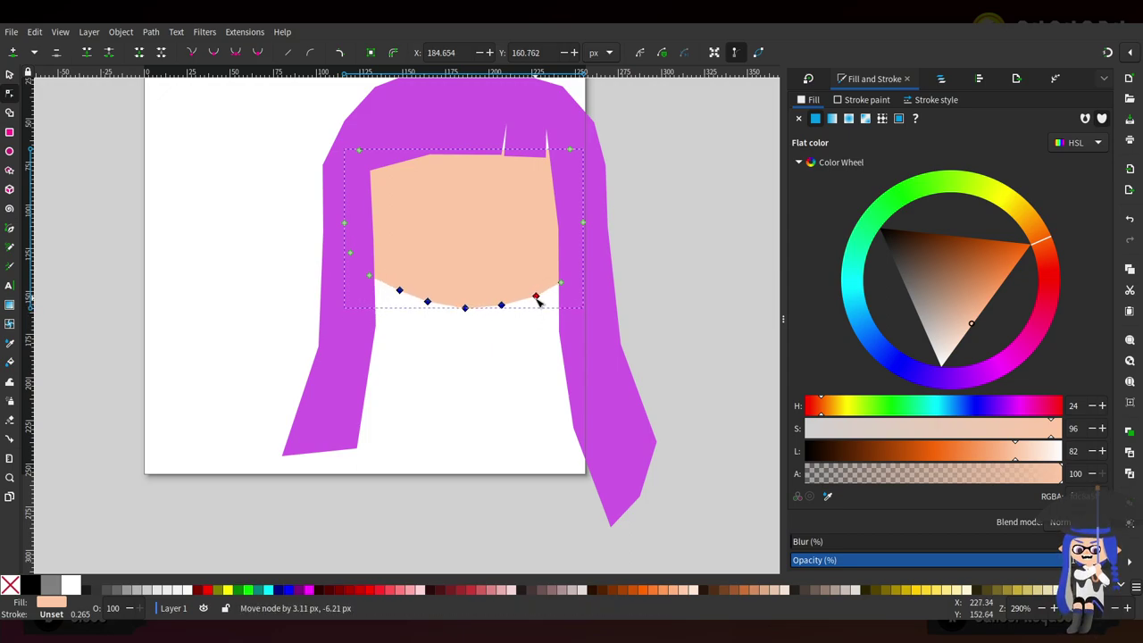
left_click(563, 277)
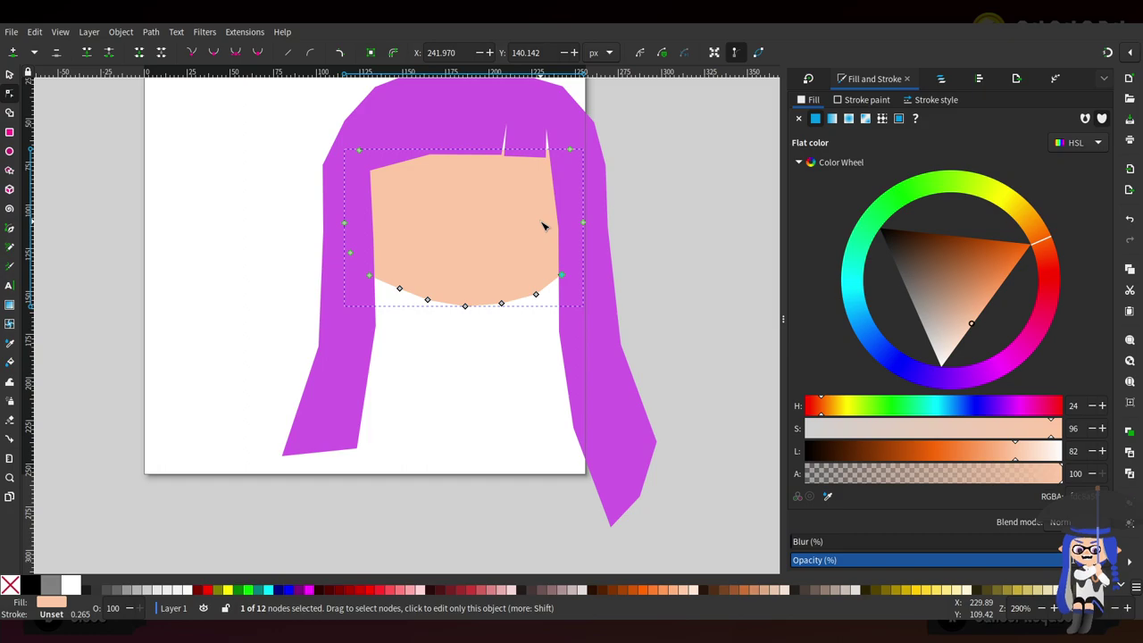
Raise the face's two upper corner nodes beneath the hair so skin fills the area behind the fringe notches
scroll(464, 219, "up", 2)
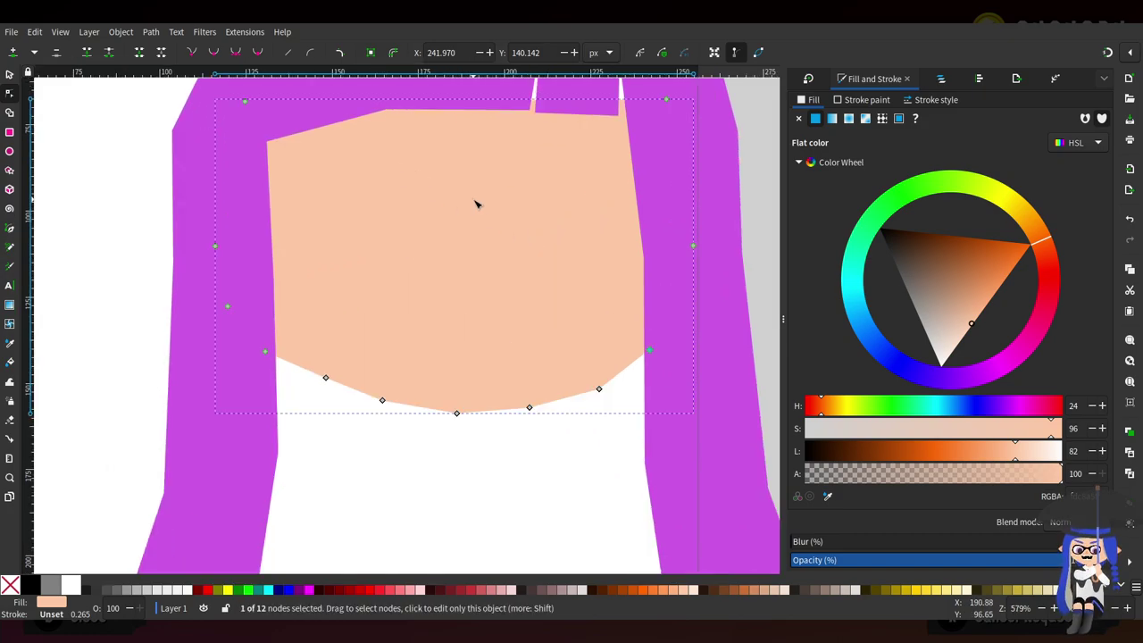
scroll(474, 202, "down", 2)
scroll(509, 191, "up", 2)
left_click_drag(625, 249, 617, 183)
left_click_drag(204, 251, 214, 200)
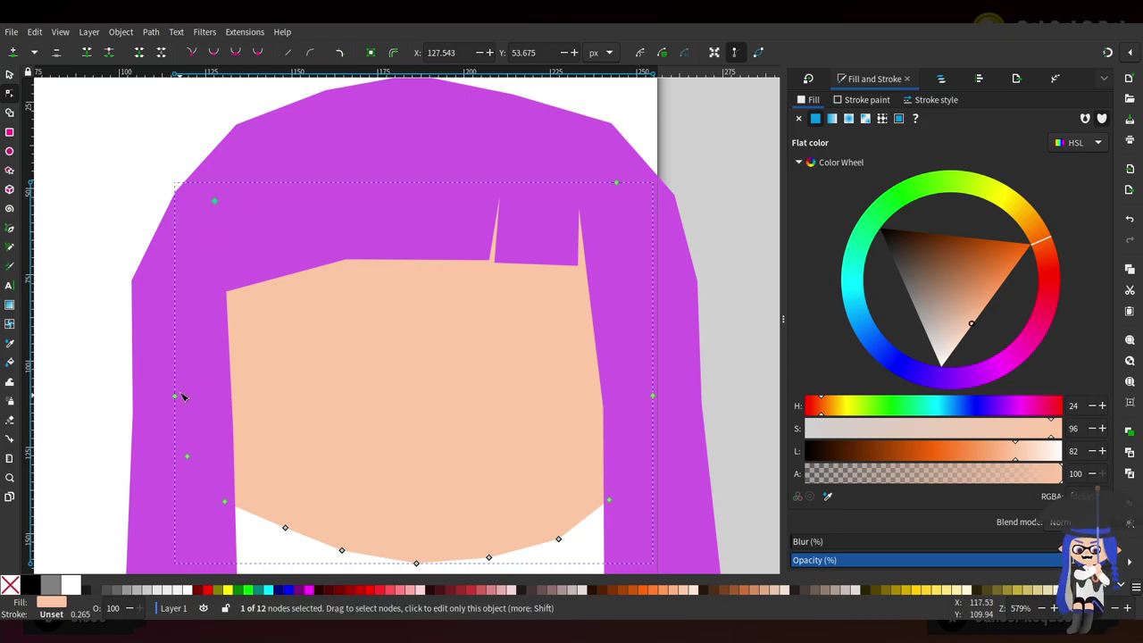
Reshape the hair's crown by nudging its right top node, lifting the three top nodes together, and lowering the upper nodes again
left_click(462, 228)
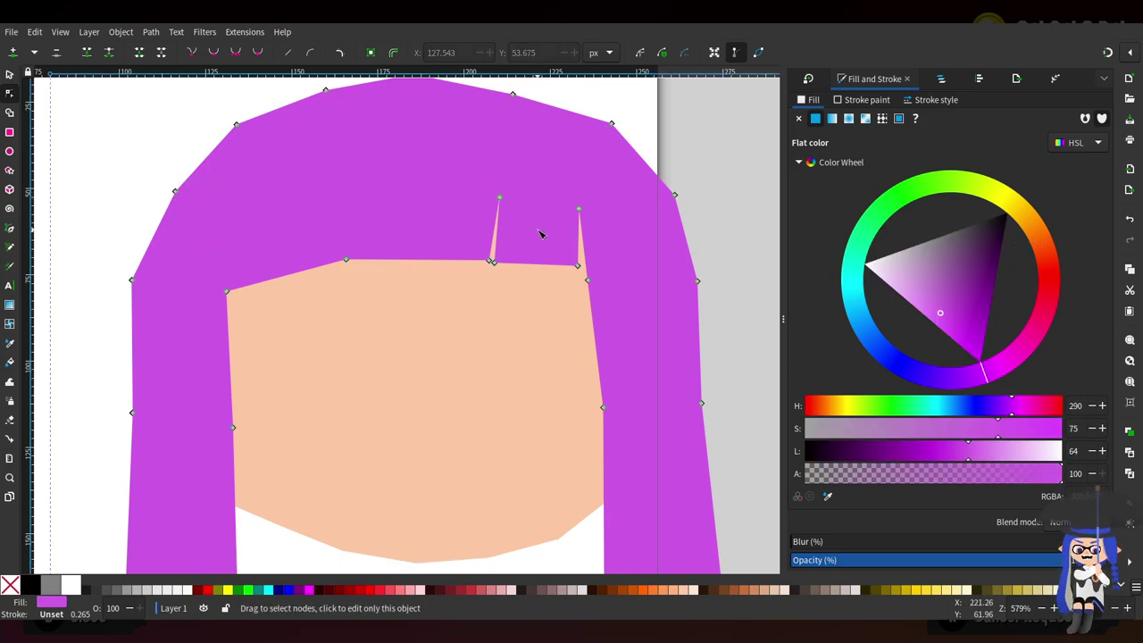
scroll(536, 232, "up", 3)
left_click_drag(511, 193, 522, 179)
left_click_drag(286, 125, 584, 212)
left_click_drag(521, 177, 519, 159)
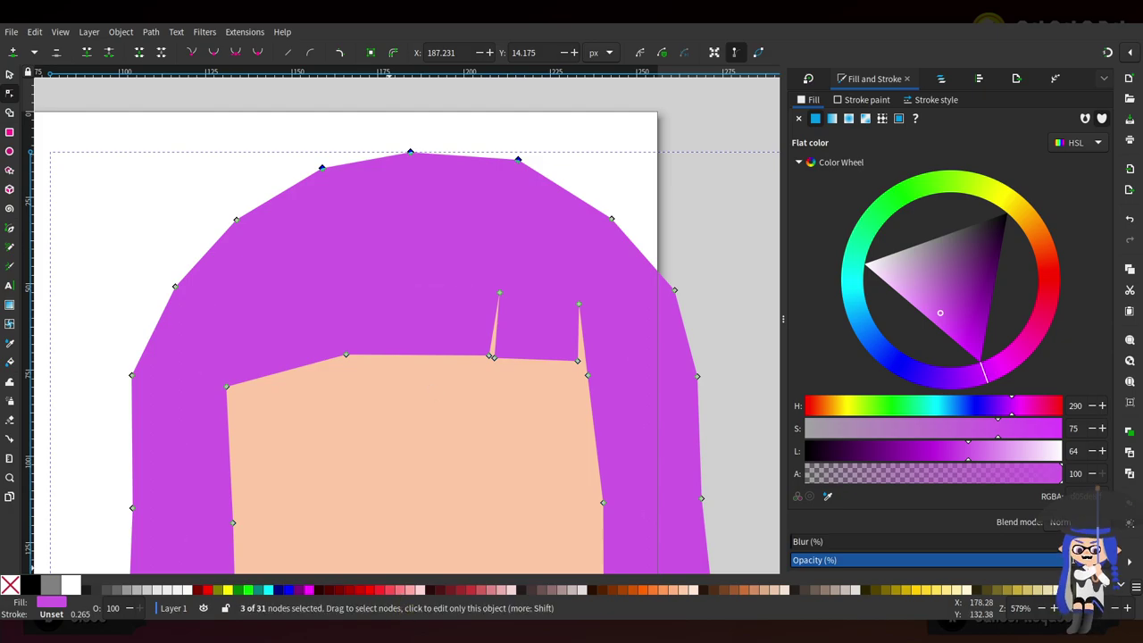
left_click_drag(234, 120, 647, 246)
left_click_drag(519, 159, 517, 215)
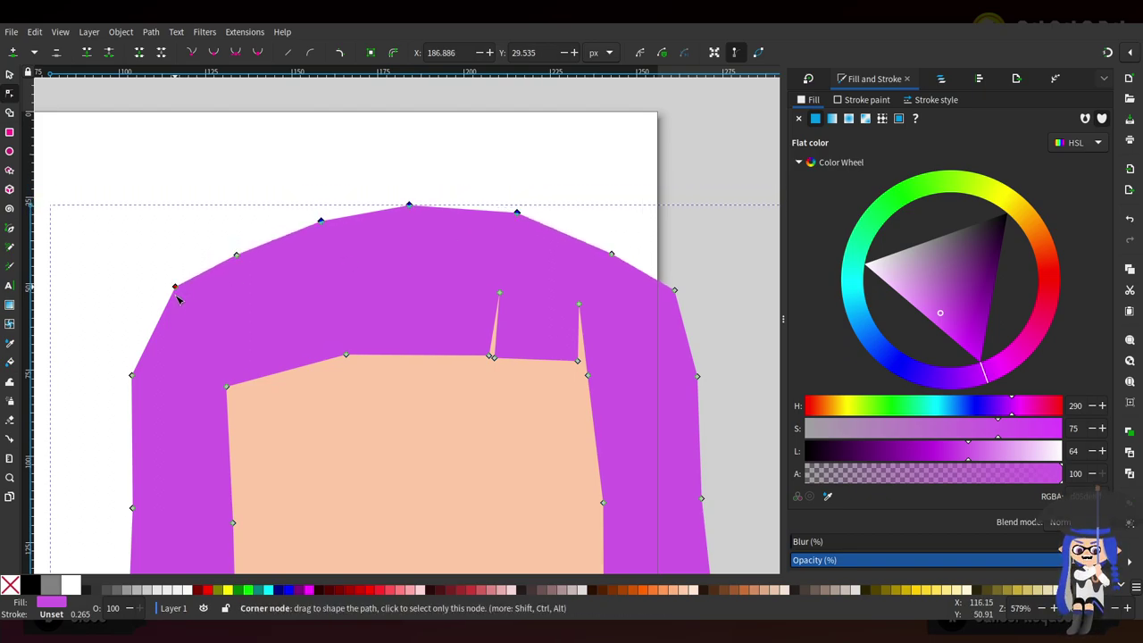
Reposition the two outer nodes on the hair's upper left side to round it, and raise the right fringe notch's tip
left_click_drag(178, 299, 173, 323)
left_click_drag(134, 377, 147, 422)
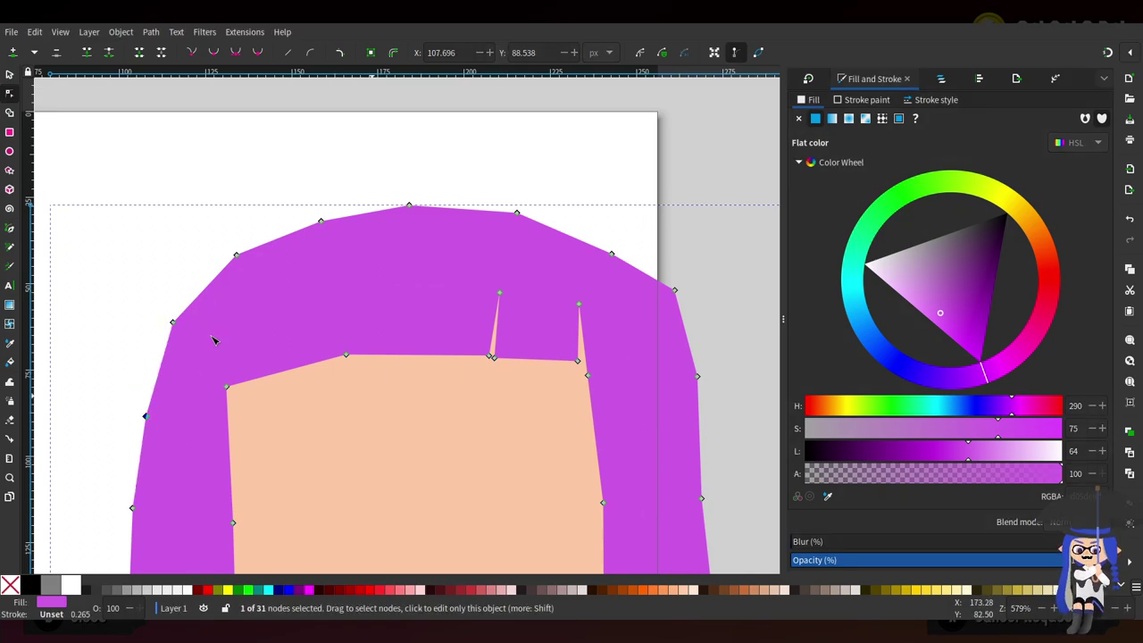
scroll(217, 334, "down", 5)
scroll(316, 326, "up", 4)
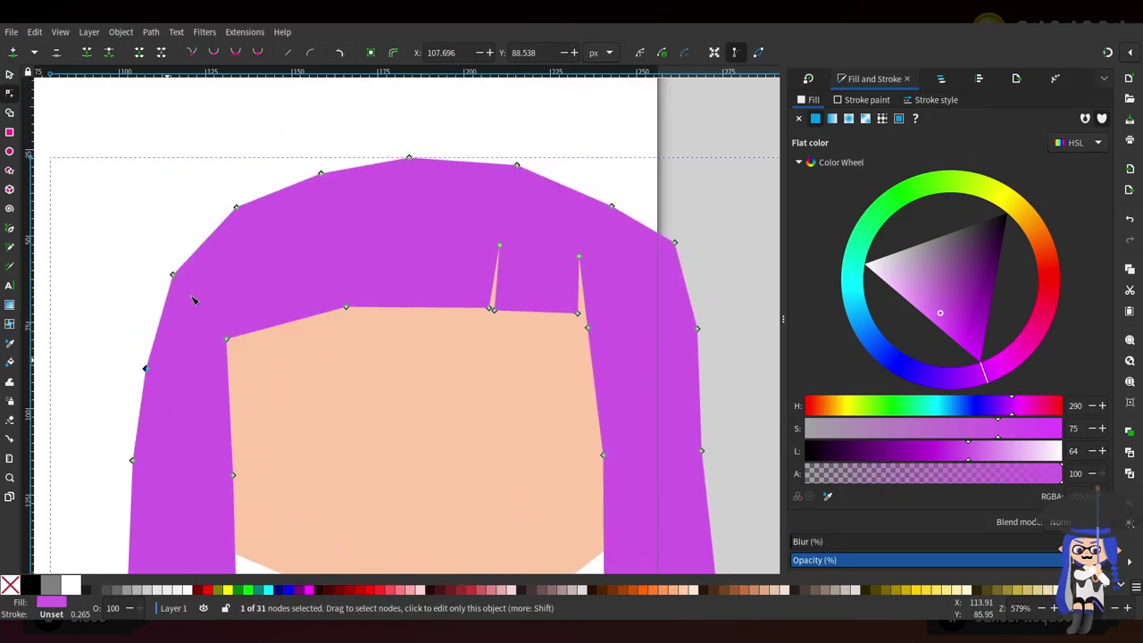
left_click_drag(145, 368, 136, 357)
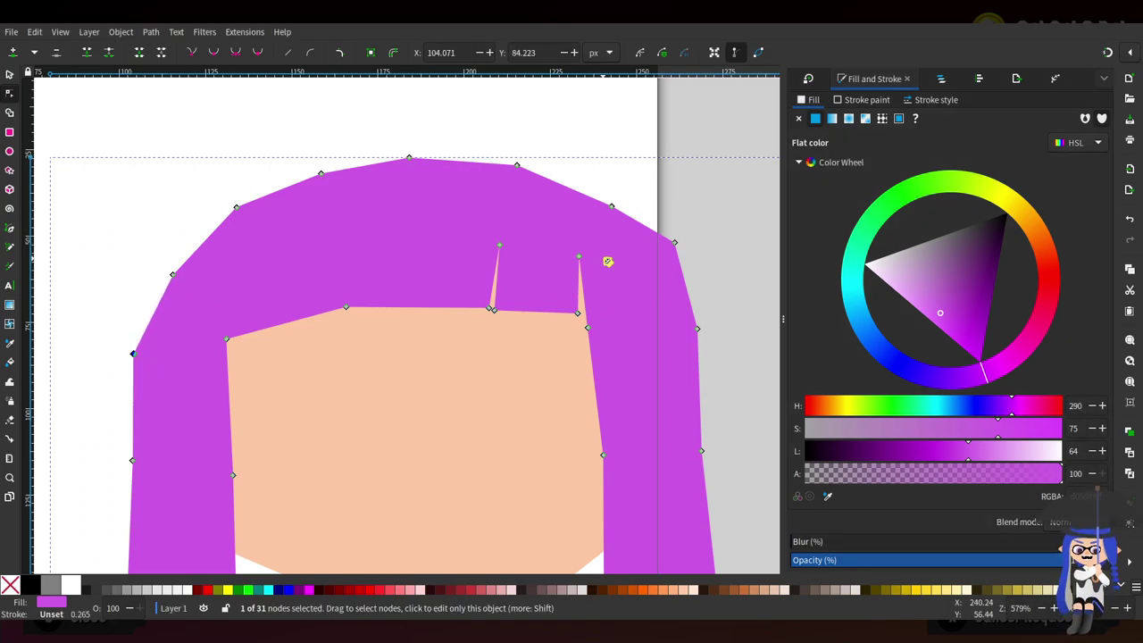
left_click_drag(579, 258, 580, 239)
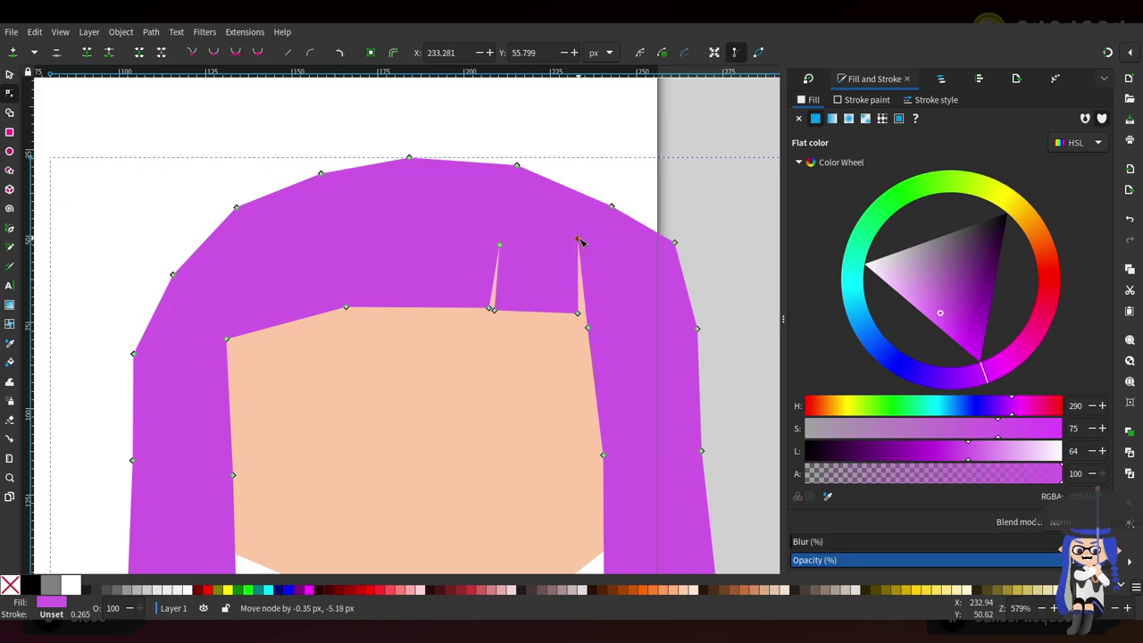
Move the two outer nodes on the hair's upper right side inward and down, and nudge the right notch's base node
scroll(629, 274, "right", 3)
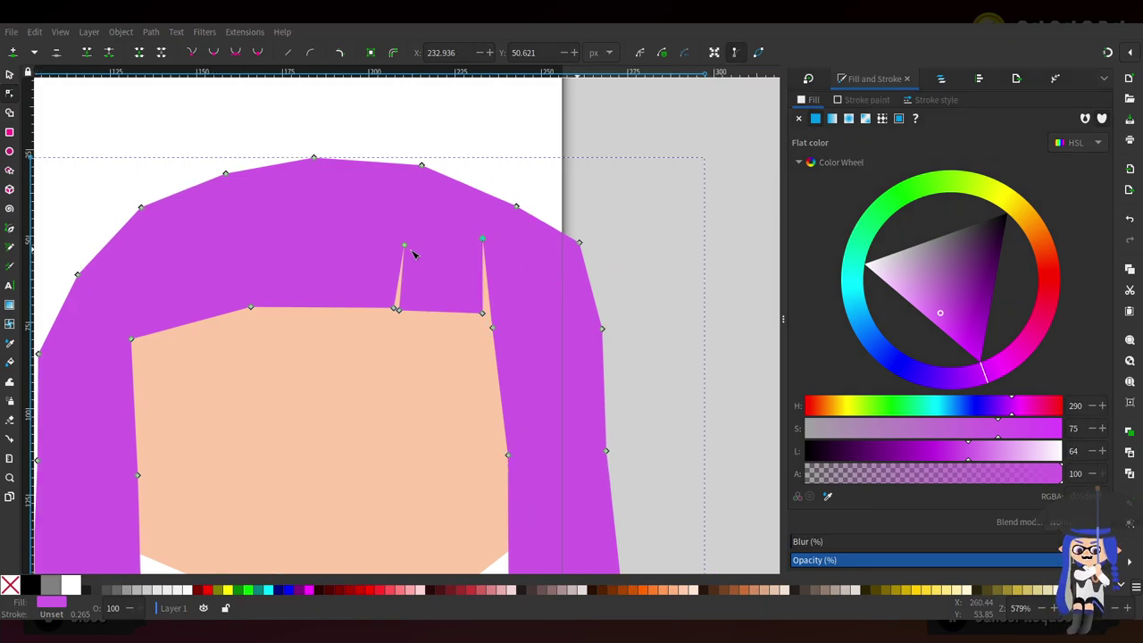
left_click_drag(579, 241, 563, 273)
left_click_drag(605, 332, 588, 354)
scroll(644, 293, "down", 3)
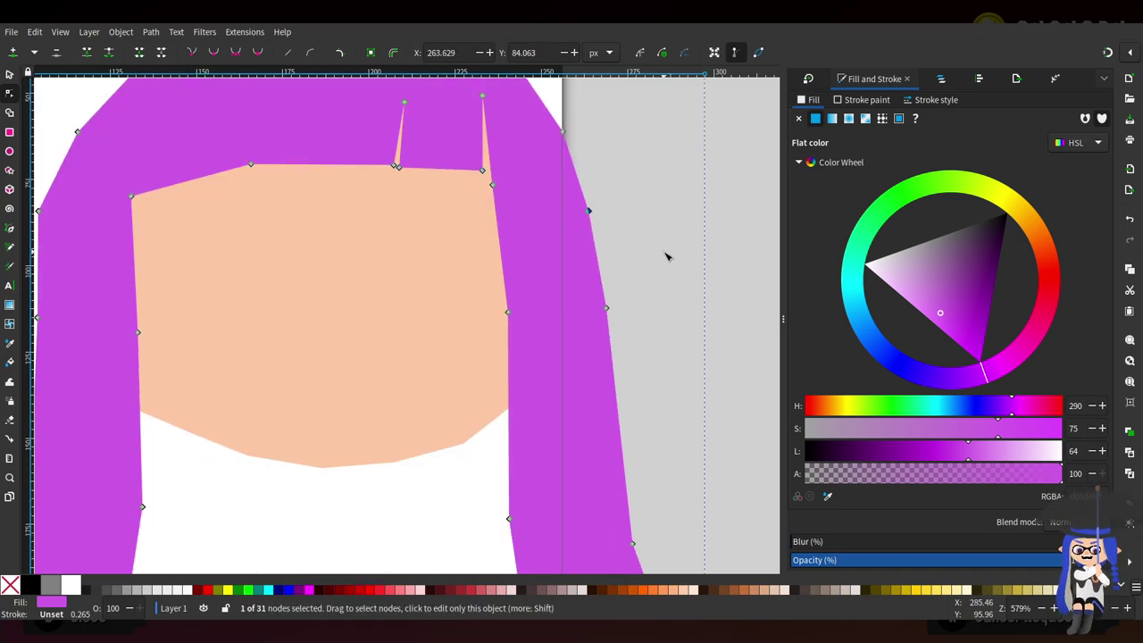
scroll(661, 268, "down", 1)
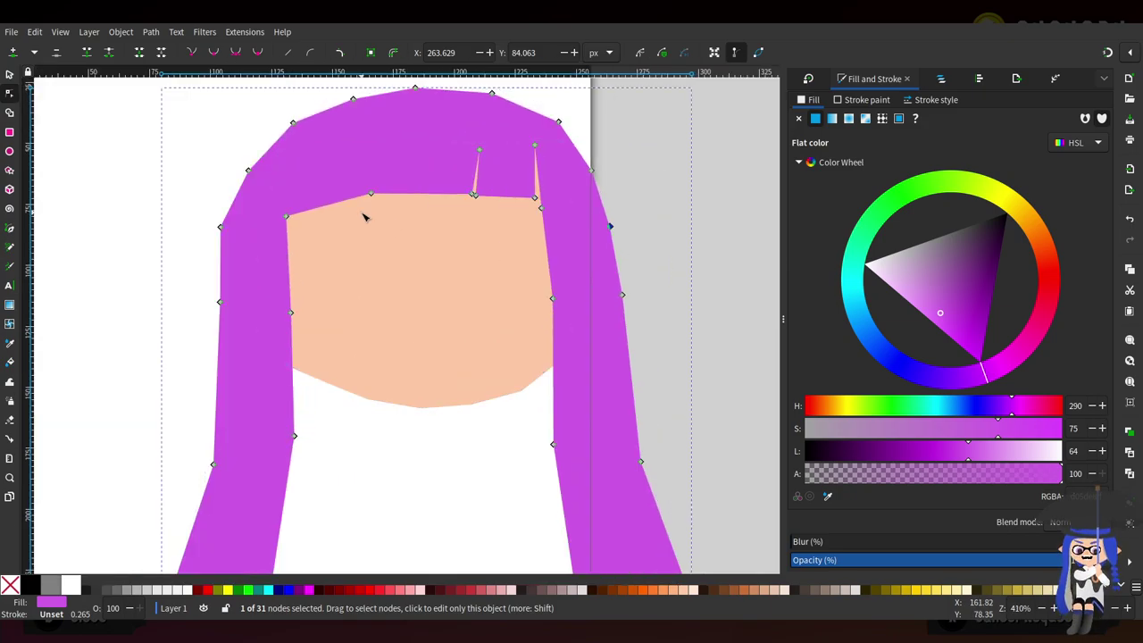
scroll(428, 214, "up", 1)
left_click(578, 193)
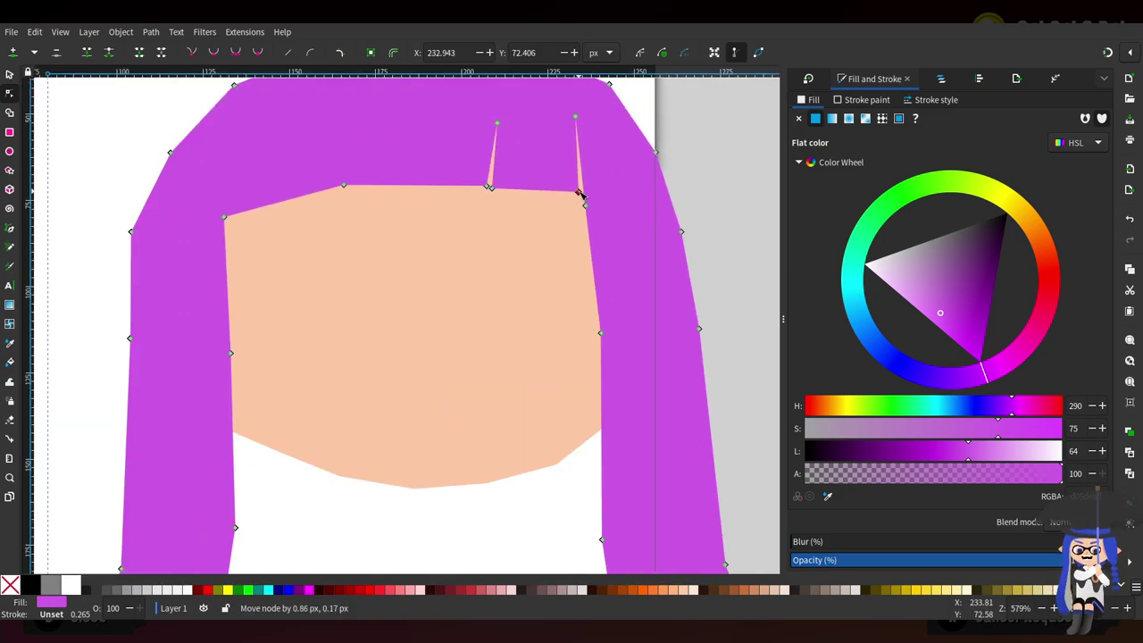
Raise the face's left jaw node to steepen the chin line on that side
left_click(373, 364)
left_click(226, 418)
left_click(282, 452)
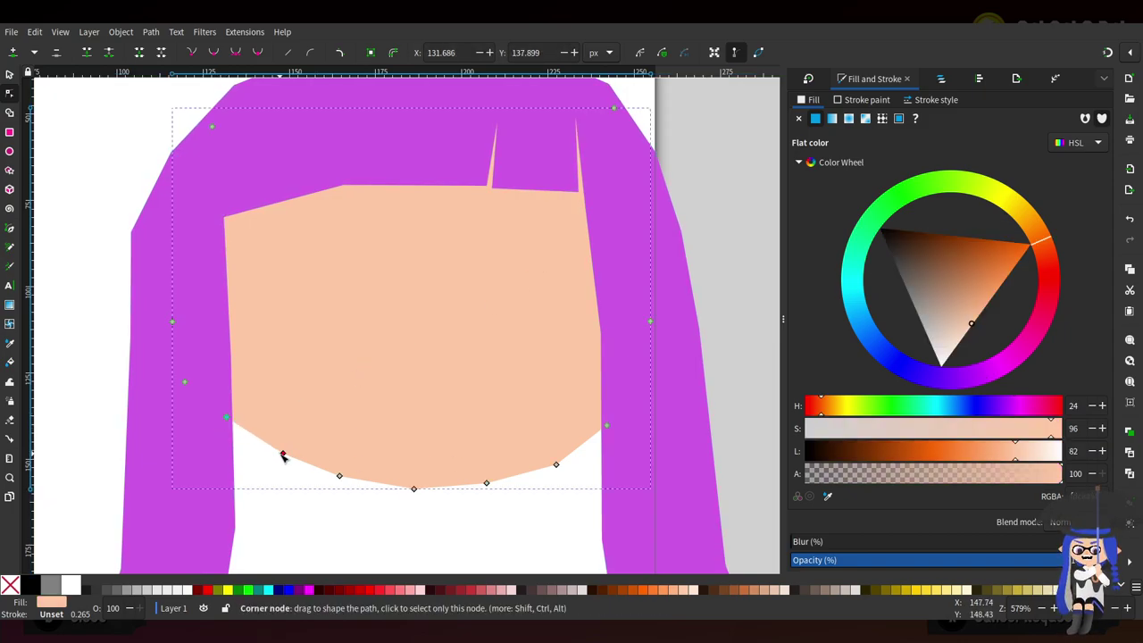
Lengthen the left lock by pulling two new bottom-edge nodes down into a pointed tip, and raise its lower inner node
scroll(656, 462, "down", 4)
scroll(339, 375, "down", 2)
left_click(293, 348)
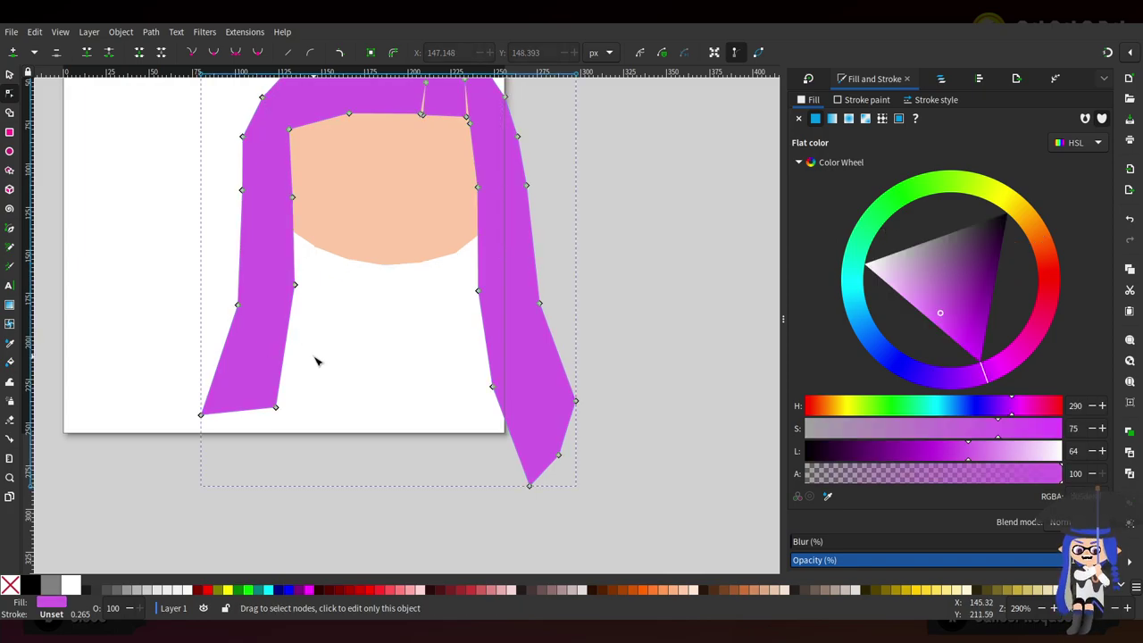
double_click(229, 413)
left_click_drag(230, 413, 221, 475)
double_click(255, 440)
left_click_drag(255, 441, 270, 511)
left_click_drag(273, 408, 279, 393)
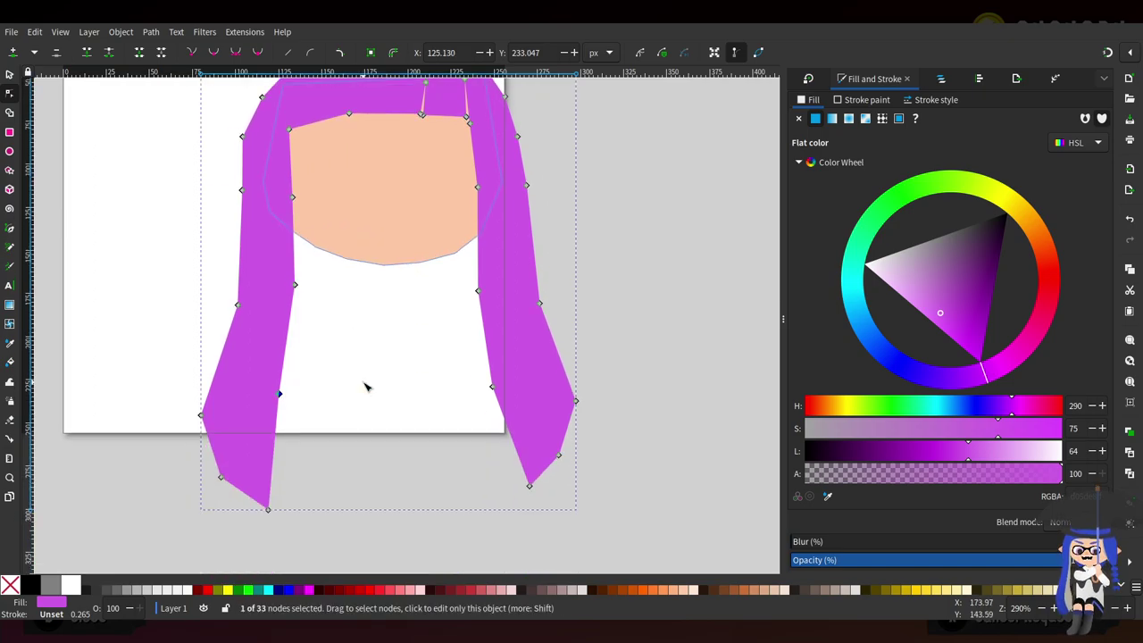
Shift two nodes on the right lock's inner edge away from the face, and raise the fringe's left corner
left_click_drag(483, 293, 489, 294)
left_click_drag(480, 189, 488, 187)
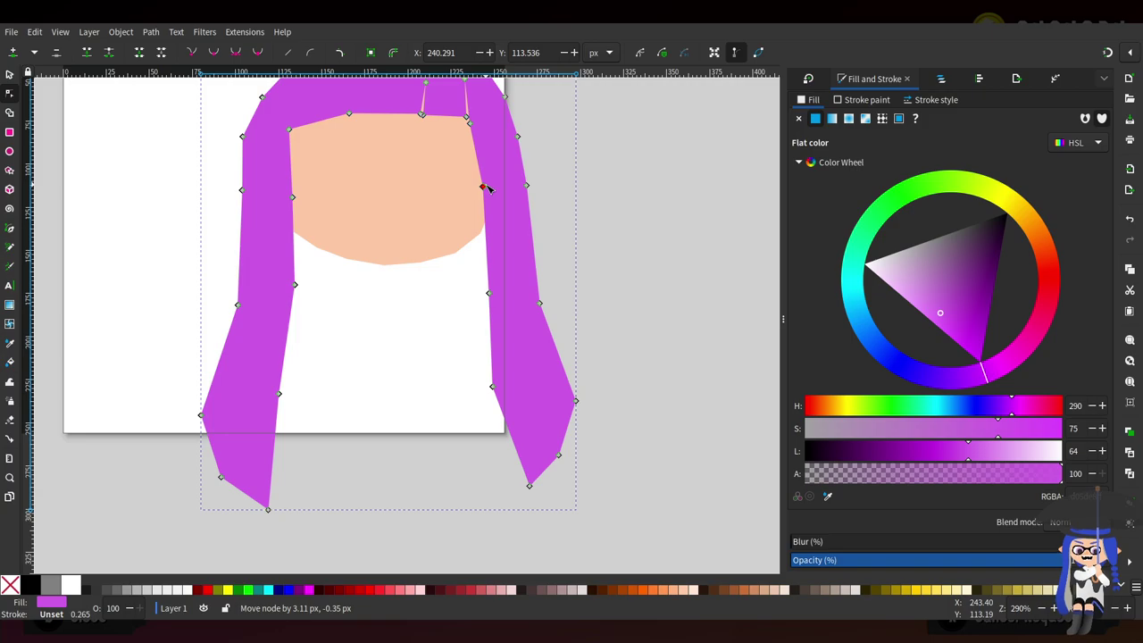
scroll(572, 206, "up", 3)
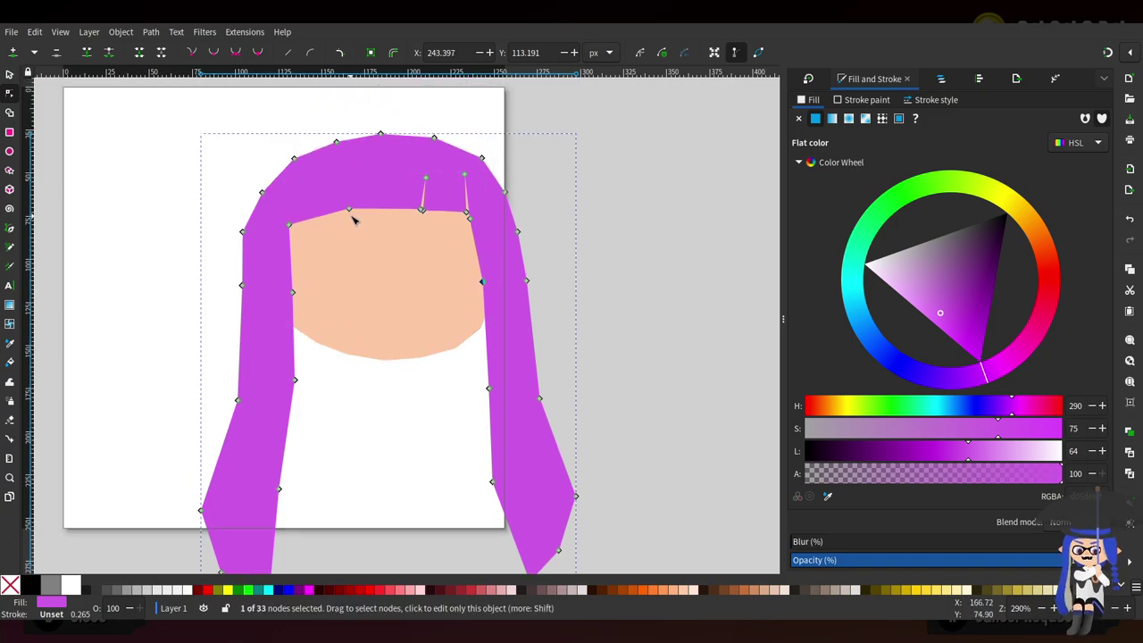
left_click_drag(292, 225, 295, 215)
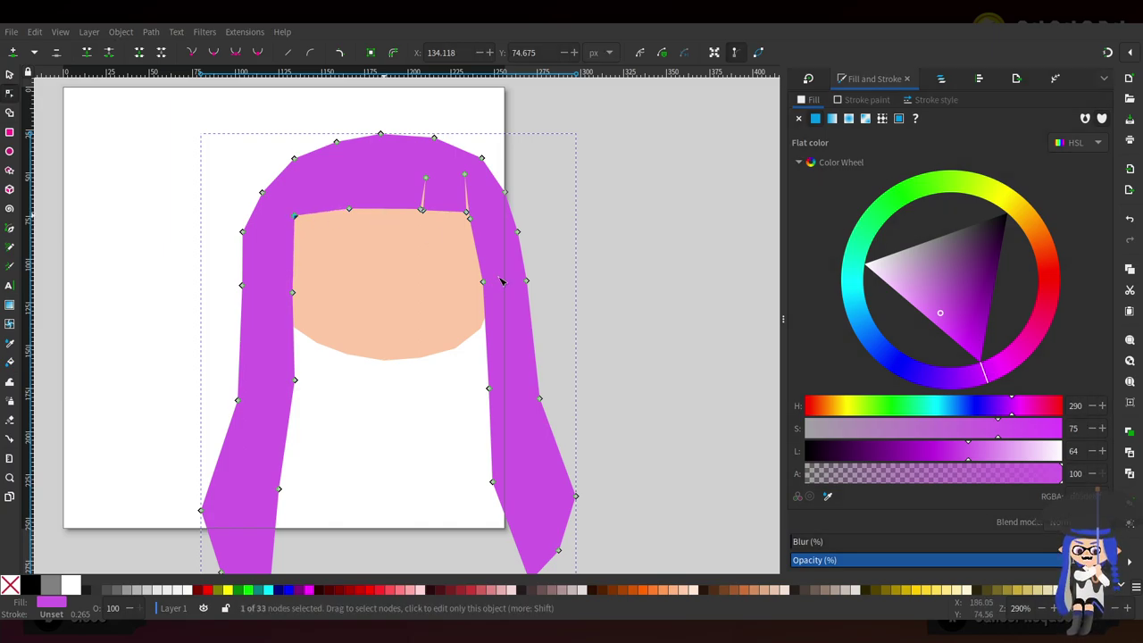
Show the layers and objects list, and raise the left fringe notch's two base nodes together
left_click(941, 79)
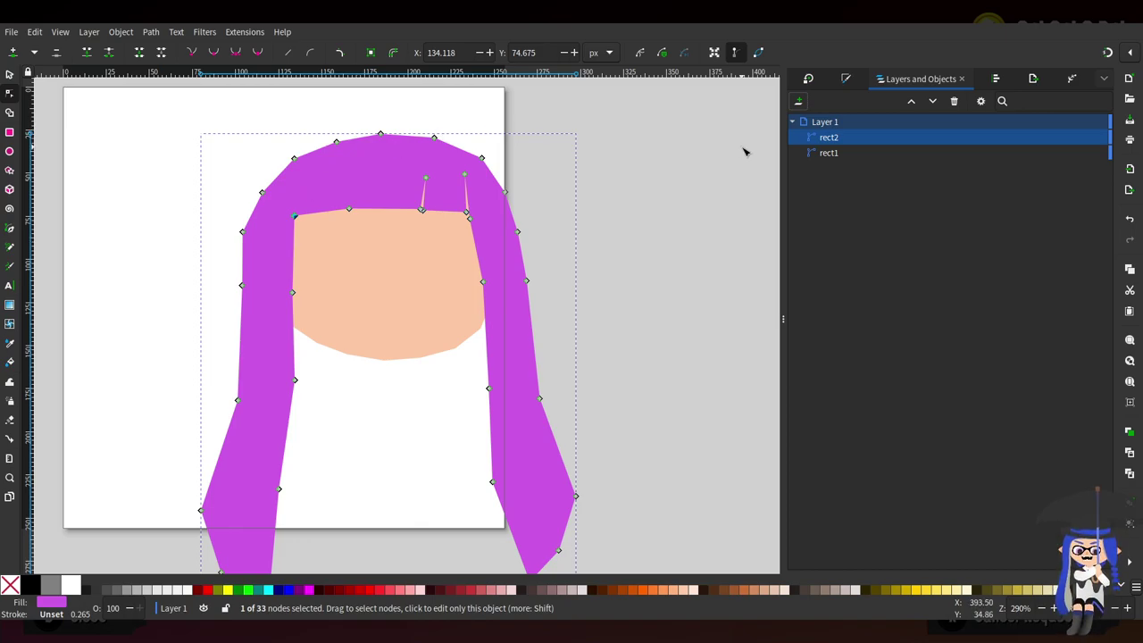
left_click(467, 213)
scroll(424, 232, "up", 2)
left_click_drag(426, 194, 460, 199)
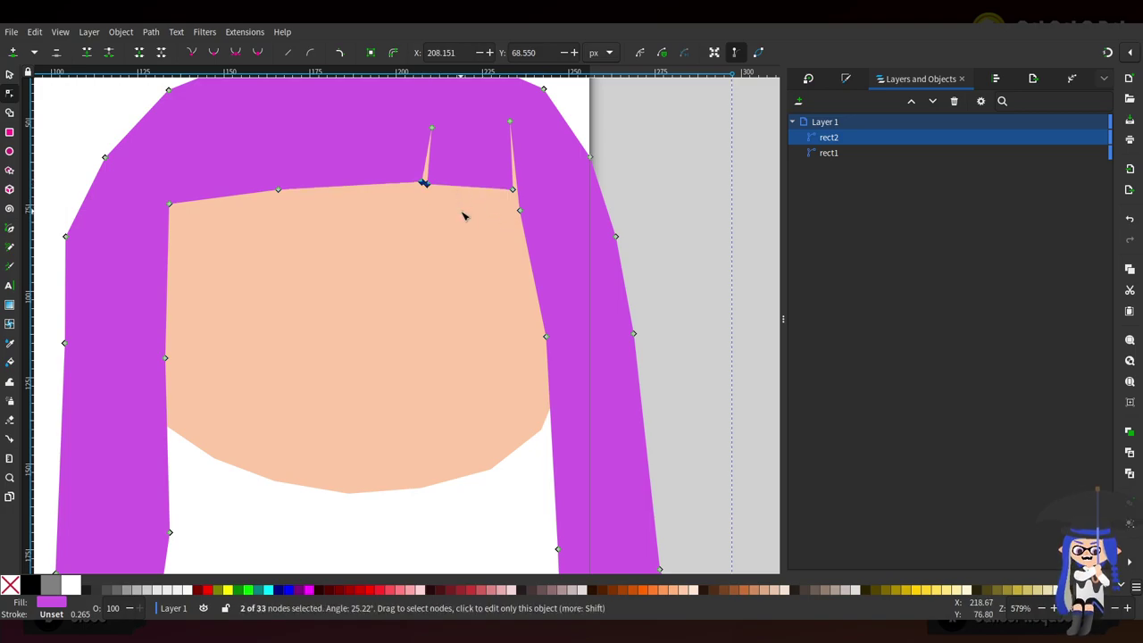
Widen the left fringe notch by moving its left base node outward, and raise the right notch's outer base node to the fringe line
scroll(598, 213, "right", 3)
scroll(584, 230, "down", 2)
scroll(492, 202, "up", 2)
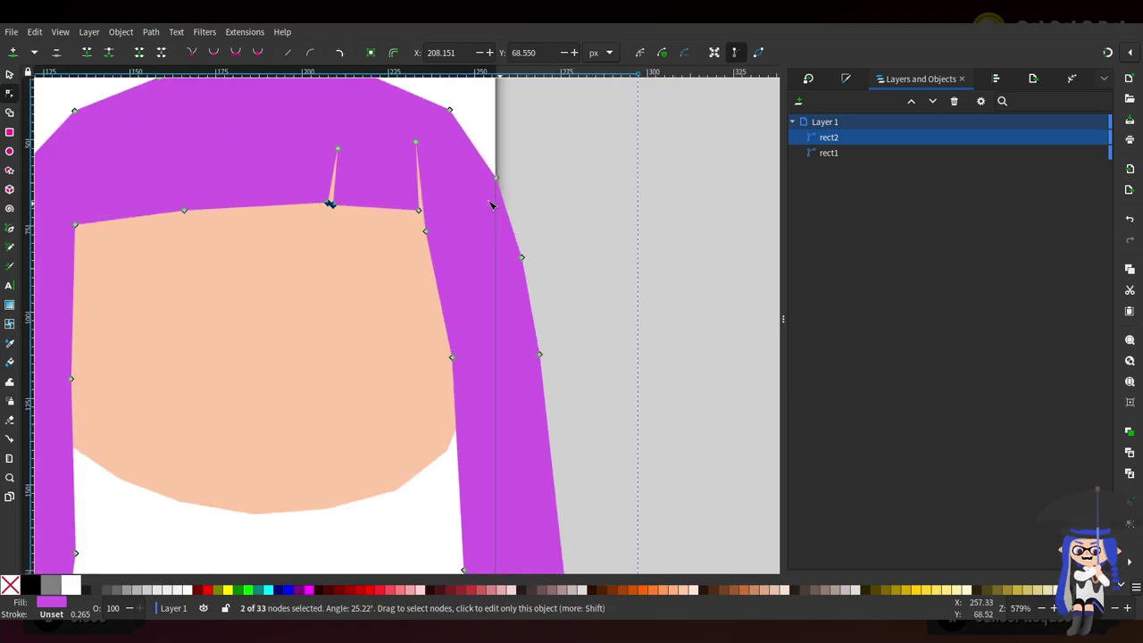
scroll(344, 217, "up", 2)
left_click_drag(331, 186, 318, 185)
scroll(526, 205, "up", 3)
left_click_drag(531, 331, 536, 297)
scroll(362, 210, "down", 3)
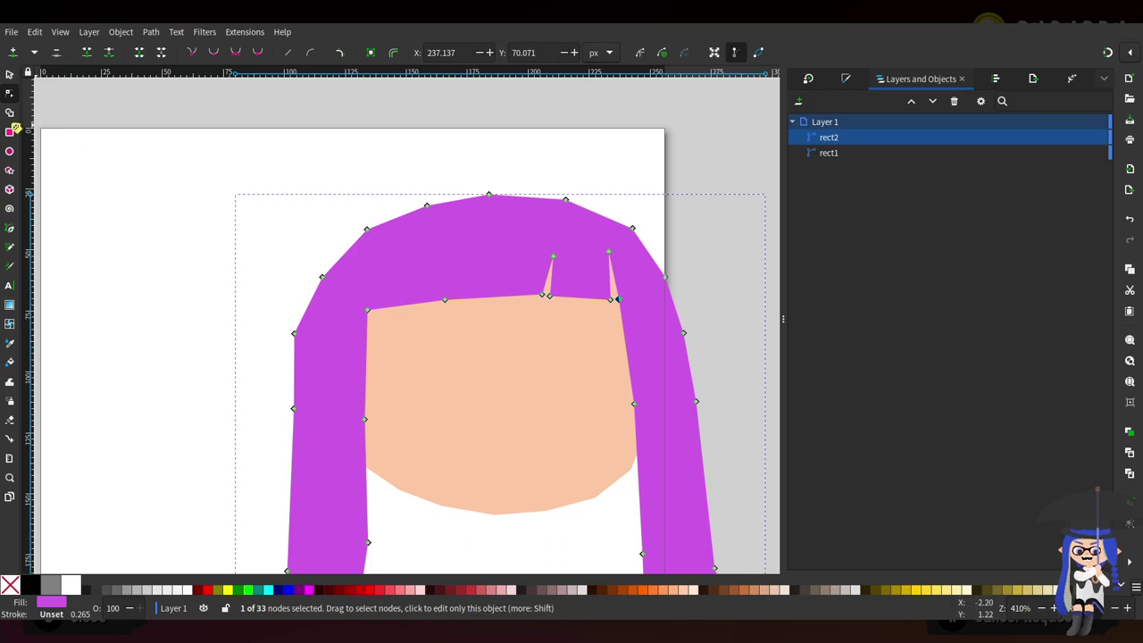
Draw a rectangle path about 144 × 68 px over the forehead, directly beneath the hair, with a neutral grey fill at lightness 71
left_click(10, 130)
left_click_drag(285, 210, 635, 376)
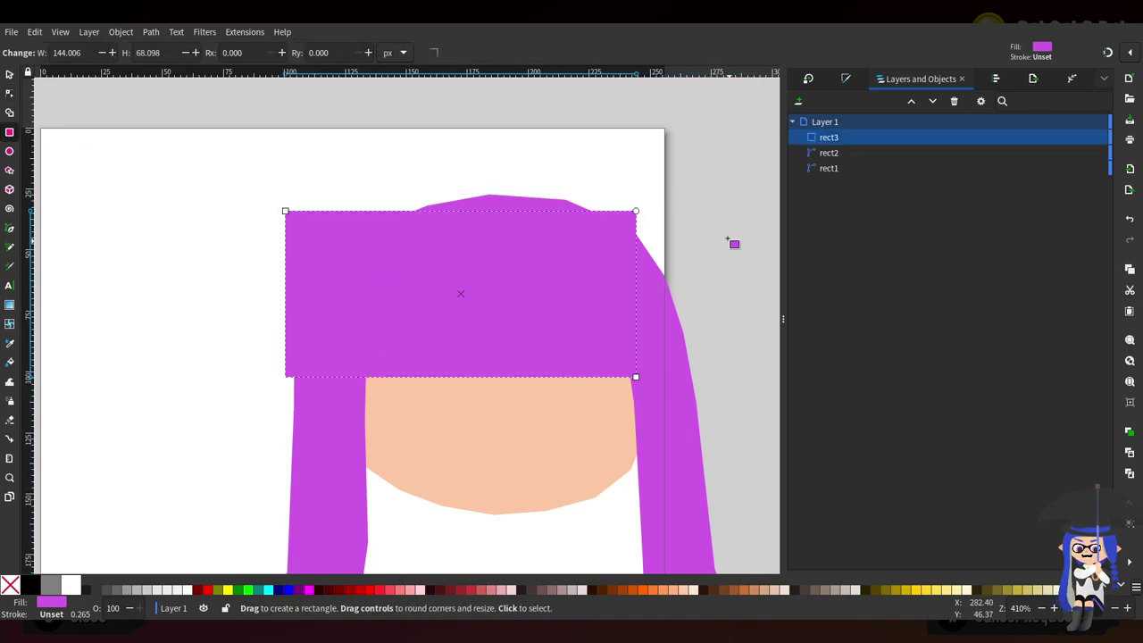
left_click(933, 102)
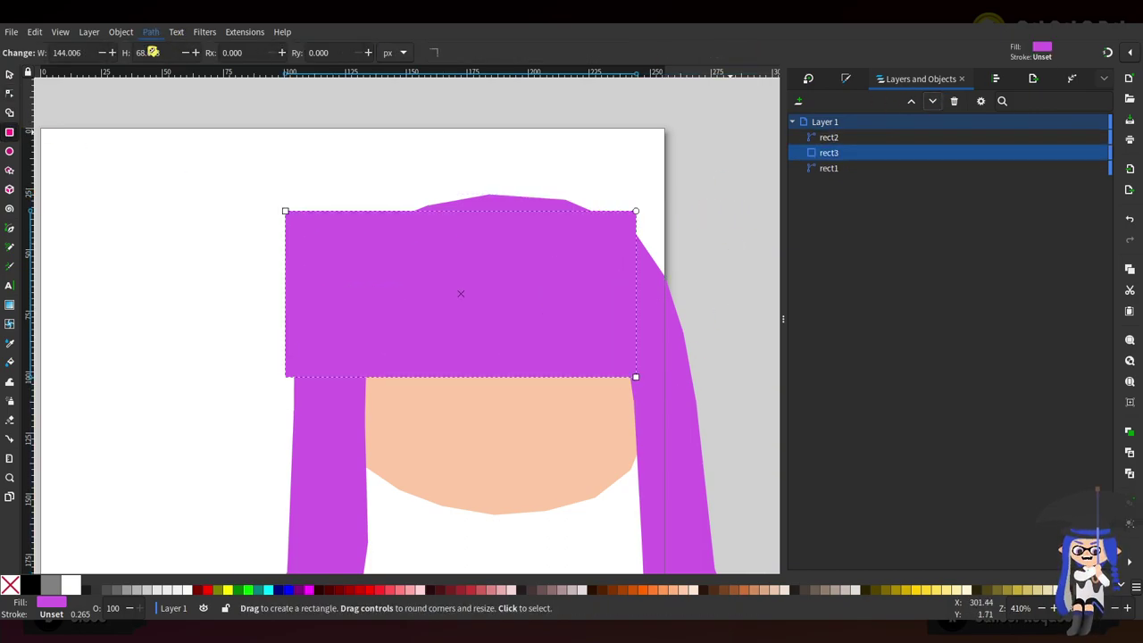
left_click(842, 81)
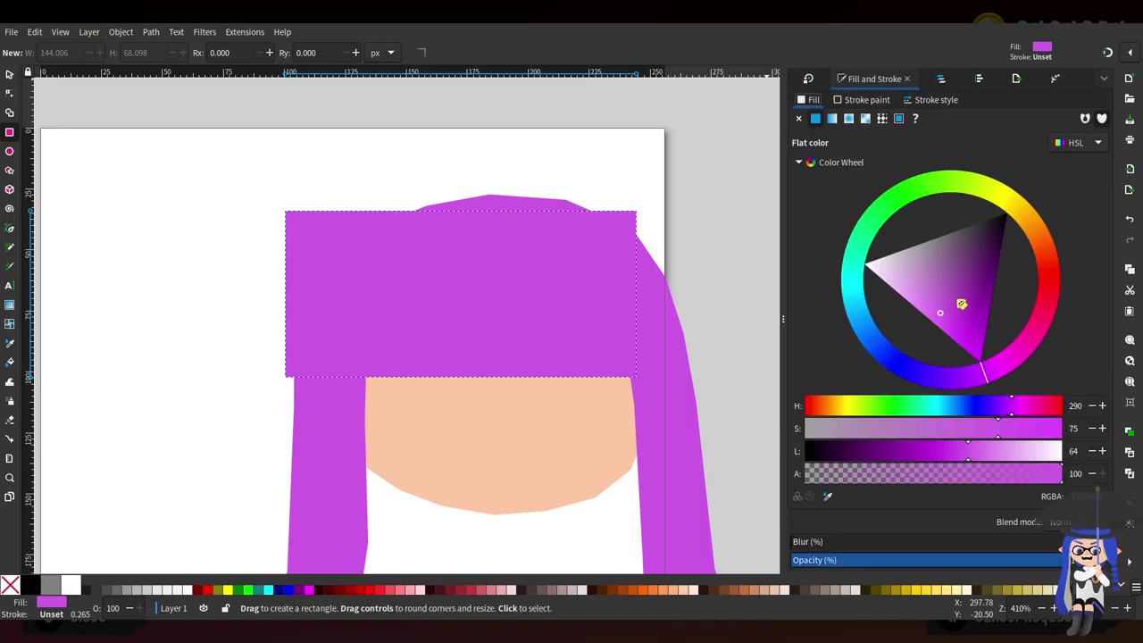
left_click_drag(927, 310, 898, 221)
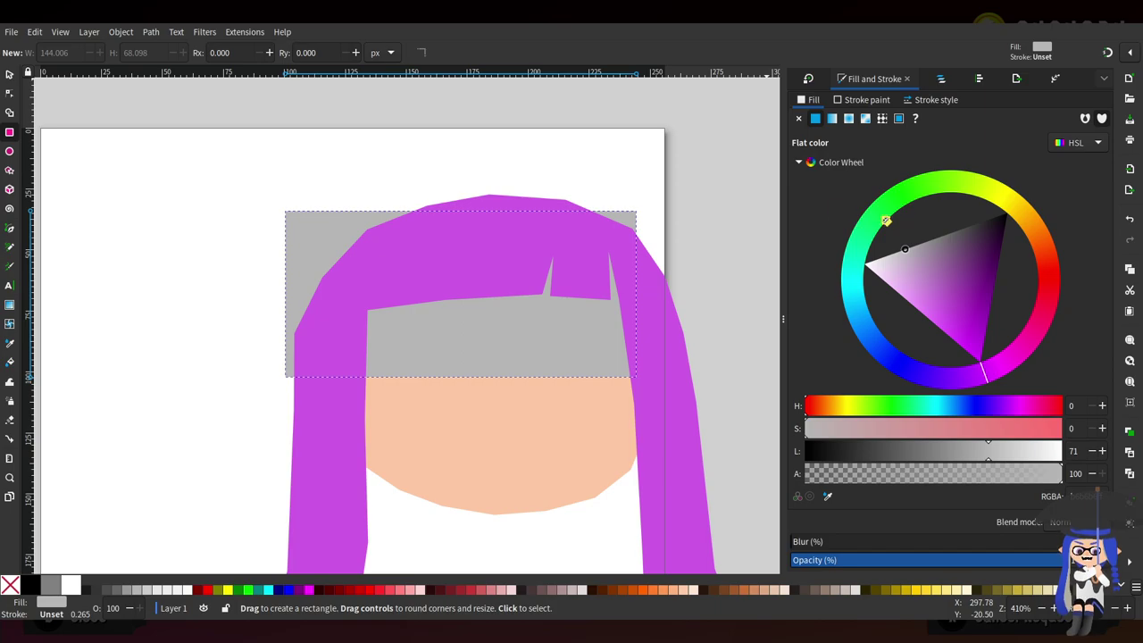
Tuck the grey path's upper corners under the hair and raise its lower-right side to the fringe's right end, inserting an extra node
left_click(12, 94)
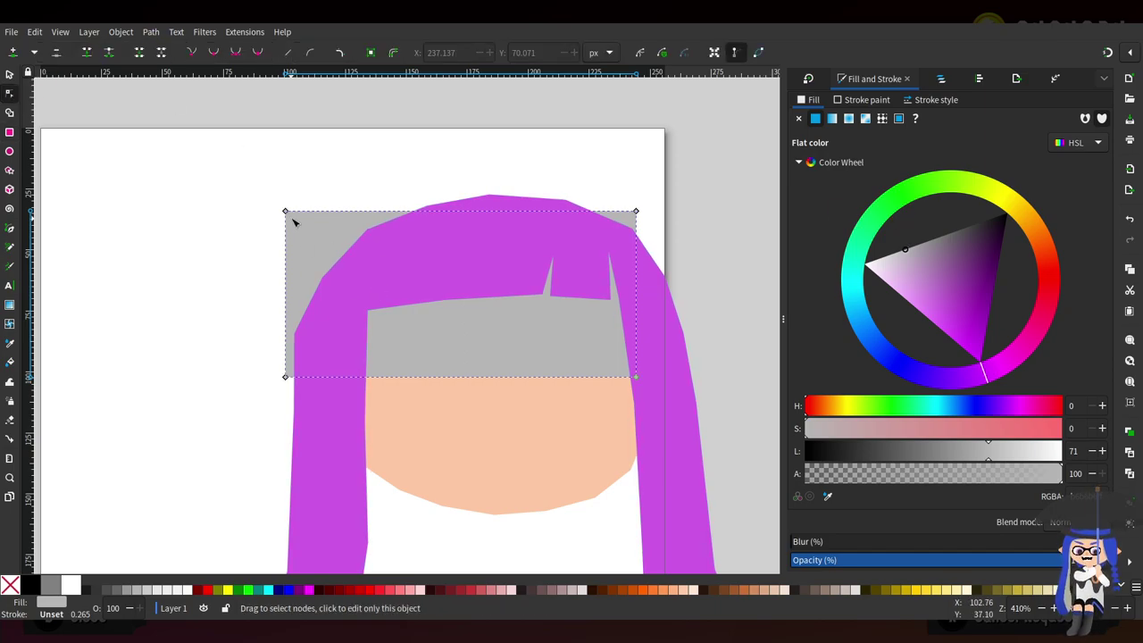
left_click_drag(292, 214, 368, 267)
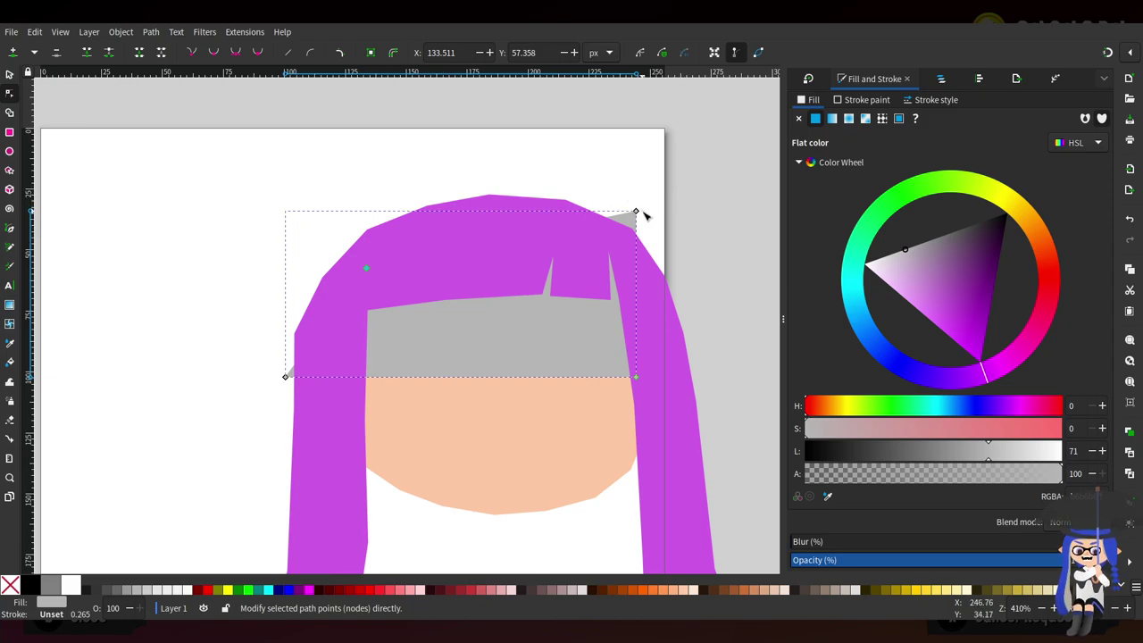
left_click_drag(637, 211, 541, 229)
double_click(607, 328)
left_click_drag(607, 329, 633, 211)
scroll(666, 320, "down", 3)
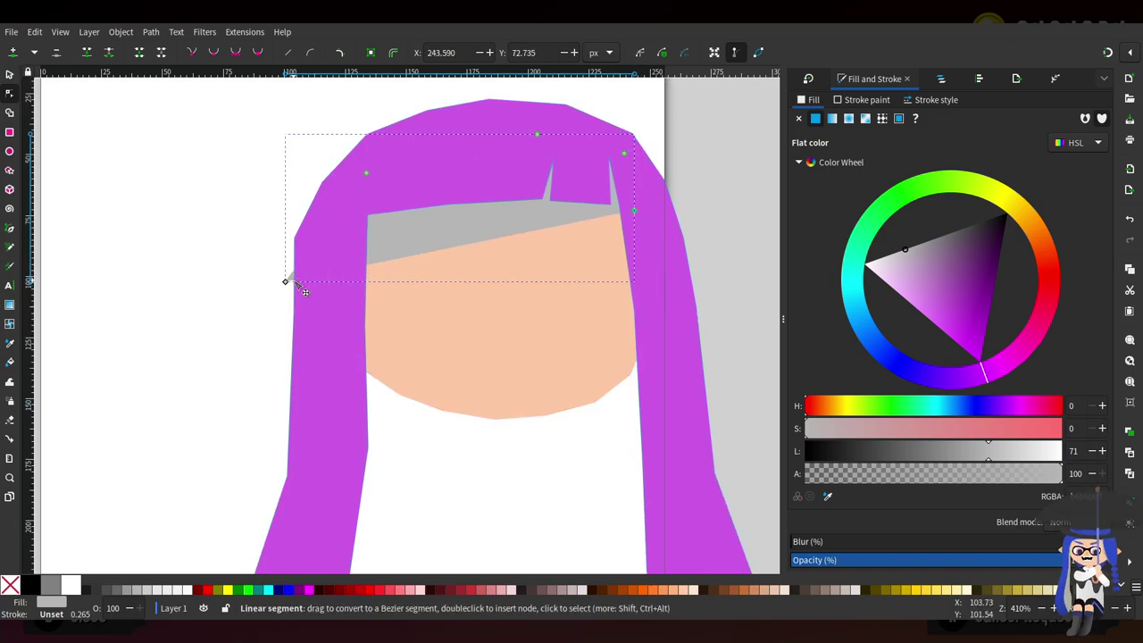
Raise the grey path's lower-left corner to the fringe line and bend its lower edge at a new node beneath the left notch
left_click_drag(287, 281, 366, 220)
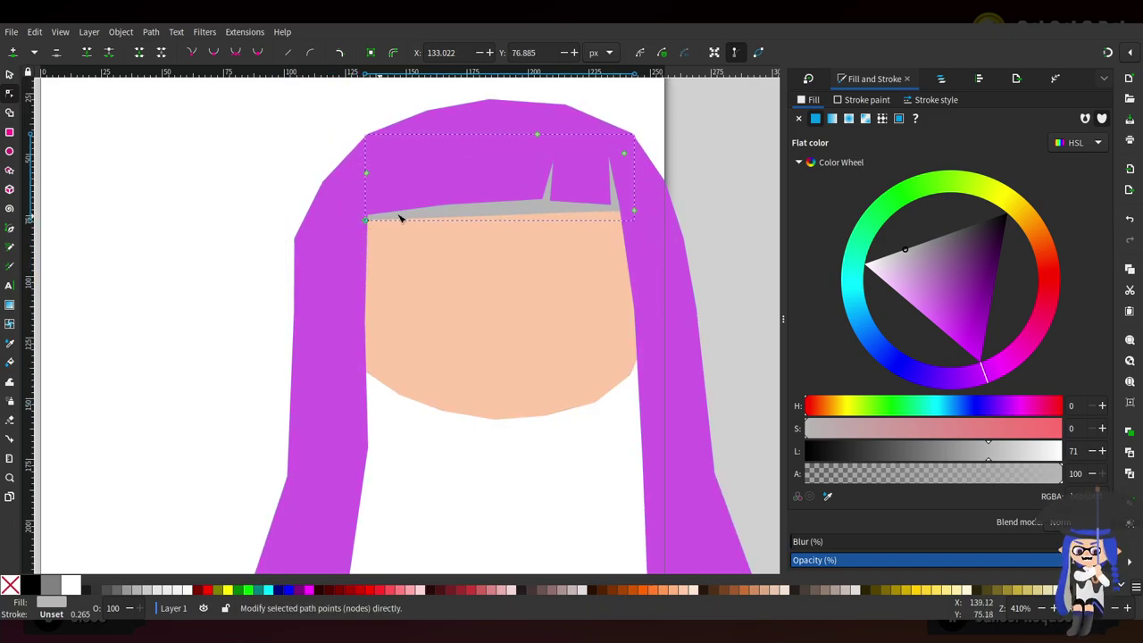
double_click(499, 221)
left_click_drag(500, 222, 542, 206)
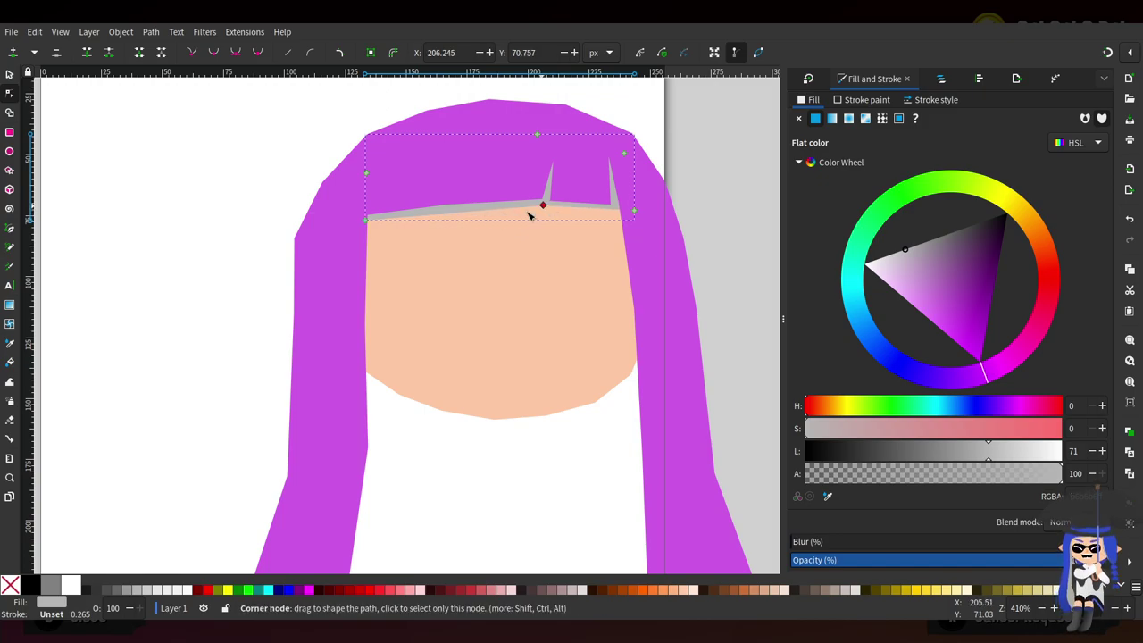
Extend the grey shadow down the left lock's inner edge with new nodes, ending at the lock's tip
left_click_drag(368, 220, 373, 449)
scroll(380, 303, "down", 4)
double_click(365, 196)
left_click_drag(365, 197, 346, 522)
scroll(426, 453, "down", 5)
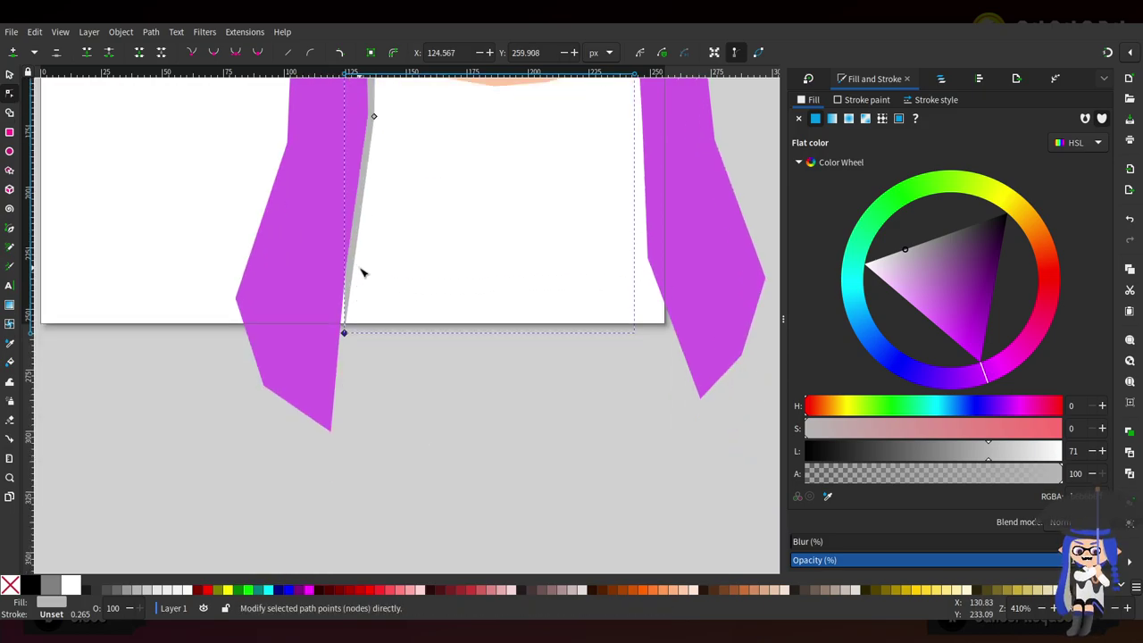
scroll(358, 272, "up", 6)
scroll(372, 416, "down", 4)
left_click(354, 380)
left_click_drag(352, 378, 330, 528)
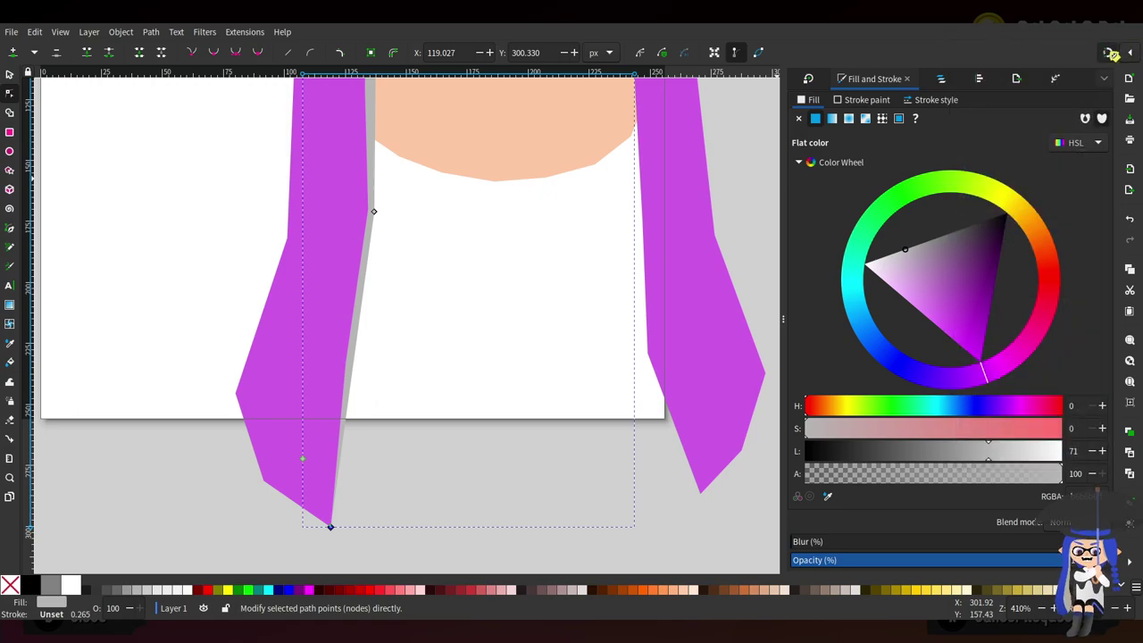
Insert nodes along the shadow's lower left part and pull them into an angular bulge beside the left lock
double_click(359, 346)
left_click_drag(358, 346, 394, 443)
double_click(388, 358)
left_click_drag(388, 359, 380, 395)
scroll(393, 308, "up", 3)
double_click(380, 328)
scroll(382, 419, "down", 4)
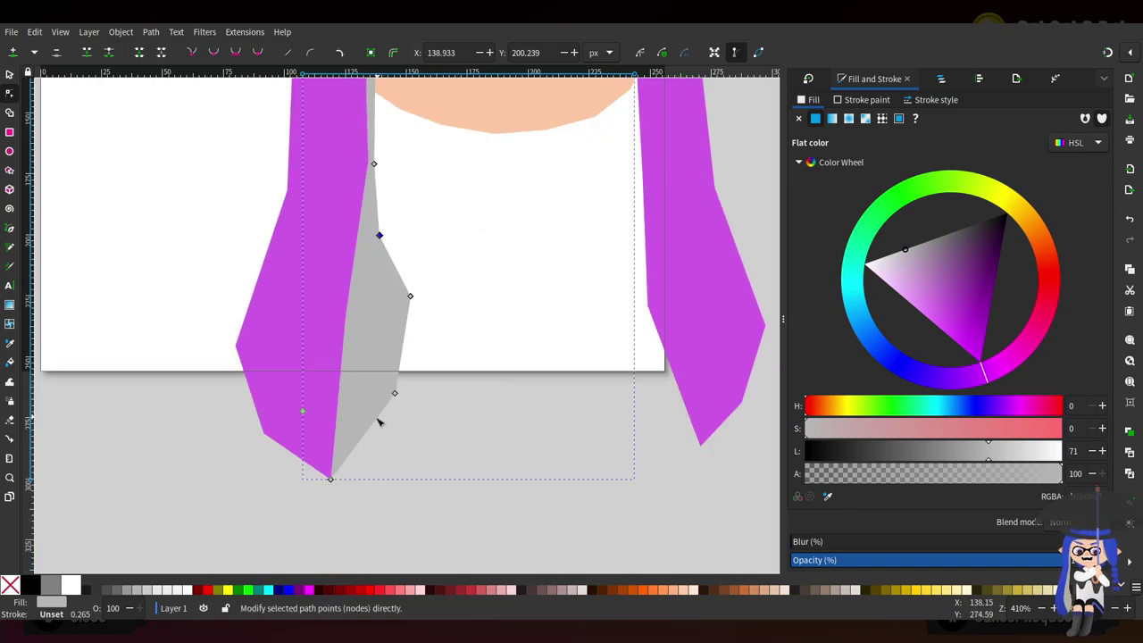
double_click(363, 436)
left_click_drag(364, 435, 357, 421)
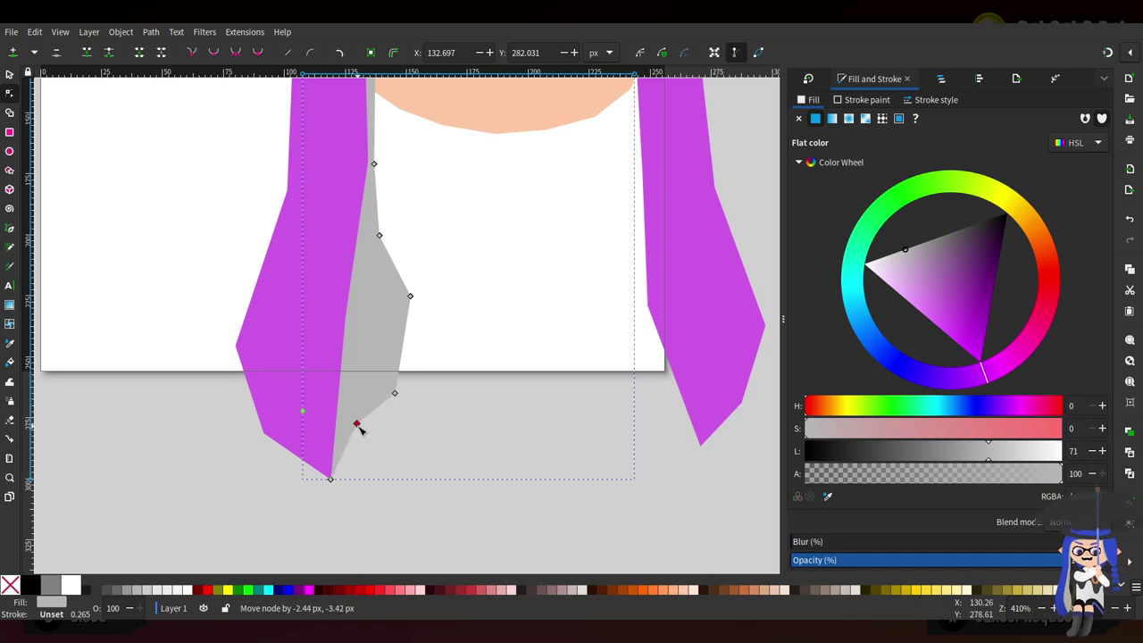
Select the two outermost nodes of the left shadow bulge and nudge them together toward the lock to make it narrower
scroll(454, 361, "up", 3)
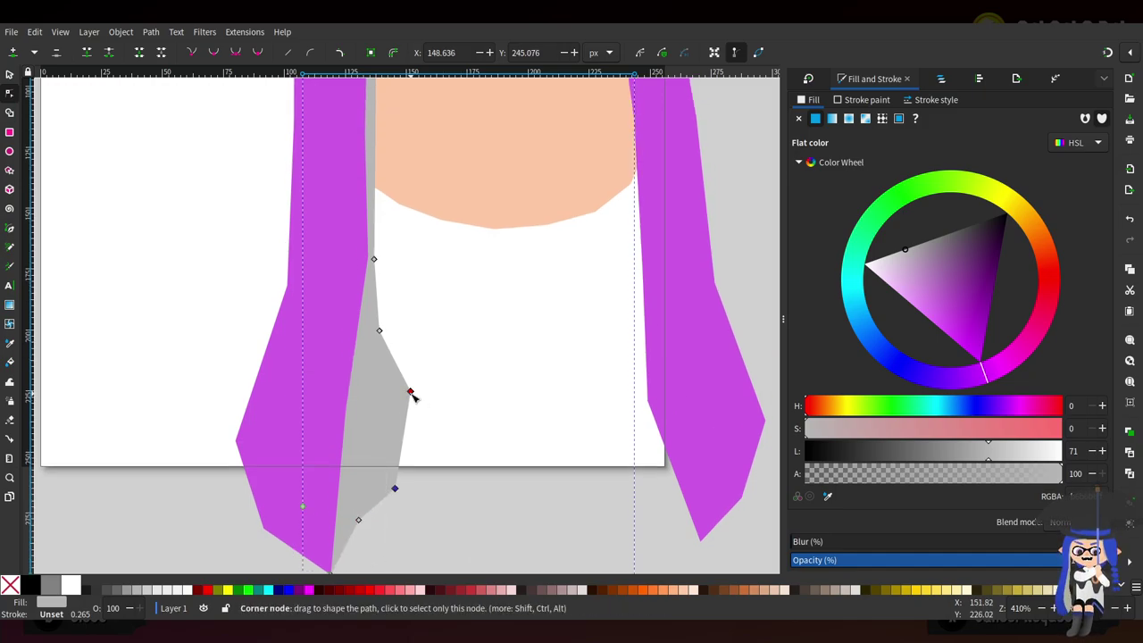
left_click(410, 393, "shift")
key("Left")
key("Left")
key("Left")
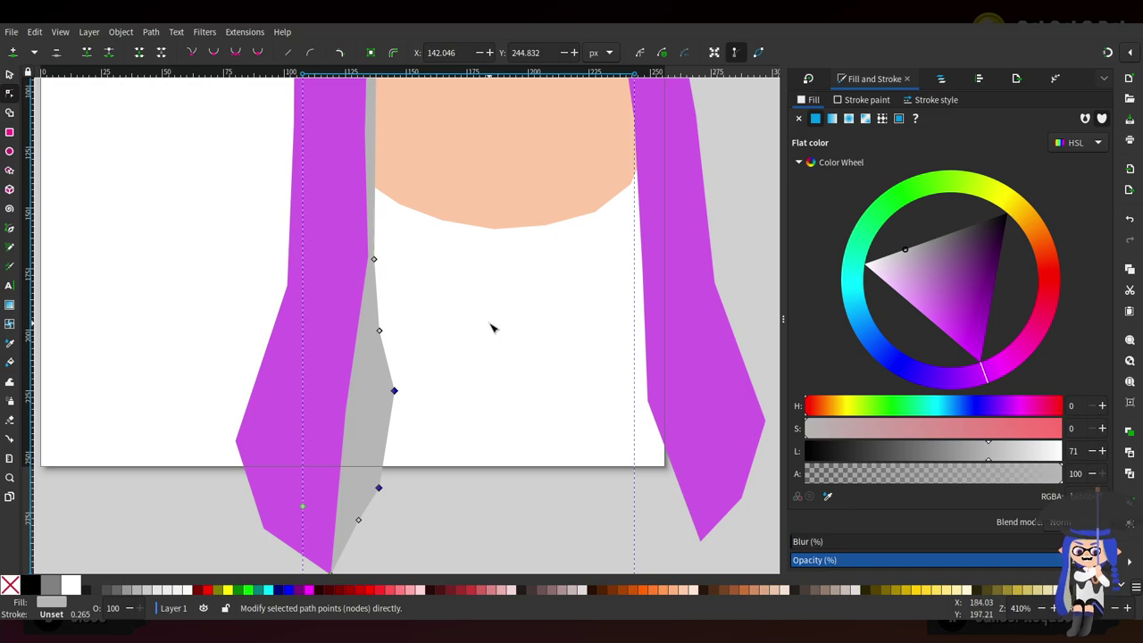
Continue the grey shadow from the fringe's right corner down the right lock's inner edge using new nodes
scroll(525, 339, "up", 6)
scroll(526, 357, "down", 2)
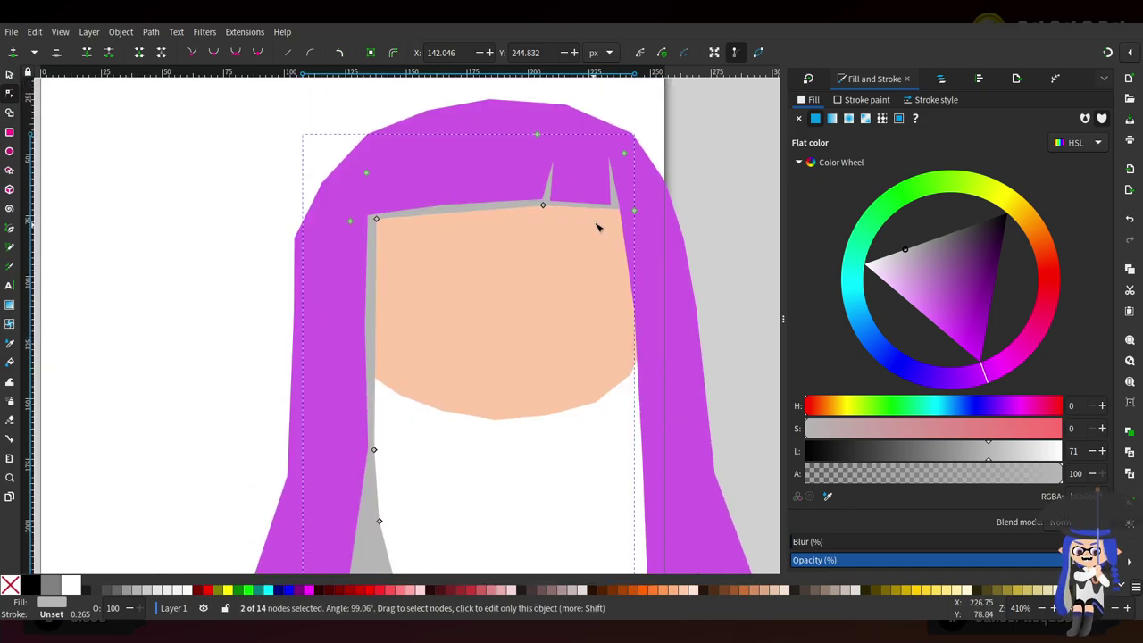
left_click_drag(613, 208, 632, 332)
double_click(624, 223)
scroll(665, 292, "down", 4)
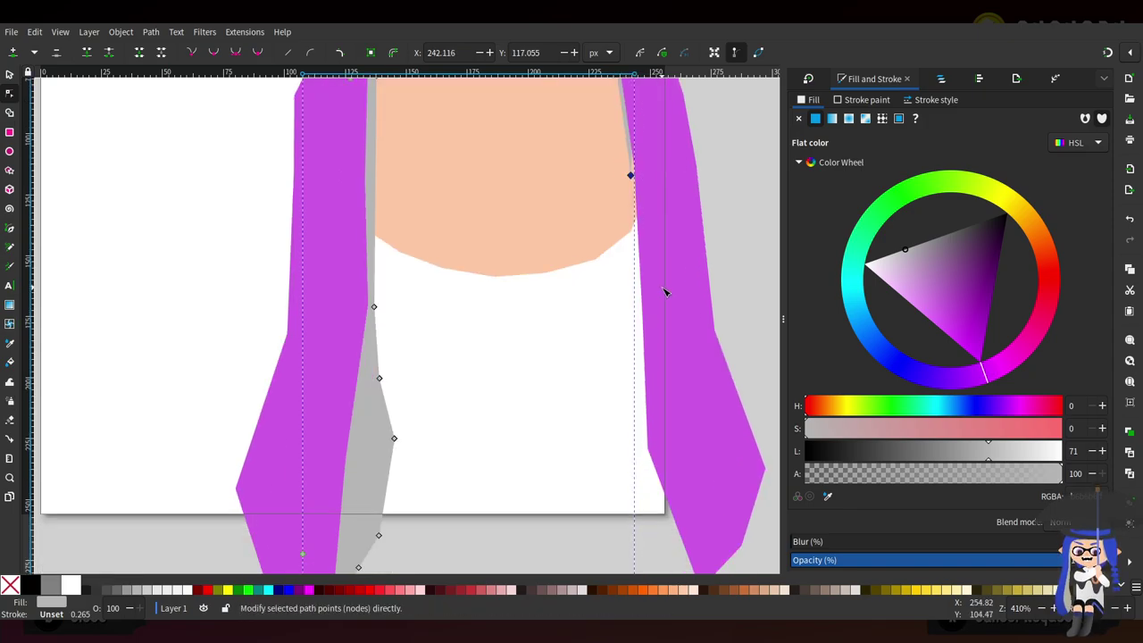
scroll(646, 197, "up", 4)
double_click(631, 493)
left_click_drag(631, 492, 631, 497)
scroll(680, 424, "down", 3)
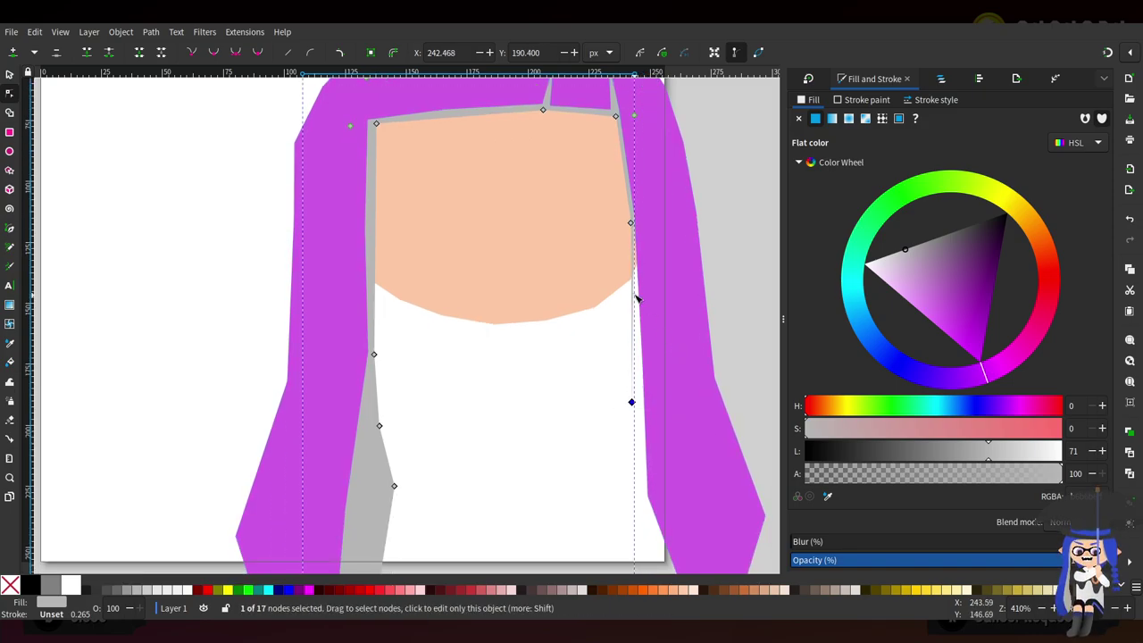
Carry the shadow down to the right lock's tip and pull a new node inward to form a pointed bulge
left_click_drag(632, 401, 636, 402)
left_click_drag(636, 287, 668, 535)
scroll(667, 535, "down", 6)
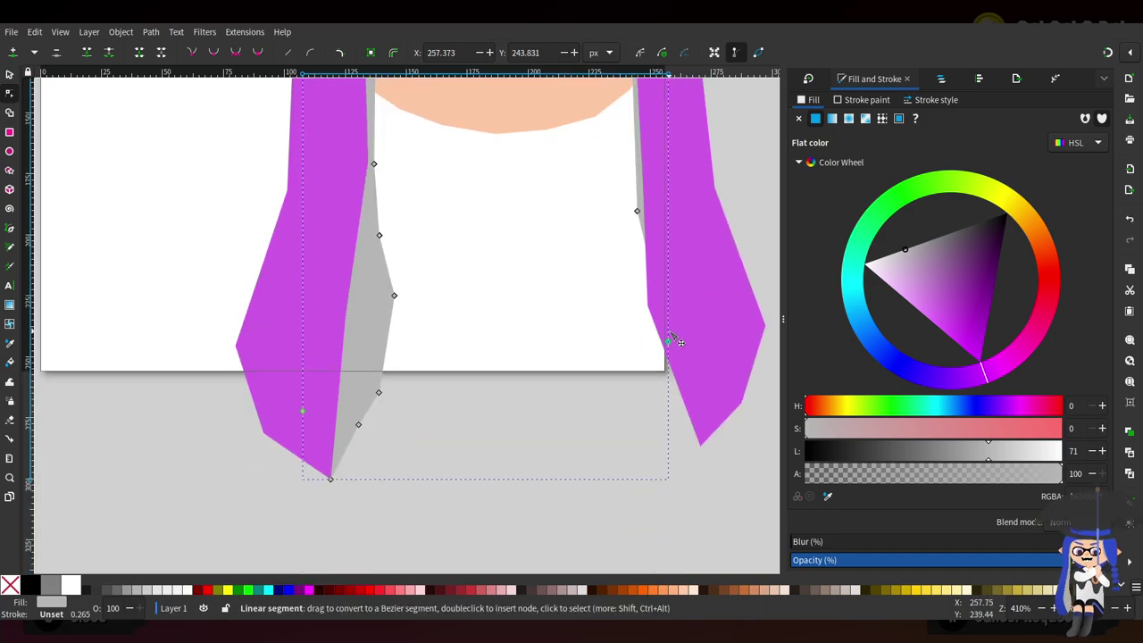
double_click(645, 239)
left_click_drag(644, 241, 600, 300)
left_click_drag(670, 346, 700, 446)
left_click_drag(600, 299, 603, 290)
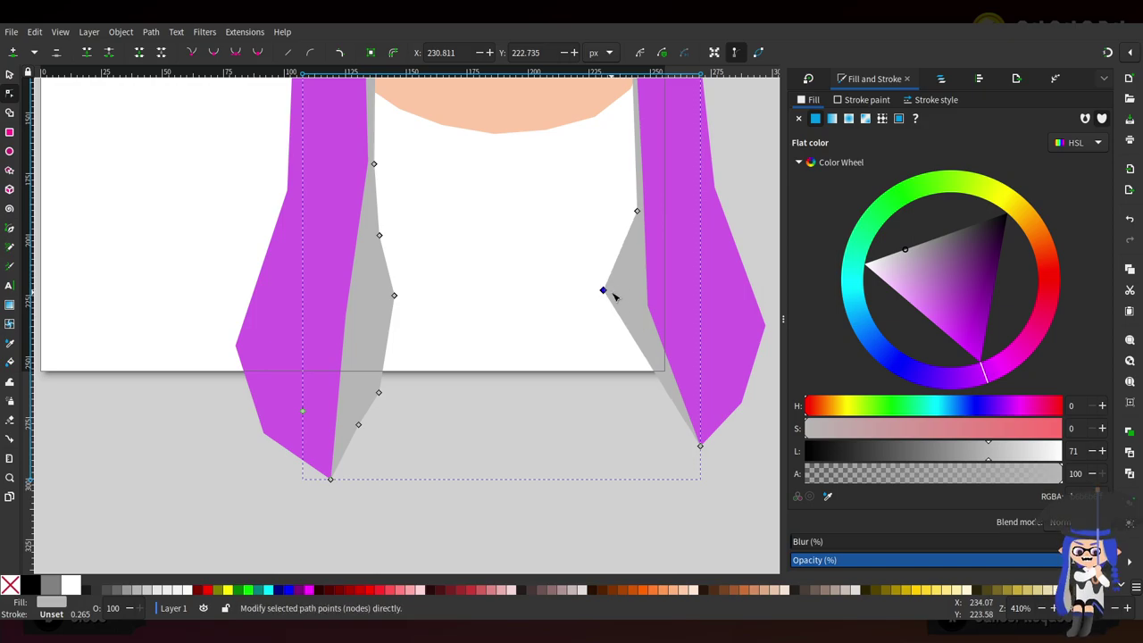
Shape the right shadow bulge with two new nodes, one above and one below its innermost point
double_click(624, 249)
left_click_drag(623, 249, 623, 266)
double_click(638, 354)
left_click_drag(638, 353, 630, 383)
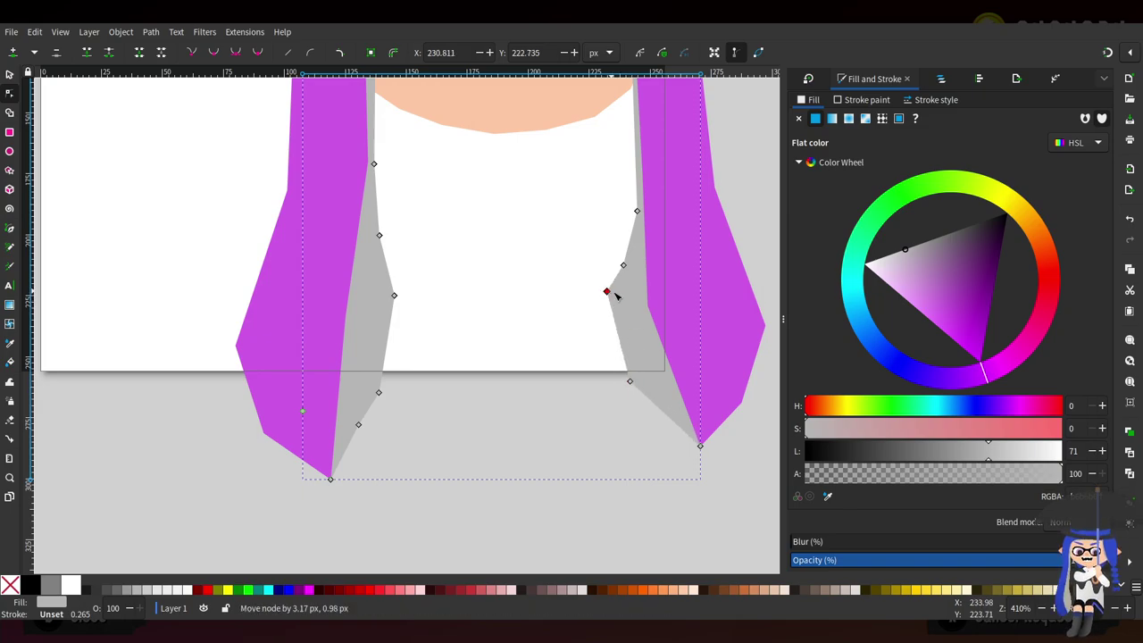
Shift the left lock's inner-edge node toward the page centre and lower the matching node on the right lock
left_click(337, 320)
left_click_drag(348, 315, 358, 317)
left_click_drag(647, 306, 646, 329)
Insert a node on the grey shadow's lower edge near the right lock's tip and shift it slightly toward the lock
left_click(653, 405)
left_click_drag(657, 407, 665, 409)
scroll(692, 301, "down", 2, "ctrl")
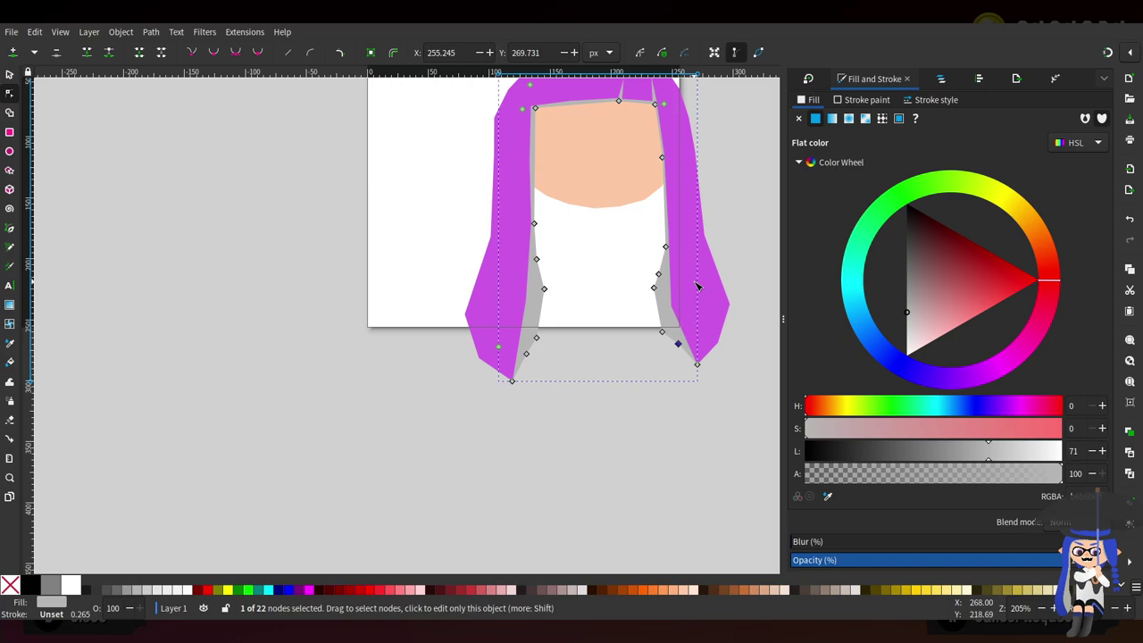
scroll(591, 330, "up", 2)
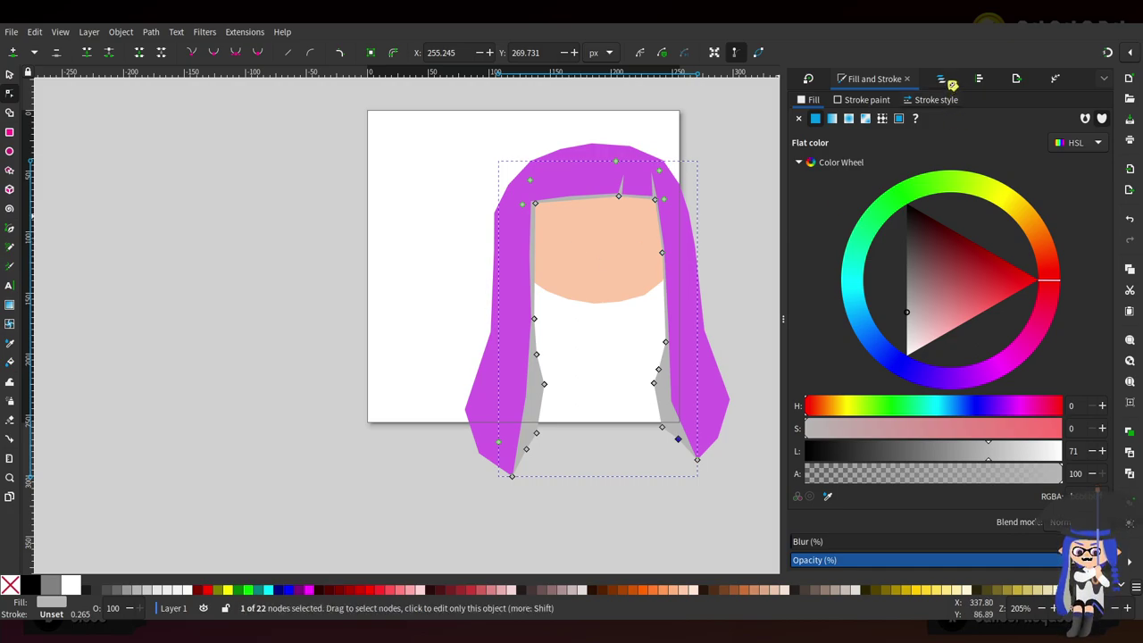
Move the face's right jaw node outward so that it sits under the right lock
scroll(599, 242, "up", 2)
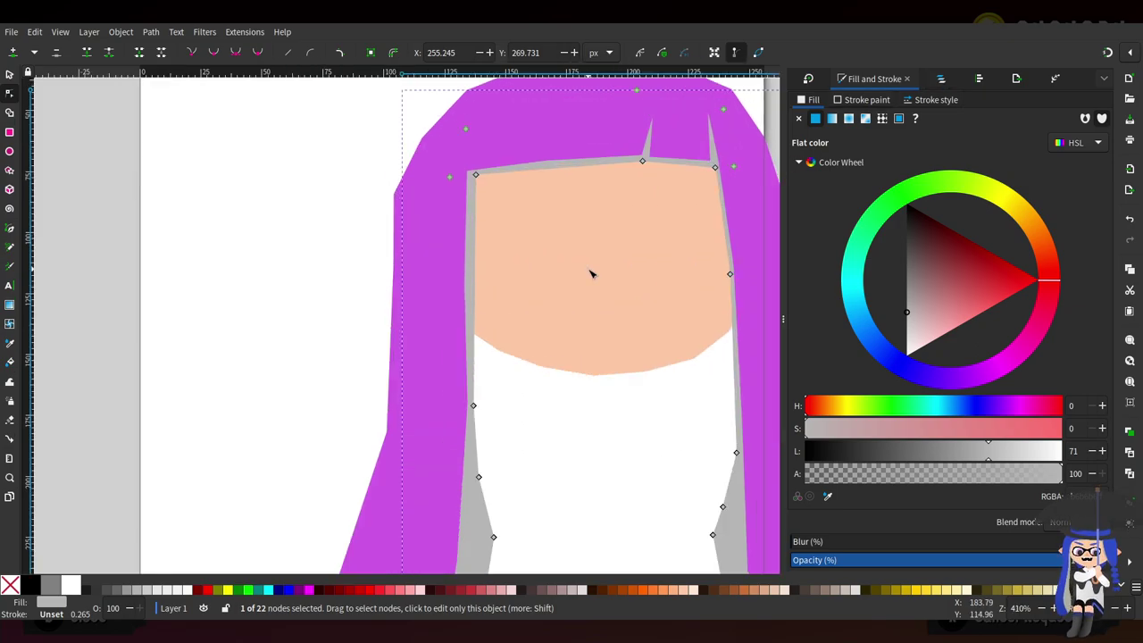
scroll(590, 273, "down", 1)
scroll(592, 273, "right", 4)
left_click(449, 268)
left_click_drag(592, 286, 601, 284)
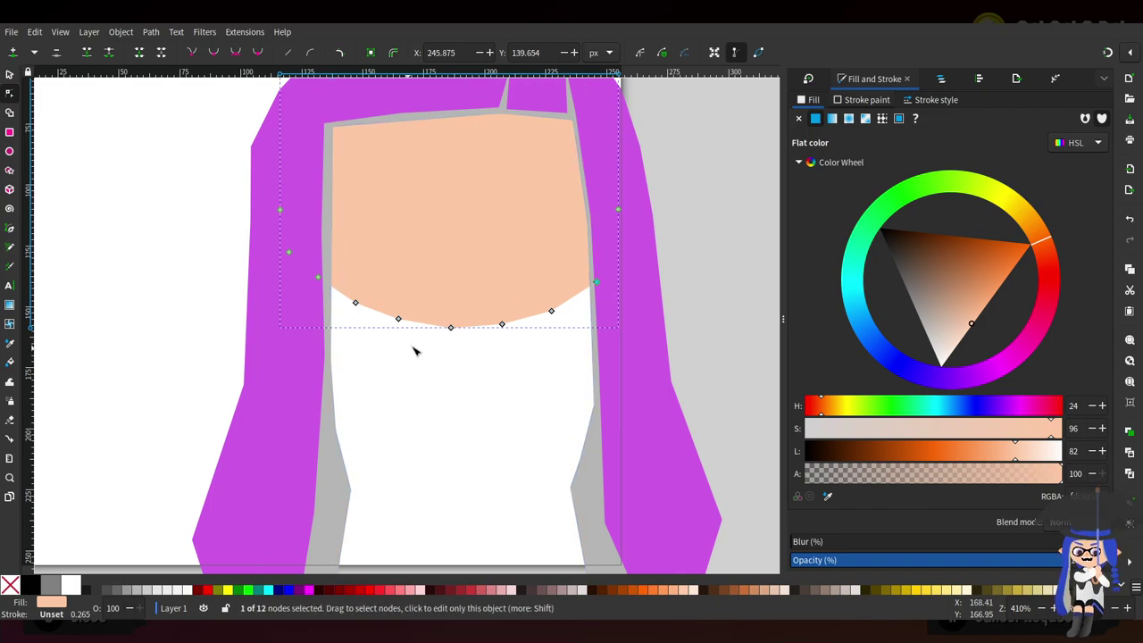
scroll(555, 396, "up", 1)
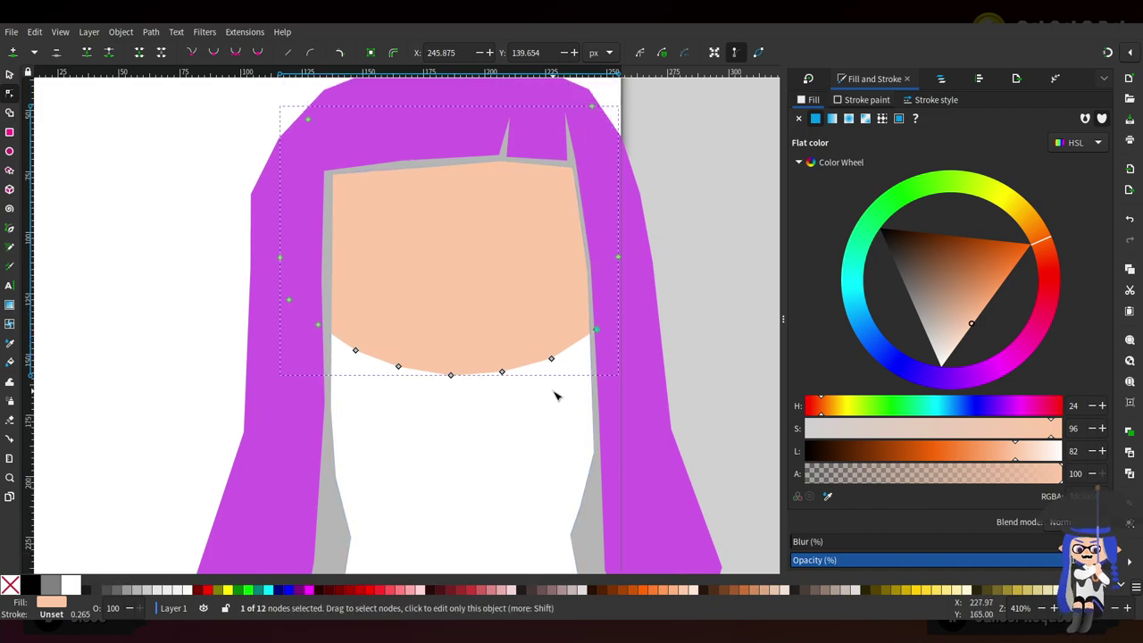
Draw a grey rectangle about 31 × 14 px across the left lock's outer edge, and show the layers and objects list
left_click(9, 133)
scroll(306, 255, "up", 2)
left_click_drag(300, 315, 223, 349)
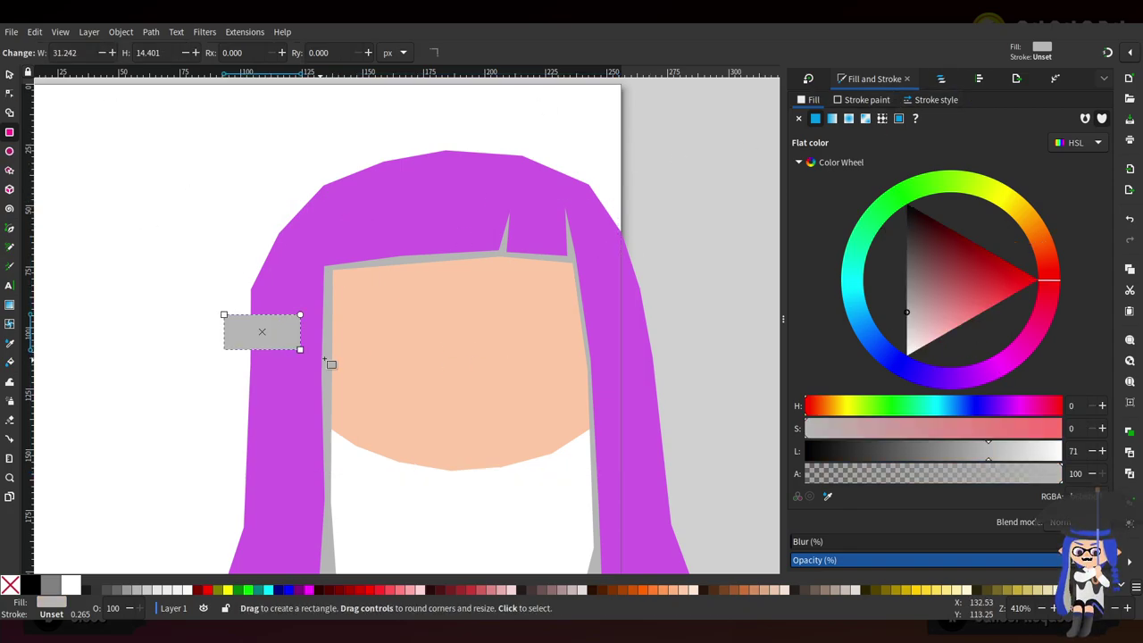
left_click(944, 79)
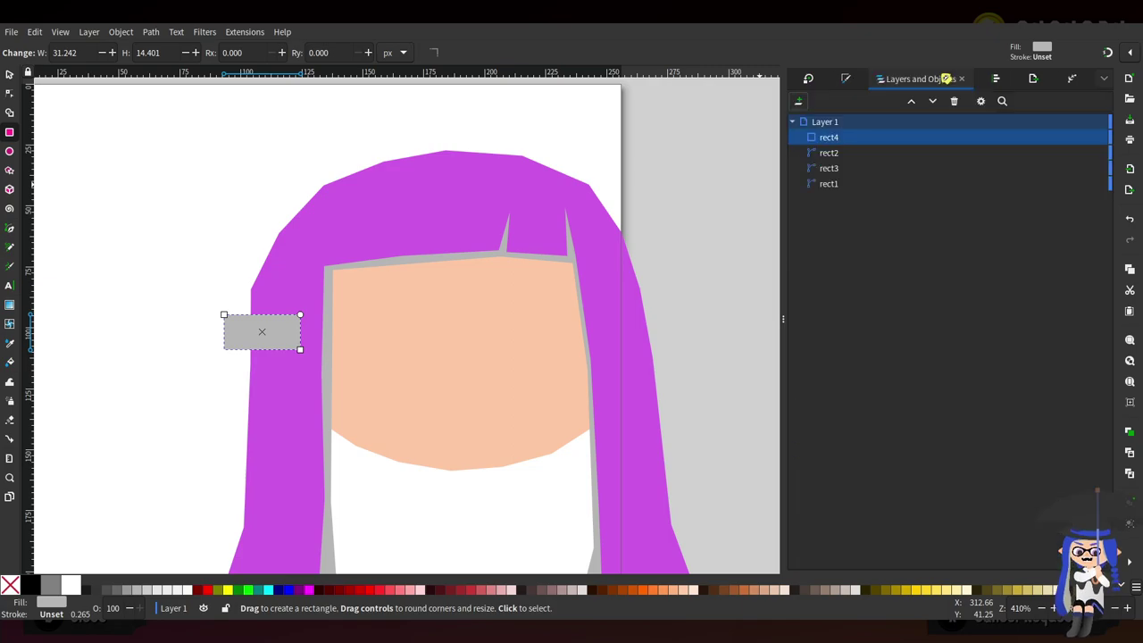
scroll(617, 226, "down", 4)
scroll(615, 224, "up", 5)
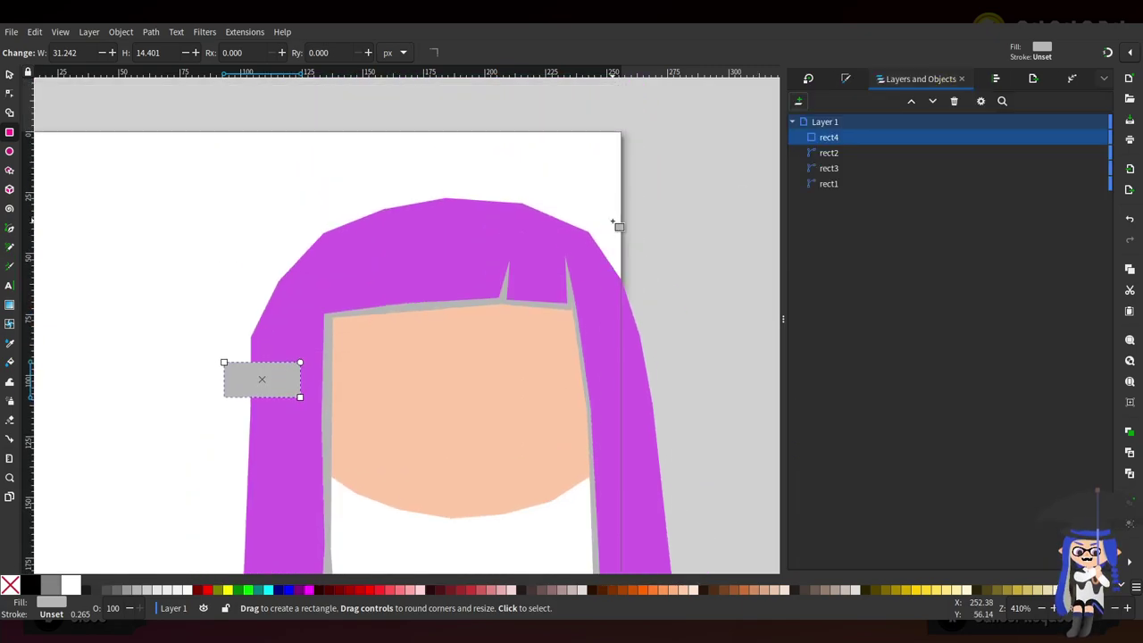
scroll(532, 245, "down", 6)
scroll(533, 244, "down", 3)
scroll(535, 216, "up", 3)
scroll(534, 214, "down", 1)
scroll(533, 214, "up", 1)
scroll(523, 173, "up", 5)
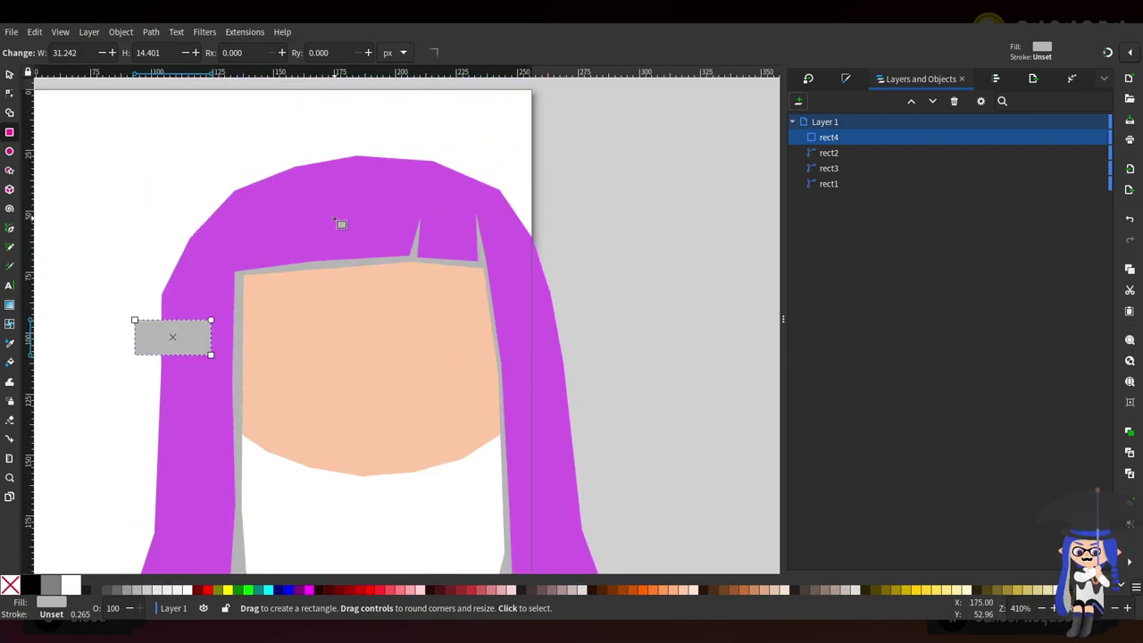
Rename the purple hair path as "hair" and the grey shadow path behind it as "hair under"
left_click(9, 95)
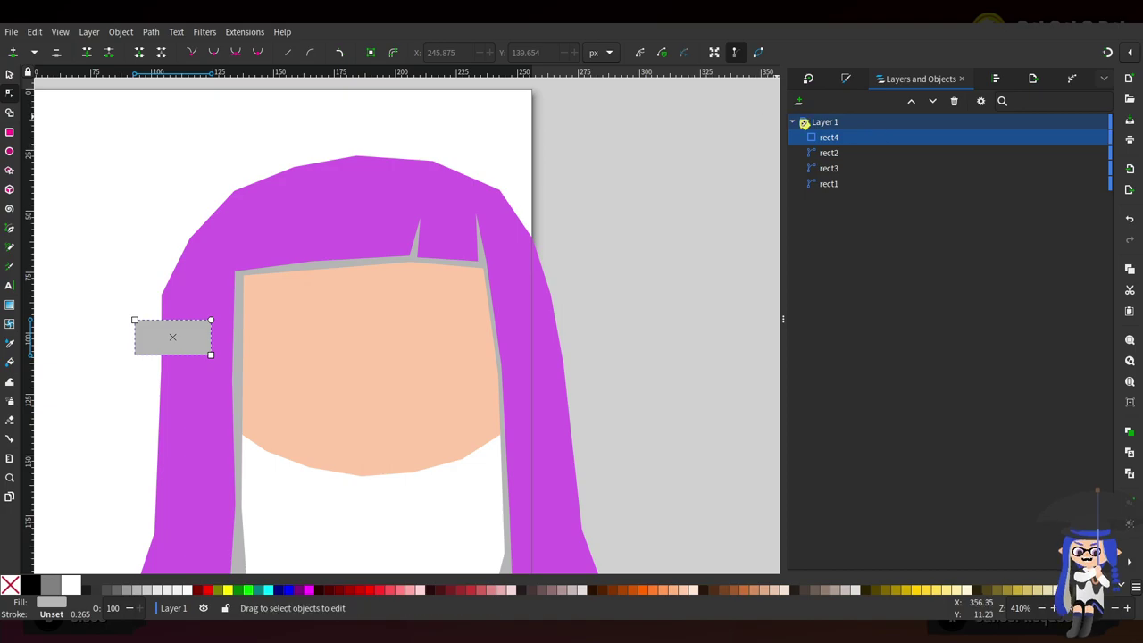
left_click(828, 153)
left_click(837, 169)
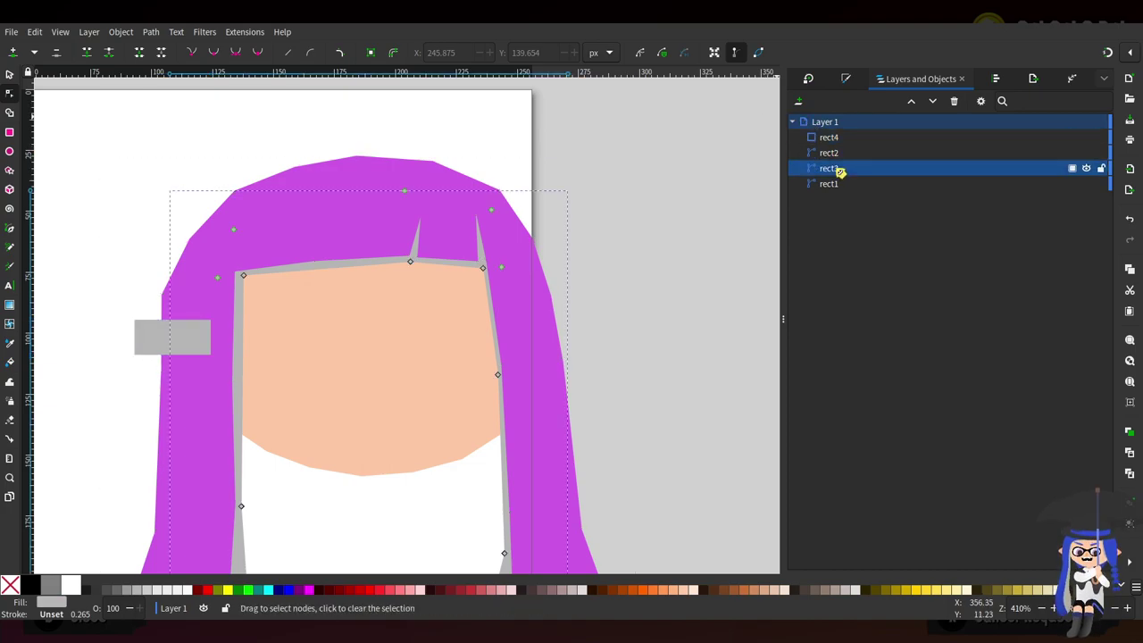
double_click(844, 154)
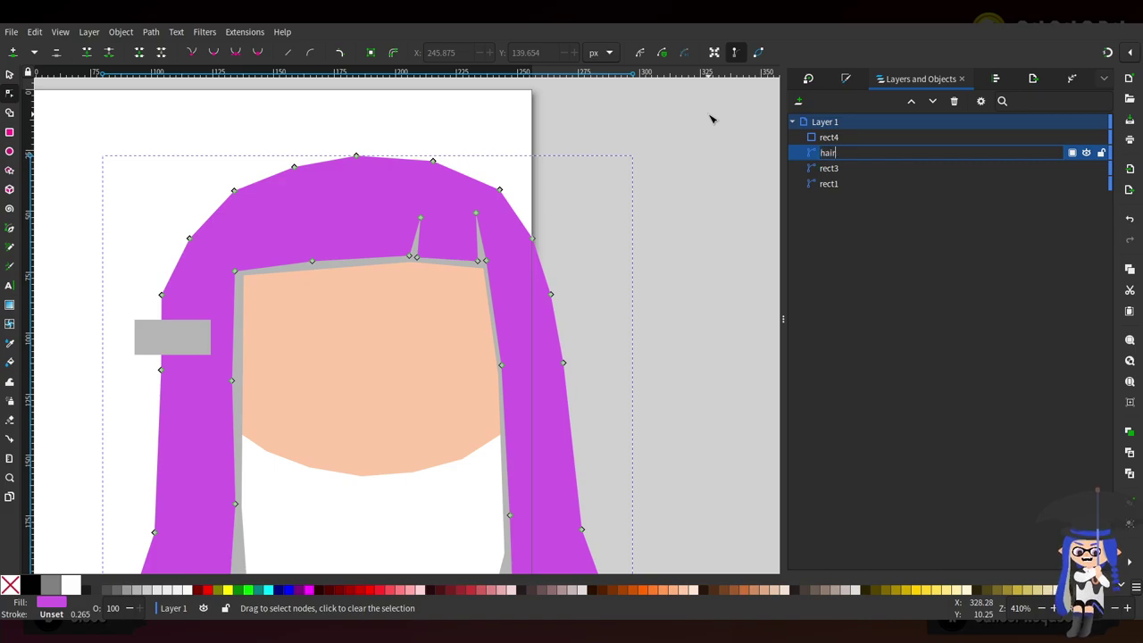
key("Return")
left_click(848, 169)
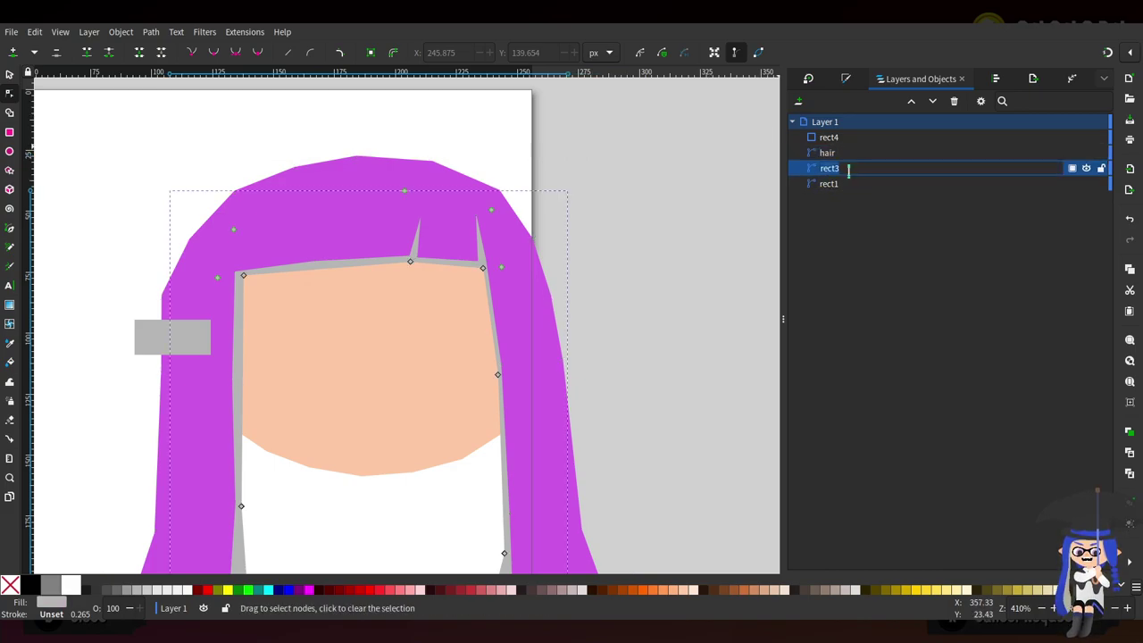
type("hair under")
key("Return")
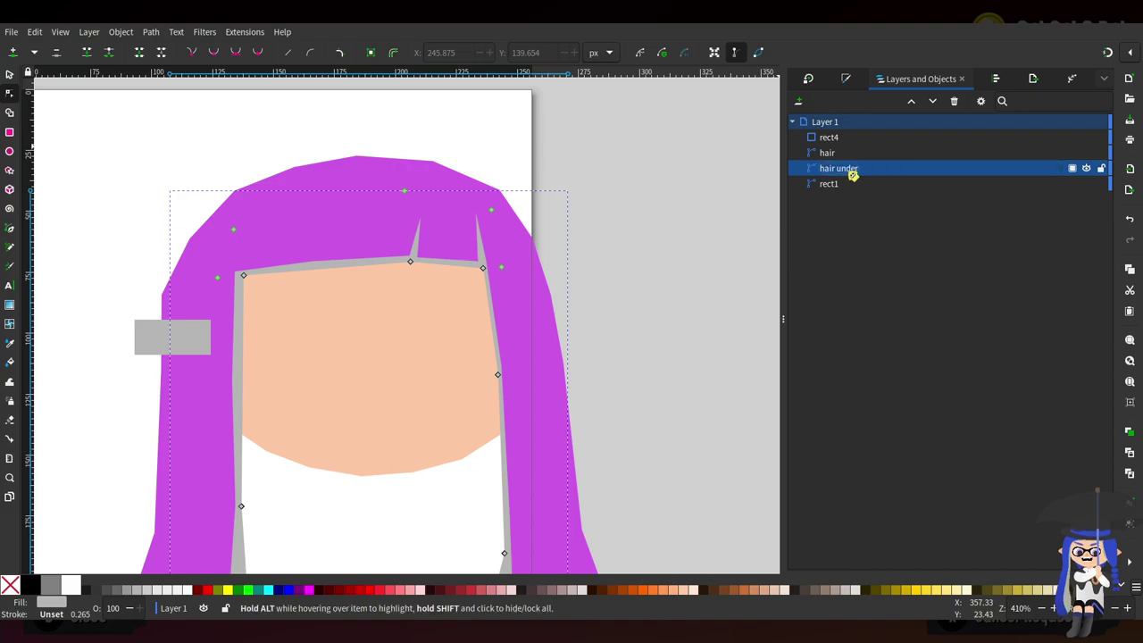
Group the hair and hair under paths together and name the group "hair"
left_click(190, 335)
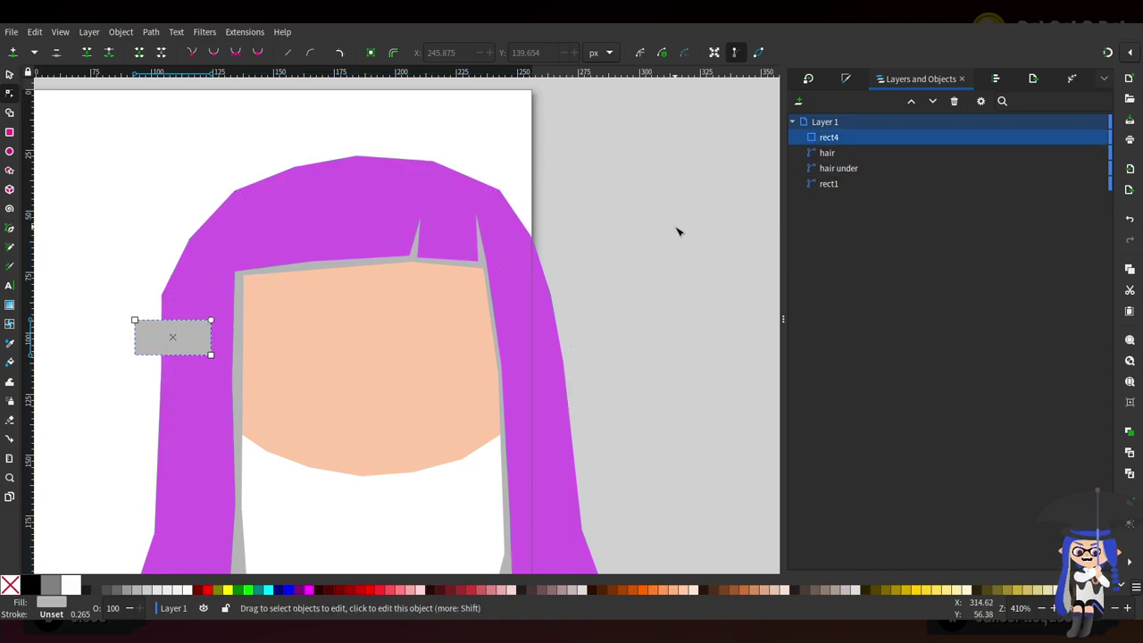
left_click(830, 151)
left_click(838, 175, "shift")
key("ctrl+g")
double_click(825, 152)
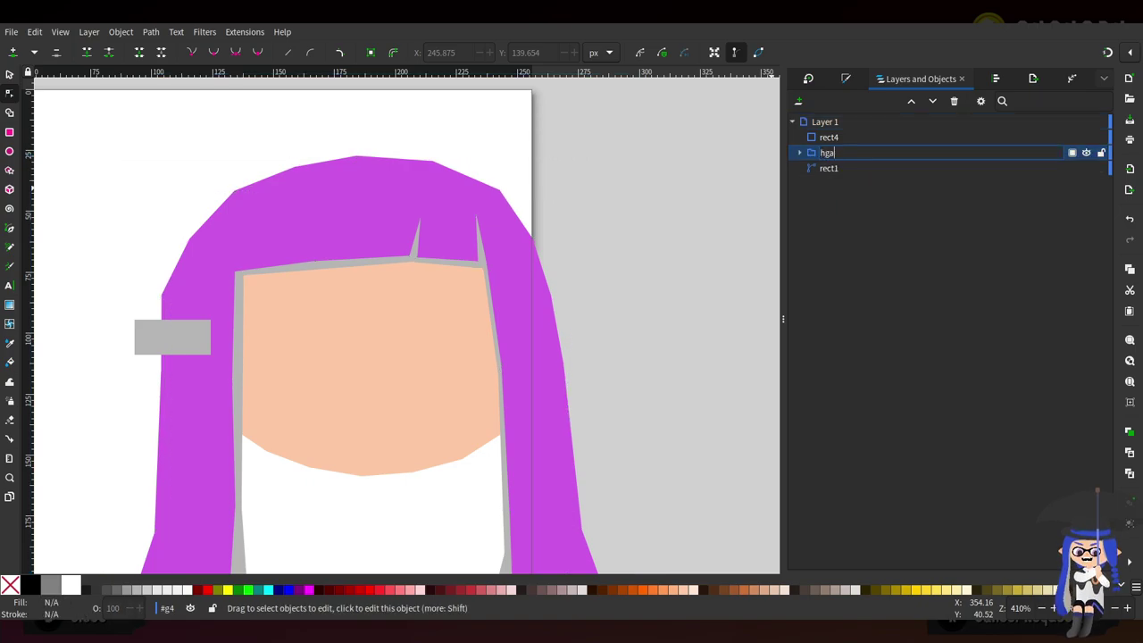
type("hair")
key("Return")
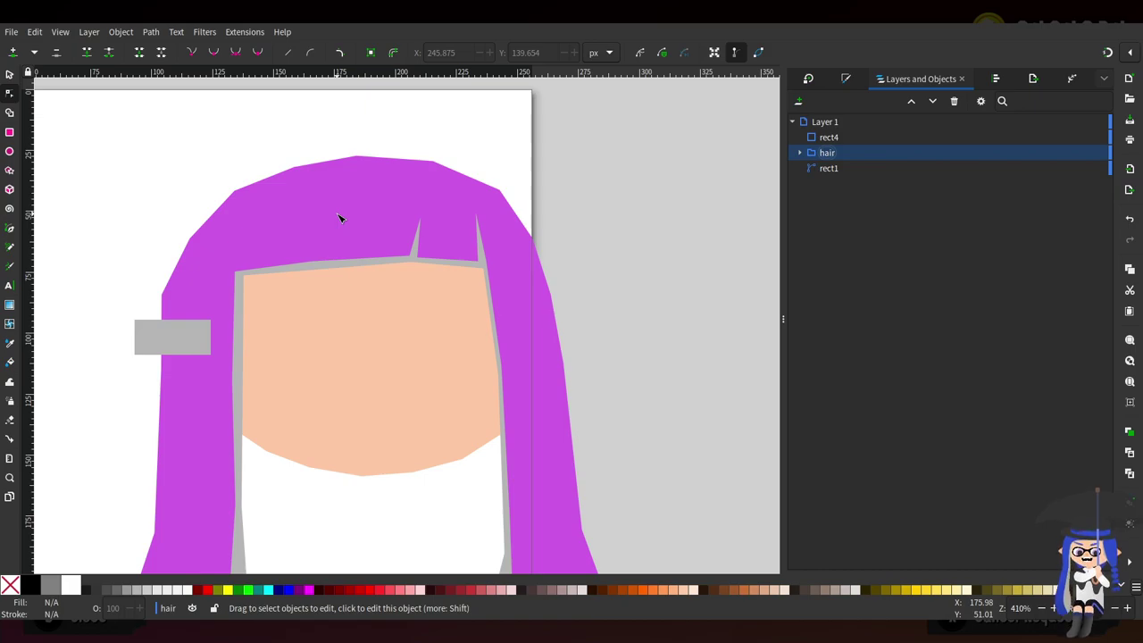
Convert the grey rectangle to a path and flare its inner edge by raising the upper corner and lowering the bottom corner
left_click(199, 336)
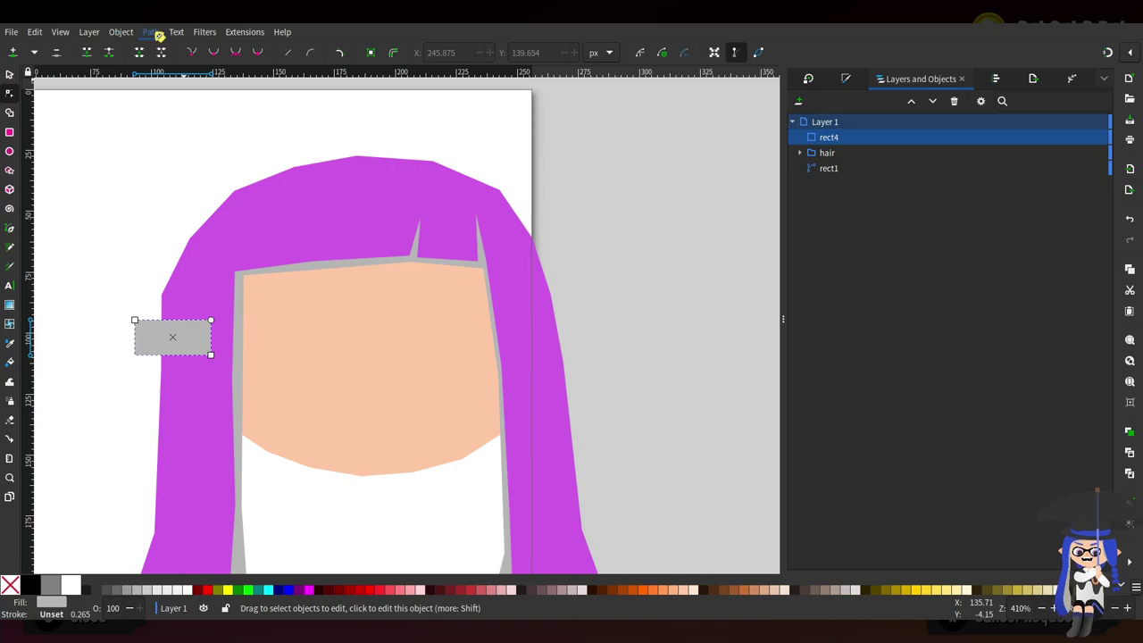
key("shift+ctrl+c")
left_click_drag(210, 320, 211, 293)
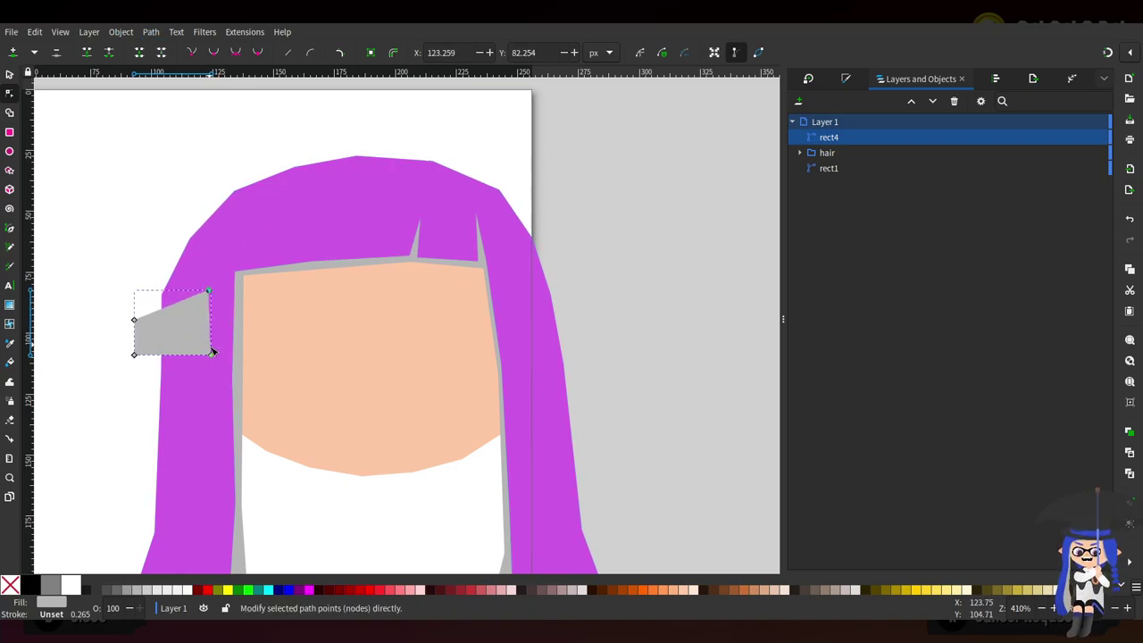
left_click_drag(212, 354, 199, 388)
Fill the grey ear shape with the face's sampled peach color and darken it to a lightness of 74
left_click(845, 79)
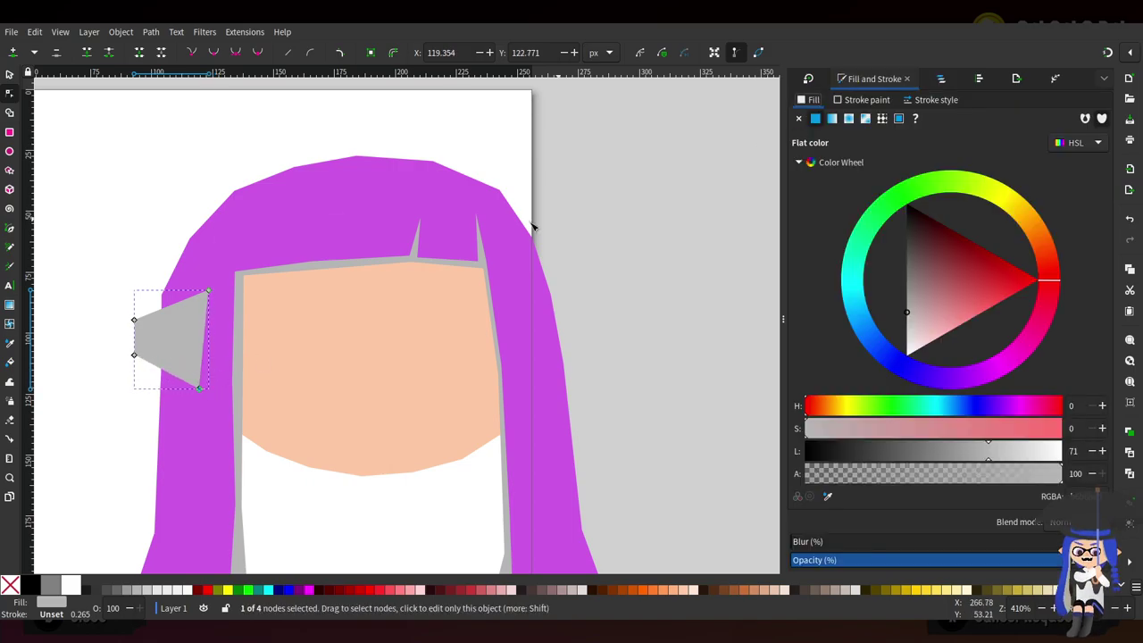
left_click(827, 498)
left_click(382, 370)
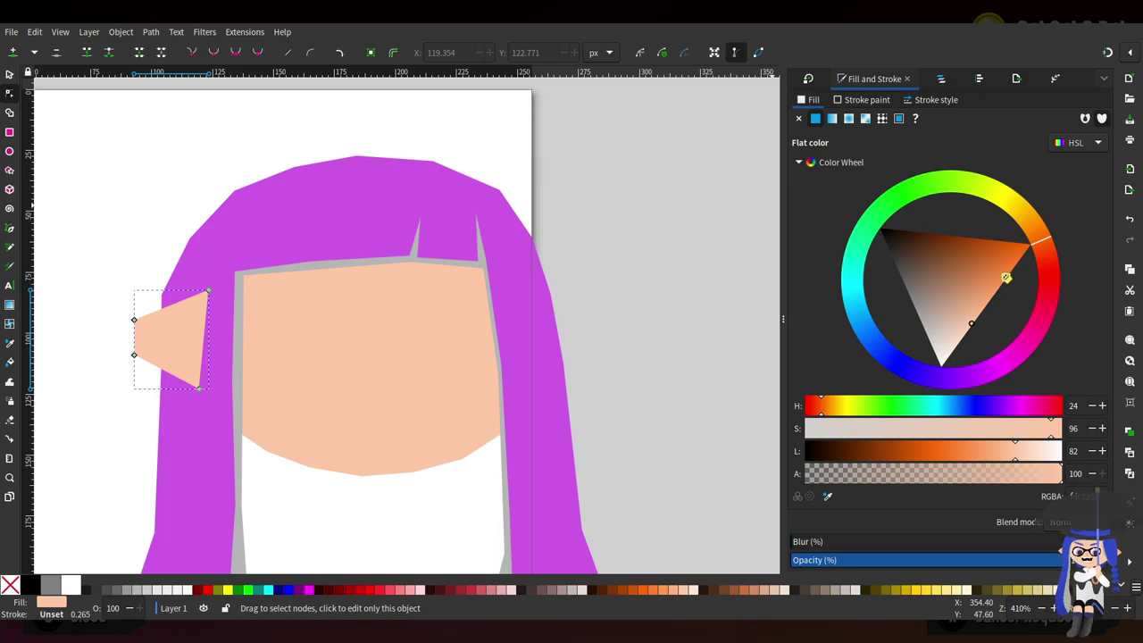
mouse_move(1023, 451)
left_mouse_down()
mouse_move(967, 453)
mouse_move(1000, 454)
left_mouse_up()
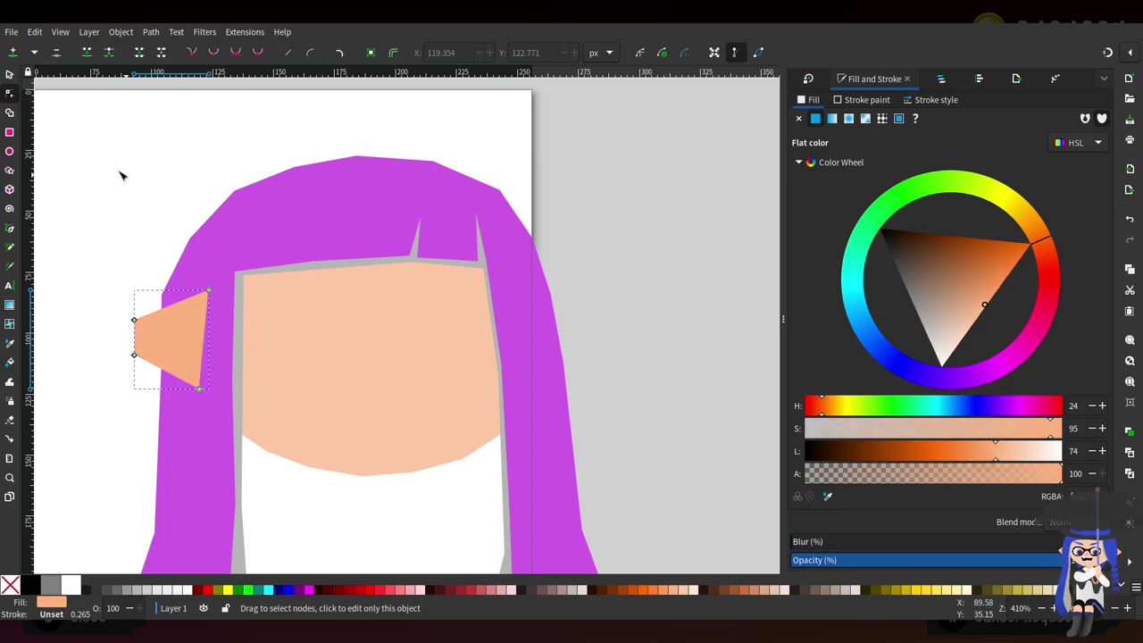
Delete the ear's upper outer node, move the remaining tip outward and up, and align the upper inner node vertically with the lower one
left_click(134, 318)
key("Delete")
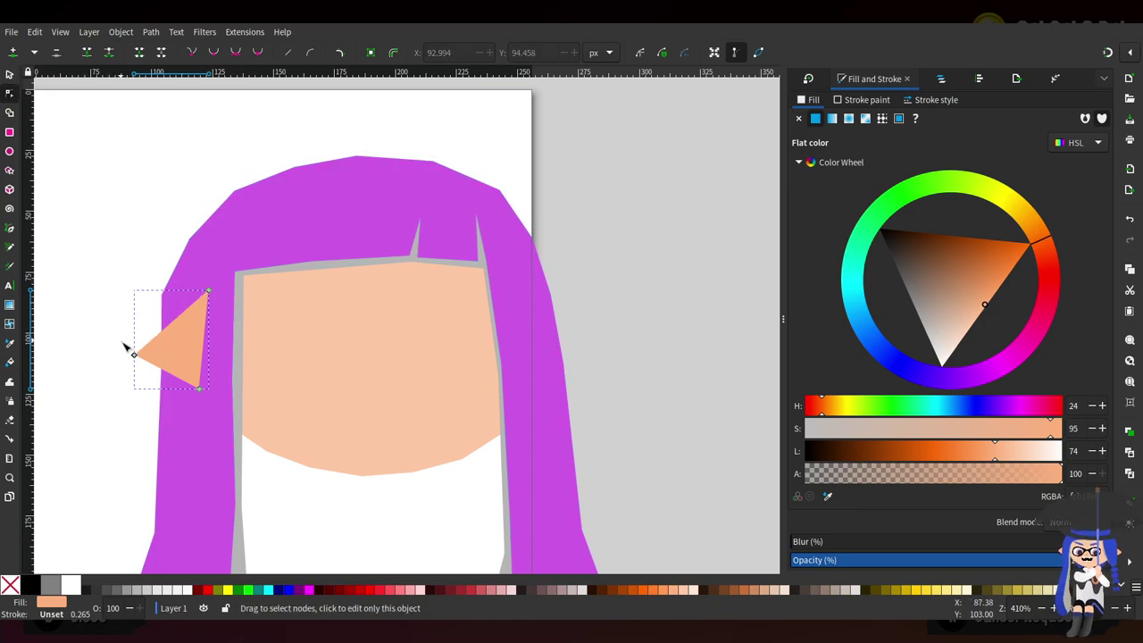
left_click_drag(134, 354, 121, 338)
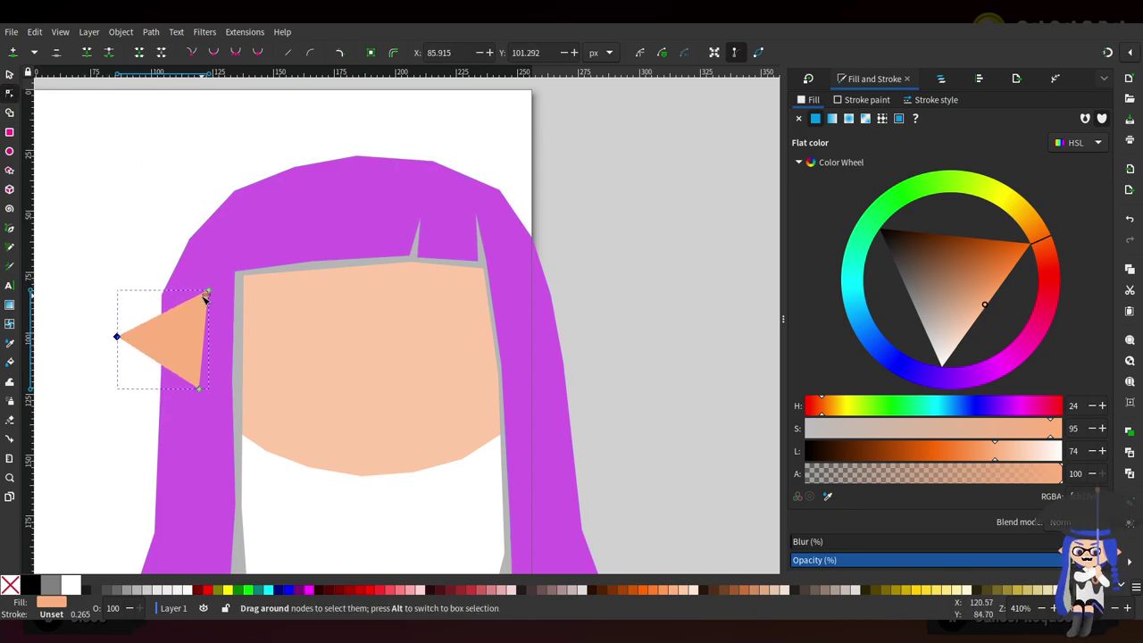
left_click_drag(207, 292, 200, 297)
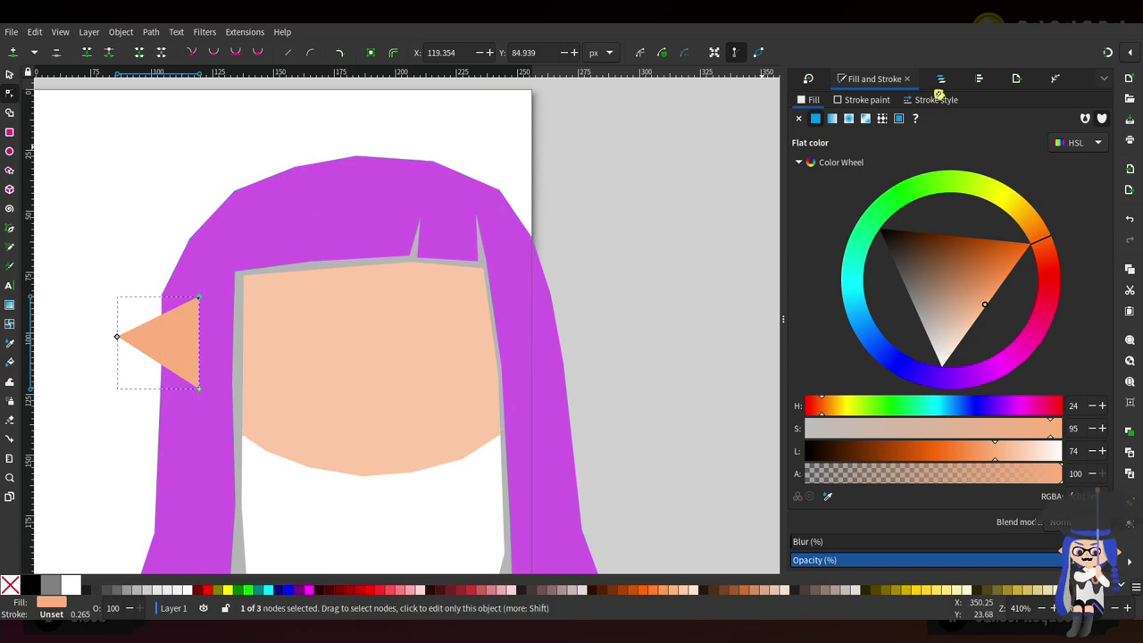
Lower the ear beneath the hair group and extend its tip outward to about X 81, Y 105 px
left_click(940, 78)
left_click(934, 101)
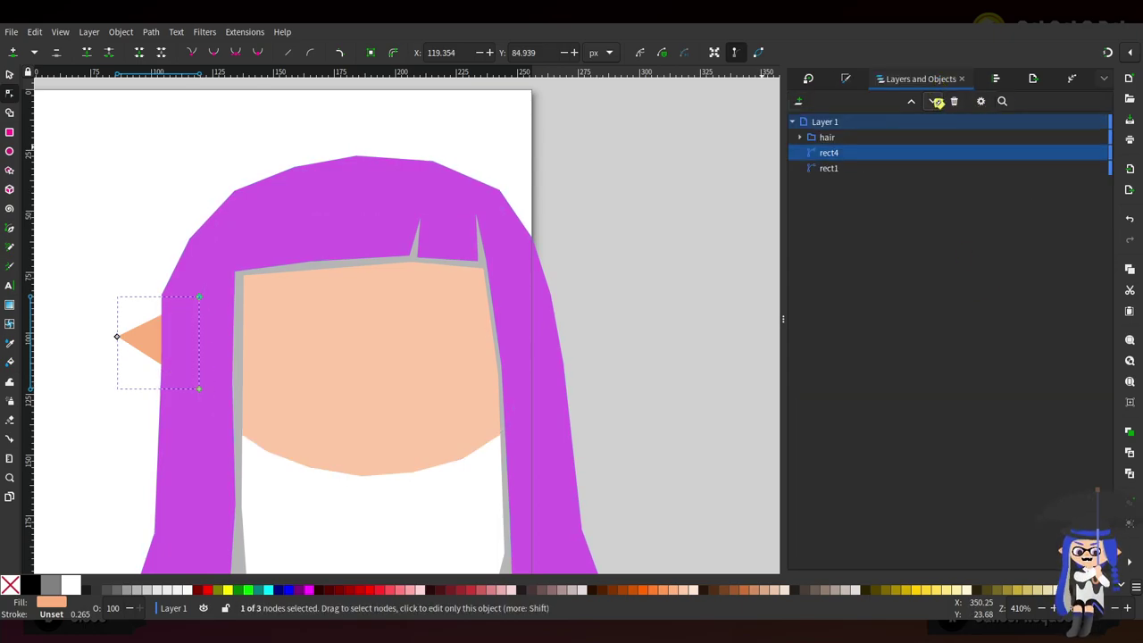
left_click_drag(117, 336, 105, 346)
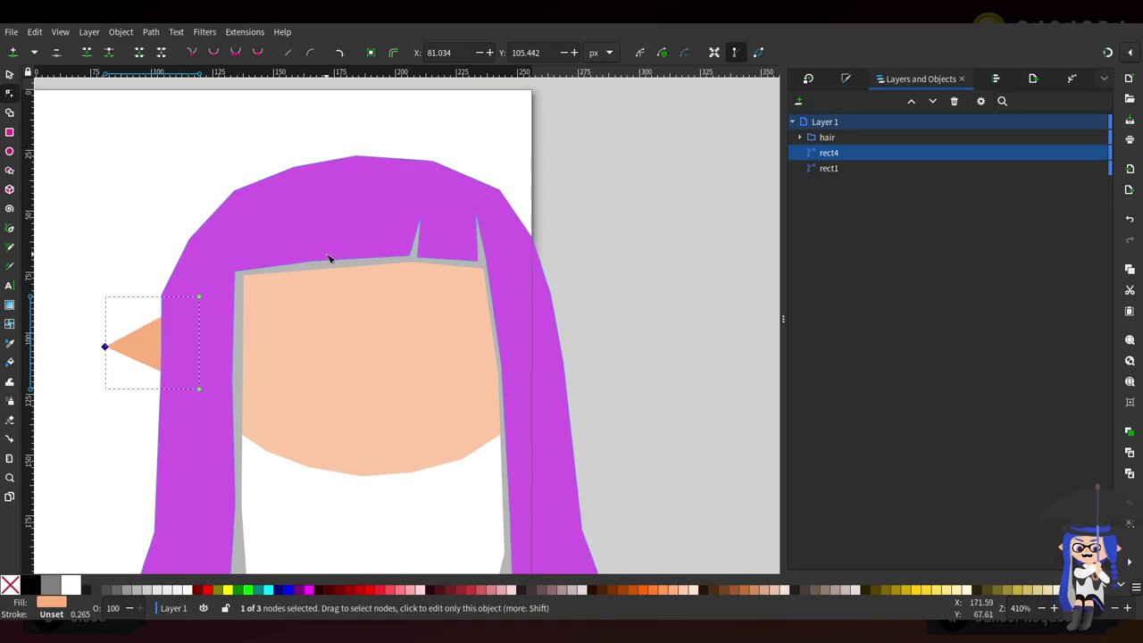
Shift the tip nodes of both fringe notches together slightly toward the left ear and down
left_click(459, 239)
scroll(505, 258, "up", 2)
left_click_drag(296, 143, 428, 180)
scroll(516, 197, "down", 3)
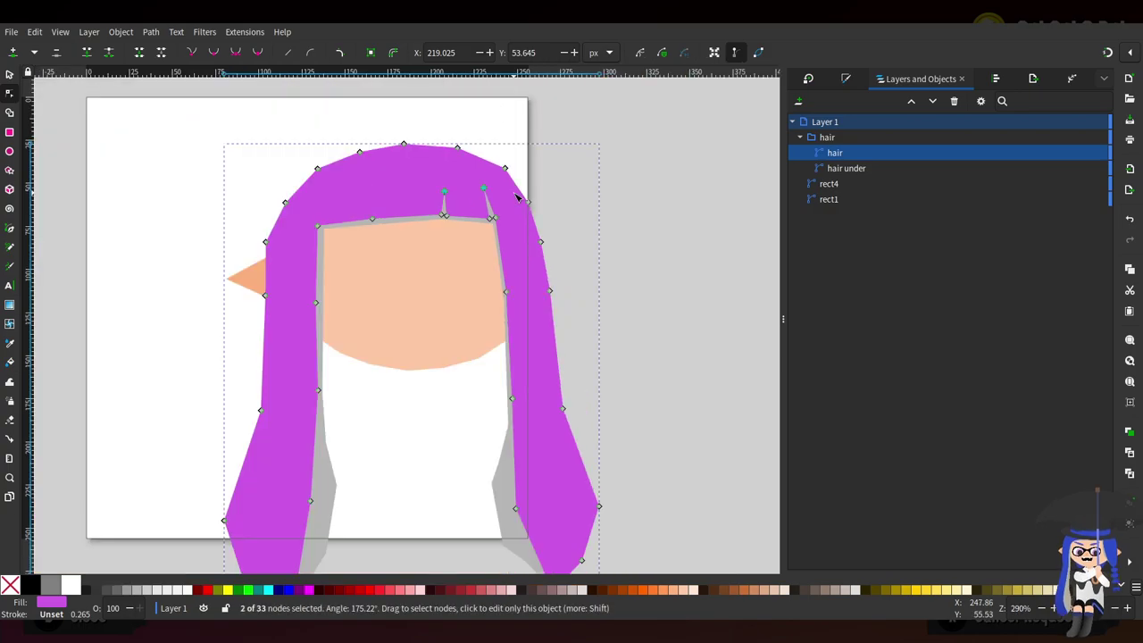
scroll(509, 159, "up", 1)
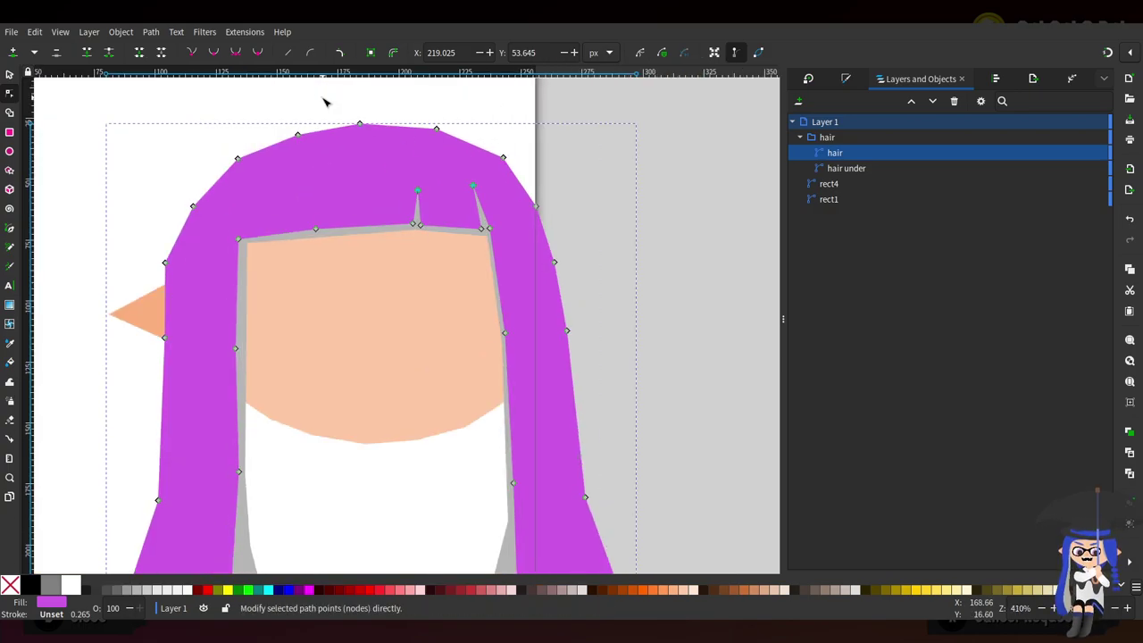
scroll(396, 188, "up", 3)
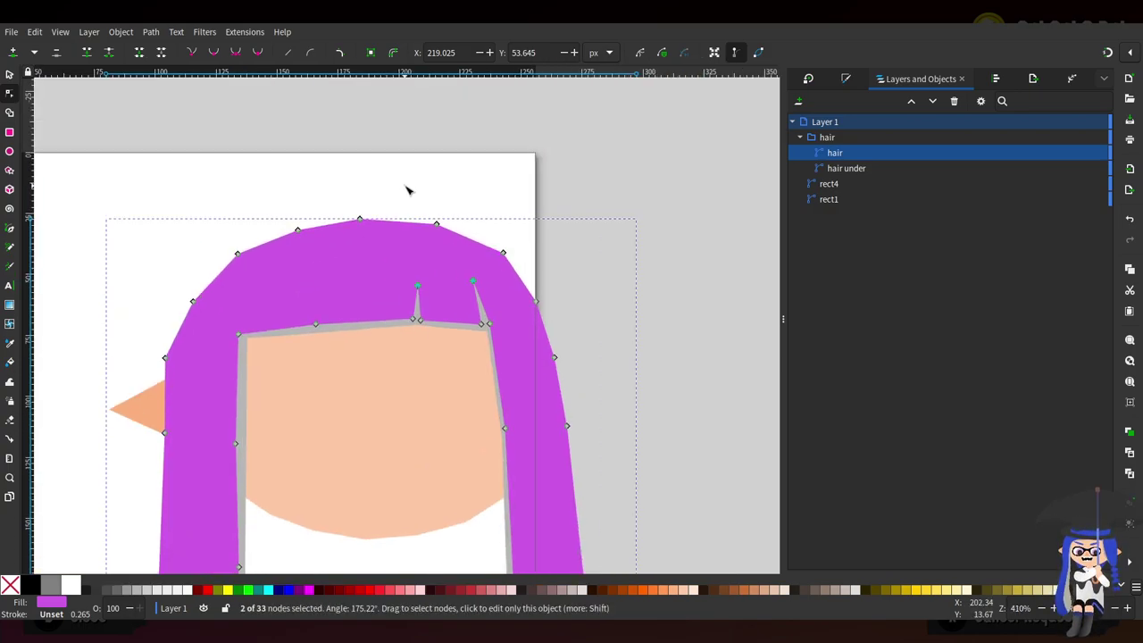
Duplicate the left ear, reshape the copy as a mirrored ear on the head's right side, and lower it beneath the hair group
scroll(370, 326, "down", 4)
left_click(134, 270)
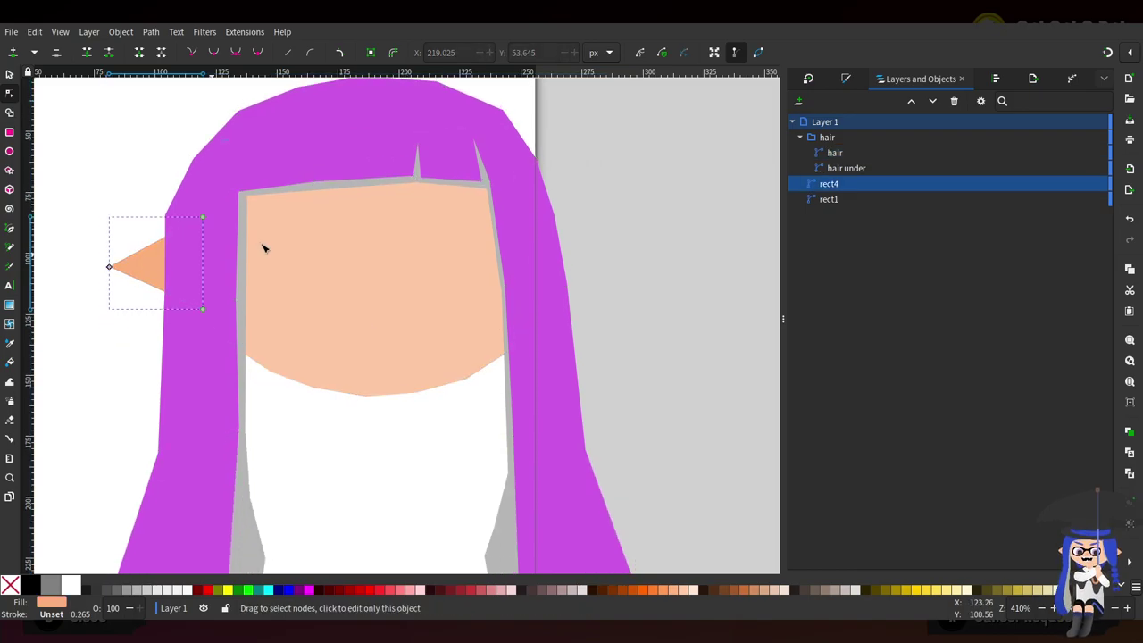
key("ctrl+alt+v")
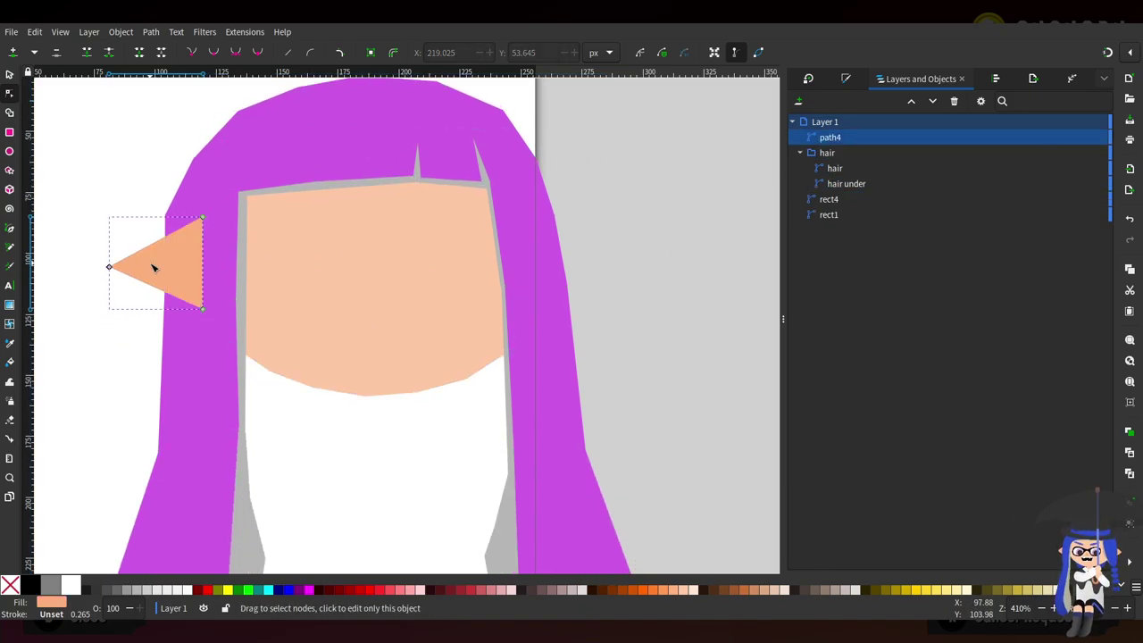
left_click_drag(112, 273, 599, 255)
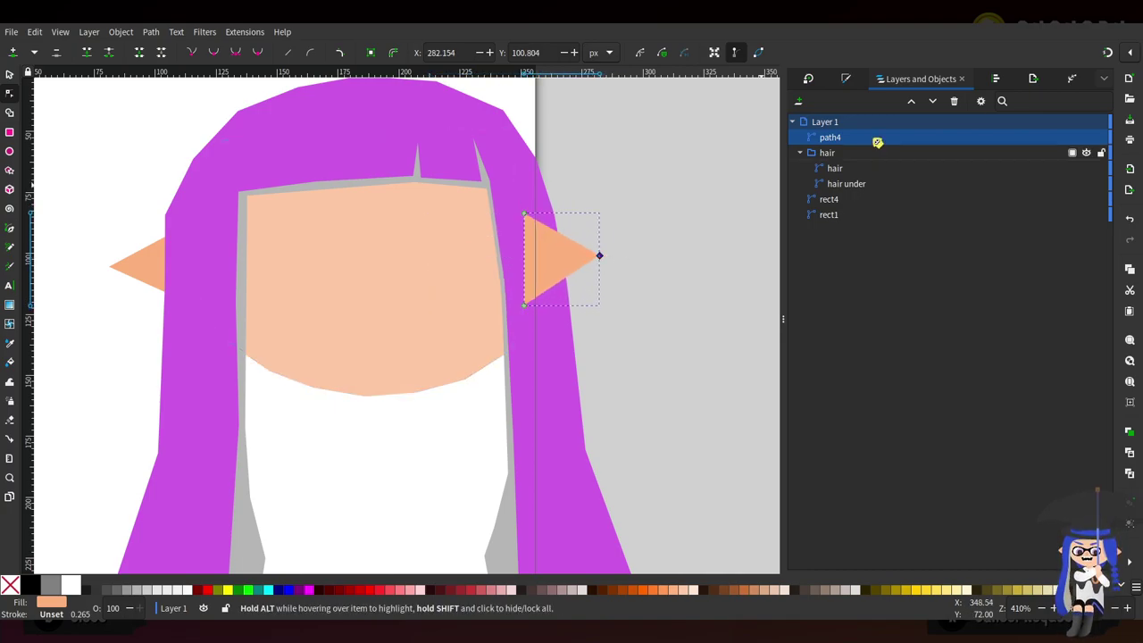
left_click(932, 101)
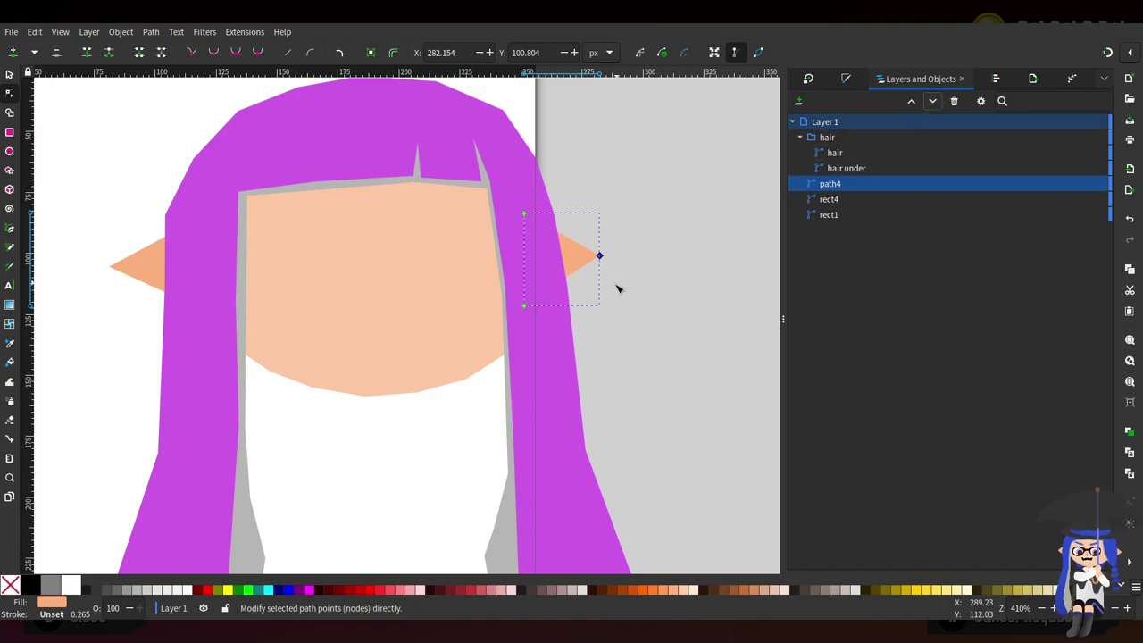
Raise the face's two lower-left side nodes hidden under the left hair lock
scroll(616, 288, "down", 3)
scroll(602, 339, "up", 2)
left_click(342, 314)
scroll(340, 319, "up", 1)
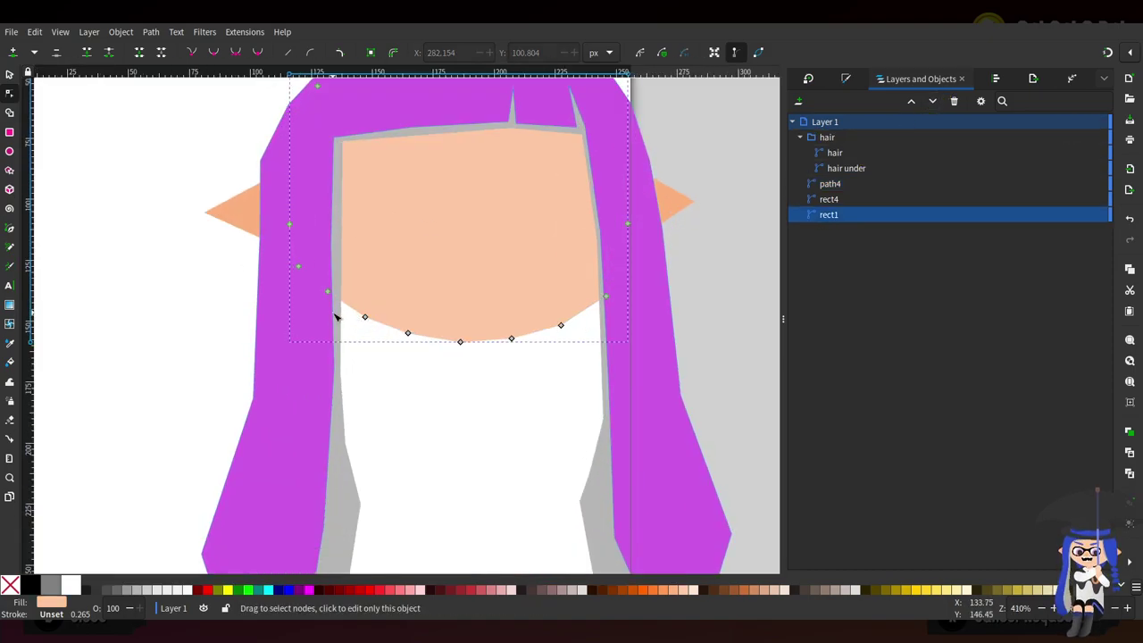
left_click_drag(299, 266, 294, 189)
left_click_drag(328, 292, 330, 276)
Raise the face's right jaw node, widen the adjacent chin node, and move the five chin nodes up about 3.9 px
scroll(663, 294, "down", 2)
scroll(691, 284, "up", 2)
left_click_drag(581, 302, 541, 318)
left_click_drag(329, 359, 546, 311)
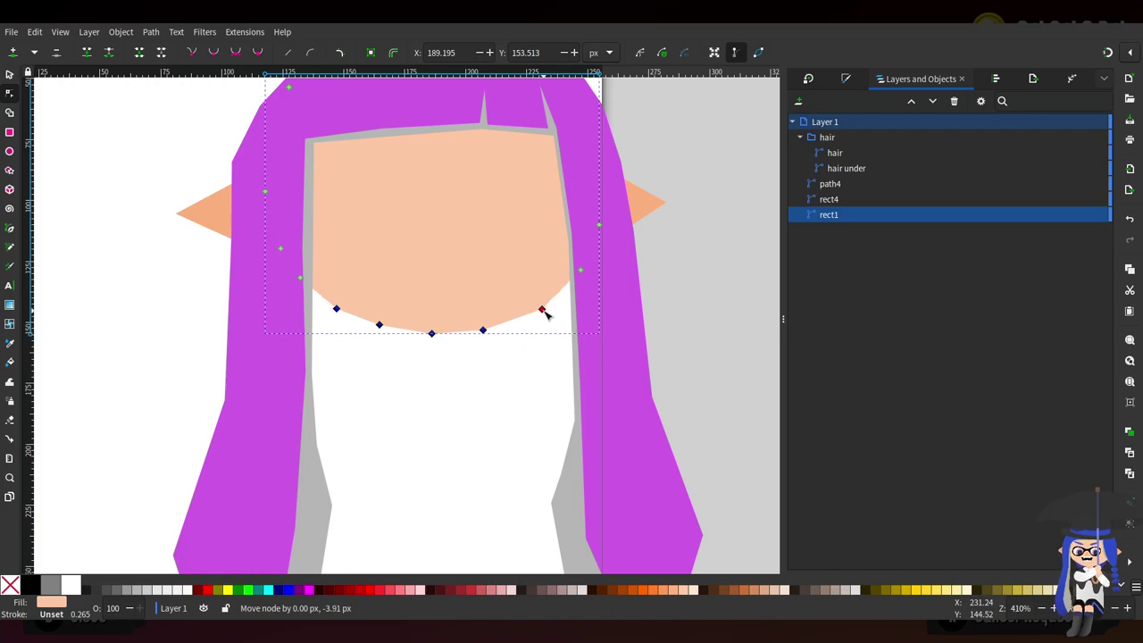
Lower the three middle chin nodes slightly and pull the lowest one to about X 187, Y 160 px for a more pointed chin
scroll(480, 233, "up", 1)
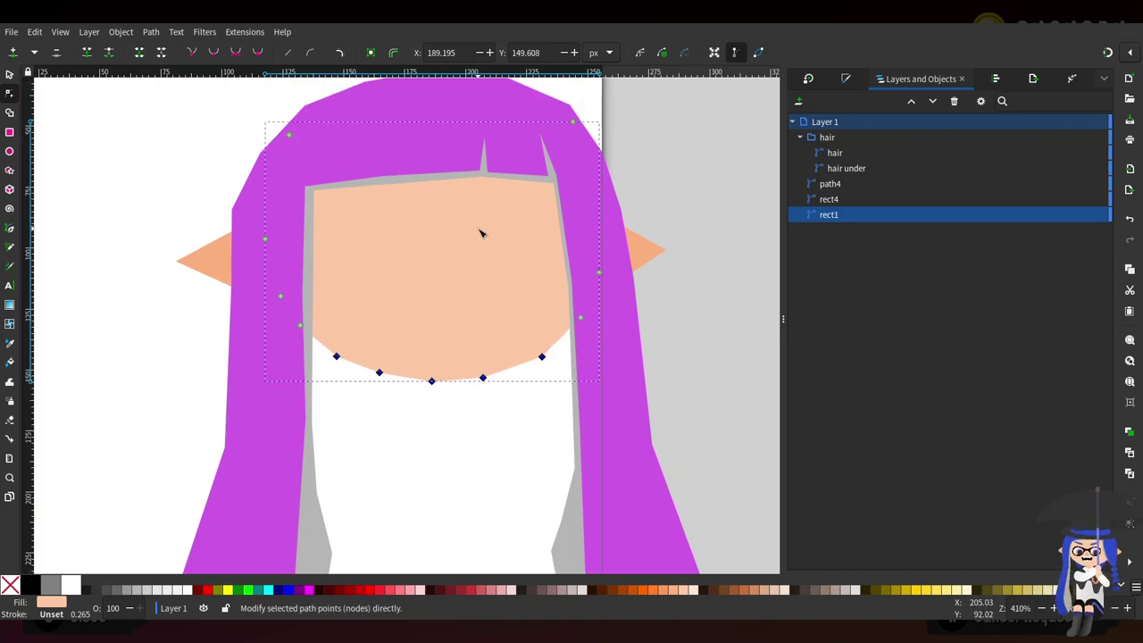
scroll(480, 233, "up", 2)
scroll(476, 390, "up", 1)
scroll(477, 390, "down", 1)
scroll(477, 390, "up", 1)
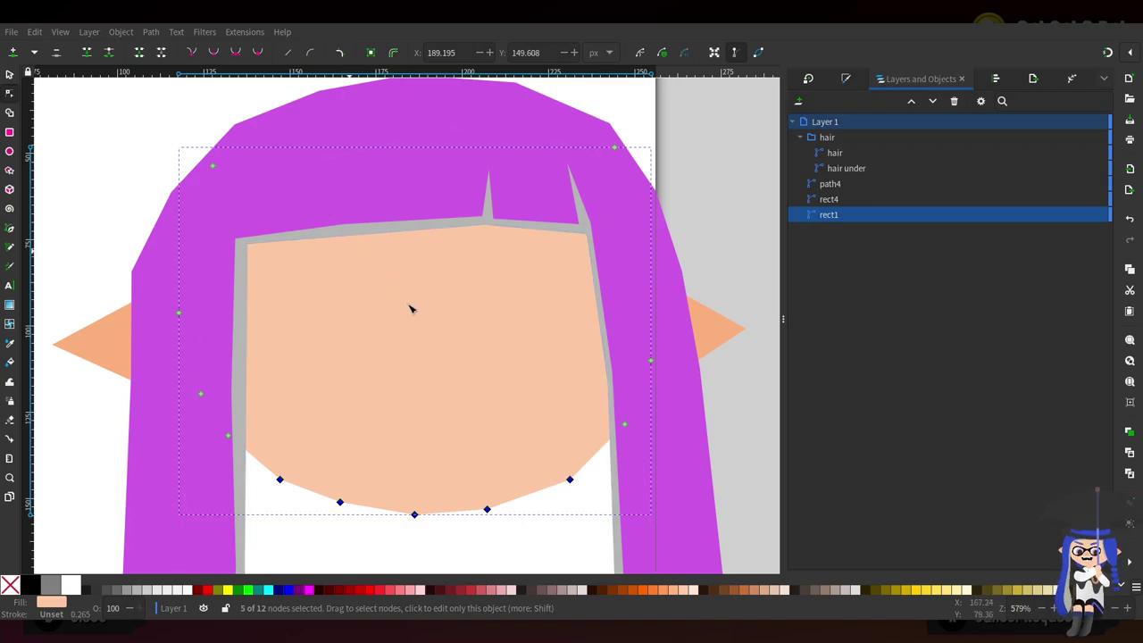
scroll(449, 434, "down", 4)
left_click_drag(262, 421, 532, 314)
left_click_drag(314, 401, 510, 316)
left_click_drag(488, 367, 490, 376)
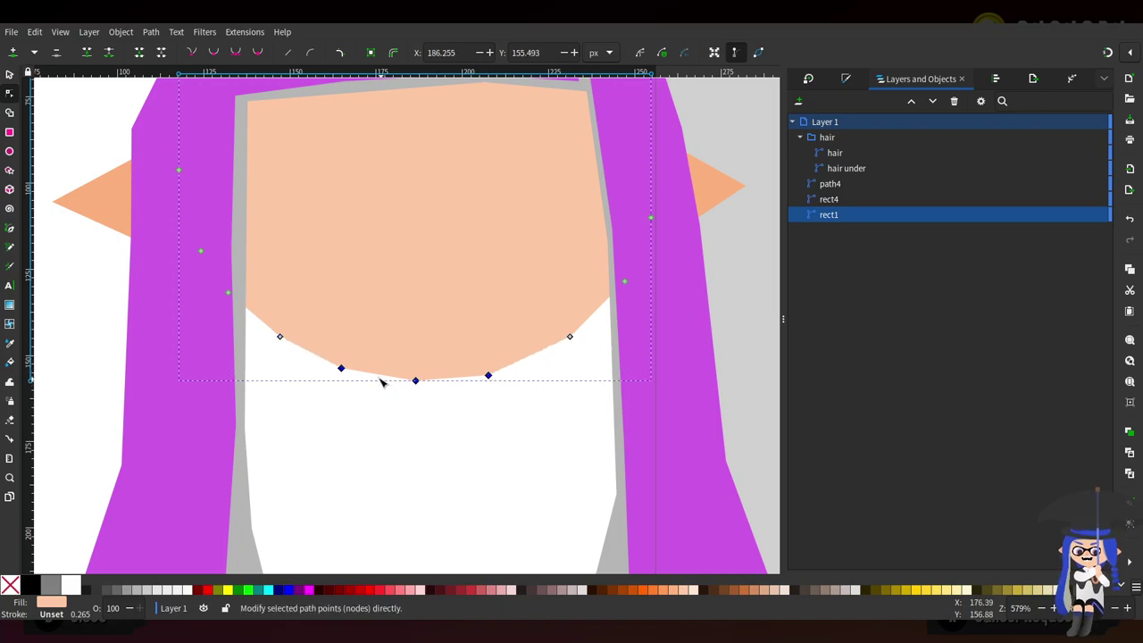
left_click_drag(341, 368, 339, 371)
left_click_drag(416, 382, 417, 387)
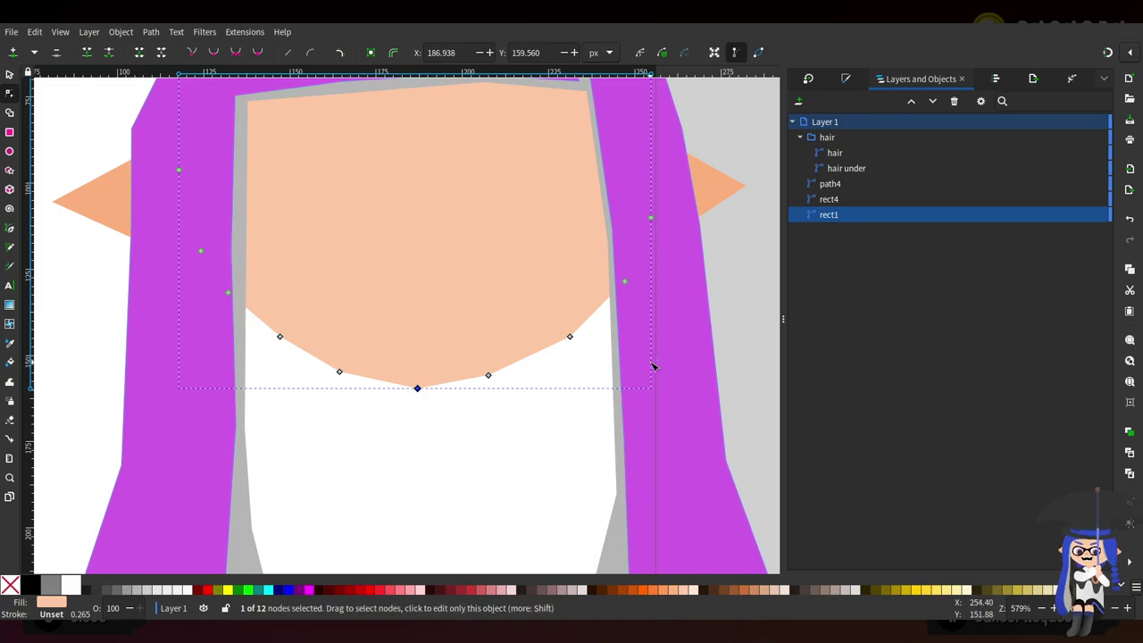
Draw a rectangle about 8.5 × 11 px in the middle of the face for the nose
scroll(675, 329, "up", 4)
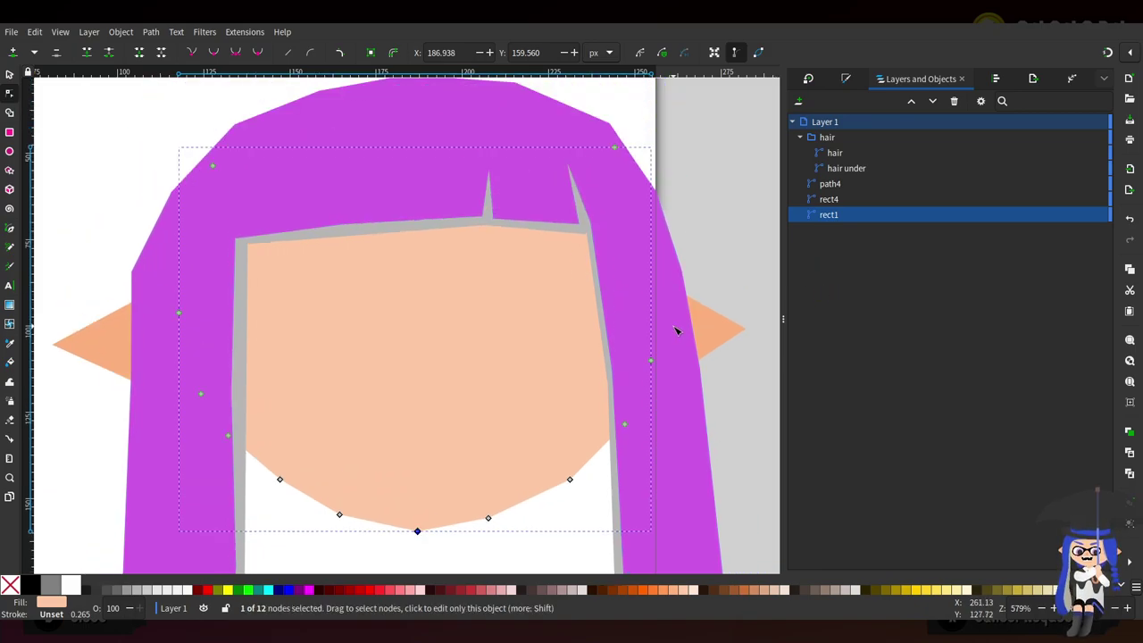
left_click(9, 133)
left_click_drag(421, 337, 449, 375)
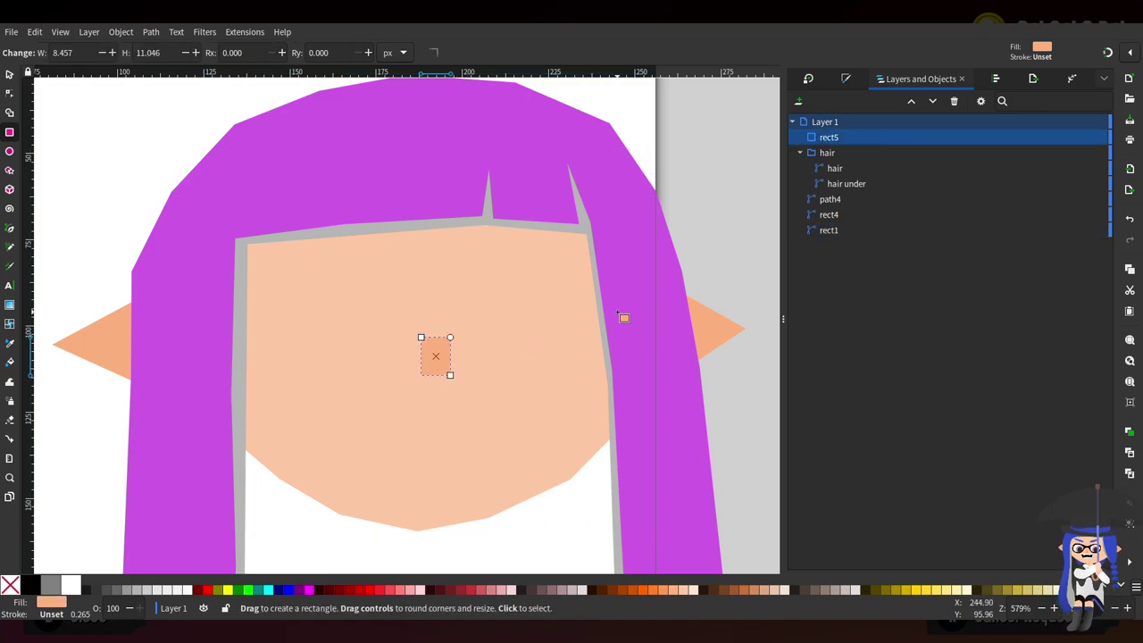
Convert the nose rectangle to a path, reduce its top to one node, and reshape it into a small low triangle
left_click(8, 95)
key("ctrl+shift+c")
left_click_drag(470, 314, 416, 381)
key("Delete")
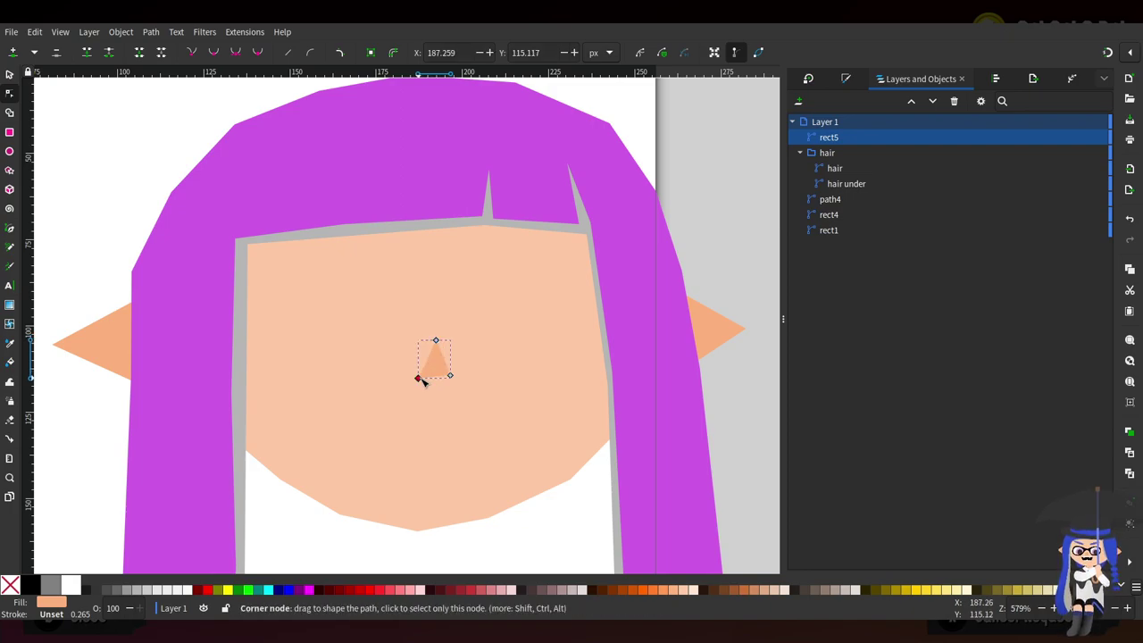
left_click_drag(435, 340, 451, 383)
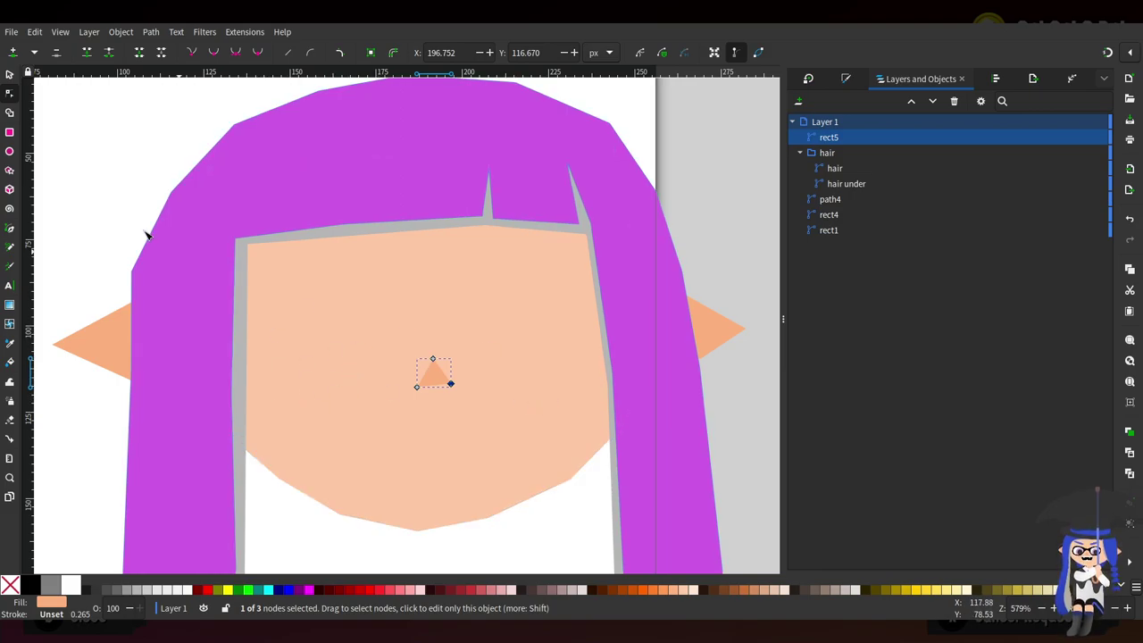
Draw a rectangle about 34.7 × 21.9 px over the left eye area and convert it to a path
left_click(9, 132)
left_click_drag(274, 307, 393, 382)
left_click(165, 33)
left_click(156, 52)
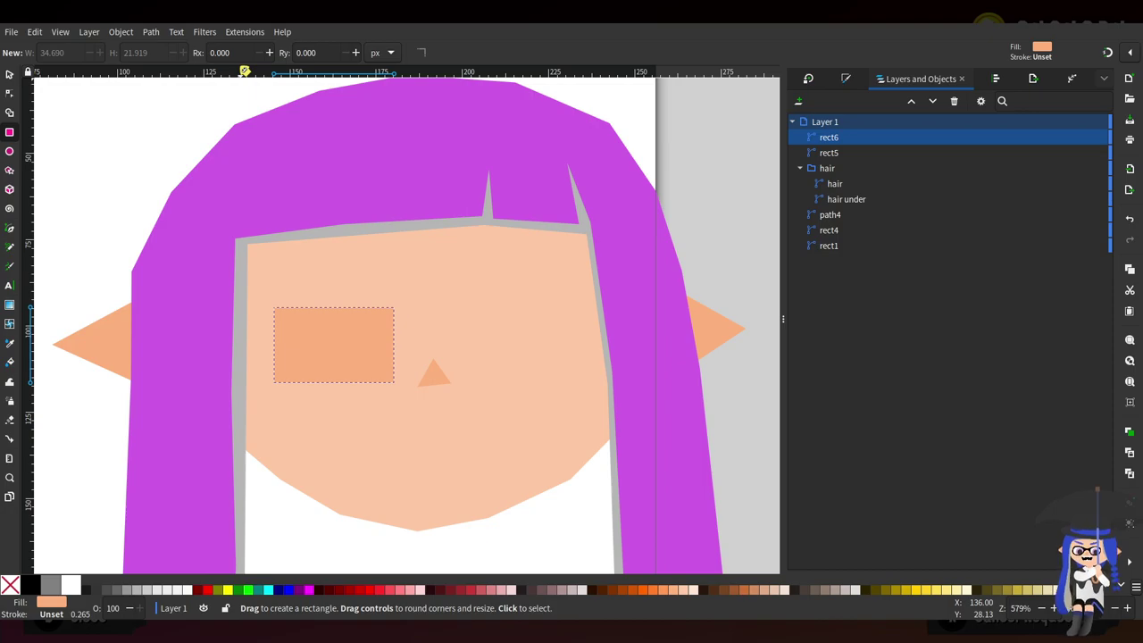
left_click(11, 110)
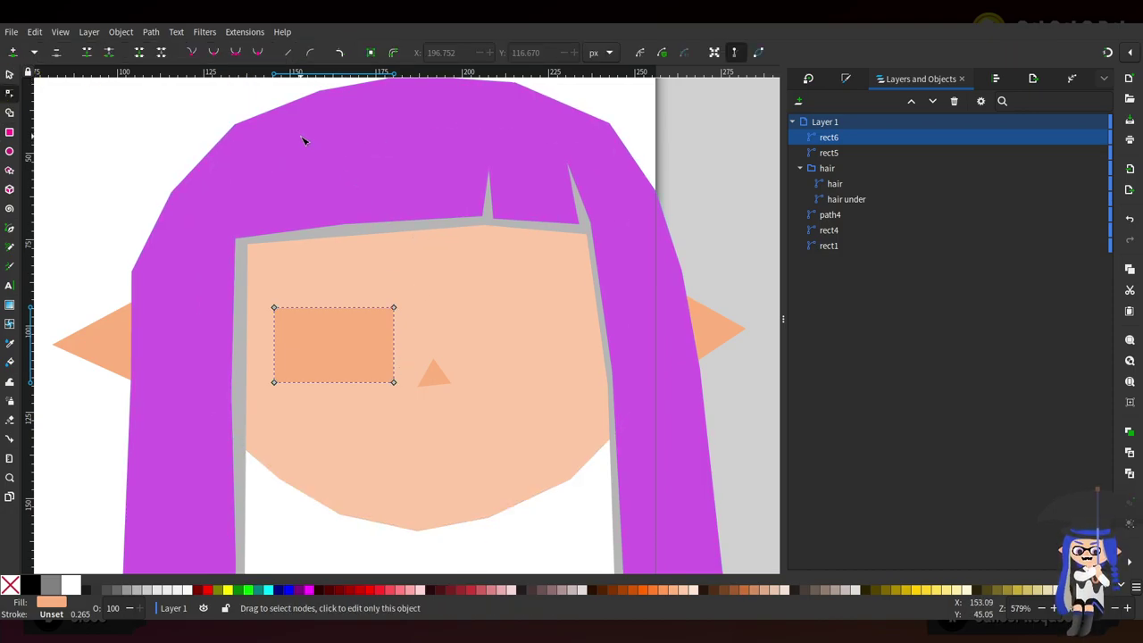
Raise the hair's crown node to about X 184, Y 25 px and adjust the node on each side of it
scroll(513, 259, "up", 1)
left_click(521, 264)
scroll(435, 200, "up", 2)
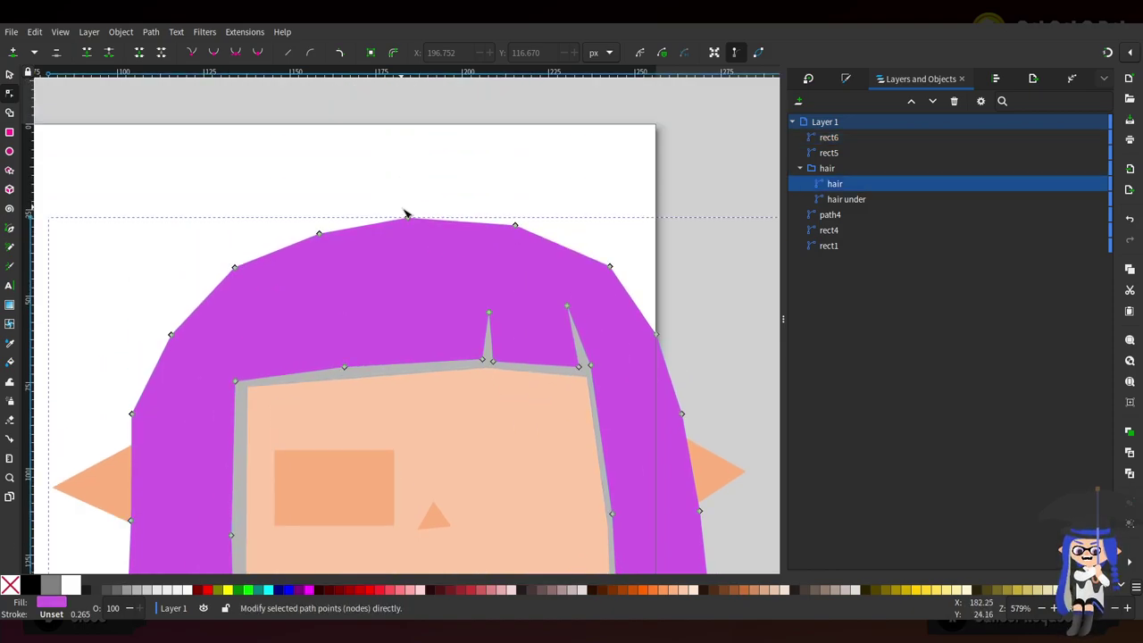
left_click_drag(406, 216, 407, 211)
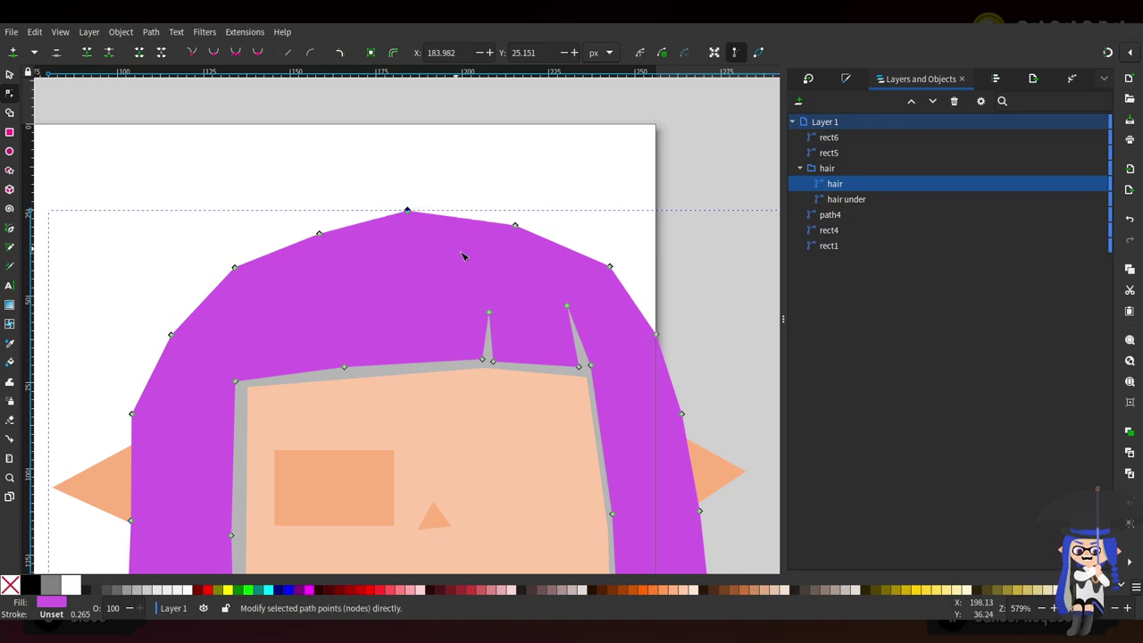
left_click_drag(319, 235, 322, 229)
left_click_drag(516, 230, 522, 231)
scroll(441, 377, "down", 3)
Fill the rectangle over the left eye with flat black
left_click(349, 334)
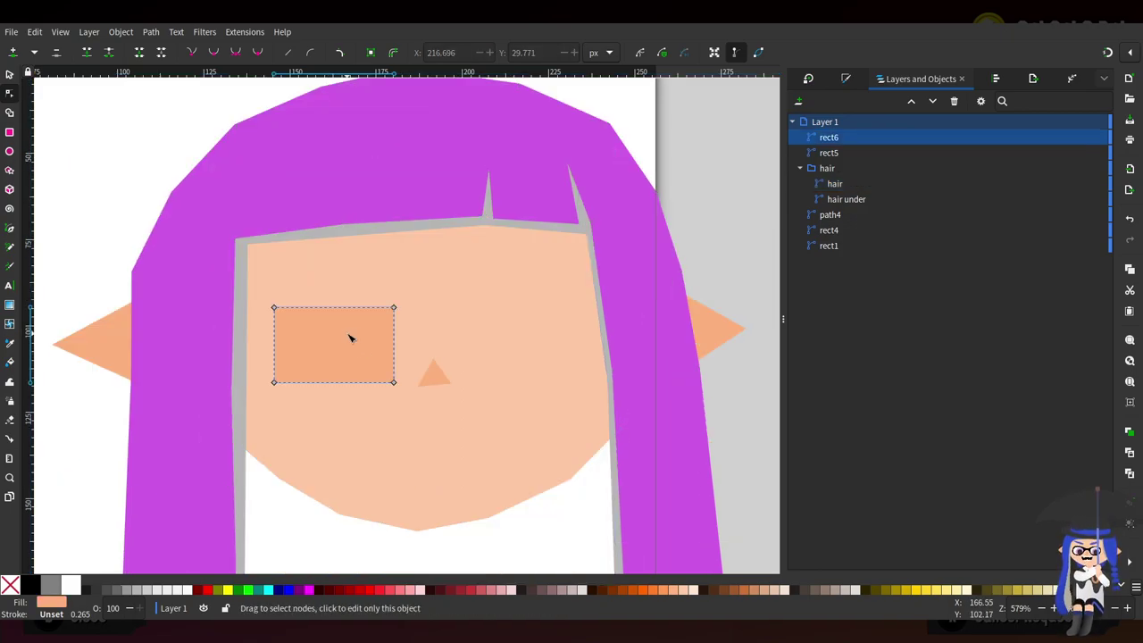
key("ctrl+shift+f")
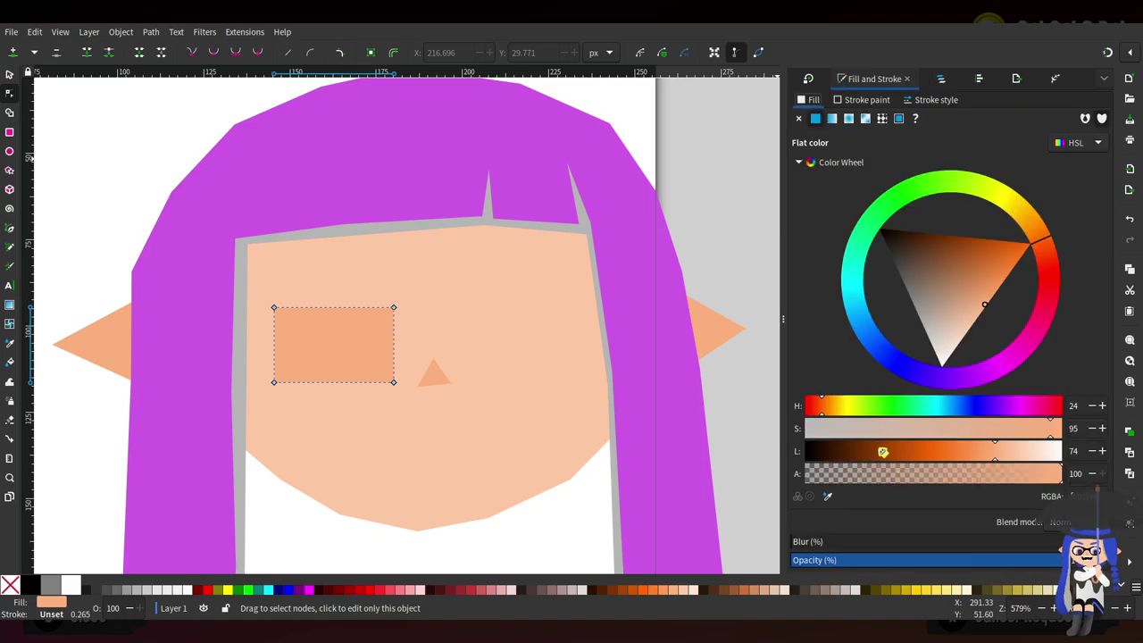
left_click(30, 584)
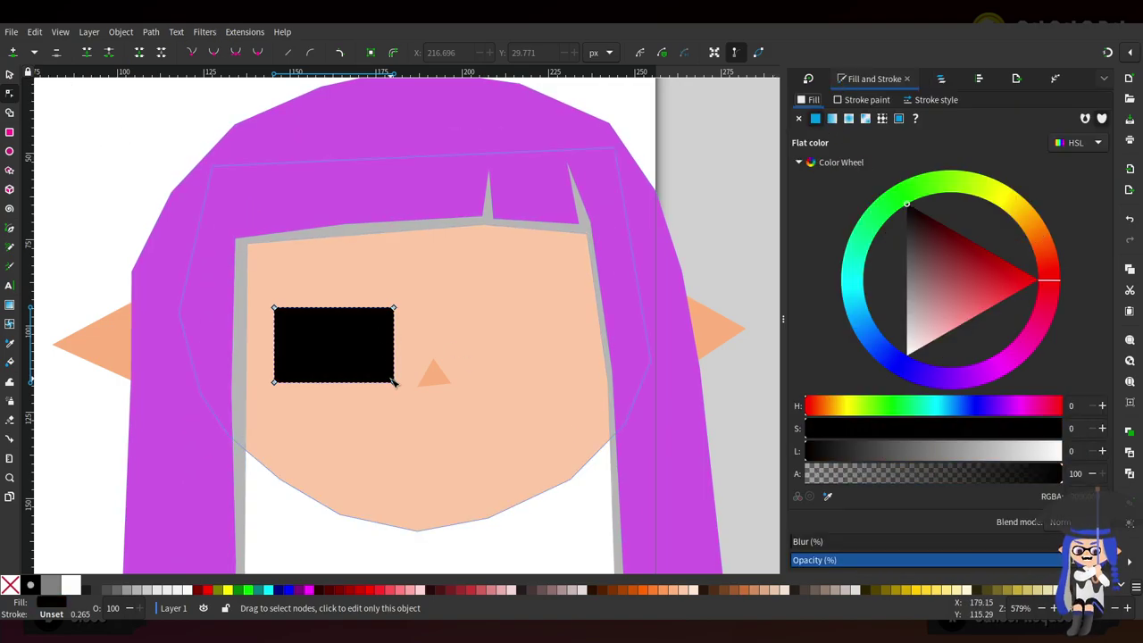
Stretch the black shape across the nose to the right eye, adding nodes to form the bridge and round the left lens's outer edge
mouse_move(394, 382)
left_mouse_down()
mouse_move(438, 340)
mouse_move(398, 384)
left_mouse_up()
double_click(400, 352)
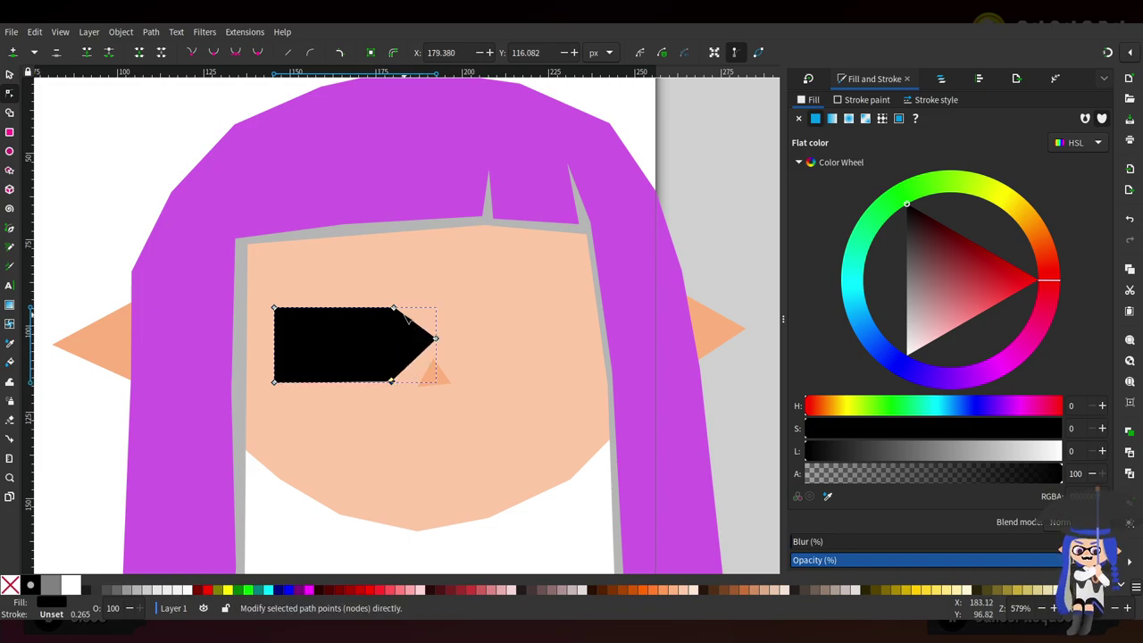
left_click_drag(393, 309, 538, 312)
left_click_drag(274, 308, 283, 386)
double_click(313, 324)
double_click(285, 336)
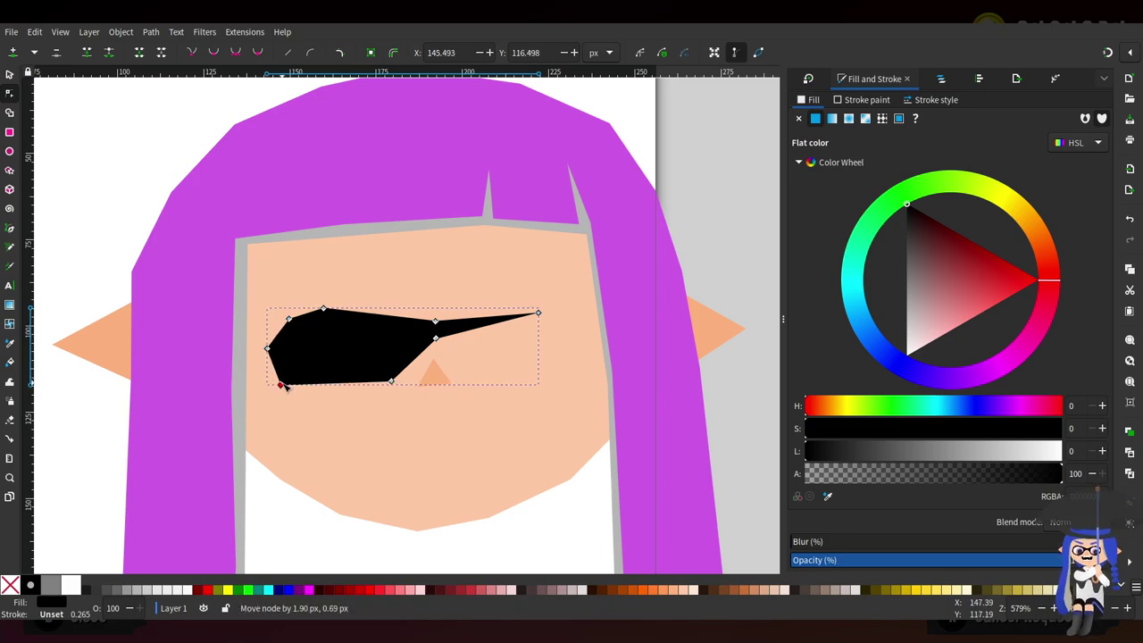
double_click(485, 327)
left_click_drag(484, 327, 470, 369)
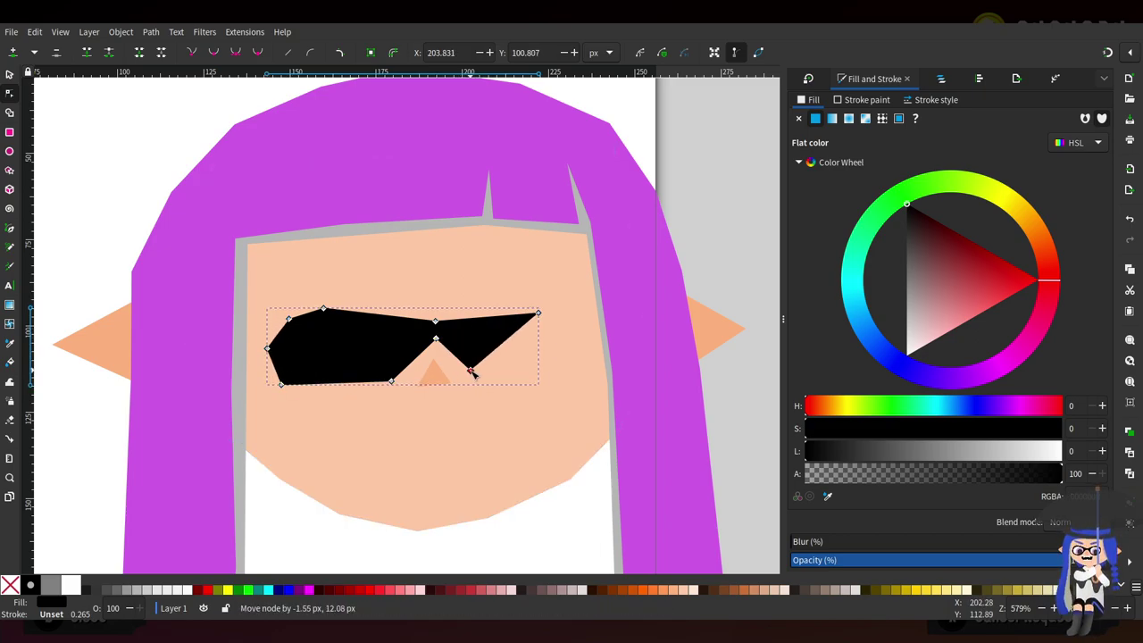
Round the left lens's lower edge by adding two nodes and pulling them down
left_click_drag(390, 382, 402, 377)
double_click(325, 379)
left_click_drag(325, 379, 369, 397)
double_click(373, 384)
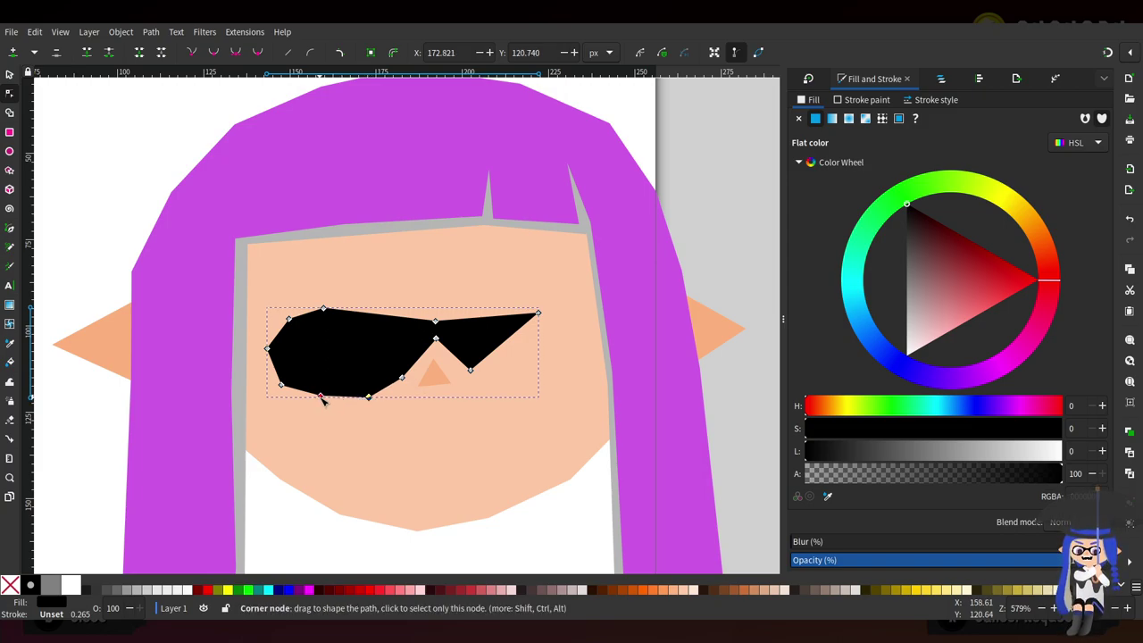
left_click_drag(320, 395, 320, 402)
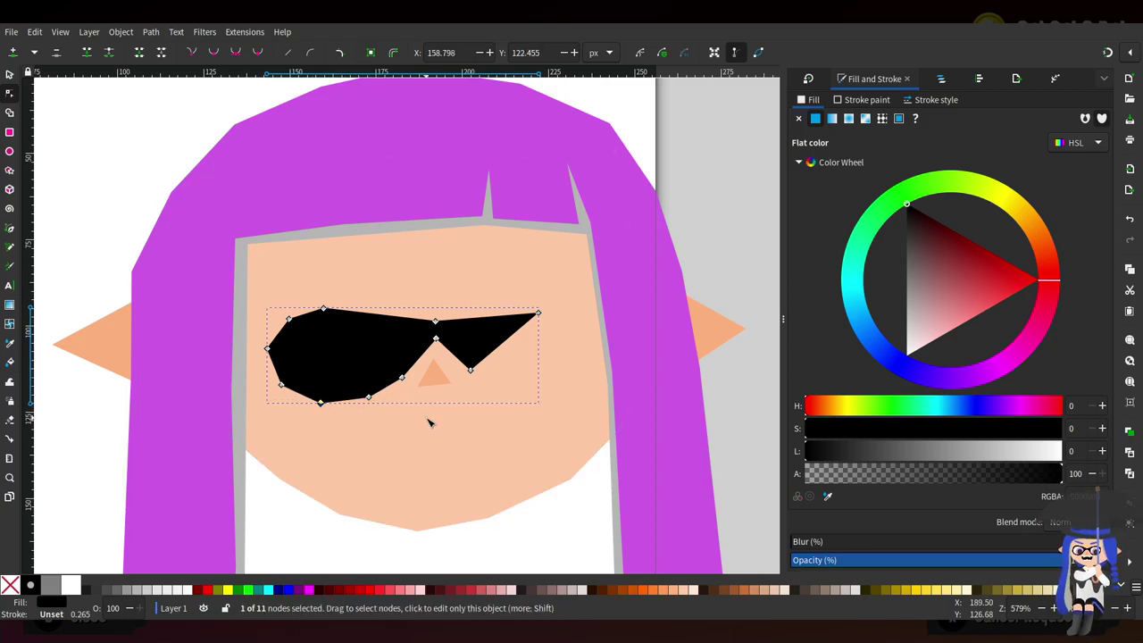
Add nodes around the right half of the black shape and spread them into a rounded right lens beside the nose
double_click(502, 342)
left_click_drag(538, 314, 566, 365)
double_click(522, 312)
double_click(567, 332)
left_click_drag(504, 342, 464, 377)
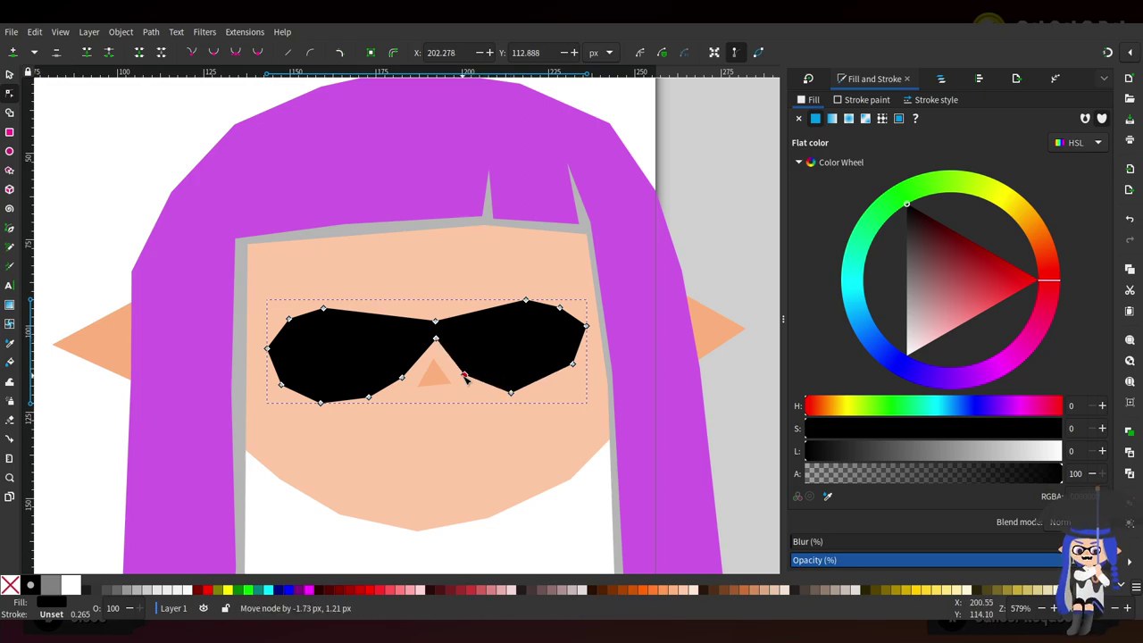
double_click(547, 385)
left_click_drag(547, 385, 554, 393)
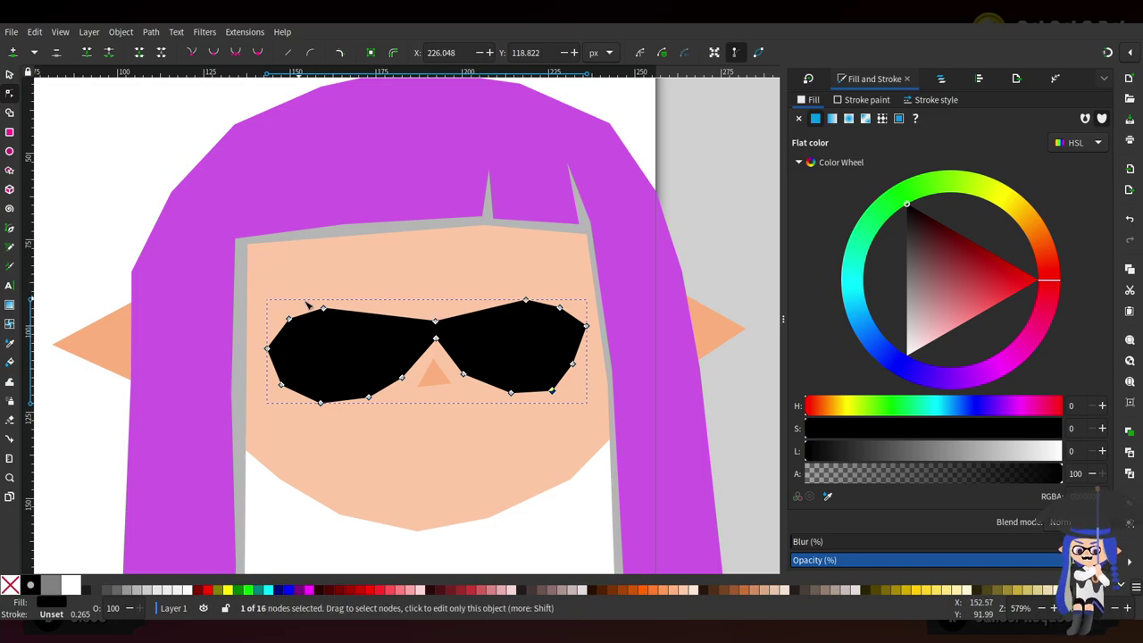
Add a node to each lens's inner upper edge and refine the right lens's outline to a slightly larger, rounder shape
double_click(382, 314)
left_click_drag(382, 314, 384, 310)
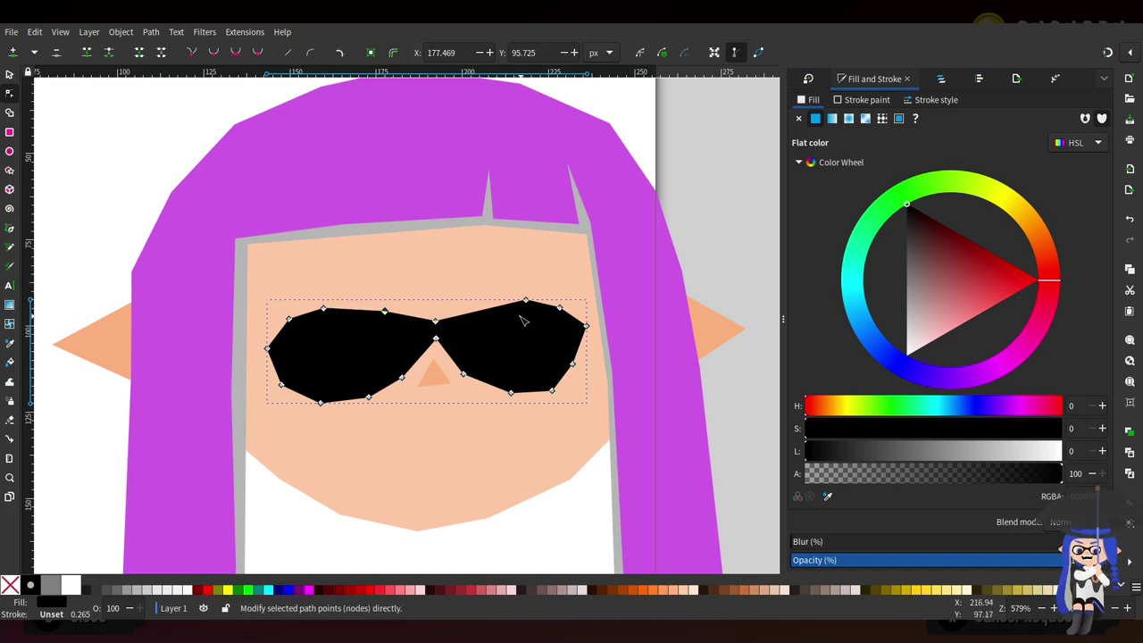
double_click(488, 307)
left_click_drag(526, 301, 502, 399)
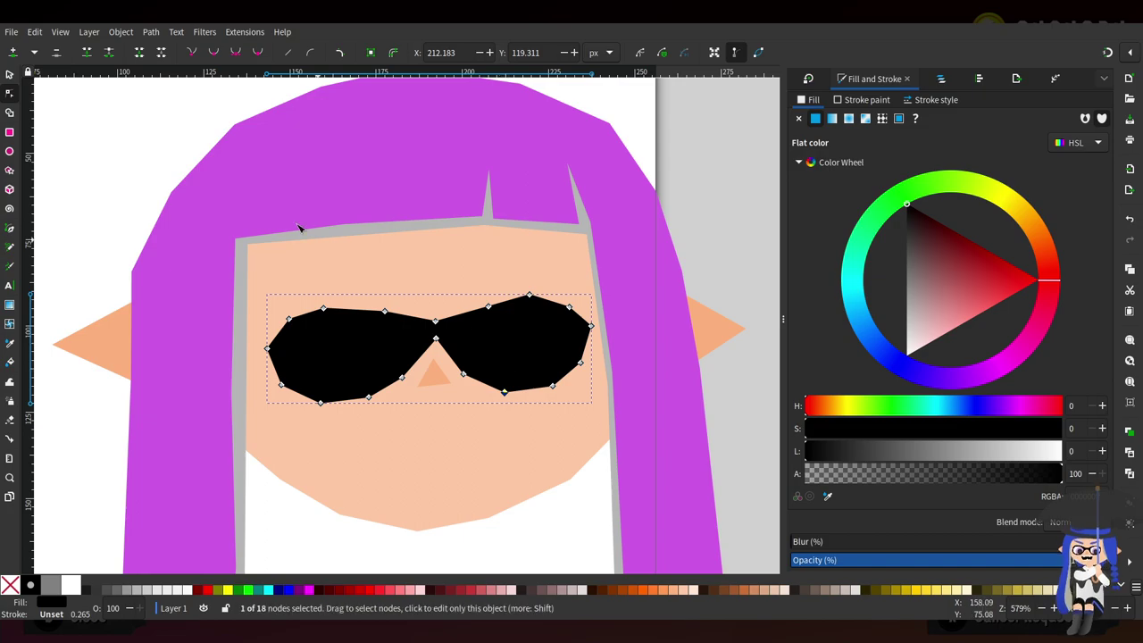
Group all six top-level objects in the layer and name the group head
key("s")
scroll(633, 314, "down", 5)
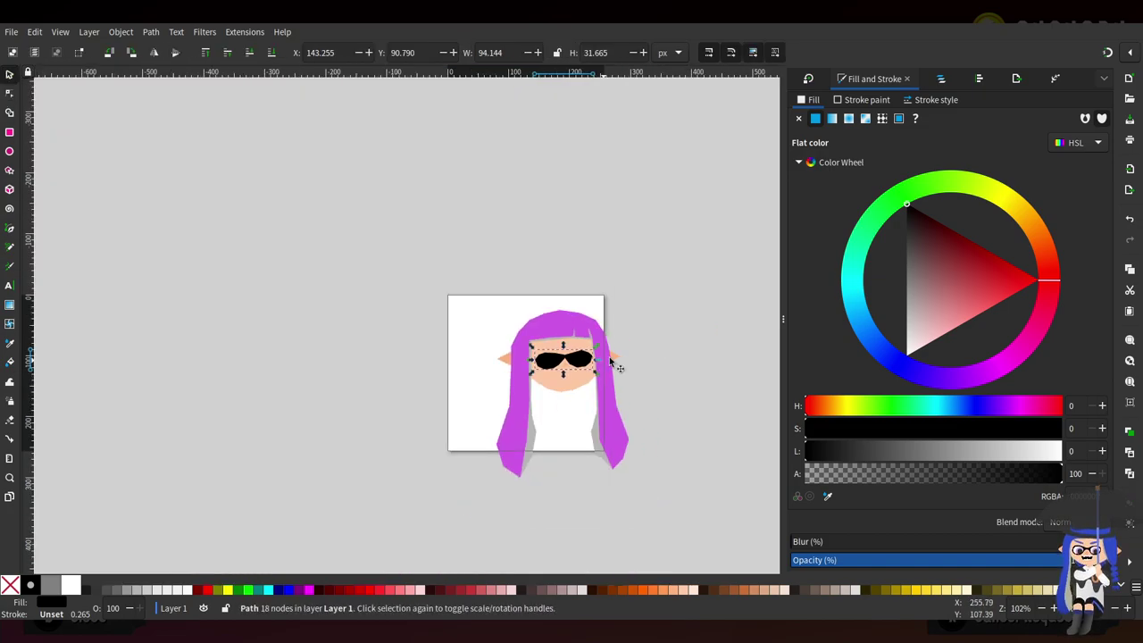
left_click(941, 78)
scroll(669, 321, "up", 2)
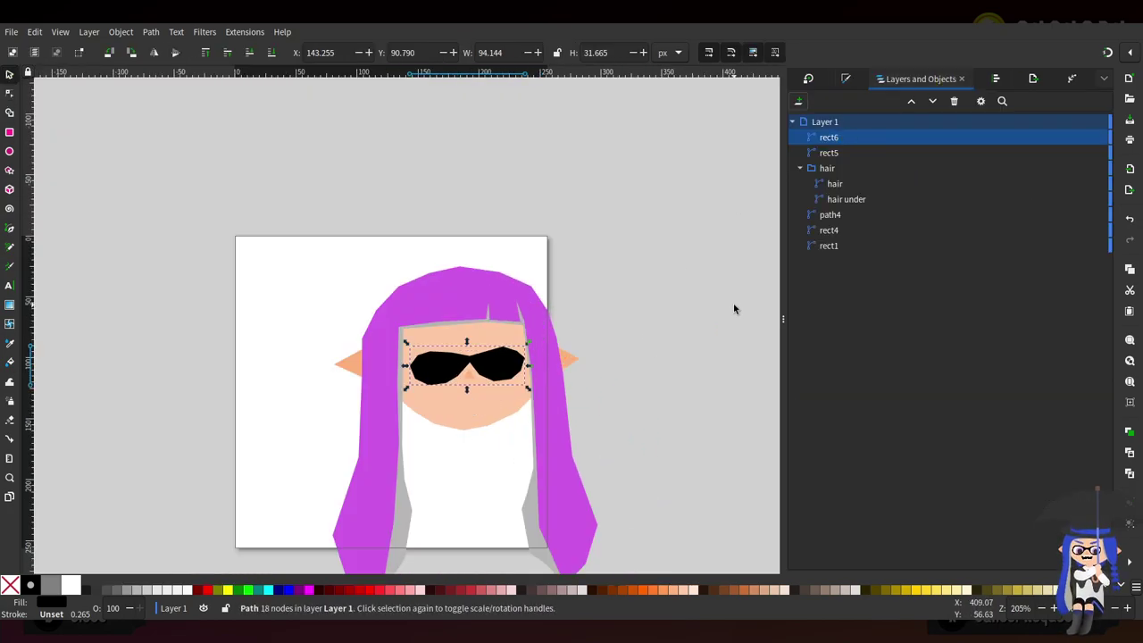
left_click(830, 246, "shift")
key("ctrl+g")
double_click(851, 137)
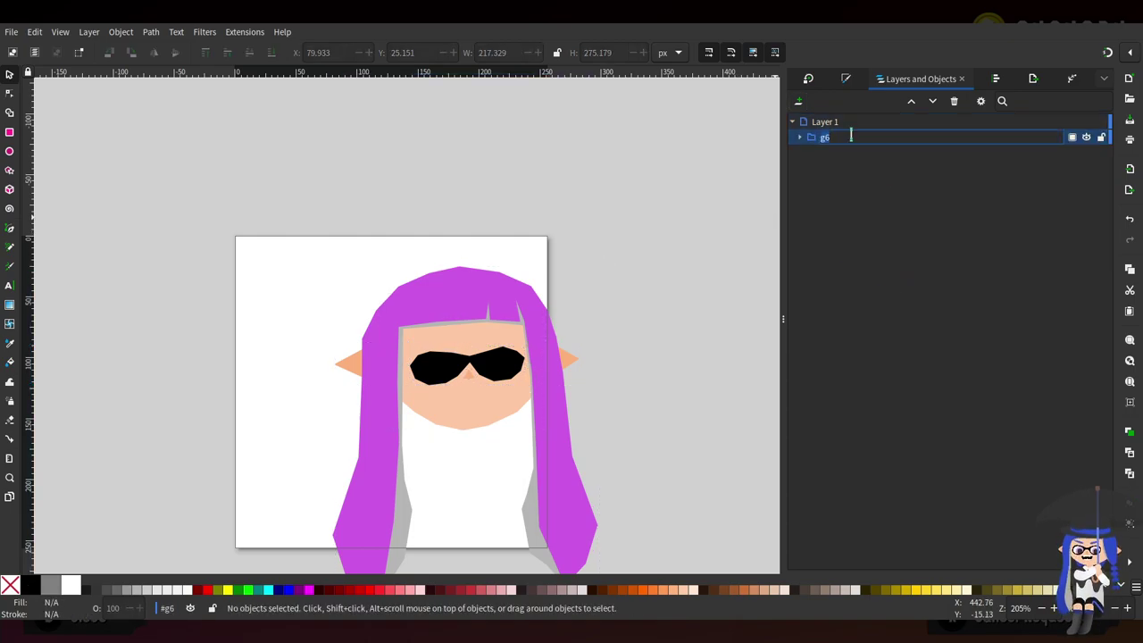
type("head")
key("Return")
Rotate the head group slightly clockwise and move it to about X 22, Y 22.7 px on the page
left_click(462, 312, "ctrl")
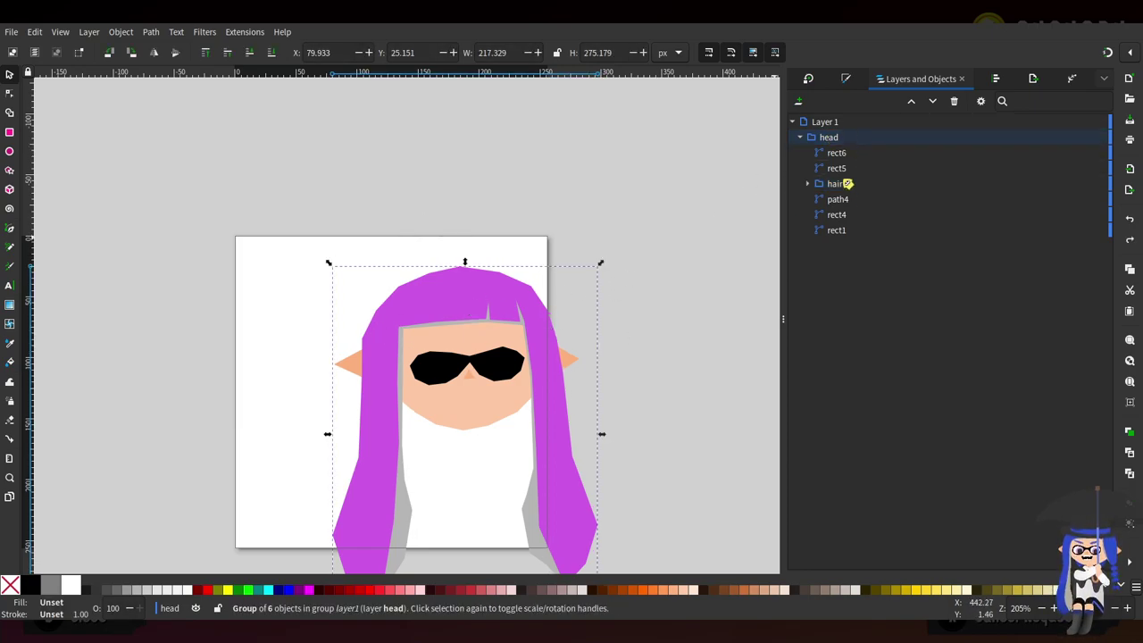
left_click(842, 143)
left_click(830, 183)
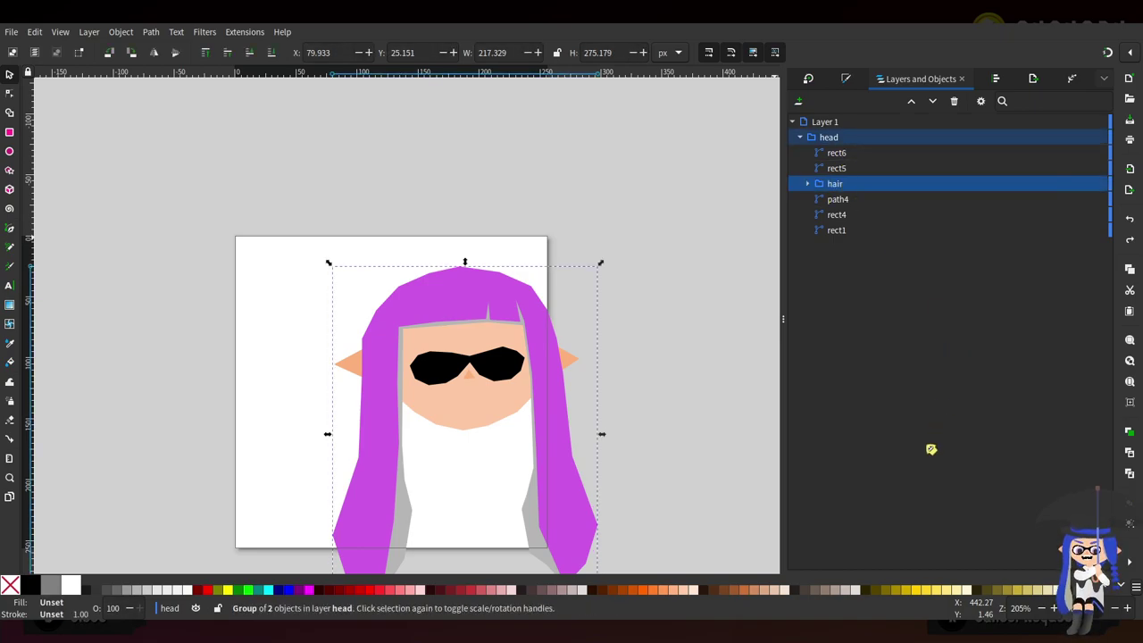
left_click(526, 309)
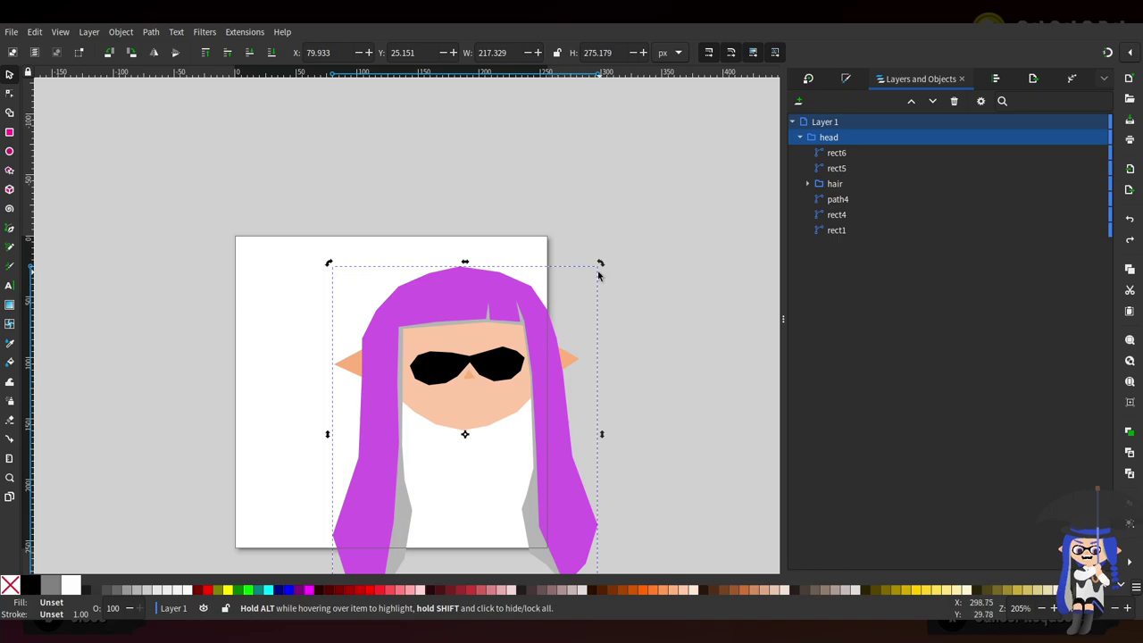
left_click(567, 359)
left_click_drag(532, 369, 468, 371)
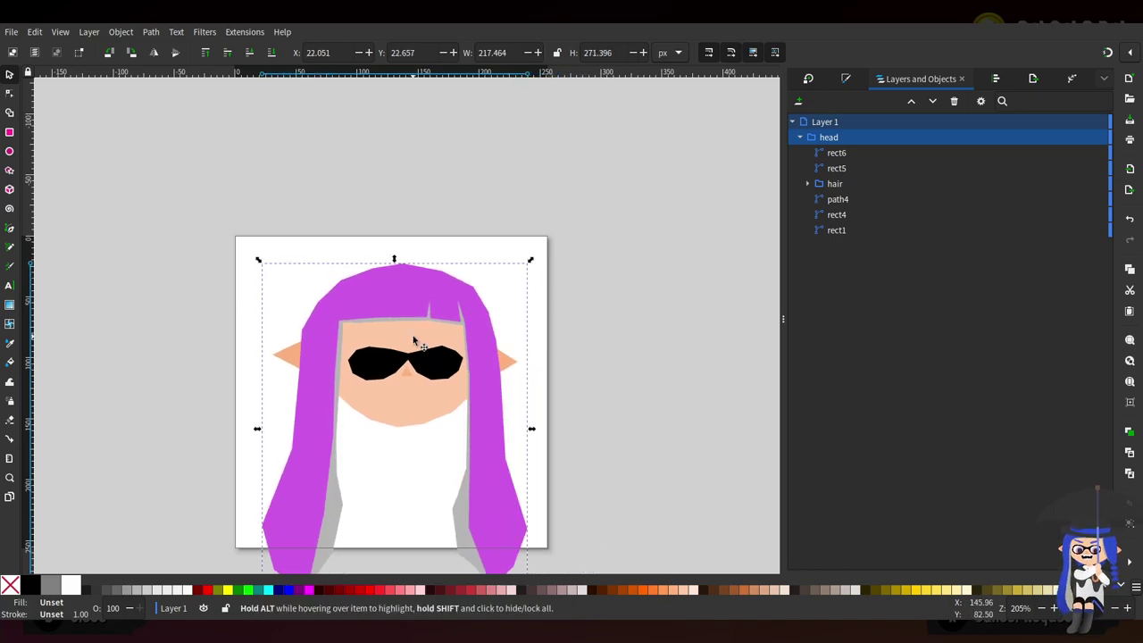
Reposition the sunglasses within the head group to about X 91, Y 91.3 px
scroll(413, 334, "up", 3, "ctrl")
double_click(474, 311)
left_click_drag(490, 323, 485, 327)
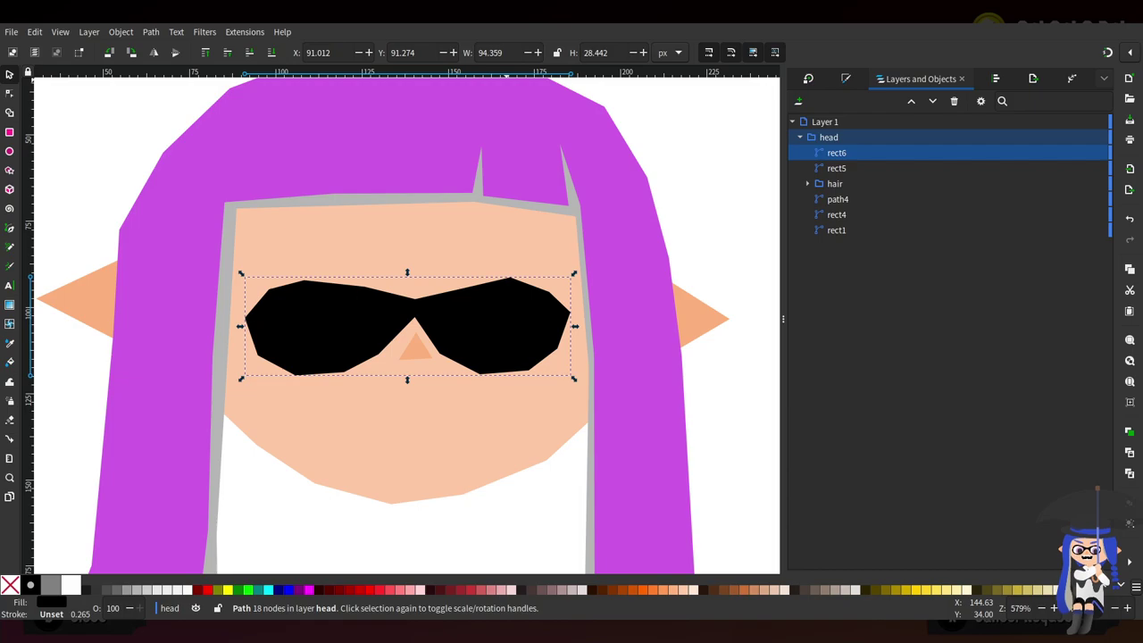
Raise the left lens's two upper nodes and the right lens's inner upper node slightly
left_click(9, 93)
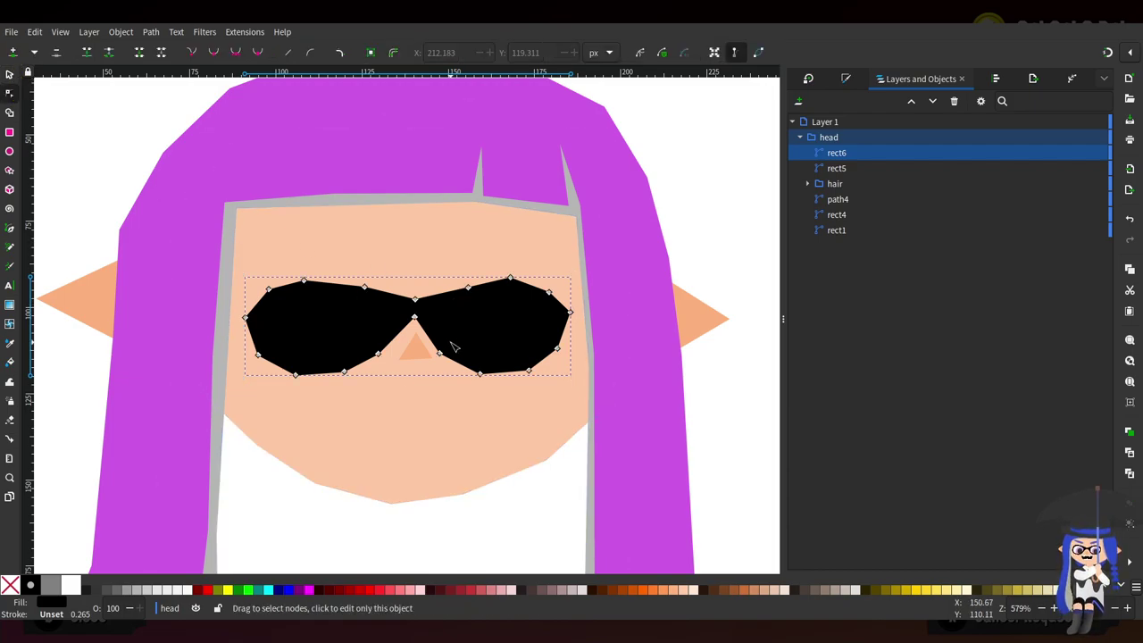
left_click_drag(363, 288, 303, 277)
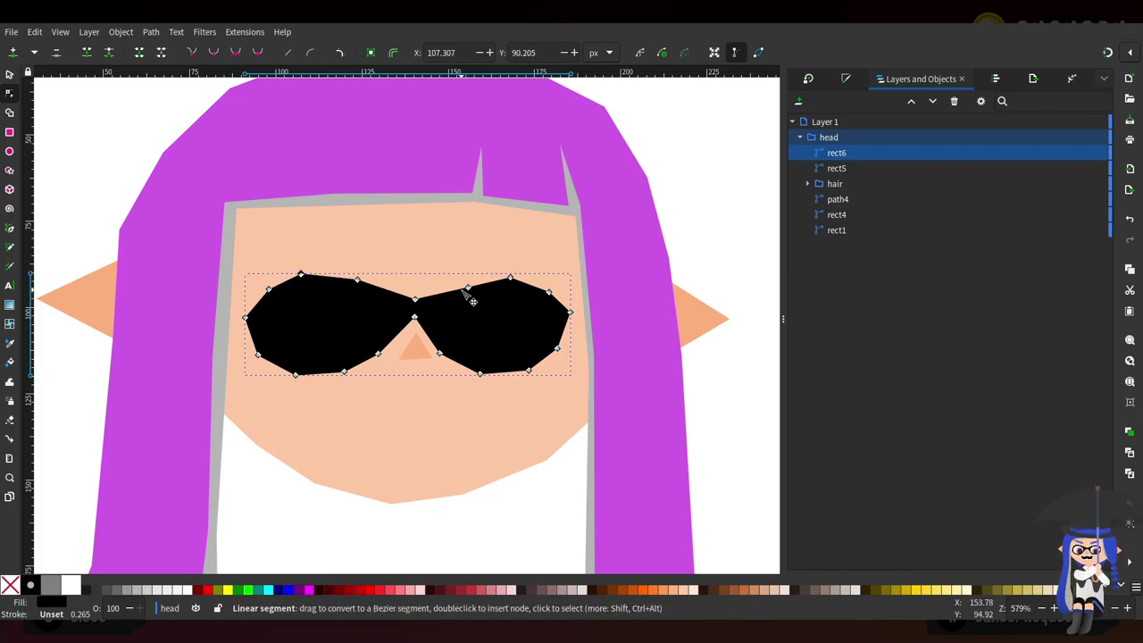
left_click_drag(467, 287, 461, 281)
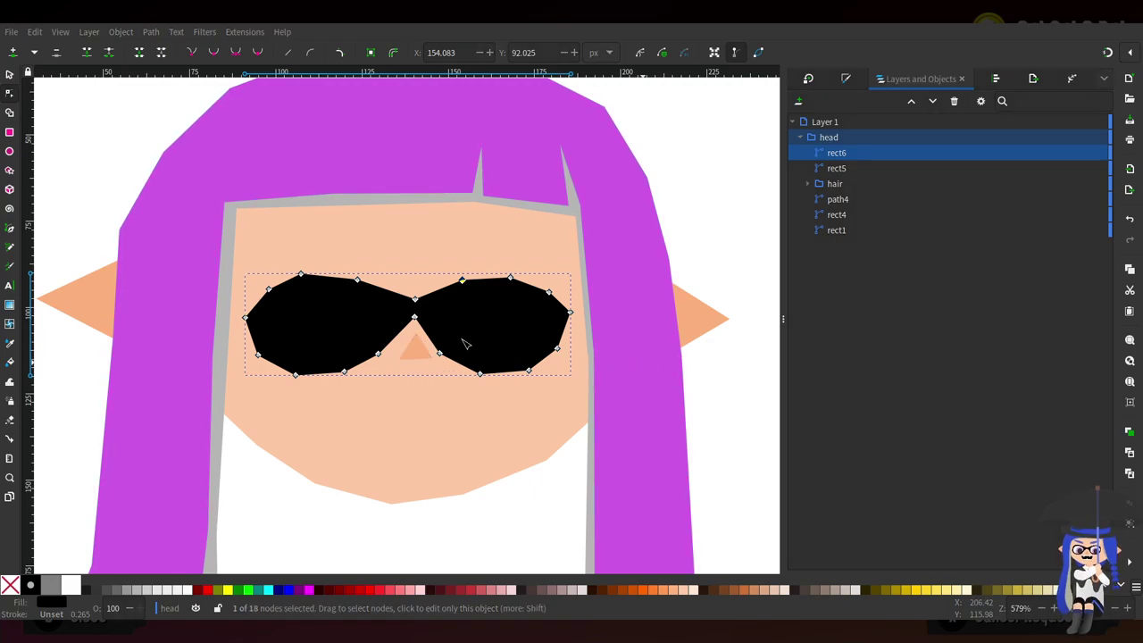
Add a node on each side of the sunglasses' nose notch and widen the notch toward the right lens
double_click(398, 330)
double_click(427, 338)
left_click_drag(427, 338, 450, 357)
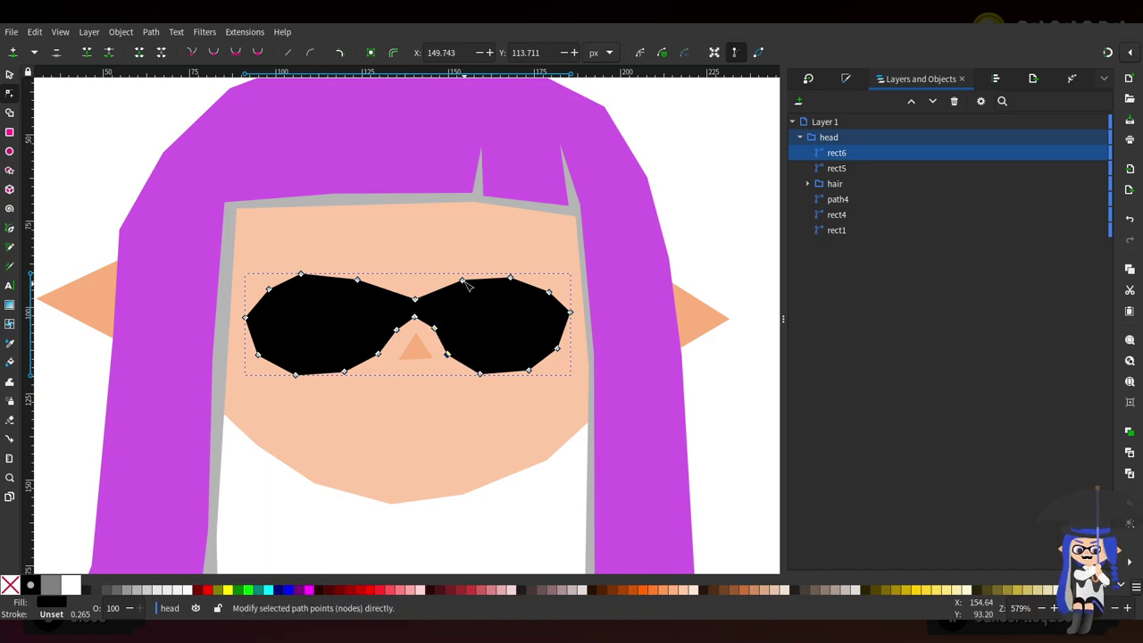
Raise the right lens's upper nodes and shift its outermost node to about X 185, Y 102.4 px
left_click_drag(462, 280, 515, 272)
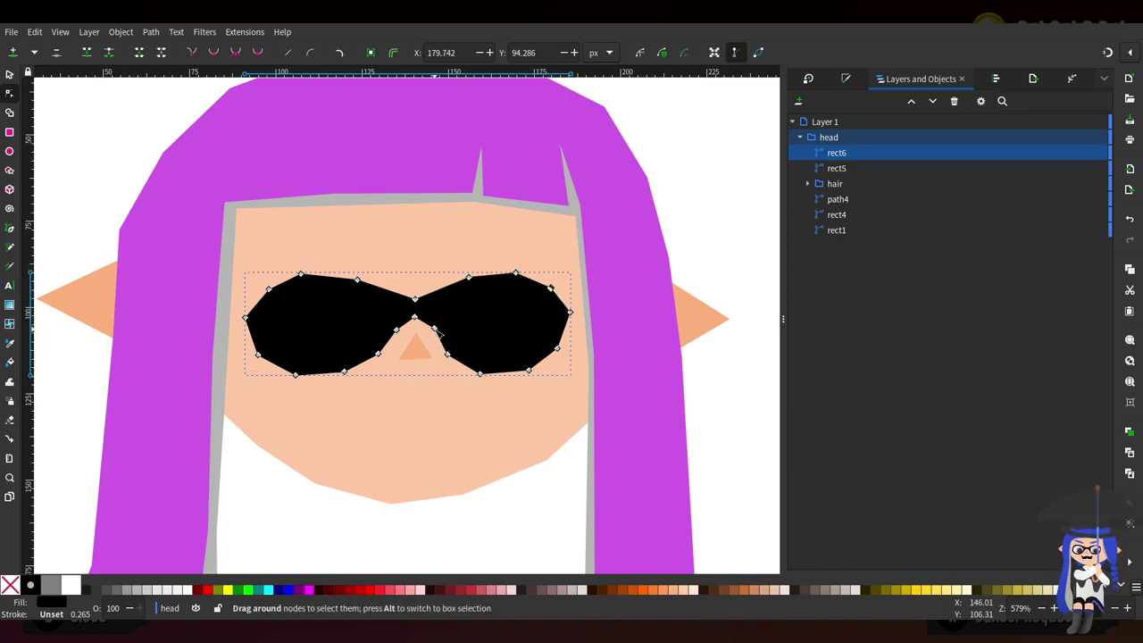
left_click(569, 314)
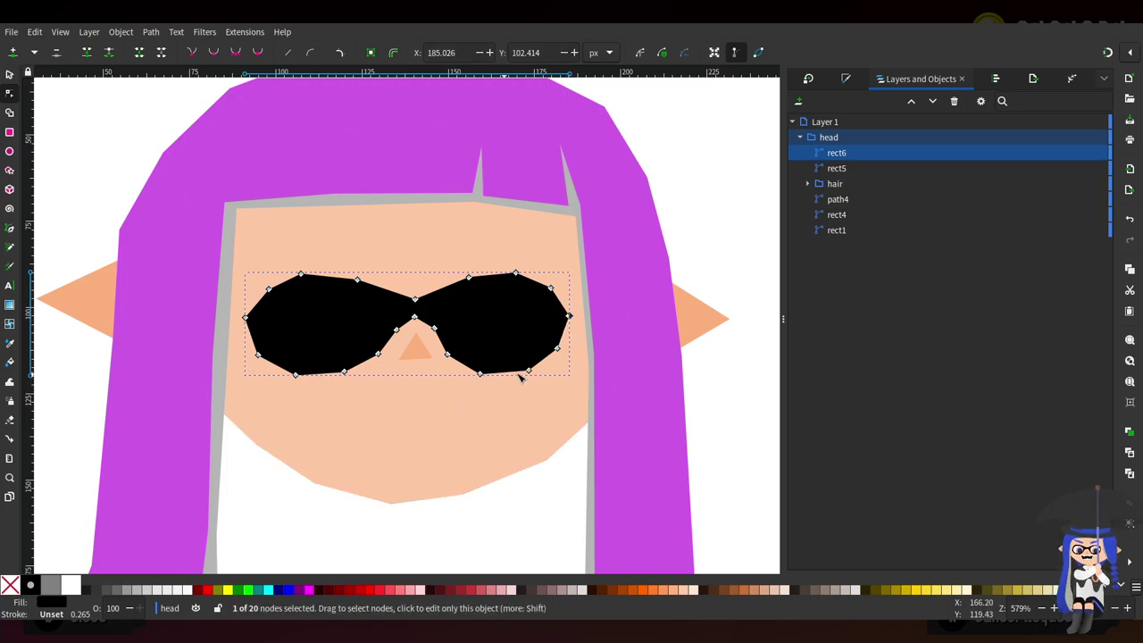
left_click_drag(458, 387, 544, 364)
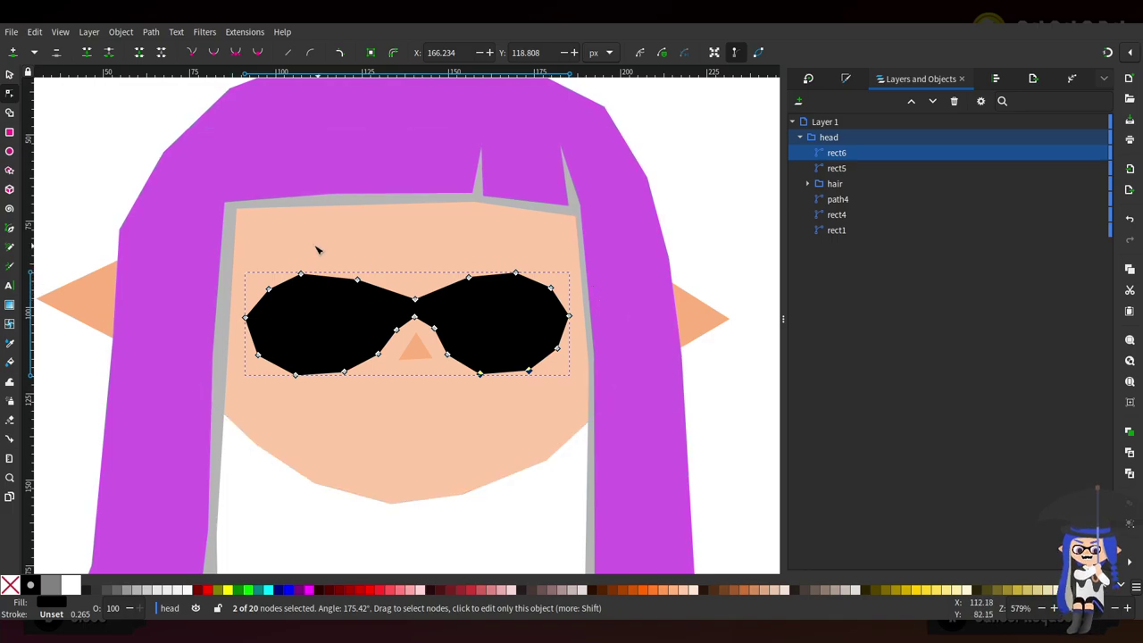
Raise the left lens's three upper nodes about 1 px and readjust the right lens's two upper nodes to match
left_click_drag(256, 243, 356, 276)
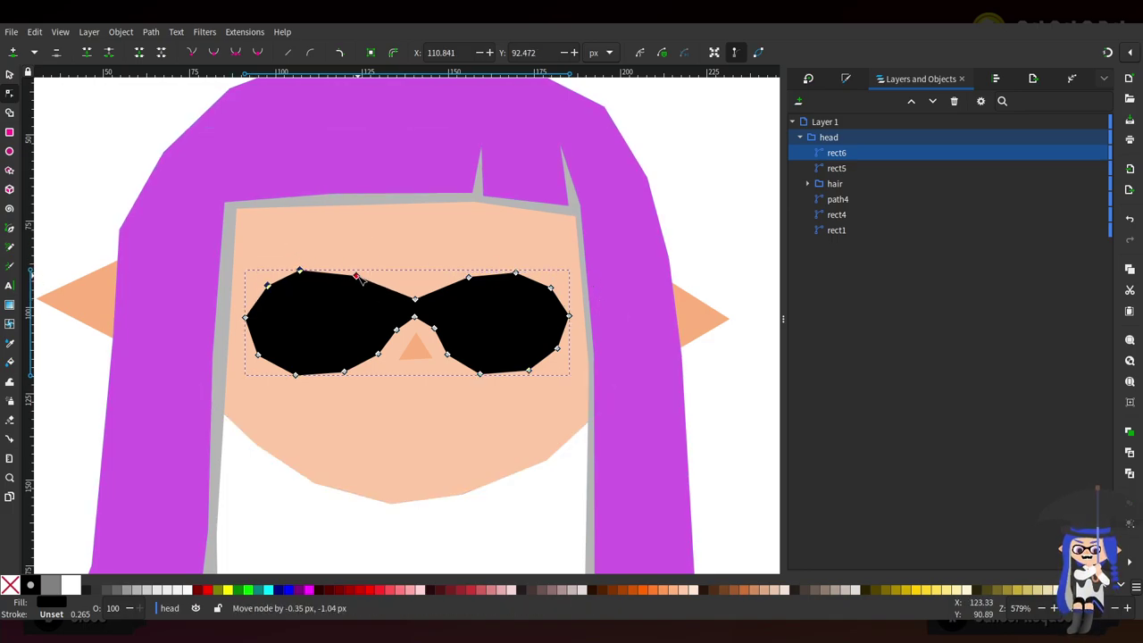
left_click_drag(437, 237, 571, 306)
left_click_drag(520, 276, 522, 274)
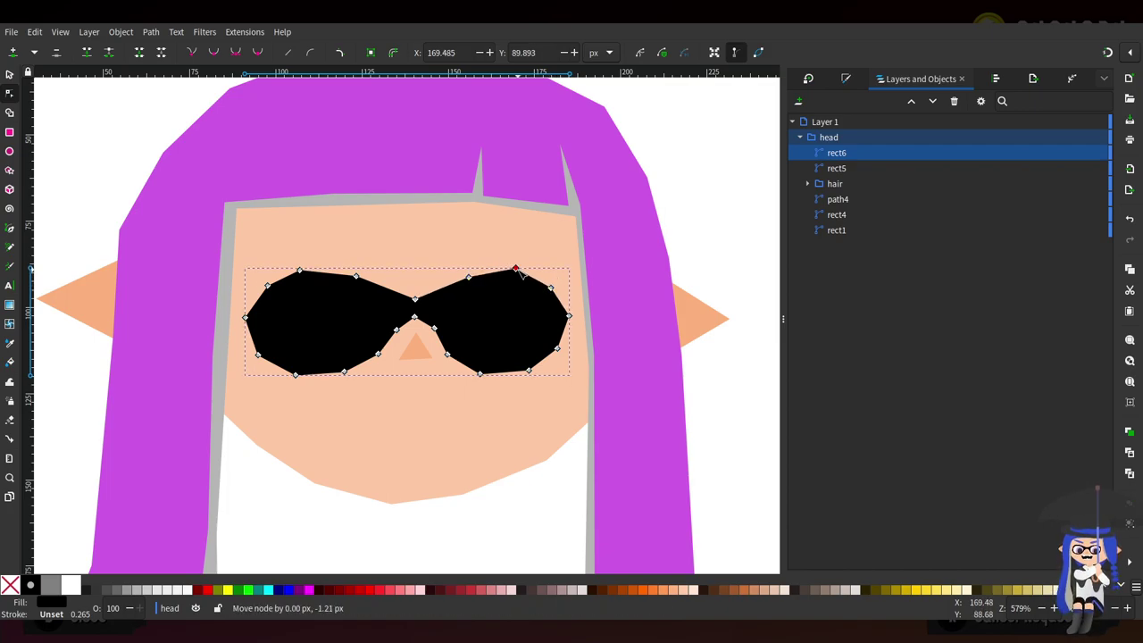
key("shift+Tab")
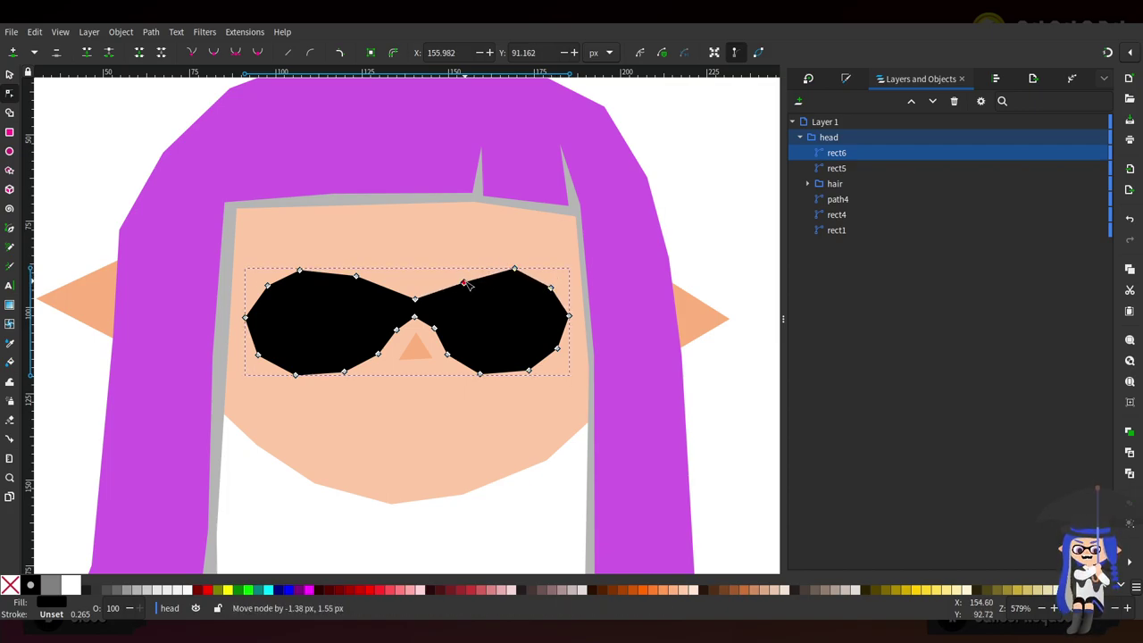
key("Tab")
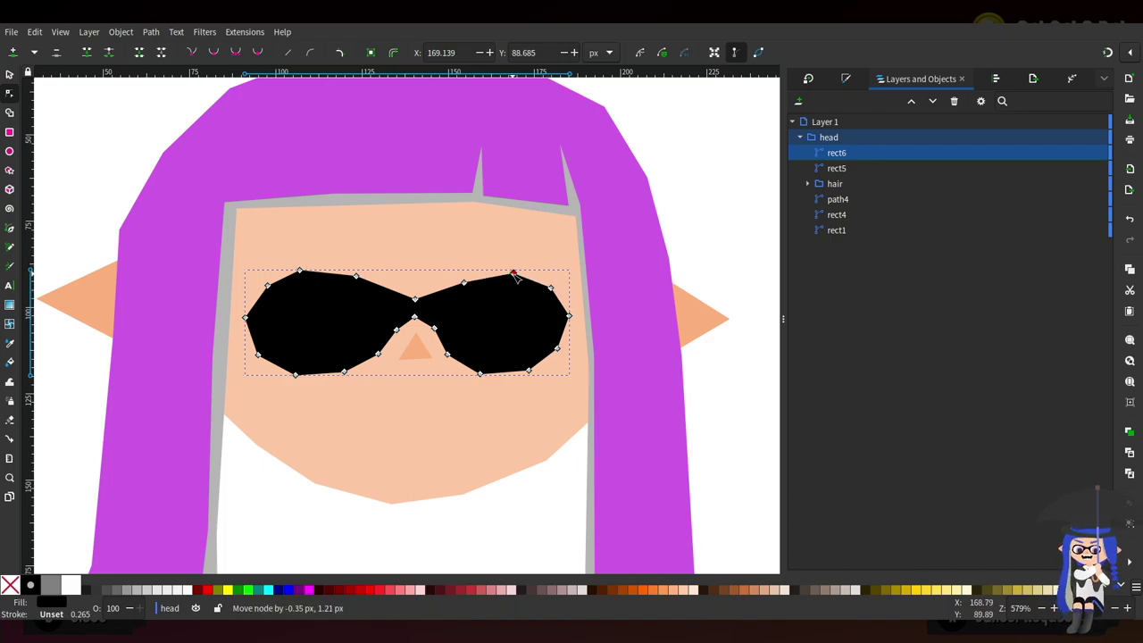
Widen the right lens slightly by moving its outermost node to about X 185.9, Y 102.4 px
left_click_drag(552, 288, 572, 316)
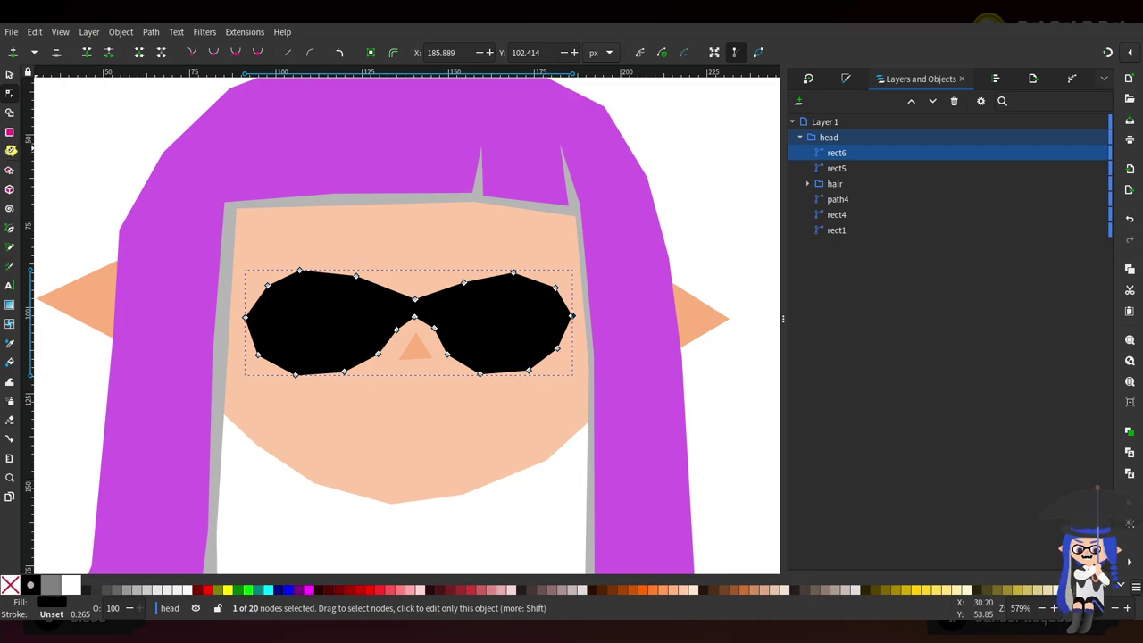
Draw a rectangle about 28.8 by 16.2 px inside the left lens and fill it white
left_click(10, 132)
left_click_drag(273, 293, 373, 349)
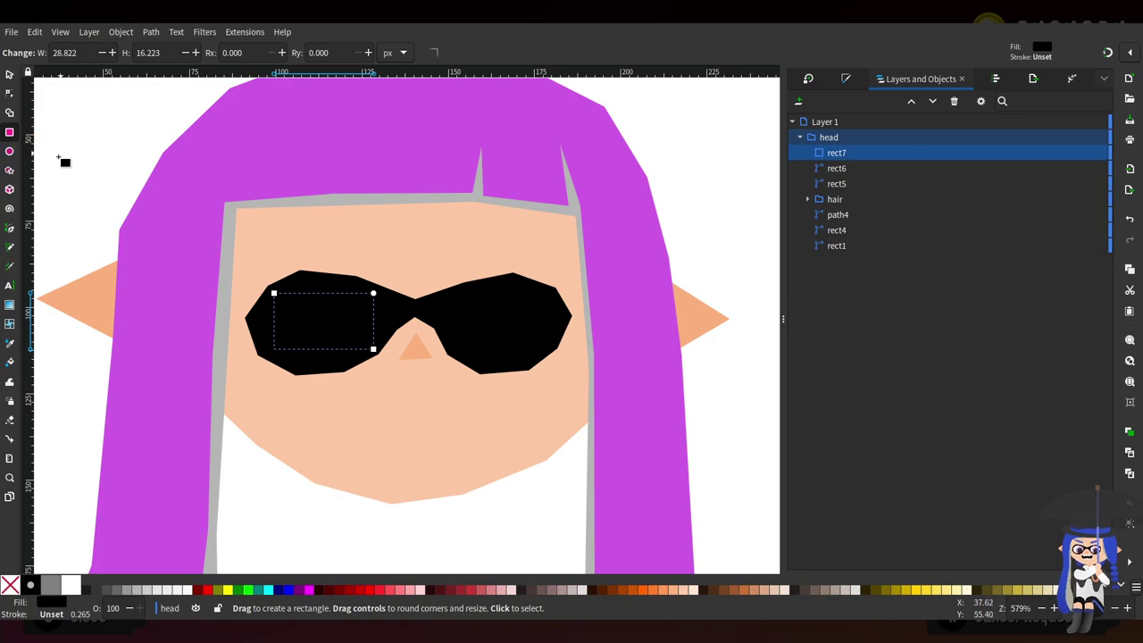
key("ctrl+shift+f")
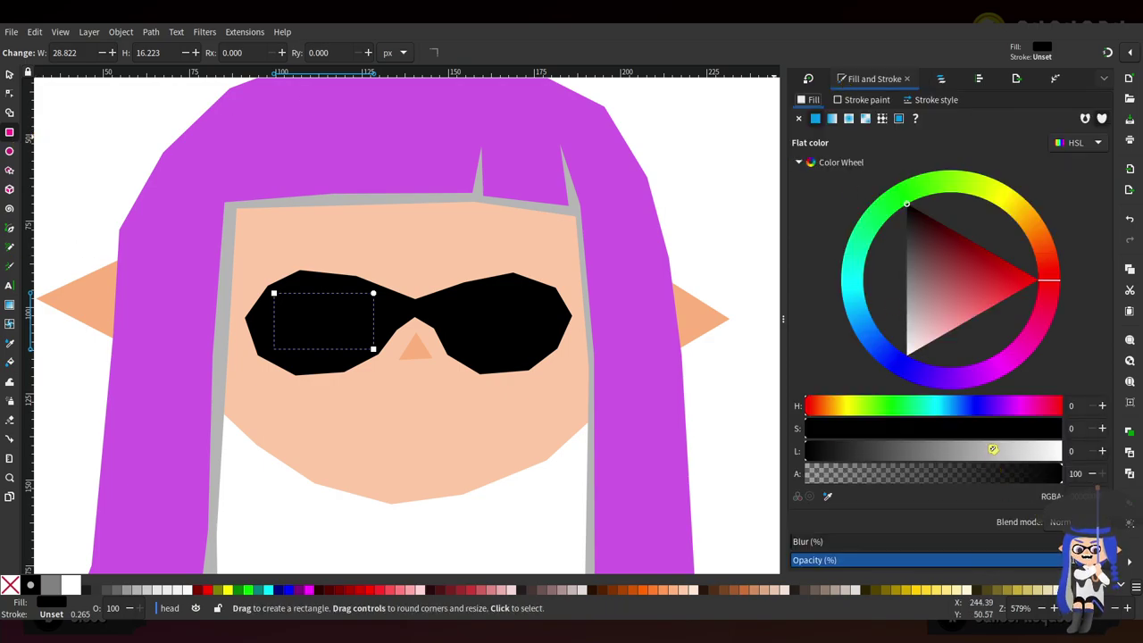
left_click_drag(992, 449, 1063, 449)
left_click(942, 79)
Convert the white rectangle to a path, add two nodes near its upper outer corner and shape its outer side to follow the left lens's outline
left_click(9, 91)
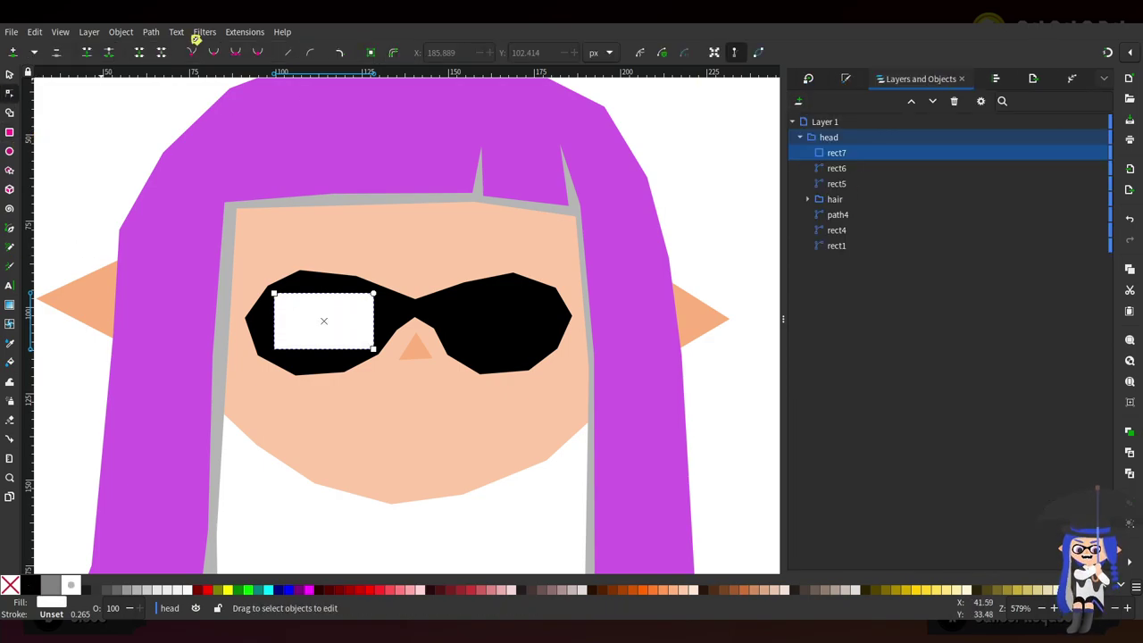
scroll(408, 327, "up", 2)
scroll(318, 301, "left", 4)
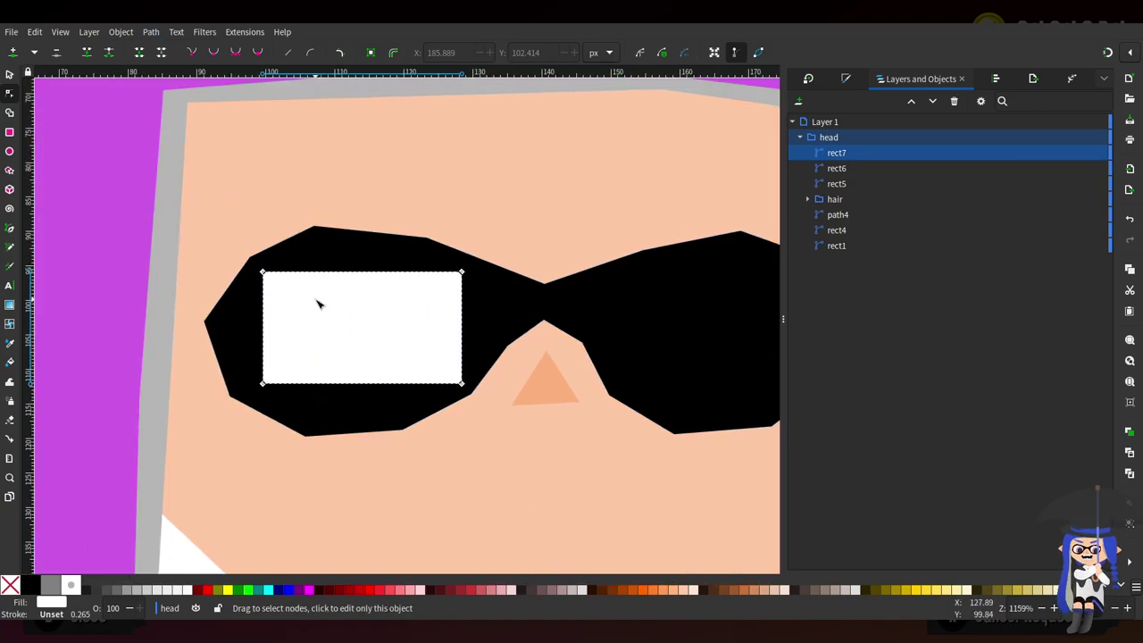
scroll(353, 330, "up", 1)
left_click_drag(227, 249, 176, 320)
double_click(287, 249)
double_click(226, 268)
left_click_drag(226, 409, 206, 412)
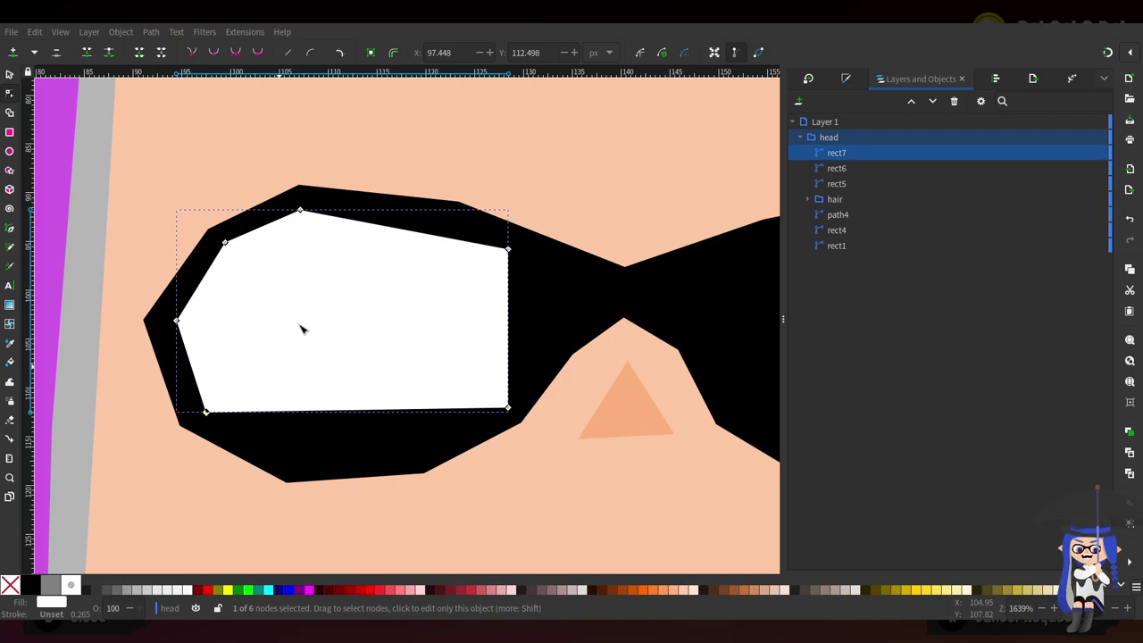
Add two nodes on the white shape's lower edge and pull them down to about Y 116.6 px, following the frame
scroll(345, 374, "down", 4)
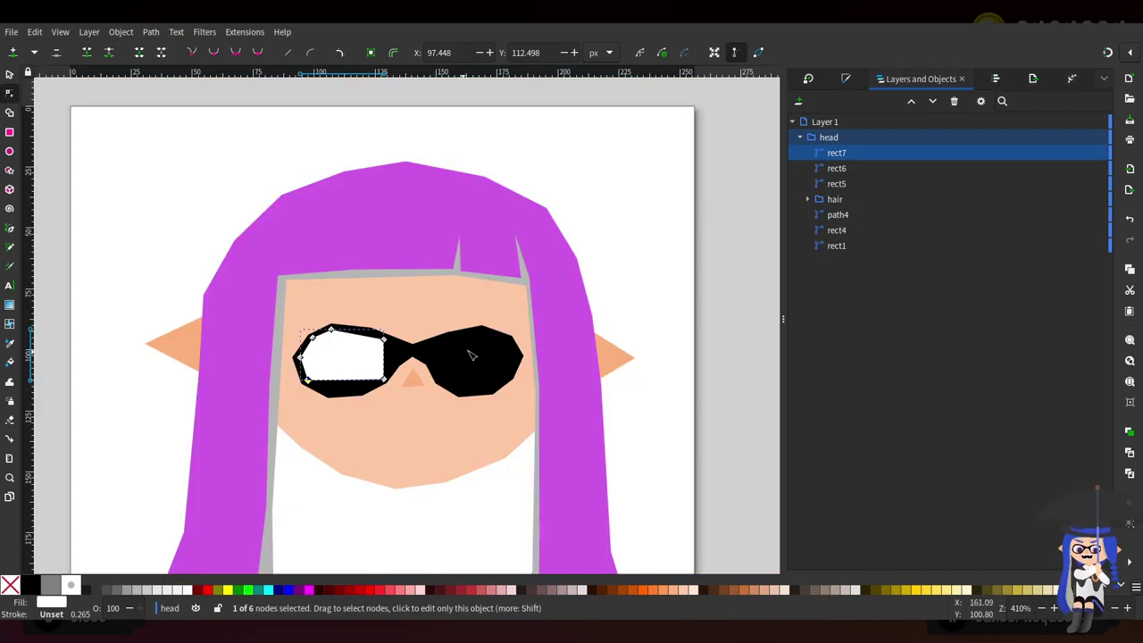
scroll(428, 377, "up", 3)
scroll(161, 388, "up", 2)
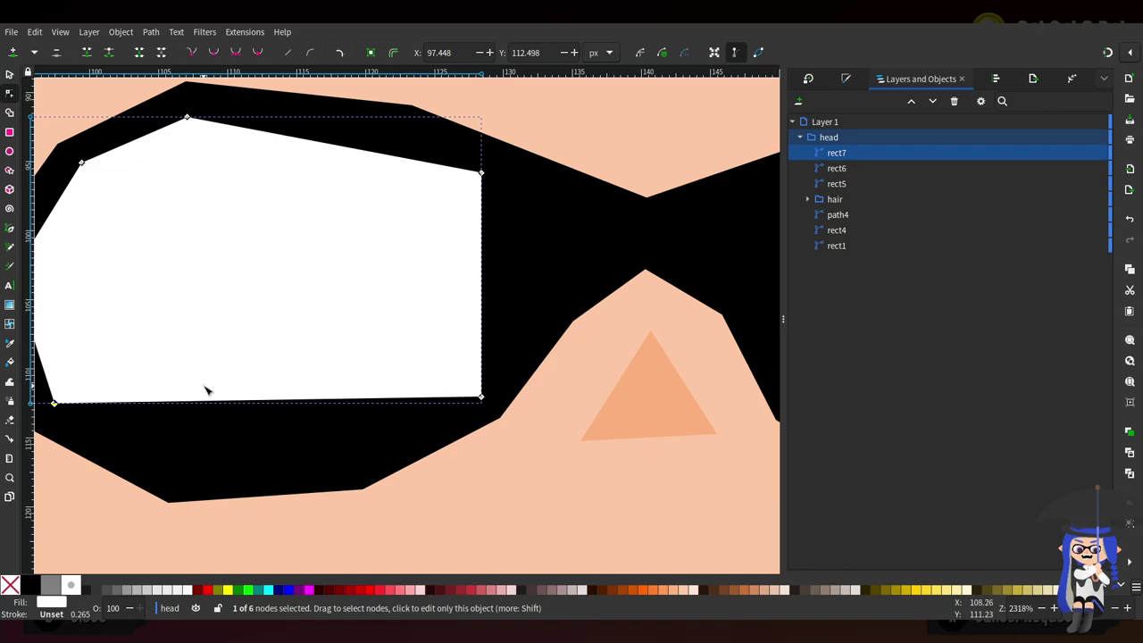
double_click(262, 402)
left_click_drag(262, 402, 316, 459)
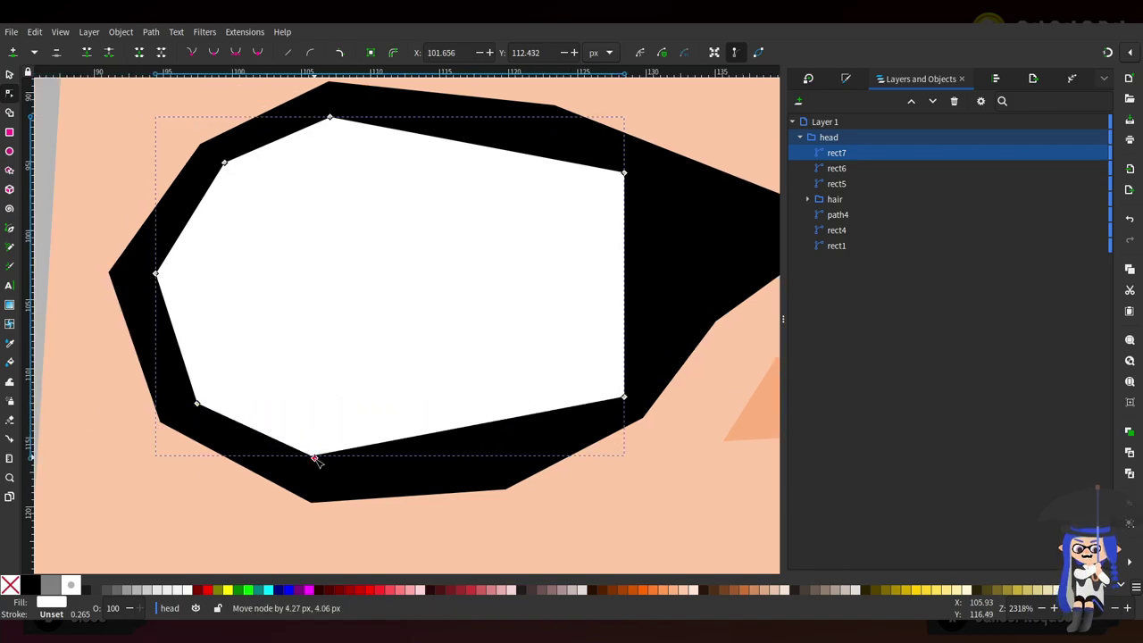
double_click(399, 453)
left_click_drag(399, 453, 403, 460)
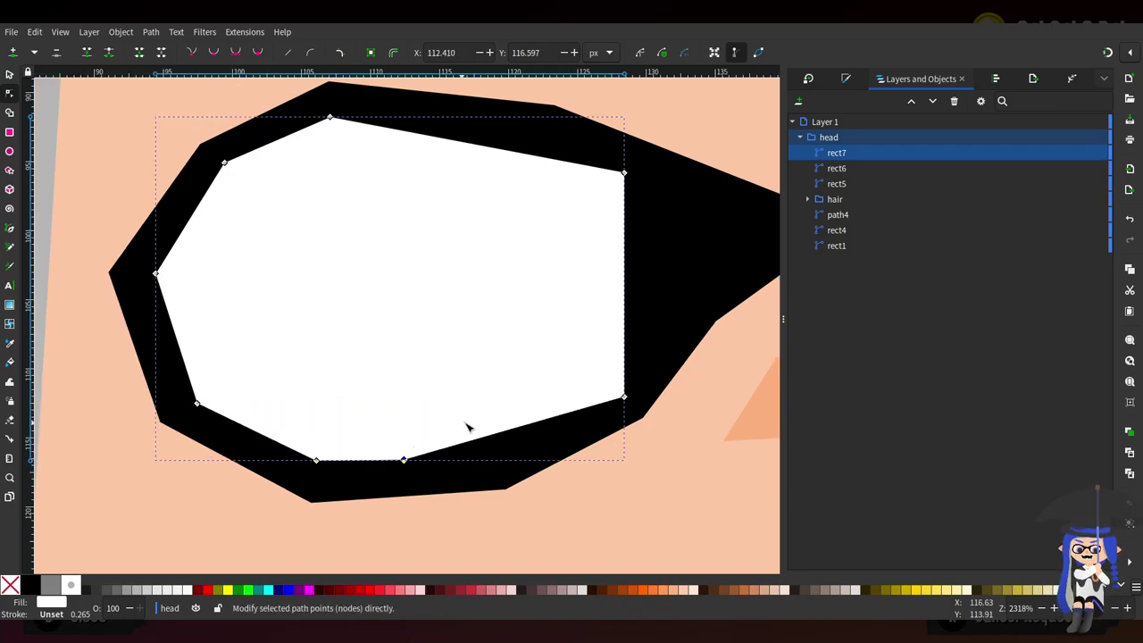
scroll(464, 391, "down", 2)
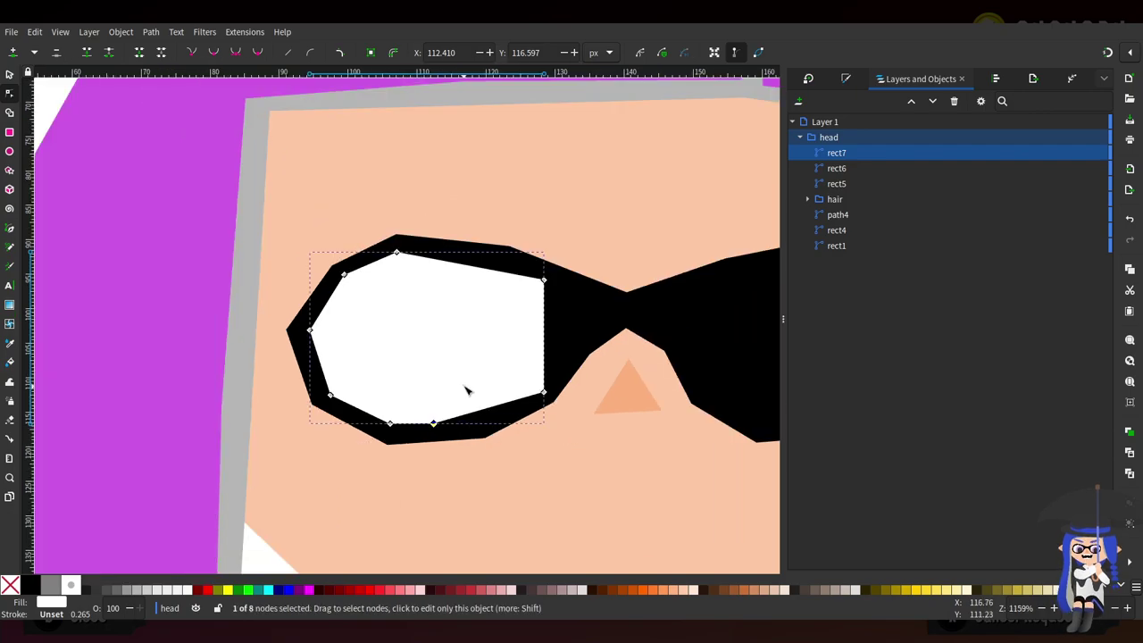
scroll(466, 387, "up", 1)
Select all nodes of the black sunglasses and insert a new node in the middle of every segment
left_click(627, 277)
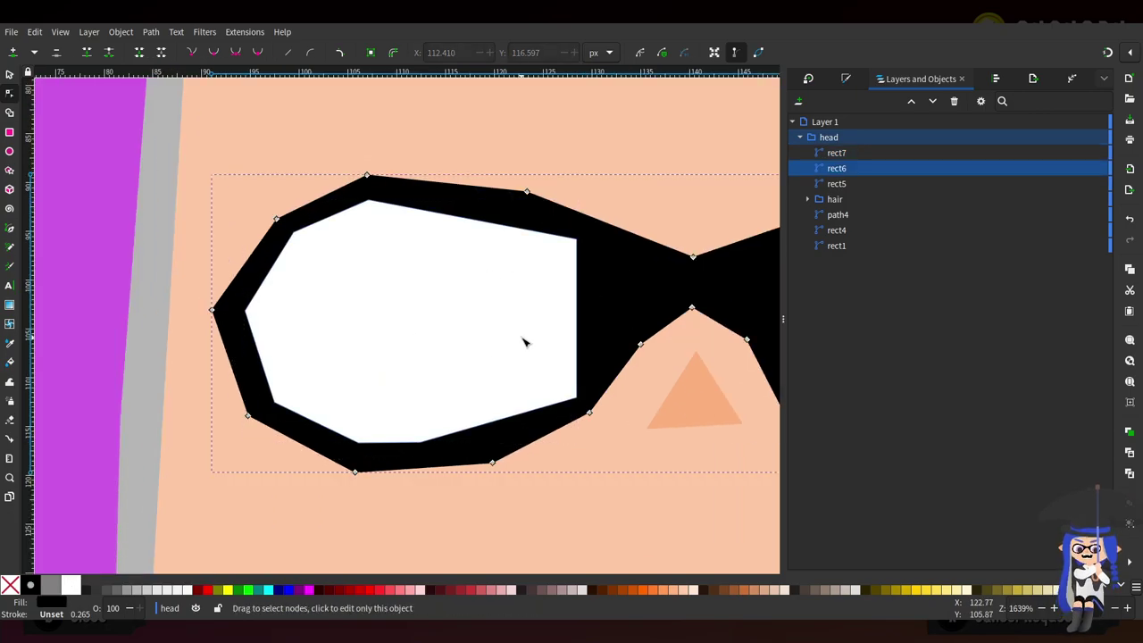
scroll(589, 253, "down", 3)
key("ctrl+a")
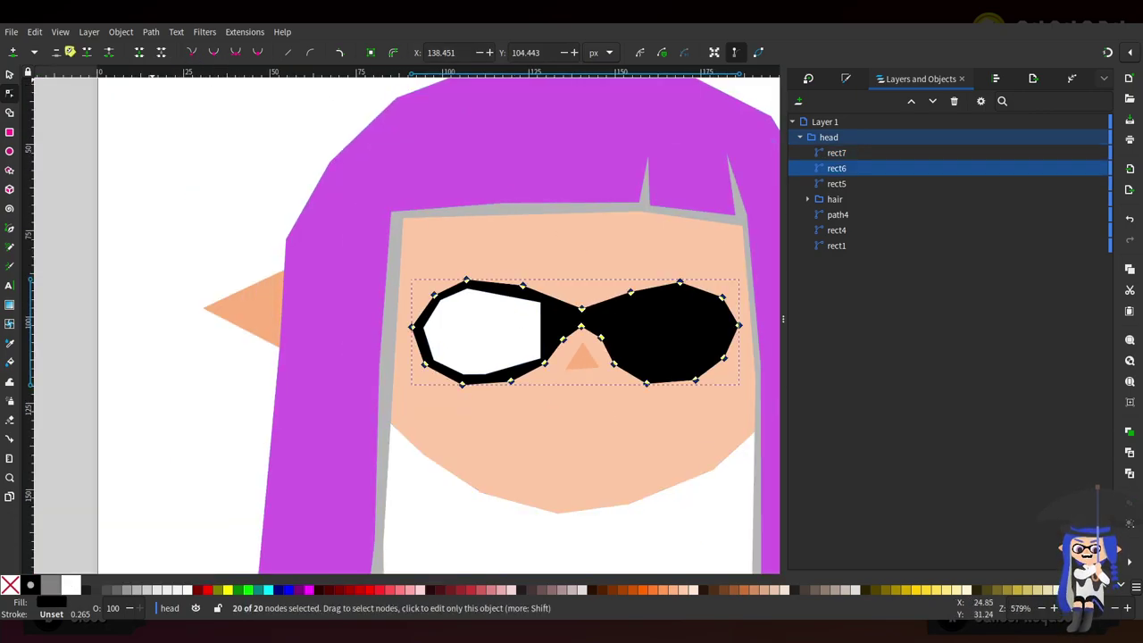
scroll(471, 309, "up", 3)
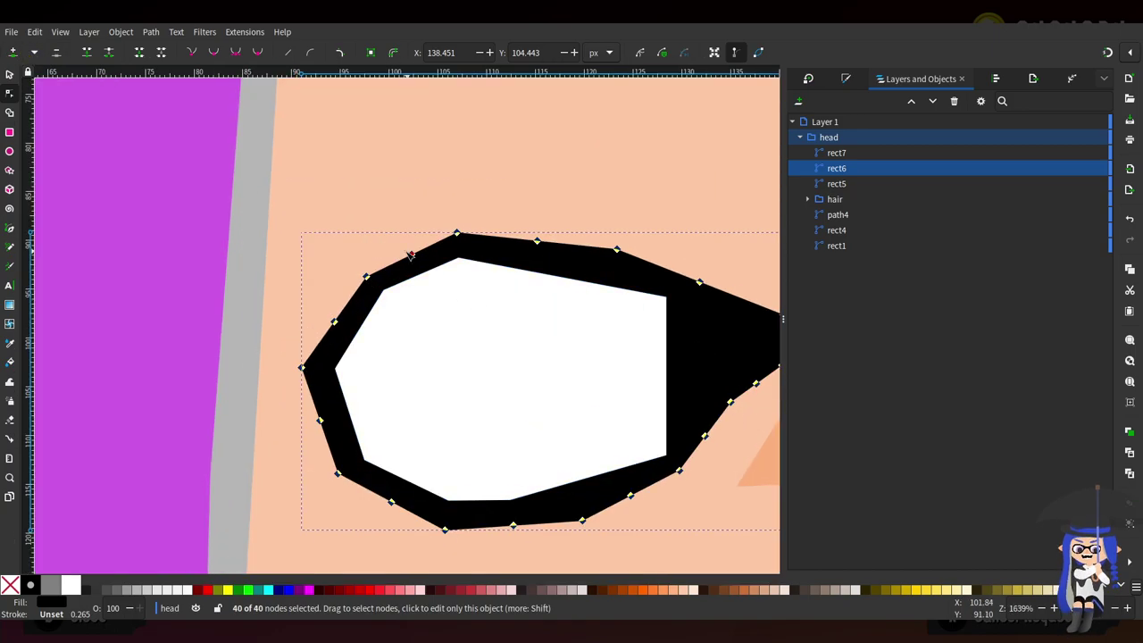
Pull the black left lens's new midpoint nodes outward around its outer and lower sides to round the outline
left_click_drag(412, 255, 408, 246)
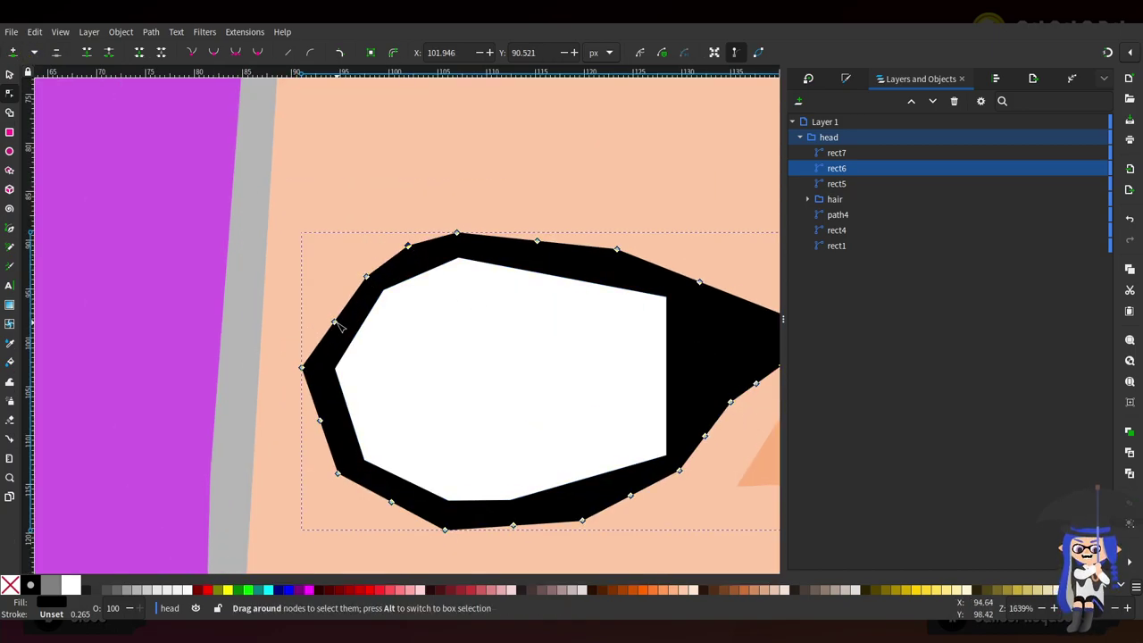
left_click_drag(336, 325, 330, 318)
left_click_drag(322, 422, 310, 428)
left_click_drag(391, 502, 388, 511)
left_click_drag(514, 527, 516, 529)
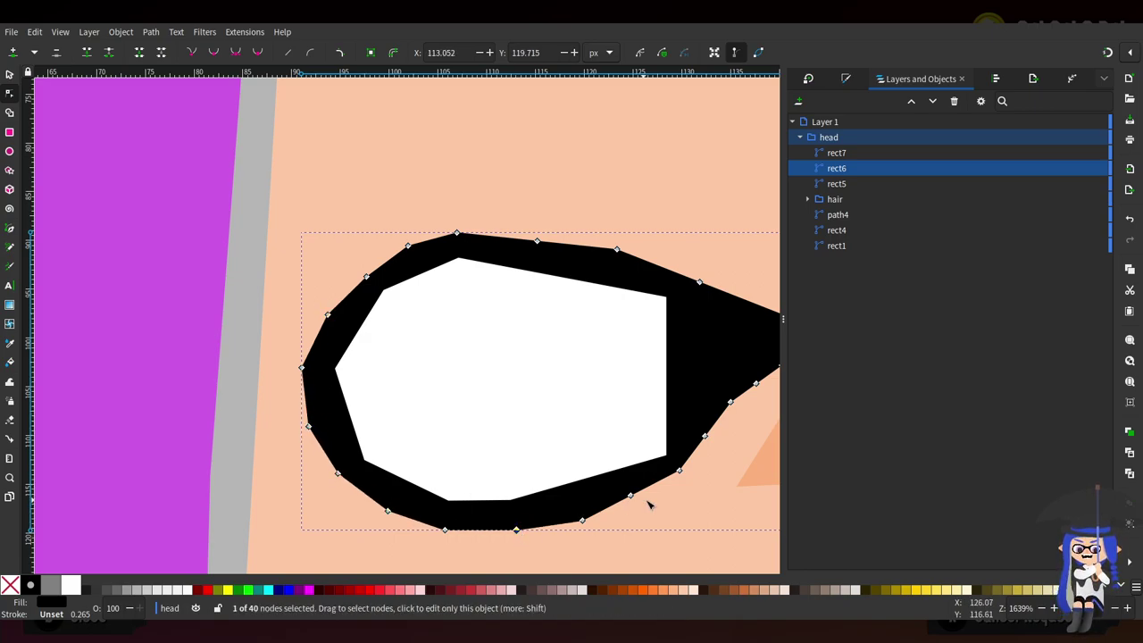
left_click_drag(631, 496, 635, 502)
scroll(648, 453, "right", 1)
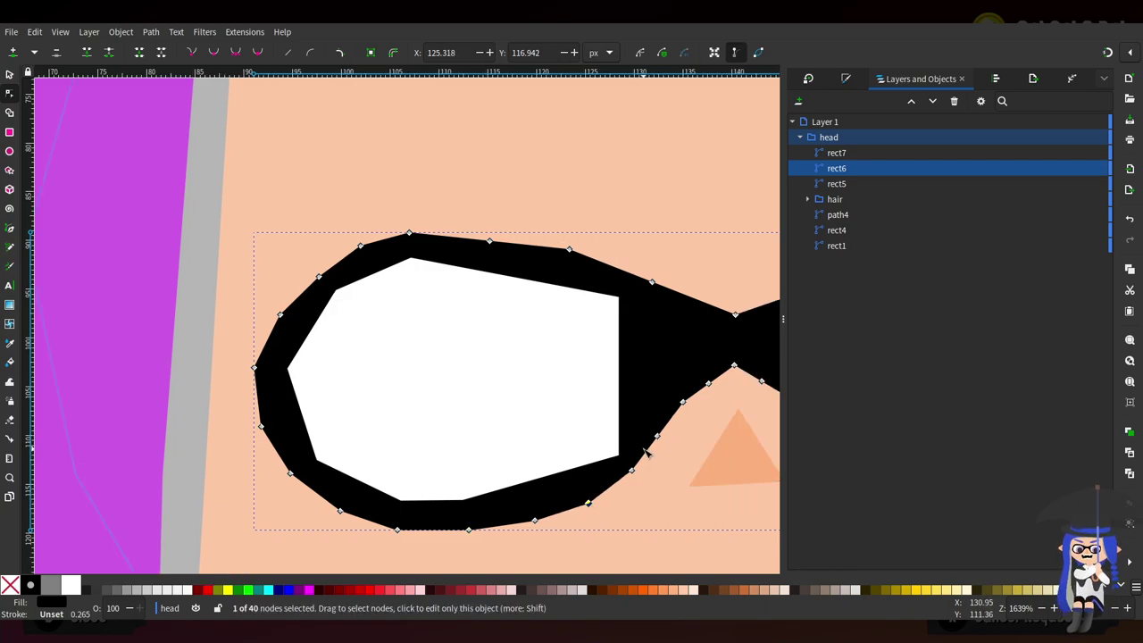
left_click(658, 437)
scroll(678, 406, "right", 4)
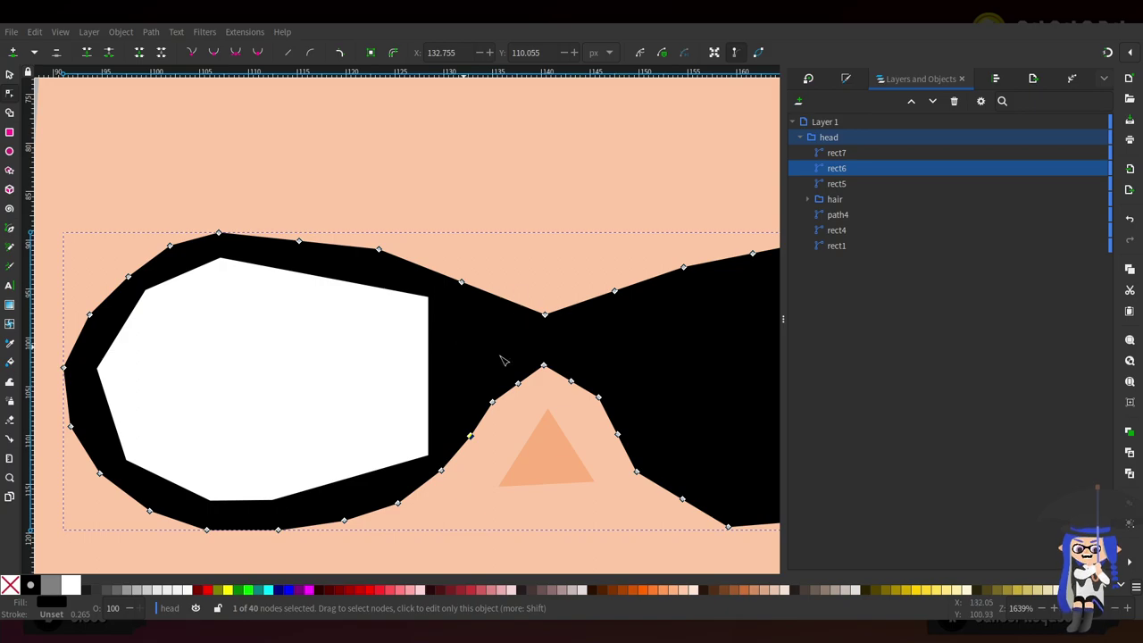
scroll(500, 360, "right", 5)
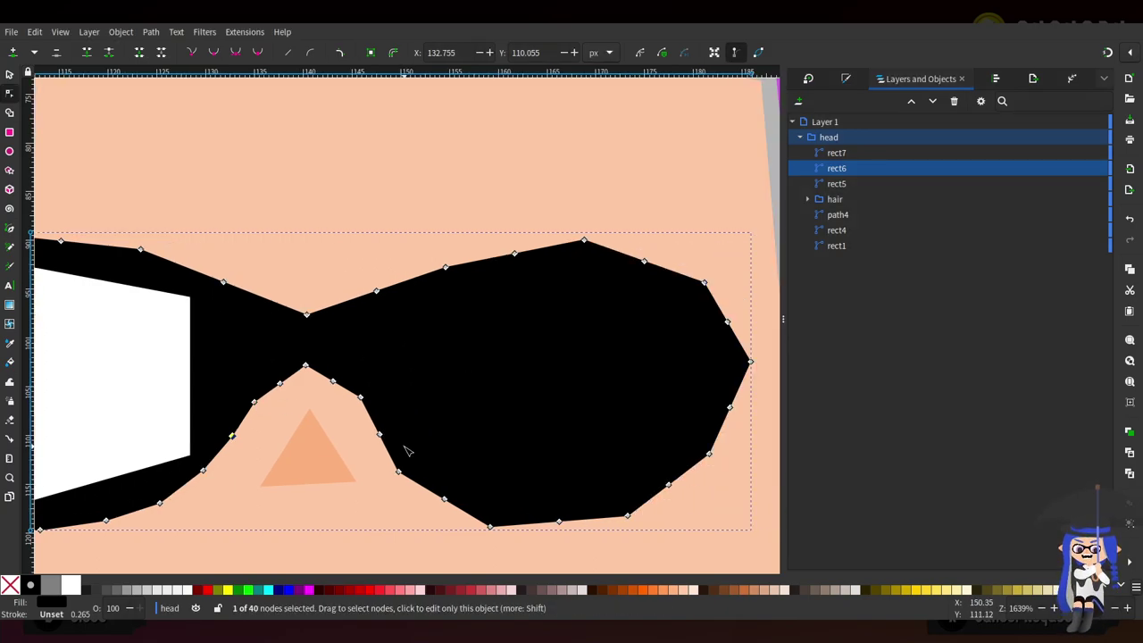
Add three nodes along the white lens shape's outer side and pull them outward to match the rounded black frame
scroll(237, 413, "left", 4)
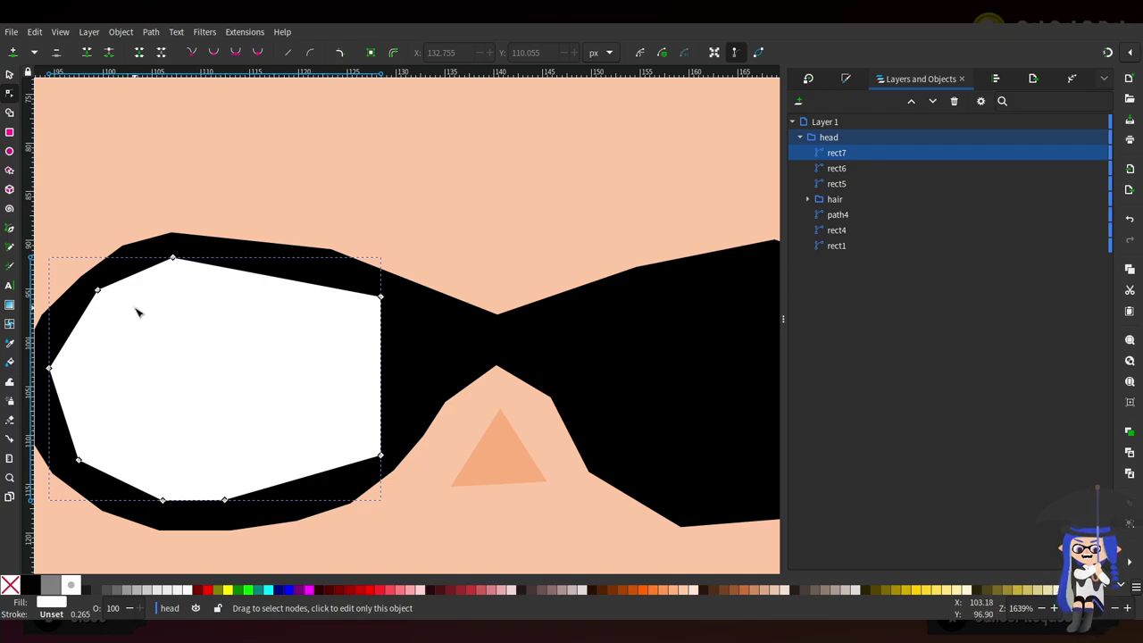
scroll(225, 340, "left", 4)
mouse_move(240, 290)
left_mouse_down()
mouse_move(250, 279)
mouse_move(206, 326)
left_mouse_up()
double_click(218, 330)
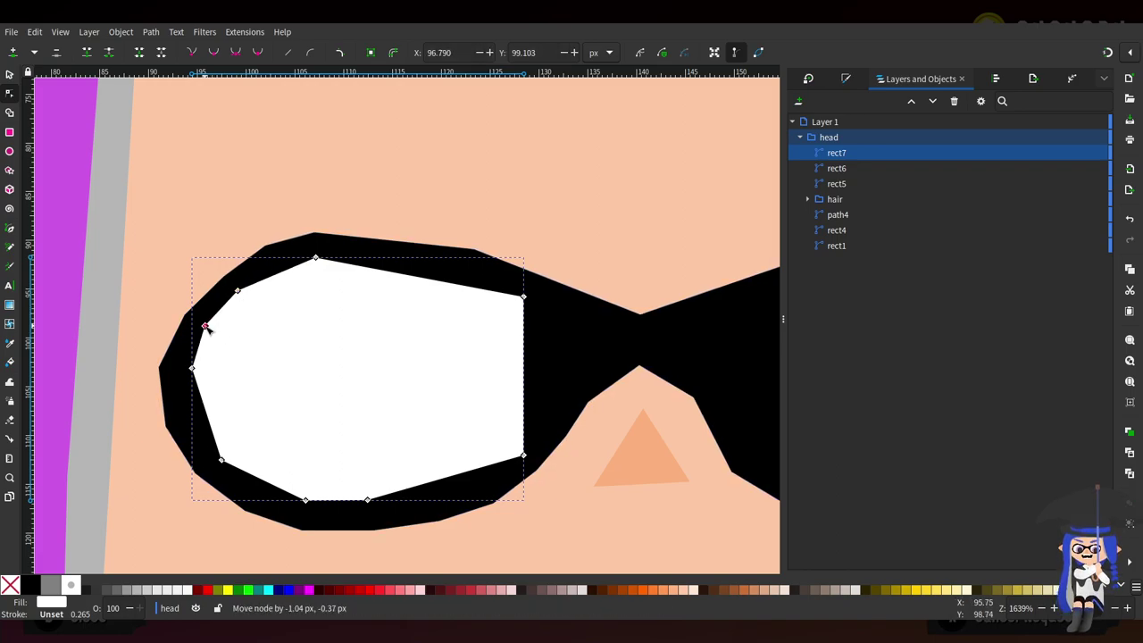
double_click(208, 417)
left_click_drag(208, 418, 198, 422)
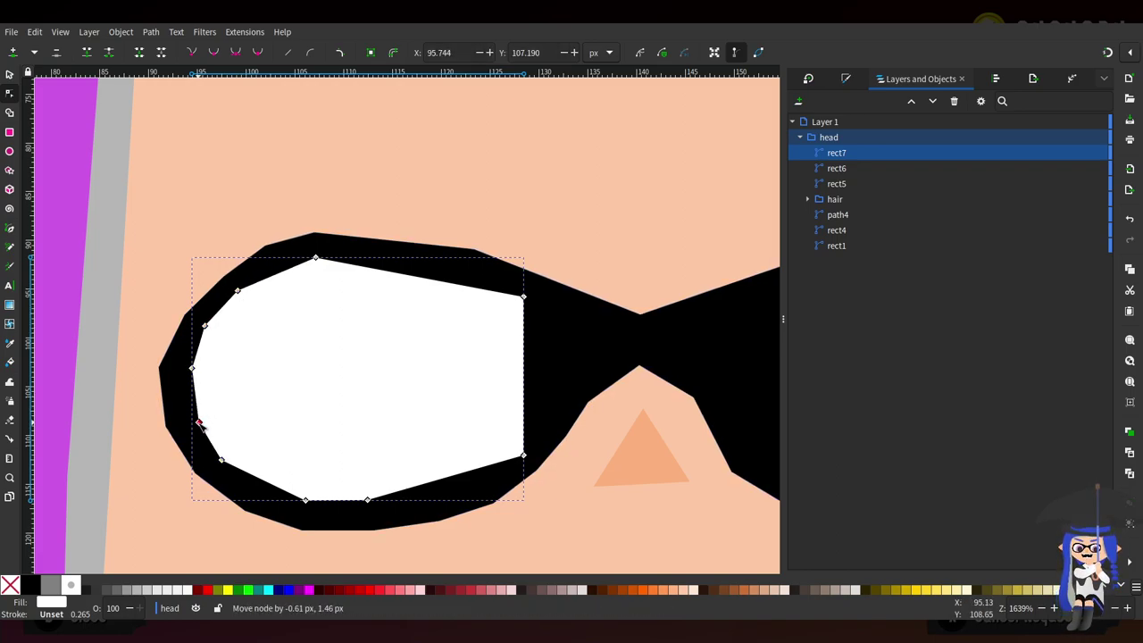
double_click(263, 482)
left_click_drag(262, 482, 253, 490)
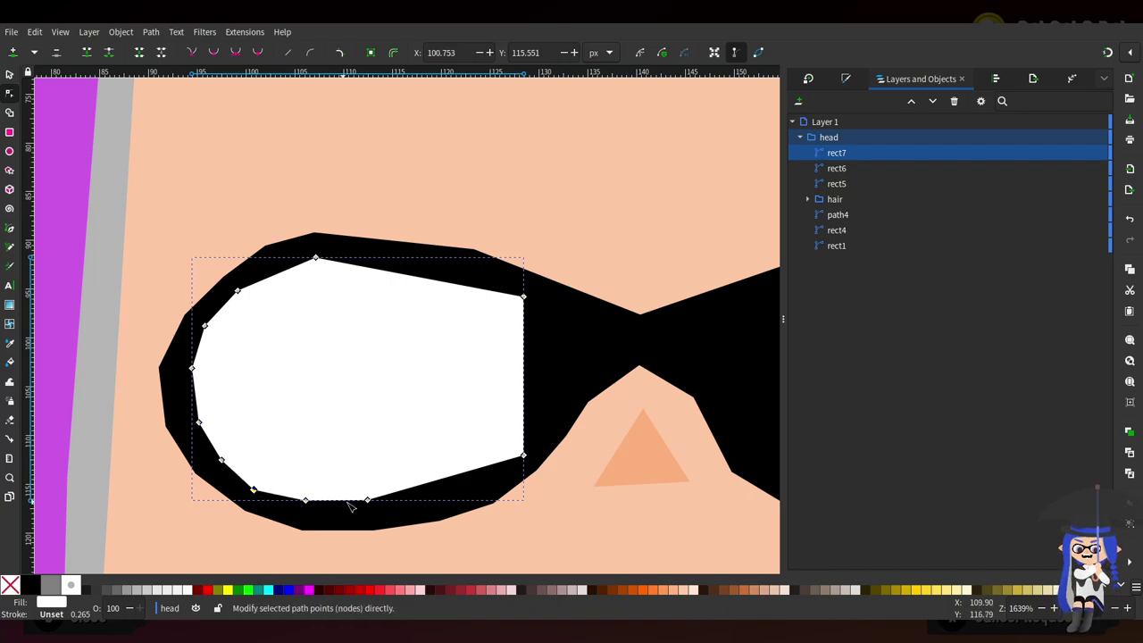
Lower the white lens shape's two bottom nodes and add two nodes to round its lower edge toward the nose
left_click_drag(373, 504, 375, 509)
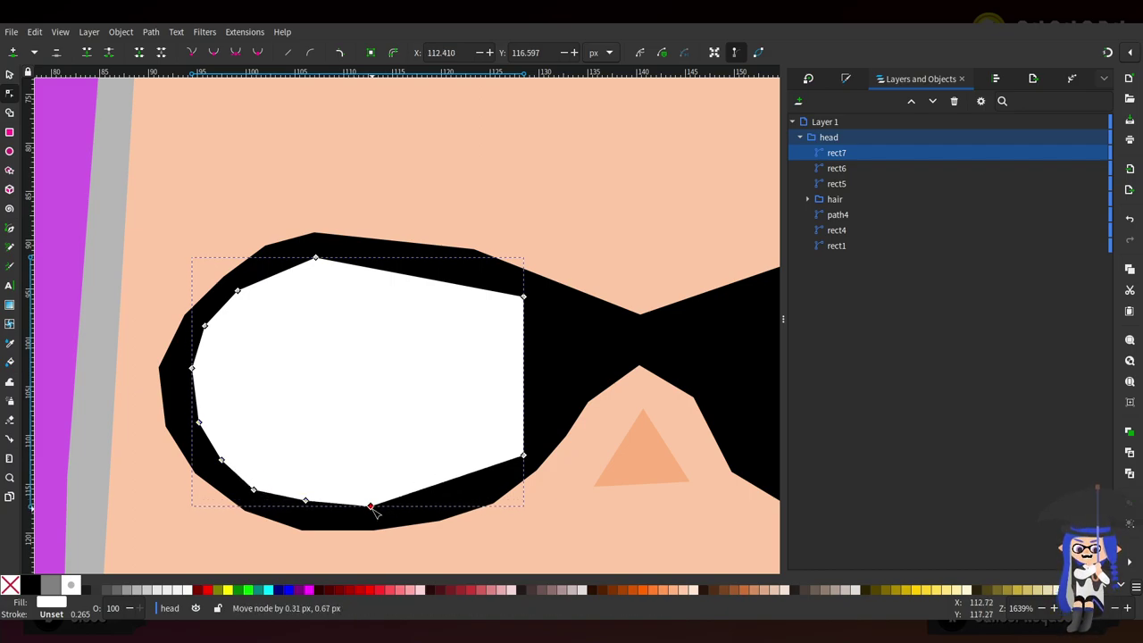
left_click_drag(305, 501, 307, 507)
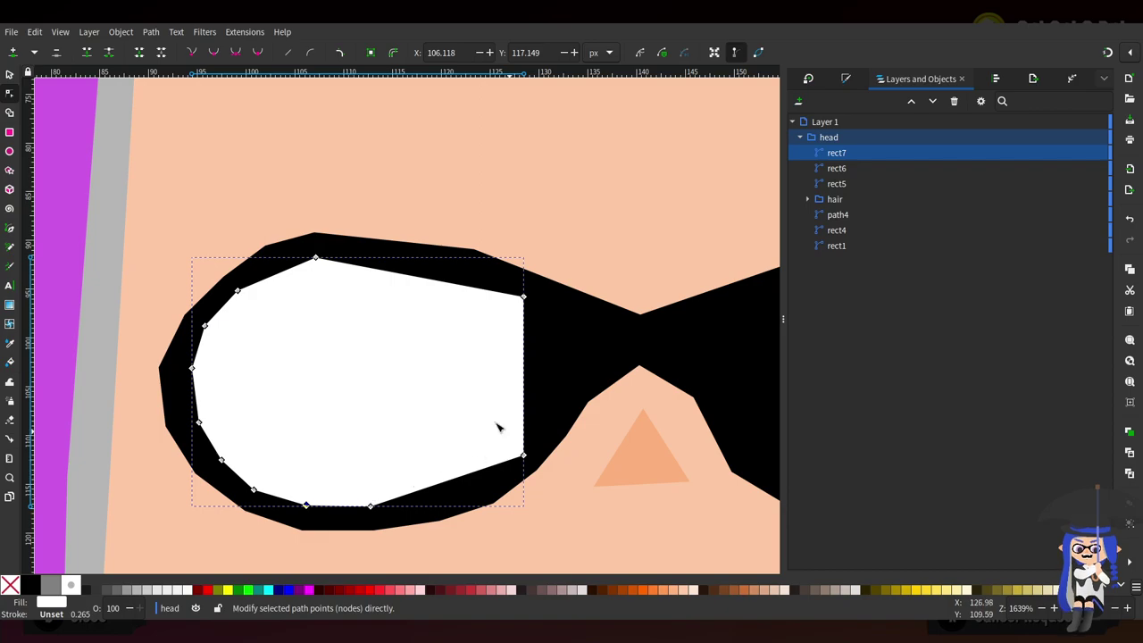
double_click(436, 485)
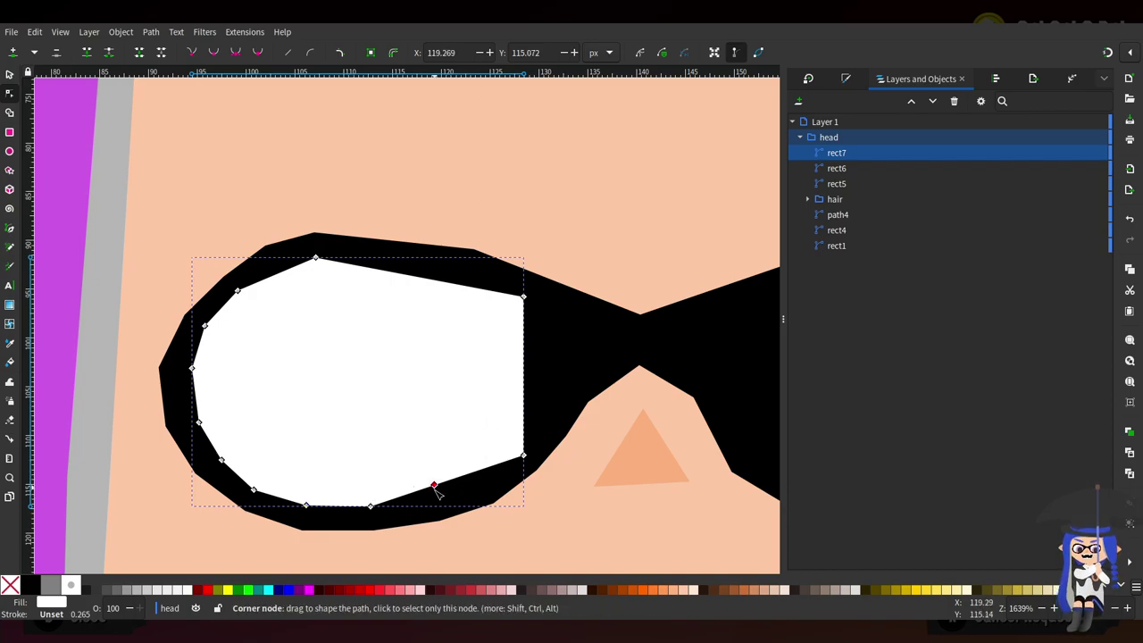
left_click_drag(436, 486, 437, 501)
mouse_move(523, 455)
left_mouse_down()
mouse_move(491, 479)
mouse_move(527, 456)
left_mouse_up()
double_click(498, 443)
Add two nodes on the white lens's inner edge and pull them to about X 131.5, Y 108.4 and X 133.5, Y 103.1 px
double_click(525, 399)
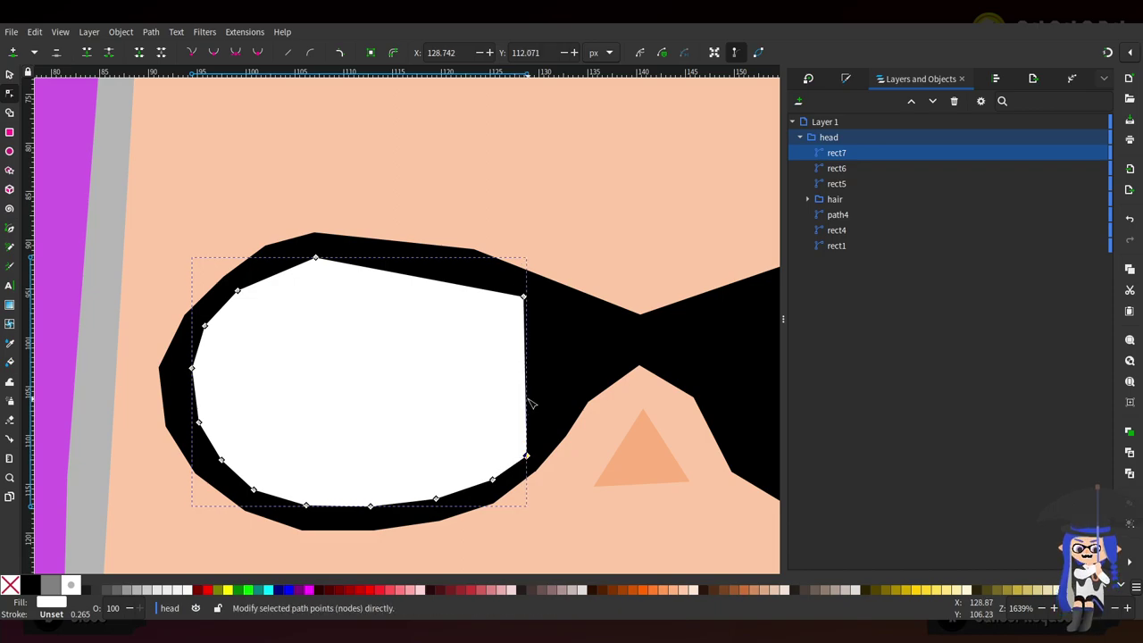
left_click_drag(527, 403, 555, 424)
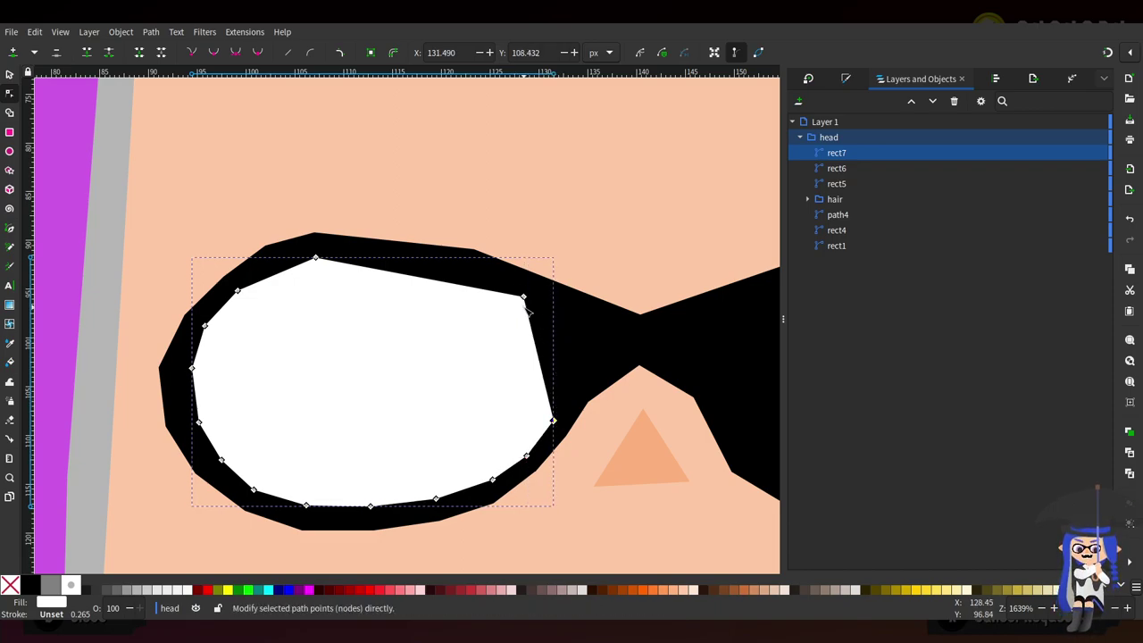
double_click(542, 371)
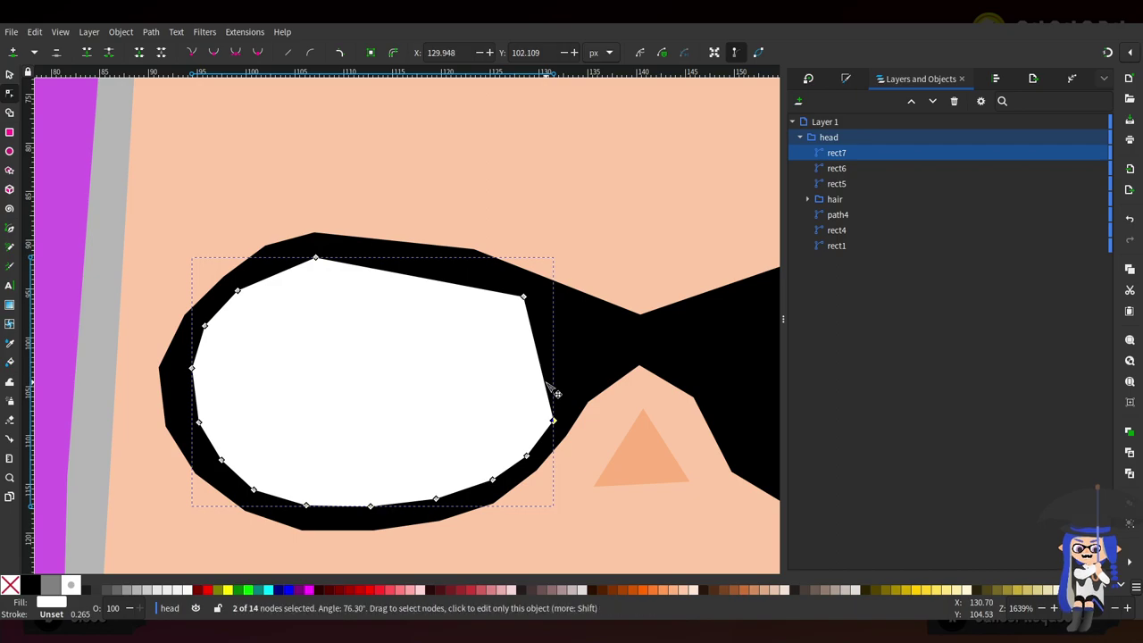
left_click_drag(542, 371, 571, 373)
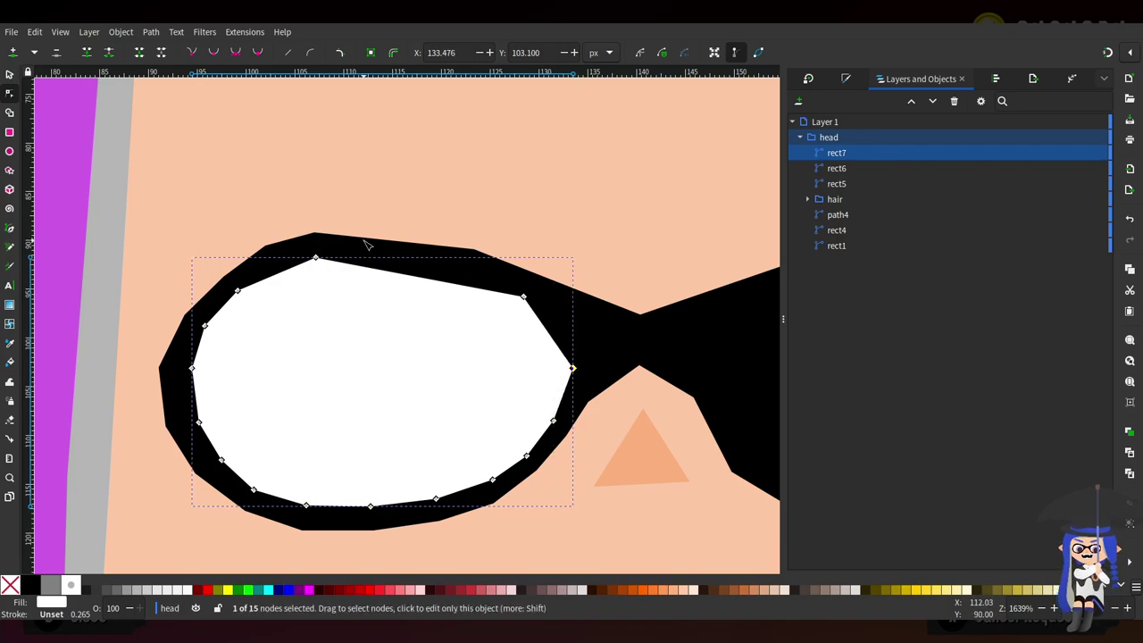
Raise the black left lens's upper midpoint node to about X 115.1, Y 89.2 px and undo the extra change
left_click(393, 257)
left_click_drag(420, 246, 396, 234)
key("ctrl+z")
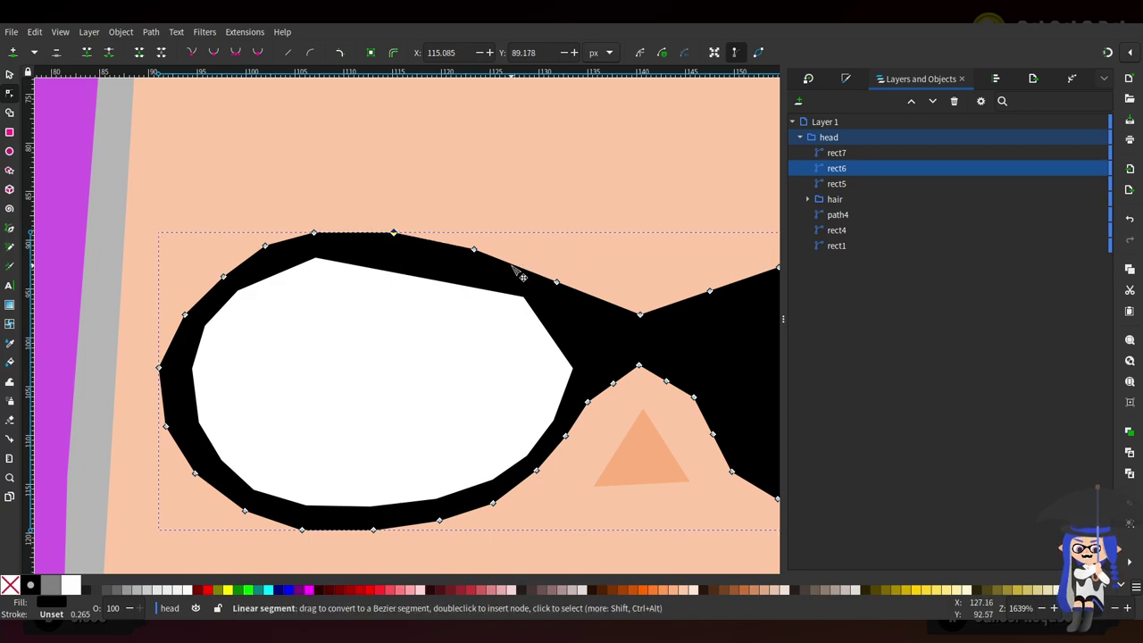
Add two nodes on the white lens's upper edge and one on its upper inner edge, pulling them outward to round it
left_click(379, 284)
left_click_drag(393, 273, 392, 256)
double_click(459, 276)
left_click_drag(459, 275, 460, 267)
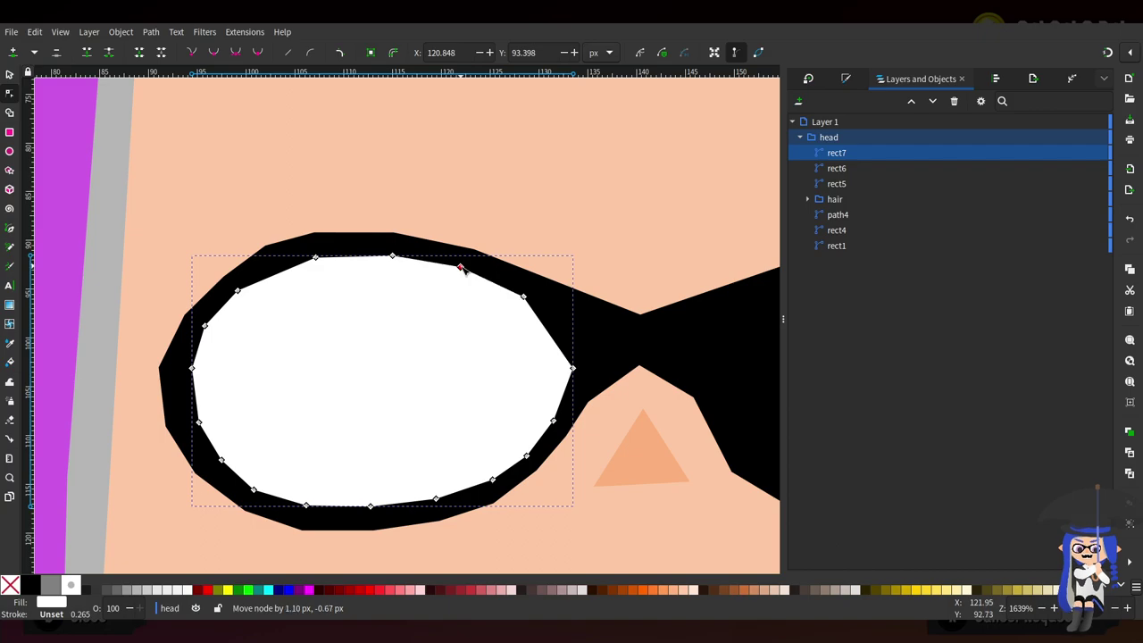
double_click(547, 330)
left_click_drag(546, 330, 554, 327)
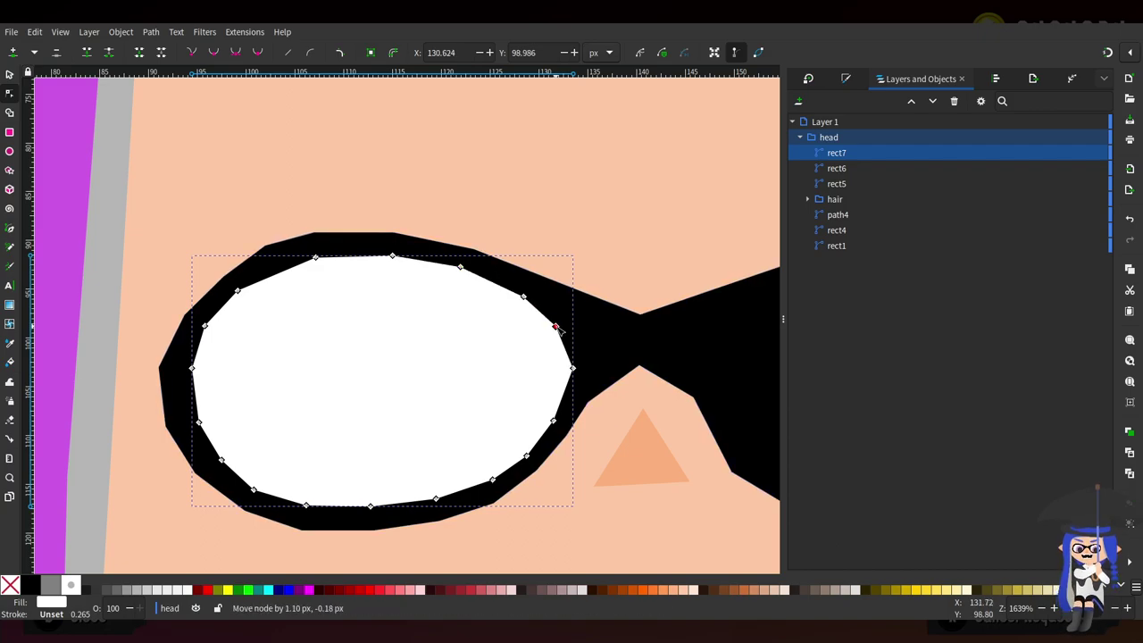
scroll(575, 332, "down", 4)
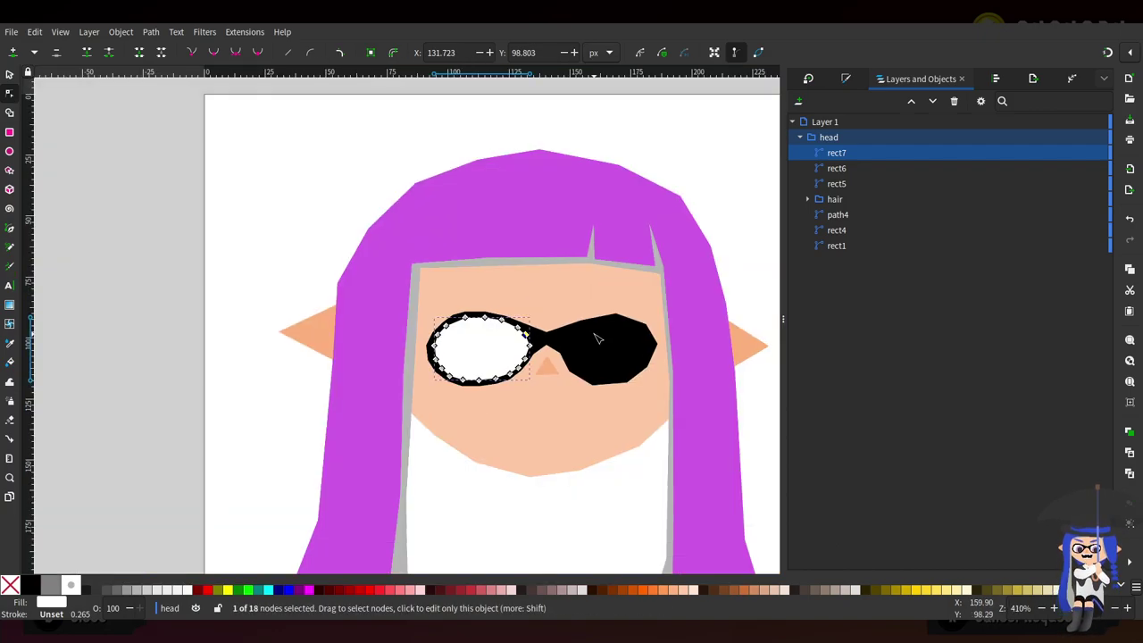
scroll(588, 364, "up", 3)
scroll(571, 357, "down", 1)
scroll(503, 329, "up", 2)
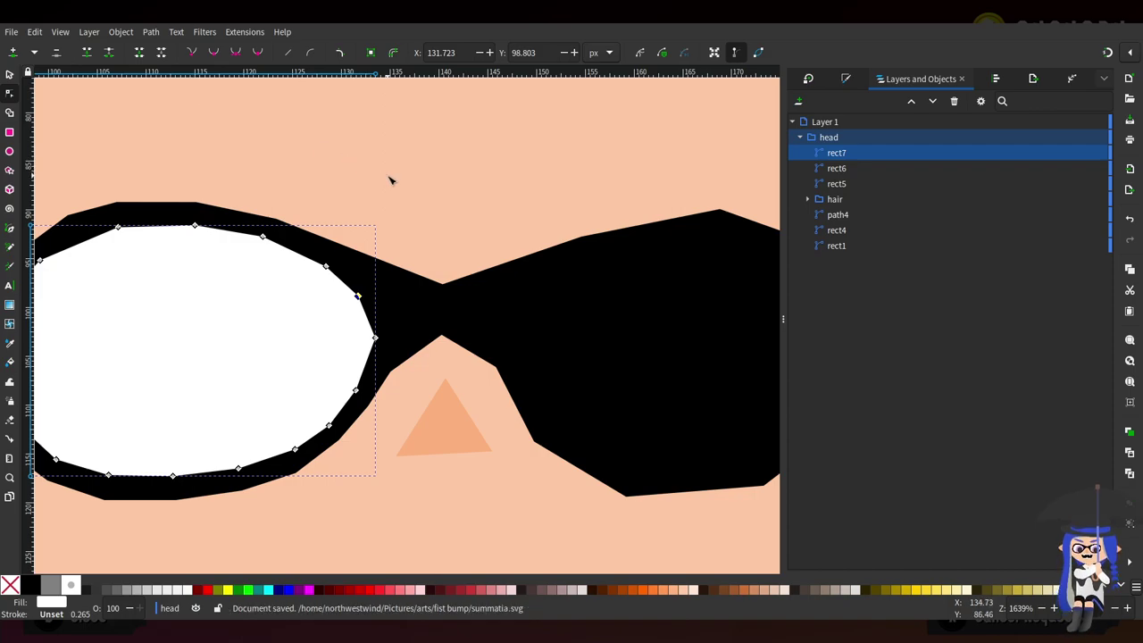
Scale the white left lens down to about 37.7 × 24.9 px and place it at about X 94.6, Y 92.0 px
scroll(276, 159, "up", 3)
scroll(428, 191, "down", 4)
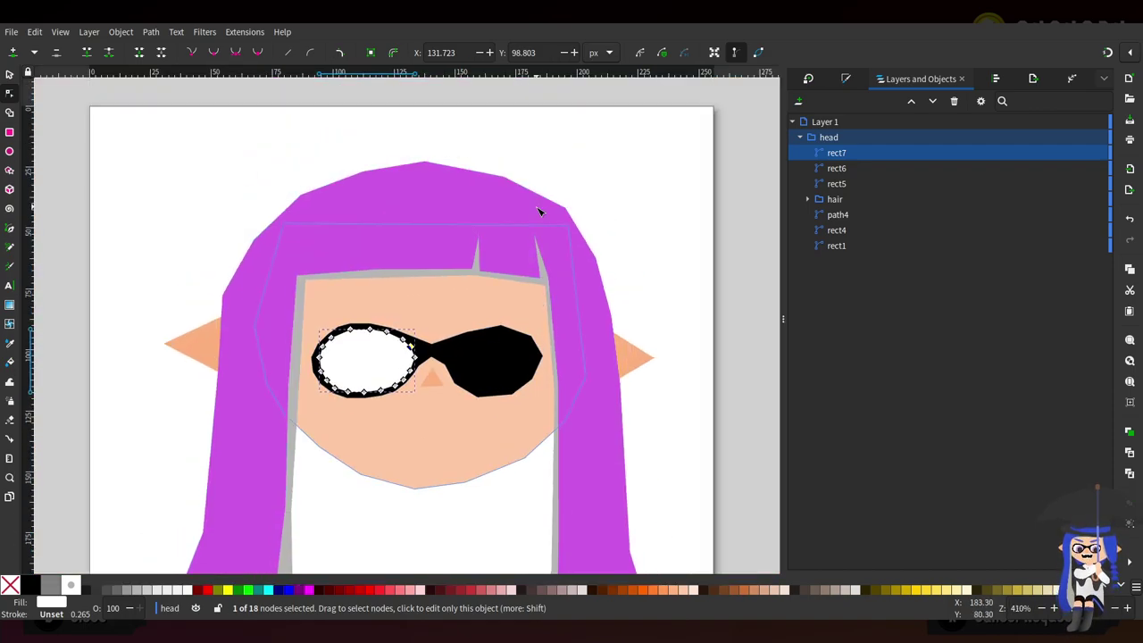
scroll(477, 299, "up", 3)
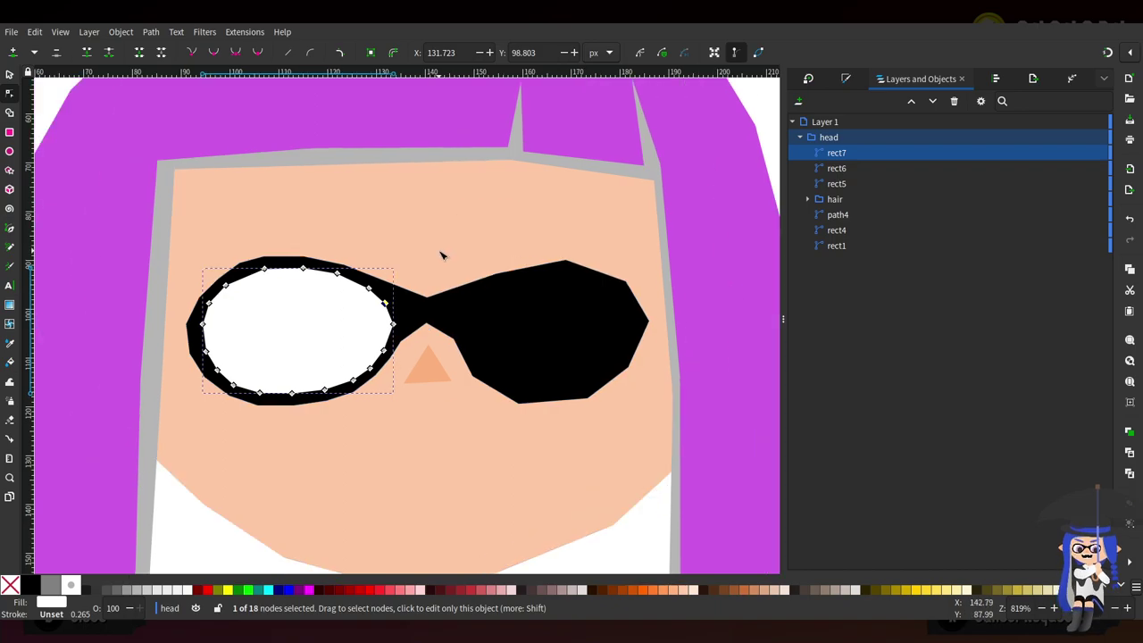
left_click(9, 74)
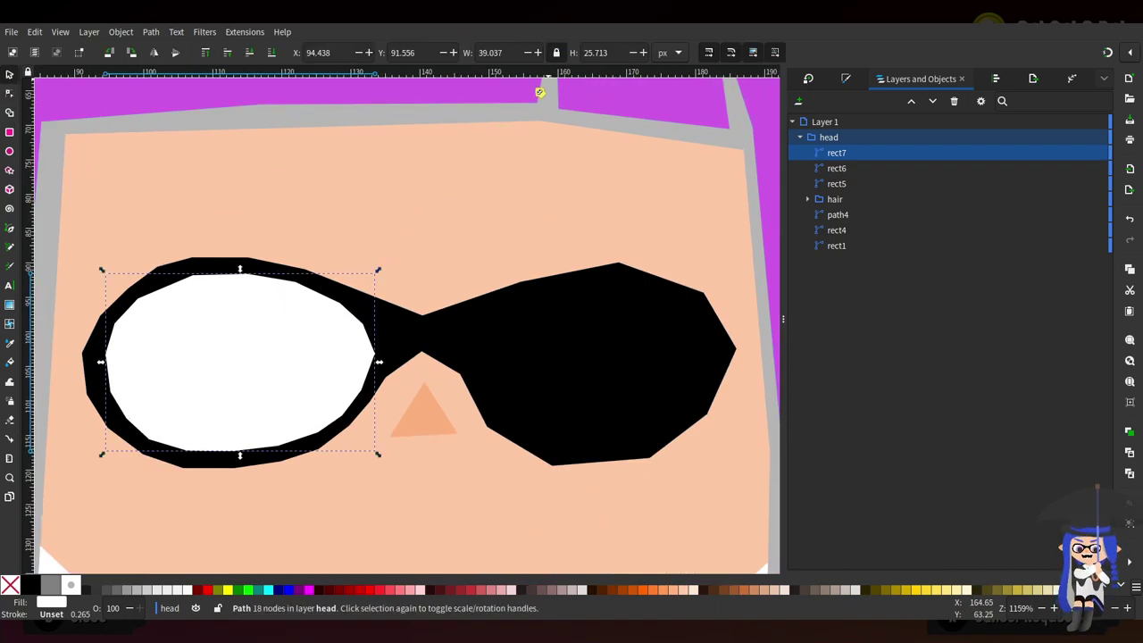
left_click_drag(377, 269, 366, 279)
key("Escape")
left_click_drag(305, 349, 306, 345)
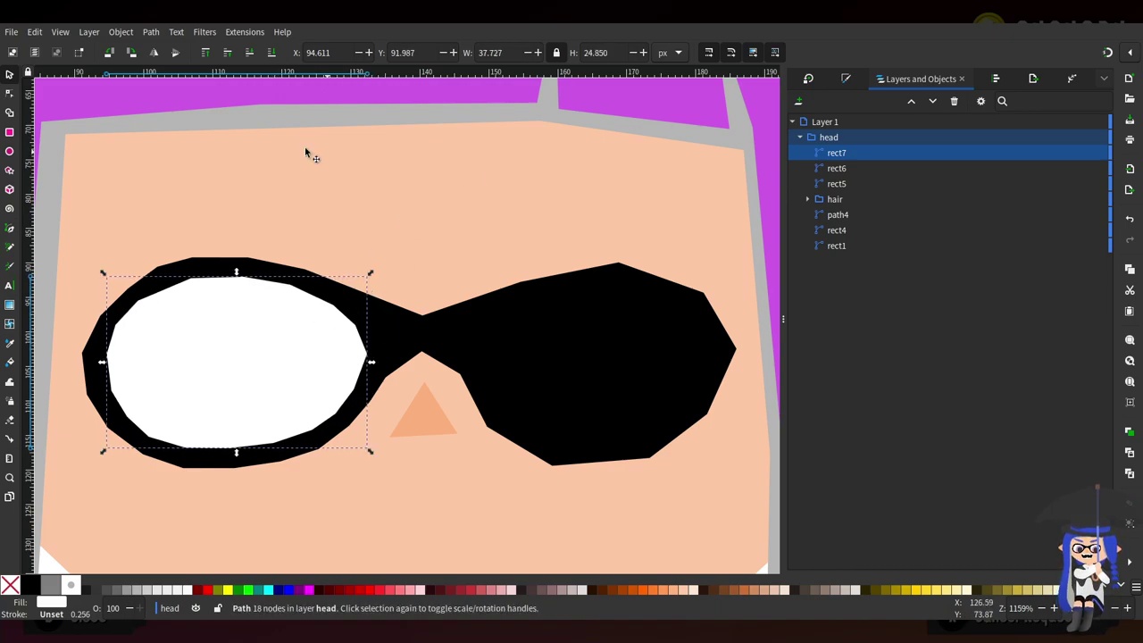
Pull the black right lens's upper and outer midpoint nodes outward, the outer two to about X 184.4, Y 98.2 and X 184.4, Y 107.6 px
left_click(7, 95)
left_click(523, 364)
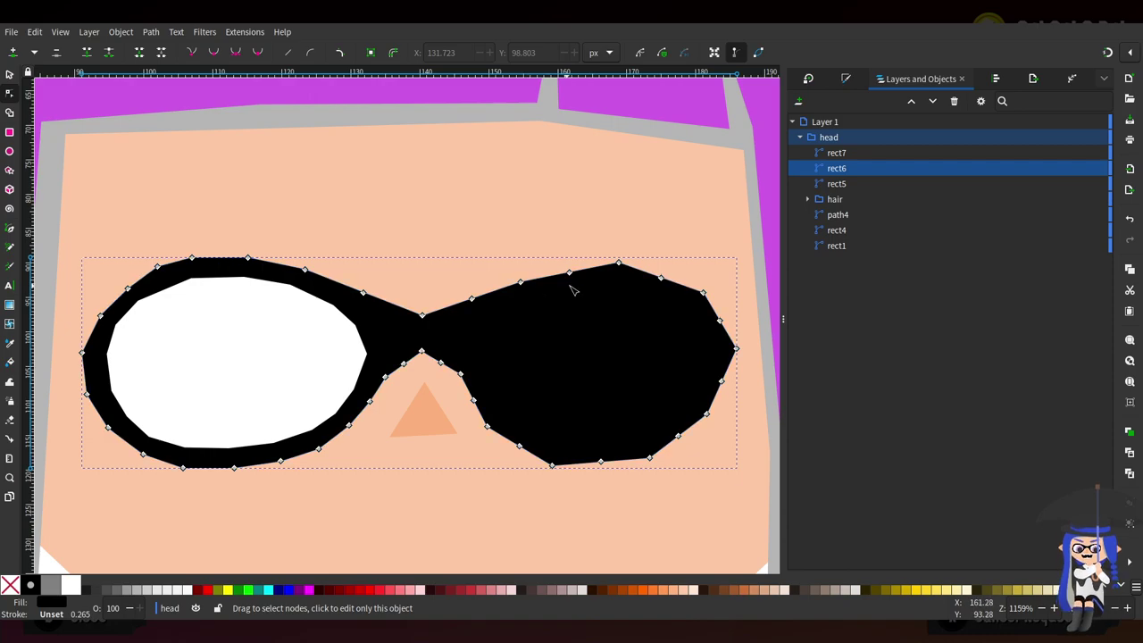
left_click_drag(572, 275, 568, 271)
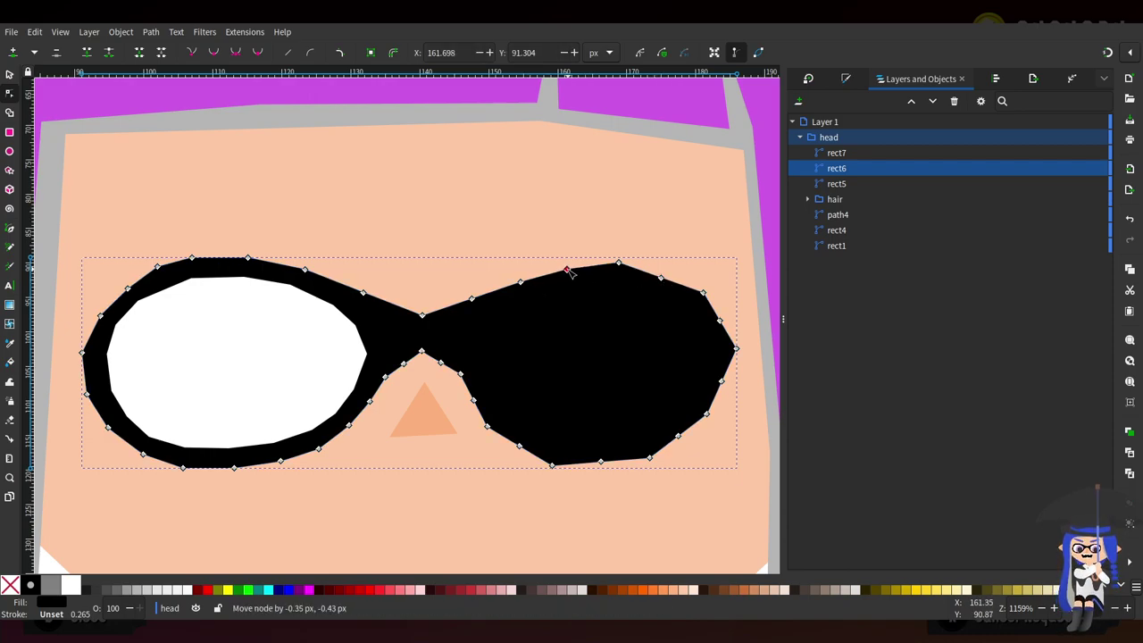
left_click_drag(661, 279, 665, 272)
left_click_drag(723, 324, 726, 318)
left_click(722, 382)
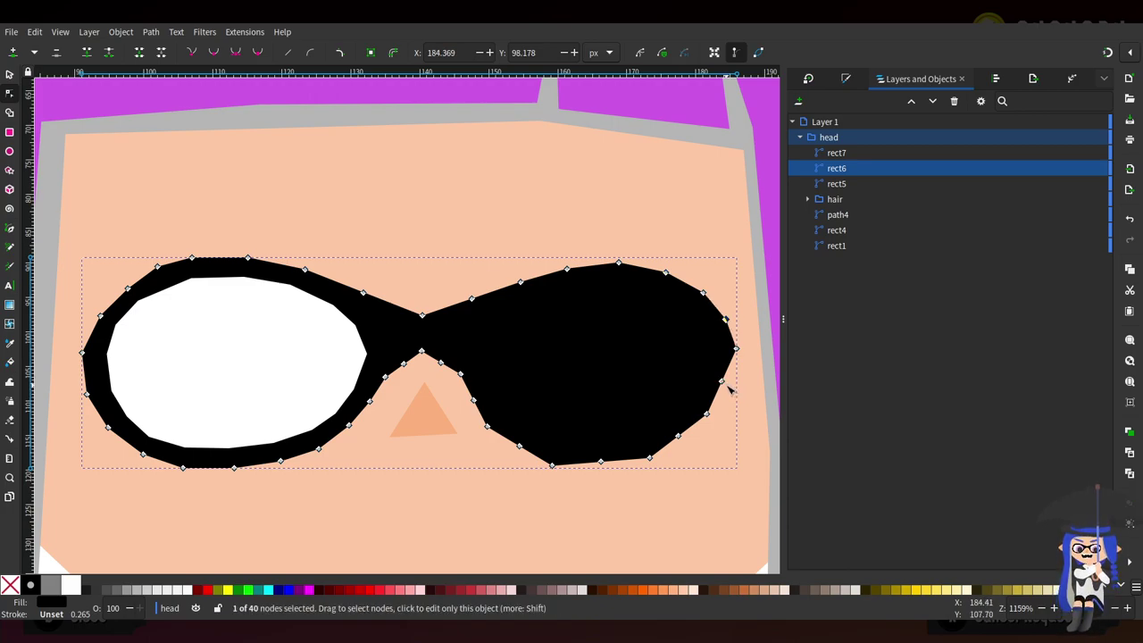
left_click_drag(722, 383, 726, 385)
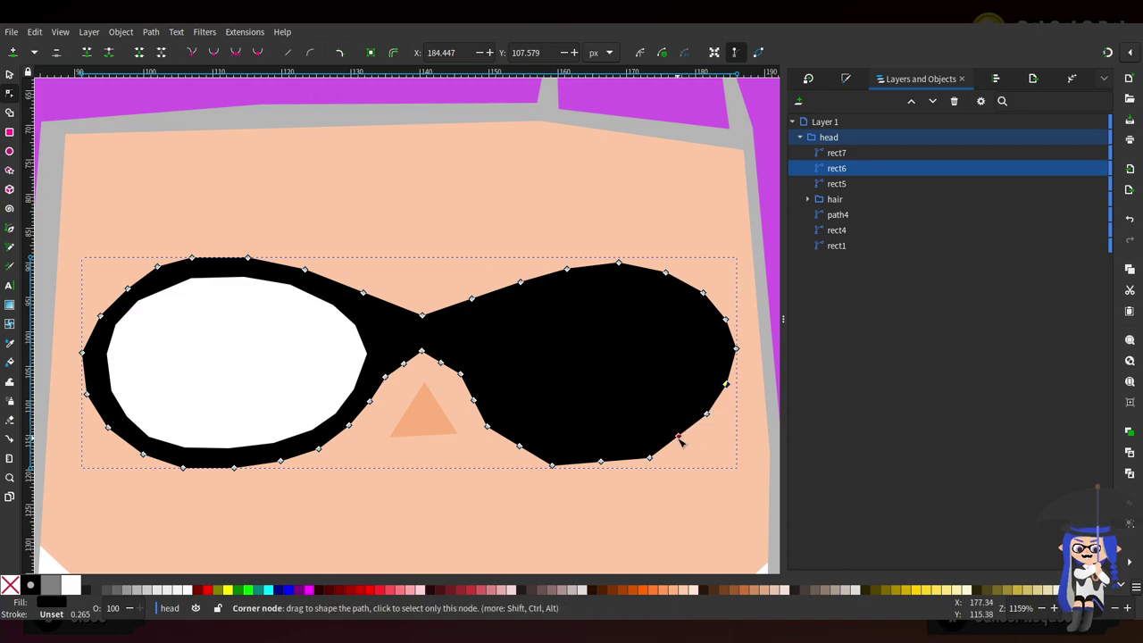
Pull the black right lens's three lower midpoint nodes outward and shift the frame nodes on both sides of the nose slightly inward
left_click_drag(679, 439, 683, 446)
left_click_drag(601, 462, 603, 467)
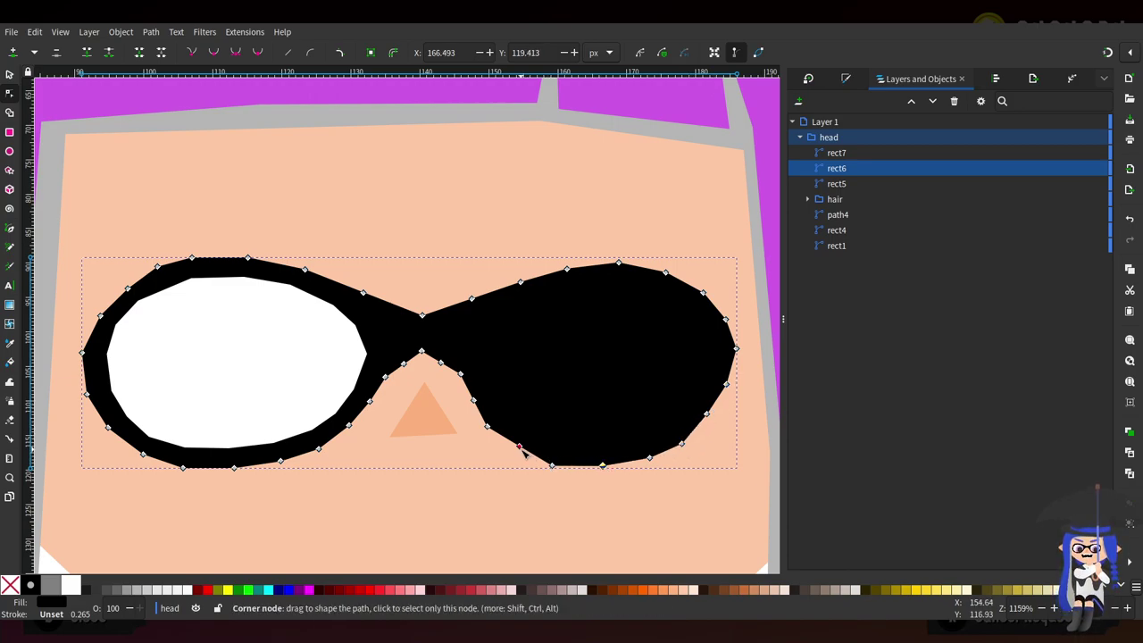
left_click_drag(520, 445, 516, 449)
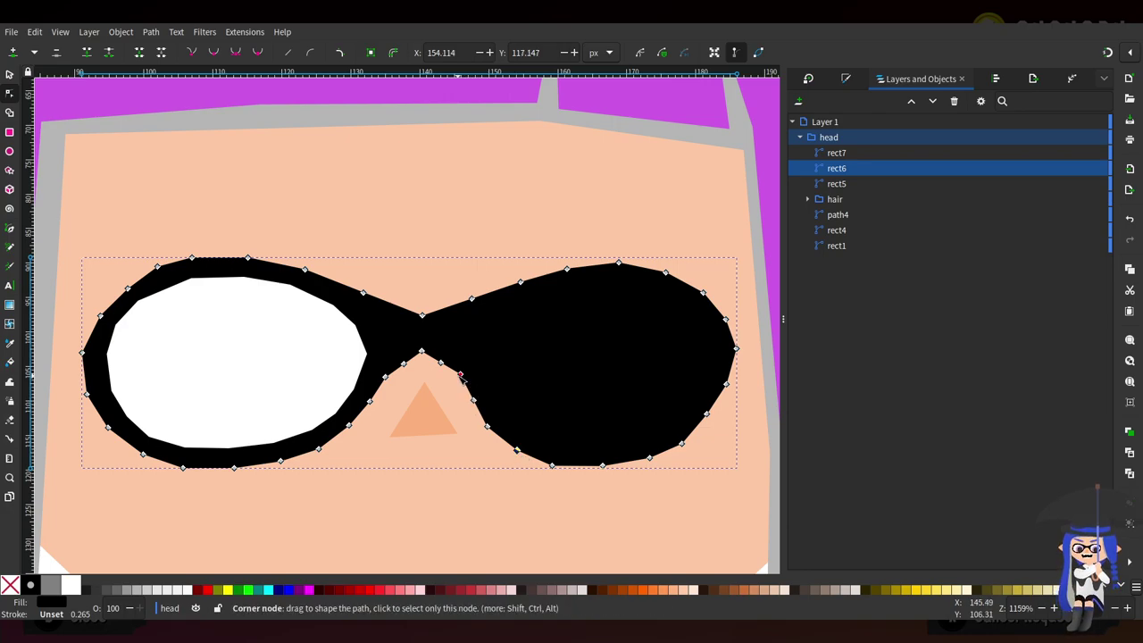
left_click_drag(459, 375, 458, 378)
left_click_drag(385, 377, 388, 381)
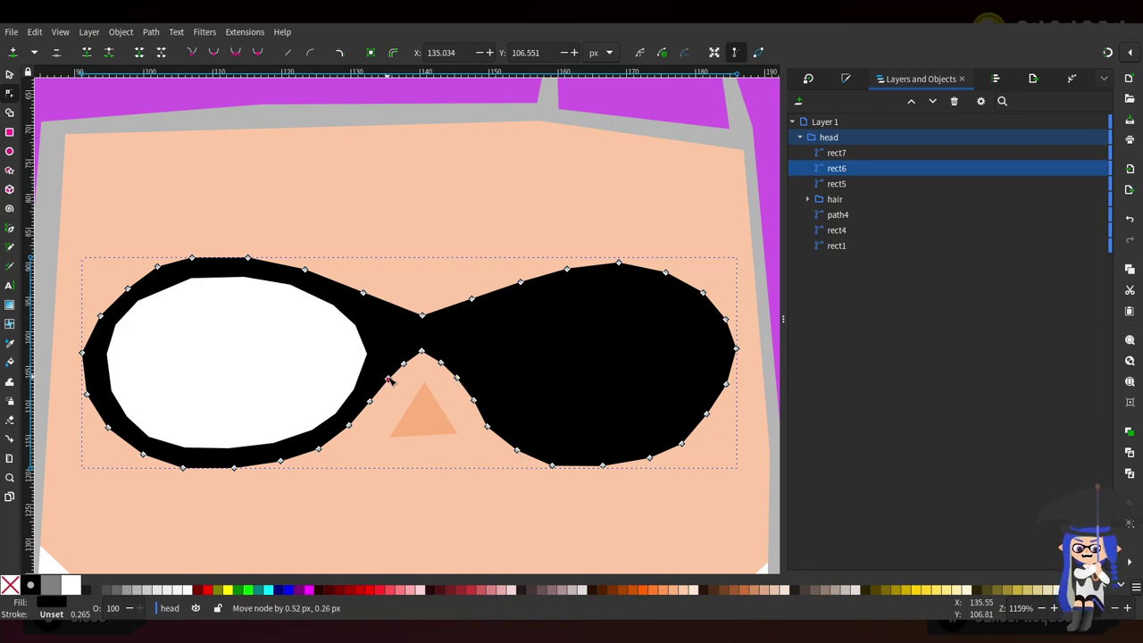
Duplicate the white left lens, flip the copy horizontally and place it over the black right lens
key("ctrl+alt+v")
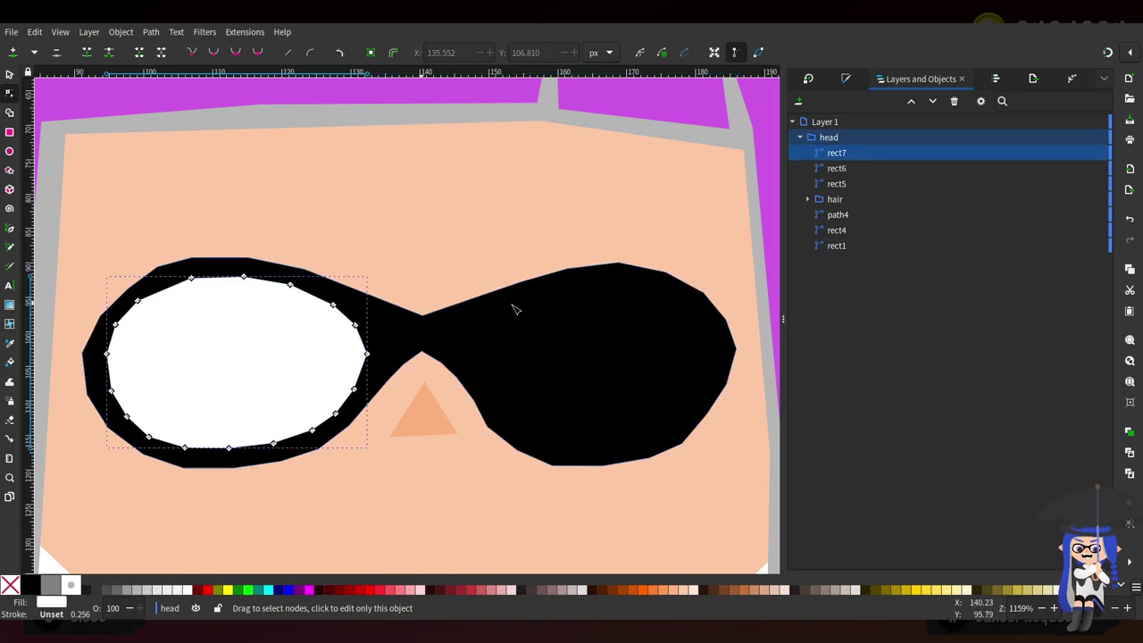
left_click(9, 73)
left_click_drag(368, 352, 642, 360)
key("n")
scroll(620, 376, "up", 2, "ctrl")
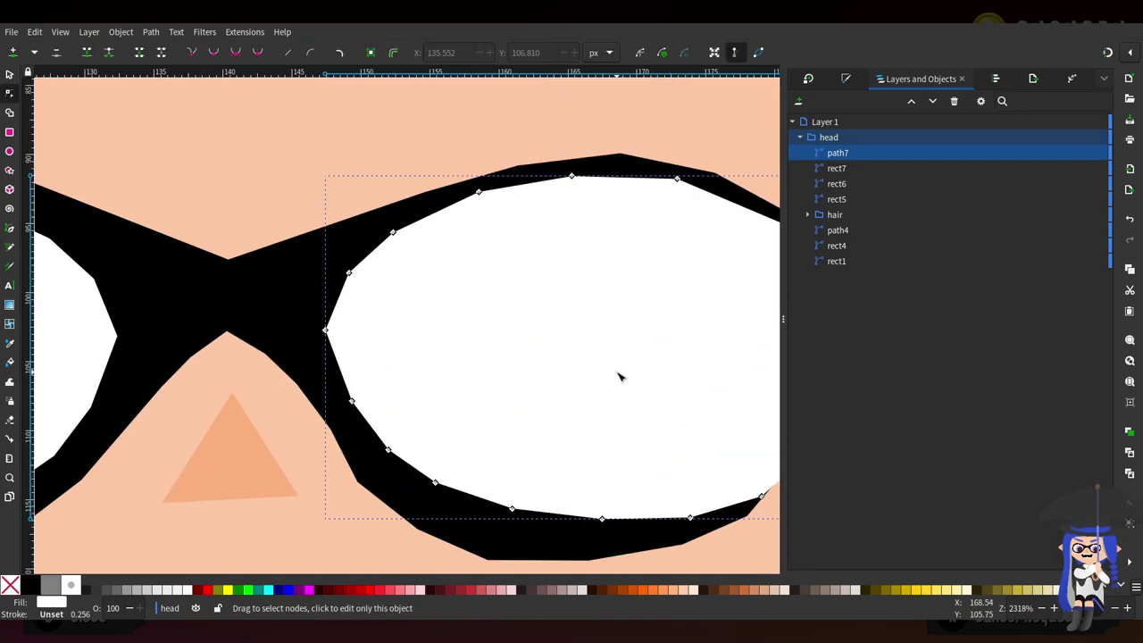
Shift the black right lens's outer nodes outward, the lower one to about X 184.7, Y 113.4 and an upper one to X 176.0, Y 90.5 px
scroll(553, 209, "right", 4)
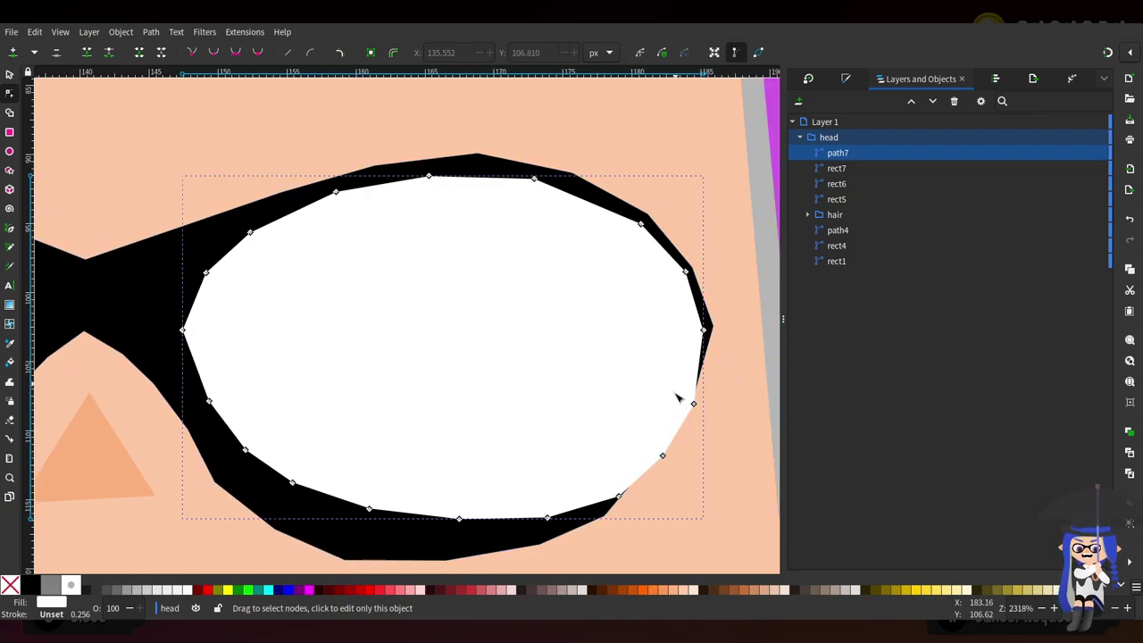
scroll(524, 360, "down", 4, "ctrl")
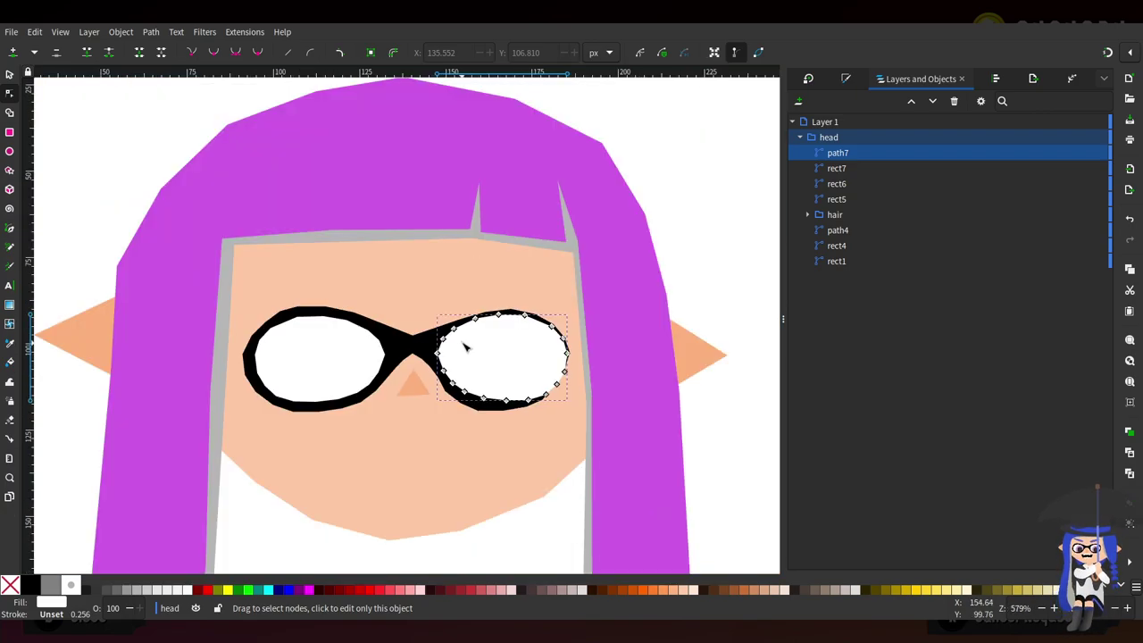
scroll(497, 355, "up", 2, "ctrl")
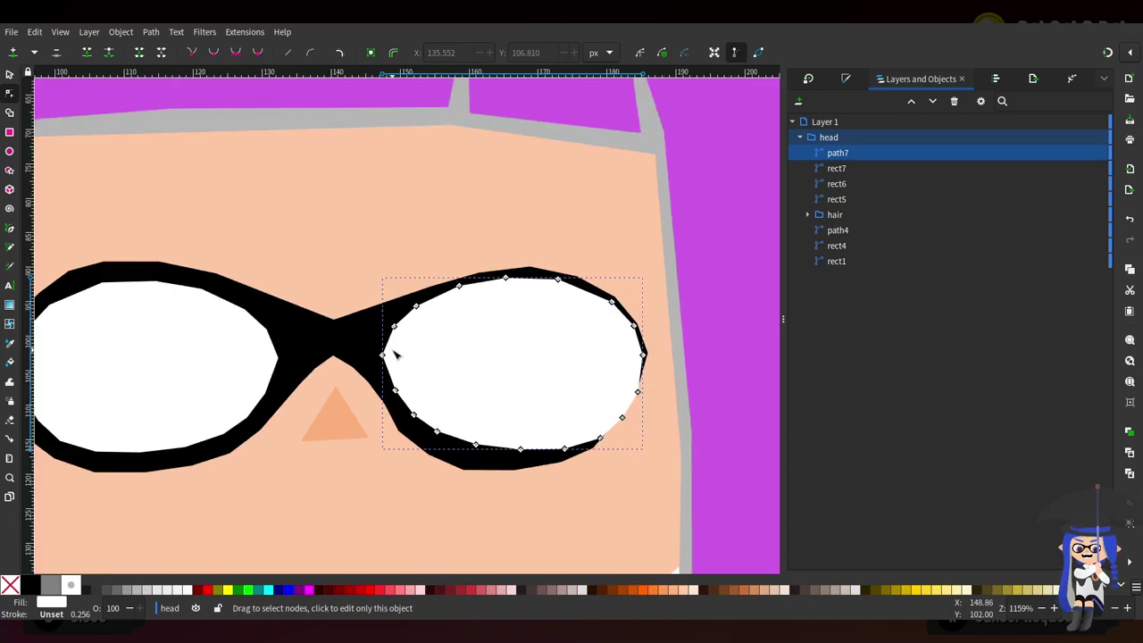
left_click(348, 337)
left_click_drag(679, 273, 599, 476)
left_click_drag(617, 418, 640, 430)
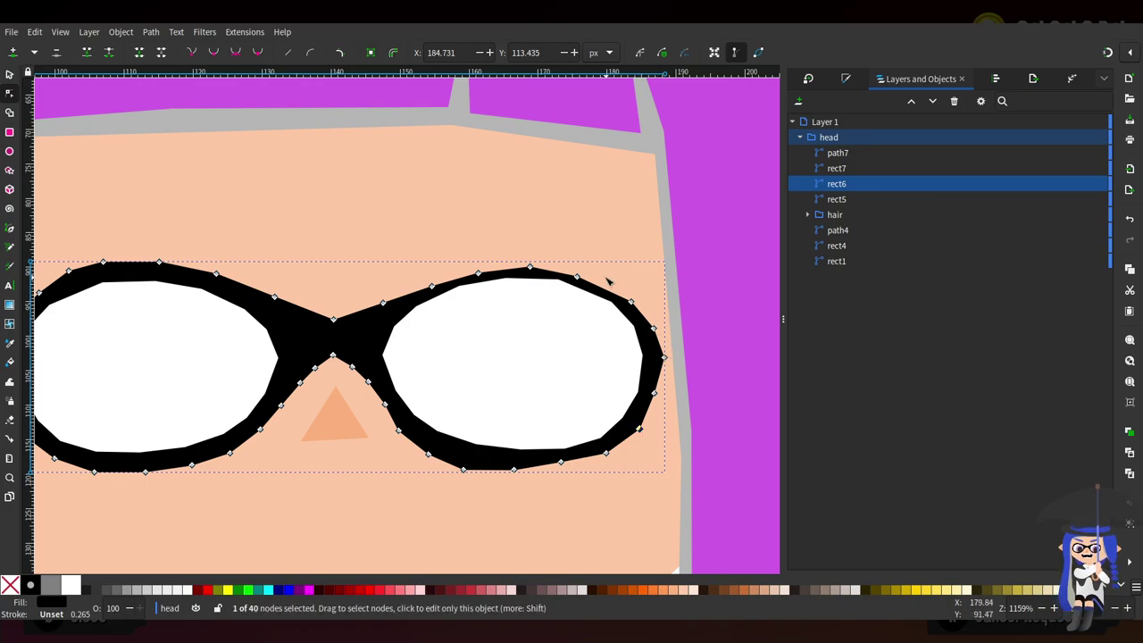
left_click(530, 267)
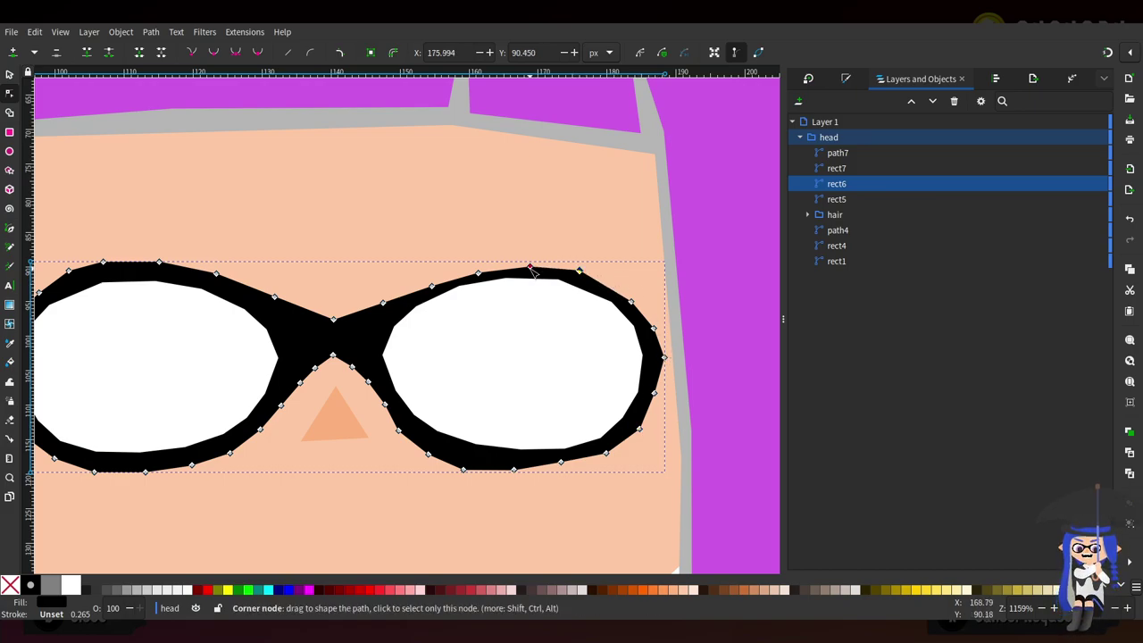
left_click_drag(531, 267, 475, 266)
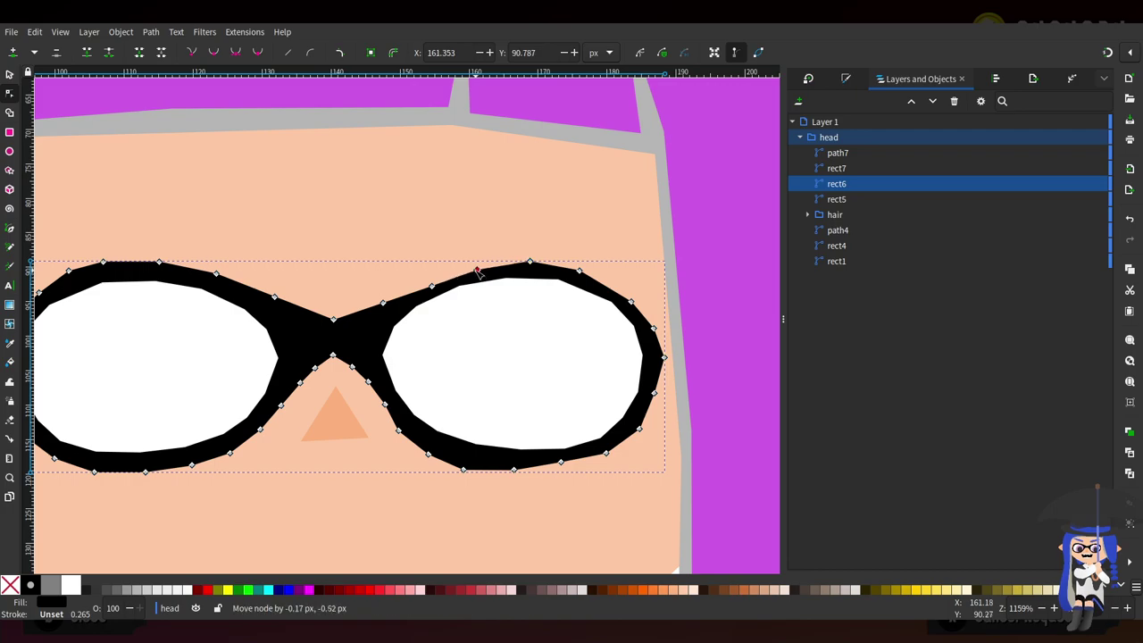
left_click(434, 286)
key("ctrl+z")
key("ctrl+z")
Shift all nodes of the white right lens down about 0.5 px and move its upper inner node to about X 158.2, Y 93.7 px
left_click(548, 347)
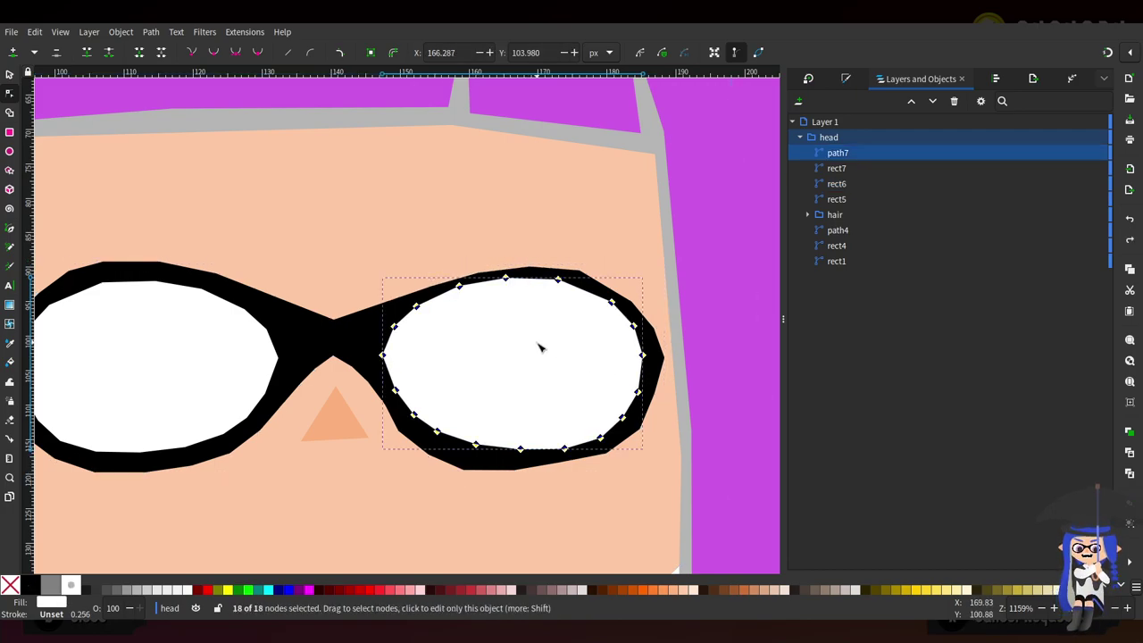
left_click_drag(613, 303, 613, 306)
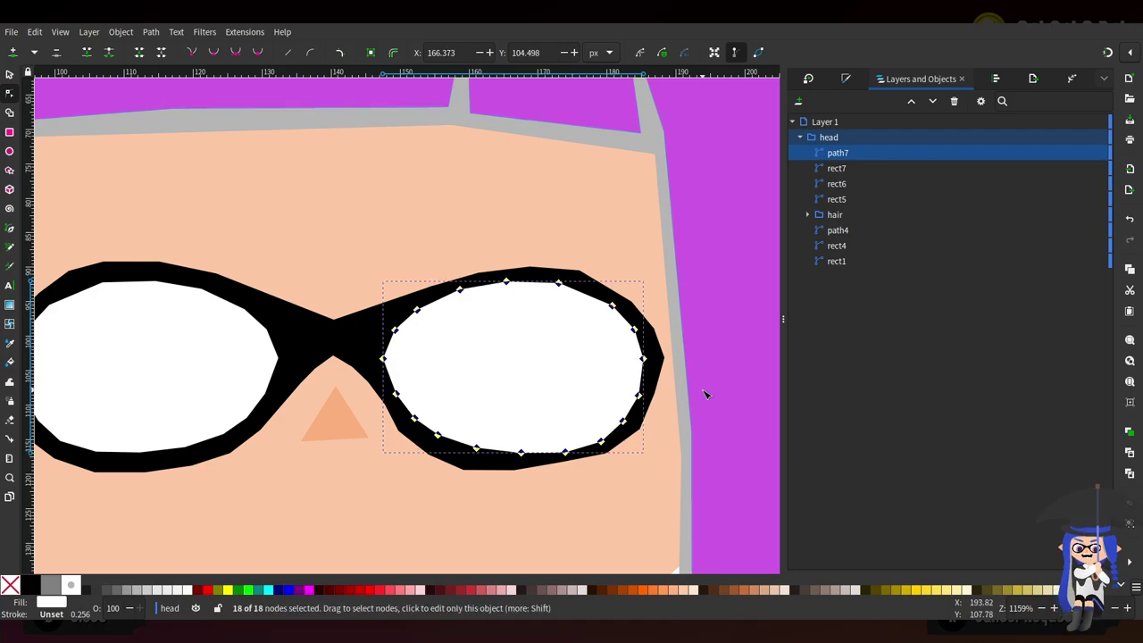
left_click(485, 456)
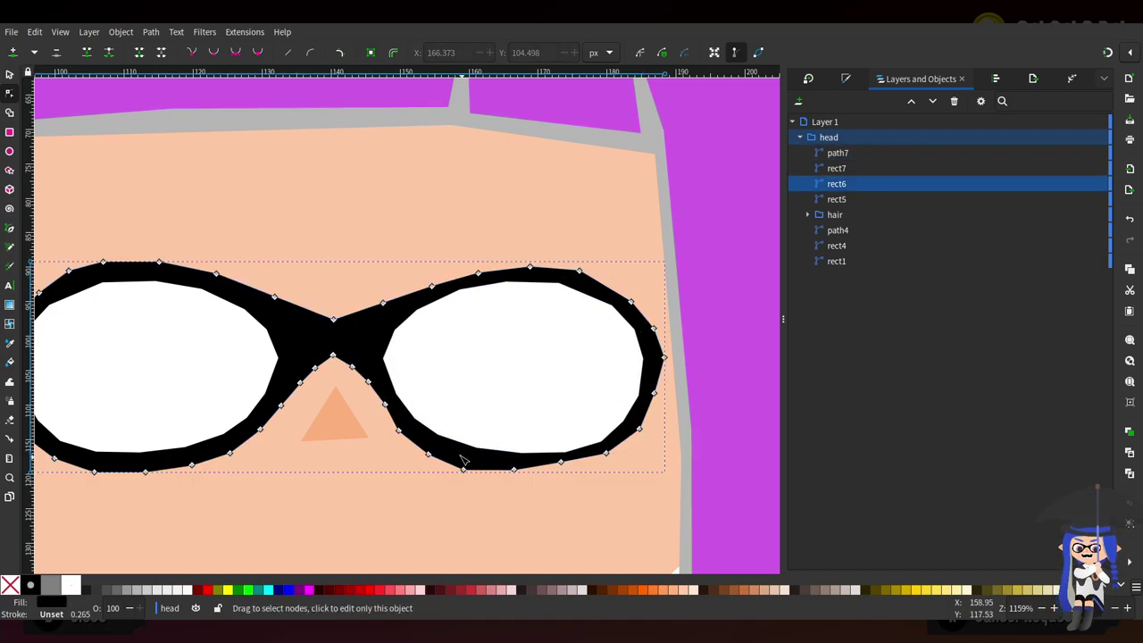
scroll(471, 419, "left", 3)
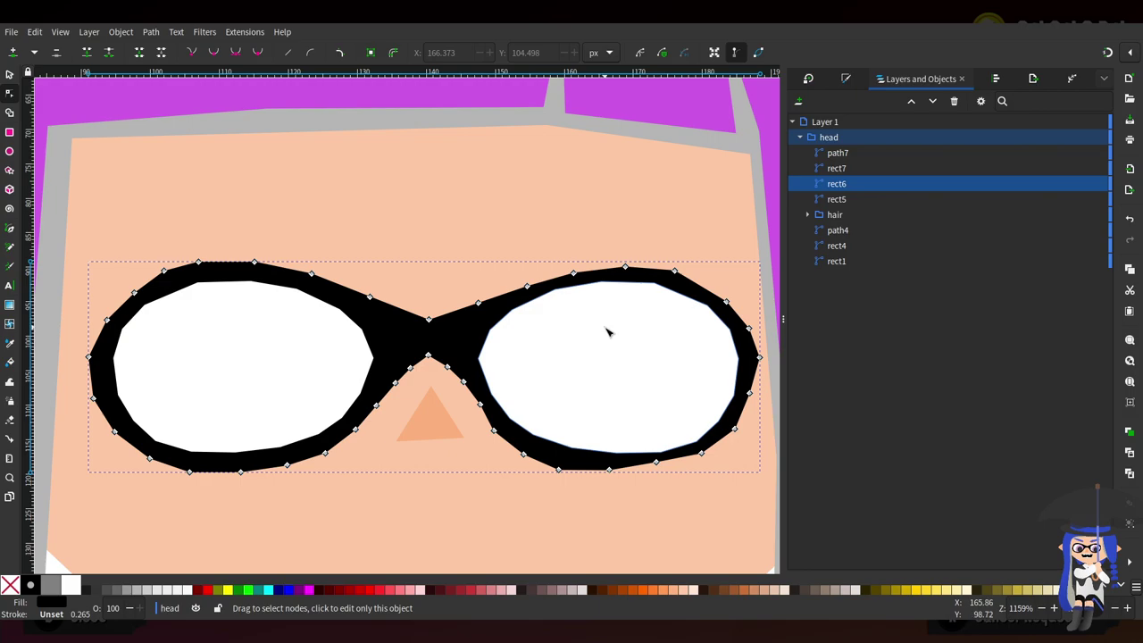
left_click(542, 298)
left_click_drag(556, 290, 552, 296)
scroll(597, 349, "down", 3)
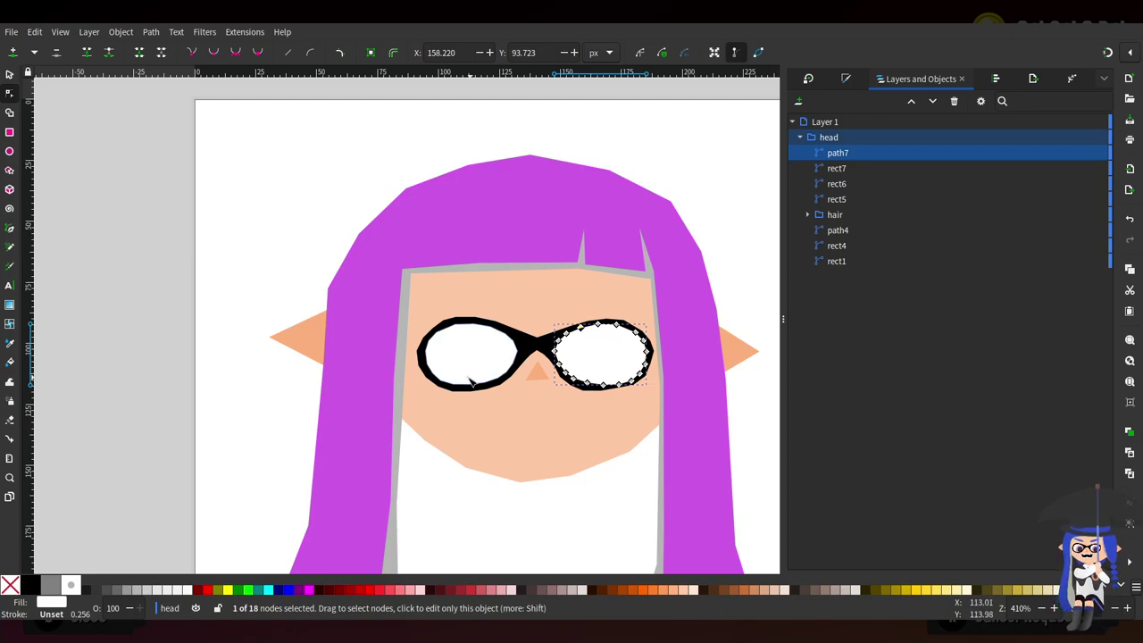
Raise the white left lens's five upper nodes about 1.7 px and pull its upper outer node to about X 95.4, Y 98.8 px
scroll(471, 382, "up", 3)
left_click(467, 295)
scroll(420, 301, "right", 3)
scroll(411, 304, "up", 1)
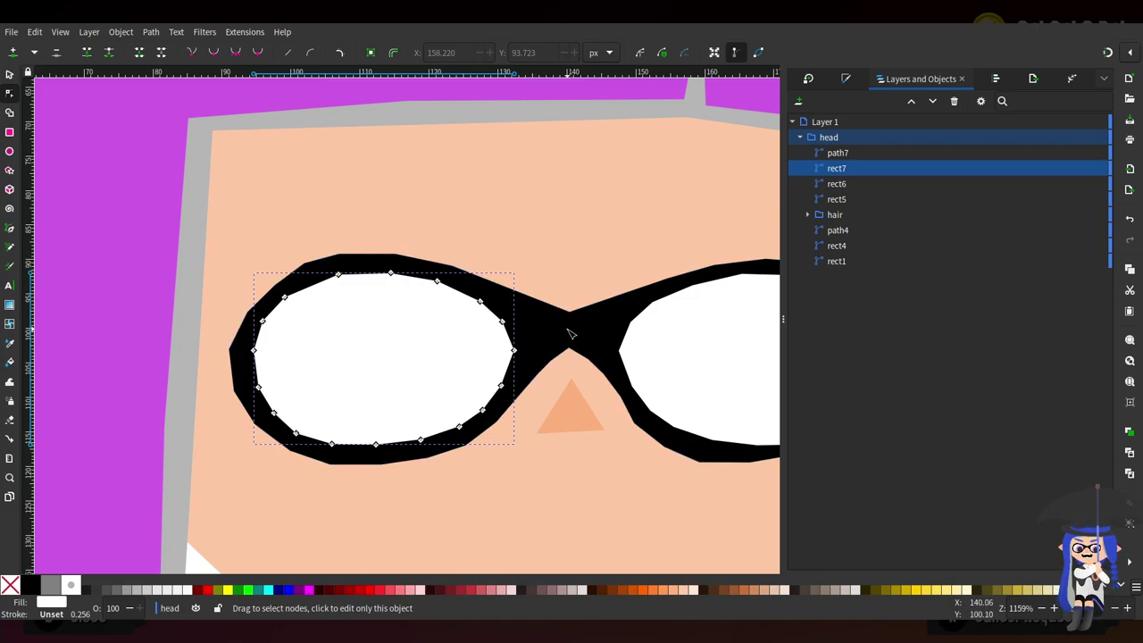
left_click_drag(209, 239, 514, 320)
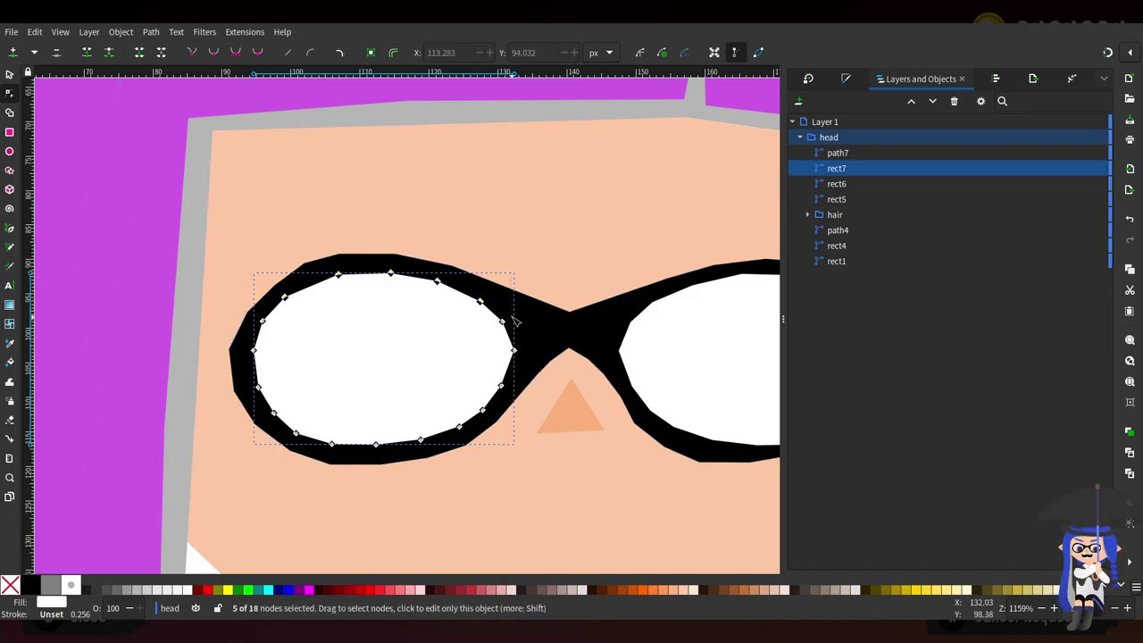
left_click_drag(390, 272, 390, 263)
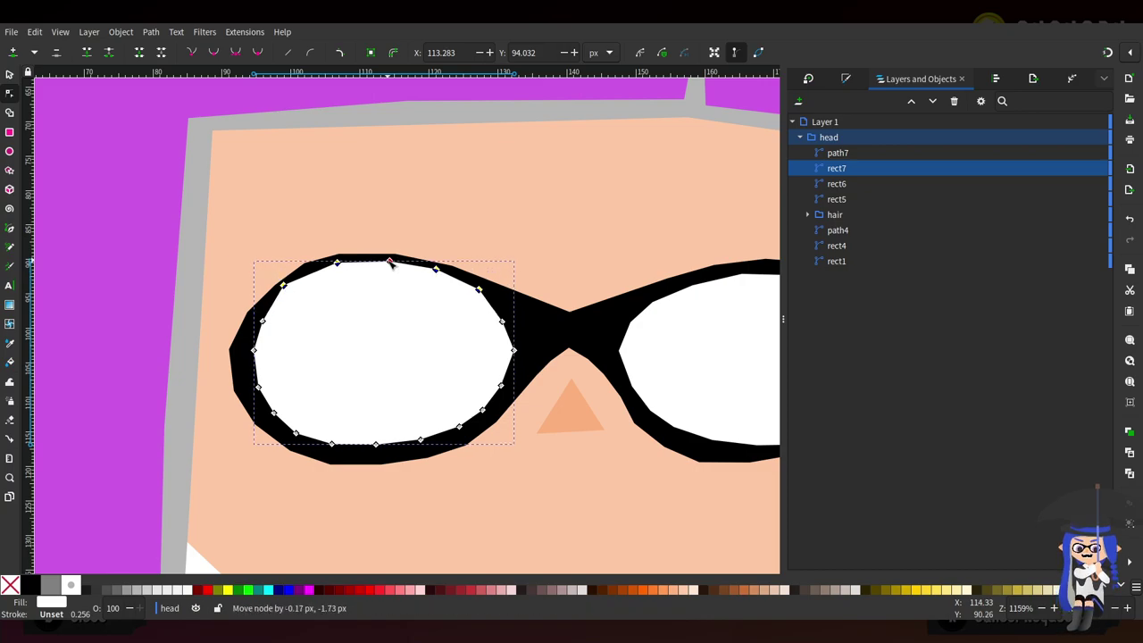
left_click_drag(262, 321, 258, 319)
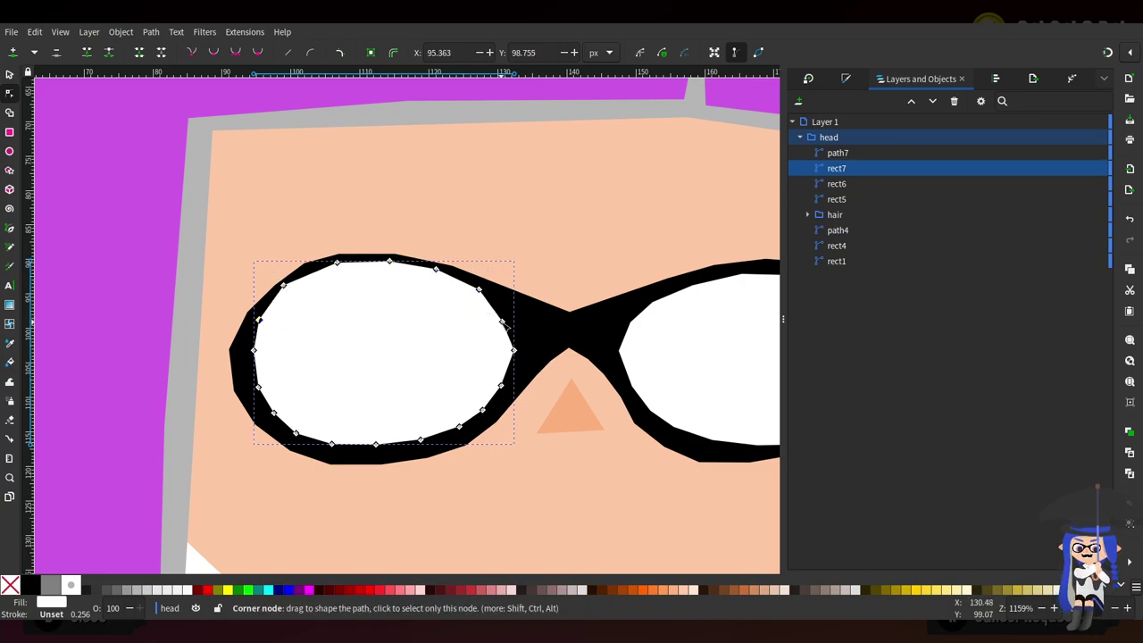
Raise the black frame's upper nodes above both lenses and pull the left lens's upper outer node to about X 93.0, Y 96.1 px
left_click(543, 310)
left_click_drag(268, 200, 511, 318)
left_click_drag(453, 266, 452, 251)
left_click_drag(250, 312, 241, 301)
scroll(613, 315, "right", 5)
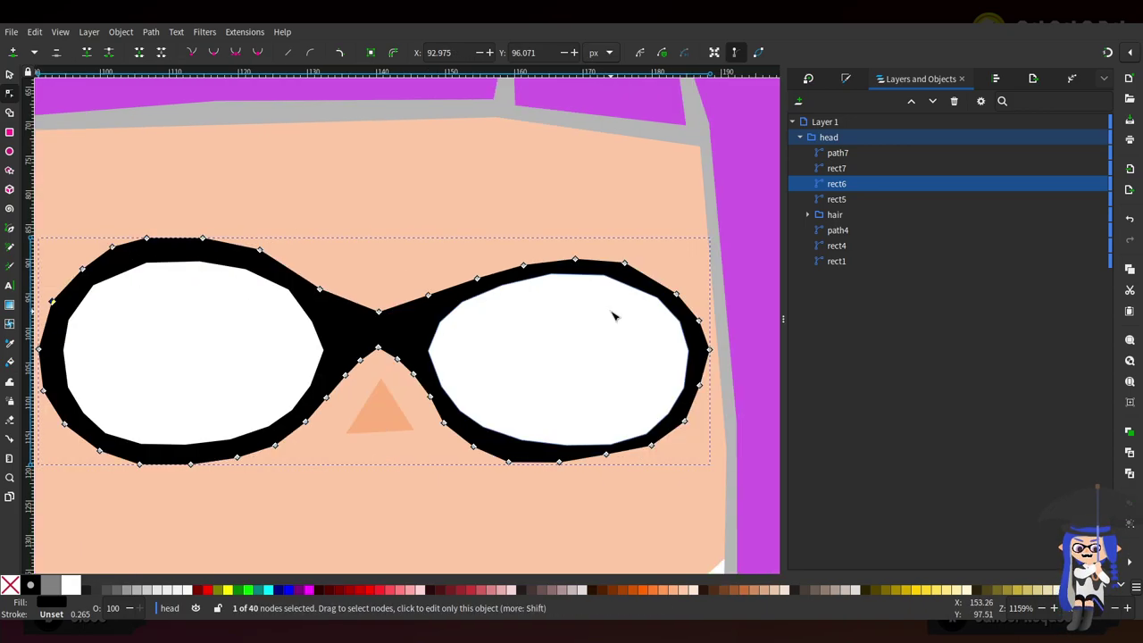
left_click_drag(464, 217, 675, 314)
left_click_drag(625, 265, 627, 241)
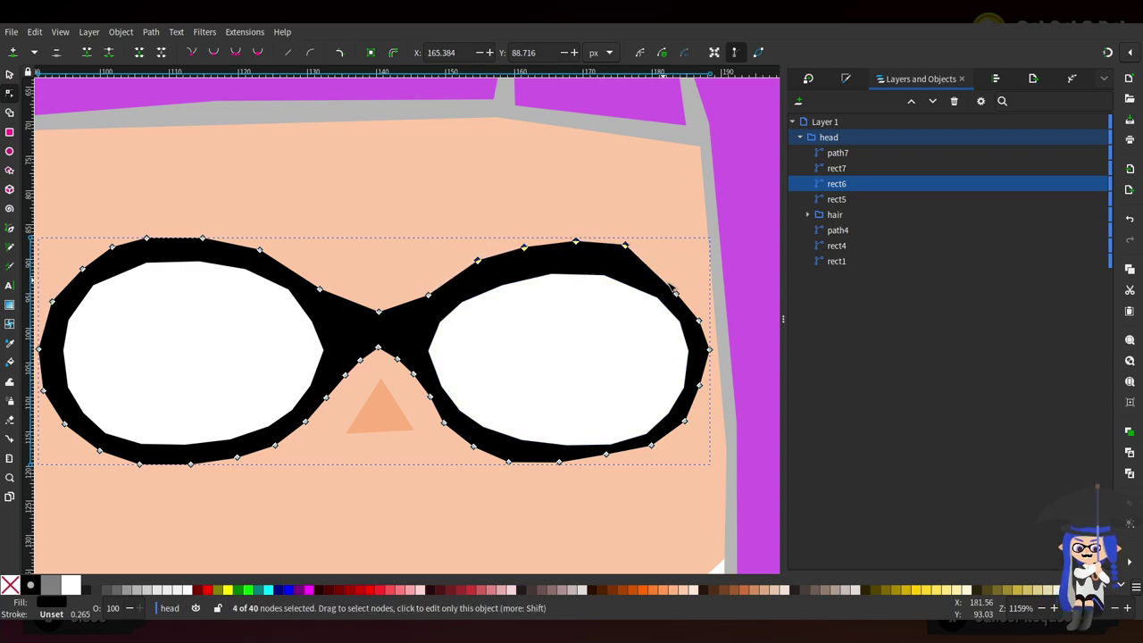
Raise the white right lens's upper nodes and pull its lower outer nodes inward, including to about X 173.1, Y 116.0 and X 182.0, Y 111.8 px
left_click(599, 306)
left_click_drag(456, 238, 661, 288)
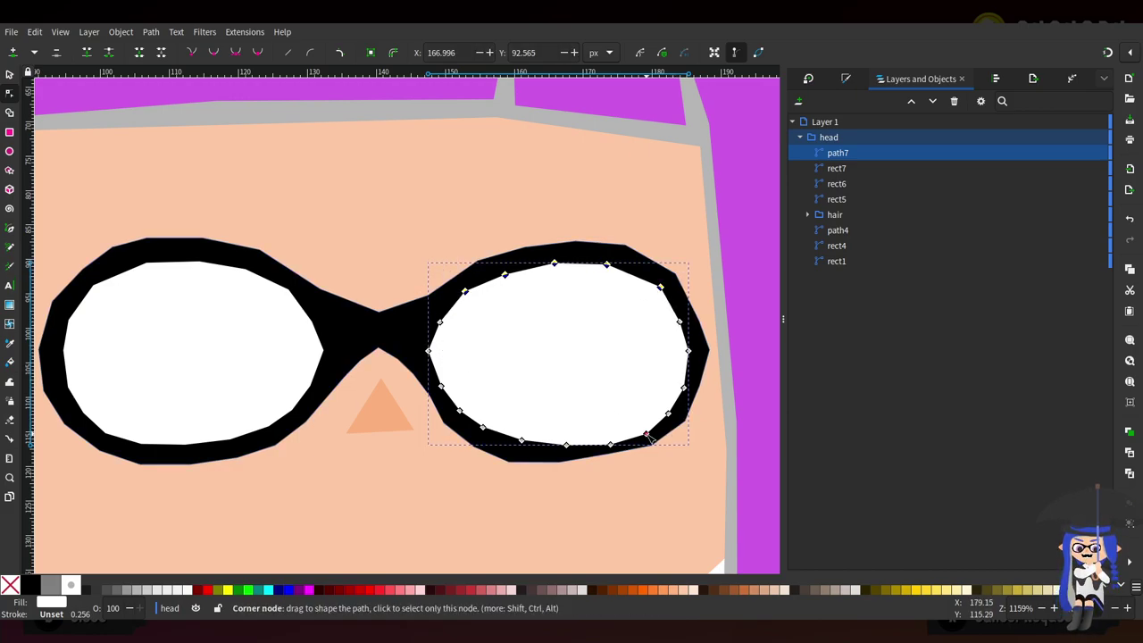
left_click(610, 443)
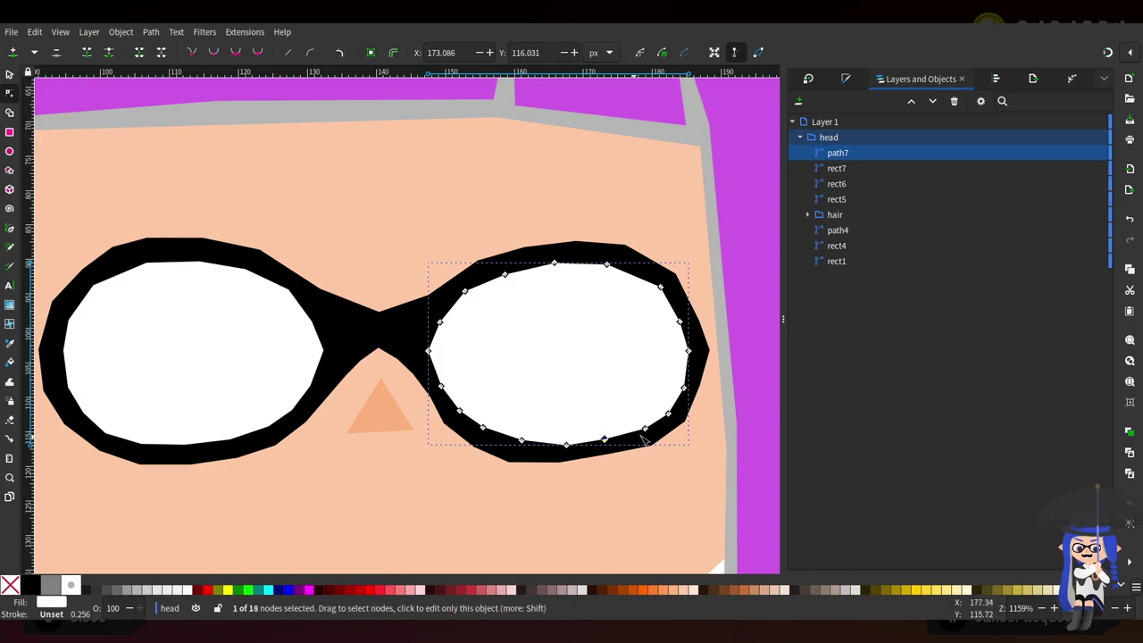
left_click(666, 411)
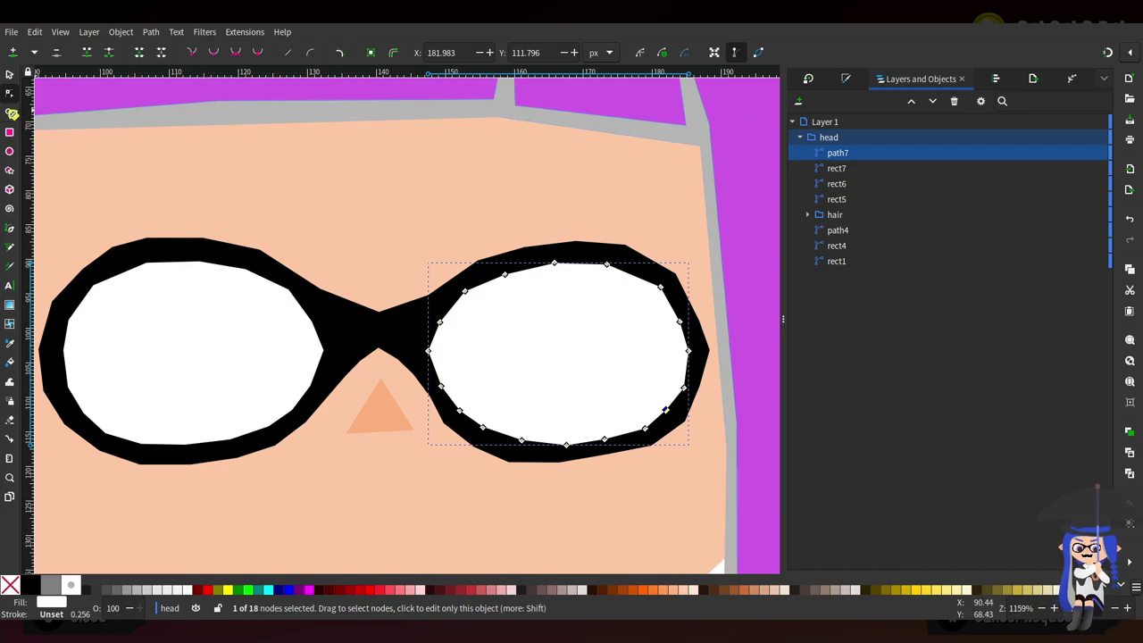
left_click(9, 170)
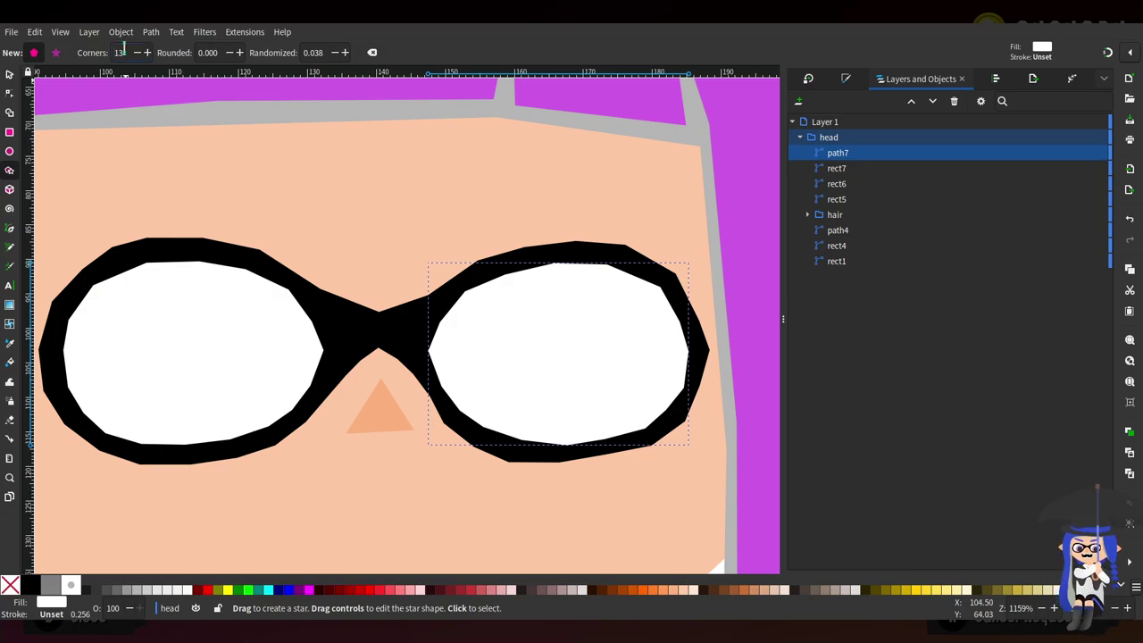
left_click_drag(303, 167, 383, 222)
key("ctrl+z")
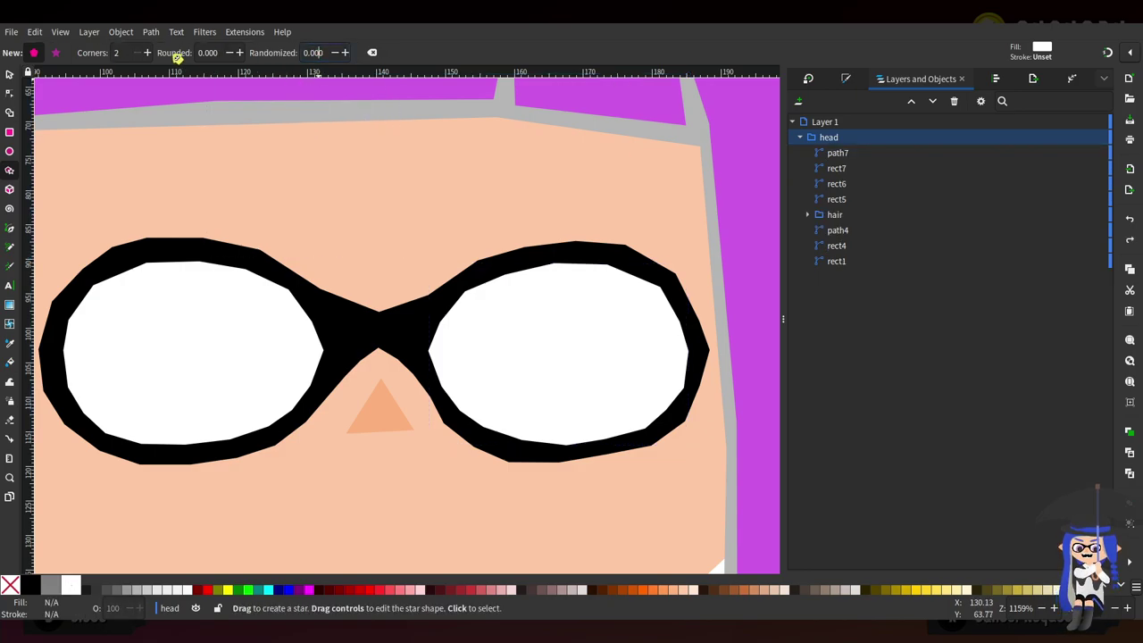
Draw a white regular polygon about 24 px wide above the glasses, with 12 corners and 0 randomization
left_click_drag(297, 160, 371, 199)
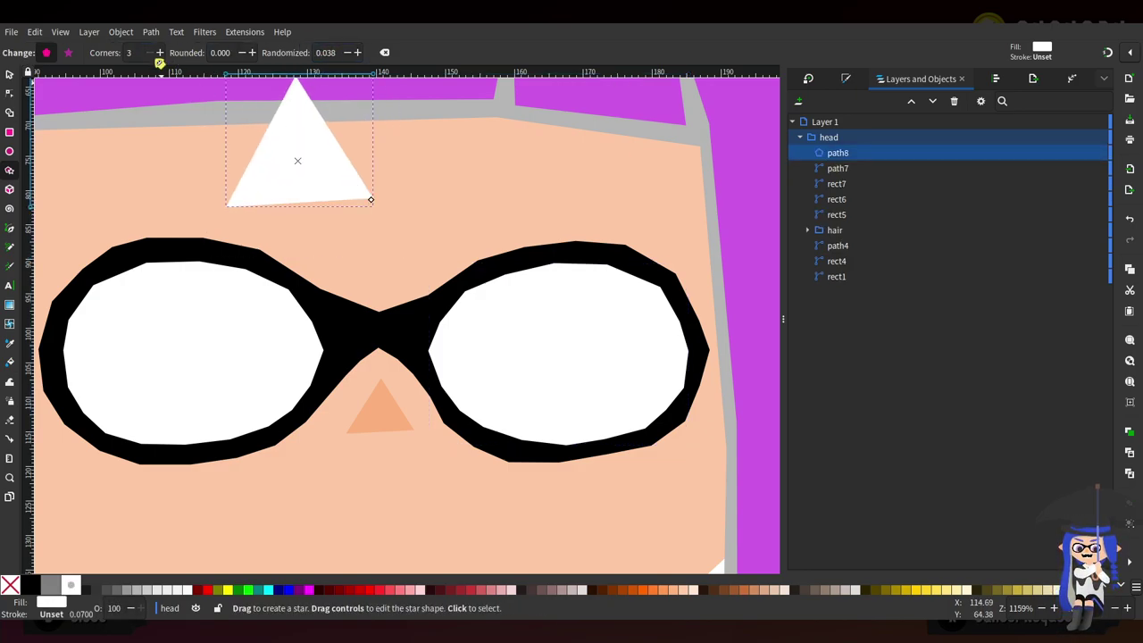
scroll(143, 53, "up", 1)
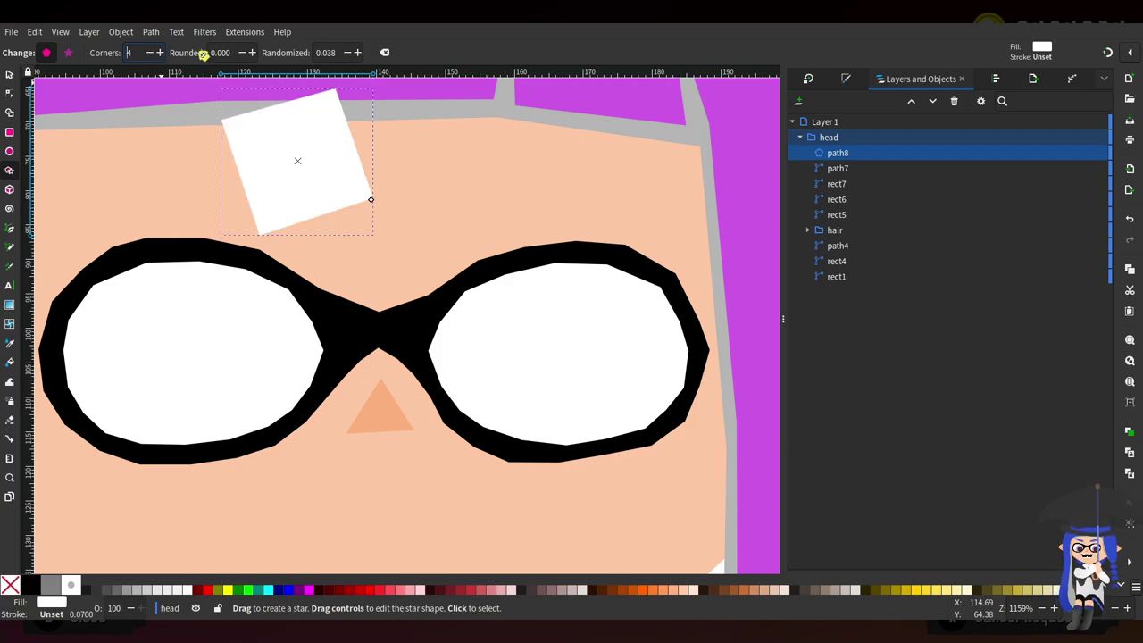
key("Return")
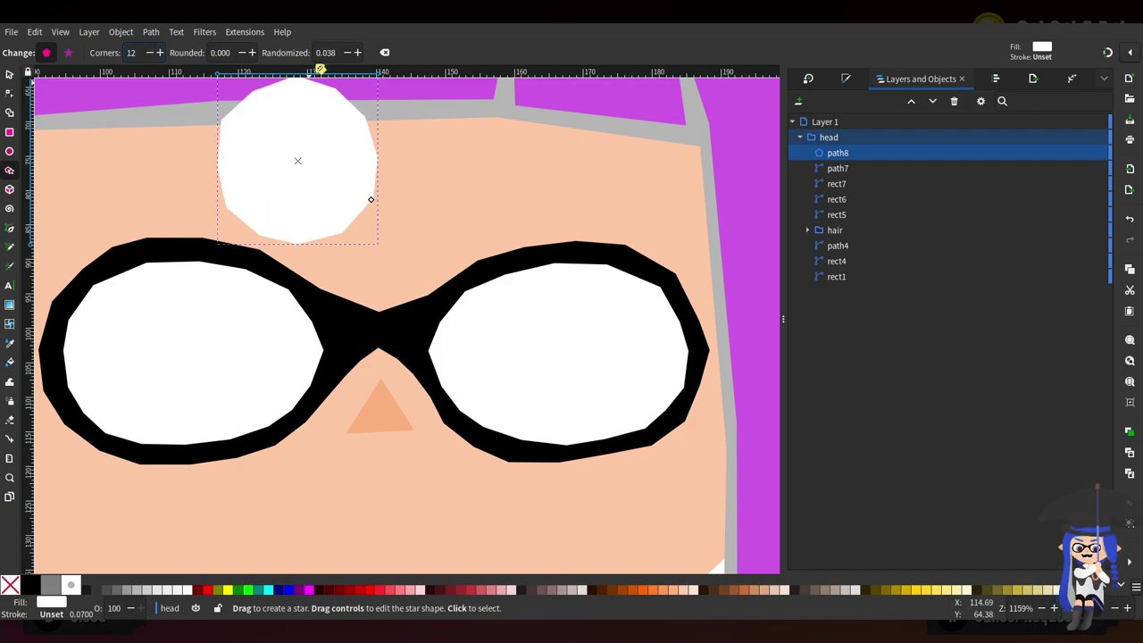
type("0")
key("Return")
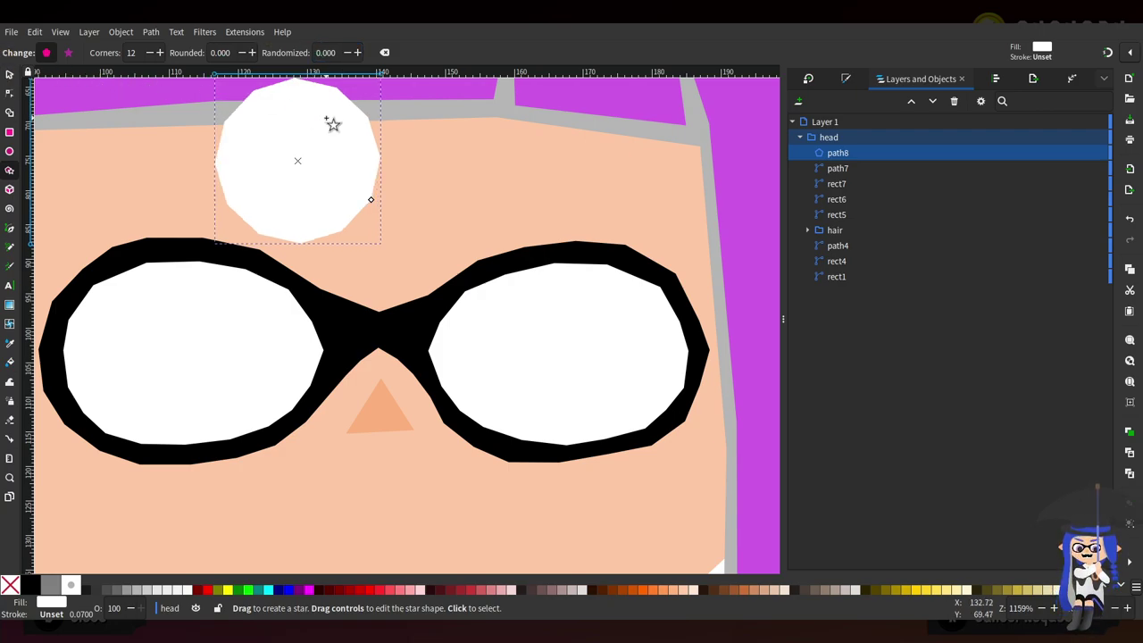
Fill the 12-sided polygon light green (HSL 143, 58, 75), place it over the left lens and enlarge it to about 31.4 px
left_click(10, 76)
left_click_drag(357, 183, 524, 335)
key("Escape")
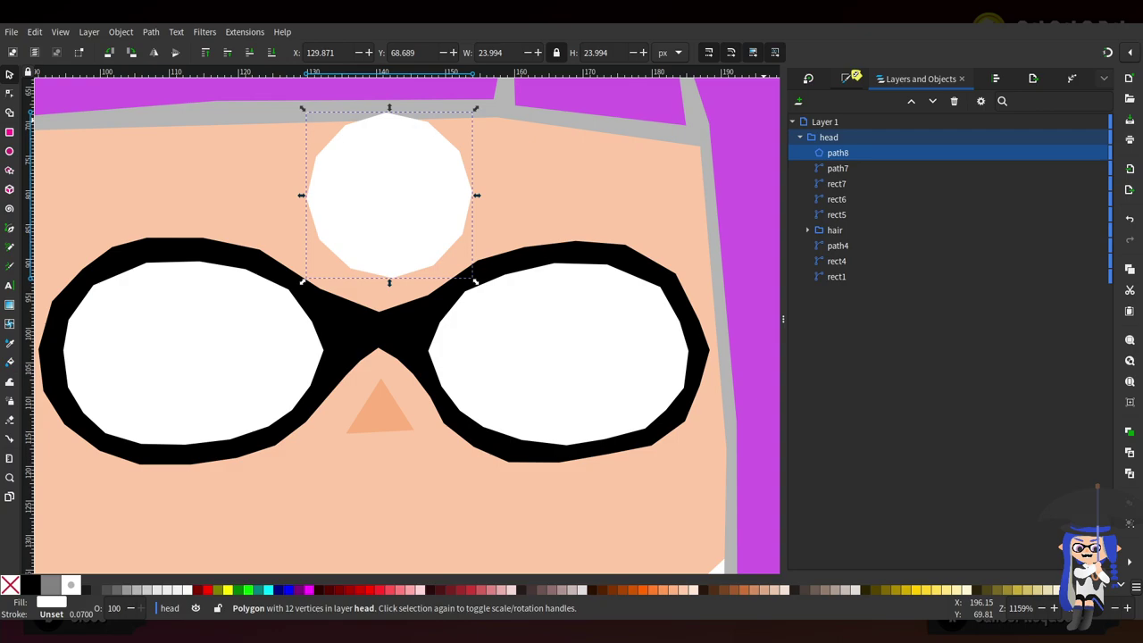
left_click(849, 79)
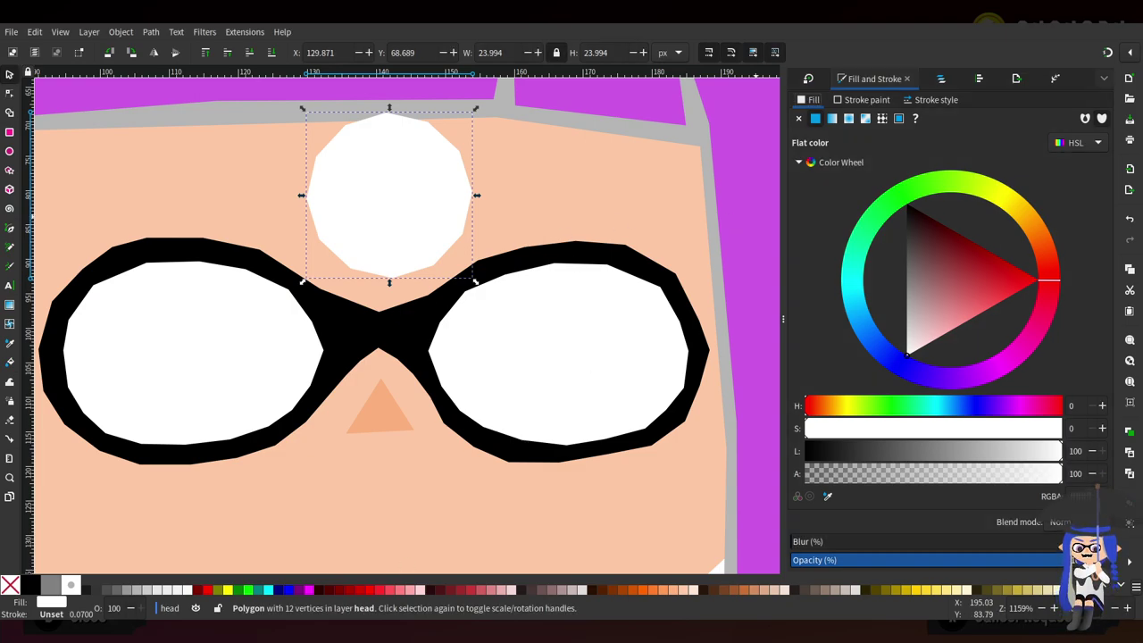
key("Return")
left_click_drag(392, 231, 204, 413)
left_click(9, 93)
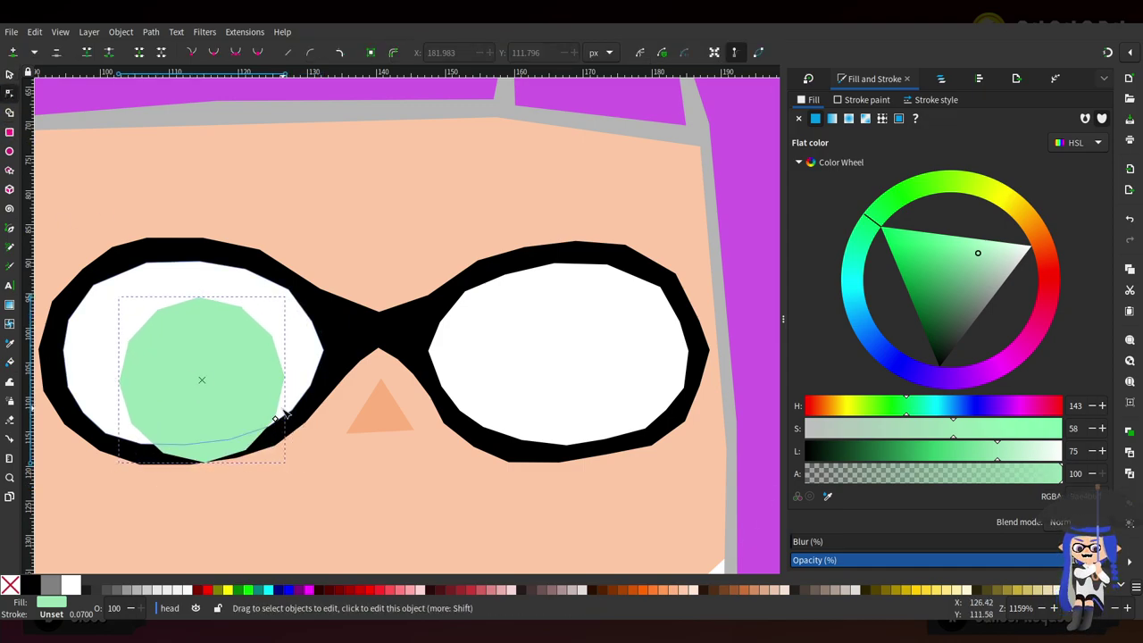
left_click_drag(277, 423, 295, 438)
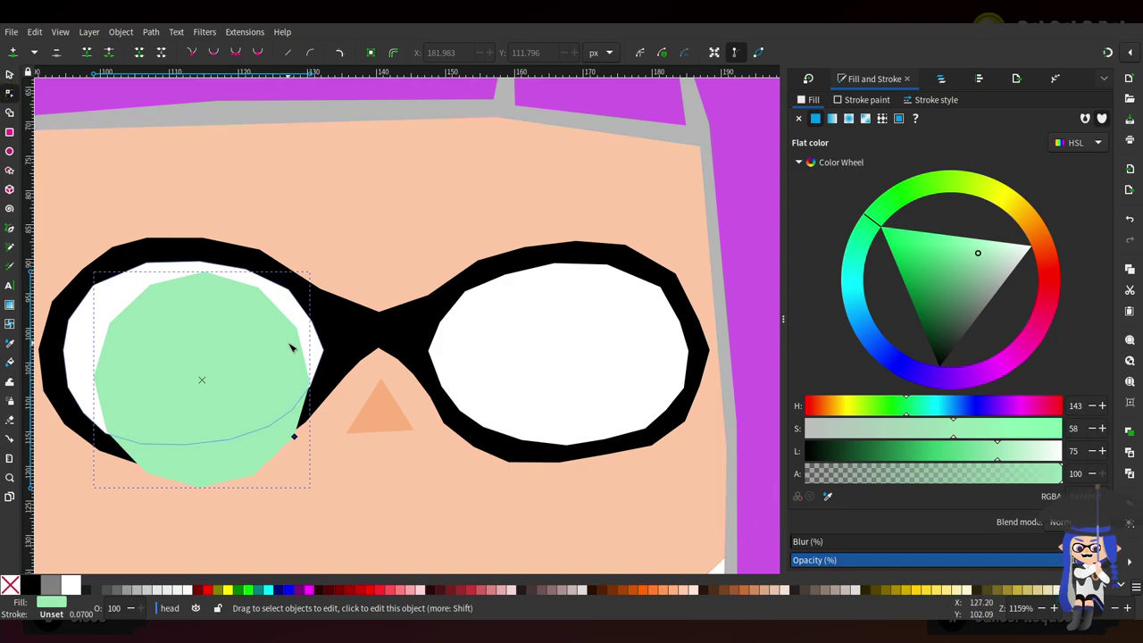
Duplicate the green polygon, shrink the copy to about 20.1 px around the same centre and fill it black (lightness 1)
left_click(941, 82)
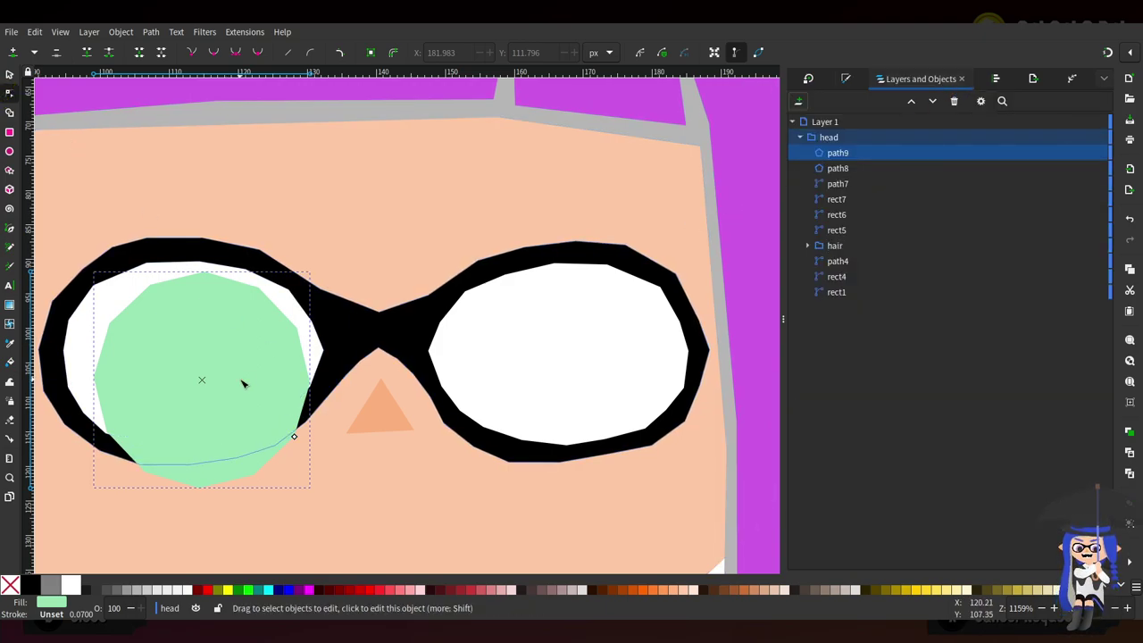
left_click(291, 434)
left_click_drag(295, 437, 266, 421)
left_click(845, 79)
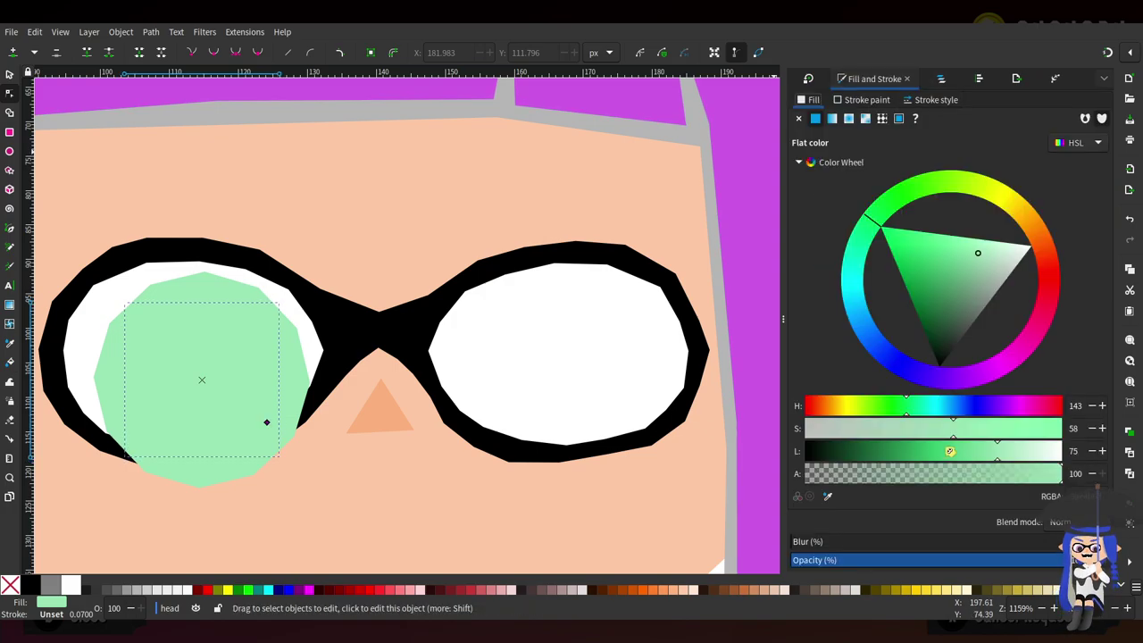
left_click_drag(948, 451, 806, 451)
left_click_drag(258, 419, 262, 422)
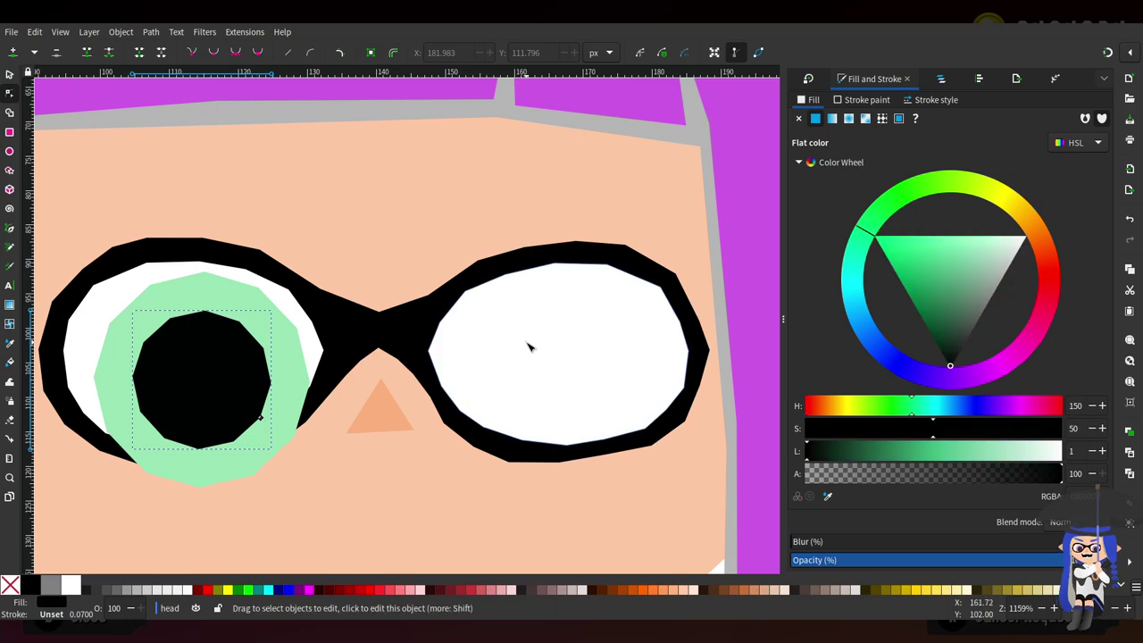
Group the black and green polygons and name the group "pupil"
left_click(9, 75)
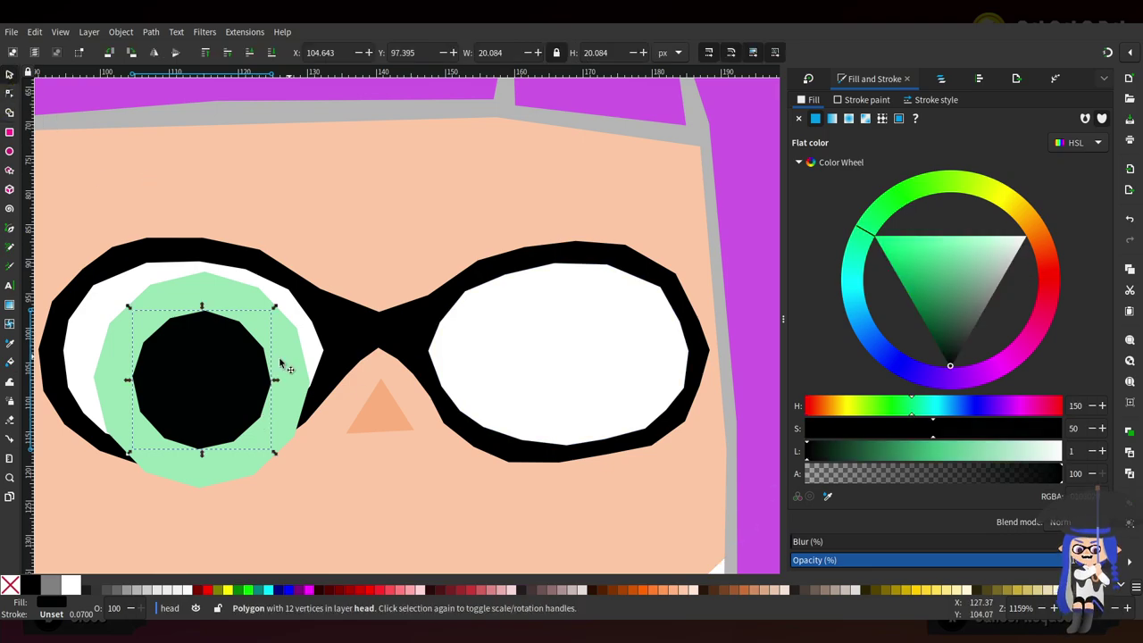
left_click(238, 286, "shift")
left_click(951, 79)
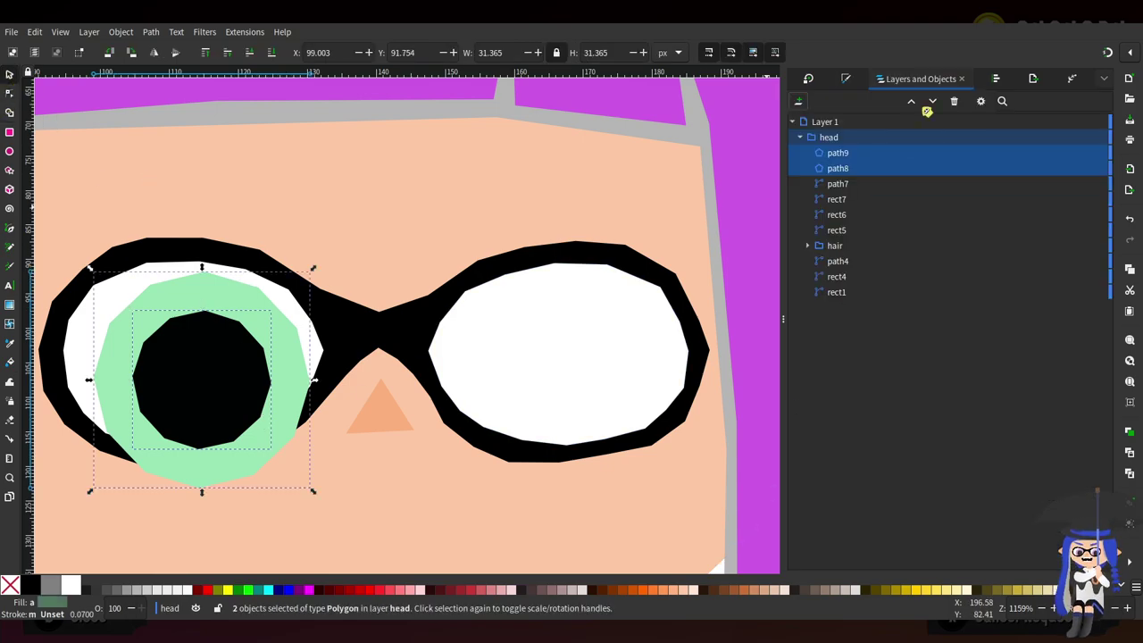
key("ctrl+g")
double_click(848, 154)
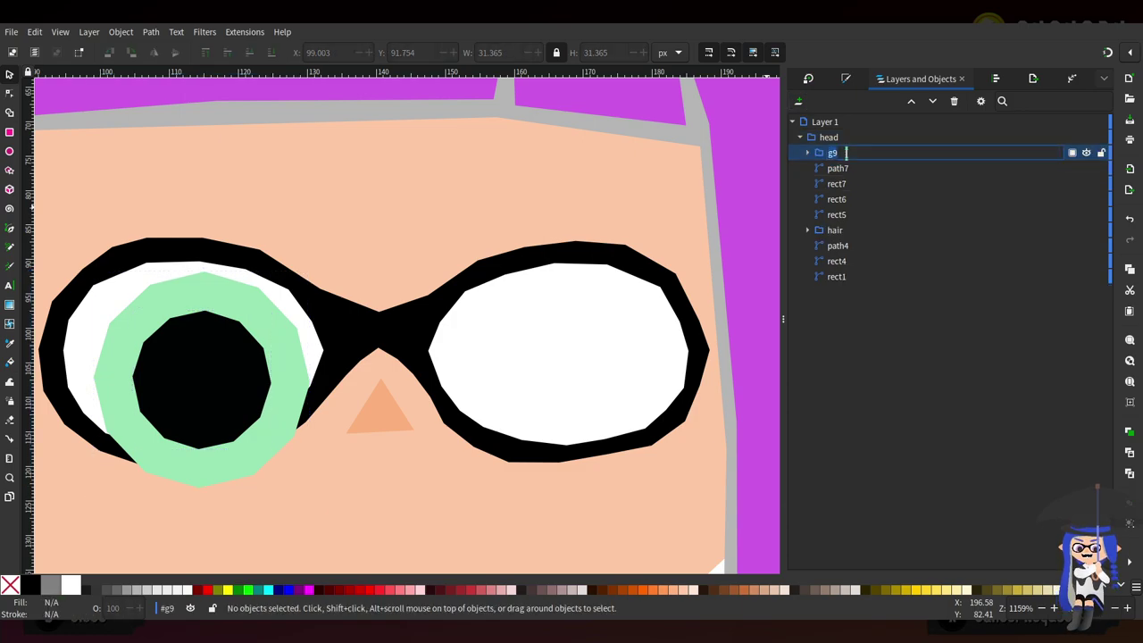
type("pupil")
key("Return")
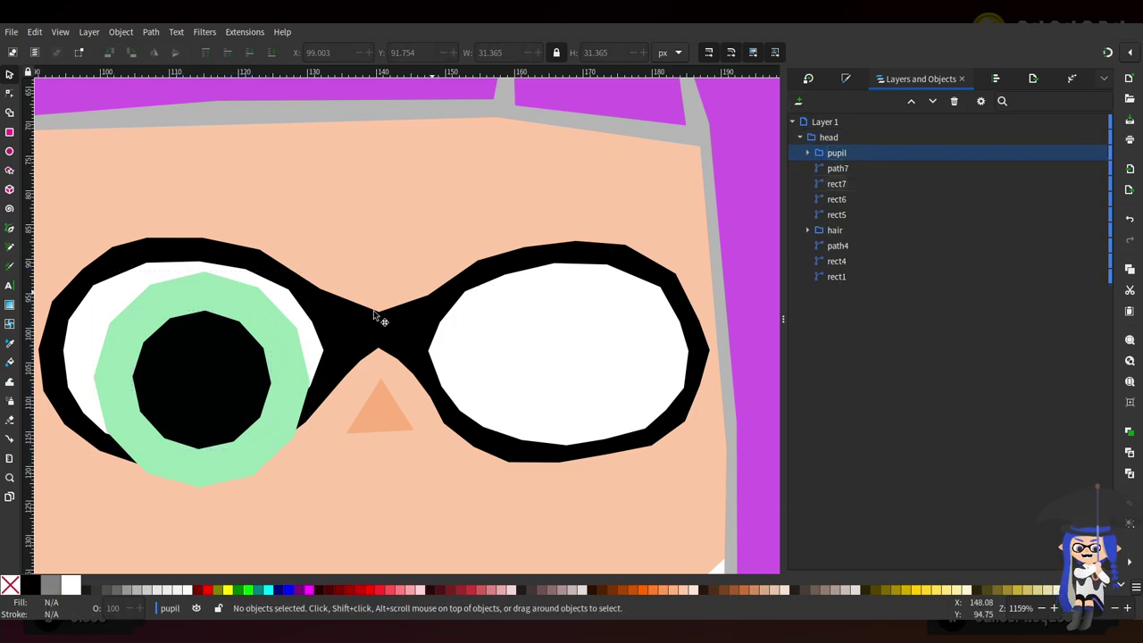
Shift the pupil group slightly down and inward to about X 100.0, Y 92.9 px
left_click(197, 384)
left_click(319, 366)
left_click(235, 393)
left_click_drag(235, 393, 238, 401)
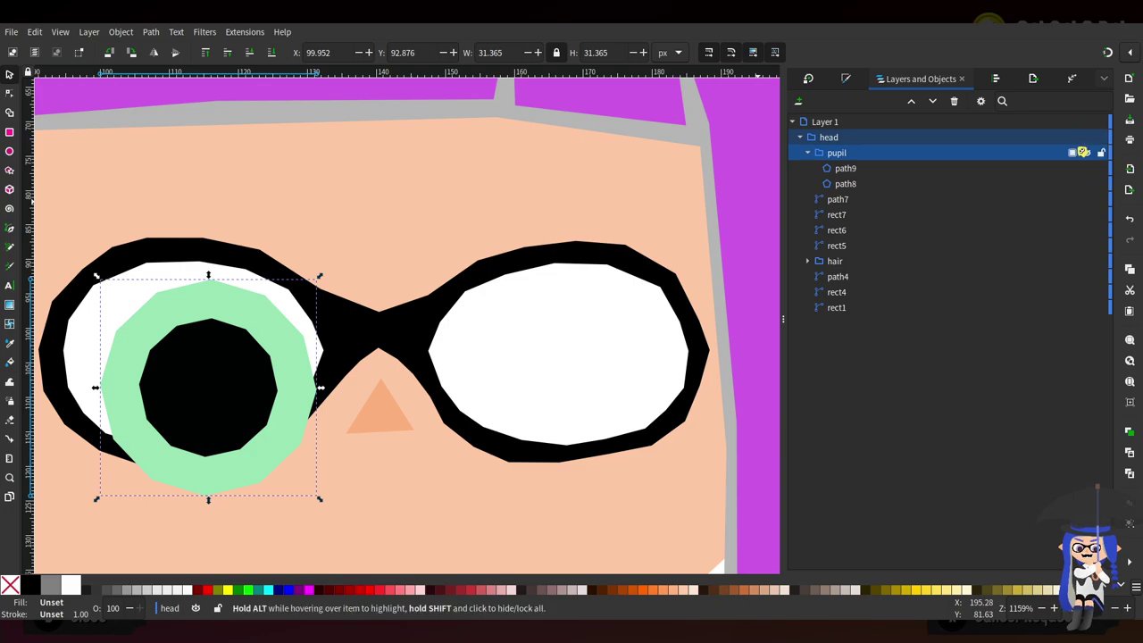
Hide the pupil group and both white lens shapes, leaving only the black glasses frame
left_click(1086, 153)
left_click(1086, 199)
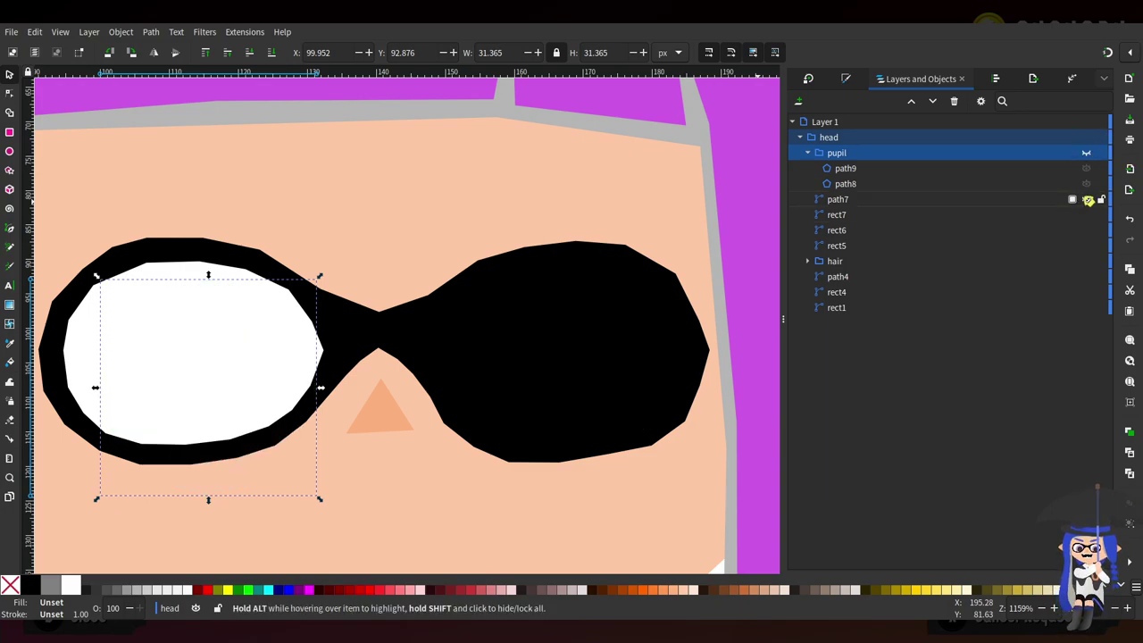
left_click(1087, 214)
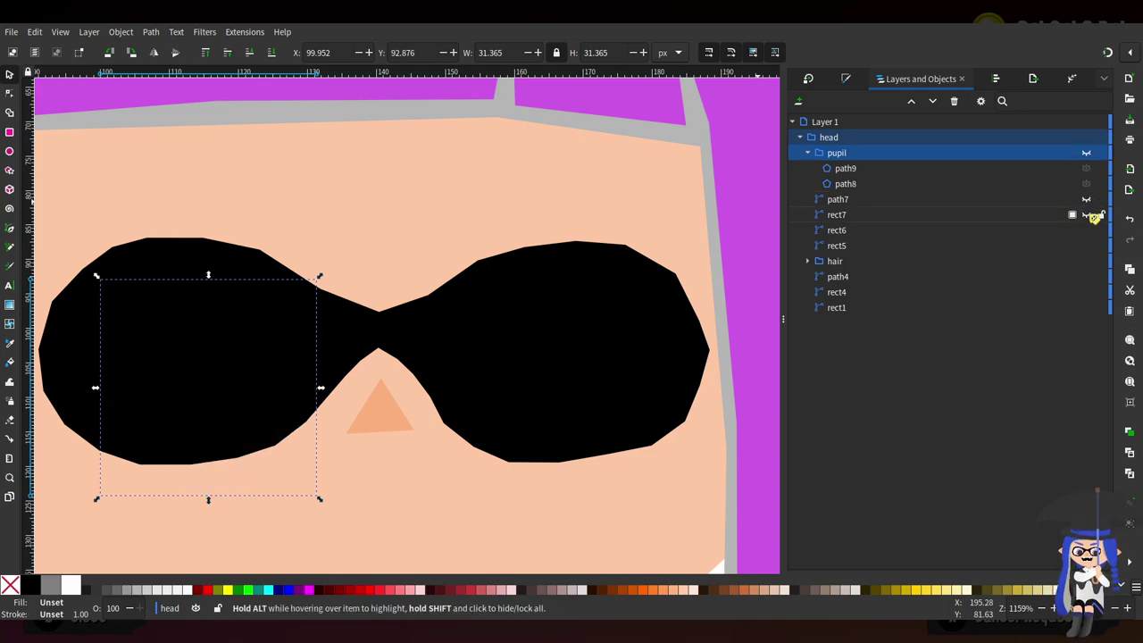
Draw a rectangle about 13.8 × 8.7 px inside the frame's left half and fill it white
left_click(9, 134)
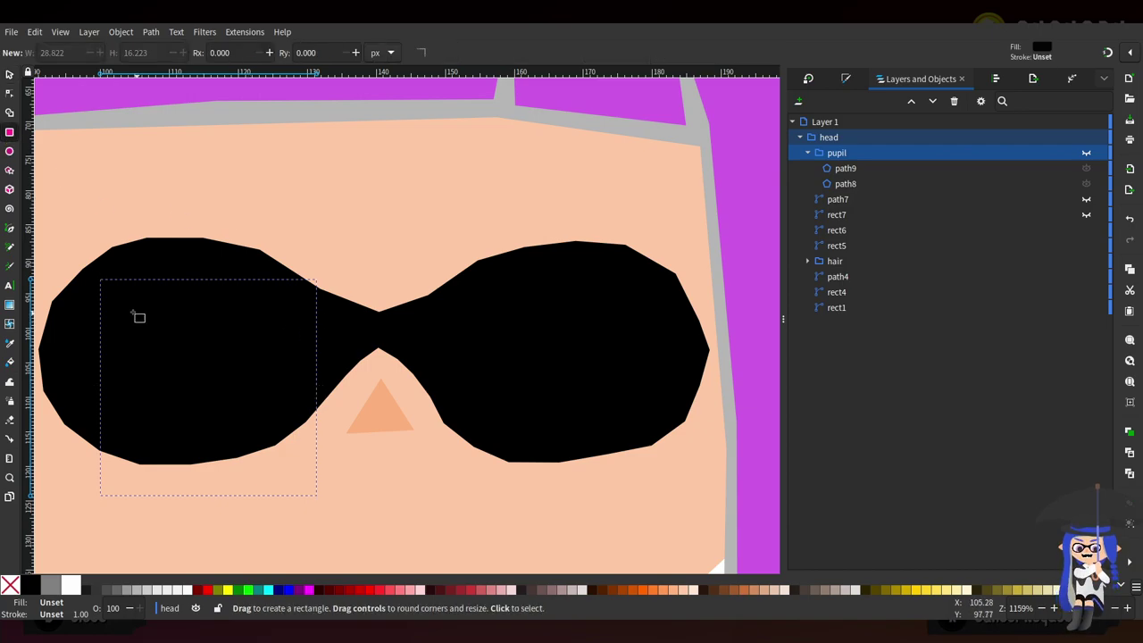
left_click_drag(123, 310, 217, 368)
left_click(845, 78)
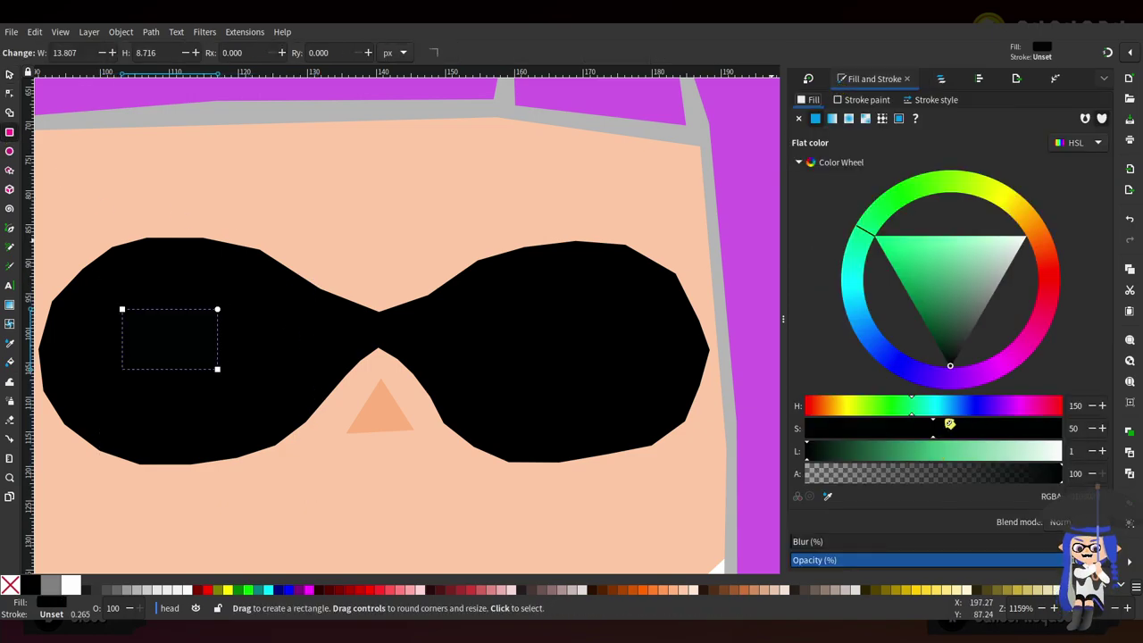
left_click_drag(1007, 455, 1063, 451)
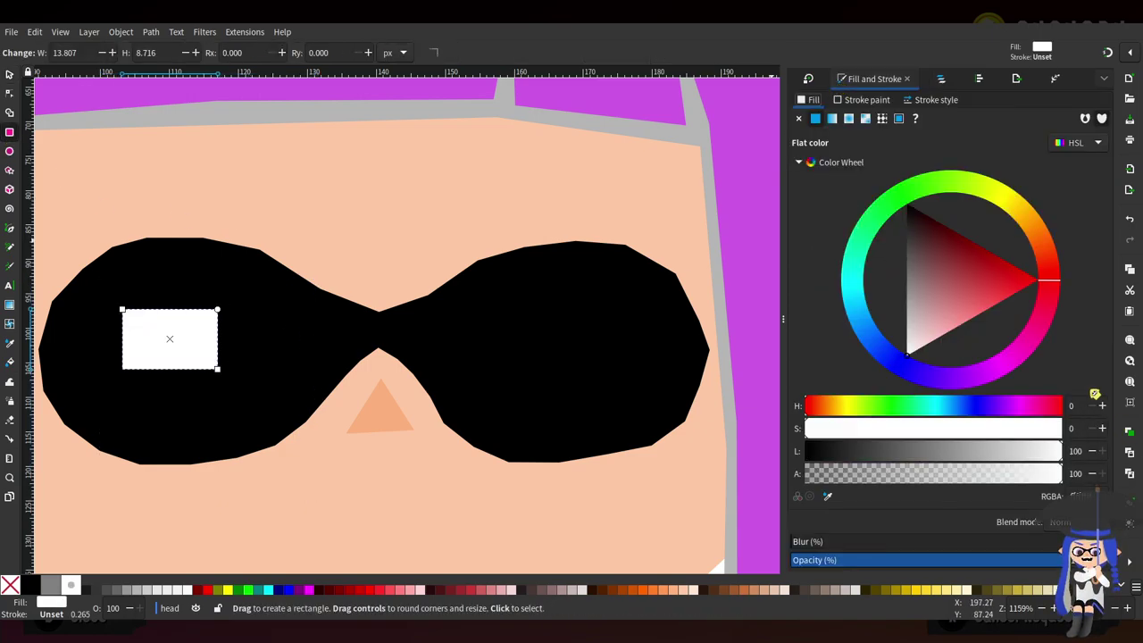
left_click(8, 93)
key("End")
key("ctrl+shift+c")
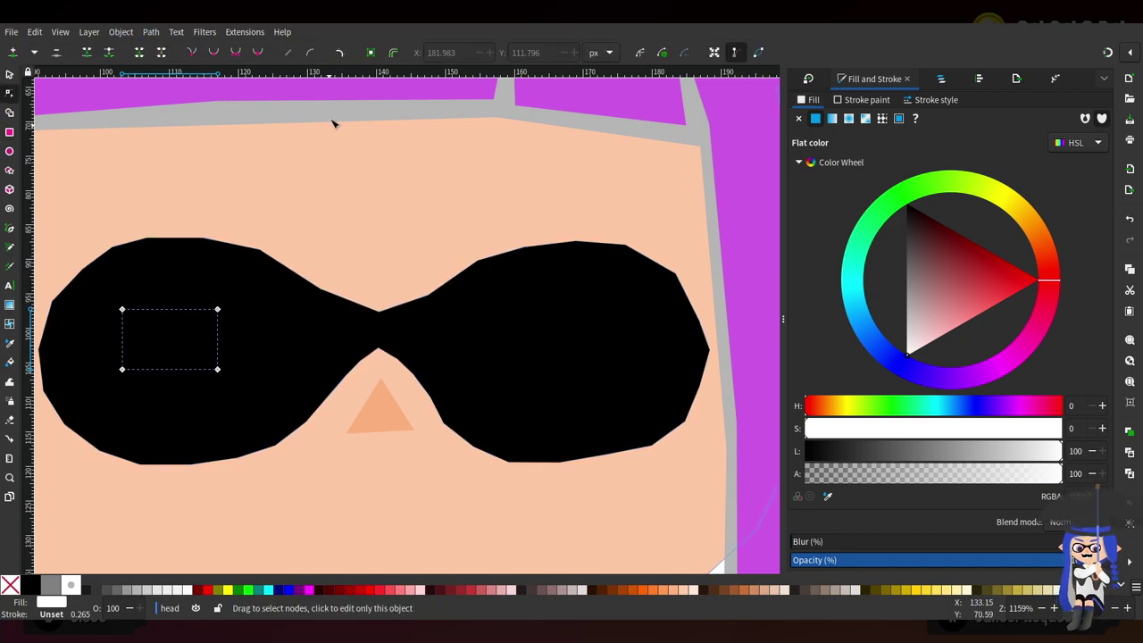
key("ctrl+z")
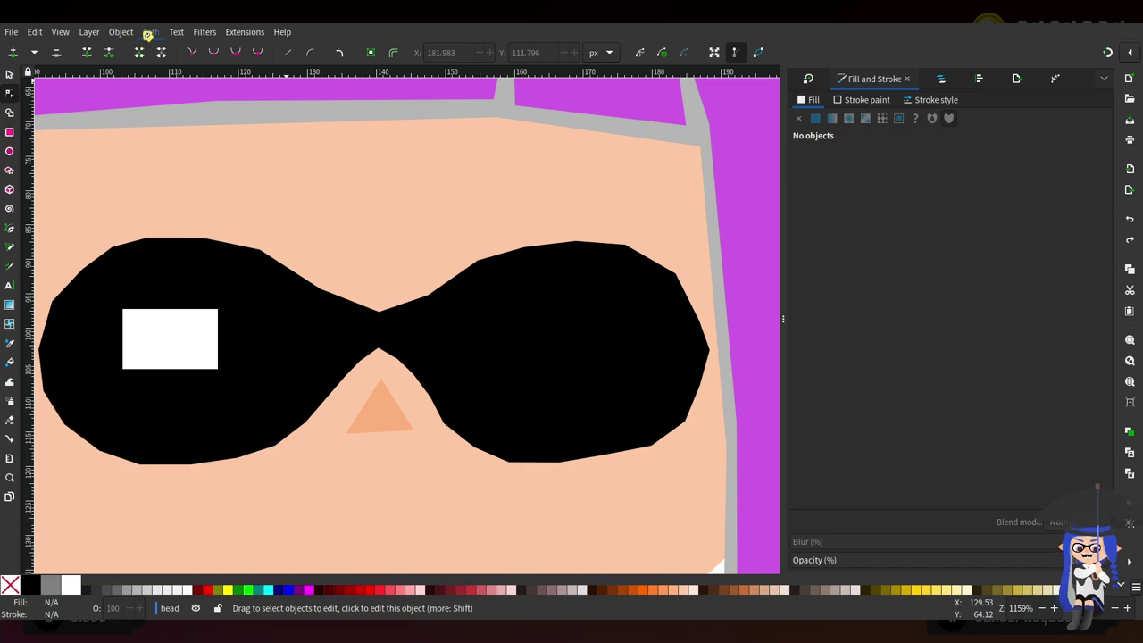
Convert the white rectangle to a path and delete its upper right node to make a triangle
left_click(181, 354)
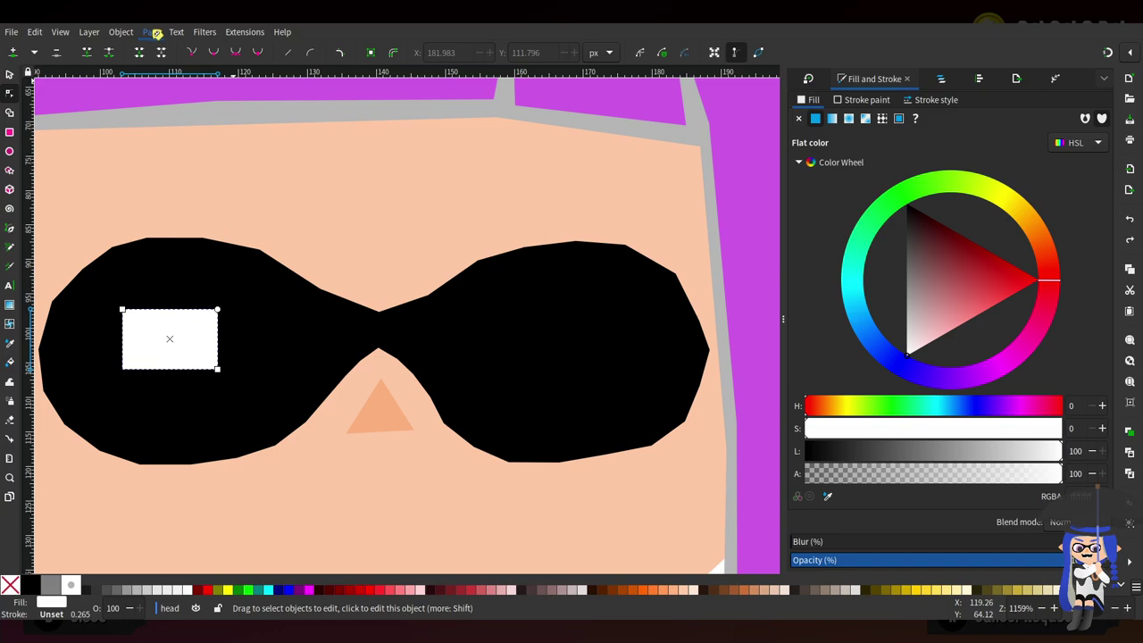
key("ctrl+shift+c")
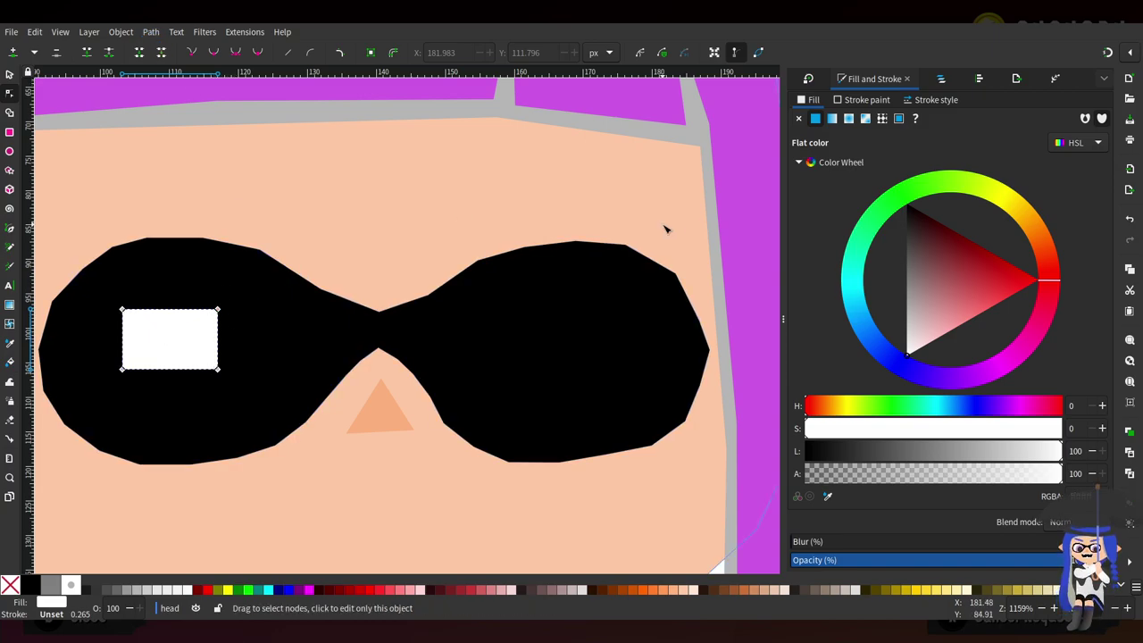
left_click_drag(255, 287, 206, 330)
key("Delete")
Remove the triangle's fill, give it a flat white stroke and open its stroke style settings
left_click_drag(105, 298, 268, 411)
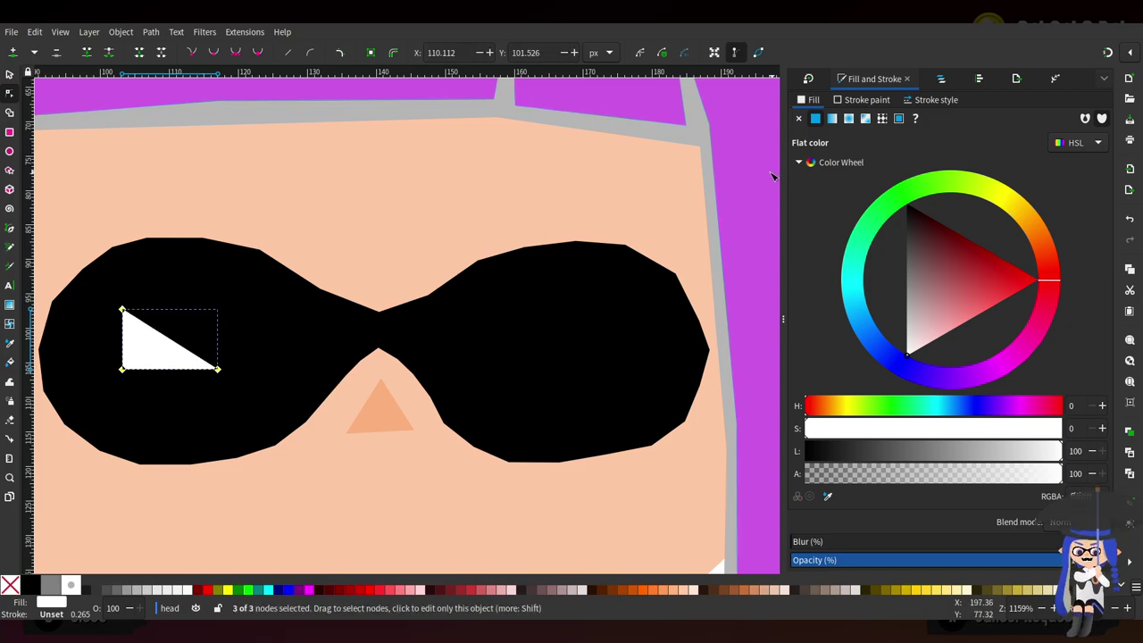
left_click(799, 119)
left_click(857, 100)
left_click(799, 119)
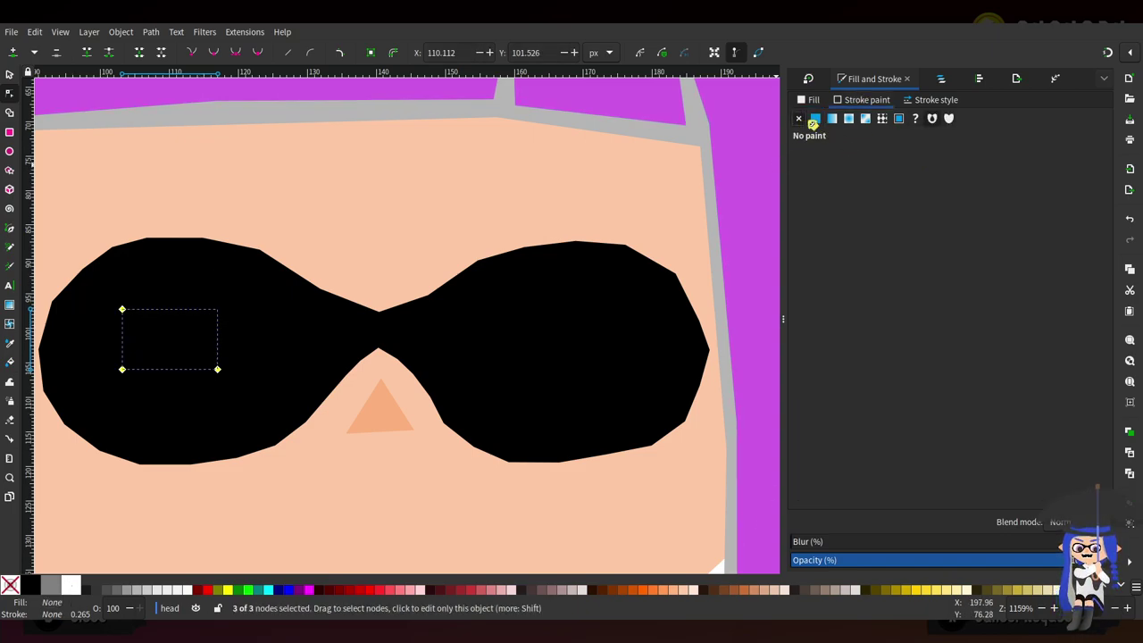
left_click(815, 119)
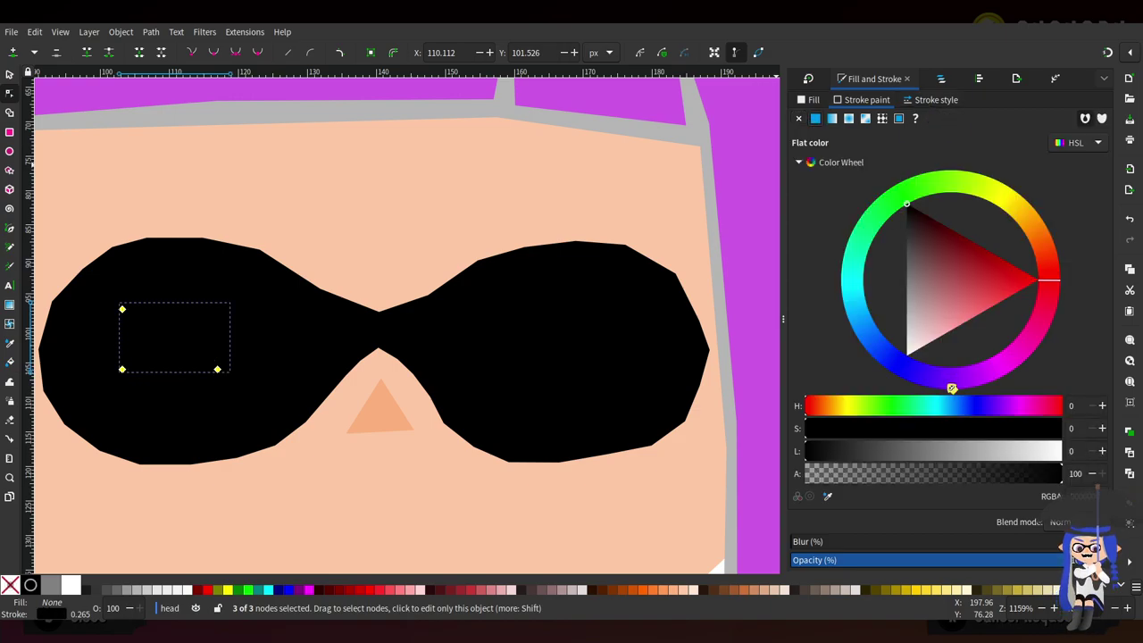
left_click_drag(1012, 451, 1066, 449)
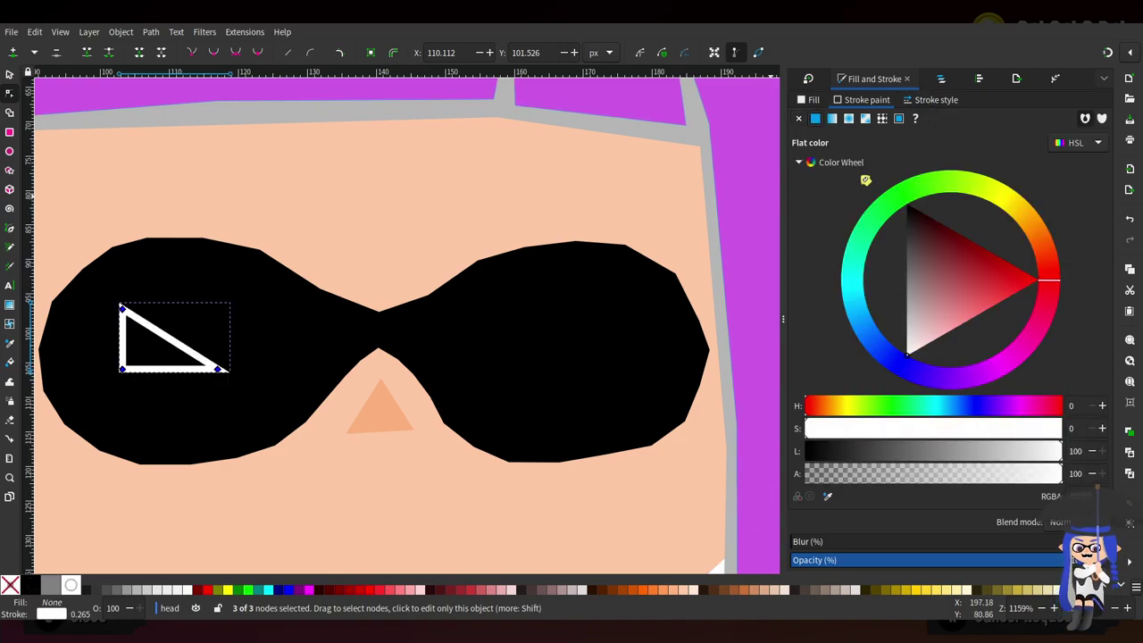
left_click(920, 102)
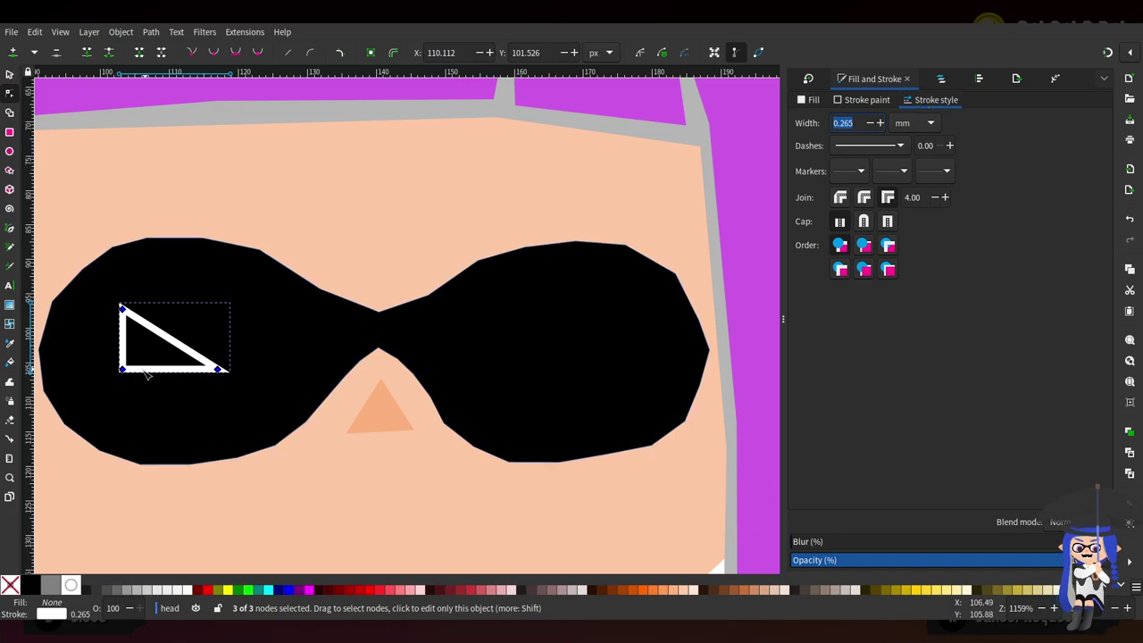
left_click_drag(122, 266, 254, 373)
left_click(218, 368, "shift")
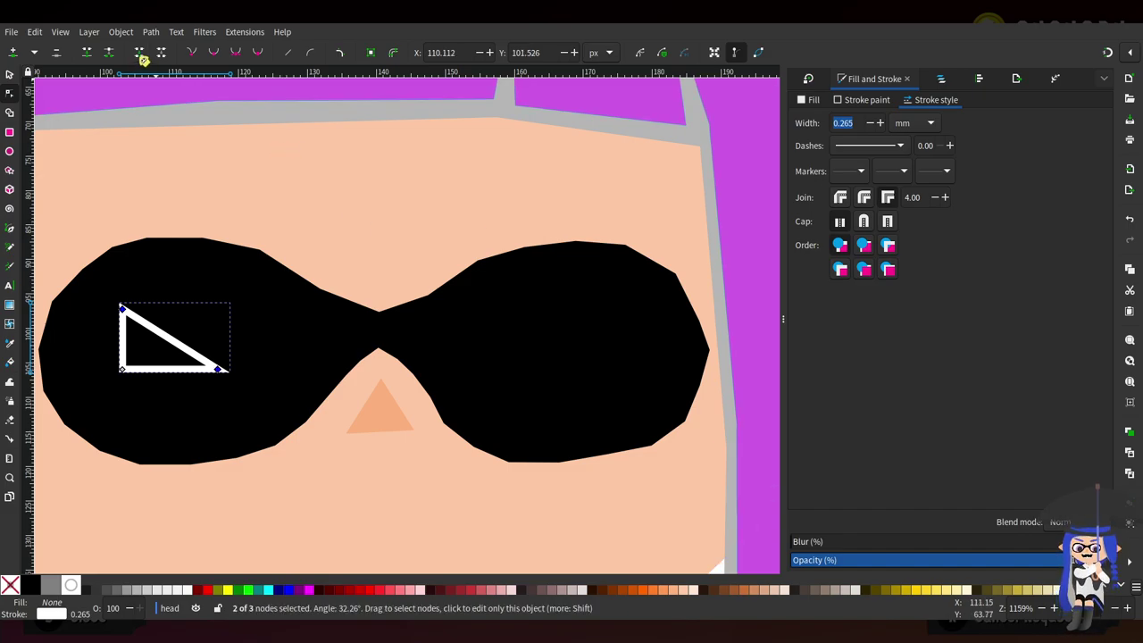
left_click(107, 53)
key("ctrl+z")
left_click(163, 54)
key("ctrl+z")
Delete the triangle's diagonal segment and bend the open line downward toward the nose, with its outer end at about X 100.0, Y 98.0 px
left_click_drag(102, 274, 236, 363)
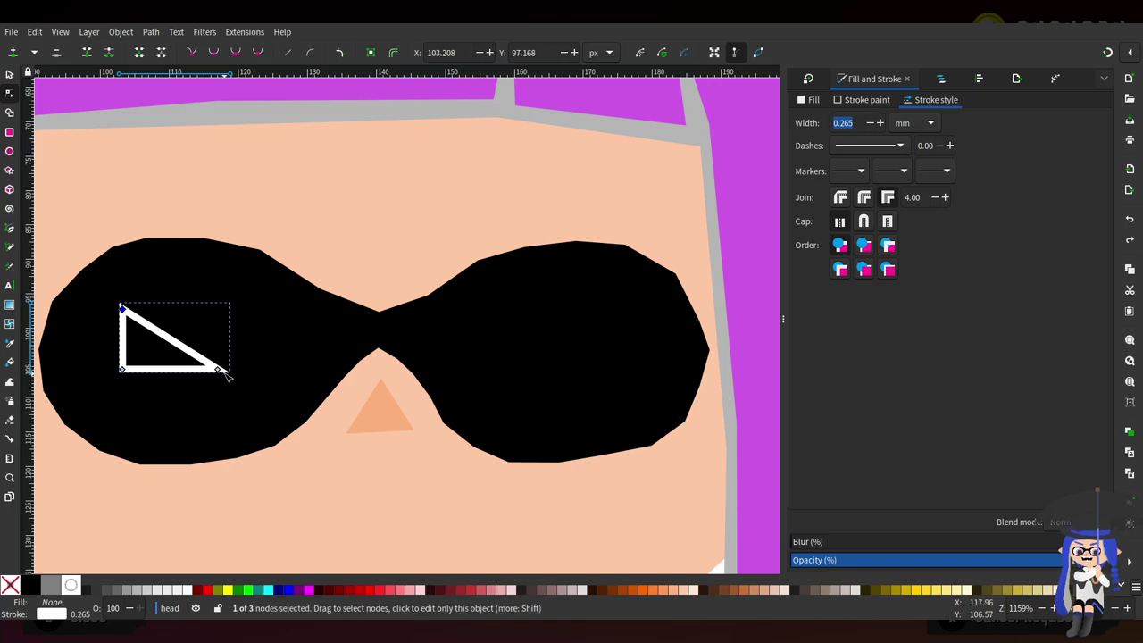
left_click(169, 52)
mouse_move(124, 368)
left_mouse_down()
mouse_move(177, 323)
mouse_move(100, 314)
left_mouse_up()
Set the white line's stroke width to 4 px and move its outer end node to about X 96.6, Y 98.2 px
scroll(906, 122, "up", 3)
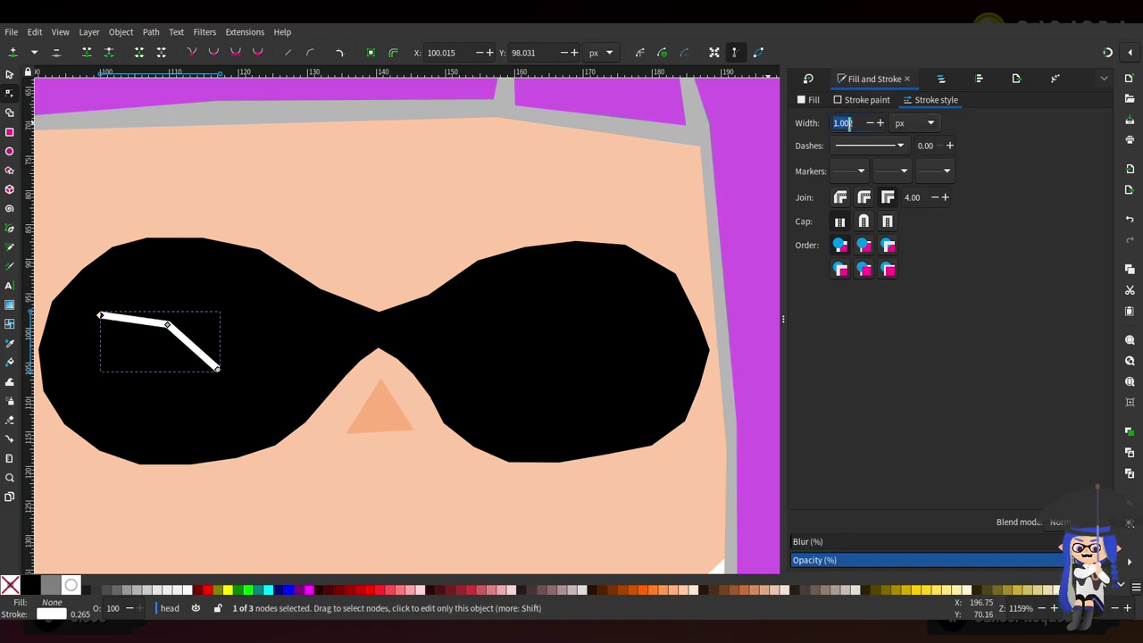
type("4")
key("Return")
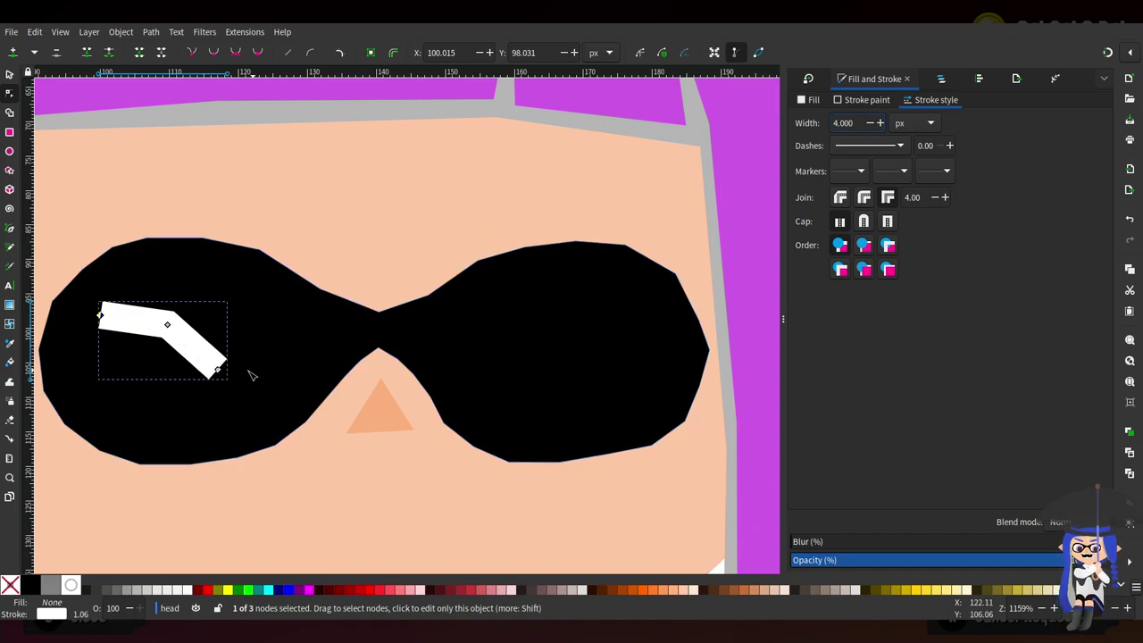
left_click_drag(100, 314, 77, 314)
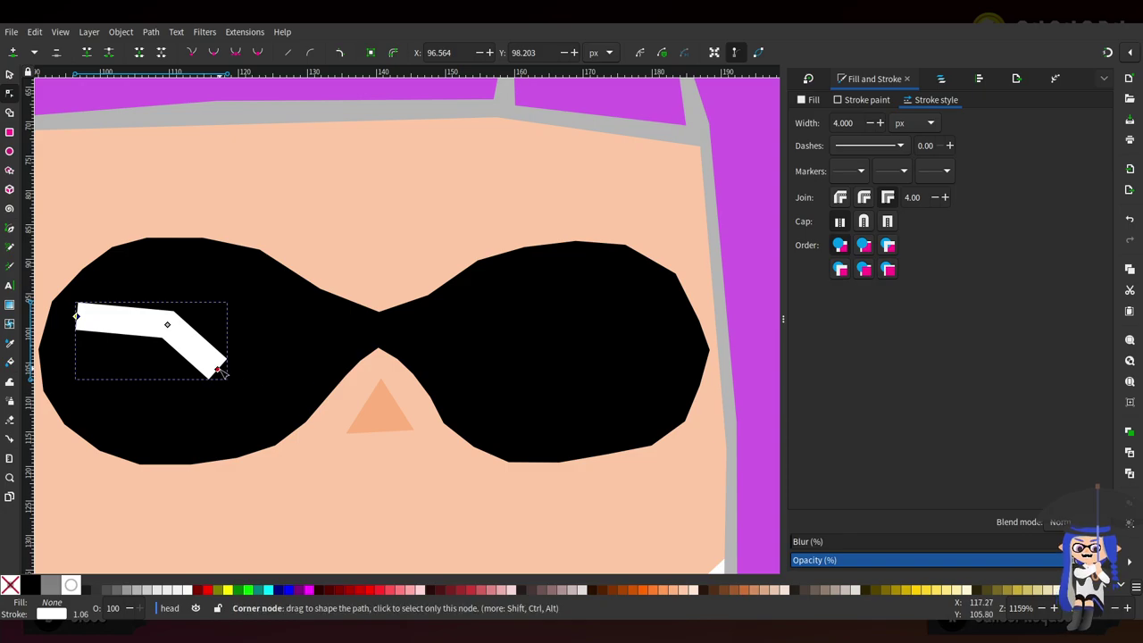
Extend the white line across the lens, with its inner end at about X 129.4, Y 107.6 px and its bend at about X 114.3, Y 100.0 px
left_click_drag(219, 370, 319, 378)
double_click(170, 331)
left_click_drag(169, 332, 214, 329)
mouse_move(319, 379)
left_mouse_down()
mouse_move(298, 382)
mouse_move(308, 380)
left_mouse_up()
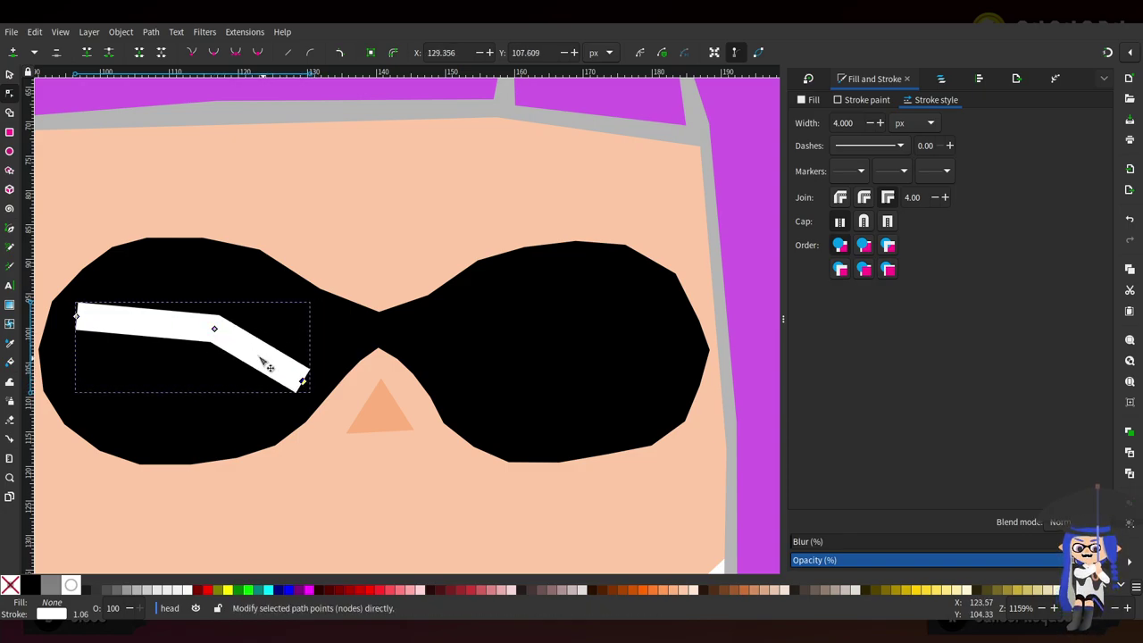
left_click_drag(215, 329, 198, 329)
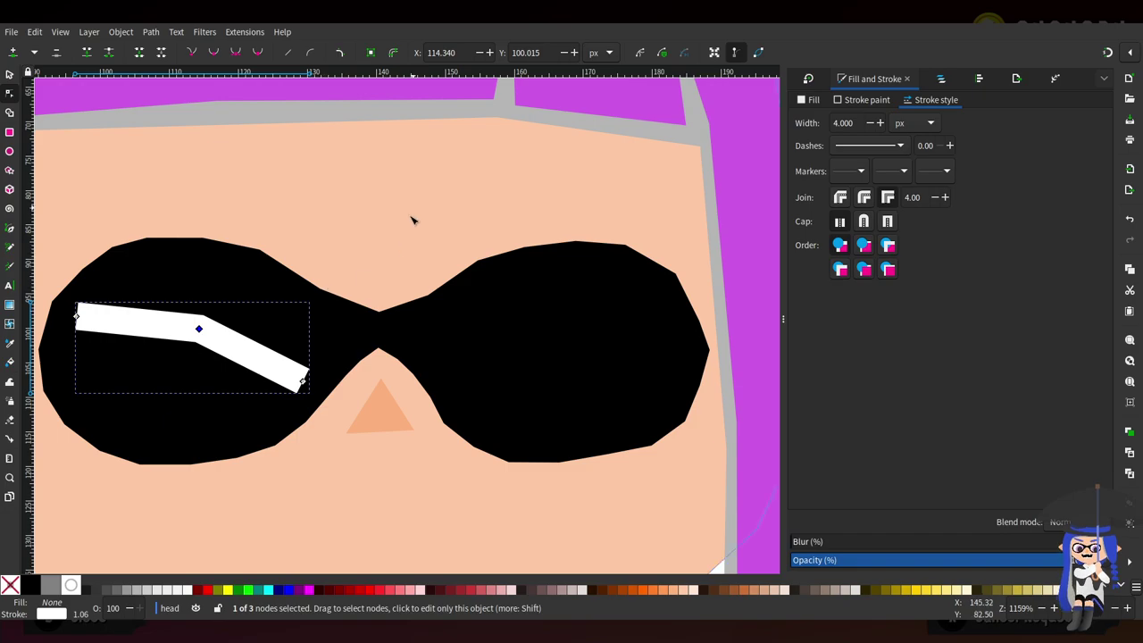
Smooth the outer upper edge of the right-hand lens by nudging two outline nodes, the higher one to about X 177.9, Y 88.3 px
scroll(488, 214, "down", 1)
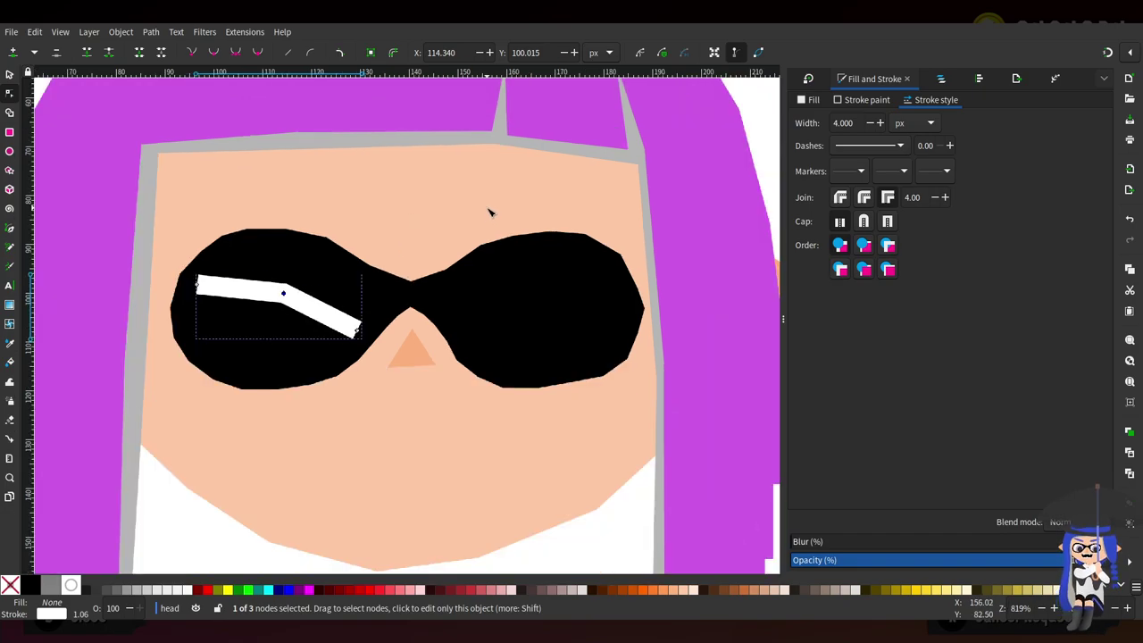
scroll(556, 258, "up", 1)
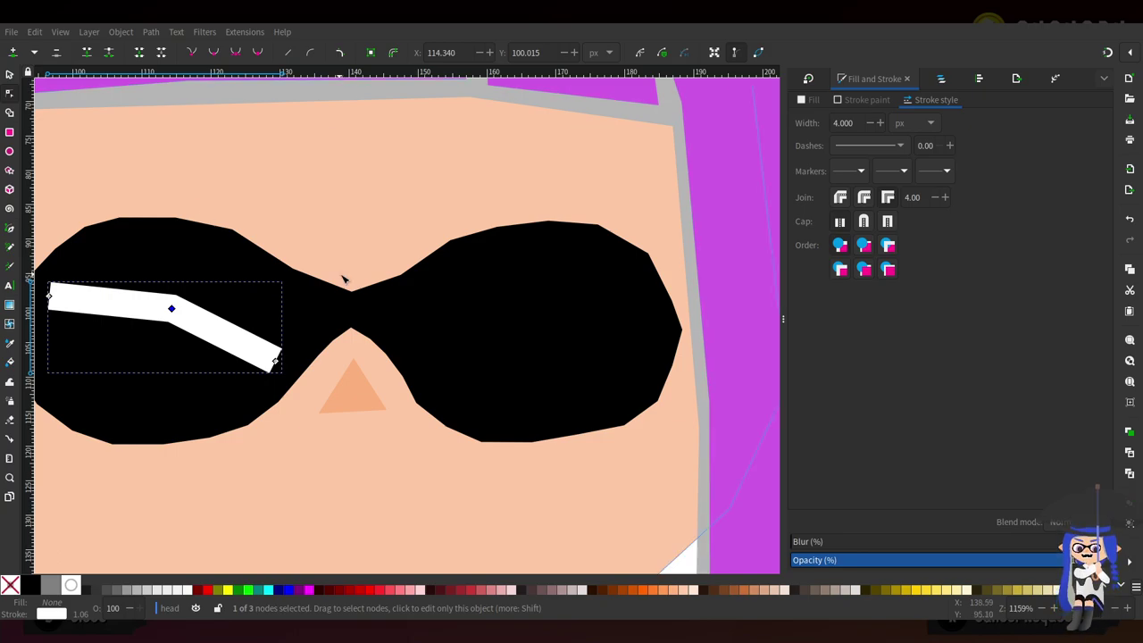
scroll(339, 275, "down", 1, "ctrl")
scroll(366, 326, "up", 1)
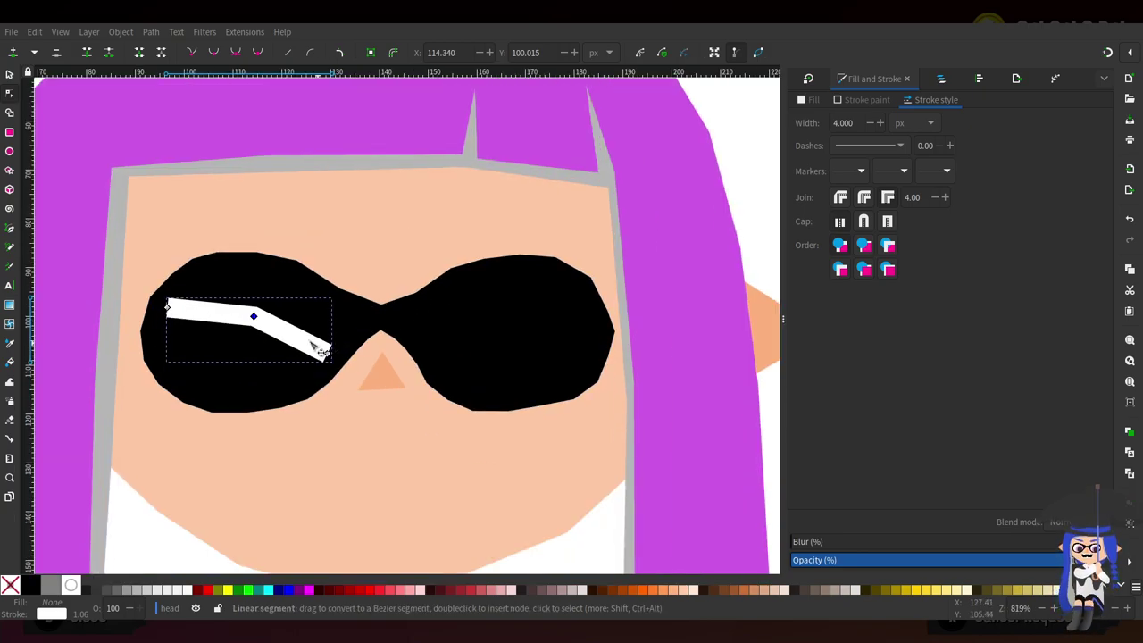
left_click(531, 307)
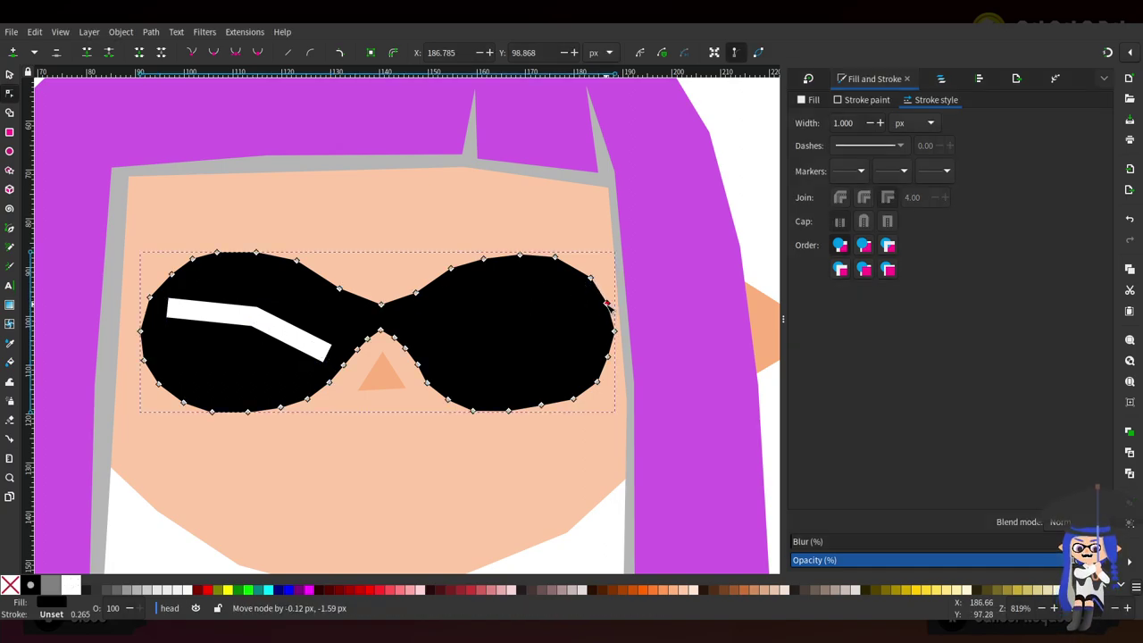
left_click_drag(555, 258, 564, 262)
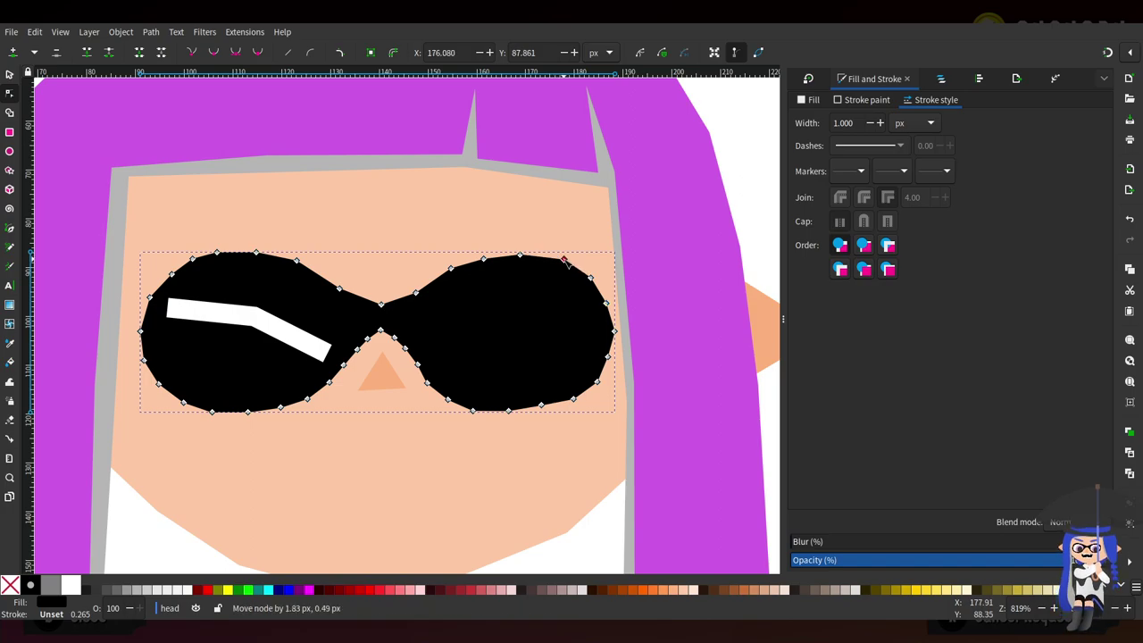
Group the hidden pupil group, path7 and rect7 together inside the head group and open the new group's name for editing
left_click(214, 312)
left_click(938, 81)
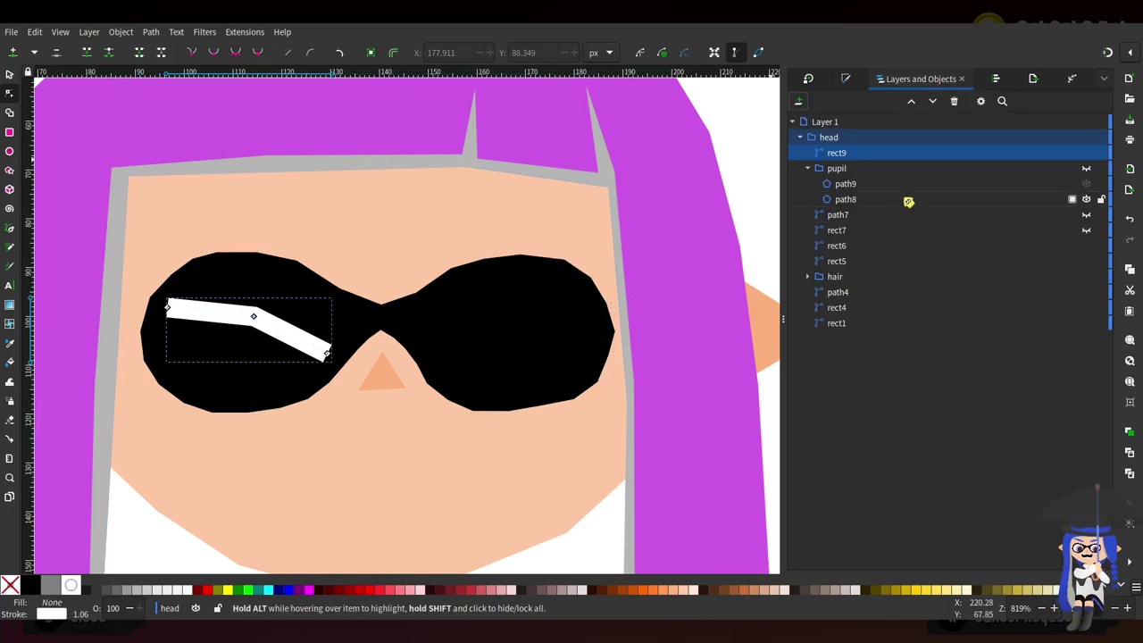
left_click(840, 169)
left_click(854, 229, "shift")
left_click_drag(951, 224, 842, 193)
left_click_drag(859, 156, 857, 199)
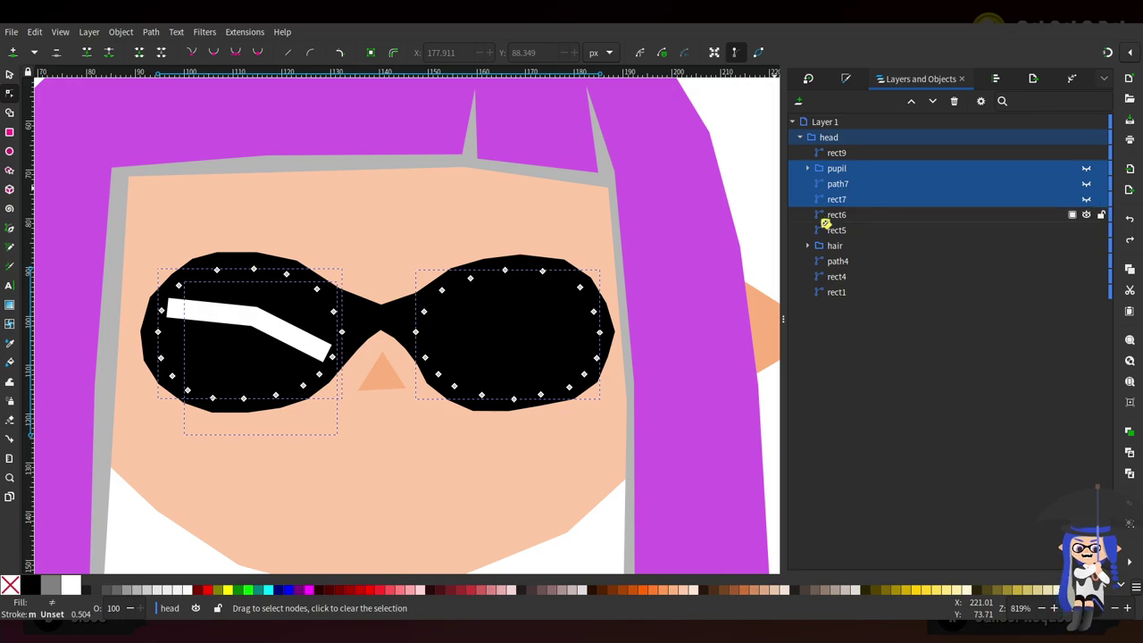
key("ctrl+g")
double_click(844, 169)
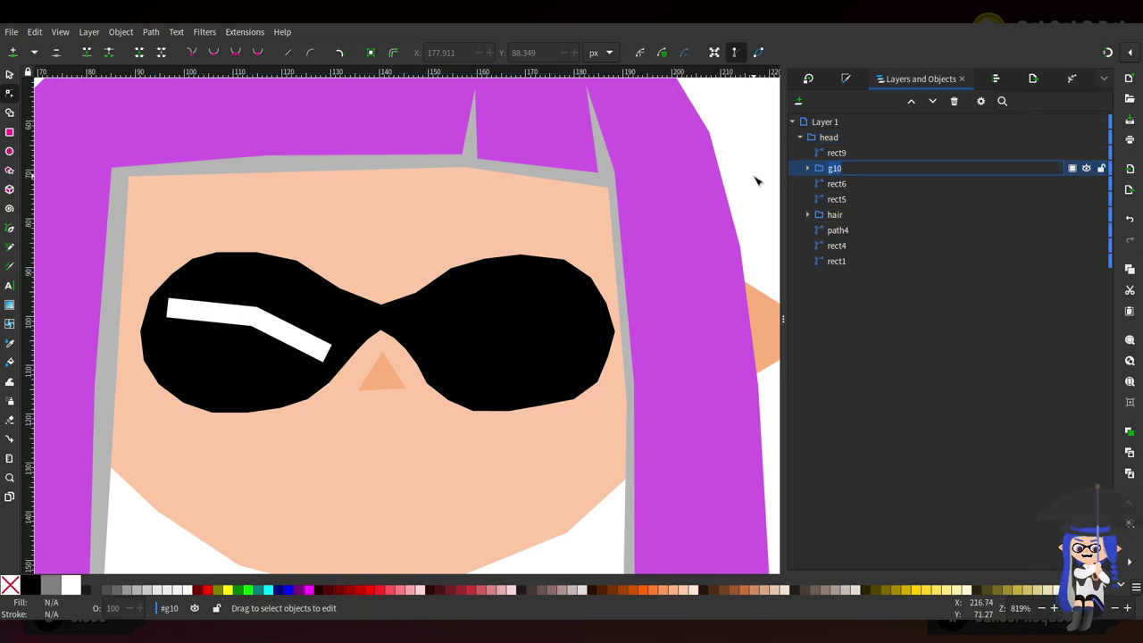
Rename the group g10 as opened and hide it
type("opened")
key("Return")
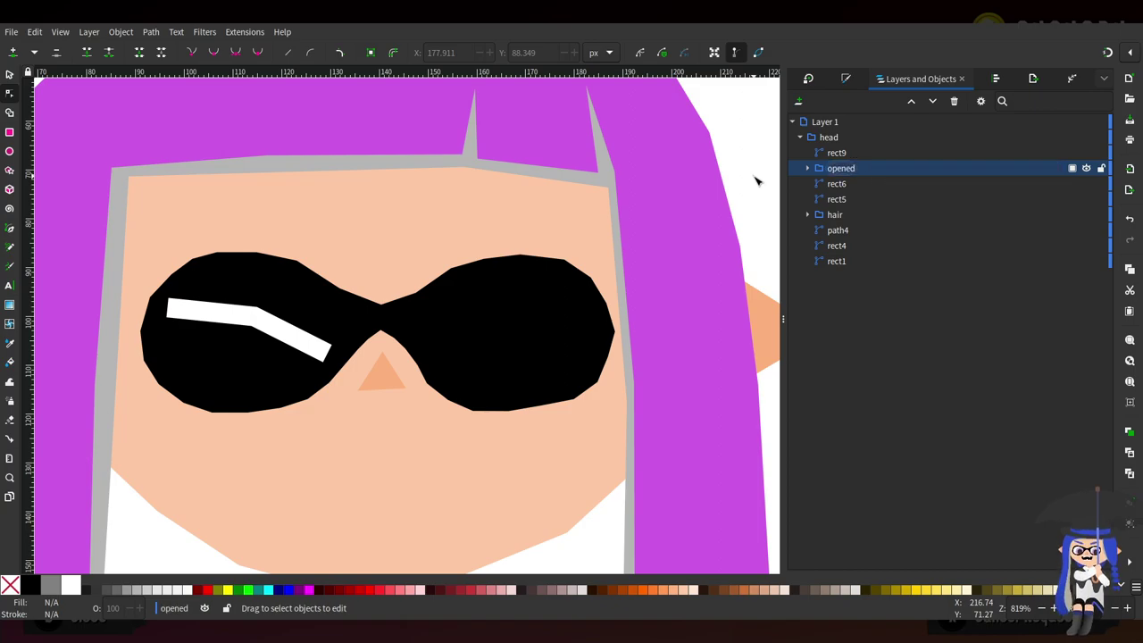
left_click(807, 168)
left_click(1086, 183)
left_click(1086, 199)
left_click(1085, 199)
left_click(1086, 199)
left_click(1086, 214)
left_click(1086, 168)
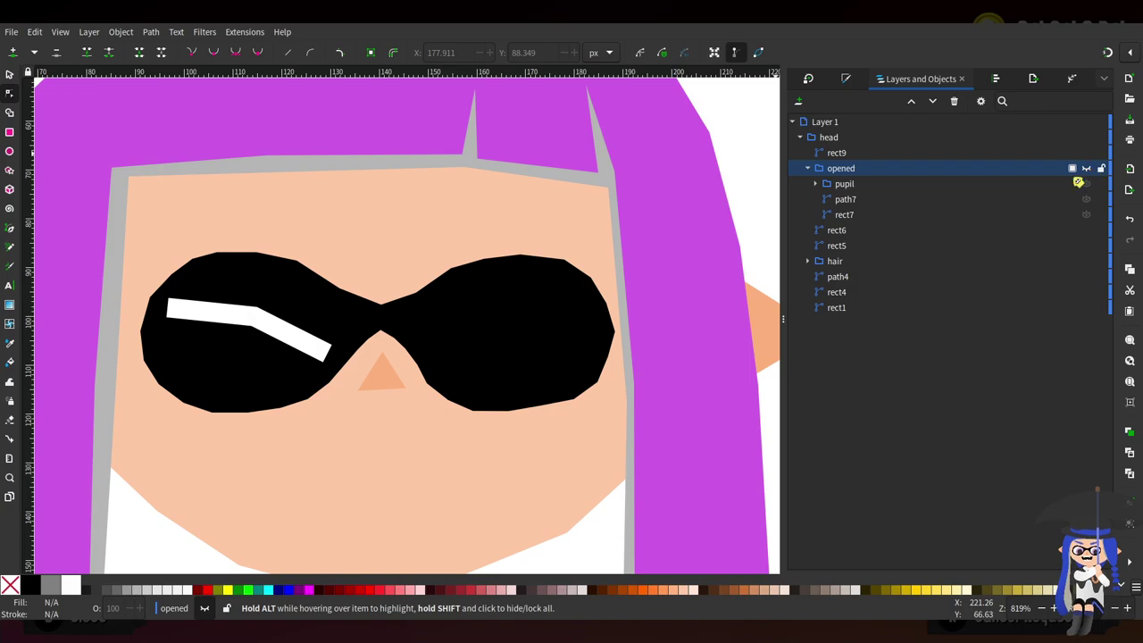
left_click(807, 168)
Duplicate the white eye line, place the copy over the mask's other lens, and flip it horizontally
left_click(840, 153)
double_click(252, 317)
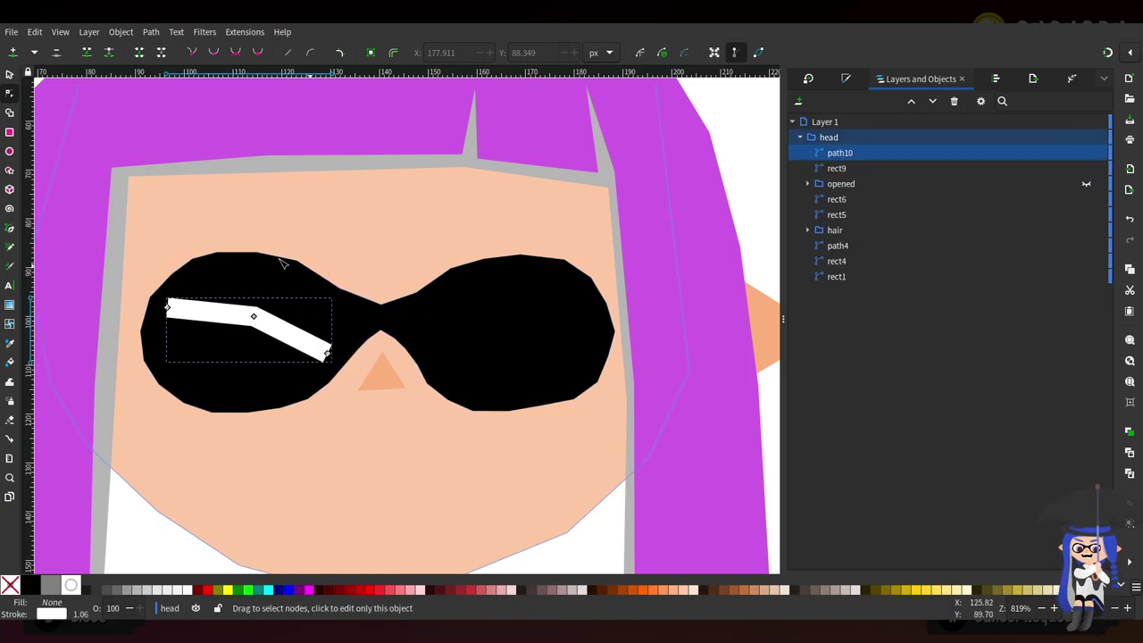
key("s")
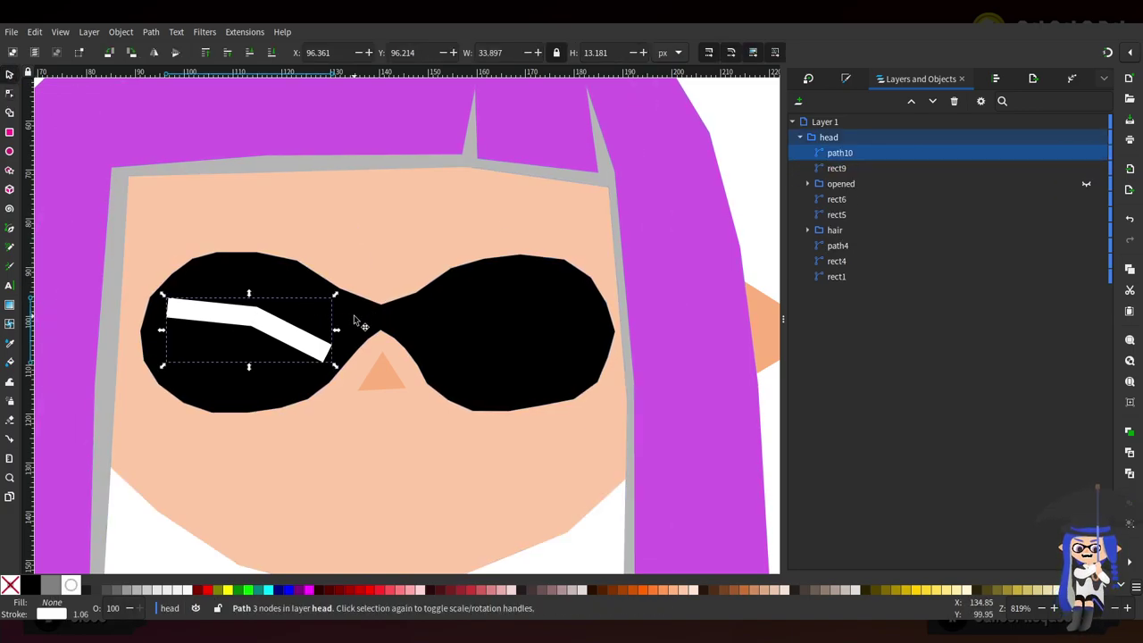
key("ctrl+d")
left_click_drag(317, 311, 568, 310)
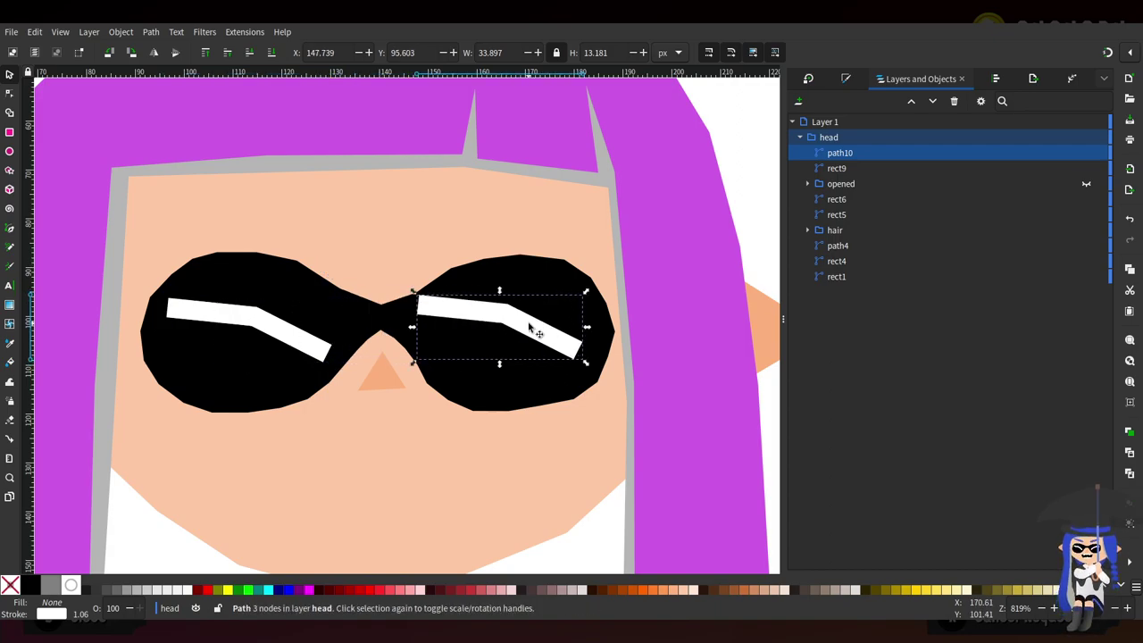
key("h")
Adjust the three nodes of the flipped white line so that it mirrors the original eye line within its lens
key("n")
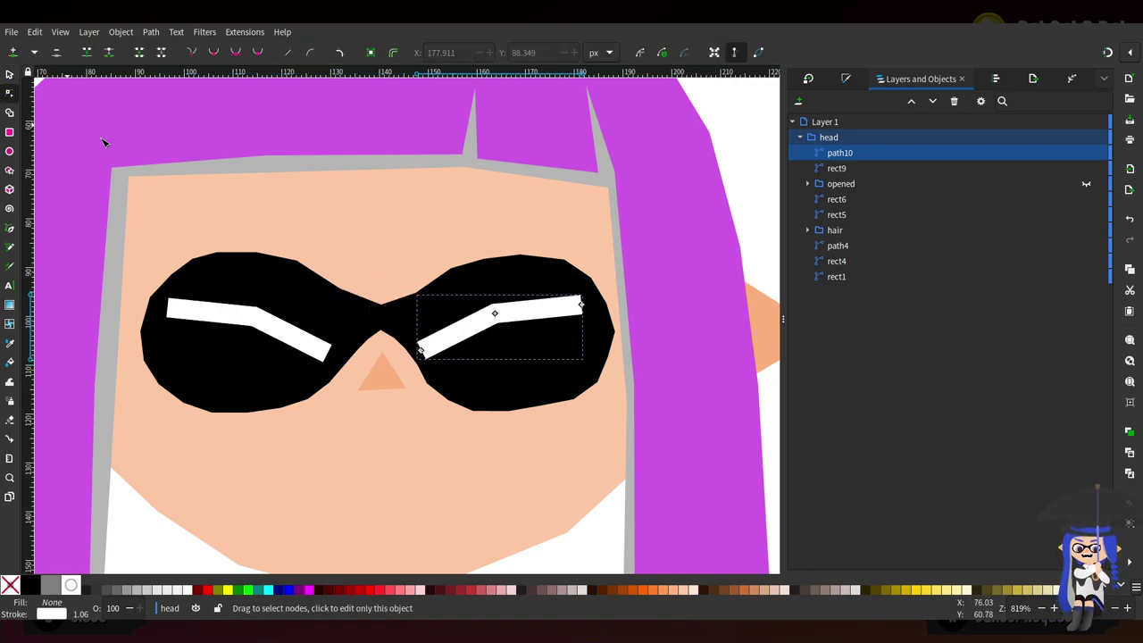
left_click_drag(419, 351, 428, 353)
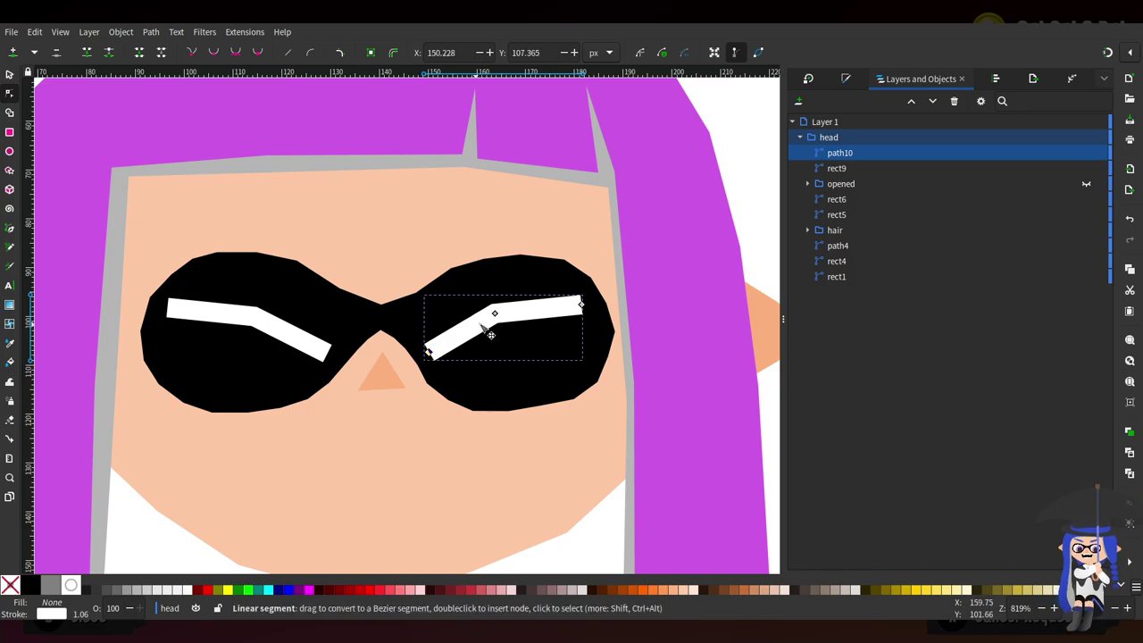
left_click_drag(496, 314, 507, 315)
left_click_drag(581, 305, 585, 307)
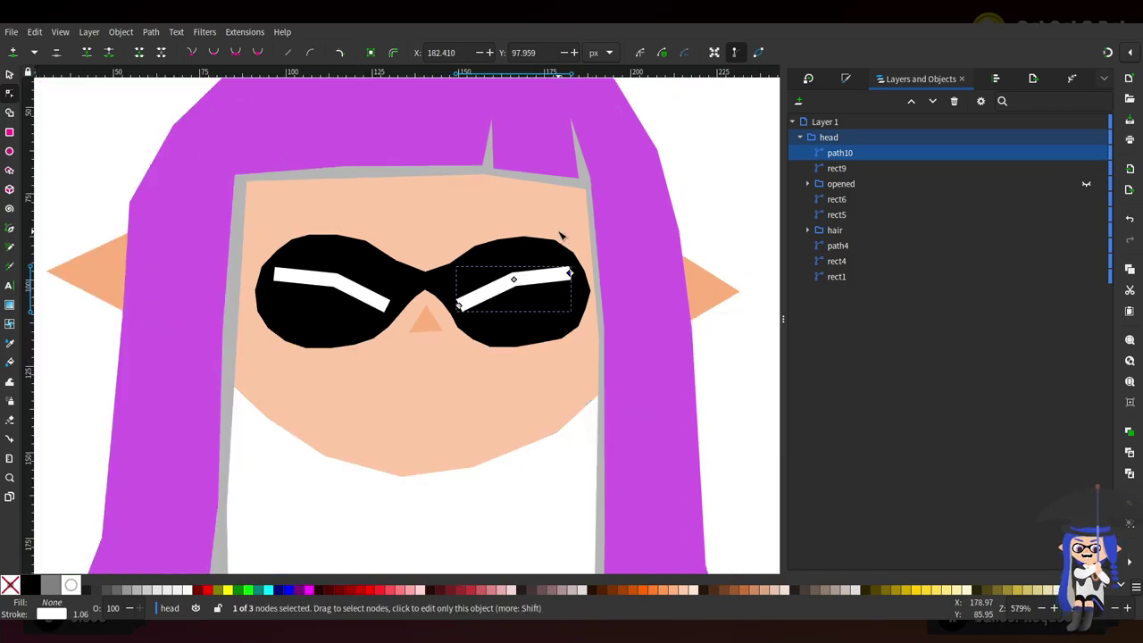
left_click(510, 331)
scroll(556, 375, "up", 2)
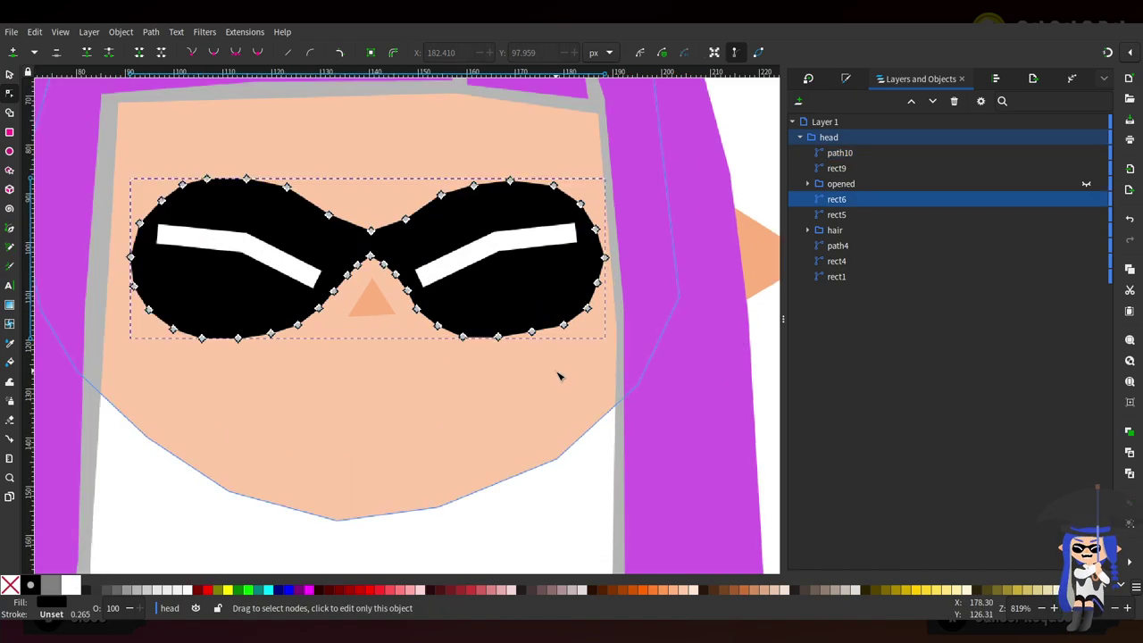
left_click(522, 318)
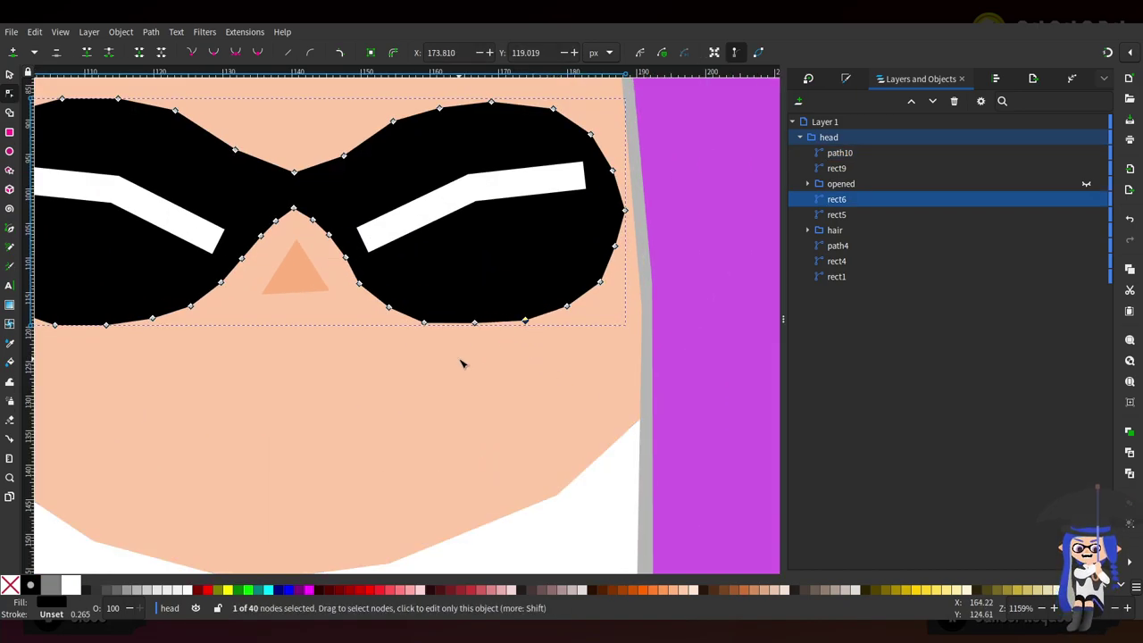
scroll(457, 362, "down", 1)
left_click(474, 254)
left_click_drag(474, 243, 477, 241)
scroll(500, 361, "up", 4)
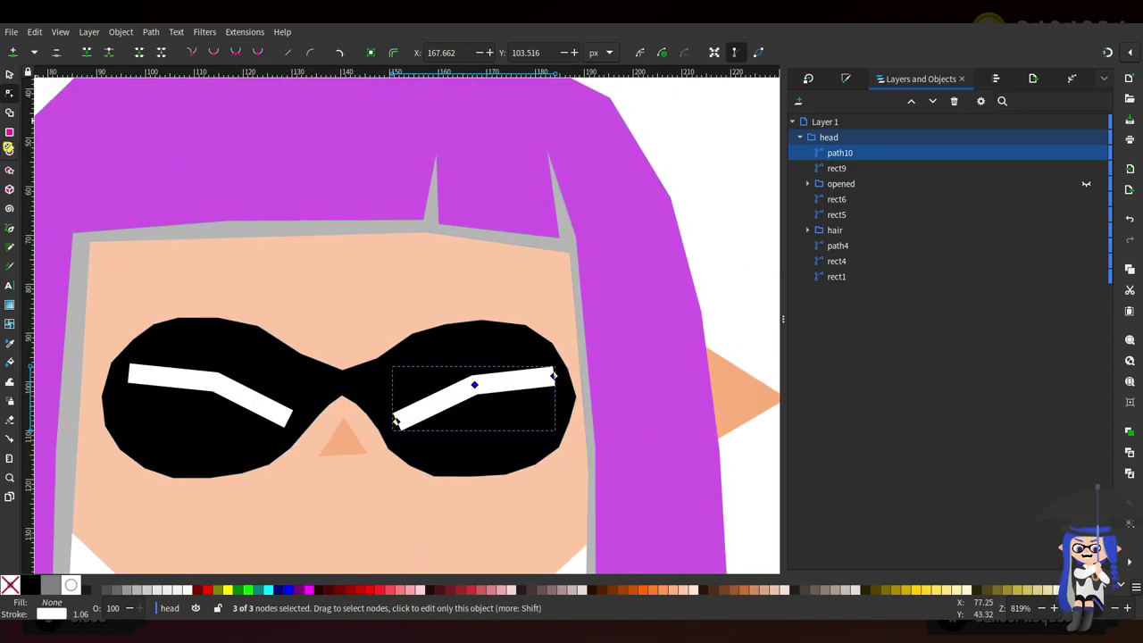
Draw a rectangle about 27 by 2.6 px on the forehead, with no stroke and a flat fill
left_click(9, 132)
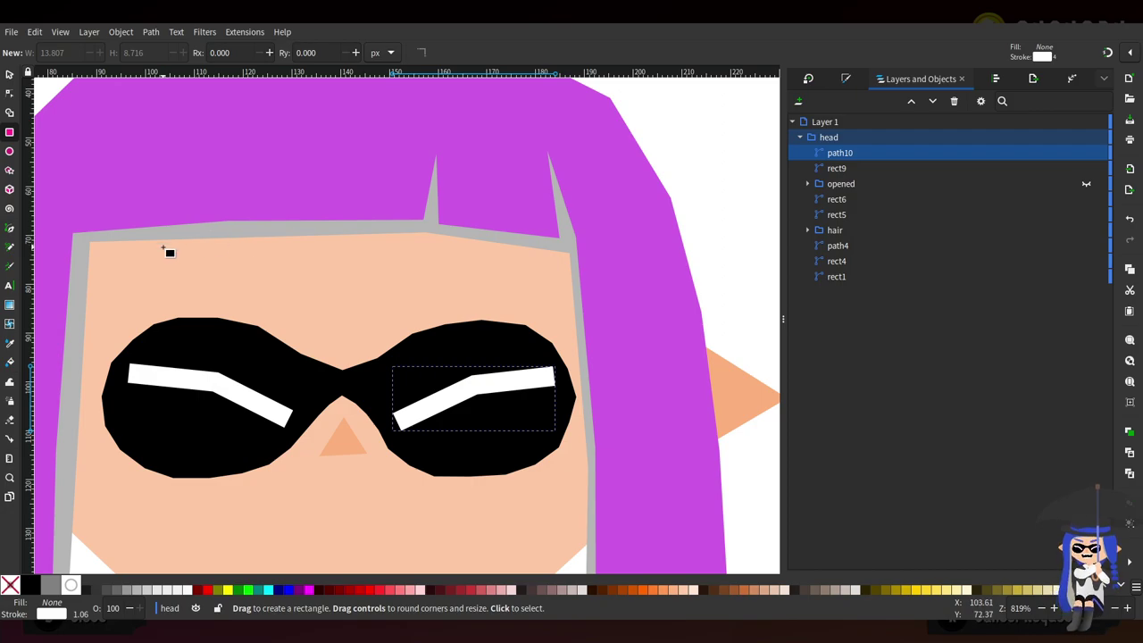
left_click_drag(147, 243, 297, 272)
left_click(852, 81)
left_click(808, 99)
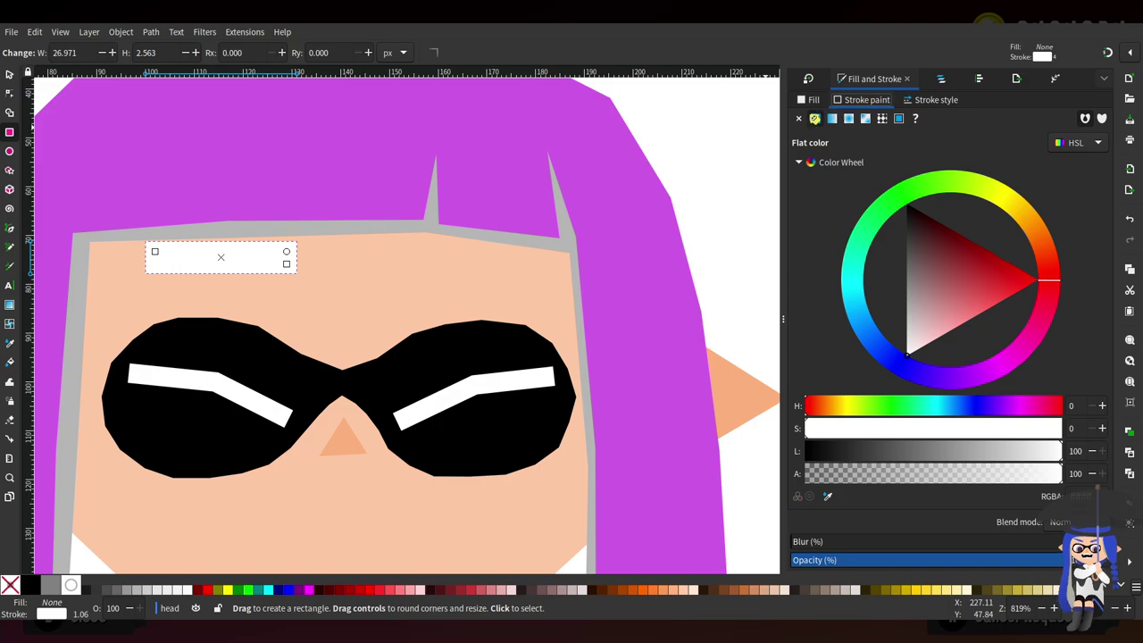
left_click(798, 117)
left_click(817, 119)
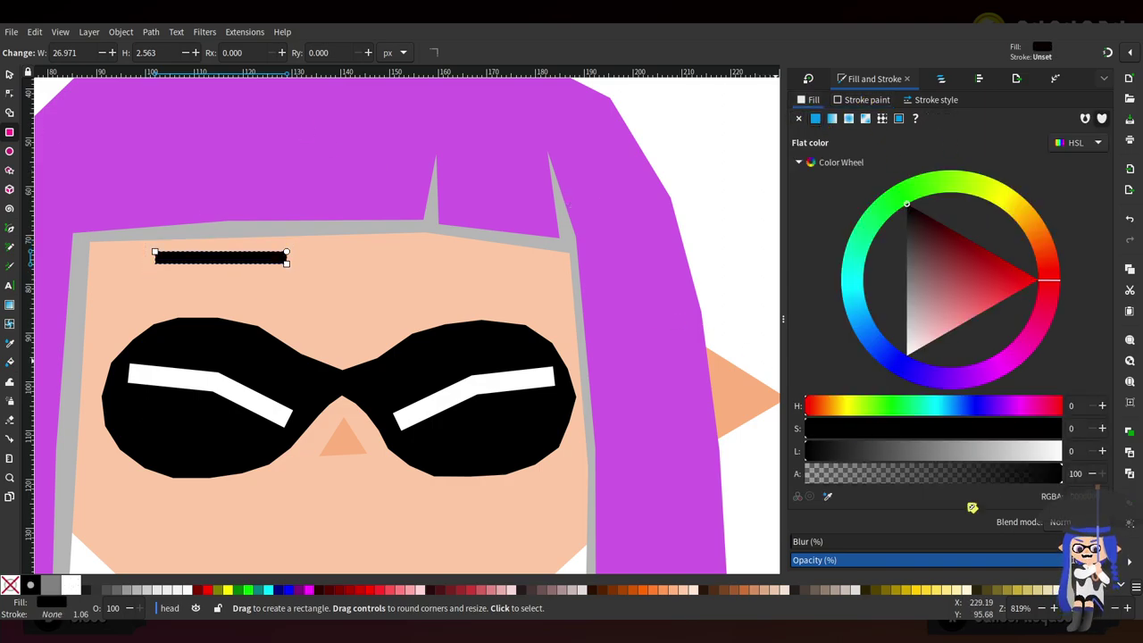
Fill the forehead rectangle with the purple sampled from the hair and raise its lightness to 68
left_click(830, 497)
left_click(639, 205)
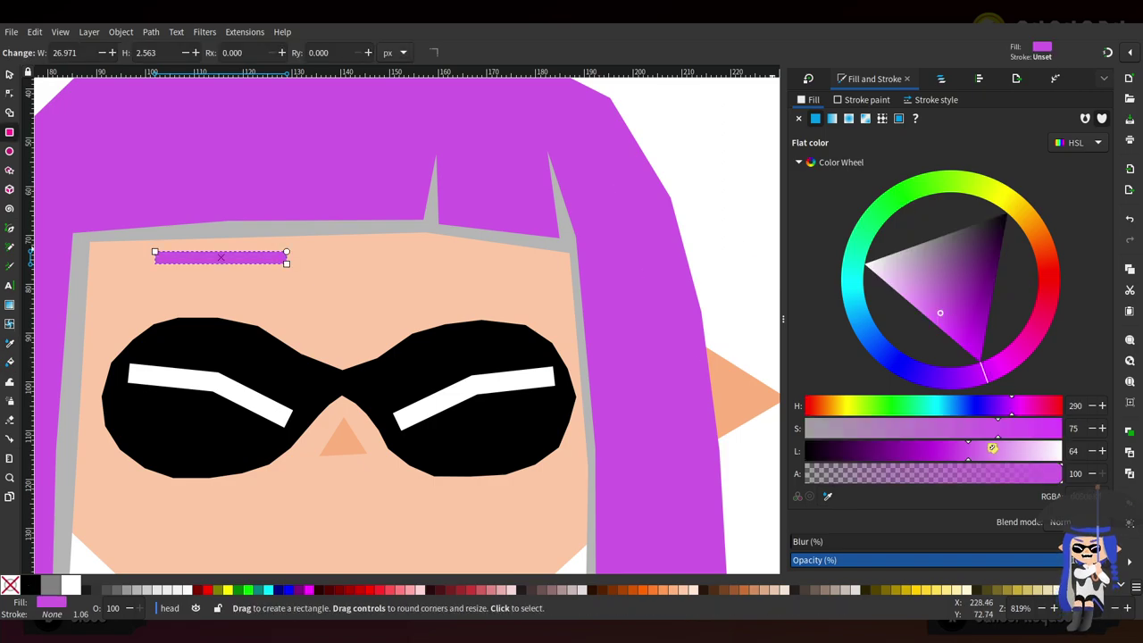
left_click_drag(977, 458, 981, 459)
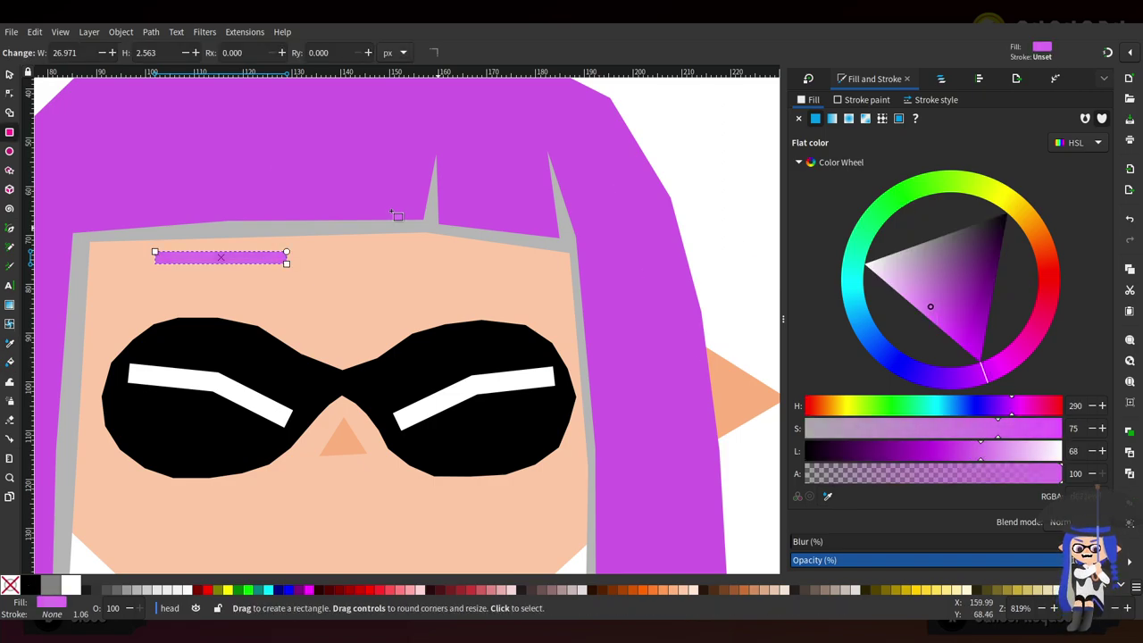
Convert the purple rectangle to a path and move its corner nodes into a slanted eyebrow with a pointed outer end
left_click(9, 93)
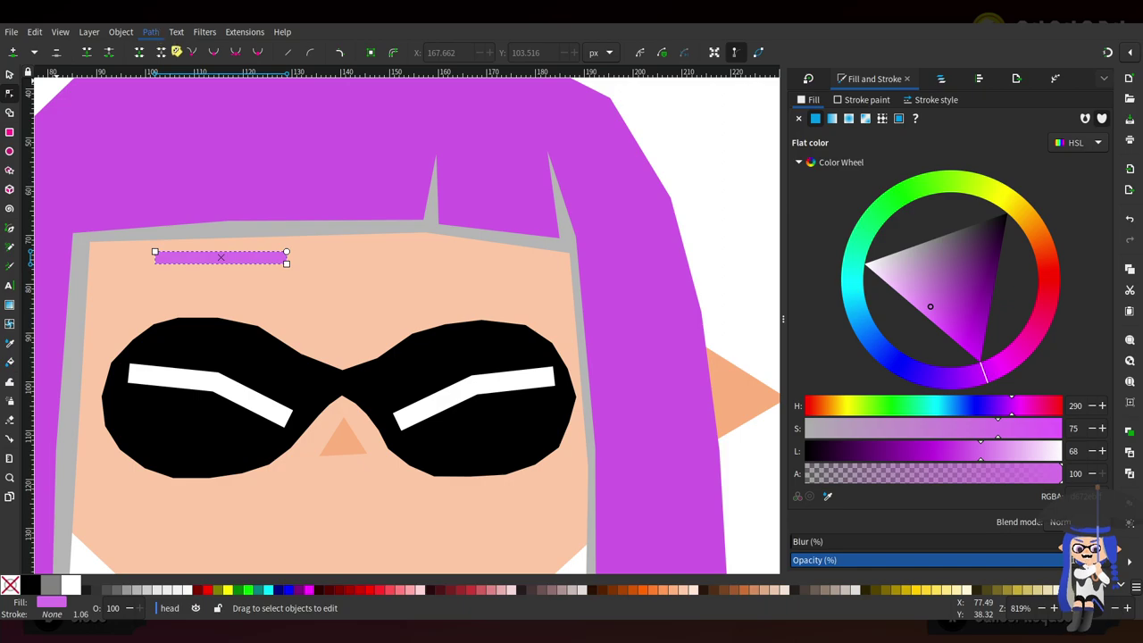
key("ctrl+shift+t")
left_click(1019, 78)
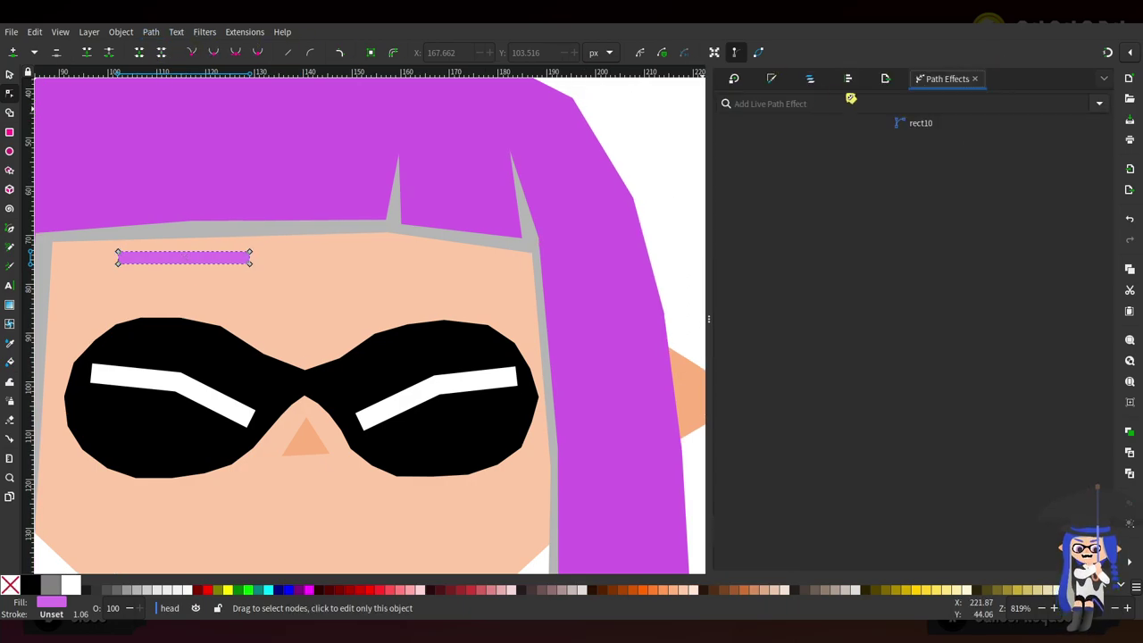
left_click(812, 80)
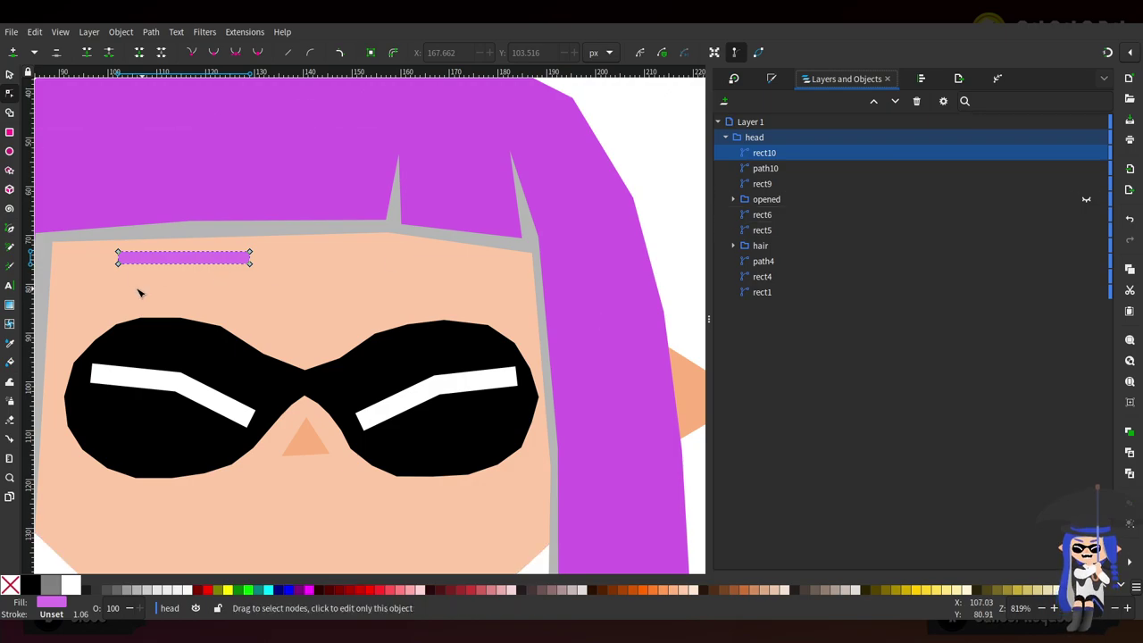
left_click_drag(118, 255, 230, 302)
left_click_drag(249, 254, 252, 295)
Add two nodes to each long edge of the eyebrow and shift its nodes into a longer, tapered curve
double_click(148, 261)
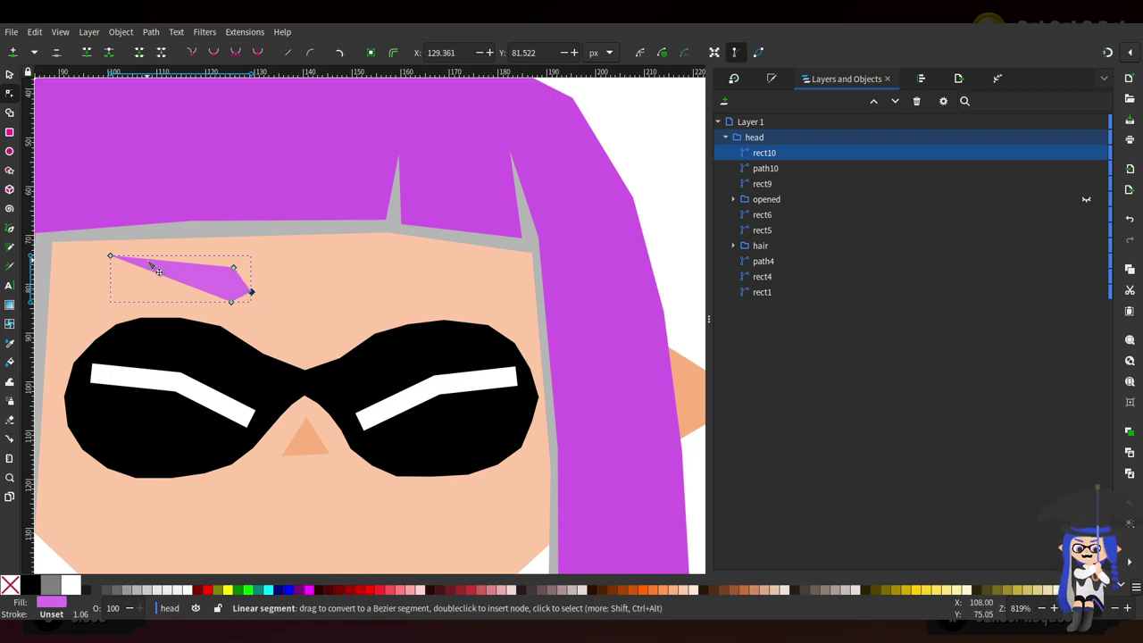
double_click(146, 269)
left_click_drag(146, 270, 145, 278)
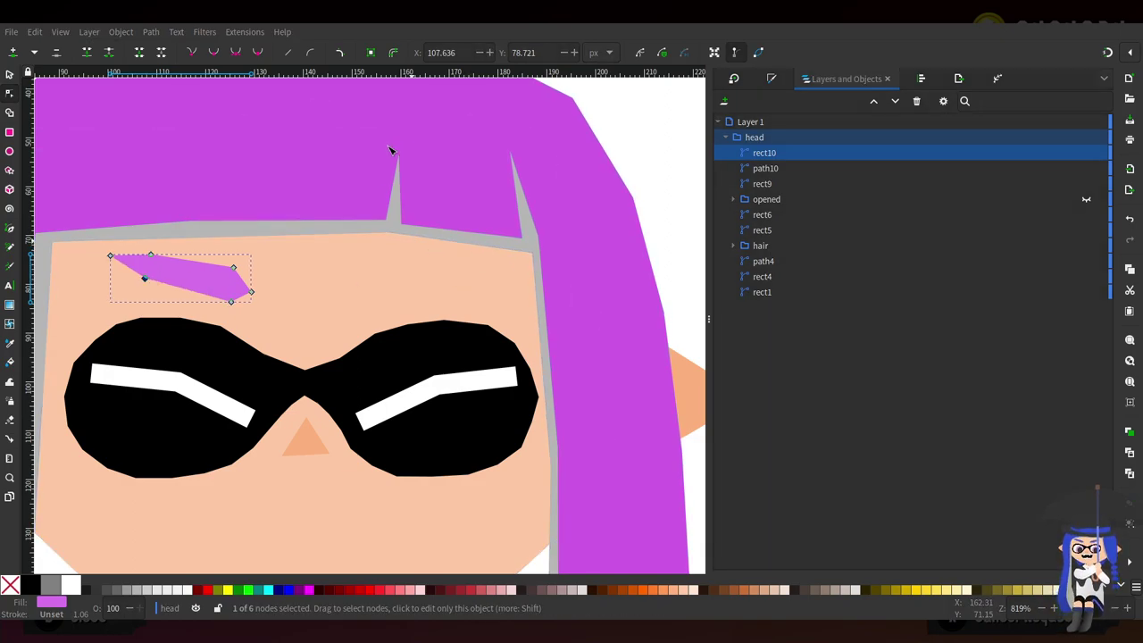
double_click(189, 258)
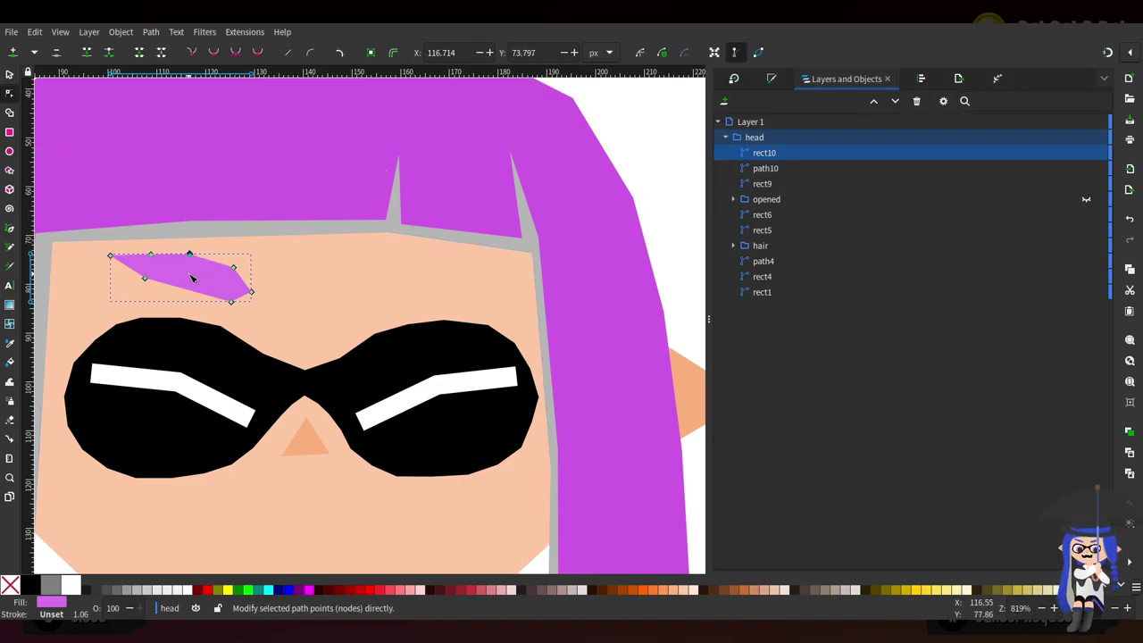
double_click(183, 292)
left_click_drag(258, 262, 275, 309)
left_click_drag(194, 258, 198, 302)
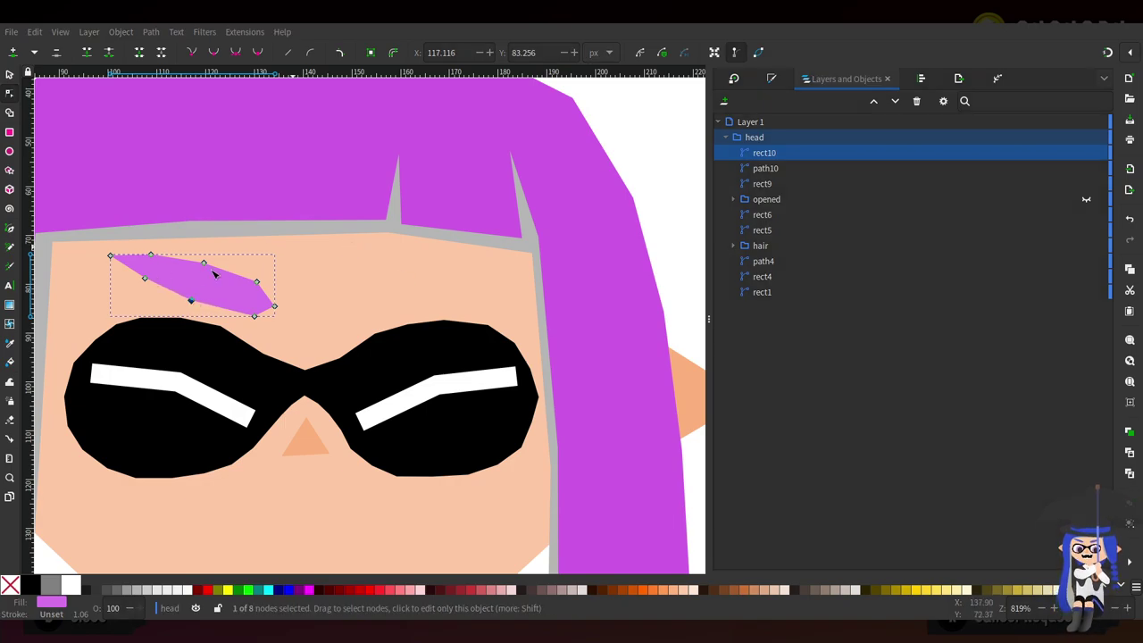
Lower the eyebrow's upper-edge nodes and fine-tune a lower-edge node to make the shape slimmer
scroll(316, 286, "up", 3)
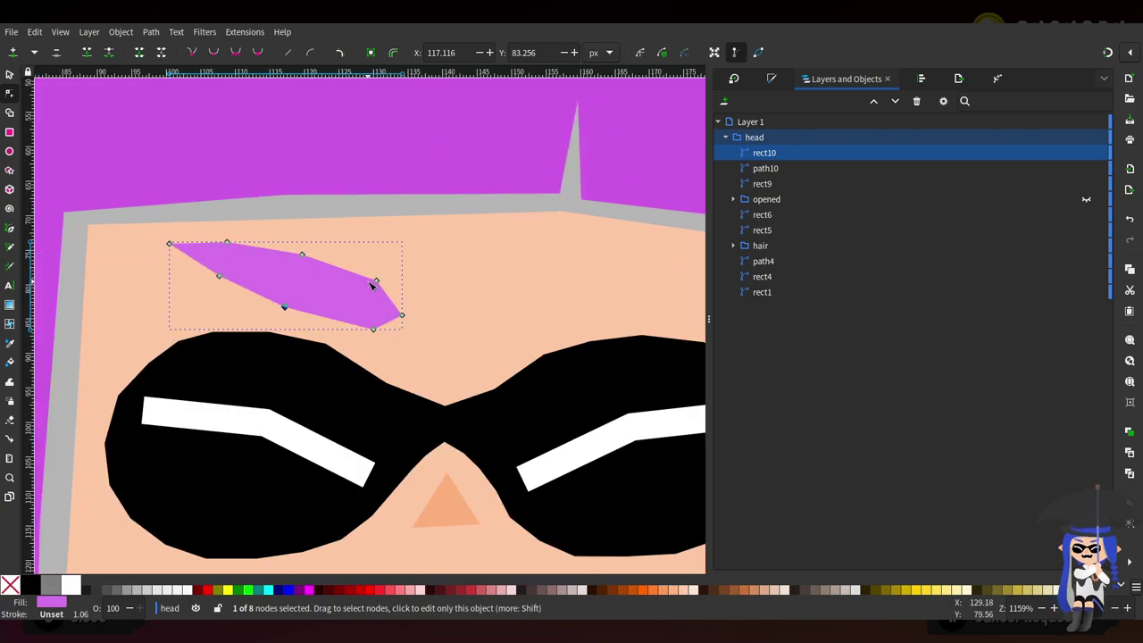
left_click_drag(375, 283, 380, 292)
left_click_drag(301, 255, 304, 267)
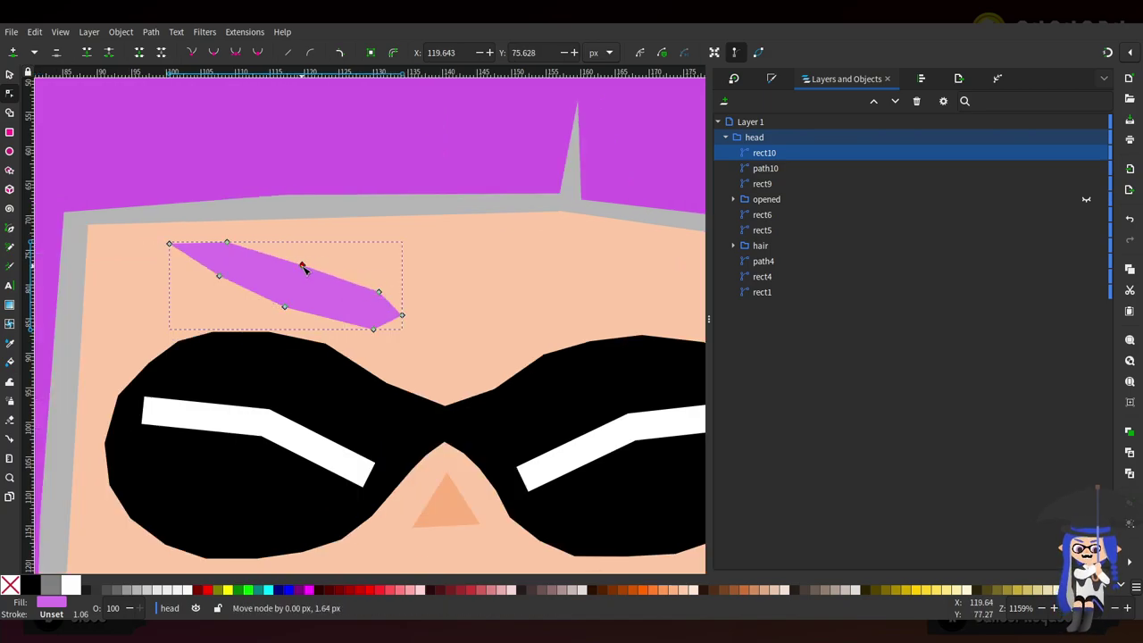
left_click_drag(226, 243, 225, 246)
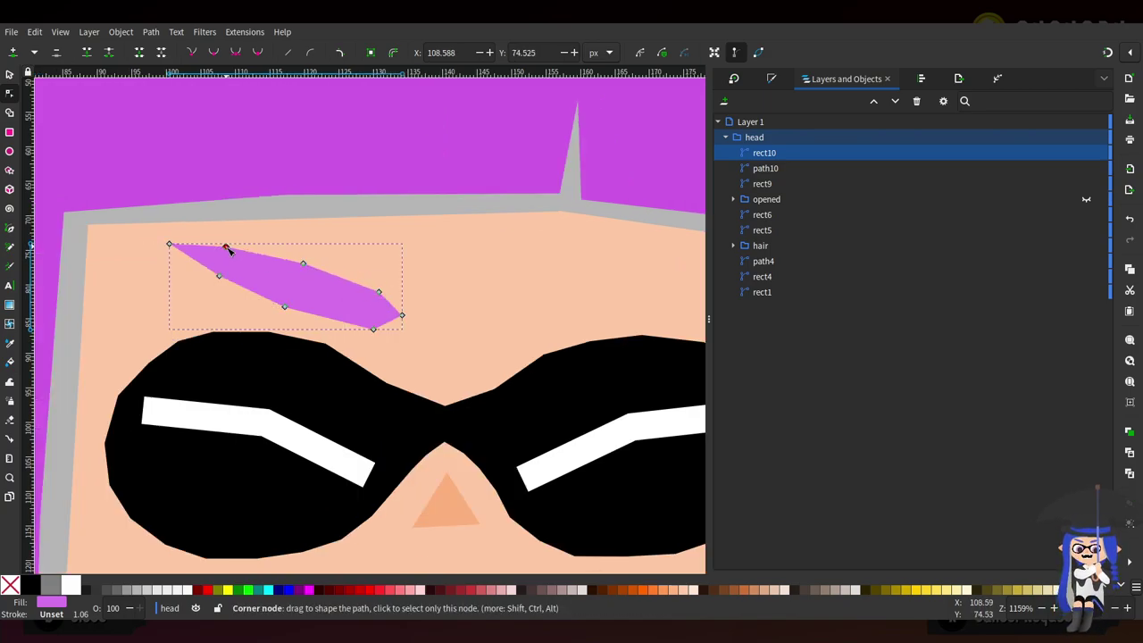
left_click_drag(285, 306, 286, 306)
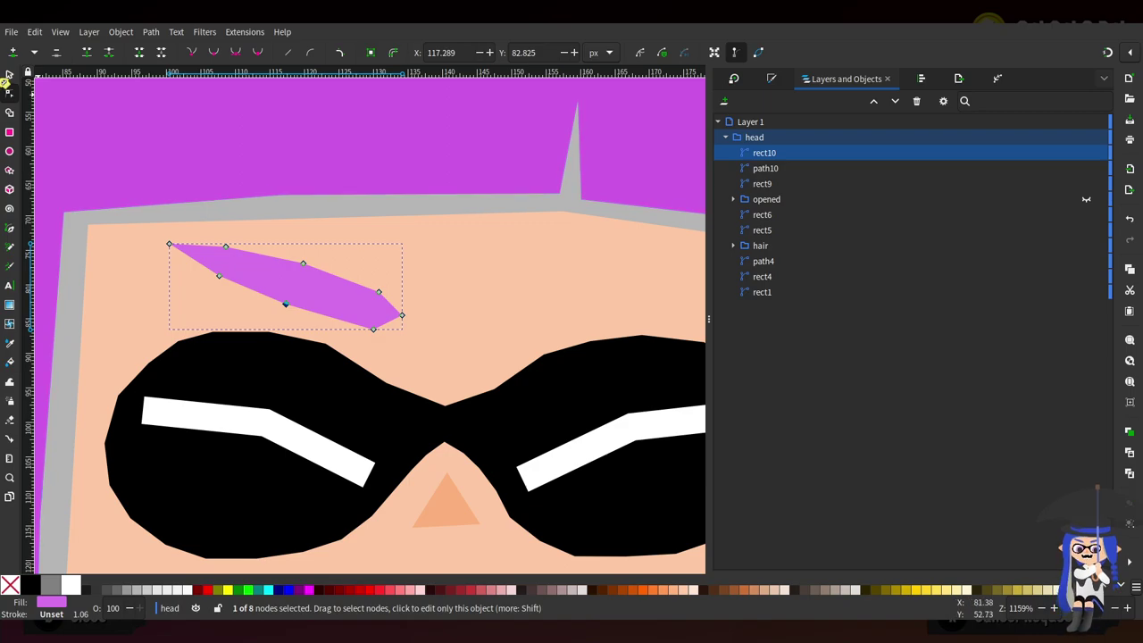
Adjust the nodes at the eyebrow's inner end and along its upper edge to refine the outline
left_click(9, 74)
scroll(396, 319, "down", 3)
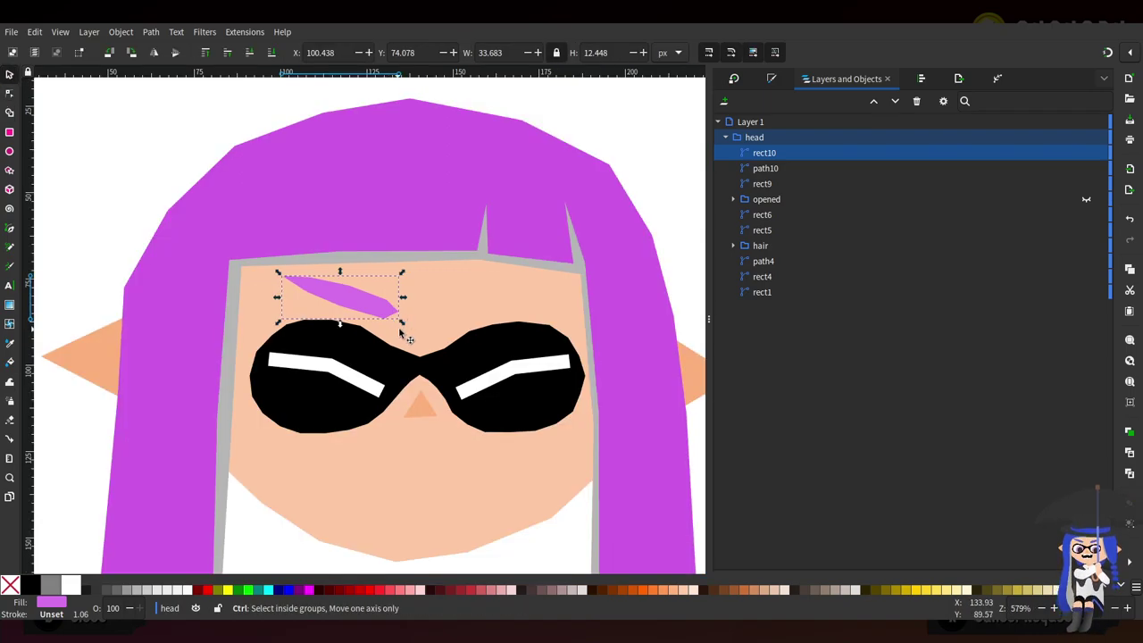
scroll(330, 254, "up", 2)
scroll(395, 303, "up", 2)
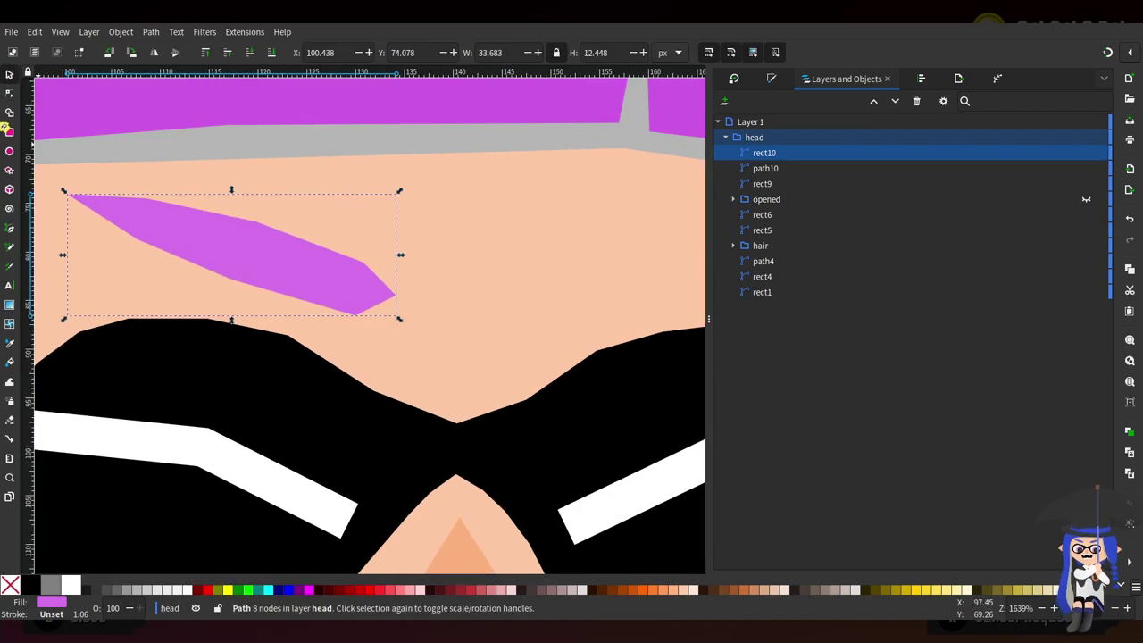
left_click(9, 93)
left_click_drag(402, 299, 348, 321)
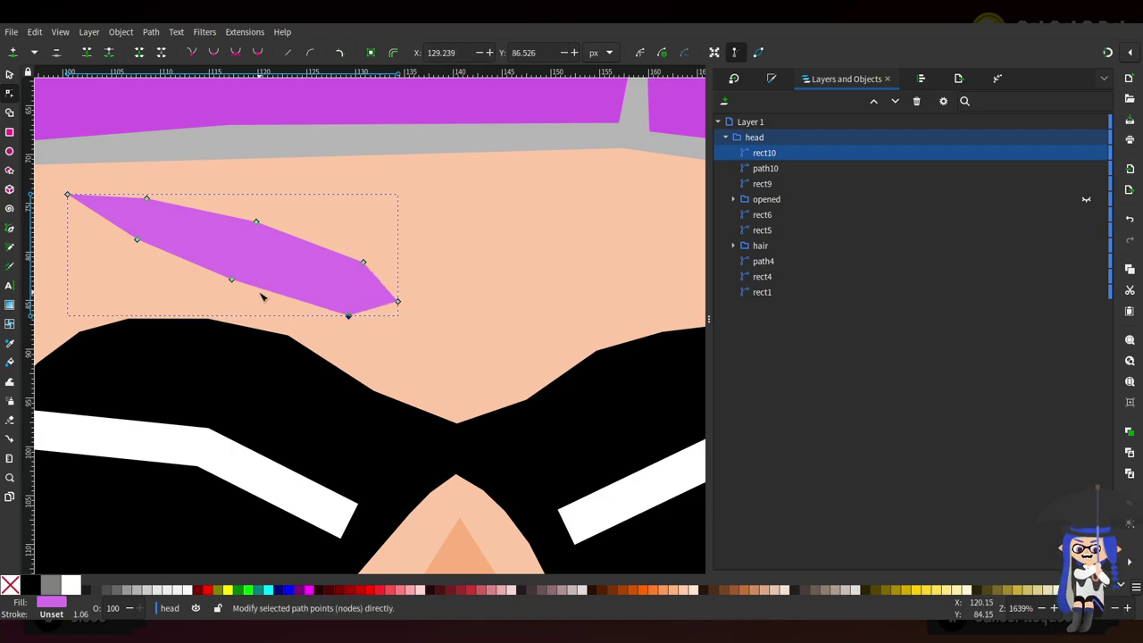
left_click_drag(256, 222, 255, 222)
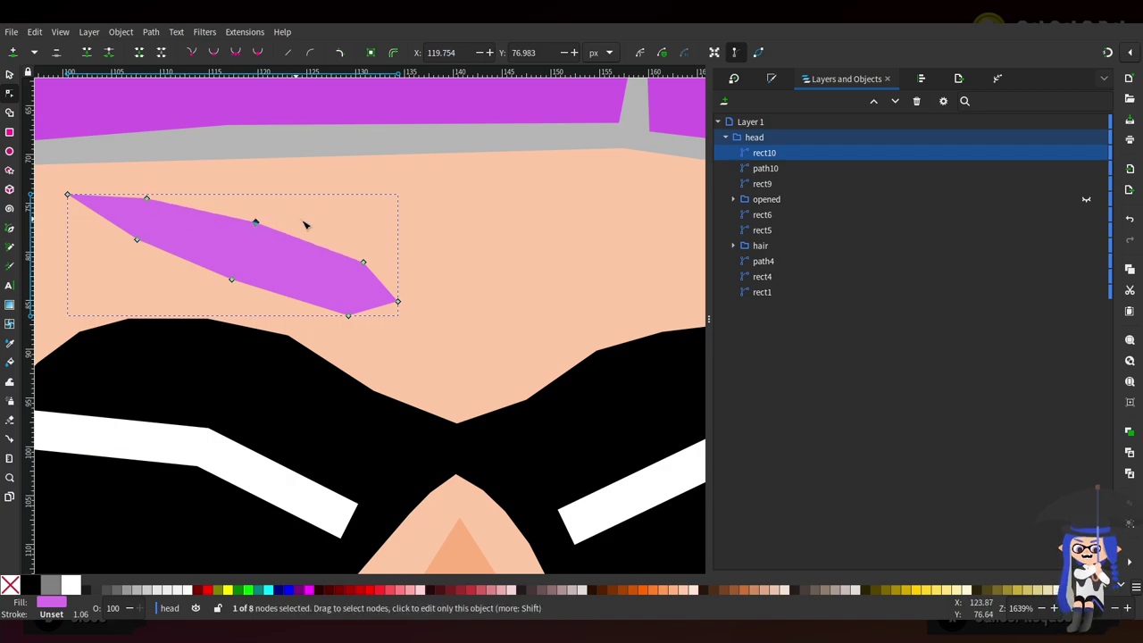
scroll(420, 228, "down", 2)
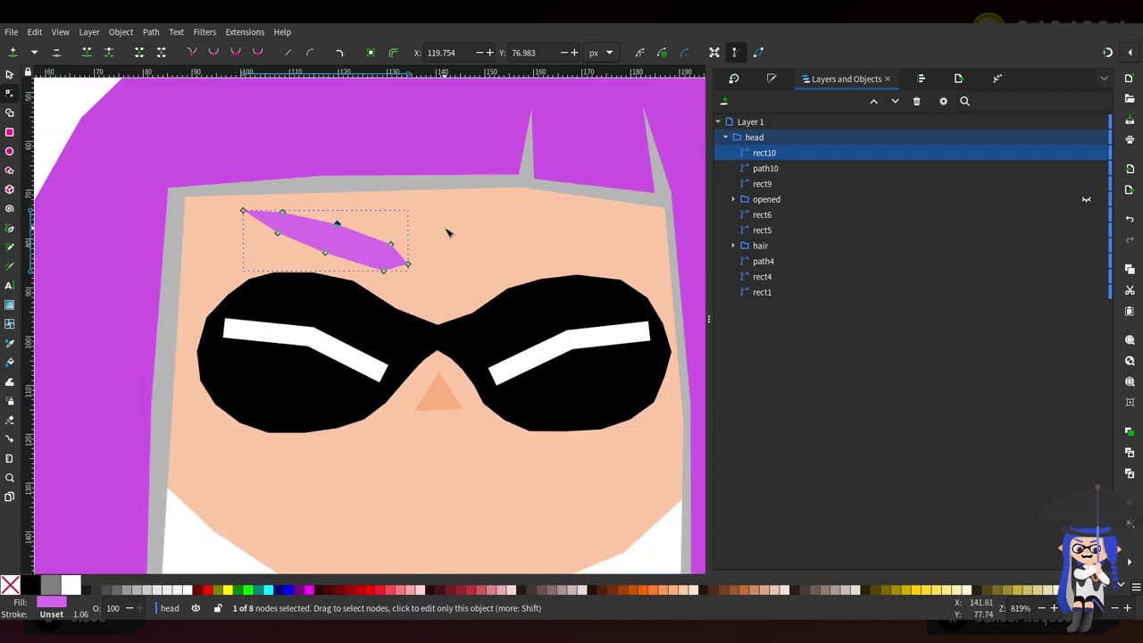
Move the eyebrow slightly up and outward, and extend its pointed outer tip toward the hairline
left_click(10, 75)
left_click_drag(382, 250, 373, 252)
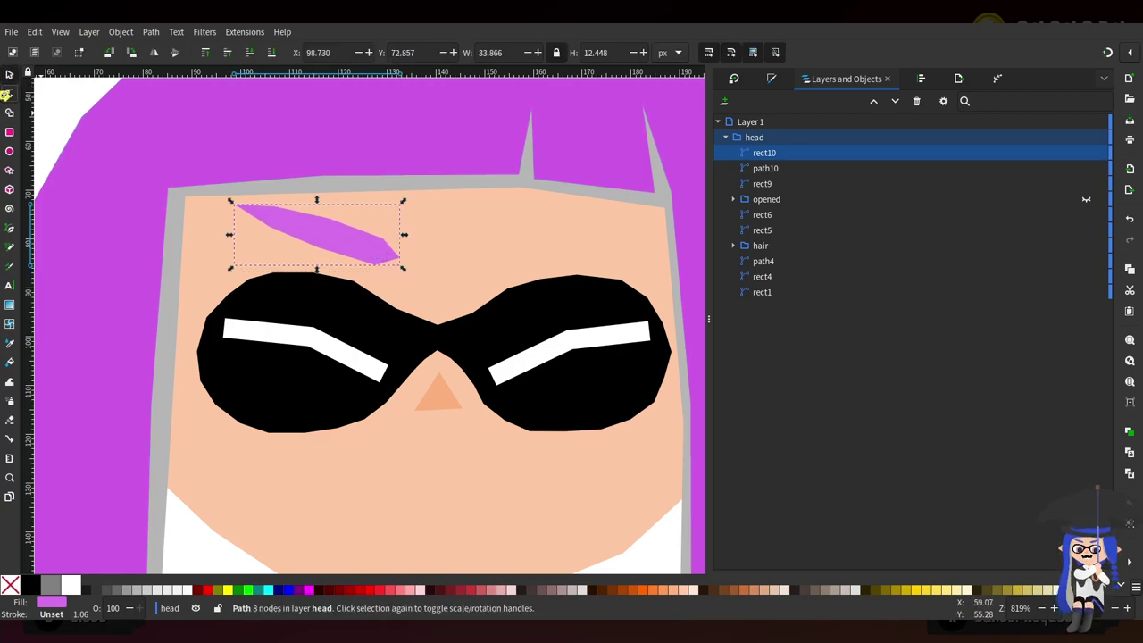
left_click(9, 93)
left_click_drag(236, 205, 225, 200)
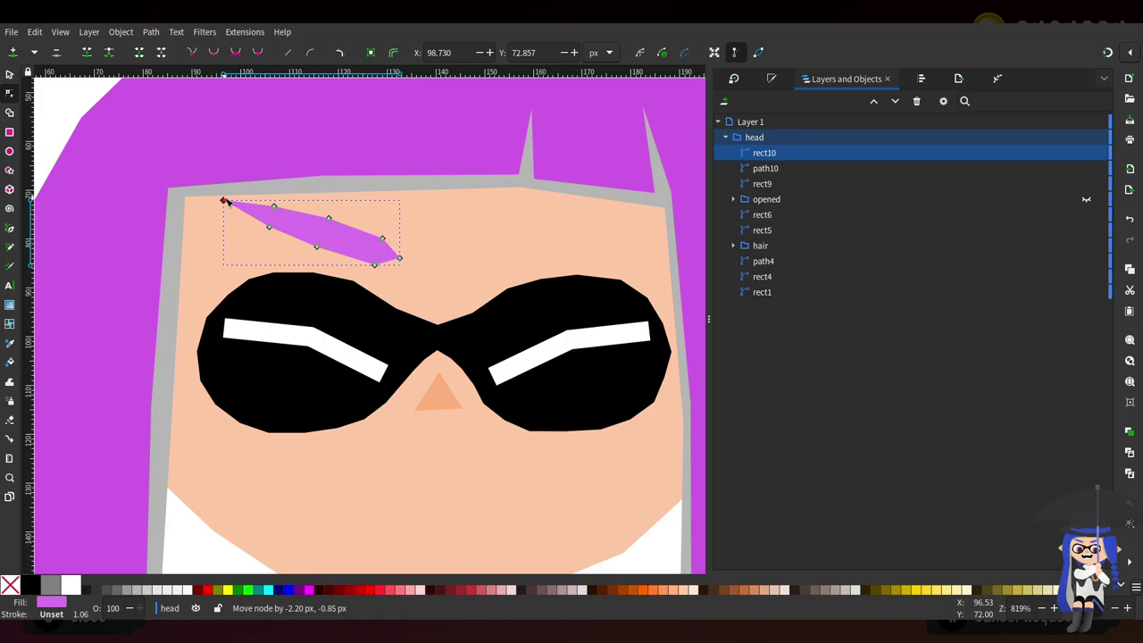
Rotate the eyebrow to a flatter angle and reposition it above the mask
key("s")
left_click_drag(377, 257, 403, 267)
left_click(374, 254)
left_click_drag(366, 239, 361, 237)
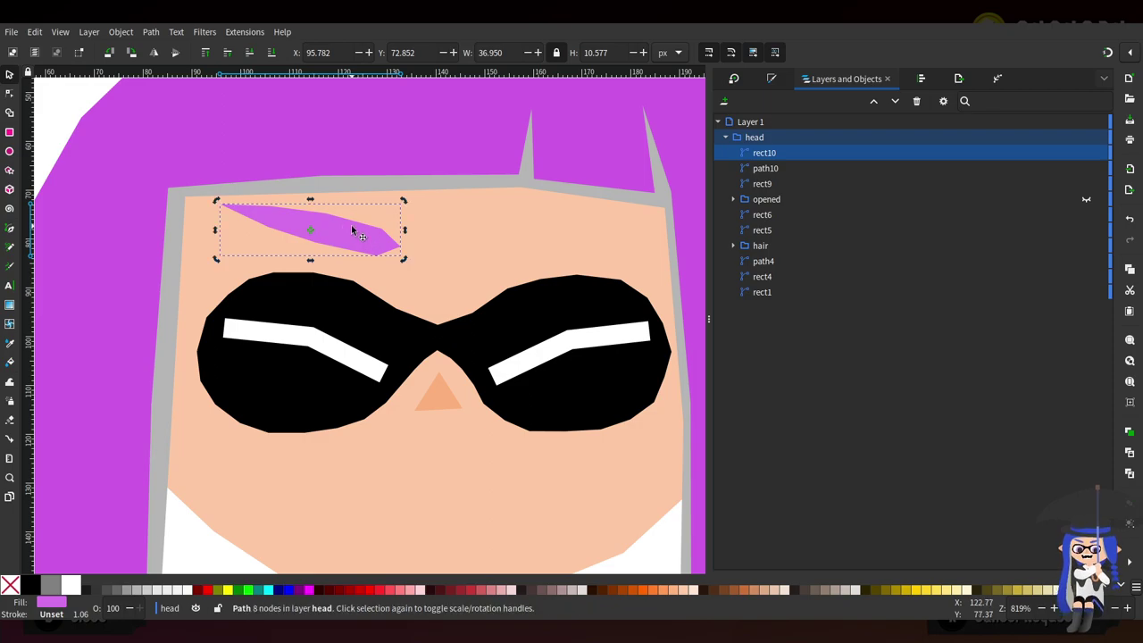
Duplicate the finished eyebrow, flip the copy horizontally, and place it above the mask's right lens
key("ctrl+d")
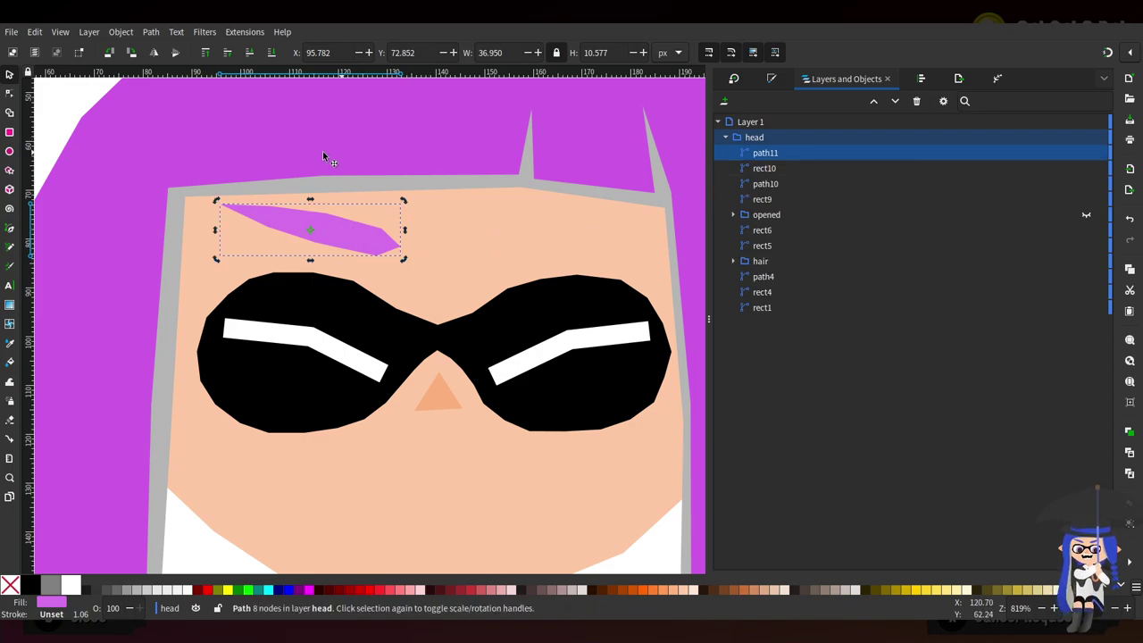
left_click(183, 53)
left_click_drag(239, 241, 493, 242)
scroll(80, 86, "right", 5)
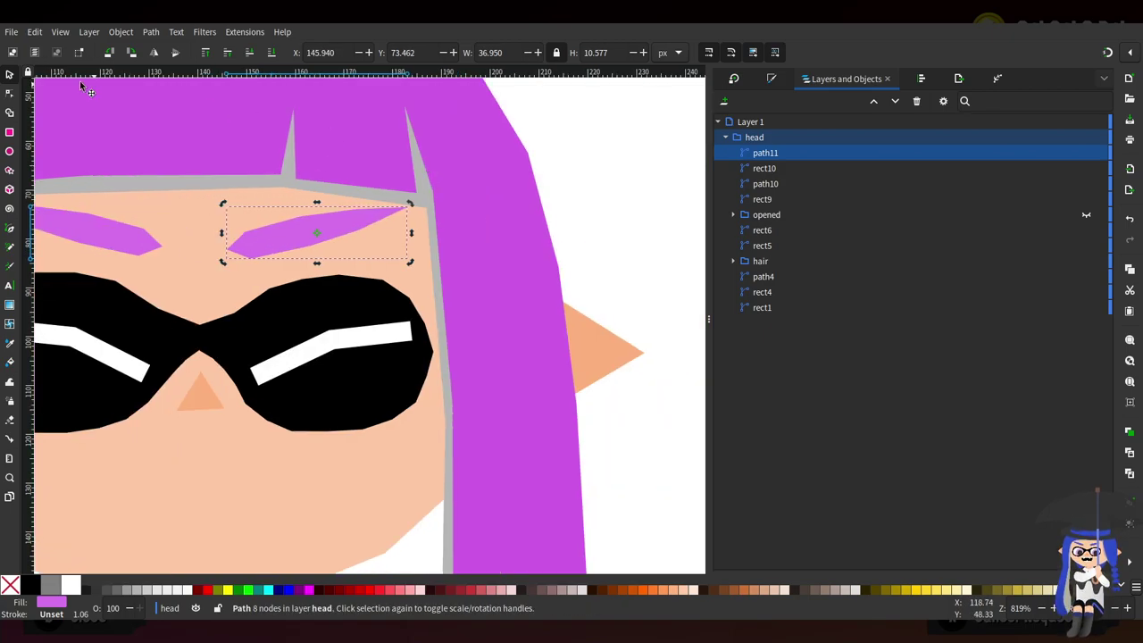
Adjust the hair and under-hair corner nodes together where the fringe meets the right side lock
left_click(9, 93)
left_click(475, 171)
left_click(480, 170, "shift")
left_click_drag(479, 170, 435, 185)
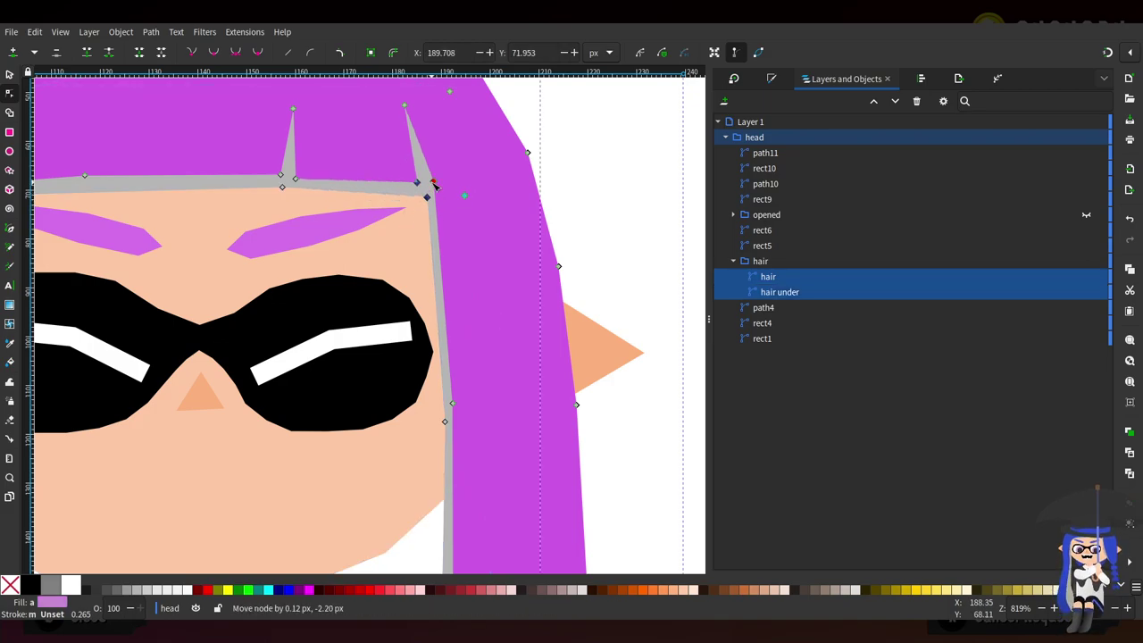
scroll(358, 301, "down", 2)
scroll(358, 301, "up", 1)
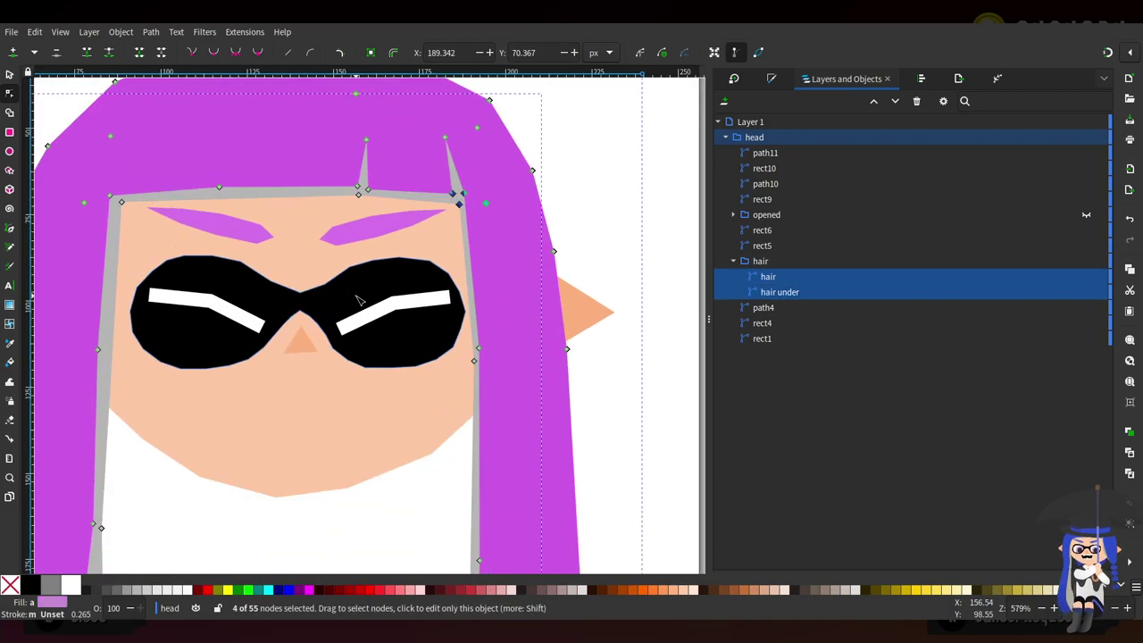
Select the upper-edge nodes of the mask's right lens and shift them slightly to refine its curve
scroll(324, 286, "up", 1)
left_click(372, 266)
scroll(375, 268, "up", 1)
left_click_drag(314, 212, 498, 243)
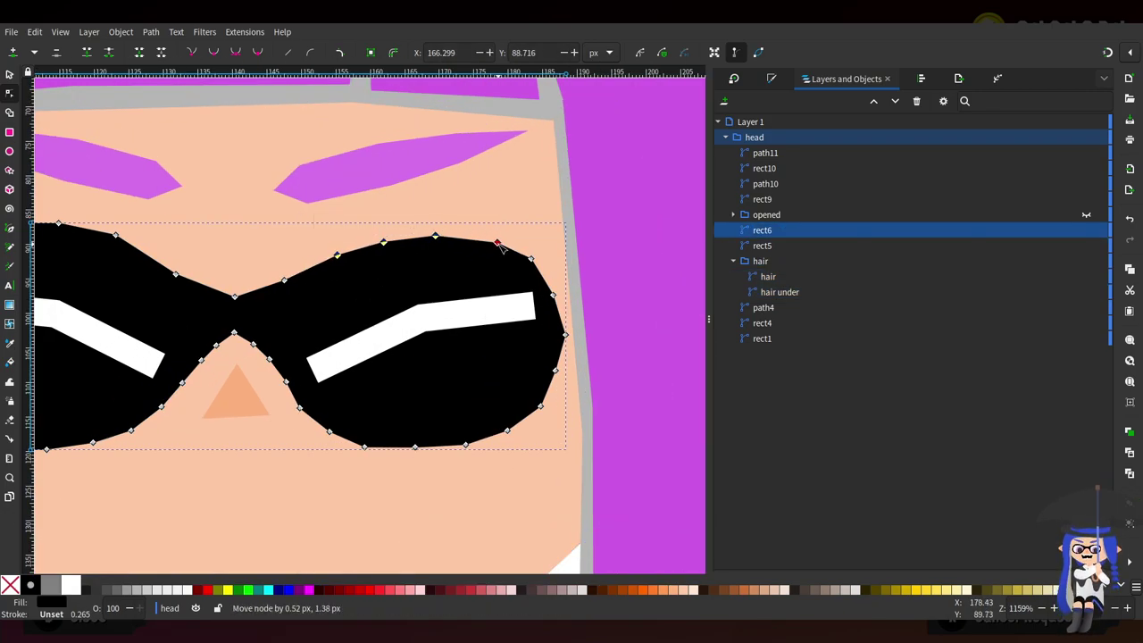
Adjust the upper-edge nodes of the mask's left lens and undo the last two changes
scroll(349, 288, "left", 5)
left_click_drag(128, 178, 308, 244)
left_click_drag(129, 256, 124, 260)
left_click_drag(139, 215, 311, 250)
key("ctrl+z")
key("ctrl+z")
scroll(393, 384, "down", 3)
scroll(441, 446, "up", 1)
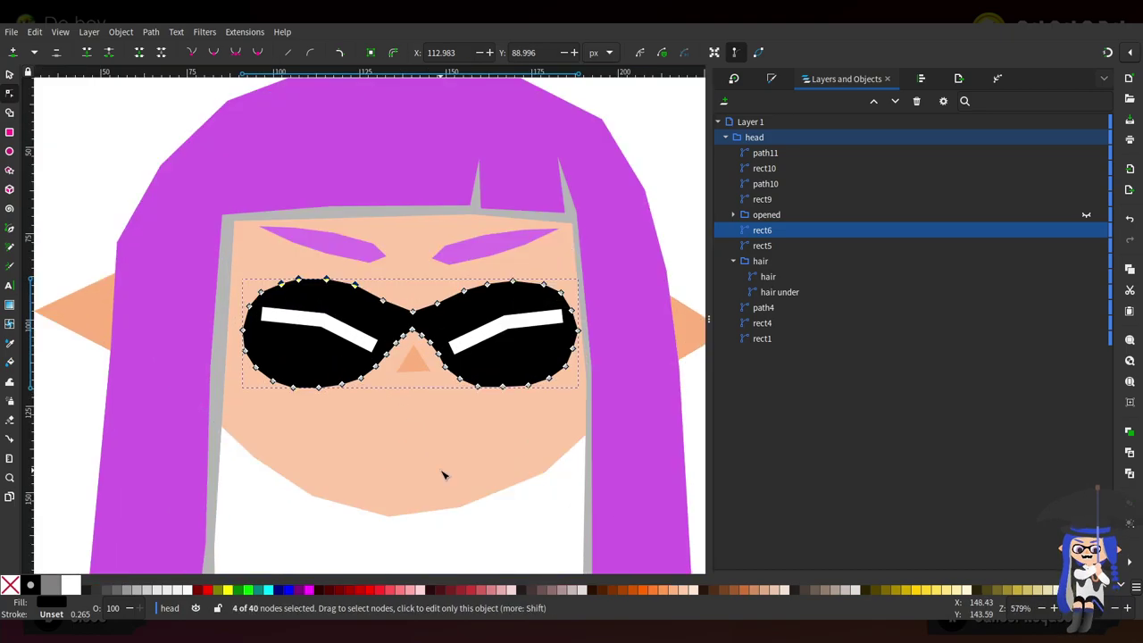
Nudge the lower-right corner node of the nose triangle slightly
scroll(442, 474, "up", 1)
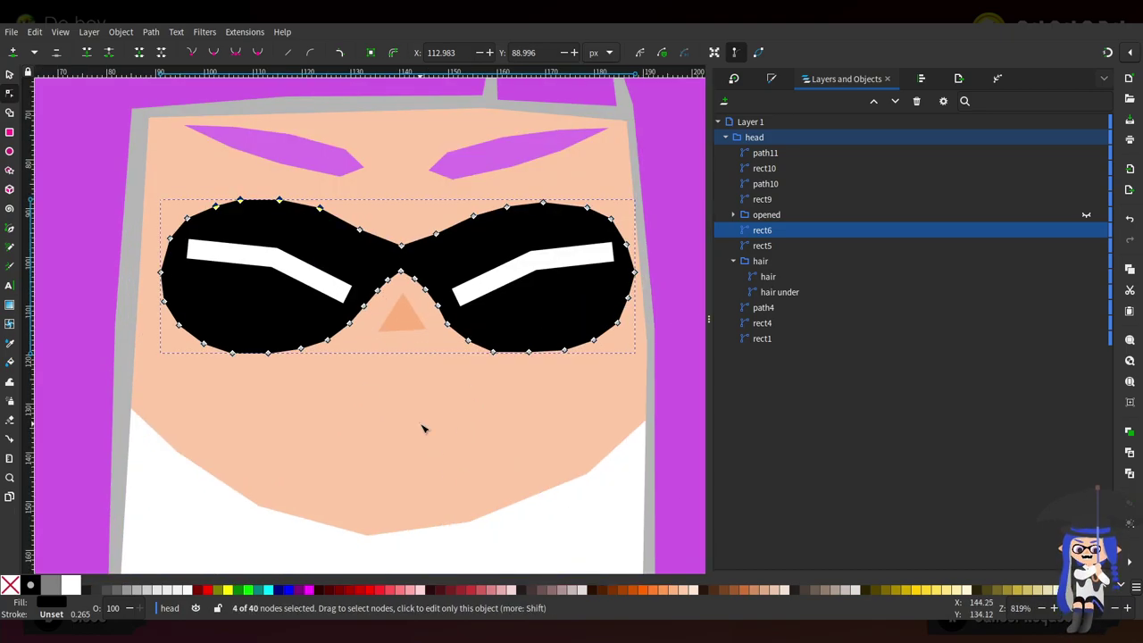
left_click(415, 326)
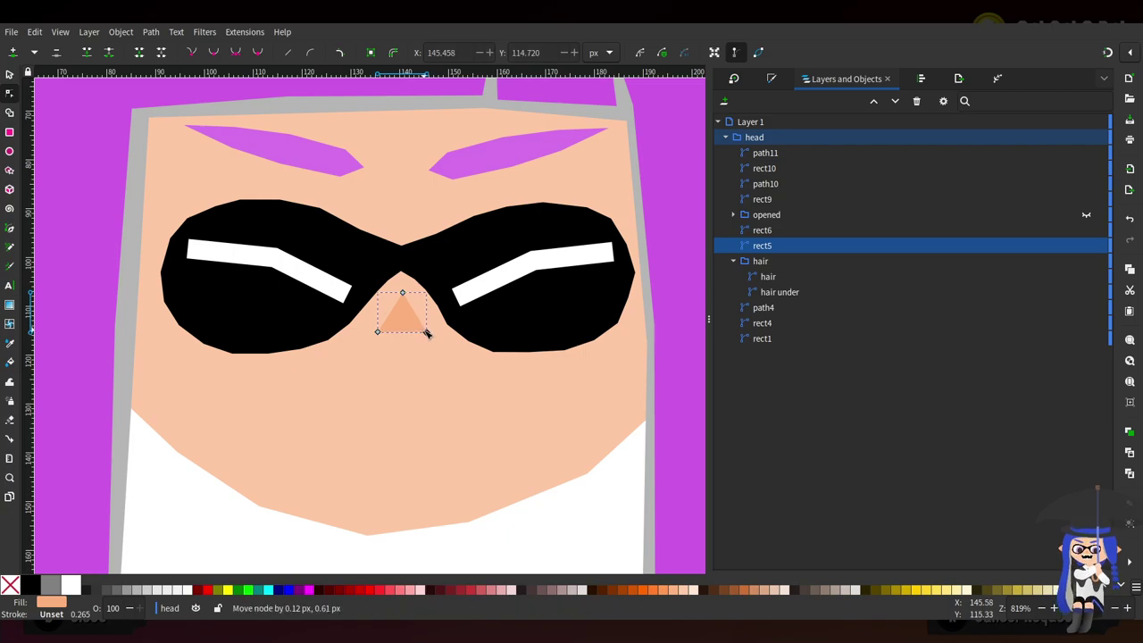
left_click(426, 332)
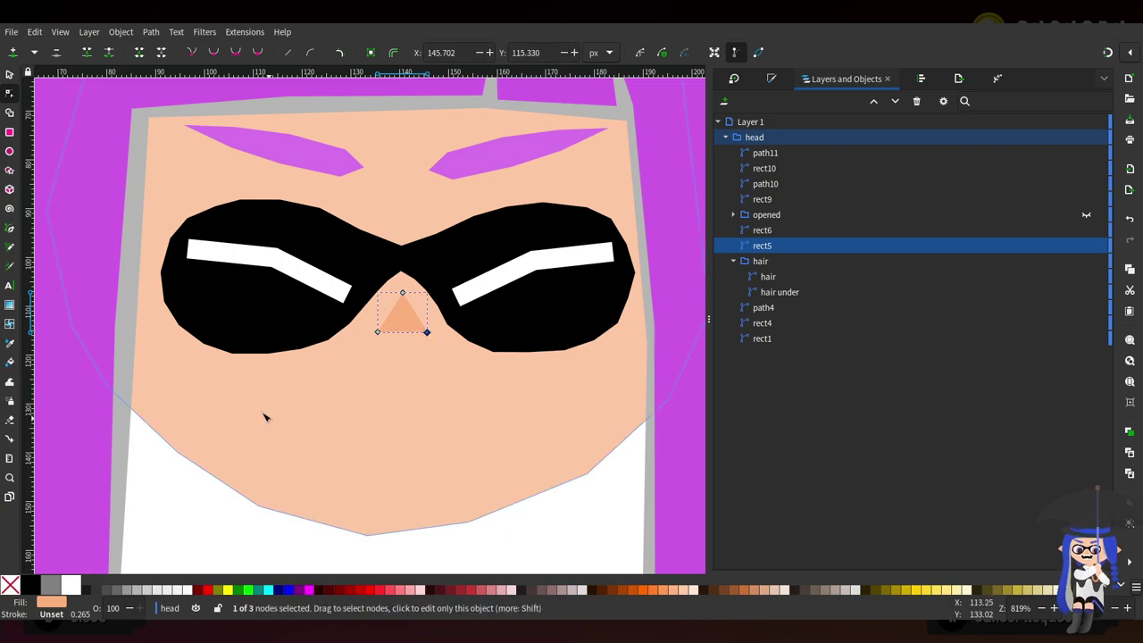
Draw a mouth rectangle about 43 by 9 px below the nose and darken its fill to near black
left_click(10, 134)
left_click_drag(285, 400, 496, 445)
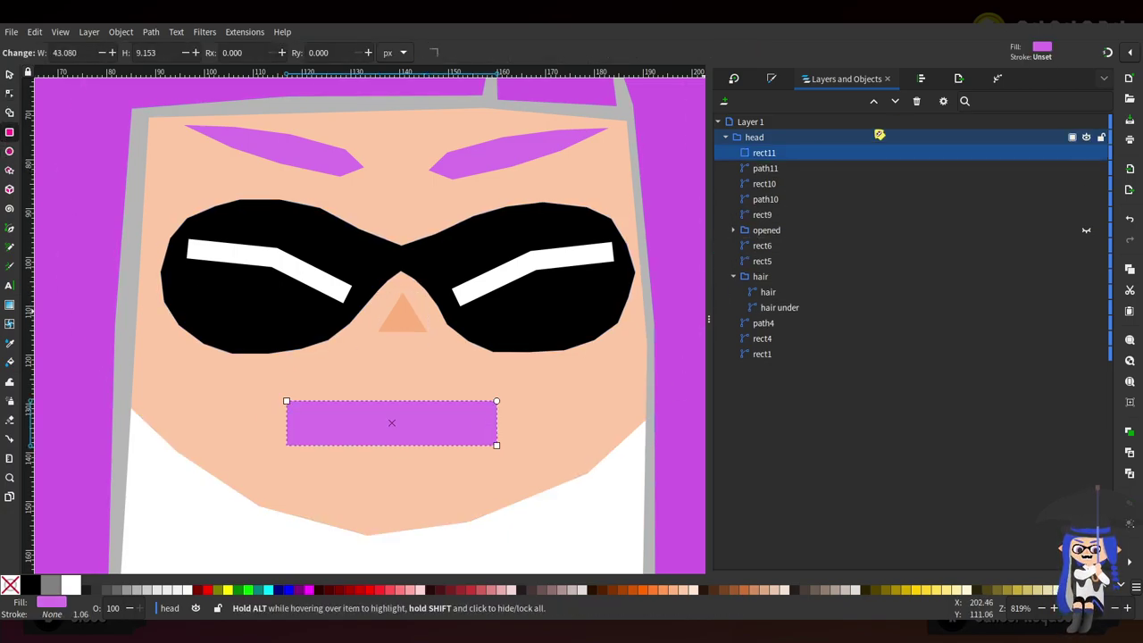
left_click(782, 85)
left_click_drag(835, 451, 732, 451)
left_click(866, 79)
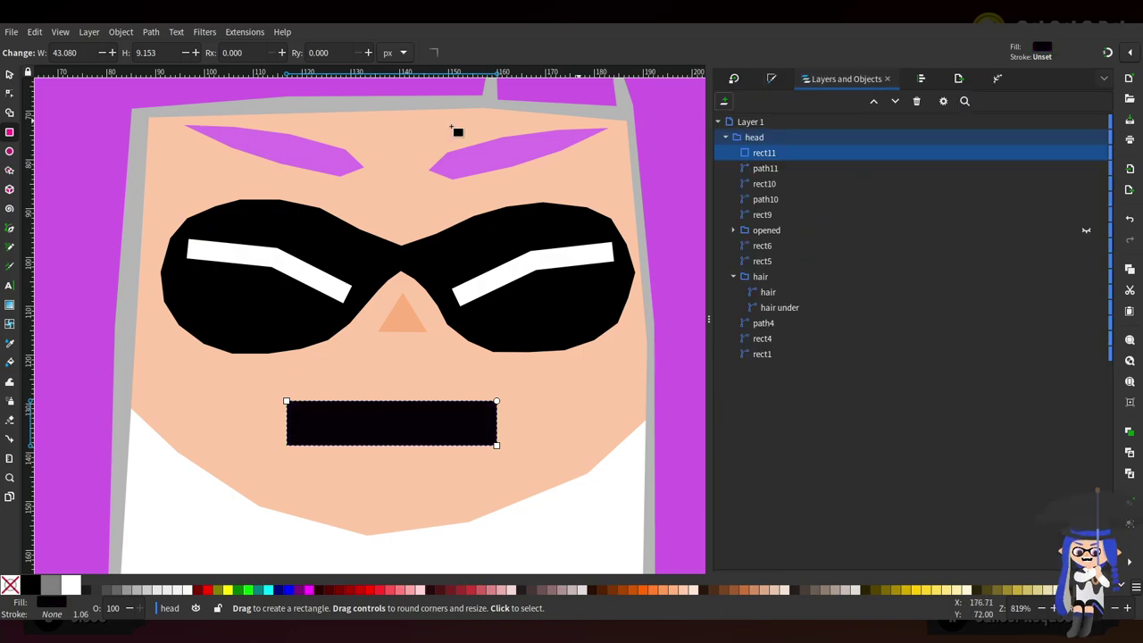
Convert the mouth rectangle to a path and move its corners into a trapezoid with a wider upper edge
left_click(10, 93)
key("ctrl+shift+c")
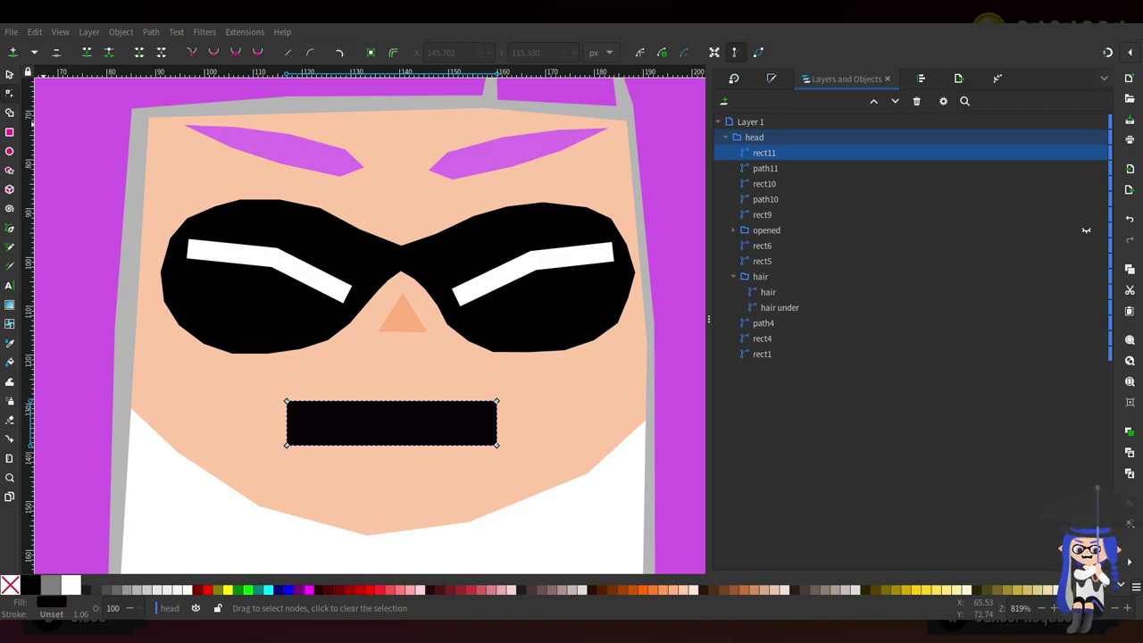
left_click_drag(288, 402, 300, 399)
left_click_drag(503, 403, 514, 402)
left_click_drag(287, 446, 311, 441)
left_click_drag(498, 448, 492, 444)
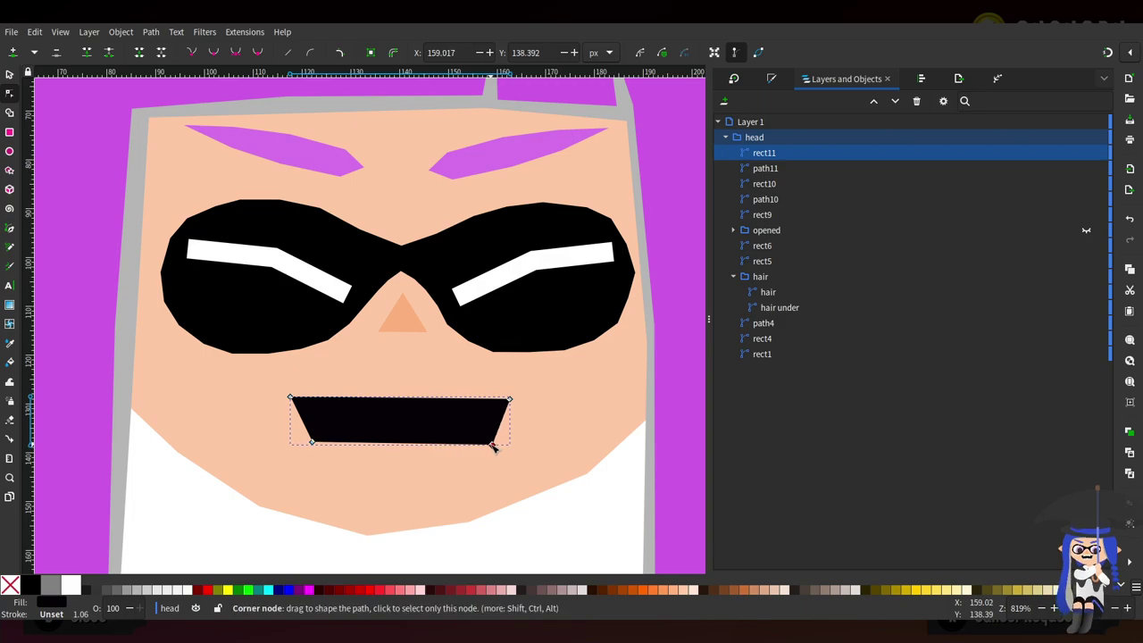
Add three nodes along the mouth's lower edge and pull them down into a rounded open-mouth shape
double_click(406, 444)
left_click_drag(406, 444, 344, 462)
double_click(373, 471)
double_click(452, 463)
left_click_drag(451, 462, 455, 466)
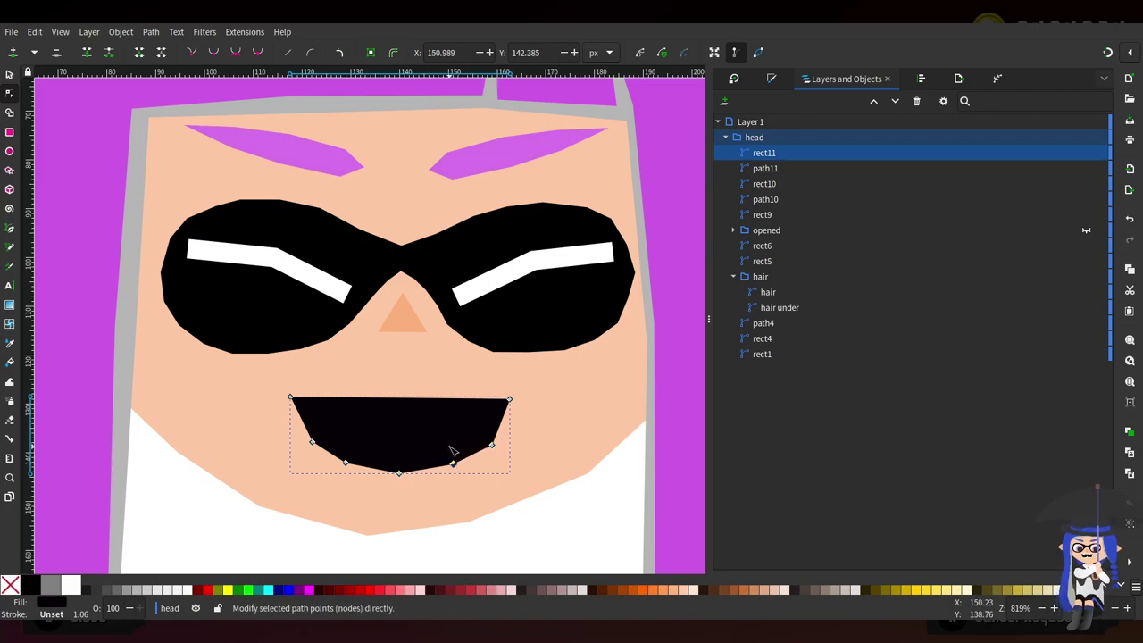
left_click(294, 399)
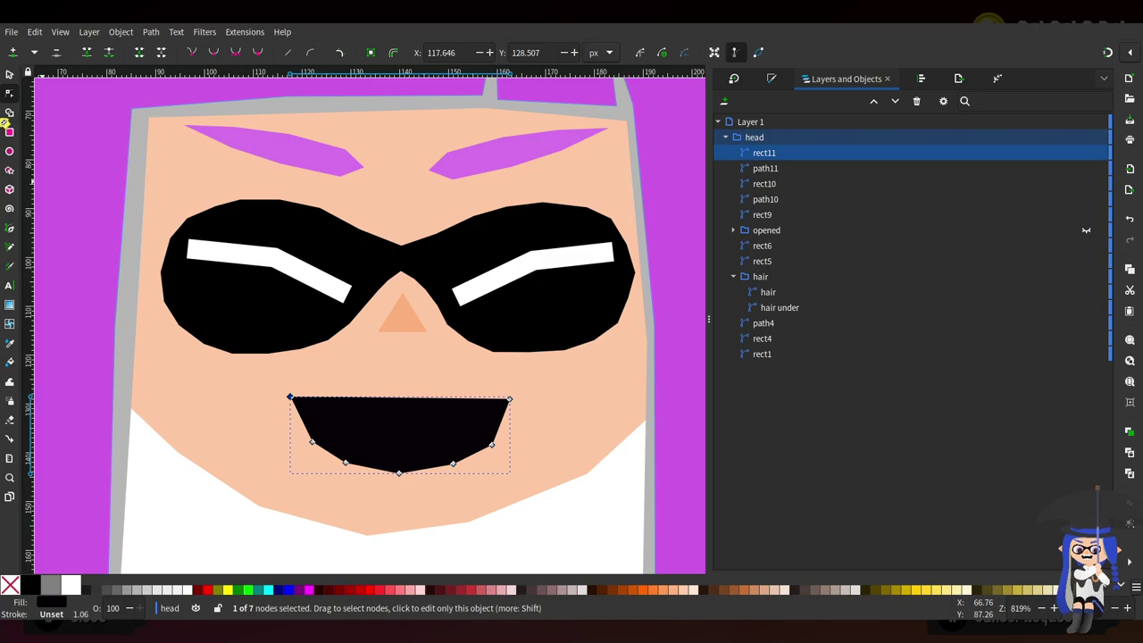
Duplicate the mouth shape and lighten the copy's fill to white for the upper teeth
scroll(409, 473, "up", 1)
scroll(453, 411, "up", 1)
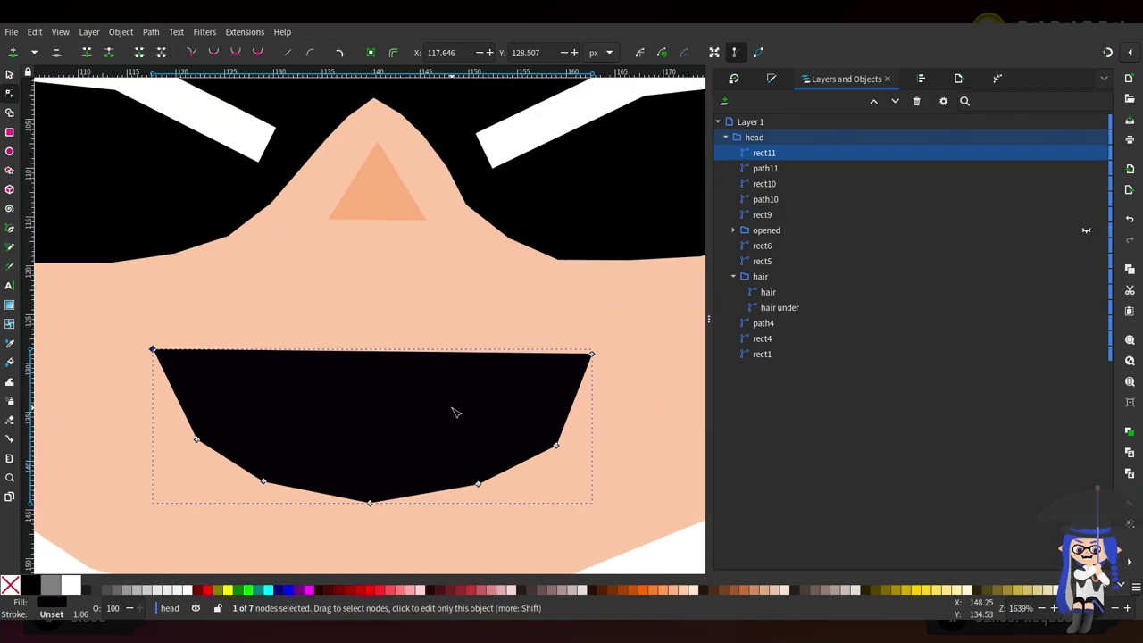
key("ctrl+d")
left_click(778, 80)
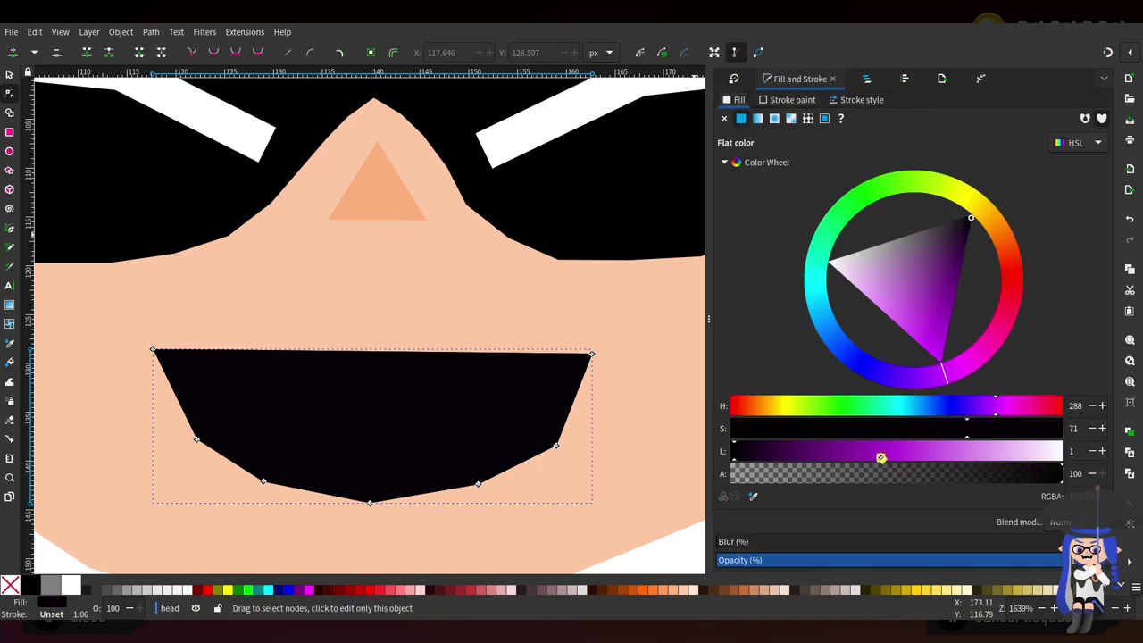
left_click_drag(880, 457, 1060, 456)
left_click(866, 78)
Raise the white copy's lower nodes and add one to form an upper tooth strip with two pointed fangs
left_click_drag(196, 439, 215, 376)
left_click_drag(264, 480, 243, 393)
left_click_drag(371, 501, 274, 380)
left_click(478, 483, "shift")
double_click(387, 437)
left_click_drag(386, 437, 456, 382)
left_click_drag(476, 485, 478, 409)
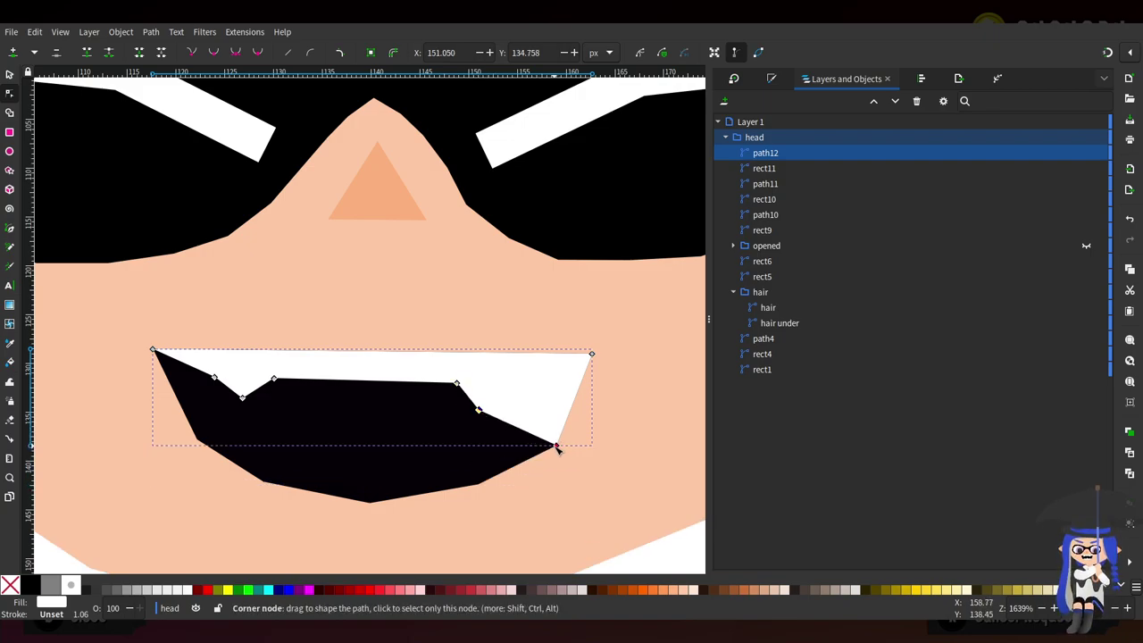
left_click_drag(555, 446, 513, 382)
left_click_drag(434, 420, 526, 375)
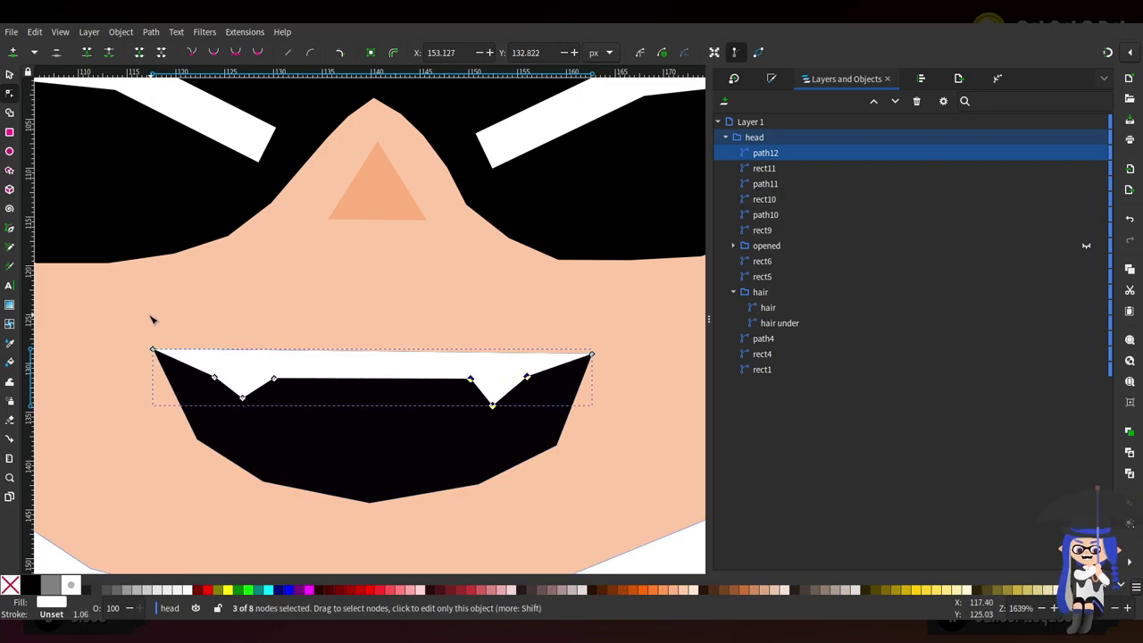
Duplicate the dark mouth shape again and lighten the copy's fill to a pale lavender for the lower teeth
left_click(386, 493)
key("ctrl+c")
key("ctrl+alt+v")
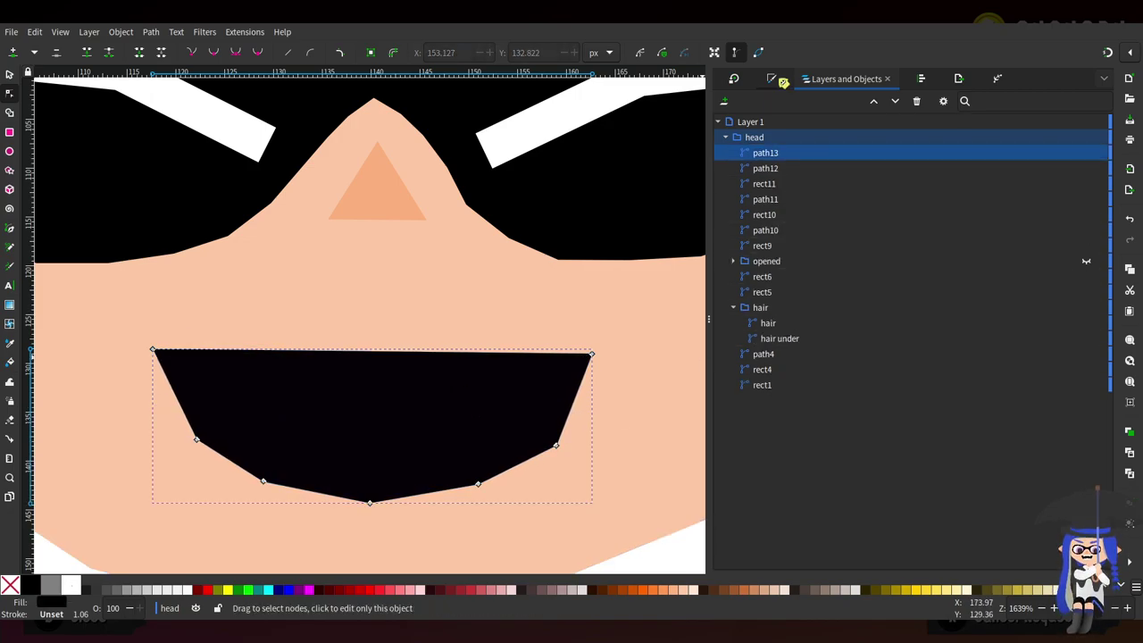
left_click(774, 80)
left_click_drag(974, 449, 1052, 450)
left_click(866, 79)
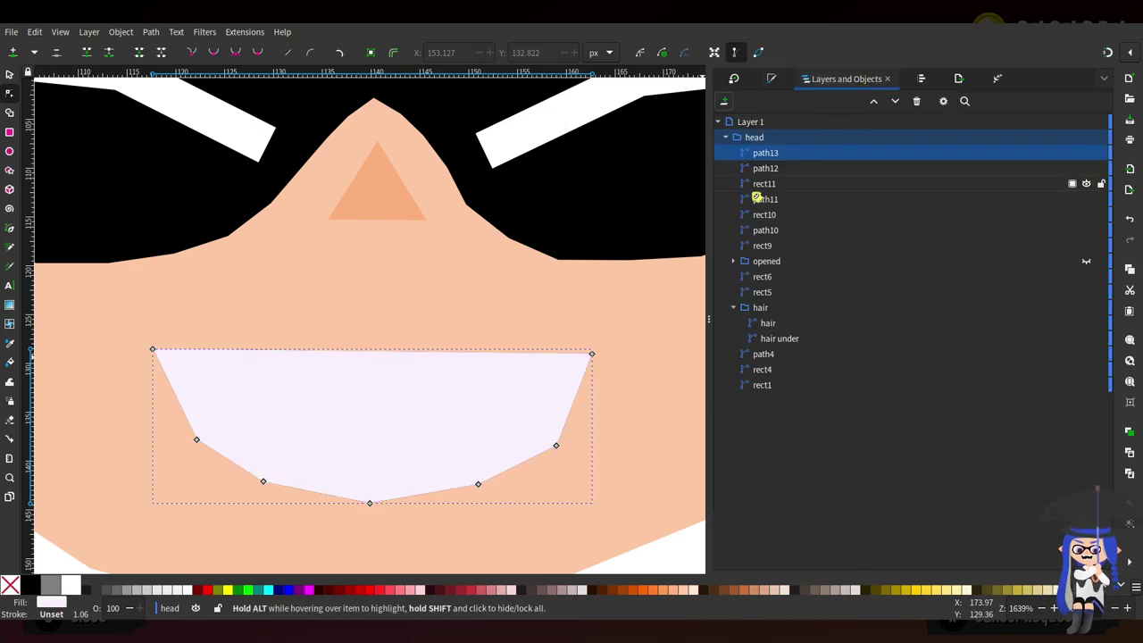
Delete the lavender copy's upper corner nodes and reshape the rest into a low strip with a central pointed tooth
left_click_drag(134, 310, 619, 413)
key("Delete")
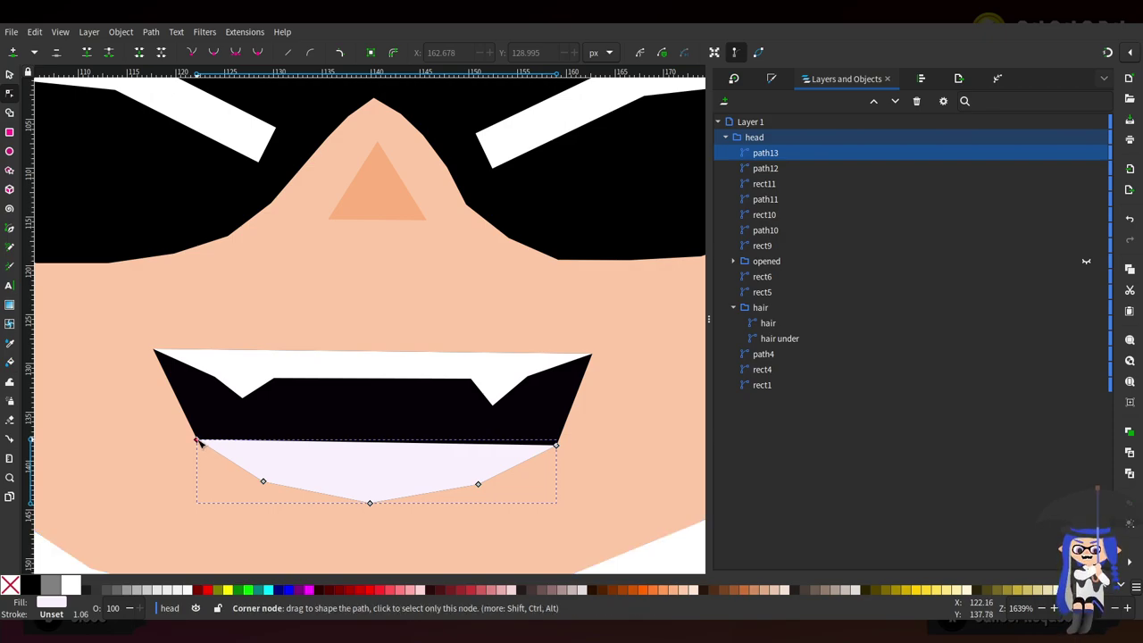
left_click_drag(198, 441, 340, 471)
left_click_drag(557, 445, 369, 456)
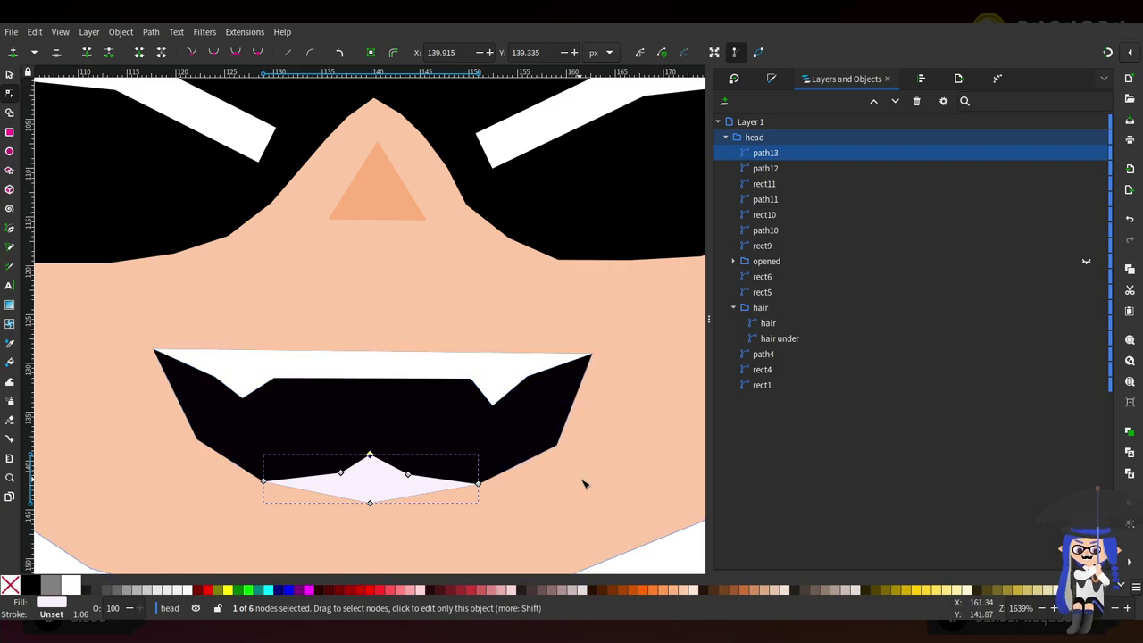
Add nodes to both lower sides of the dark mouth and move the side nodes outward for a rounder outline
scroll(593, 468, "down", 4)
scroll(600, 486, "up", 3)
scroll(511, 456, "up", 1)
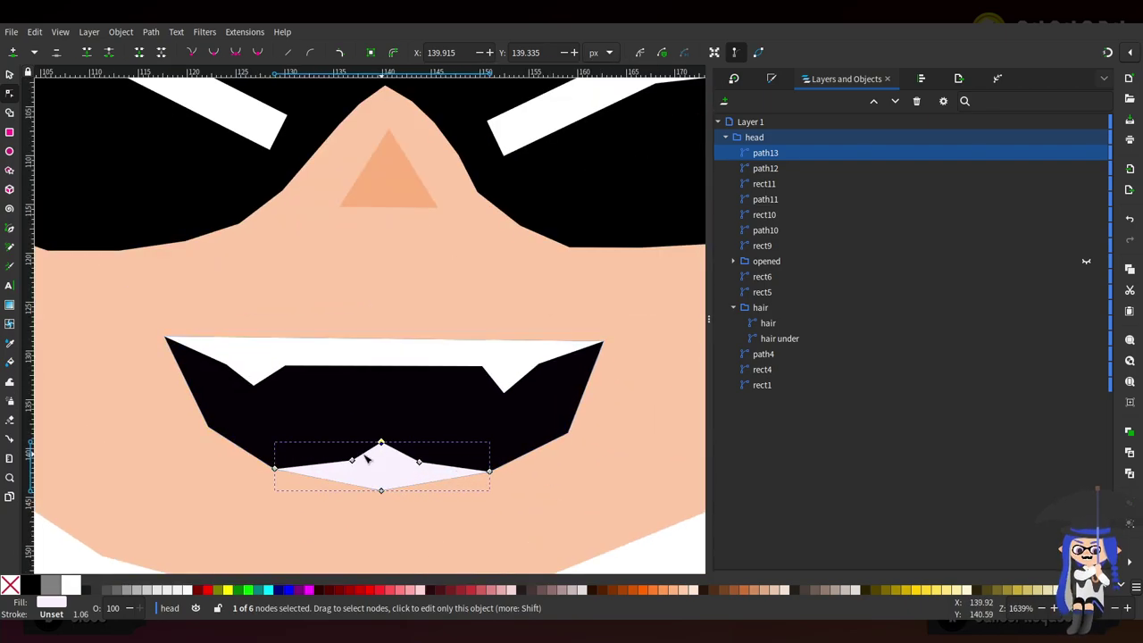
scroll(291, 470, "up", 1)
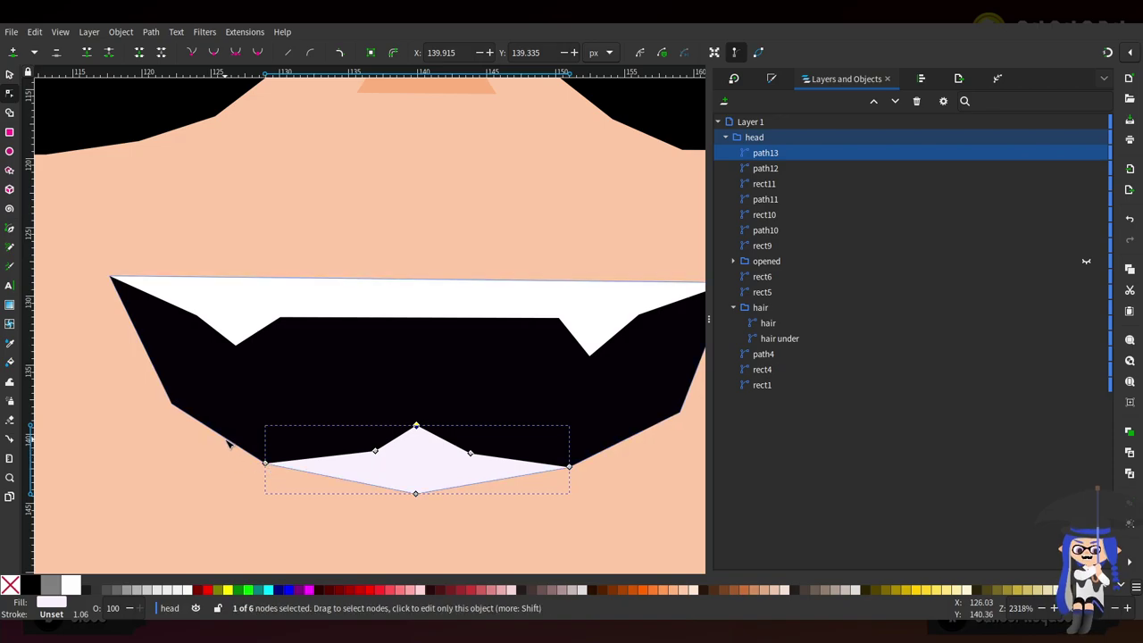
left_click(227, 439)
double_click(237, 437)
left_click_drag(238, 437, 207, 447)
left_click_drag(172, 404, 141, 361)
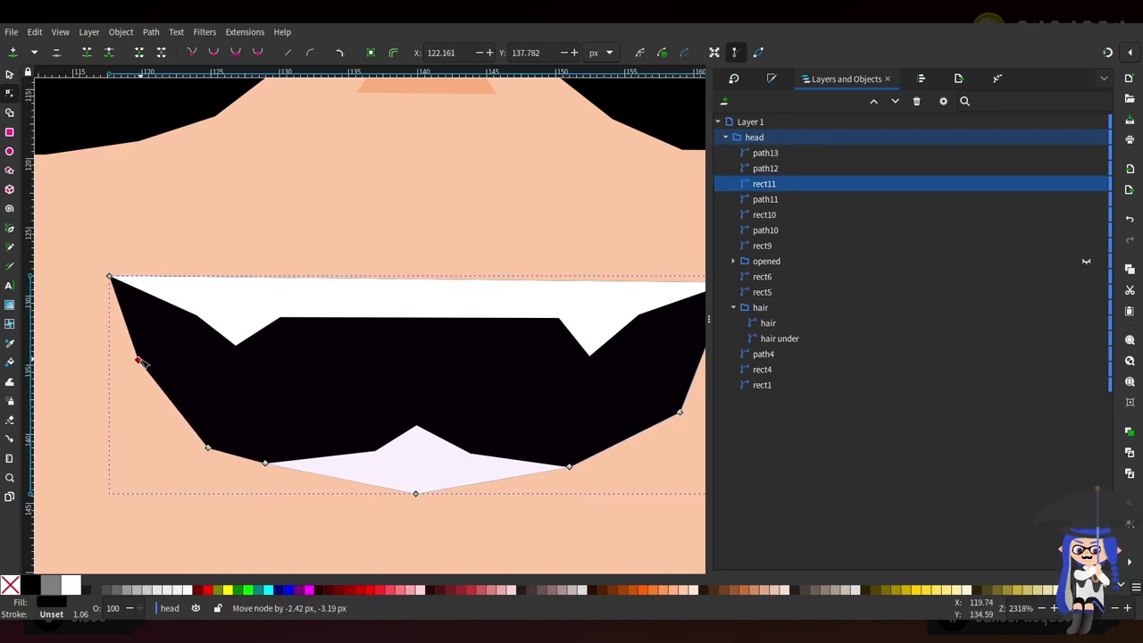
scroll(471, 403, "right", 4)
left_click_drag(536, 411, 510, 442)
double_click(520, 406)
scroll(410, 479, "left", 5)
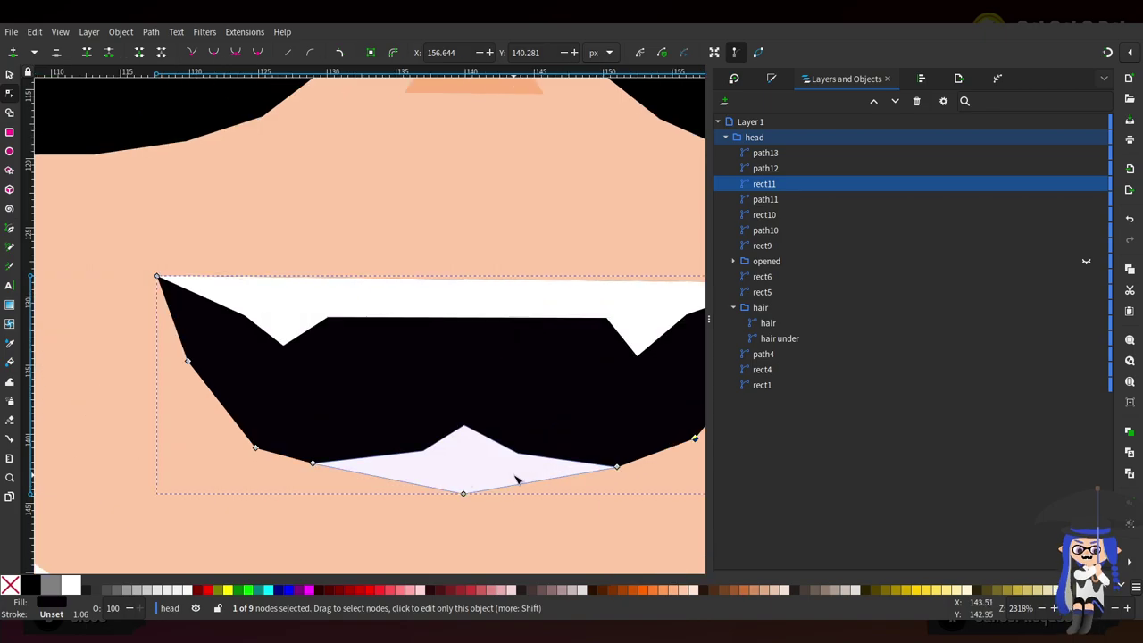
Extend the lower teeth to the mouth's lower corner nodes on both sides and make the central tooth taller and narrower
left_click(373, 467)
left_click_drag(313, 464, 257, 438)
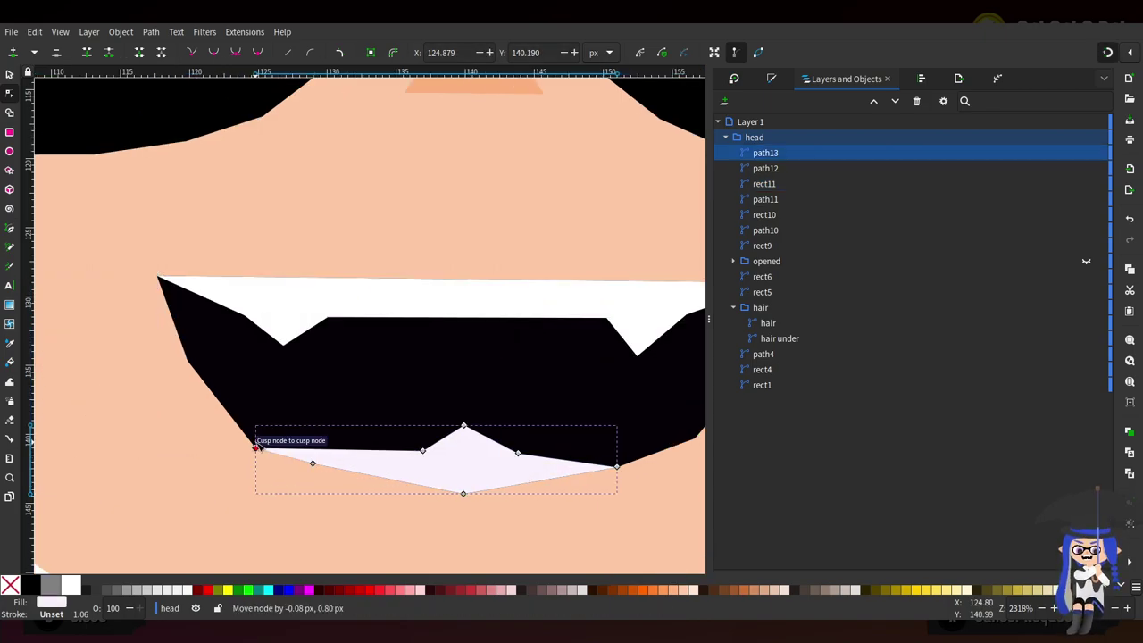
scroll(419, 458, "right", 4)
left_click(424, 459, "shift")
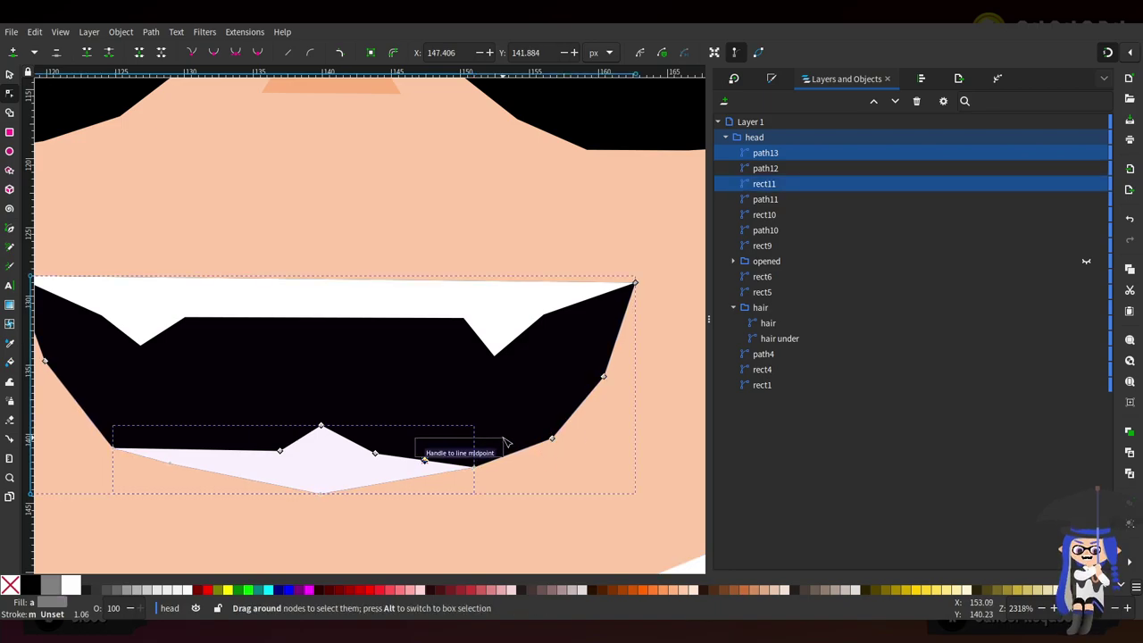
left_click_drag(424, 460, 552, 438)
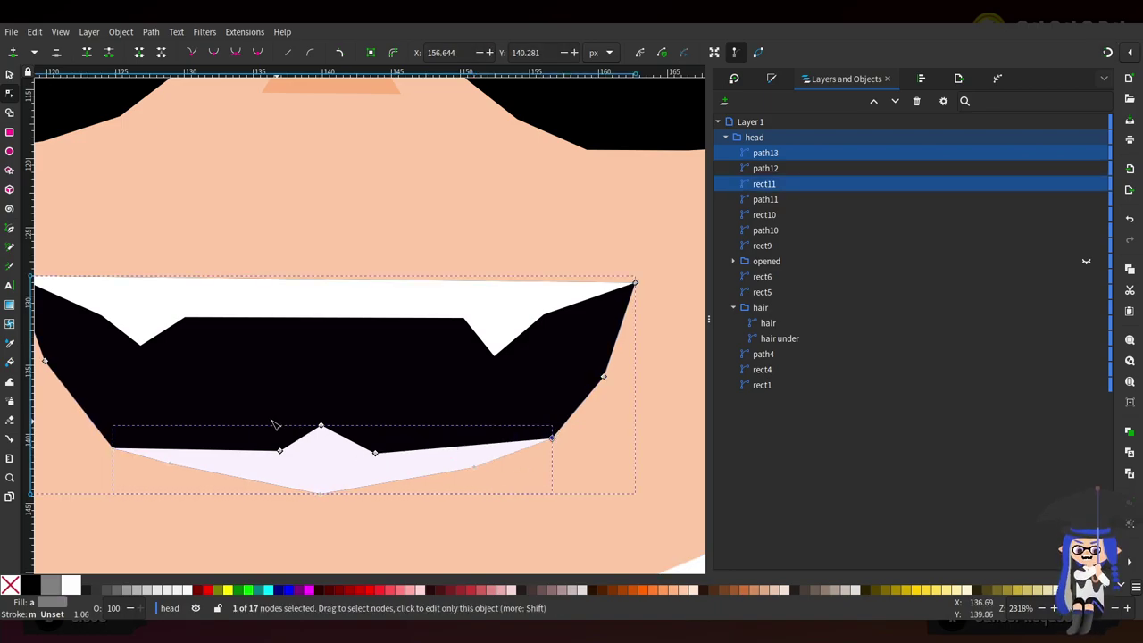
left_click_drag(381, 452, 357, 442)
left_click_drag(280, 437, 289, 441)
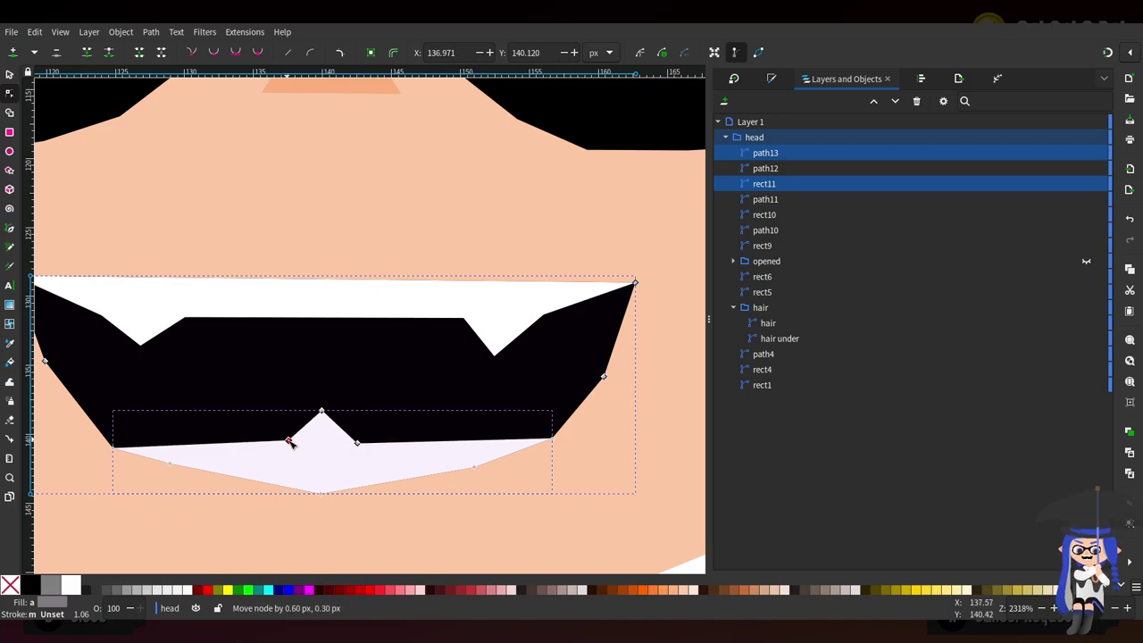
Narrow the two upper fangs by moving their base nodes closer to the tips
left_click(535, 308)
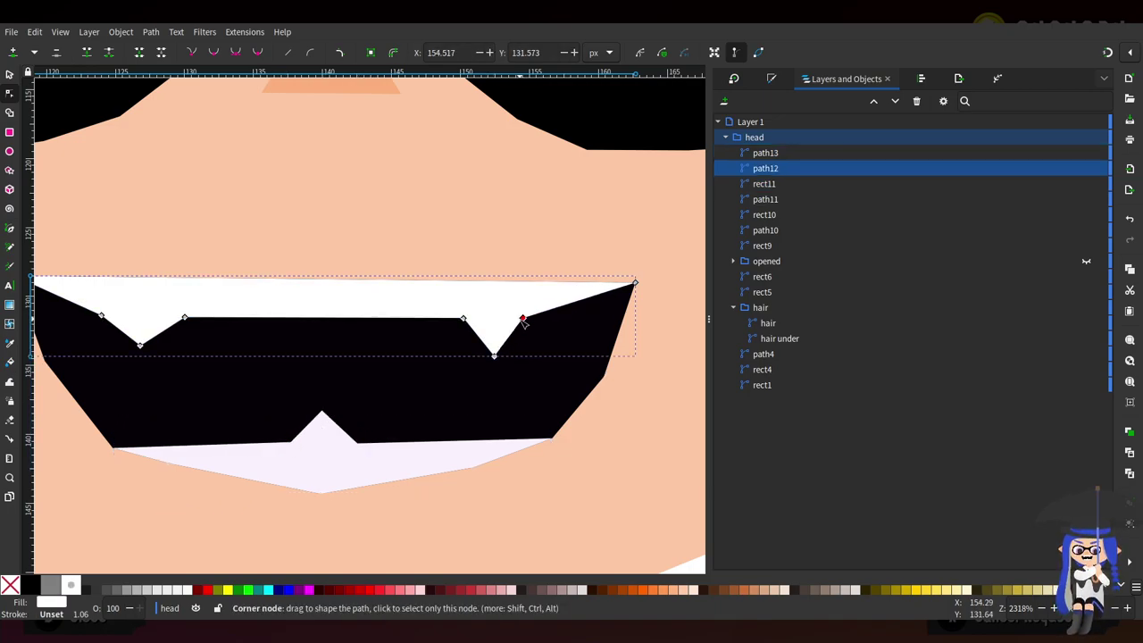
scroll(247, 357, "left", 4)
left_click_drag(245, 317, 257, 317)
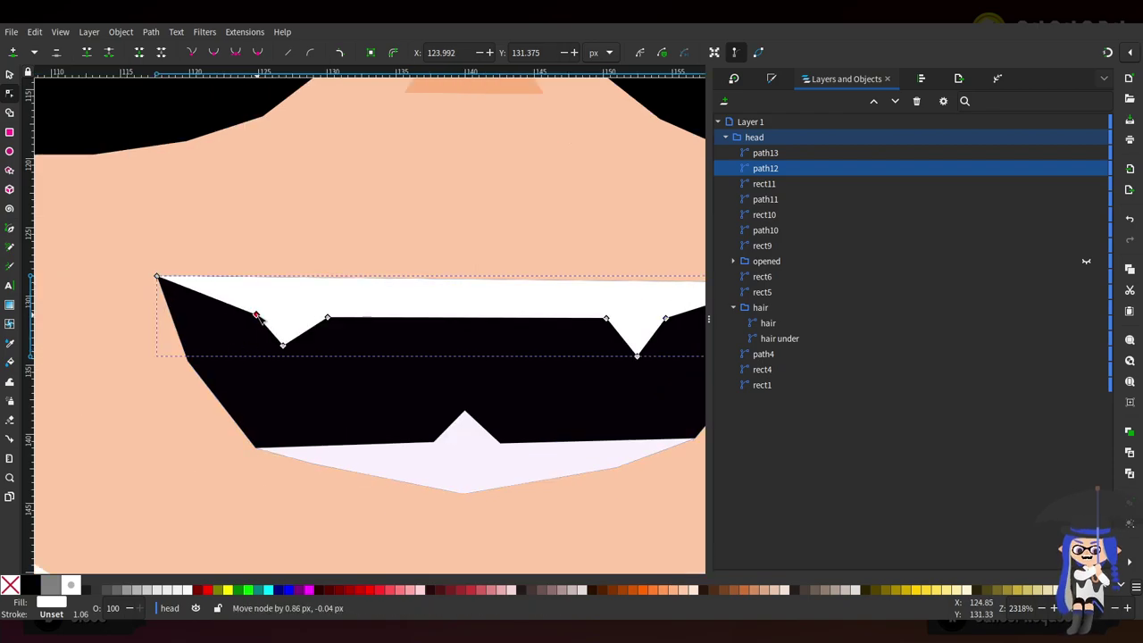
left_click_drag(328, 317, 309, 313)
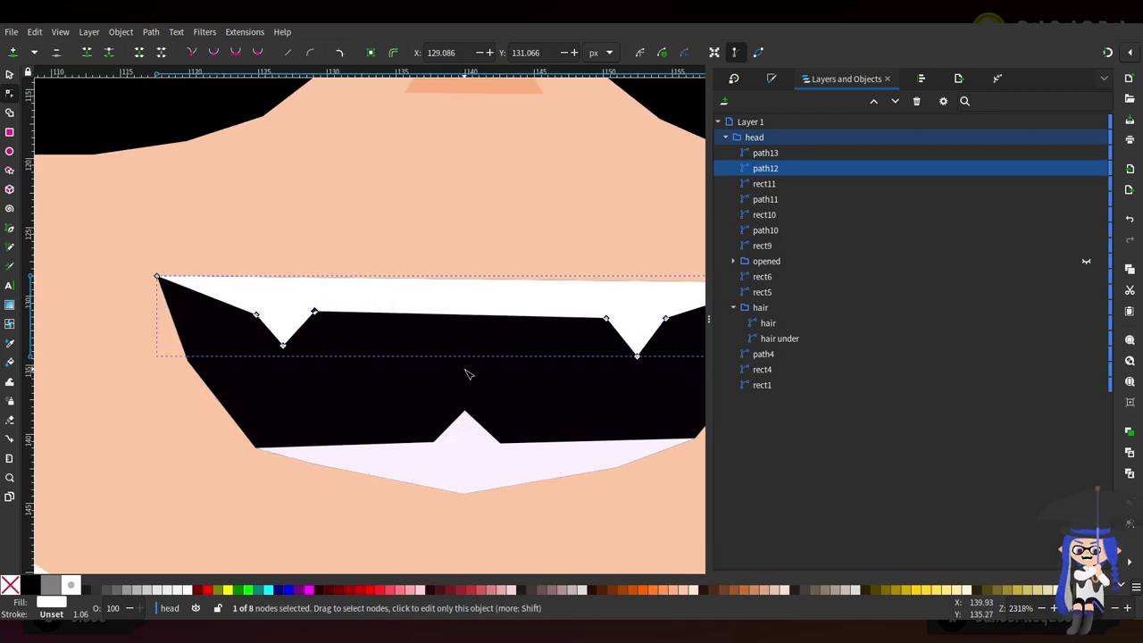
scroll(464, 373, "down", 3, "ctrl")
scroll(482, 375, "down", 2, "ctrl")
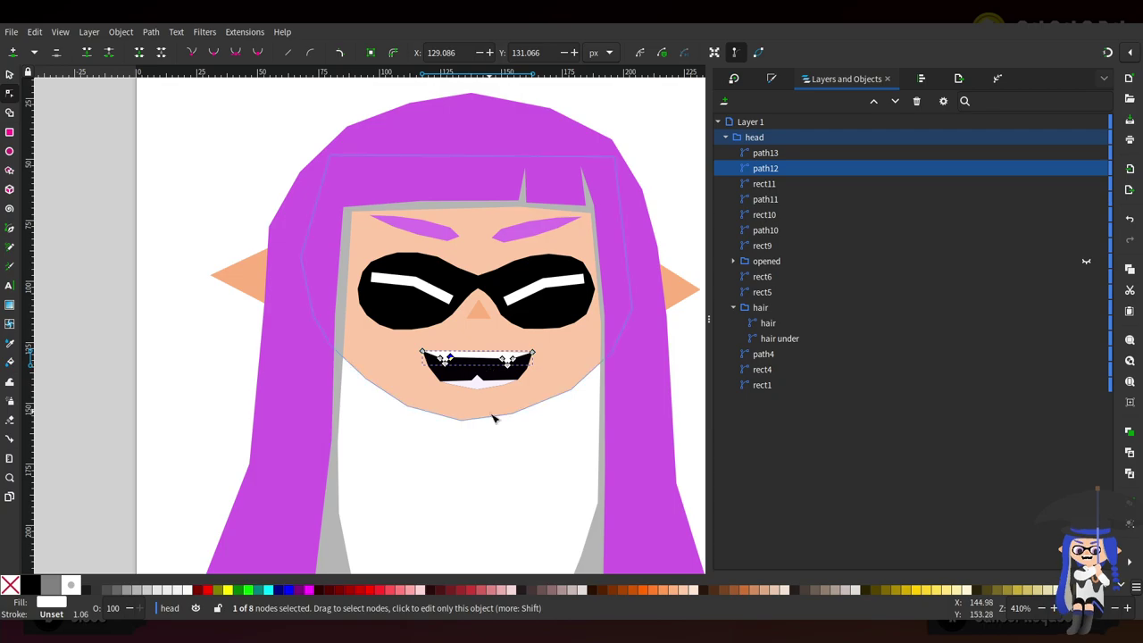
Group the dark mouth shape with its upper and lower teeth and name the group "mouth"
scroll(464, 429, "up", 2, "ctrl")
key("s")
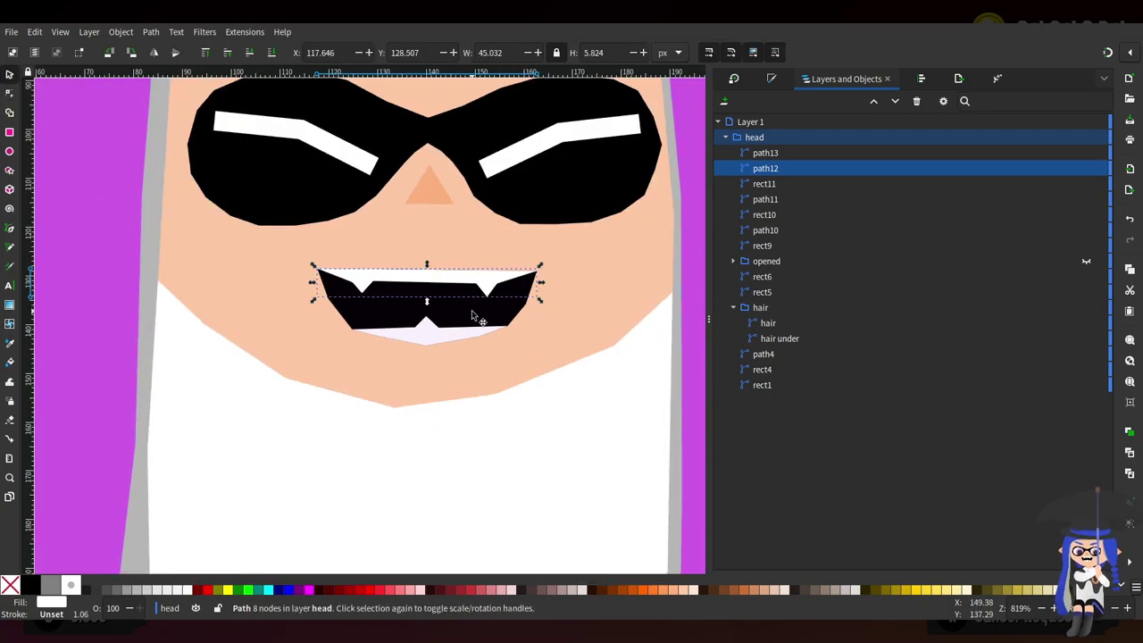
left_click(563, 272)
left_click(451, 299)
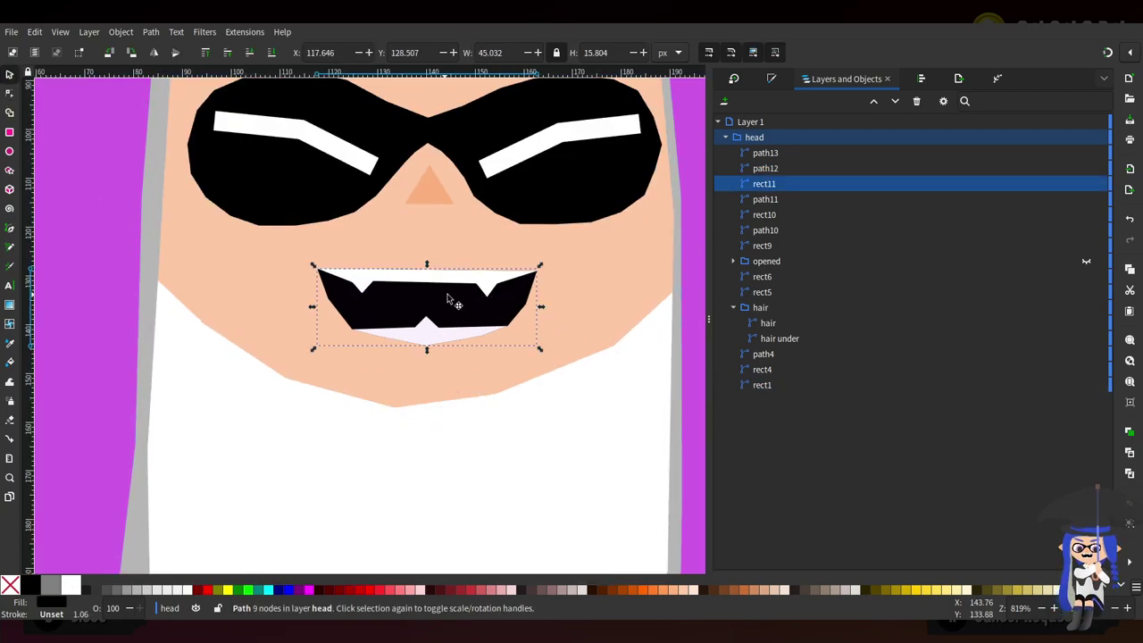
left_click(823, 154, "shift")
key("ctrl+g")
double_click(779, 152)
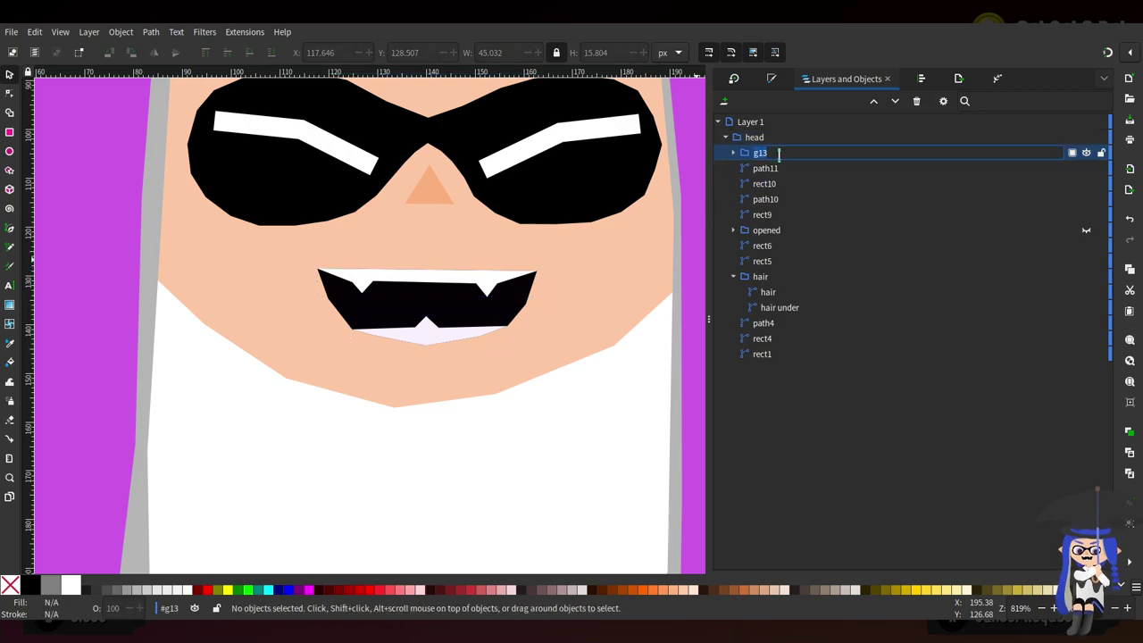
type("mouth")
key("Return")
Resize the mouth group to about 44 by 18 px and move it up closer to the nose
double_click(518, 272)
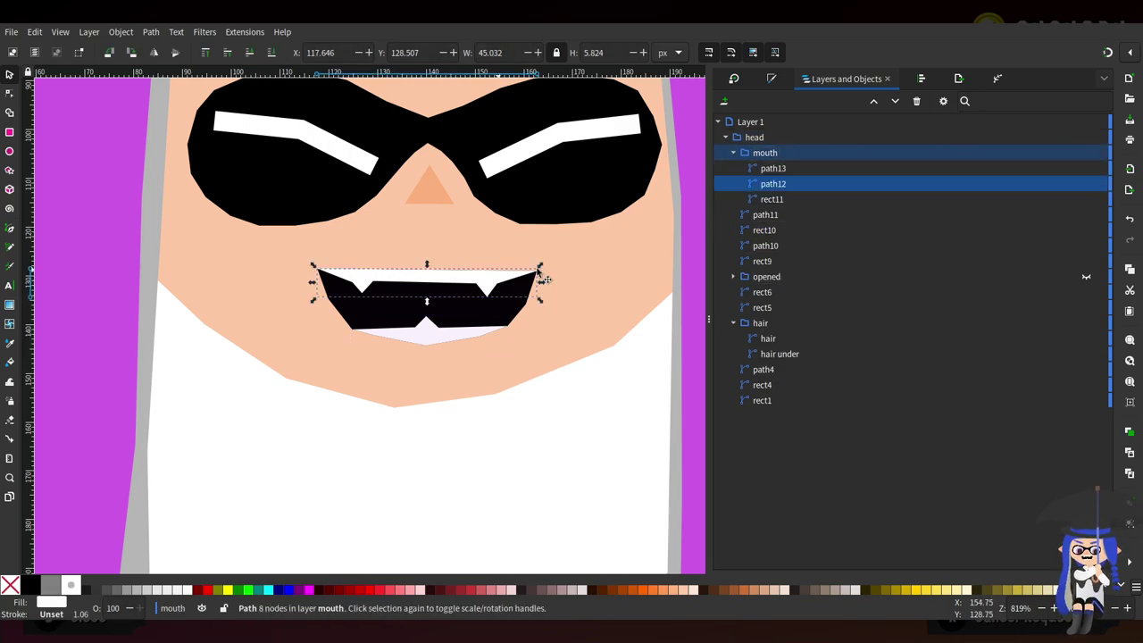
left_click(460, 333)
left_click(578, 312)
left_click(454, 309)
left_click_drag(542, 267, 570, 247)
mouse_move(510, 281)
left_mouse_down()
mouse_move(493, 266)
mouse_move(530, 286)
mouse_move(517, 285)
left_mouse_up()
mouse_move(448, 286)
left_mouse_down()
mouse_move(474, 286)
mouse_move(461, 285)
left_mouse_up()
scroll(484, 330, "up", 3)
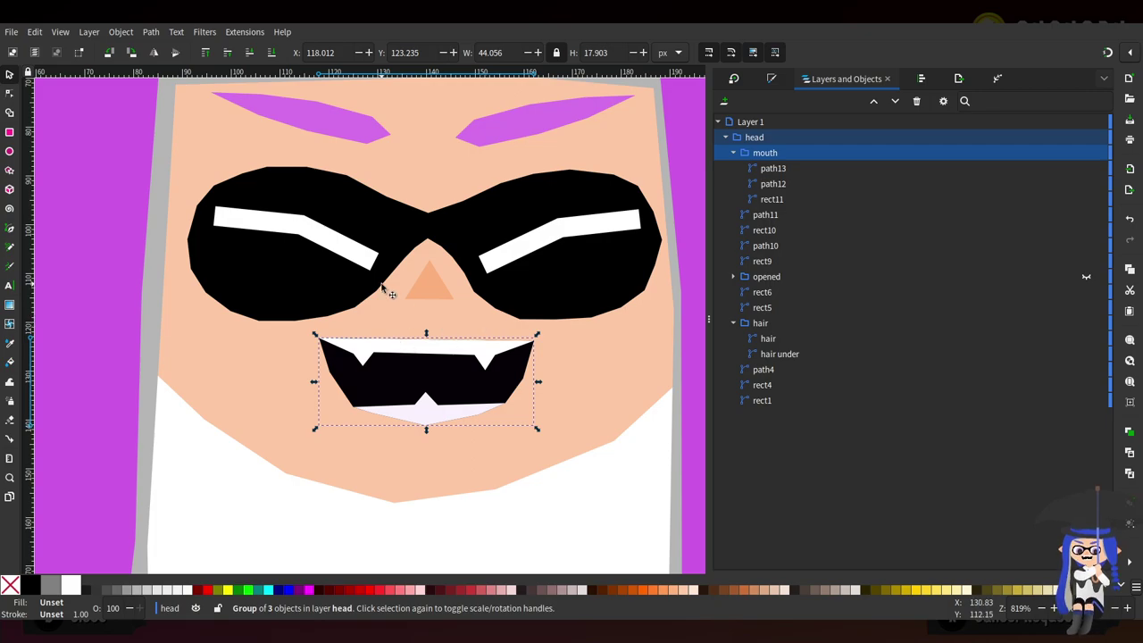
Group the black mask with the two white closed-eye lines and name the group "eyes"
scroll(387, 290, "up", 2)
left_click(440, 258)
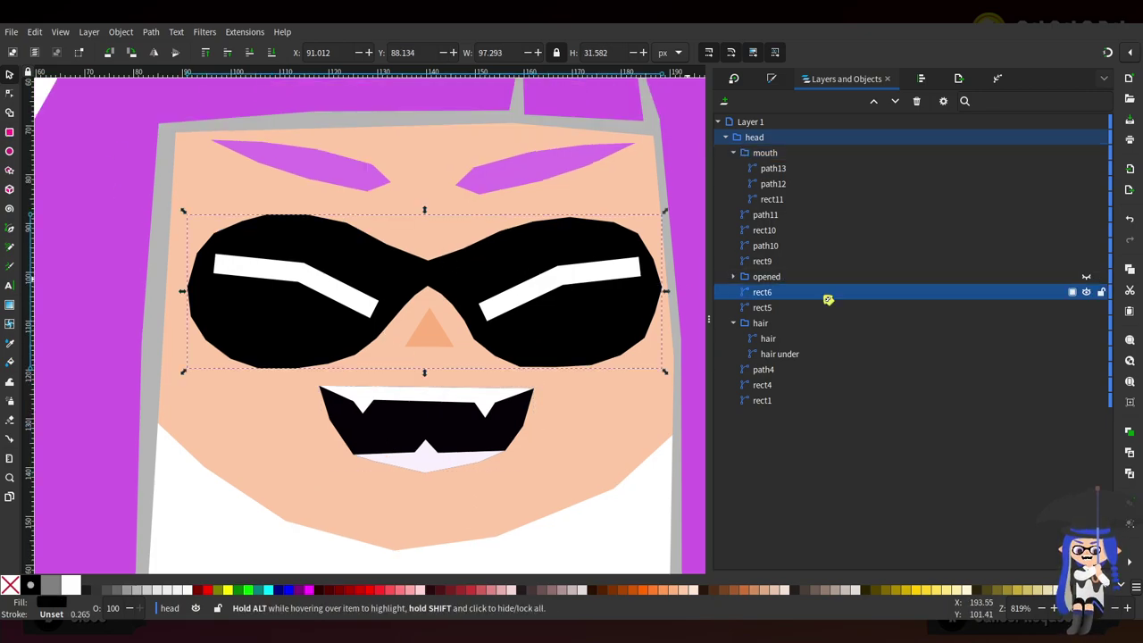
left_click(783, 260, "ctrl")
left_click(784, 246, "ctrl")
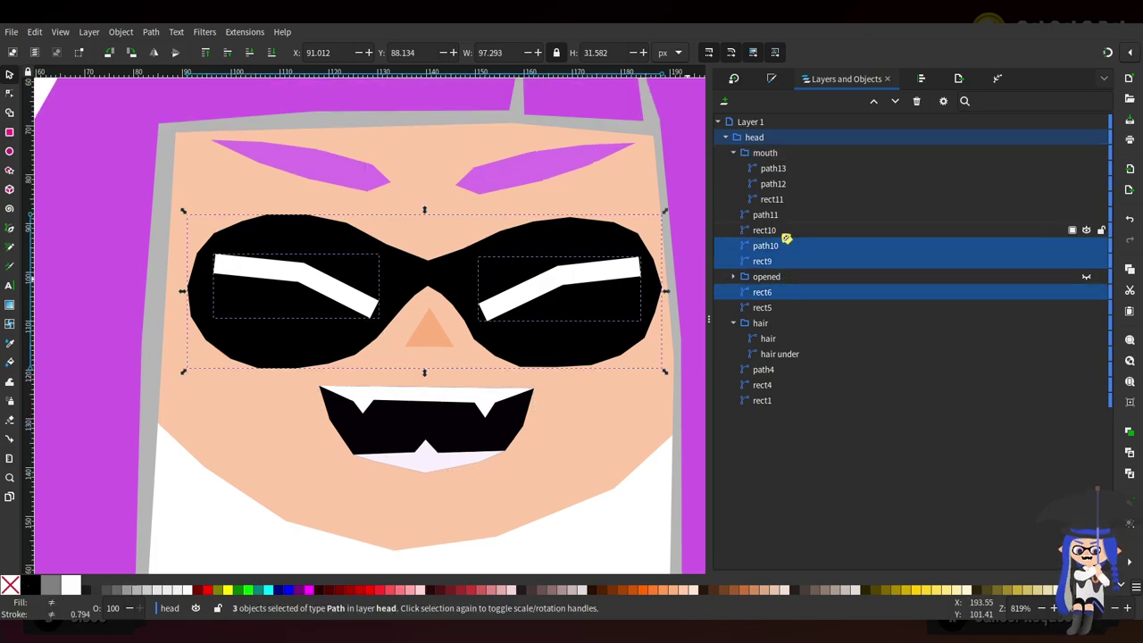
key("ctrl+g")
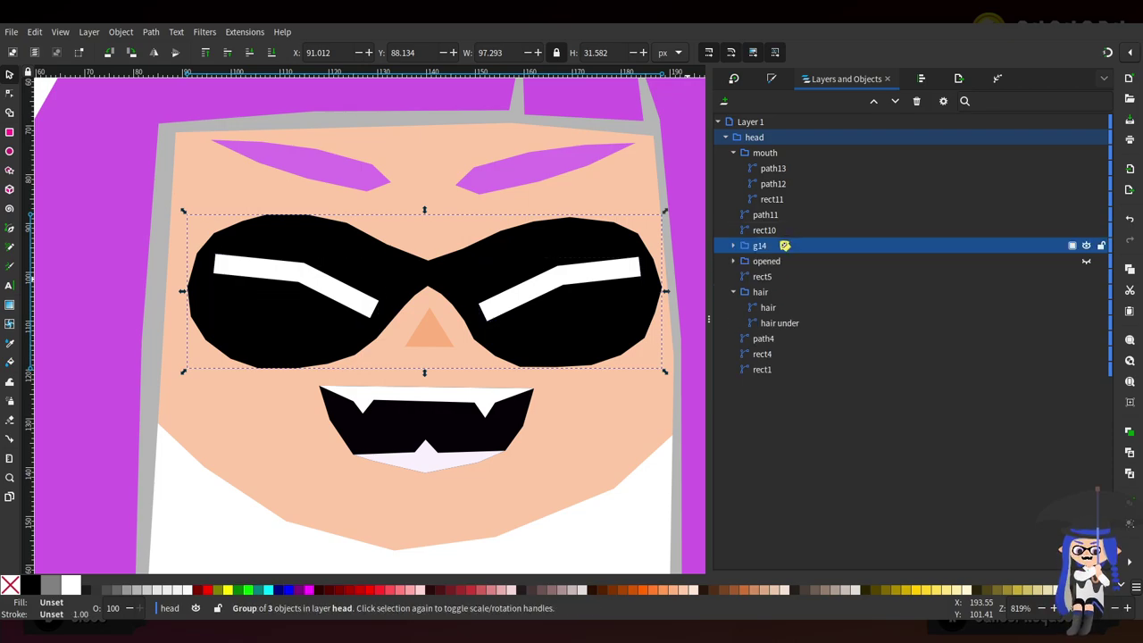
double_click(779, 245)
type("eye")
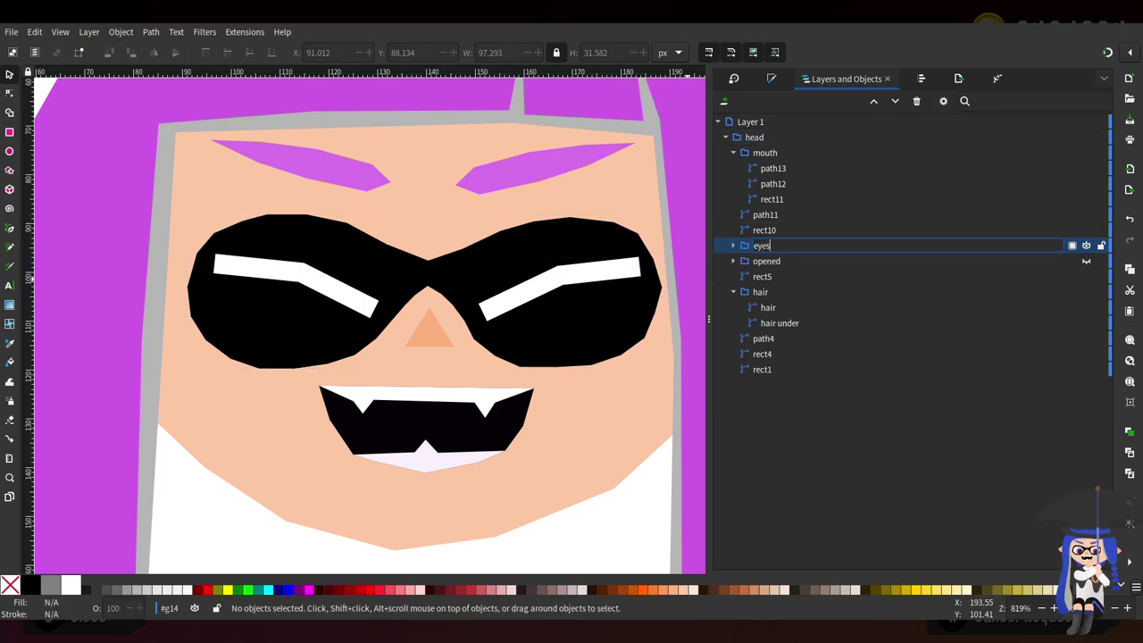
type("s")
key("Return")
Move the "opened" group into "eyes" and group the two white eye lines there as "closed"
left_click_drag(782, 261, 782, 247)
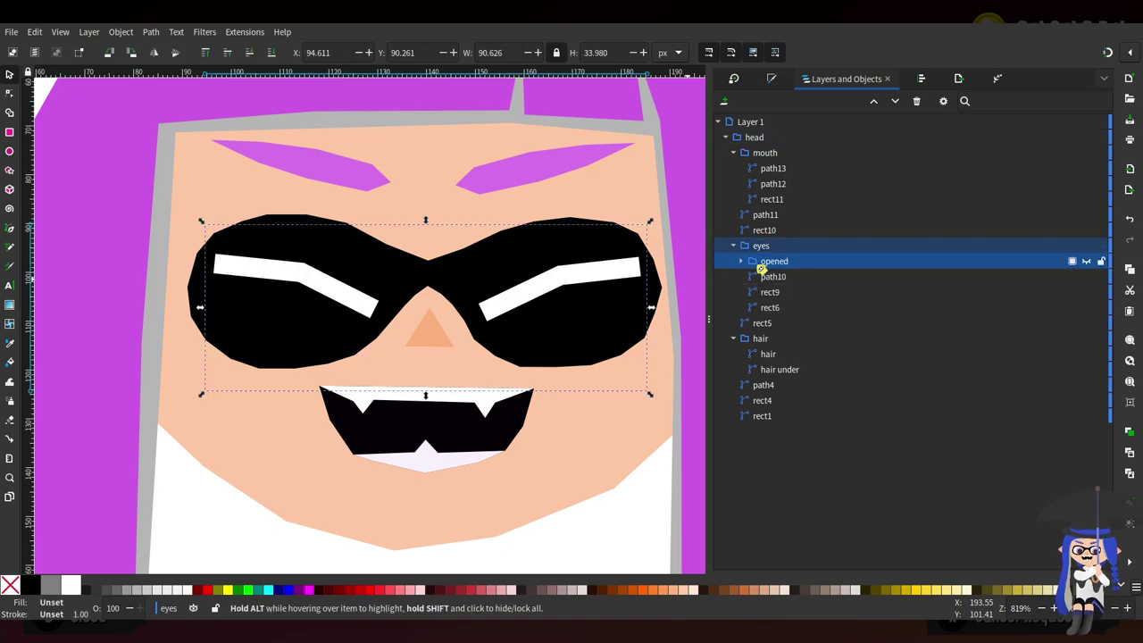
left_click(773, 277)
left_click(771, 292, "ctrl")
key("ctrl+g")
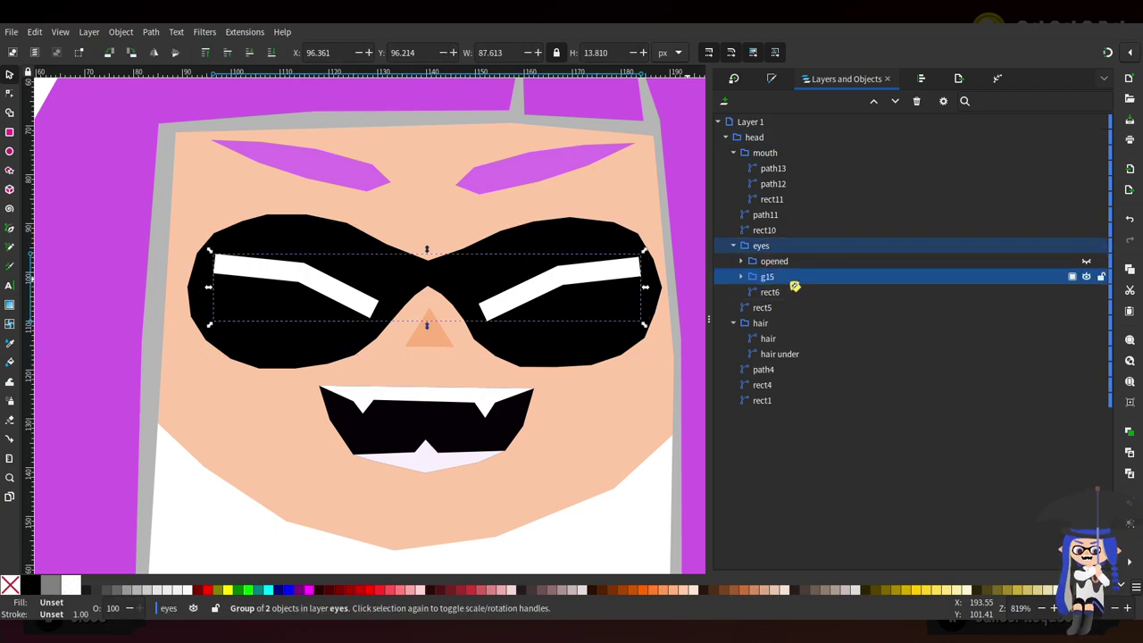
double_click(789, 277)
type("closed")
key("Return")
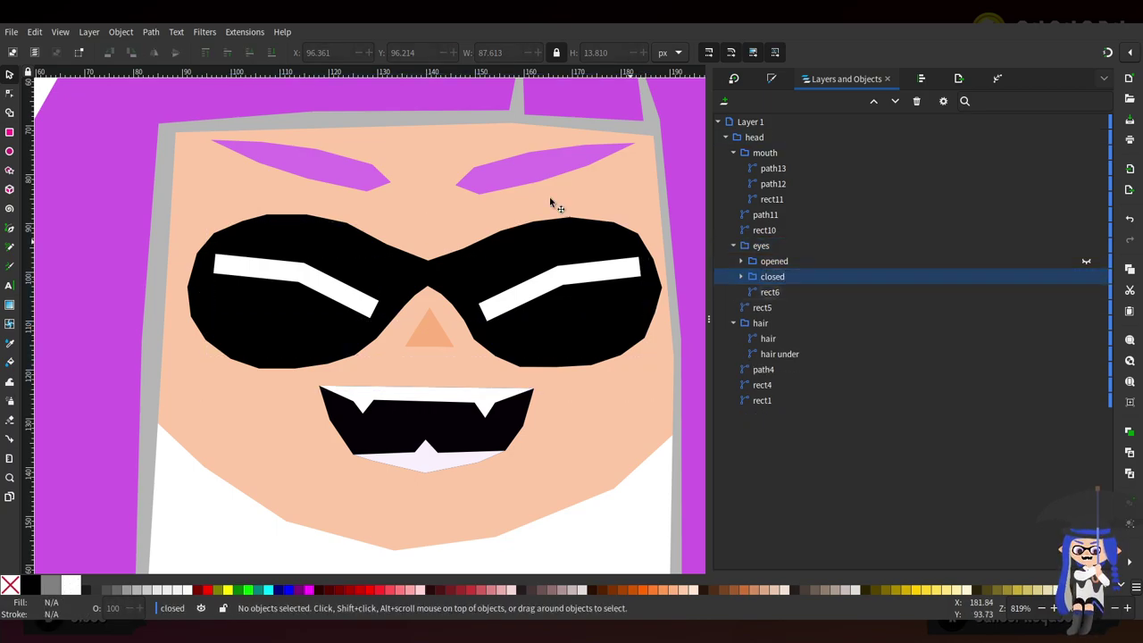
left_click(728, 293)
Try scaling the eyes group down to about 84 by 27 px above the mouth
left_click(594, 177)
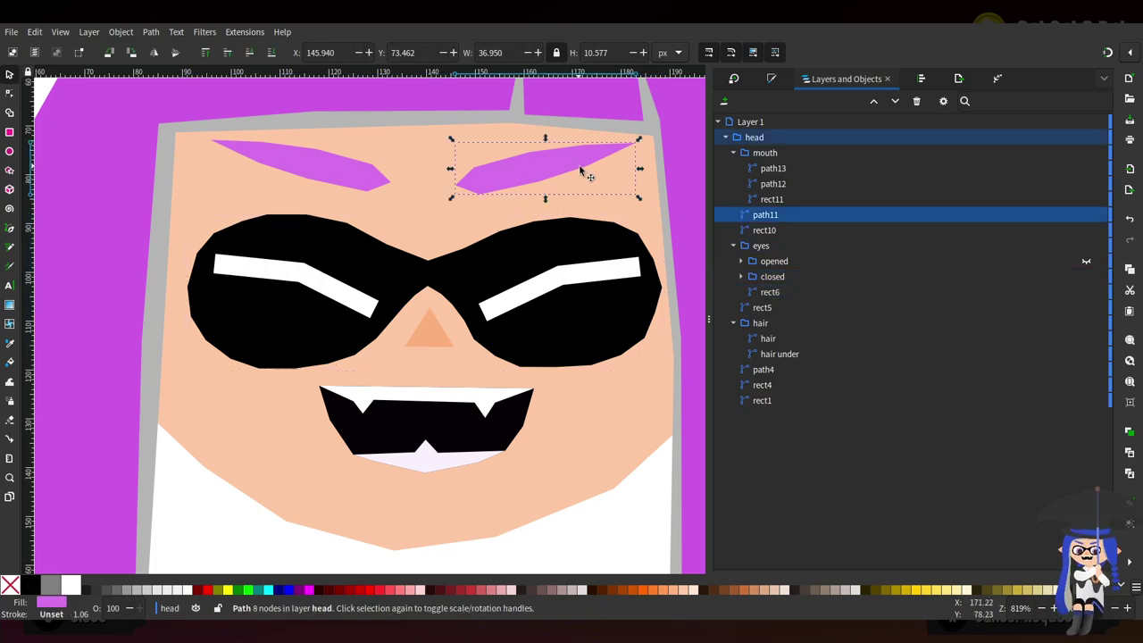
left_click(628, 245)
left_click_drag(665, 217, 637, 224)
left_click_drag(541, 275, 555, 270)
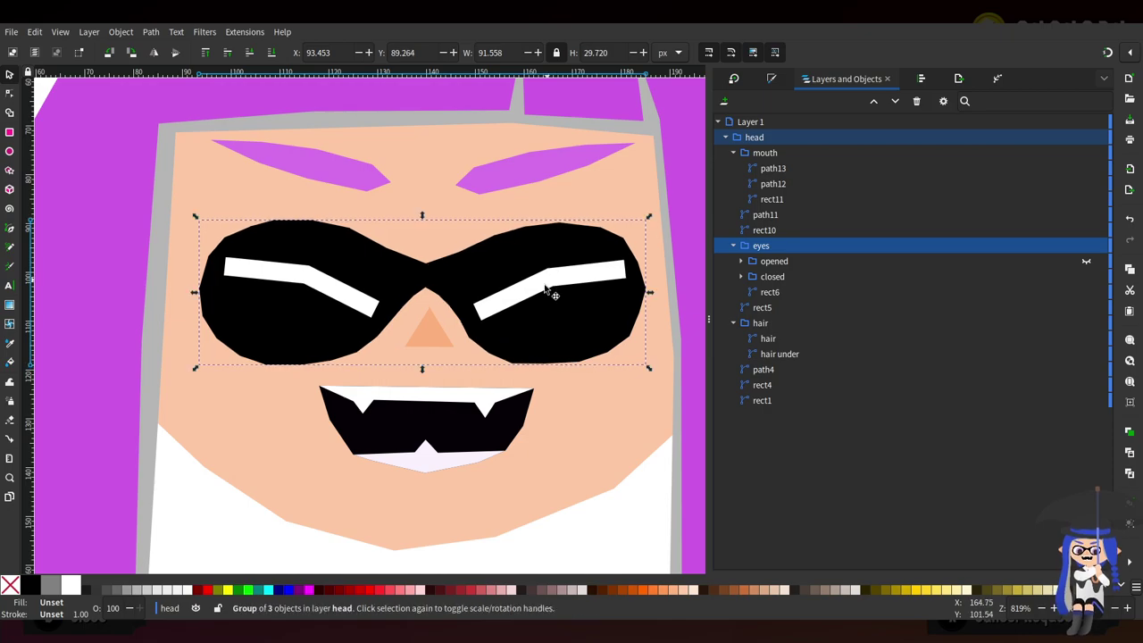
scroll(561, 332, "down", 4)
scroll(561, 332, "up", 3)
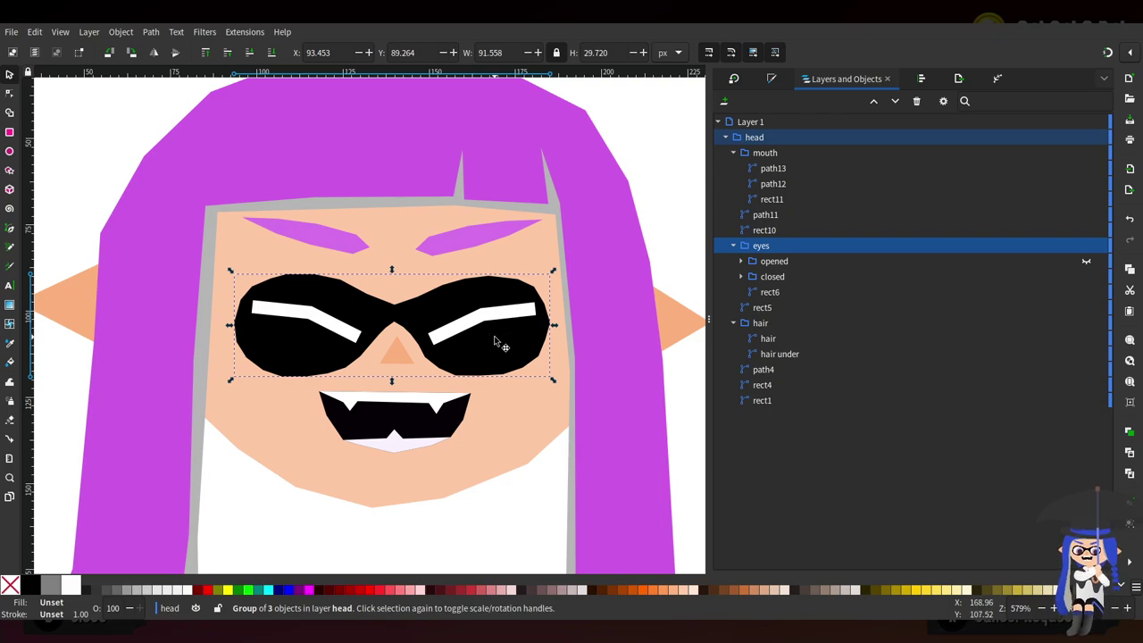
left_click_drag(553, 270, 507, 306)
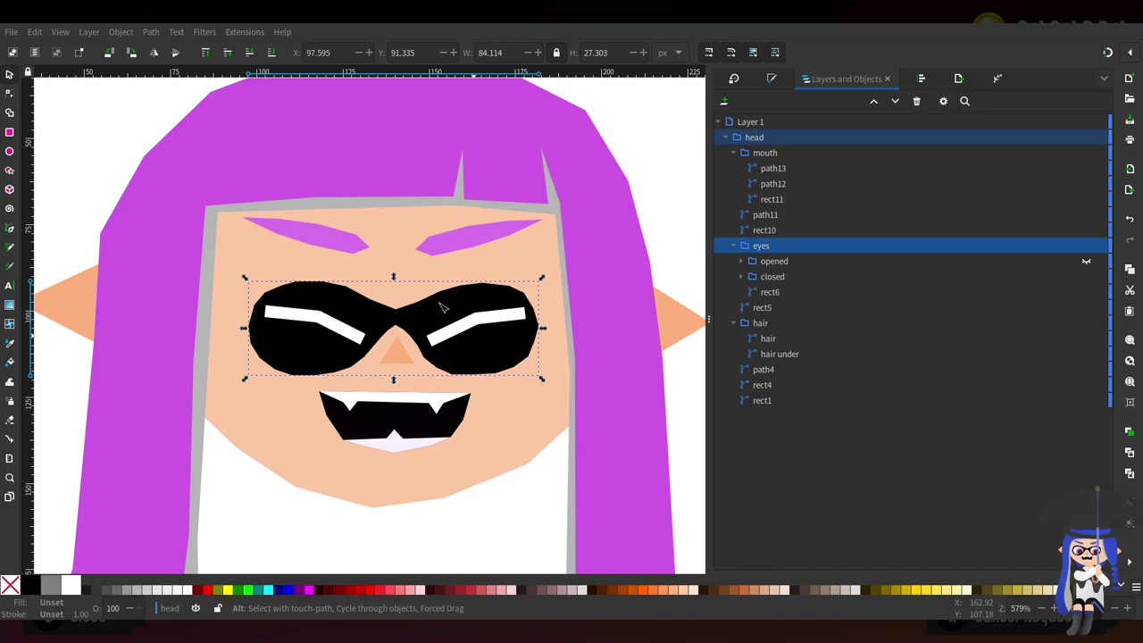
Bring the eyes group back to the size it had before the reductions
key("period")
key("period")
key("period")
key("period")
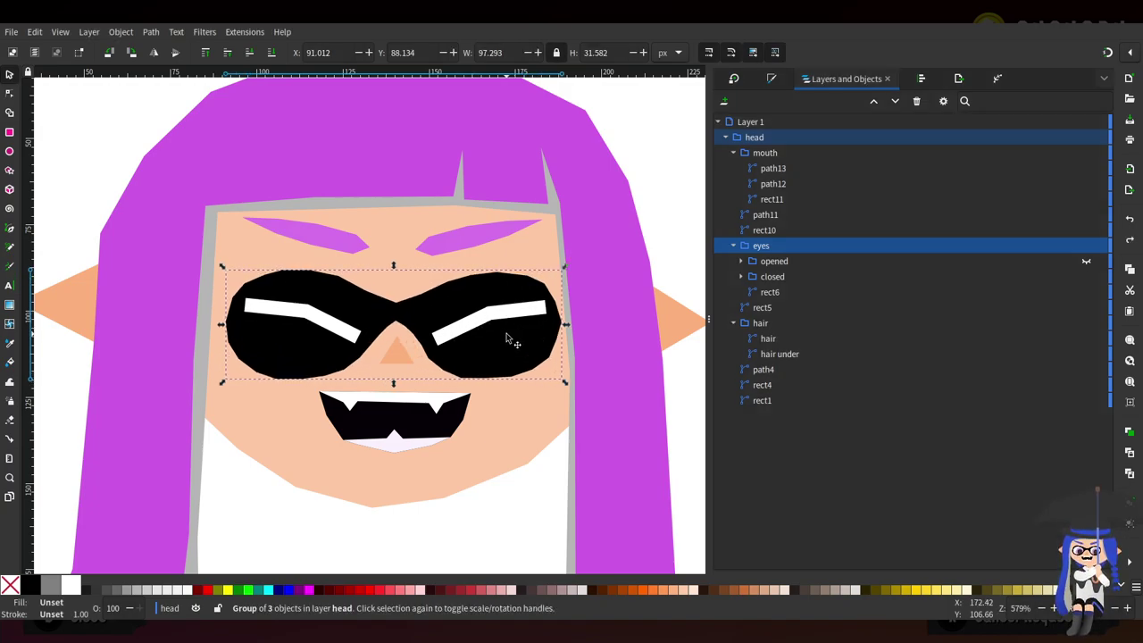
key("alt")
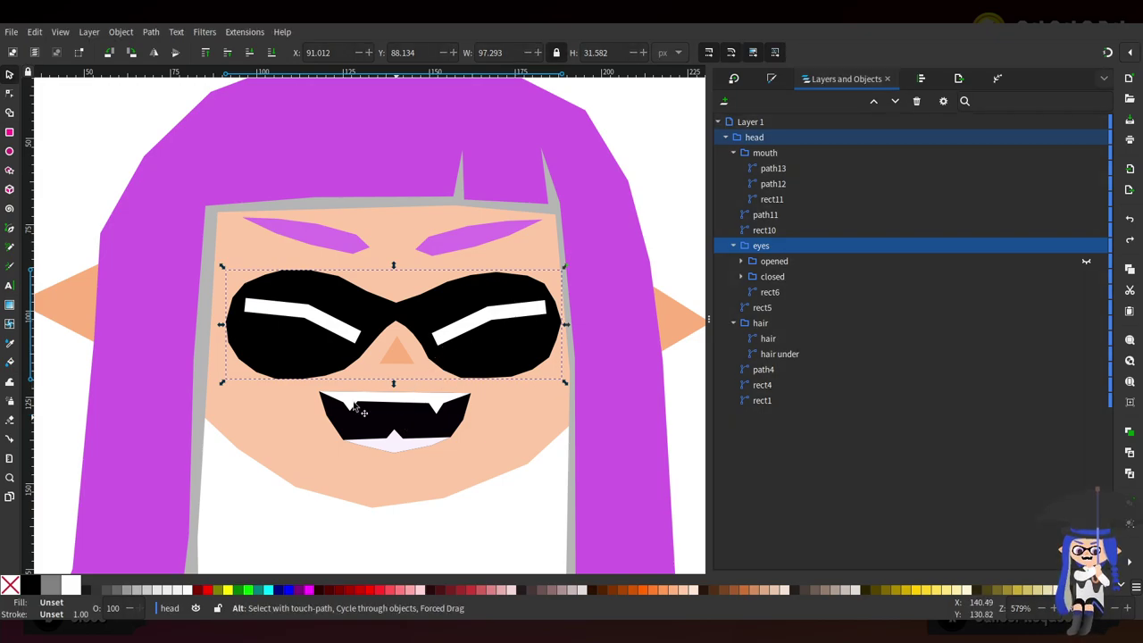
Shrink the mouth group to about 40 by 16 px and keep it centred under the nose
left_click(402, 411)
left_click_drag(314, 389, 327, 395)
left_click_drag(396, 415, 386, 409)
scroll(523, 377, "down", 5)
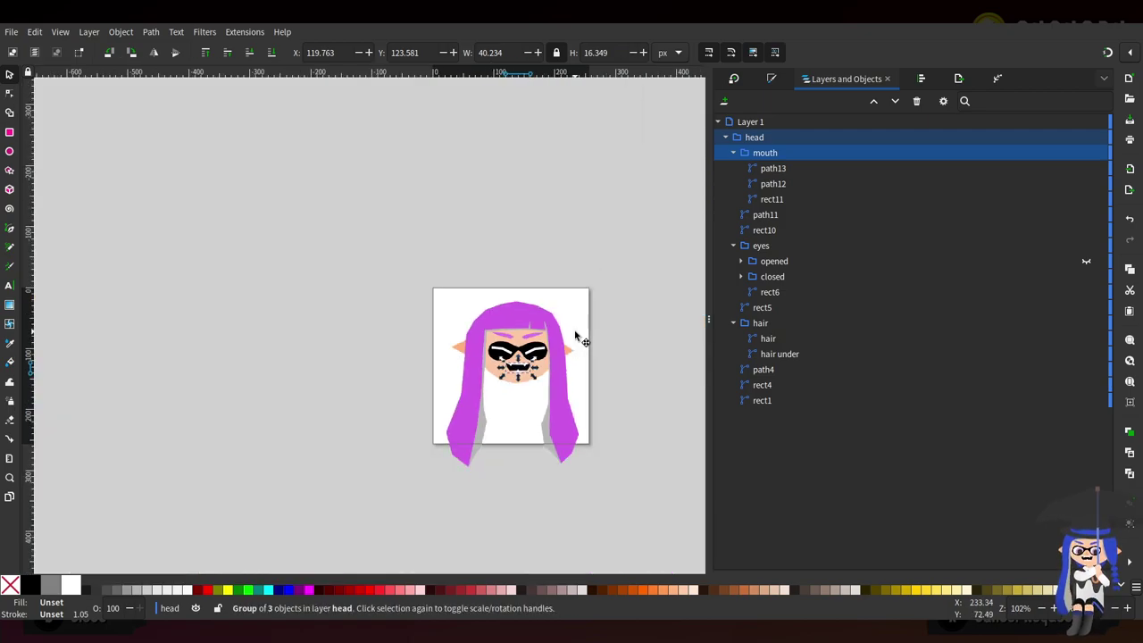
scroll(576, 337, "right", 3)
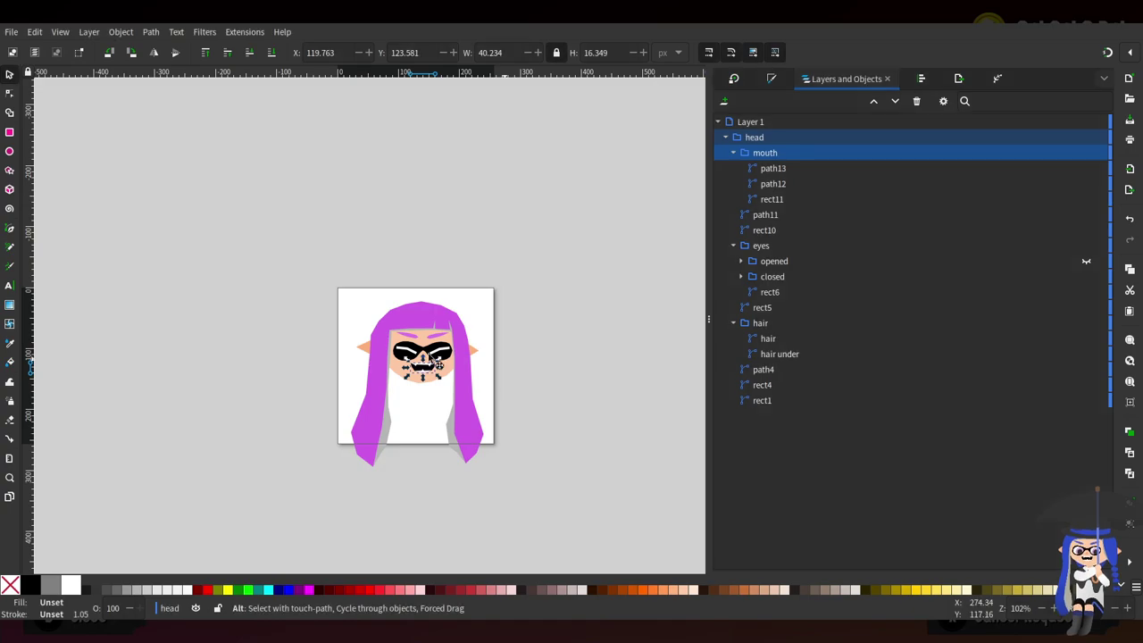
Raise the lower edge nodes of the mask's left lens slightly for a flatter, smooth outline
scroll(431, 357, "up", 6)
key("n")
left_click(259, 308)
left_click(230, 388)
left_click_drag(153, 357, 285, 393)
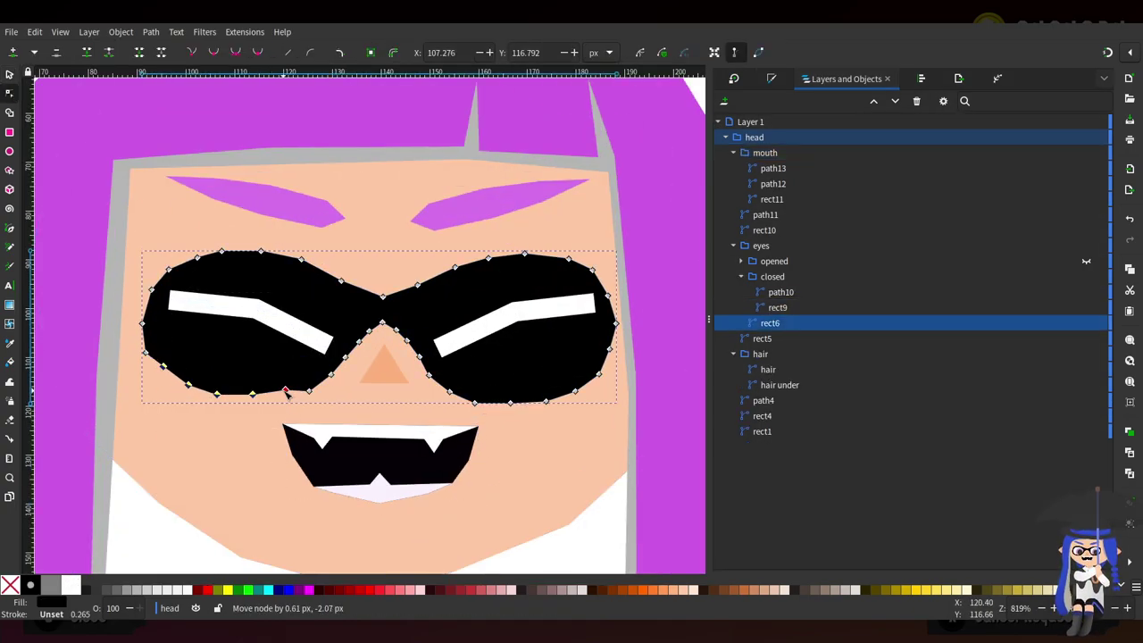
key("ctrl+z")
left_click_drag(177, 420, 287, 395)
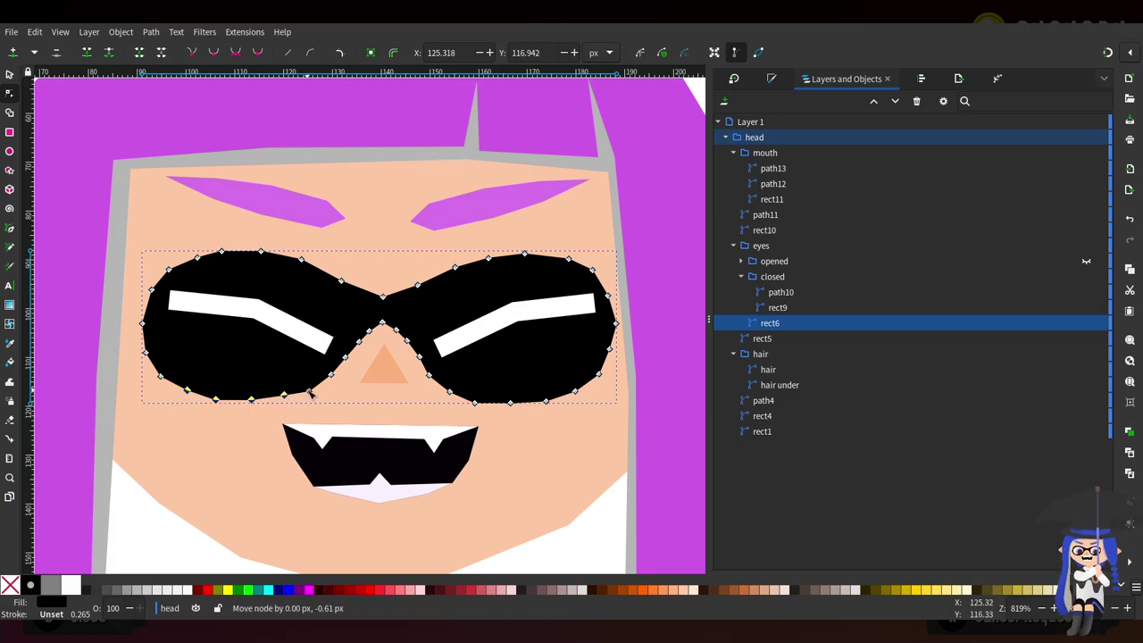
left_click_drag(208, 401, 254, 397)
left_click_drag(319, 383, 284, 390)
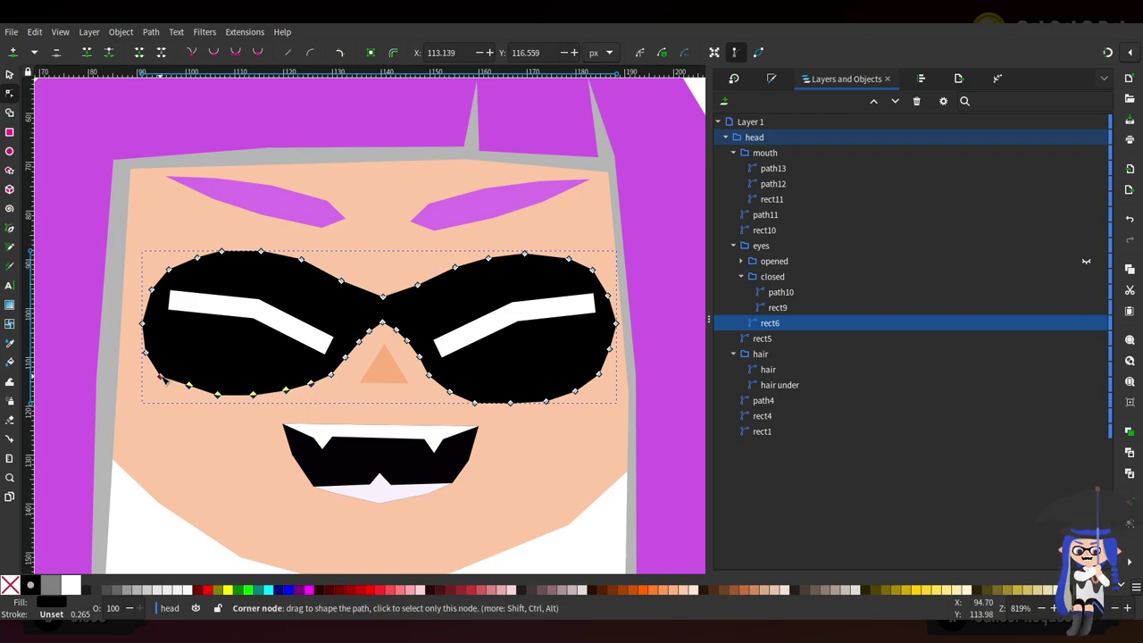
left_click(161, 374)
Raise the right lens's lower nodes to match the left lens and pull its outermost node slightly inward
left_click_drag(438, 425, 578, 390)
left_click_drag(446, 411, 604, 374)
left_click_drag(615, 323, 613, 317)
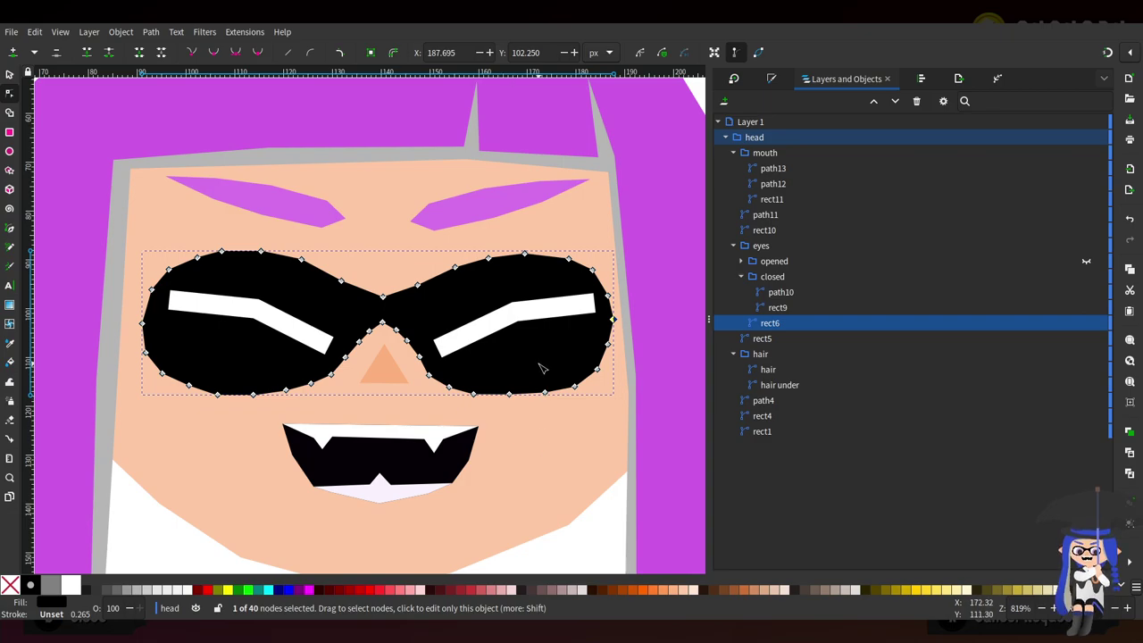
Set the stroke width of both white closed-eye lines to 3 px
left_click(521, 317)
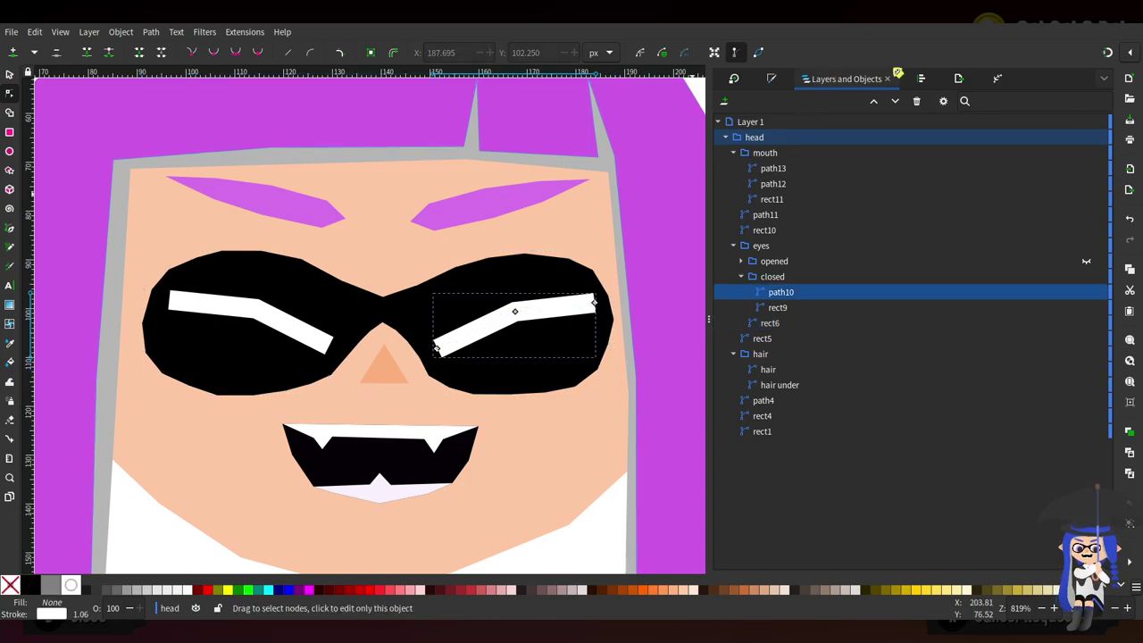
left_click(773, 80)
left_click(850, 105)
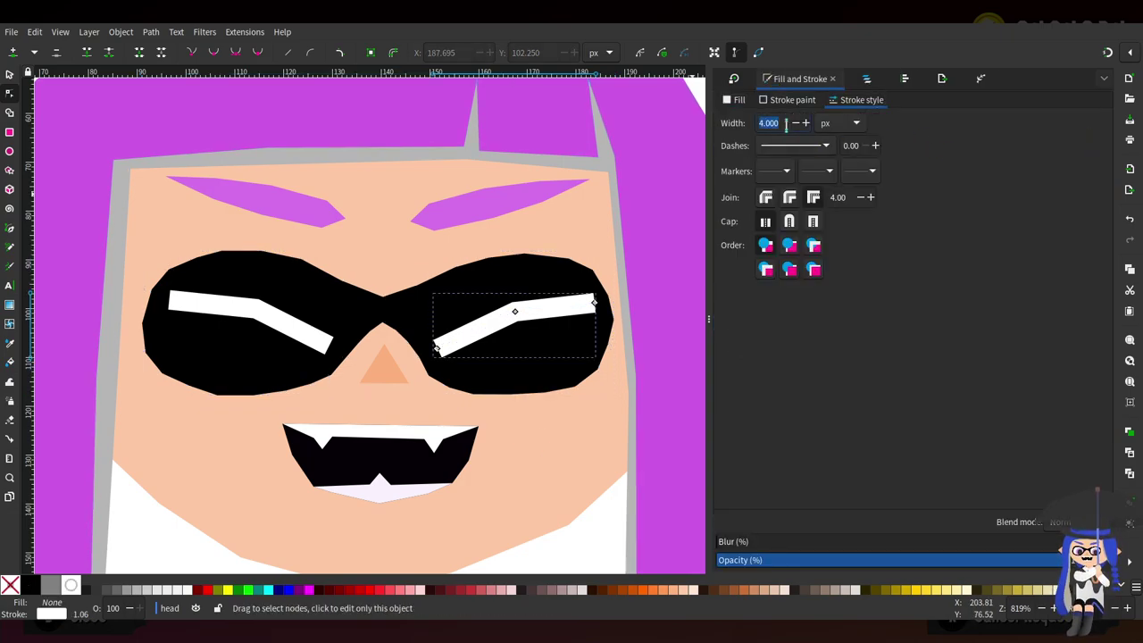
left_click(259, 313)
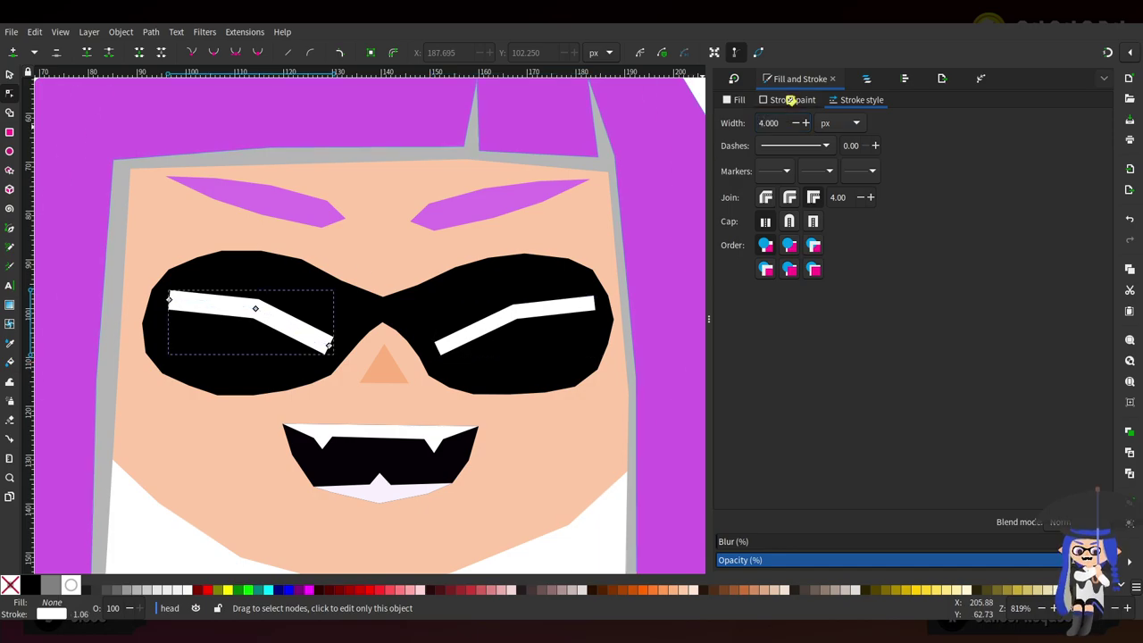
type("3")
key("Return")
scroll(493, 348, "down", 4)
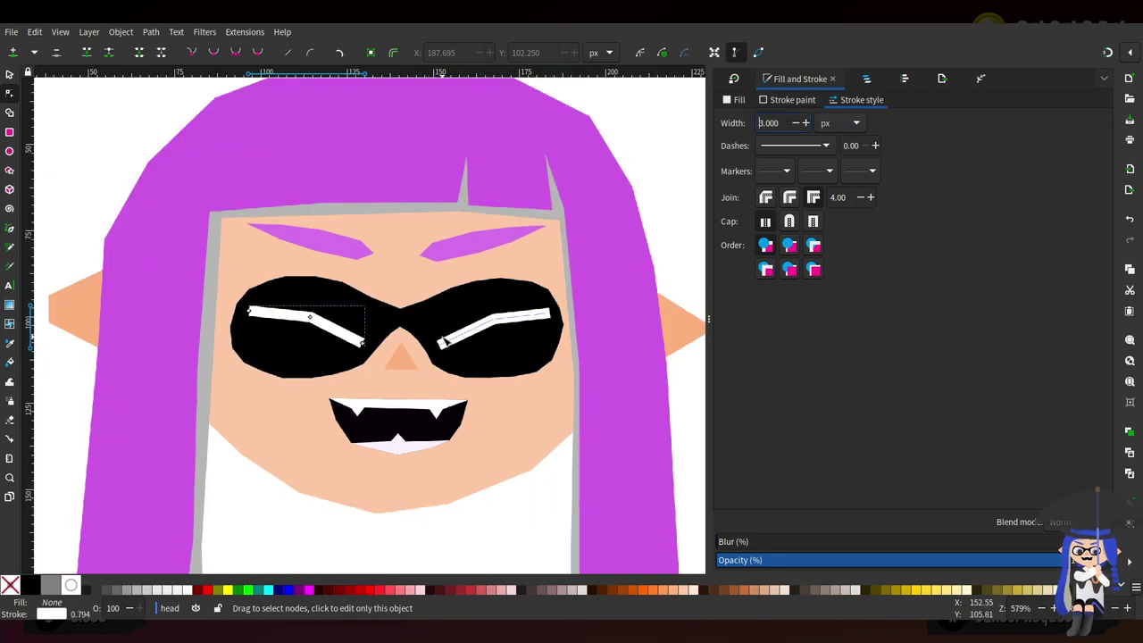
scroll(494, 348, "up", 3)
scroll(493, 349, "up", 1)
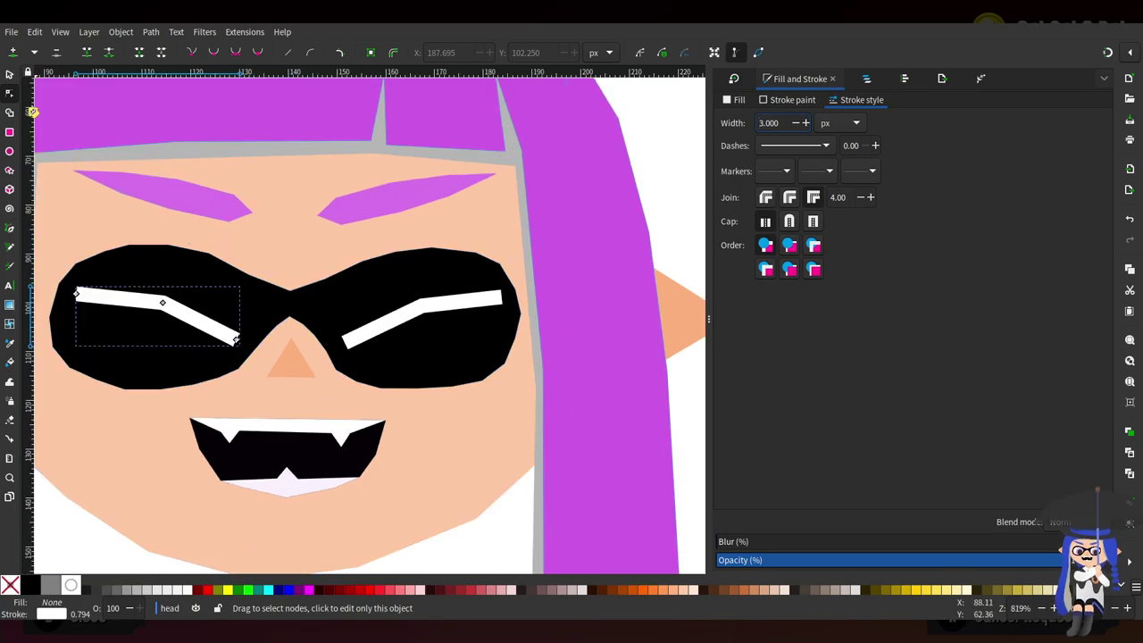
Scale the eyes group down to about 93 by 30 px and centre it over the nose
key("s")
left_click(450, 332)
left_click_drag(524, 317, 508, 319)
mouse_move(449, 333)
left_mouse_down()
mouse_move(462, 333)
mouse_move(452, 332)
left_mouse_up()
scroll(398, 331, "left", 4)
key("ctrl+z")
key("ctrl+z")
key("ctrl+shift+z")
key("ctrl+shift+z")
left_click_drag(541, 336, 540, 337)
Lower both purple eyebrows slightly toward the mask and group them together
left_click_drag(502, 217, 505, 225)
left_click_drag(360, 214, 364, 220)
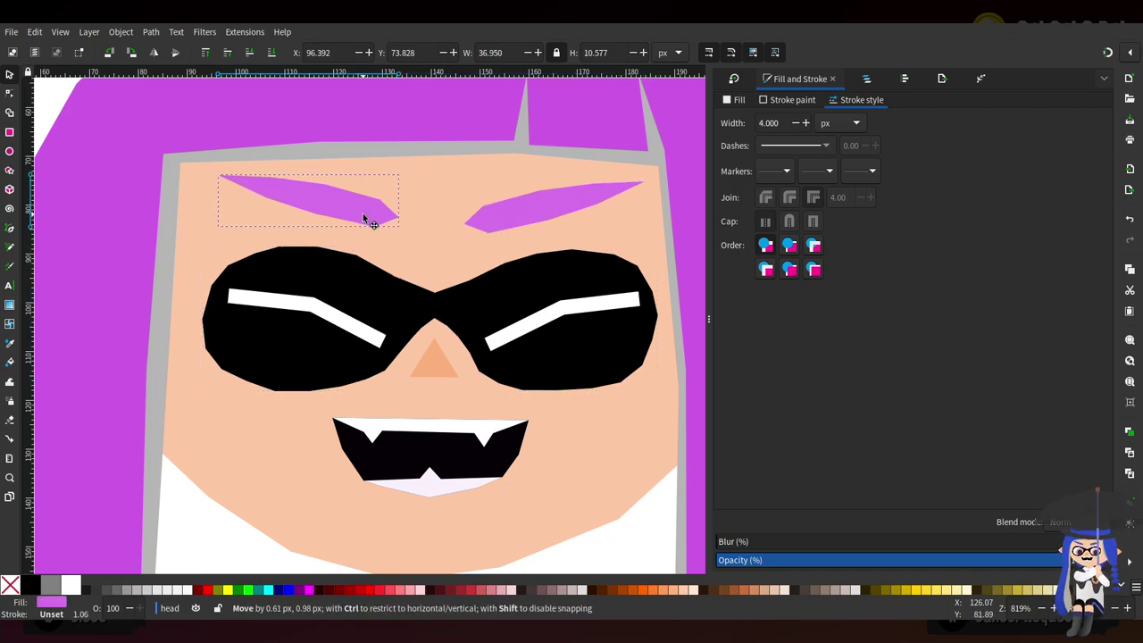
left_click(864, 78)
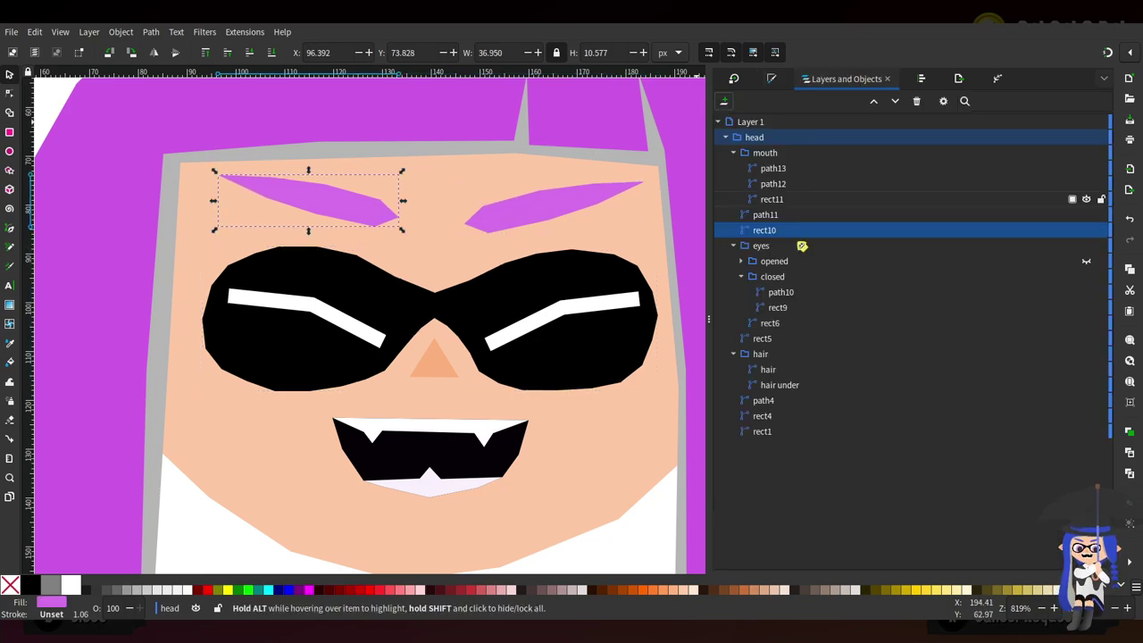
left_click(566, 213, "shift")
key("ctrl+g")
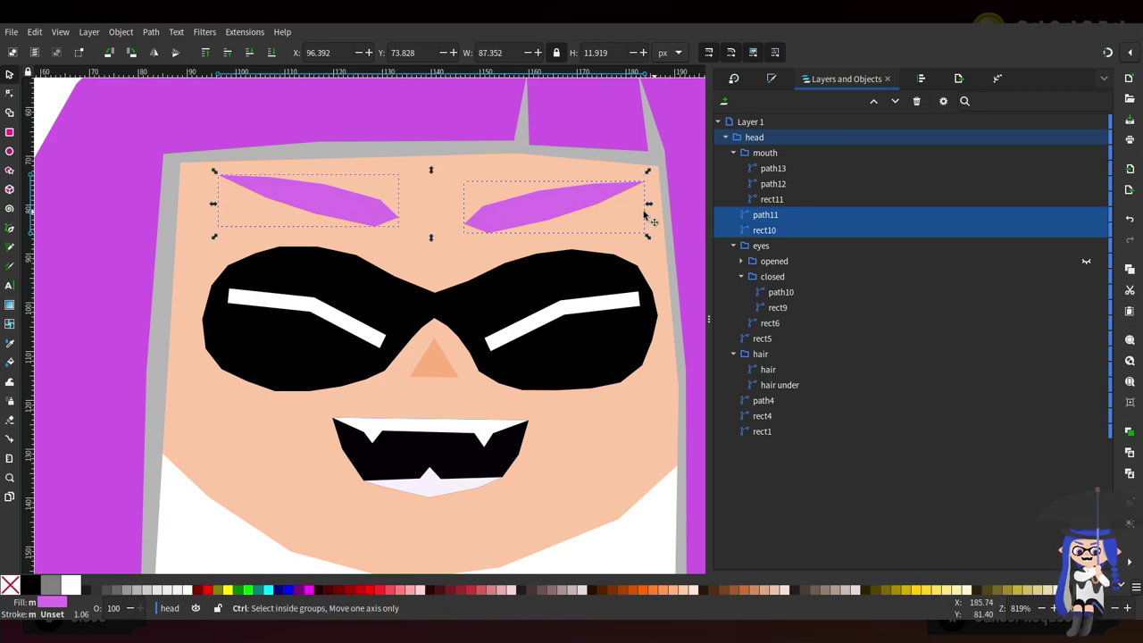
left_click(348, 211, "ctrl")
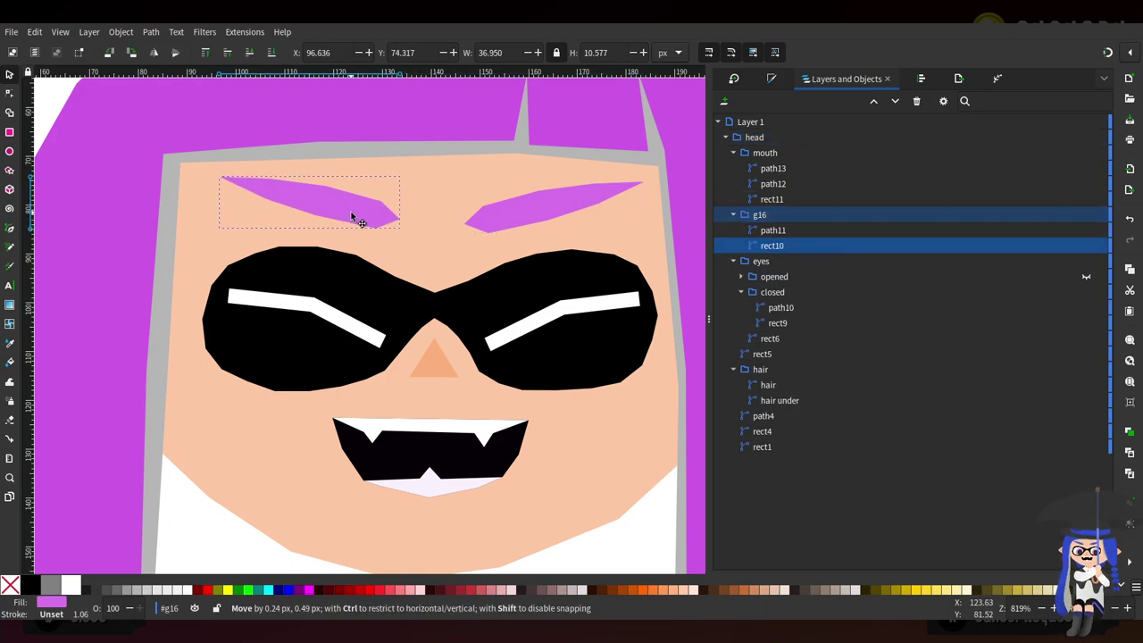
Rotate the eyes group slightly counterclockwise to level the mask
left_click(558, 314)
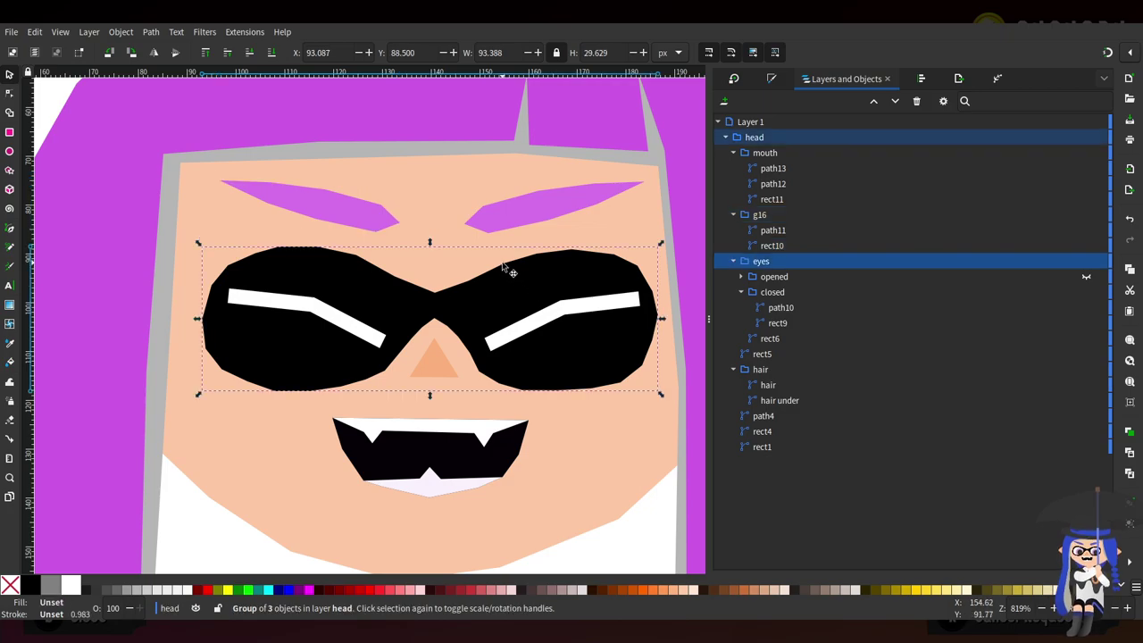
left_click(609, 272)
left_click_drag(660, 241, 650, 246)
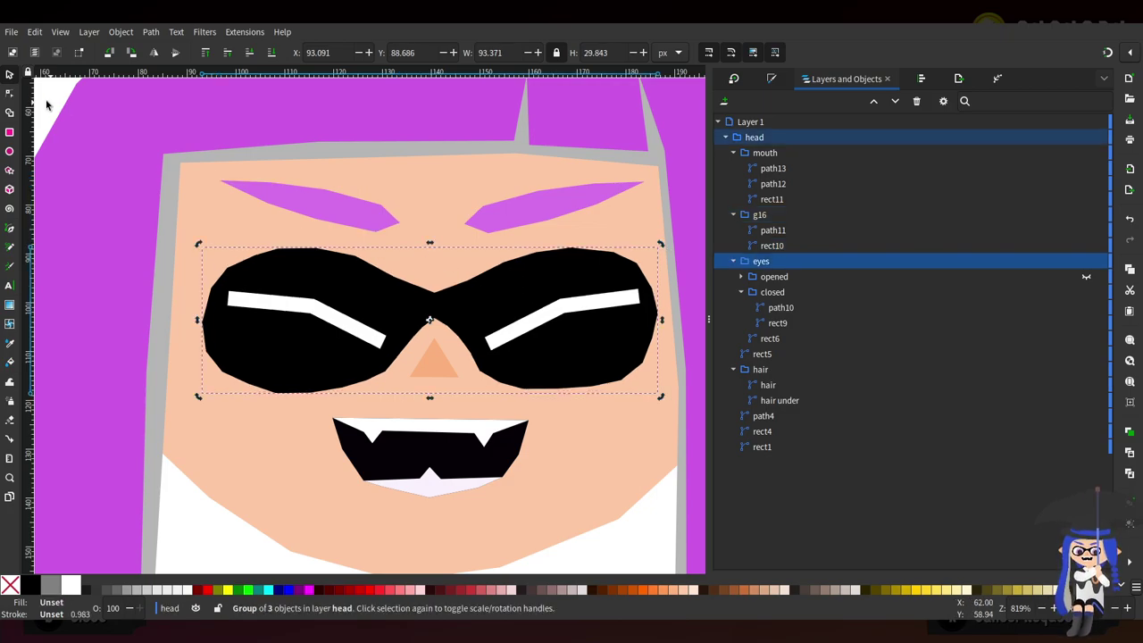
Move nodes along the right lens's lower edge and upper outer corner to round out the black mask
key("n")
left_click(543, 378)
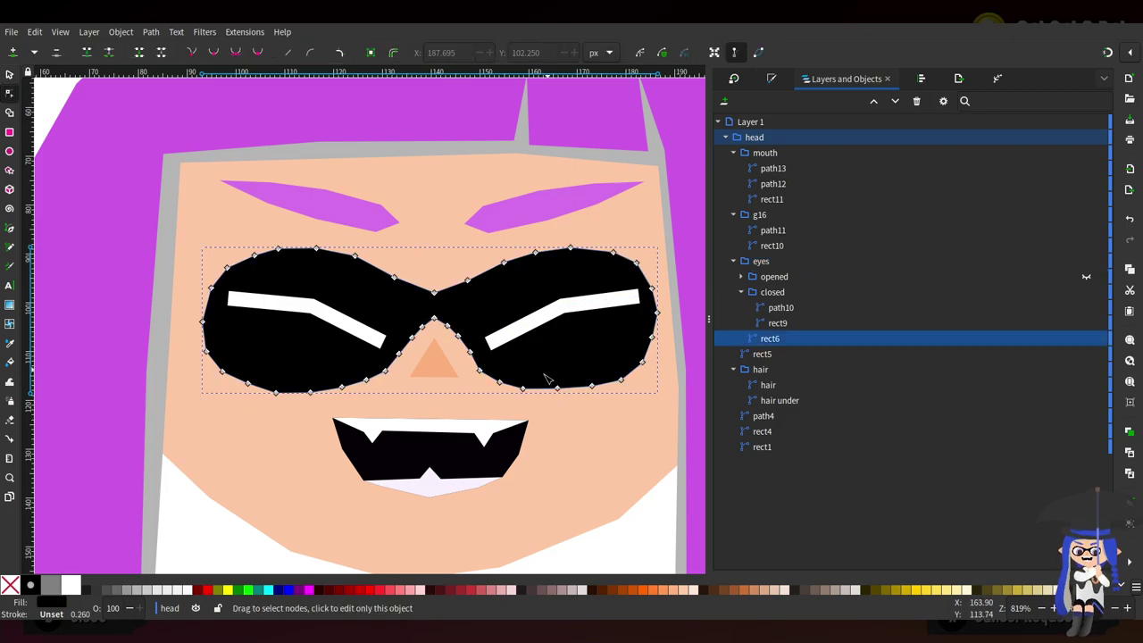
left_click_drag(526, 391, 595, 392)
left_click(591, 389)
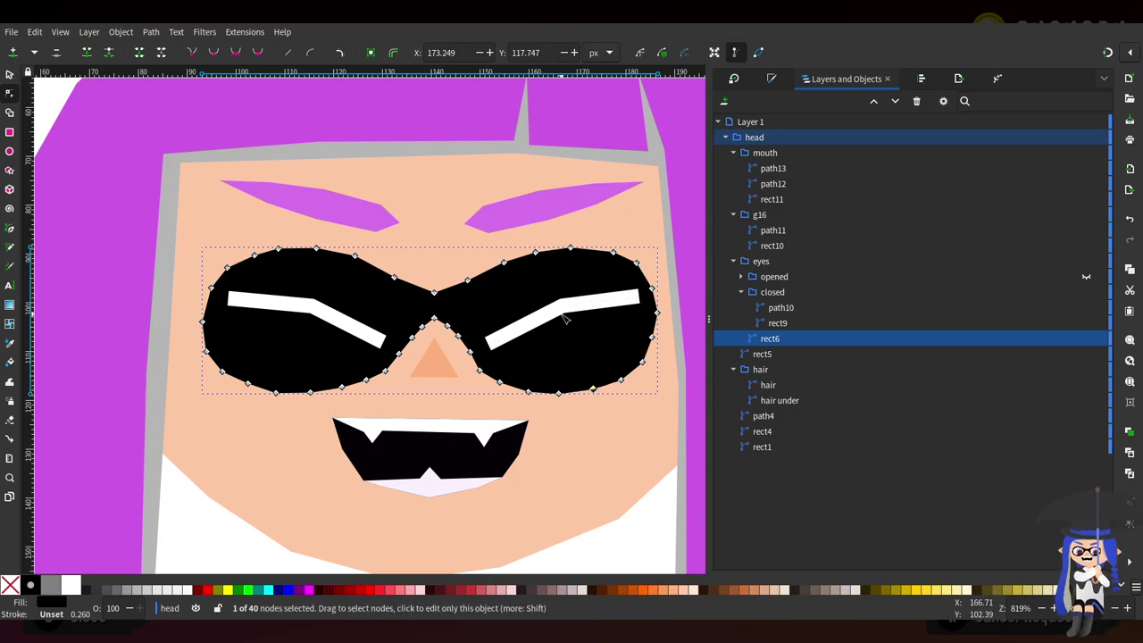
left_click(612, 252)
left_click(635, 262)
left_click_drag(635, 263, 640, 267)
scroll(565, 416, "down", 3)
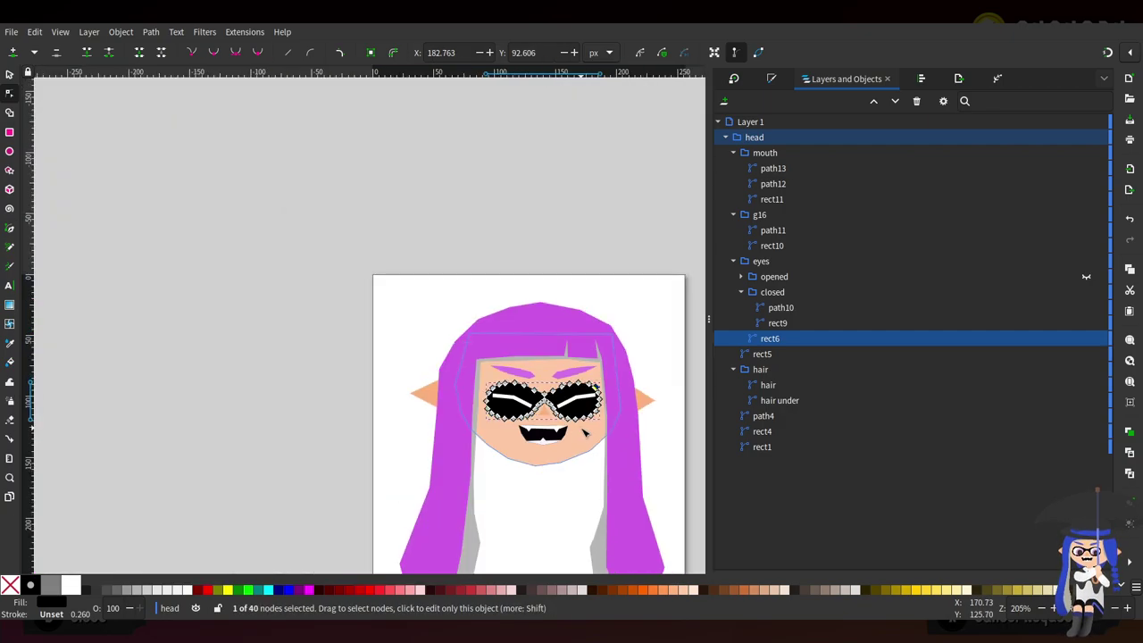
left_click(9, 74)
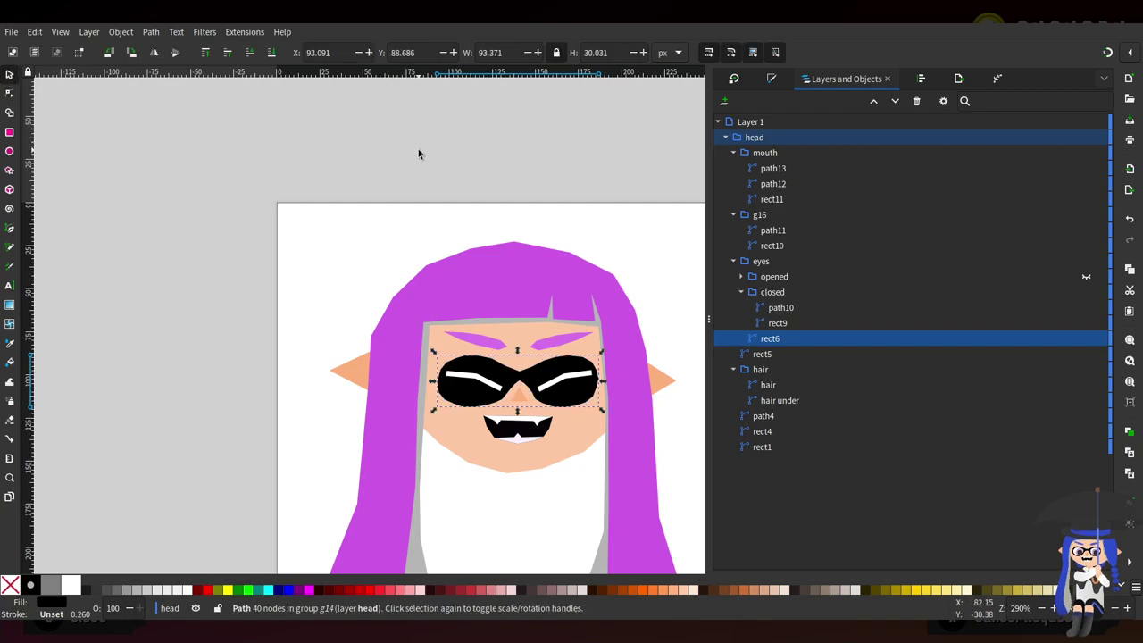
left_click(433, 165)
scroll(460, 219, "right", 2)
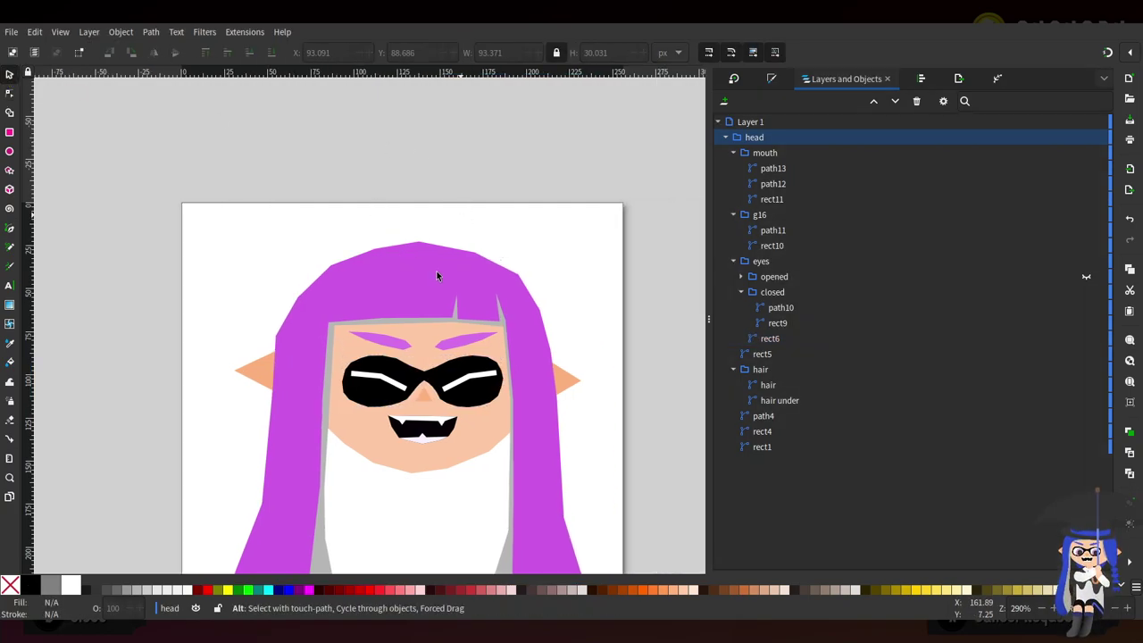
Spread the mask's nodes around the nose outward on both sides to widen and round the nose arch
scroll(398, 350, "up", 6)
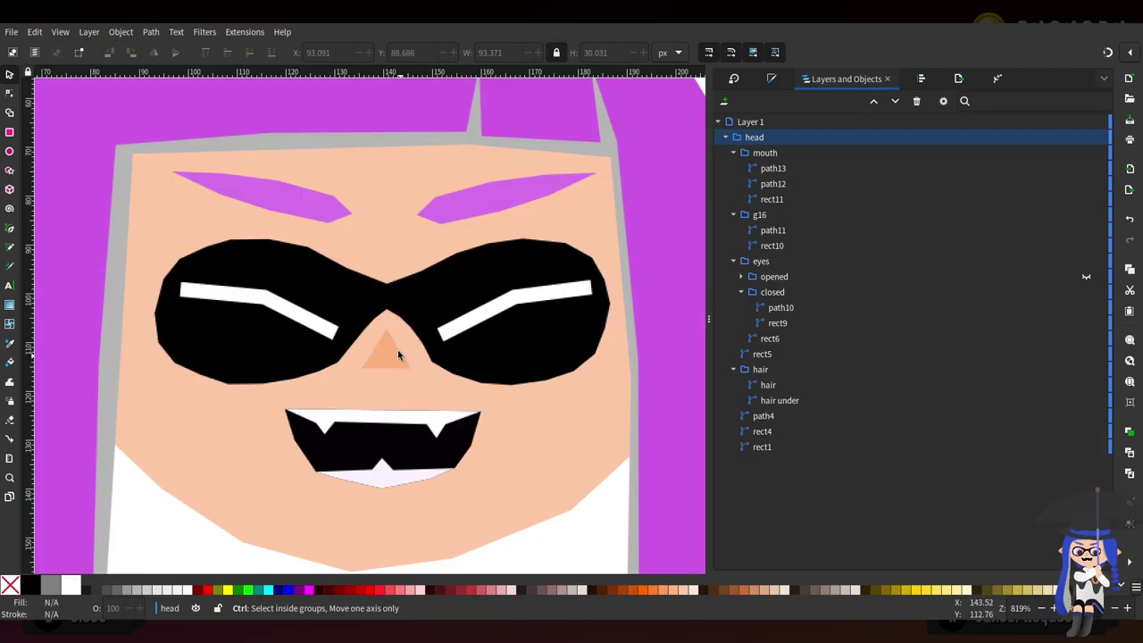
left_click(322, 272)
key("n")
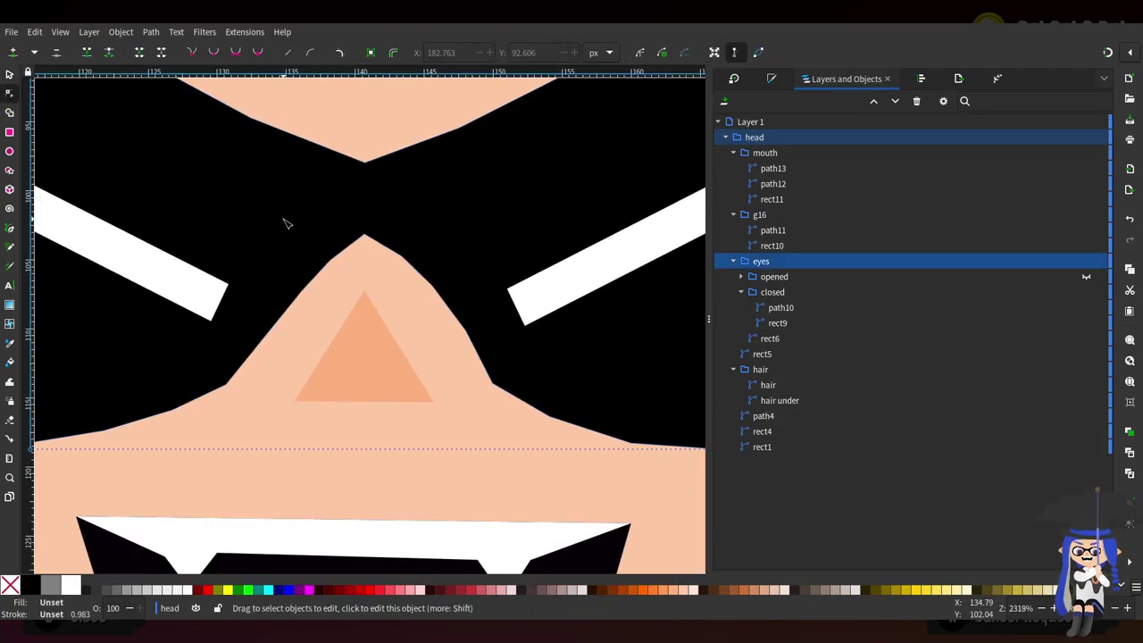
left_click(331, 262)
left_click_drag(332, 262, 277, 295)
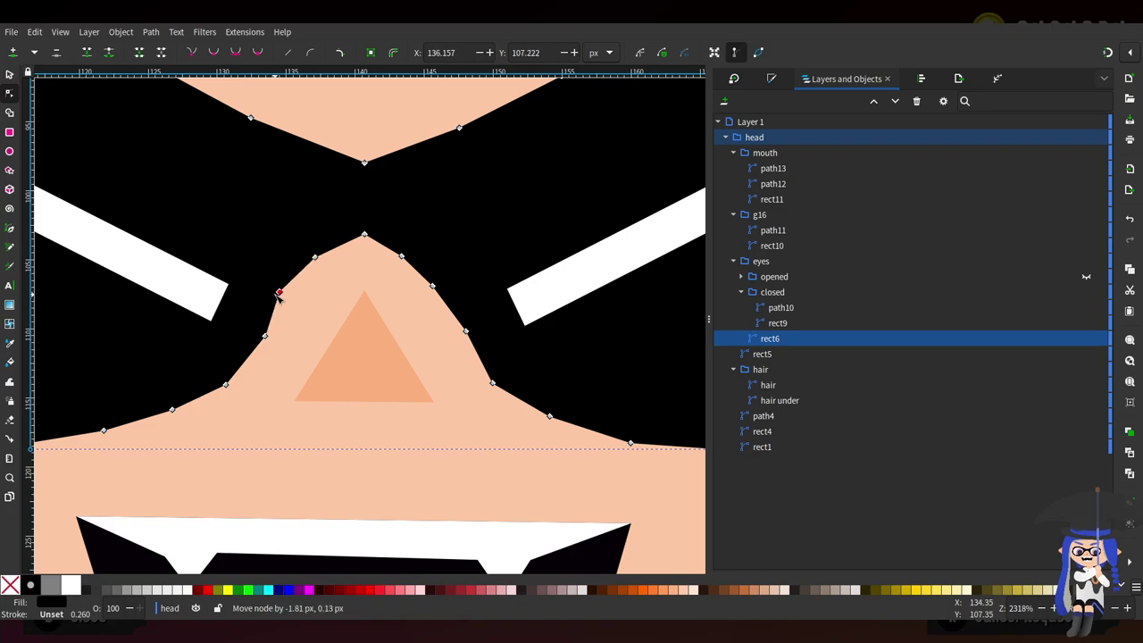
left_click_drag(265, 336, 257, 342)
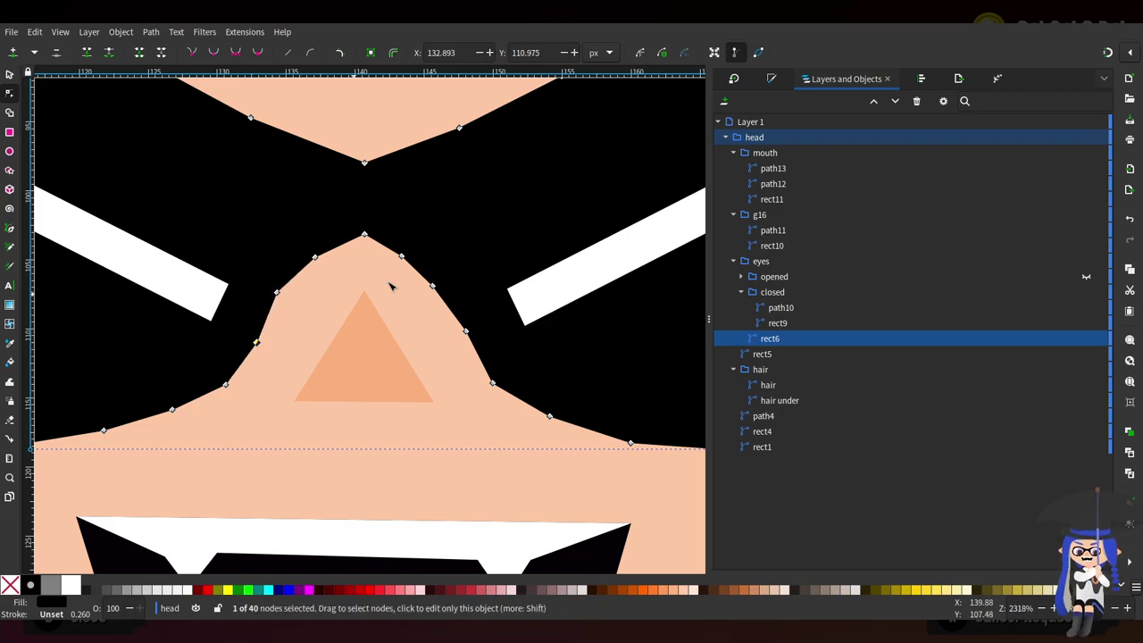
left_click_drag(402, 257, 410, 258)
left_click_drag(422, 260, 453, 292)
left_click_drag(465, 331, 465, 335)
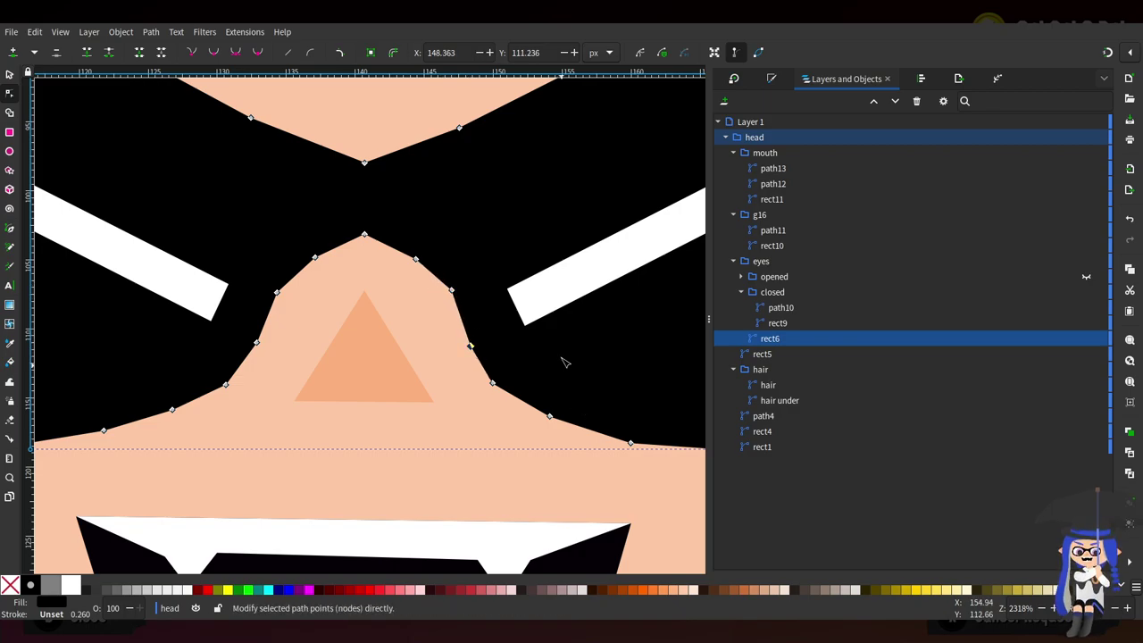
Reposition the mask nodes at the lower inner corners of both lenses to smooth the curves beside the nose
scroll(568, 309, "down", 3)
scroll(539, 283, "up", 1)
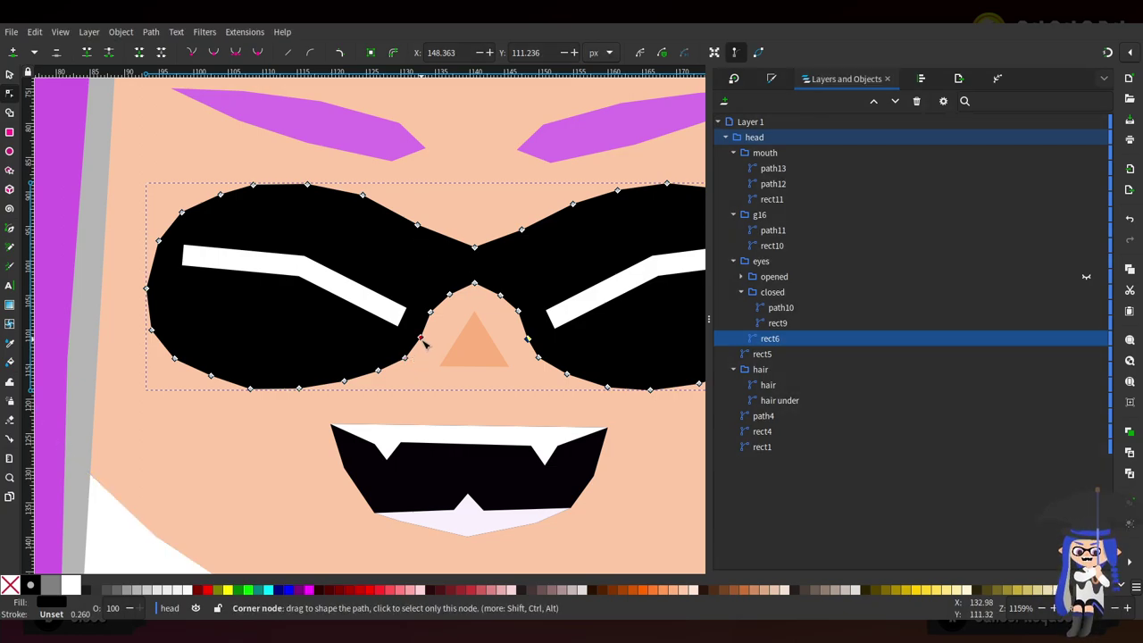
left_click(378, 371)
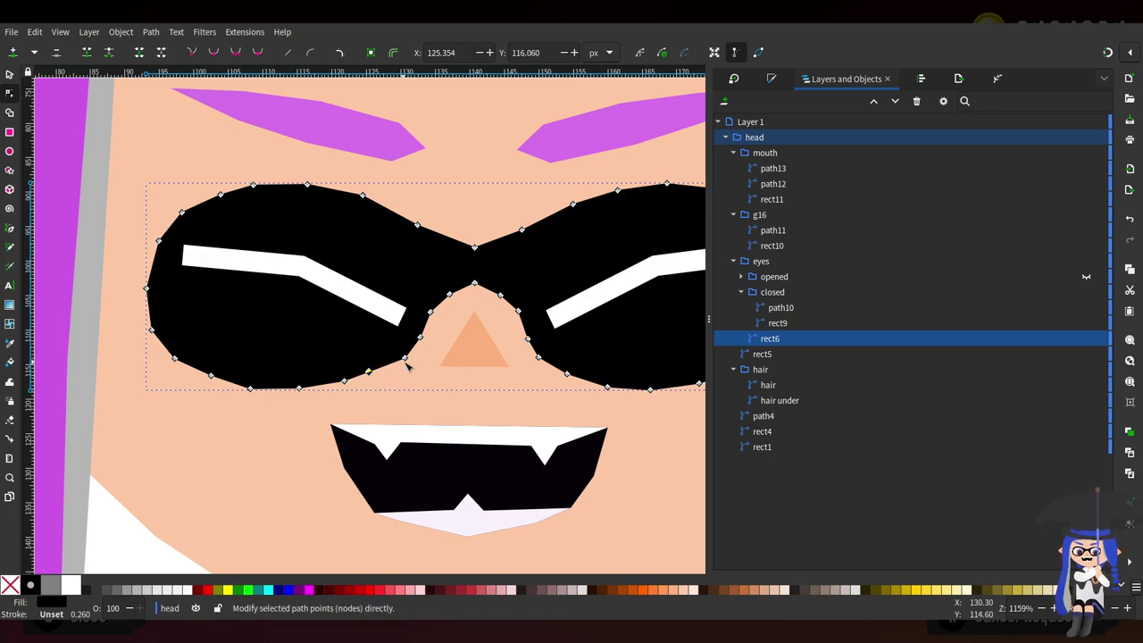
left_click(417, 337)
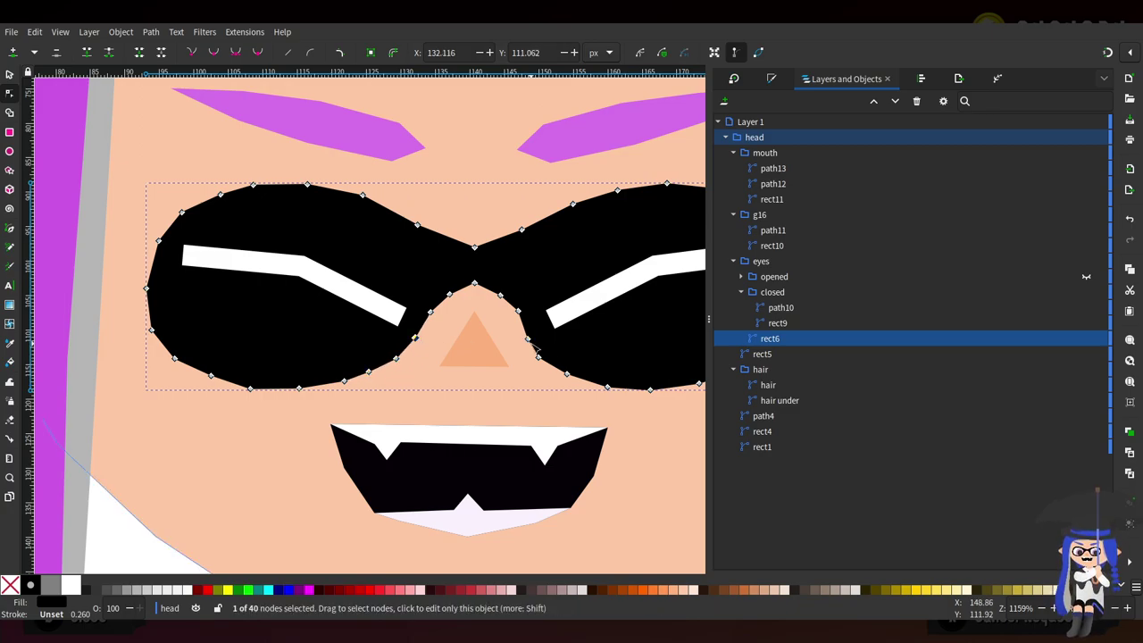
left_click_drag(527, 339, 531, 344)
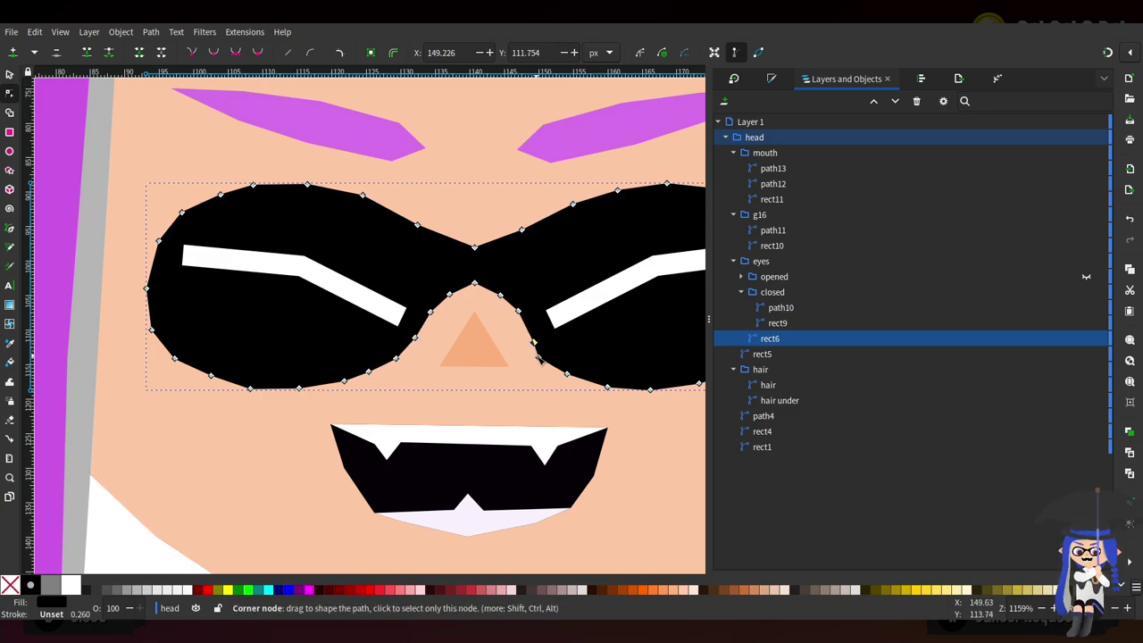
left_click_drag(573, 379, 579, 381)
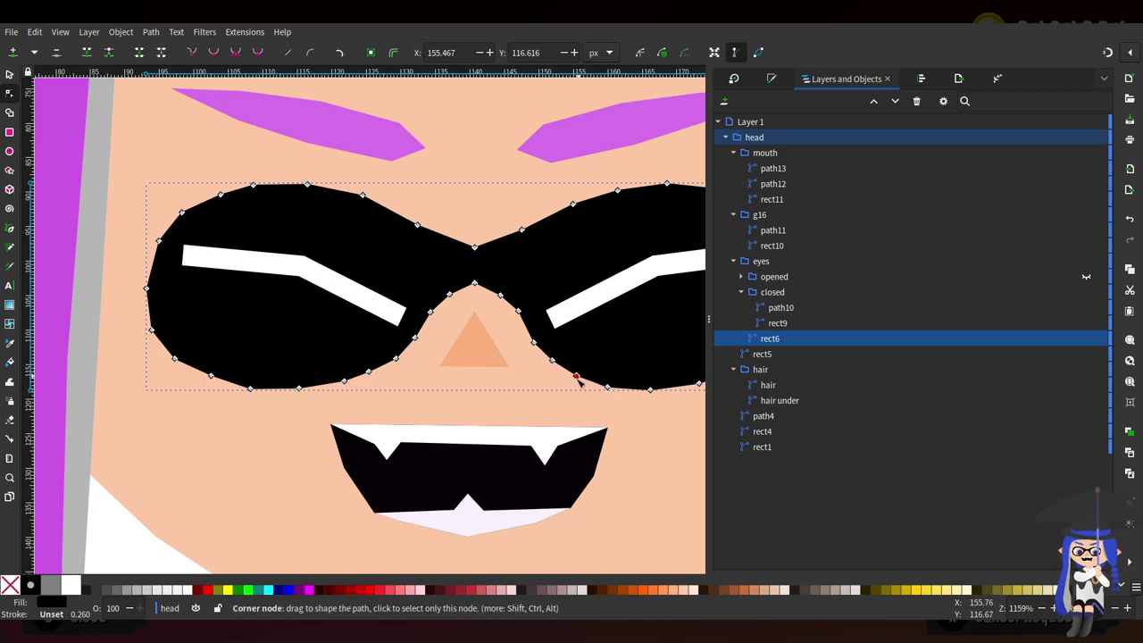
scroll(547, 406, "right", 3)
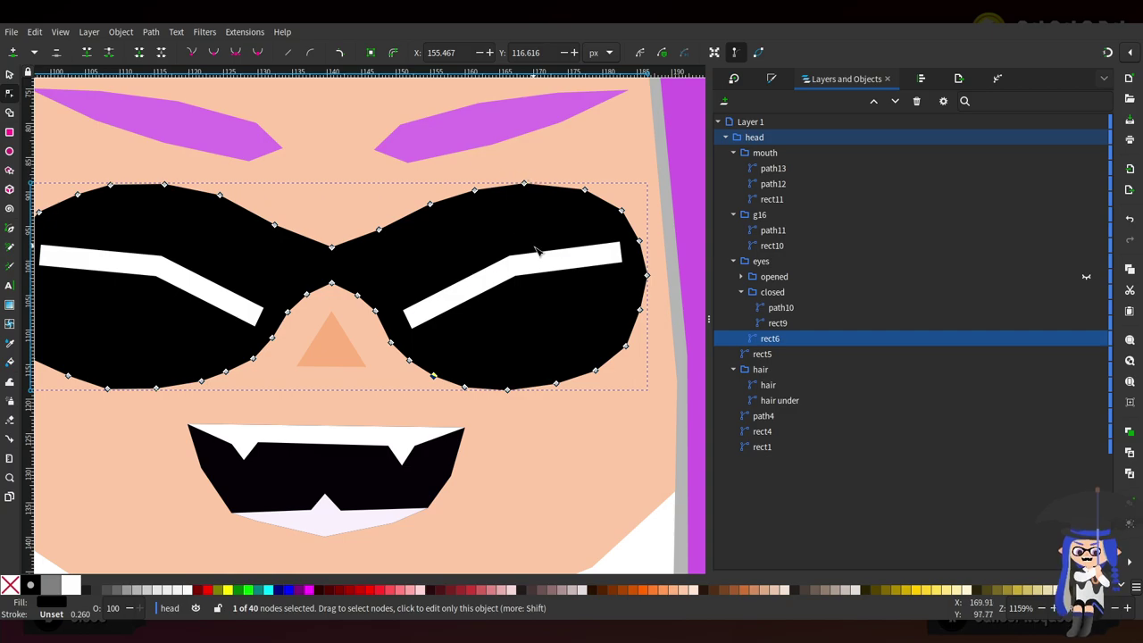
left_click(492, 284)
left_click(212, 294)
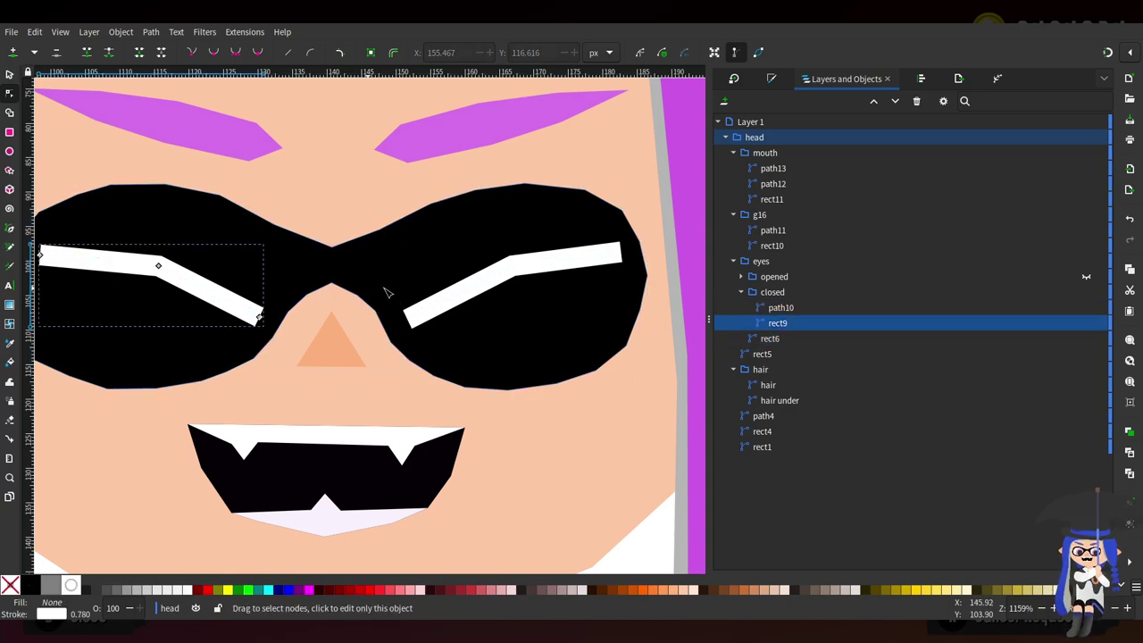
scroll(420, 255, "down", 2, "ctrl")
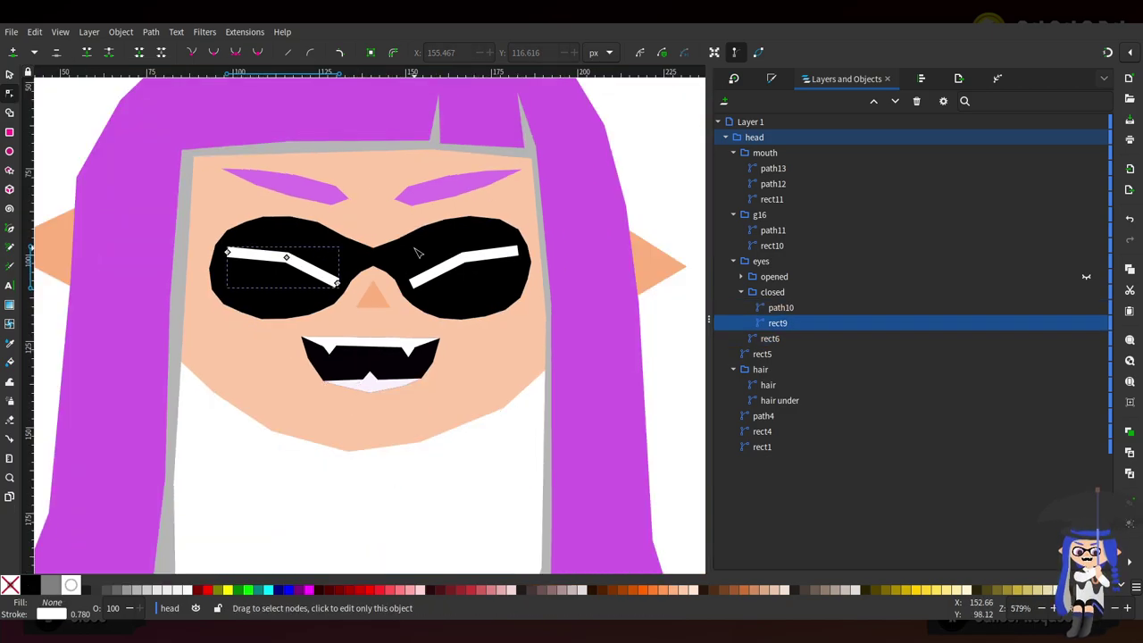
scroll(416, 253, "down", 1, "ctrl")
key("s")
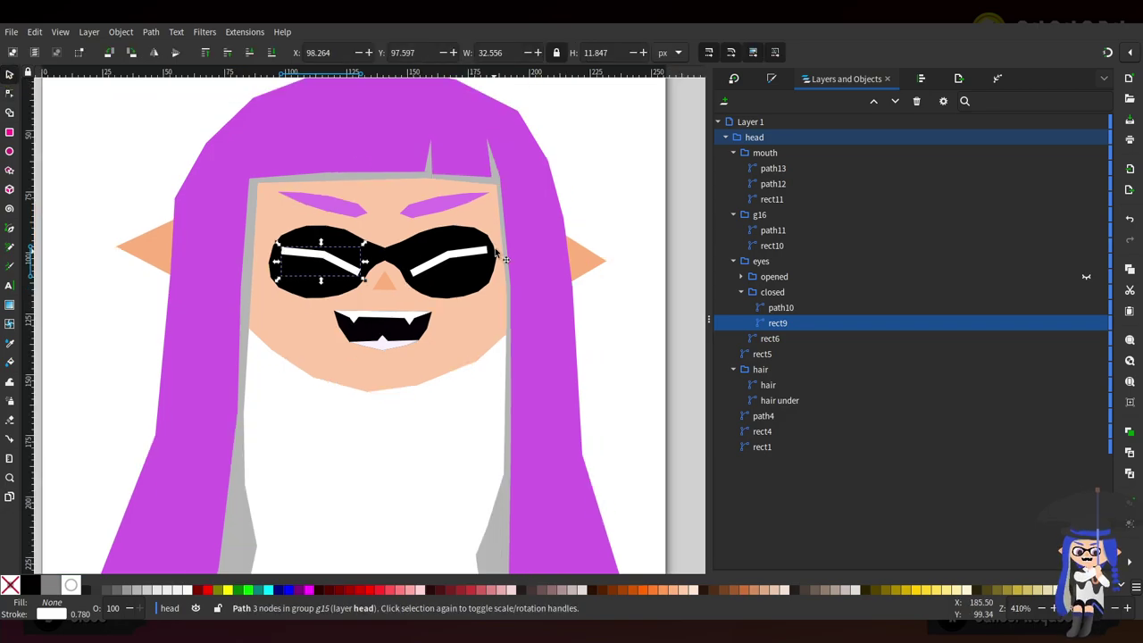
Rename the eyebrow group to "brows"
left_click(425, 208)
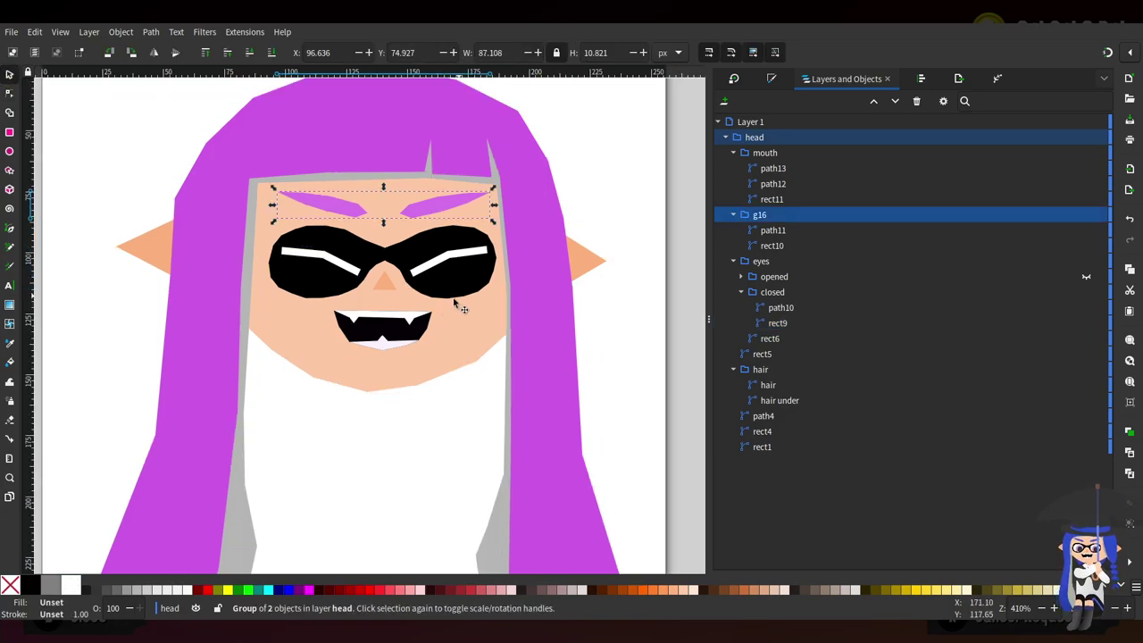
left_click(793, 155)
left_click(760, 215, "shift")
double_click(761, 215)
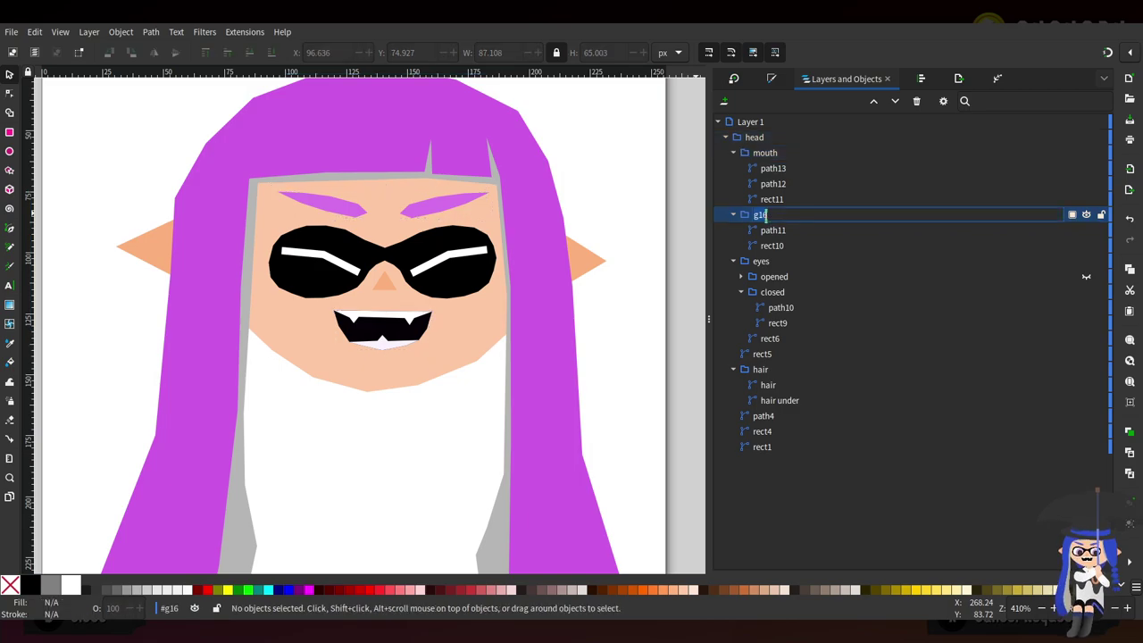
type("brows")
key("Return")
Collapse the eyes group and rename the nose triangle path to "nose"
left_click(734, 261)
left_click(784, 280)
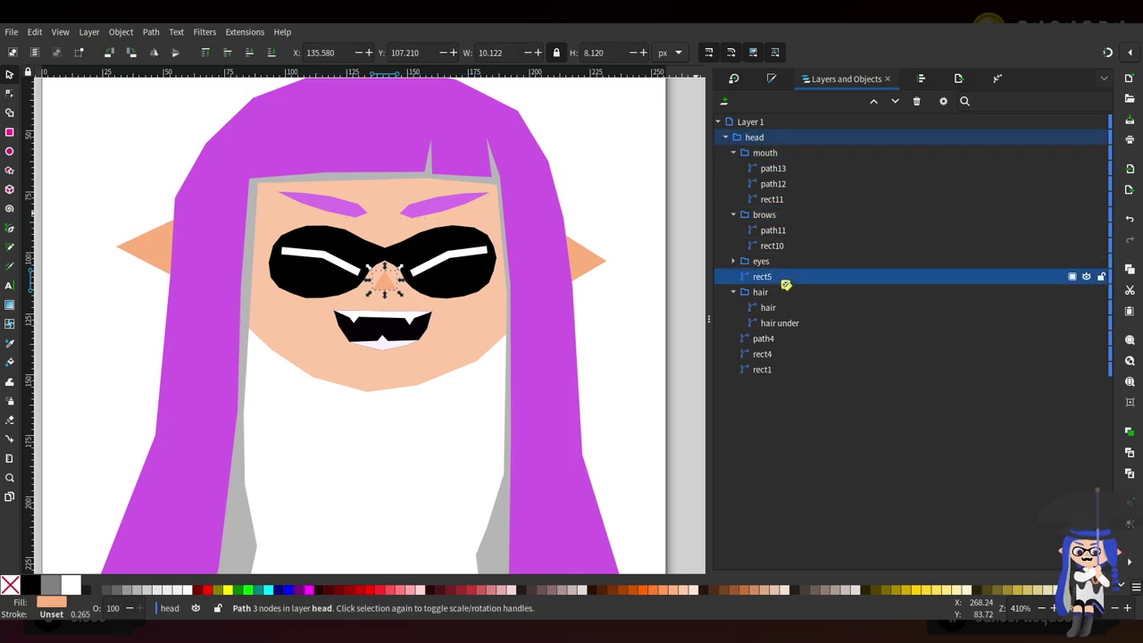
double_click(763, 279)
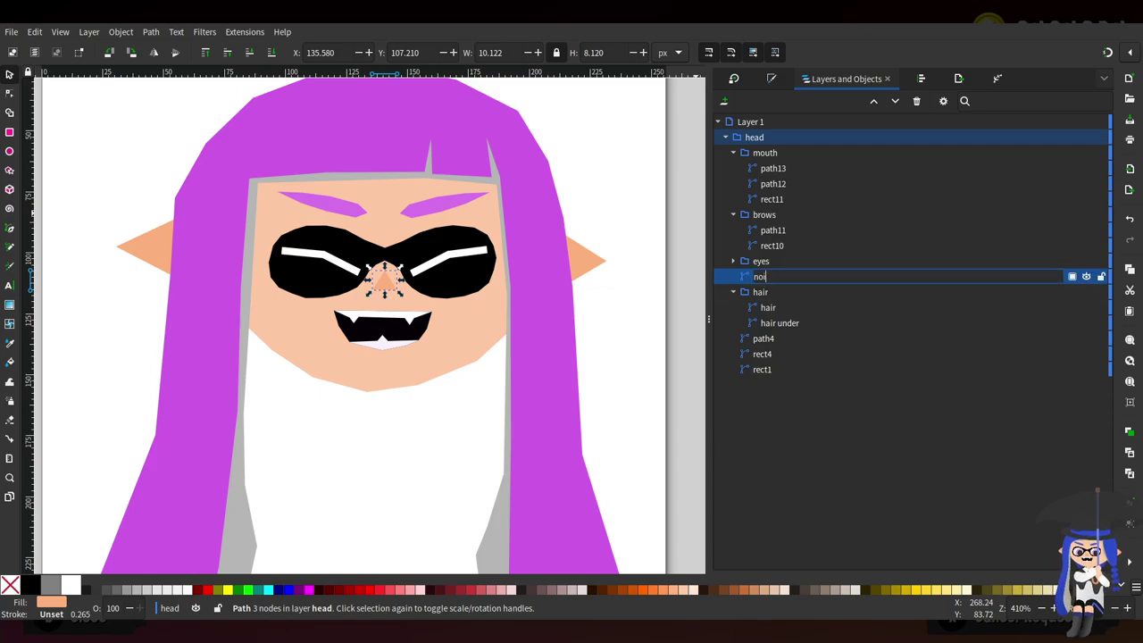
key("Return")
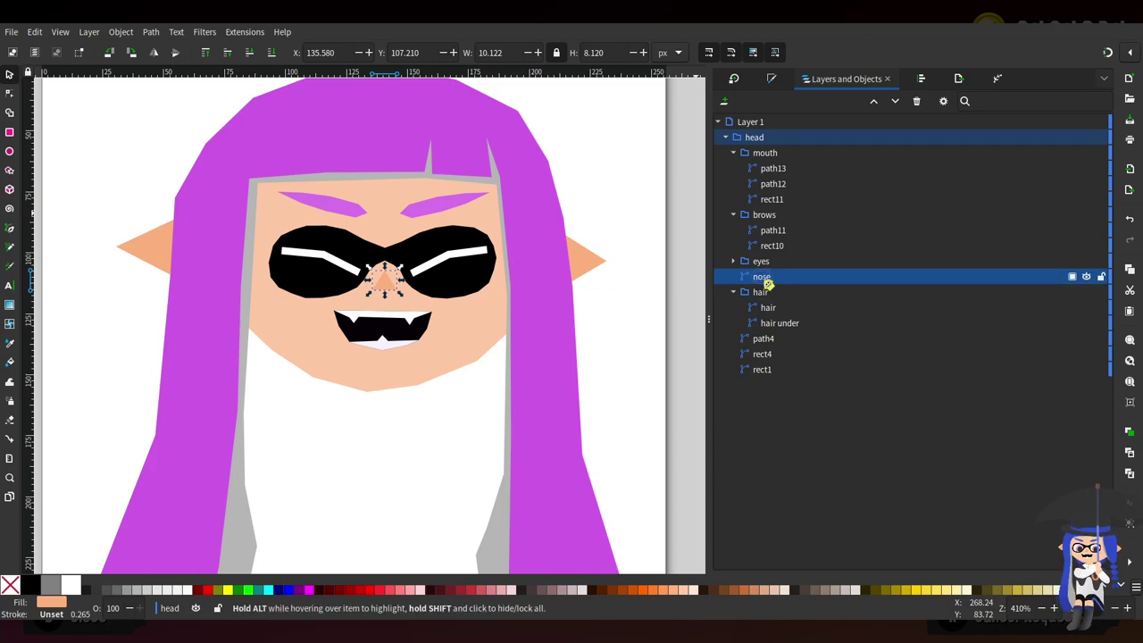
Group the mouth, brows, eyes and nose together and name the group "face feat"
left_click(766, 153, "shift")
key("ctrl+g")
double_click(778, 153)
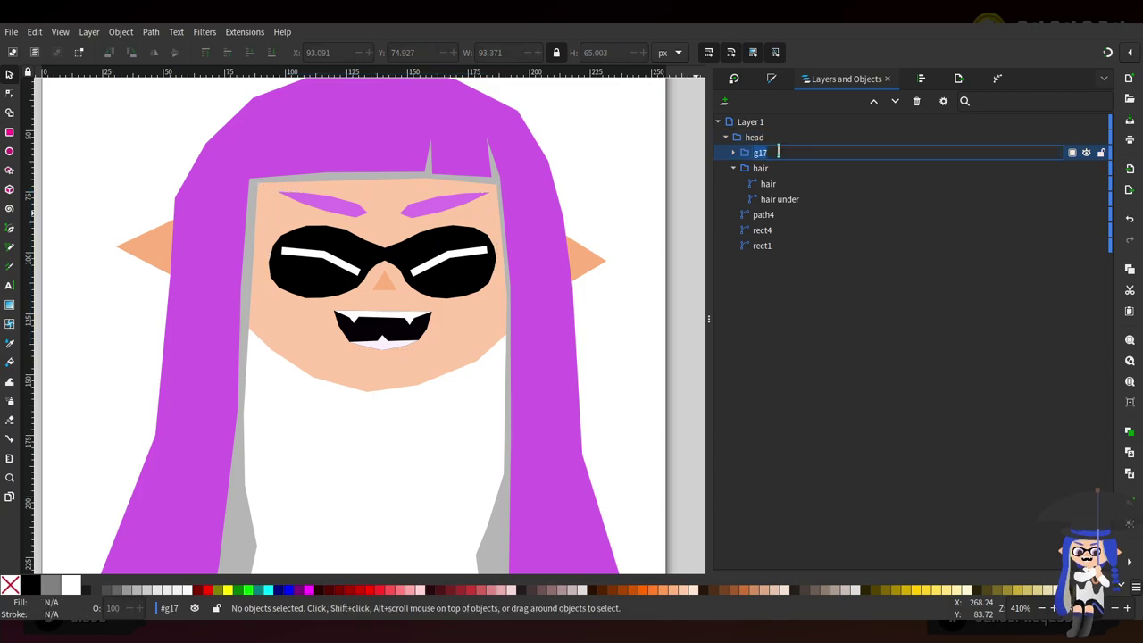
type("face feat")
key("Return")
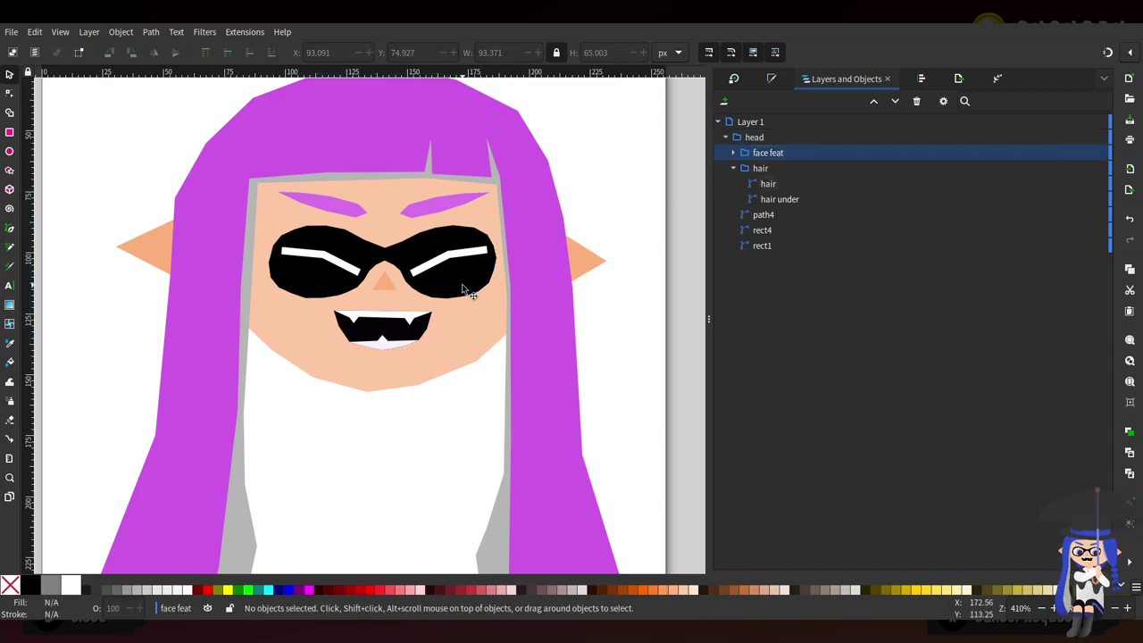
Scale the face feat group down proportionally to about 90 px wide
left_click(446, 228)
left_click_drag(451, 258, 447, 258)
left_click_drag(496, 196, 485, 191)
left_click(467, 255)
left_click_drag(438, 267, 442, 260)
Scale only the eyes group inside face feat down to about 83 by 27 px, keeping it centred over the nose
double_click(442, 260)
left_click(442, 262)
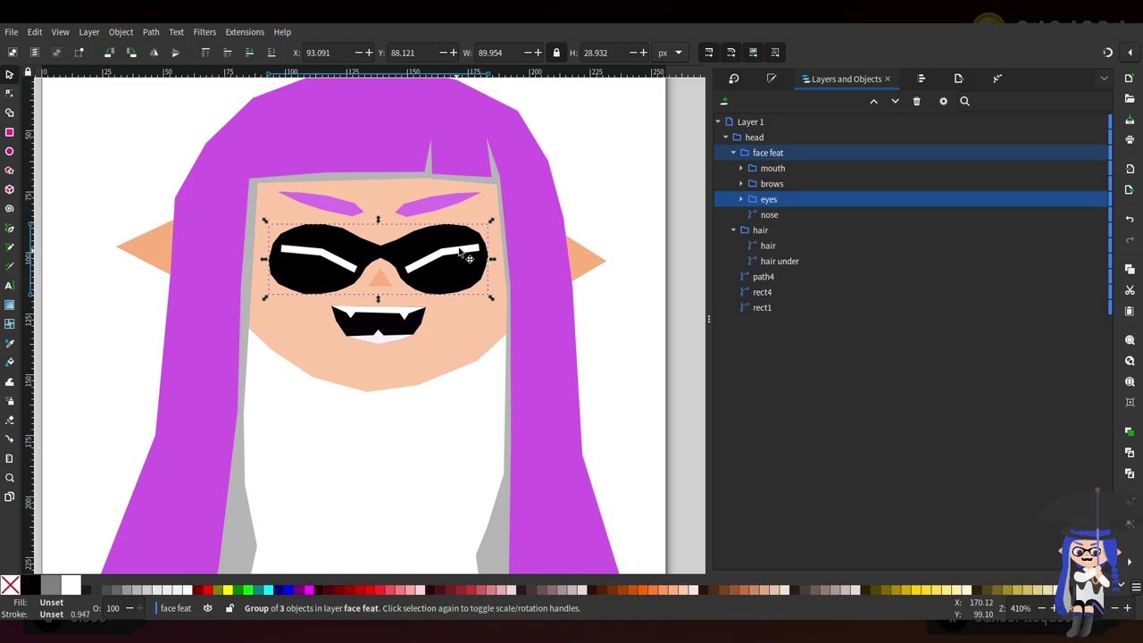
left_click_drag(497, 227, 451, 261)
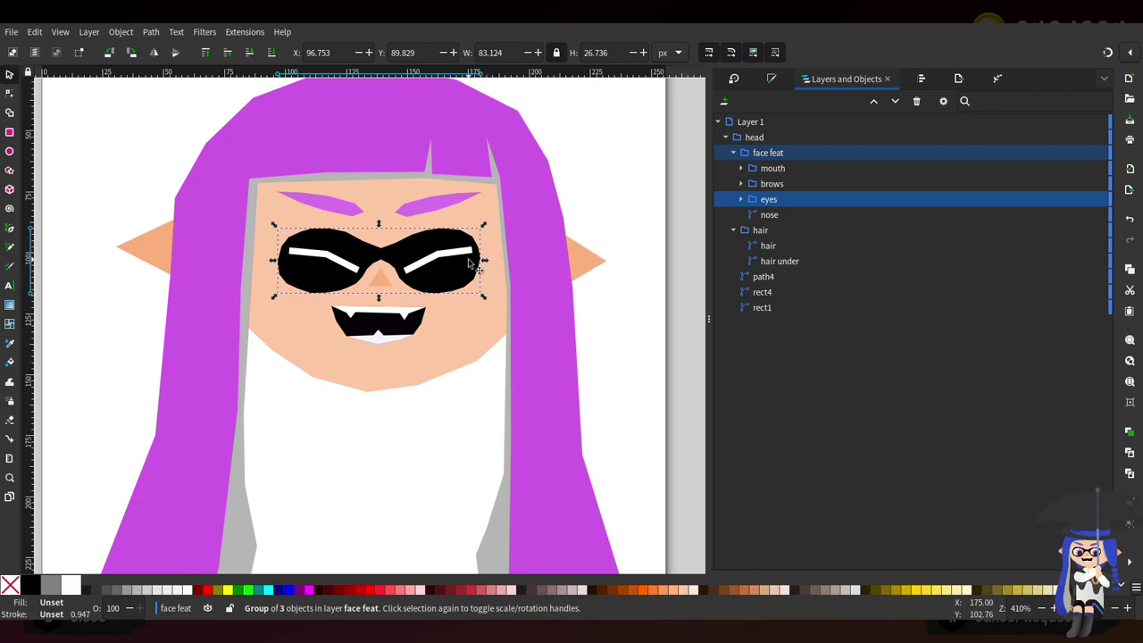
scroll(467, 264, "down", 5)
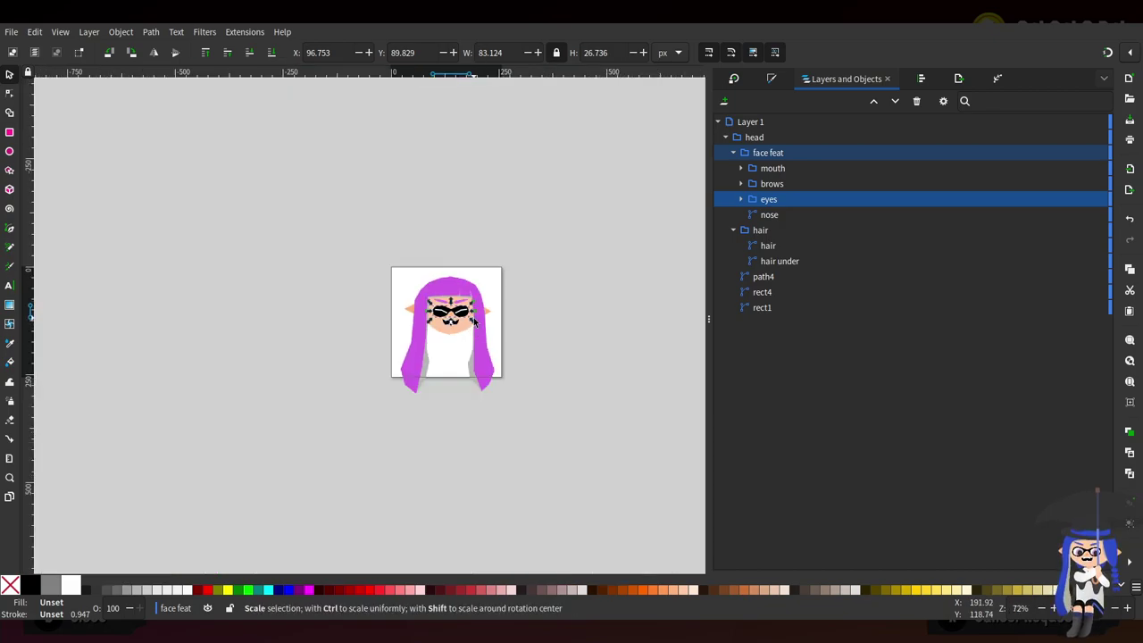
scroll(455, 321, "up", 4)
scroll(455, 326, "up", 3)
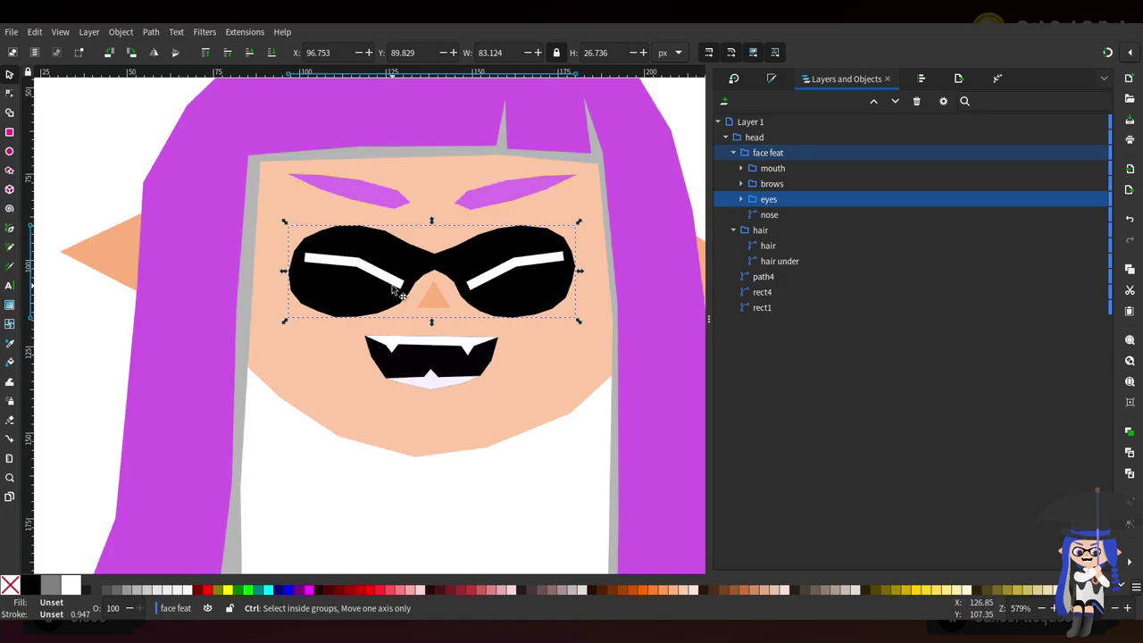
Enlarge the whole face feat group to about 87 by 65 px and reposition it on the face
scroll(483, 323, "down", 3)
left_click(473, 319)
left_click(418, 314)
left_click_drag(492, 229, 497, 226)
left_click_drag(457, 282, 440, 294)
Nudge the mouth group inside face feat slightly up and to the right, beneath the nose
scroll(440, 295, "up", 3)
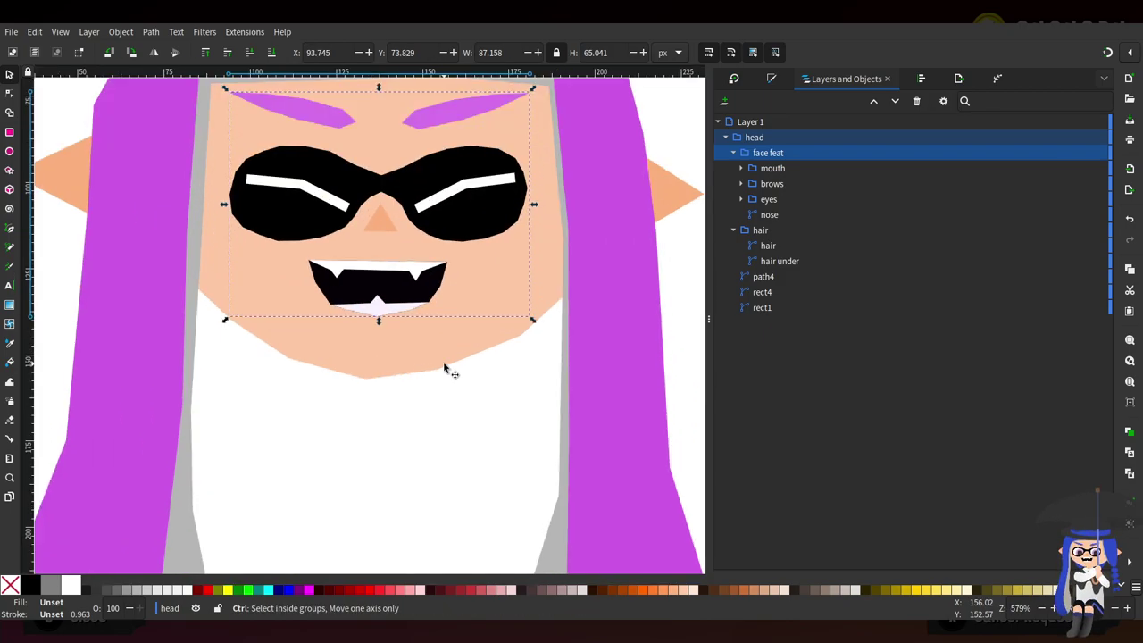
left_click(390, 273, "ctrl")
left_click_drag(389, 265, 393, 259)
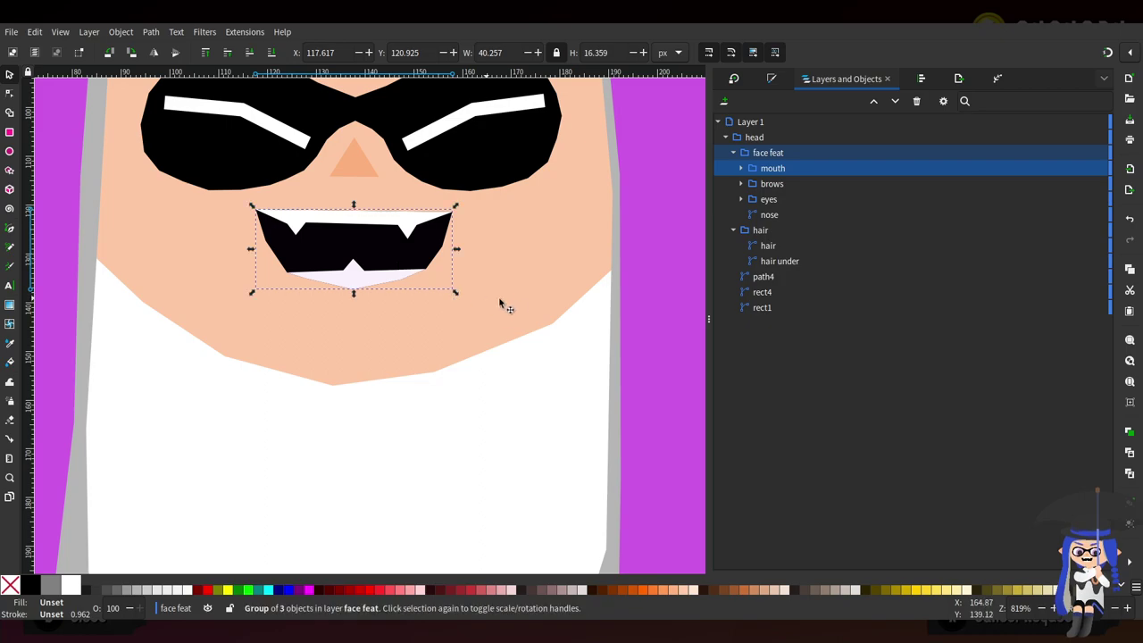
Pull the nodes on the outer left edge of the hair inward, around the ear, crown and upper strand
scroll(509, 302, "down", 4)
key("n")
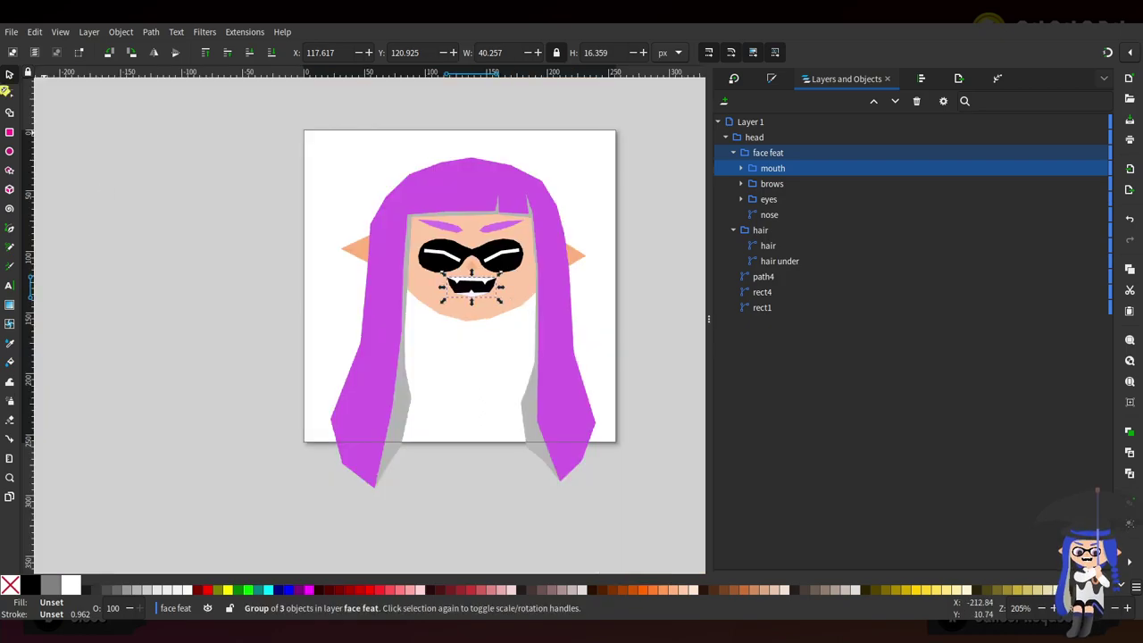
left_click(408, 347)
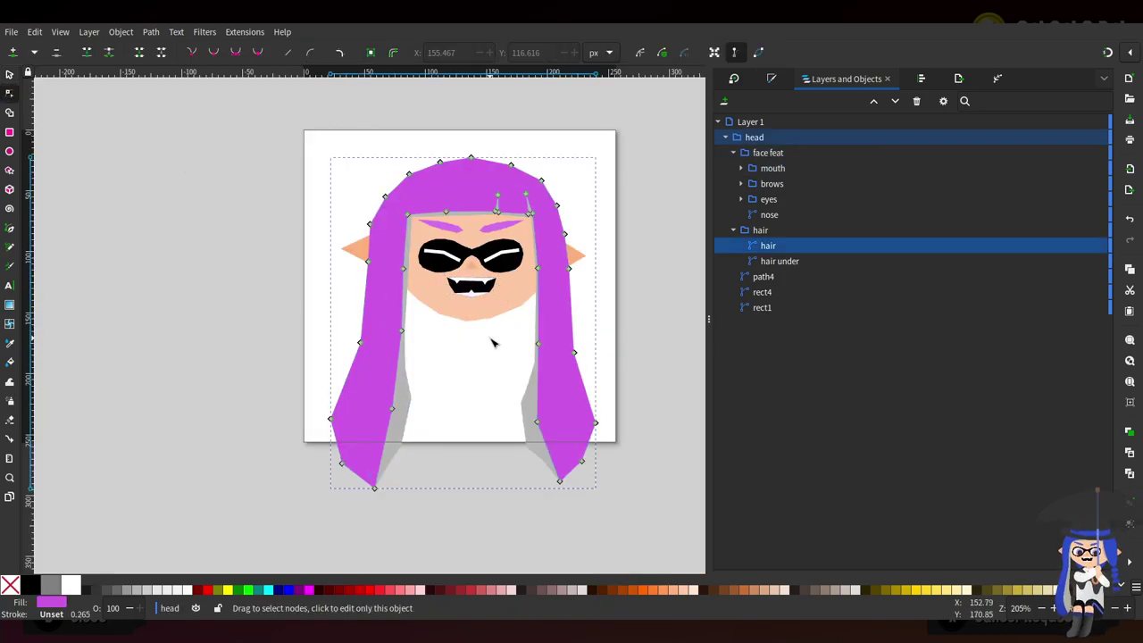
scroll(490, 255, "up", 1)
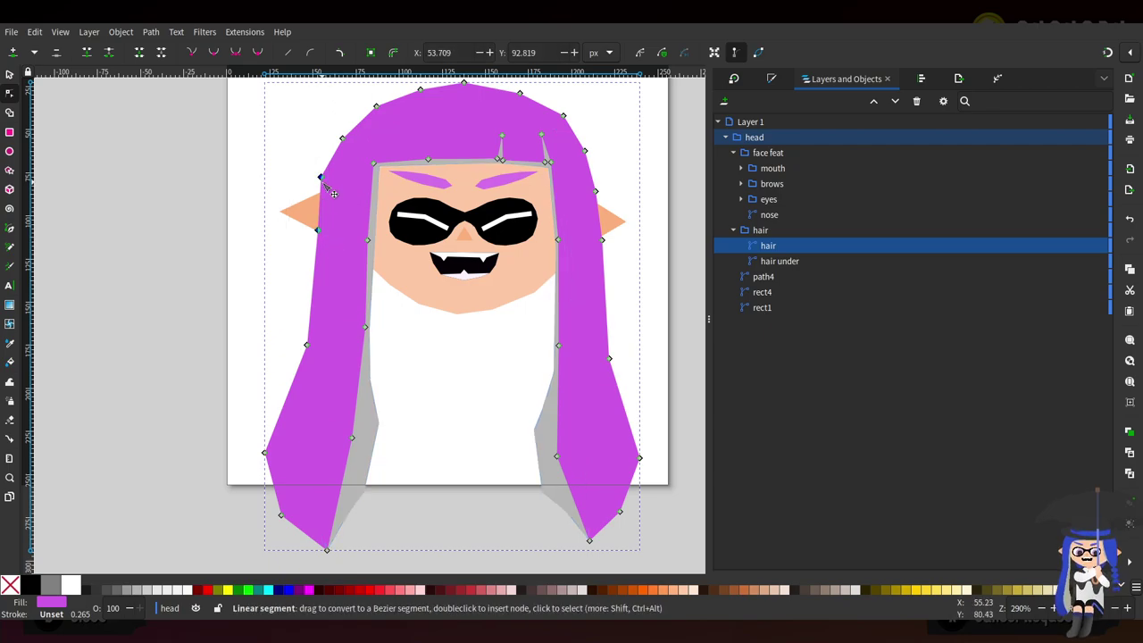
left_click_drag(322, 176, 355, 141)
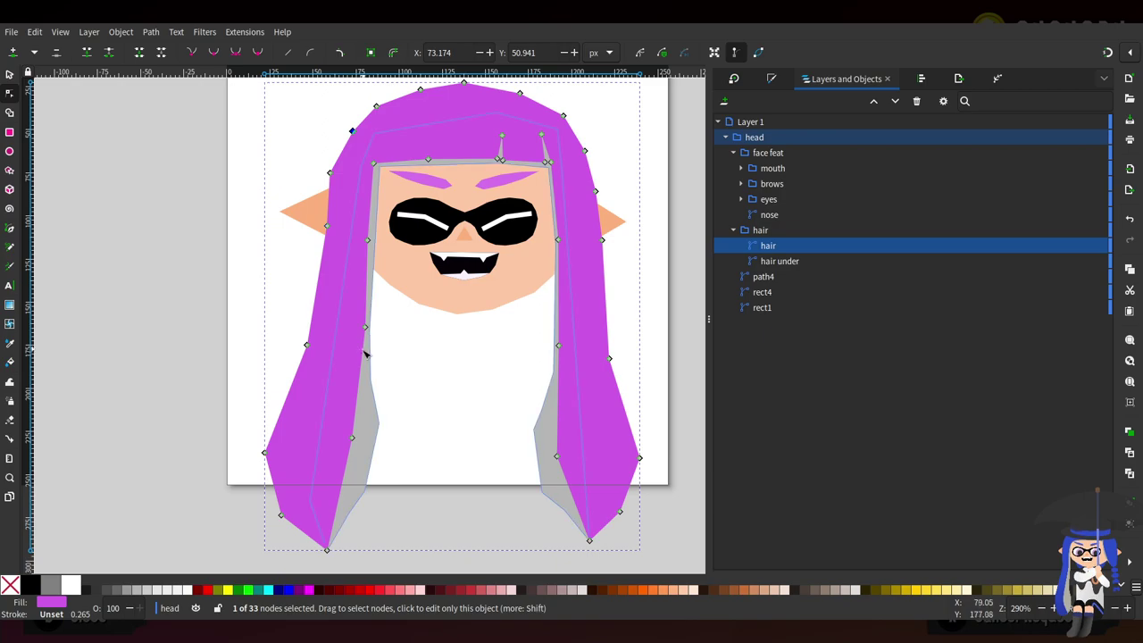
left_click_drag(308, 345, 314, 342)
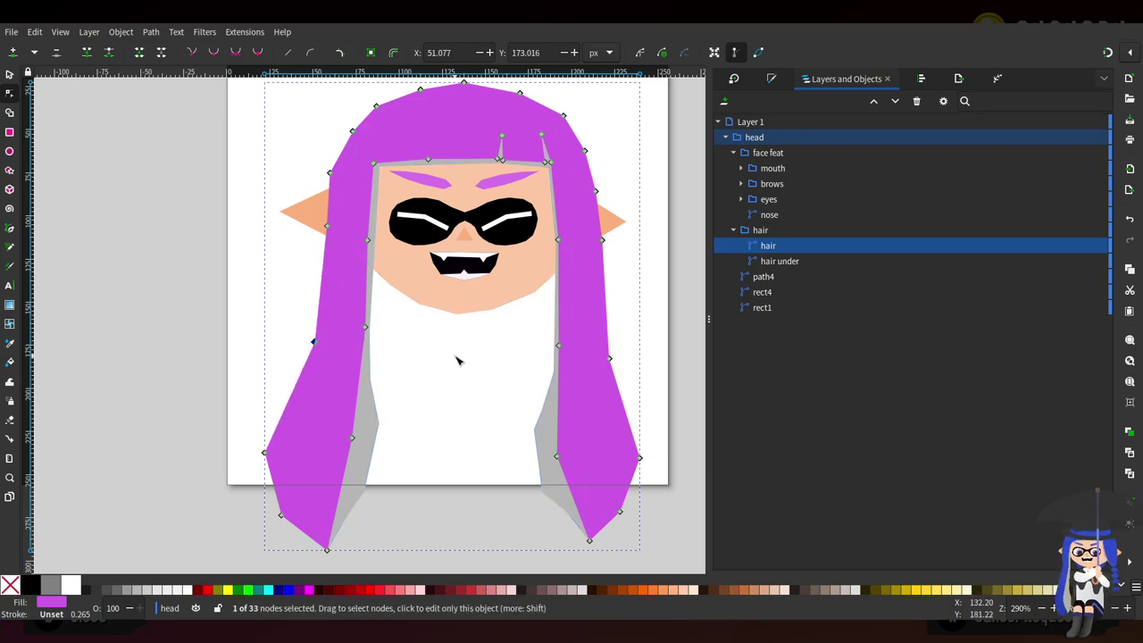
scroll(453, 393, "down", 3, "ctrl")
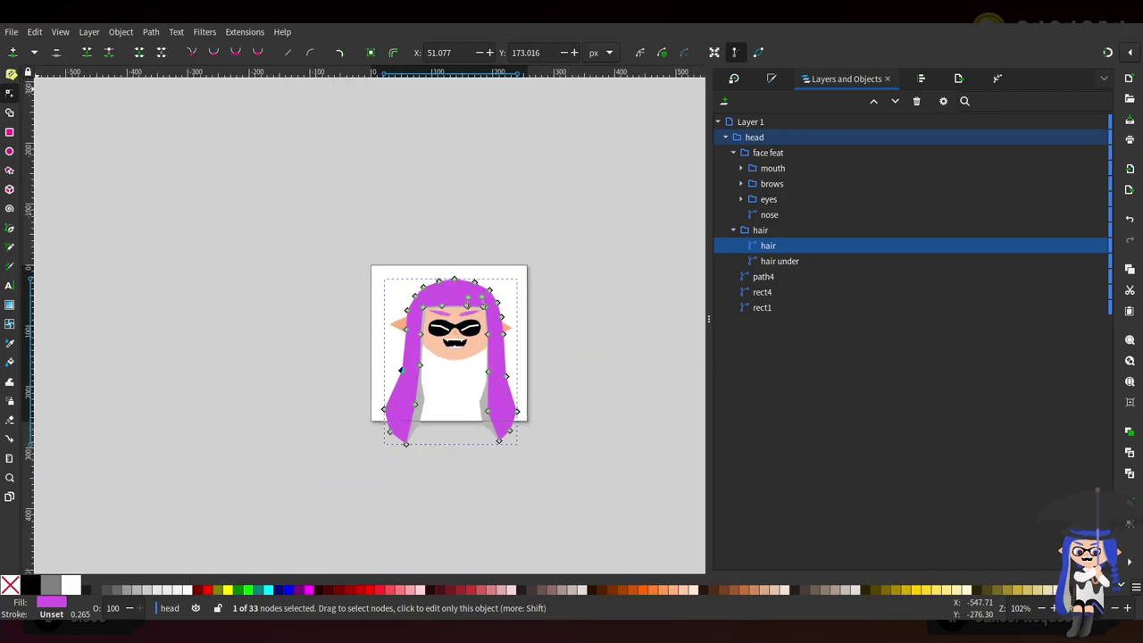
Move the left ear inward and slightly down, to about X 39.1, Y 81.7 px, so it tucks further behind the hair
key("Escape")
scroll(461, 349, "up", 3)
left_click(281, 279)
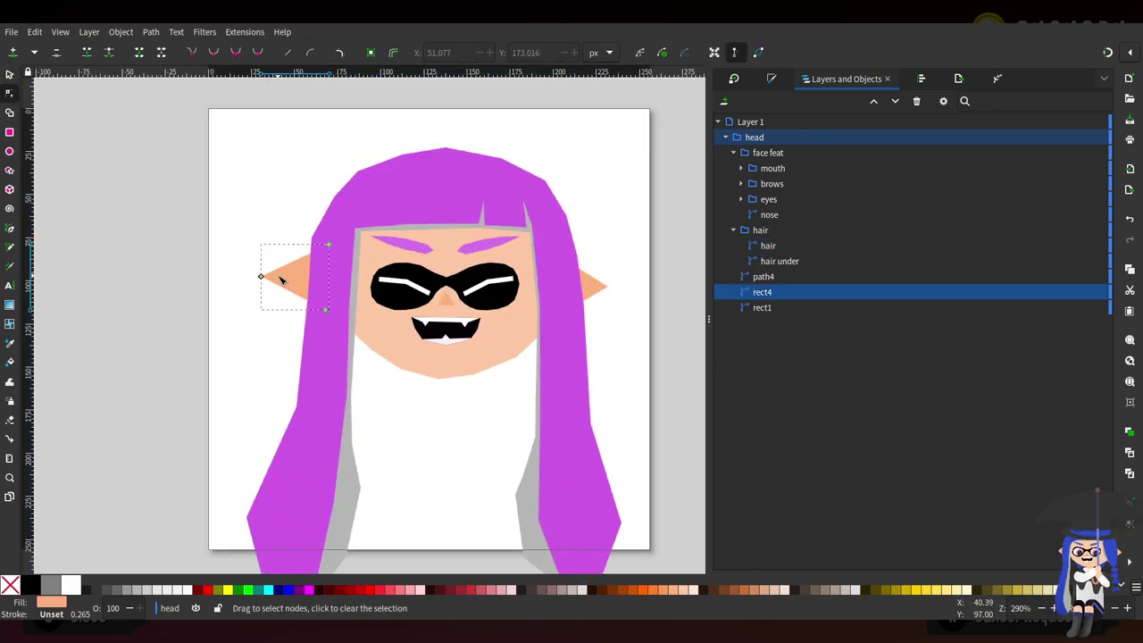
key("s")
left_click_drag(290, 276, 309, 283)
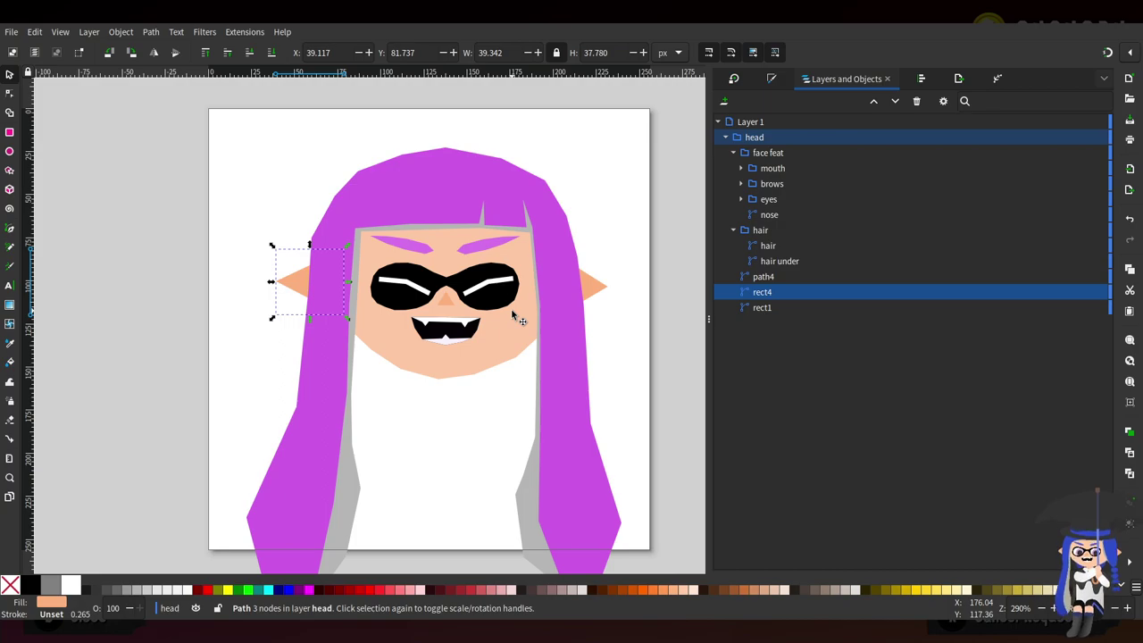
Edit the hair path and raise the middle node of the fringe's lower edge to about X 122.5, Y 64.3 px
left_click(7, 93)
scroll(454, 263, "up", 3)
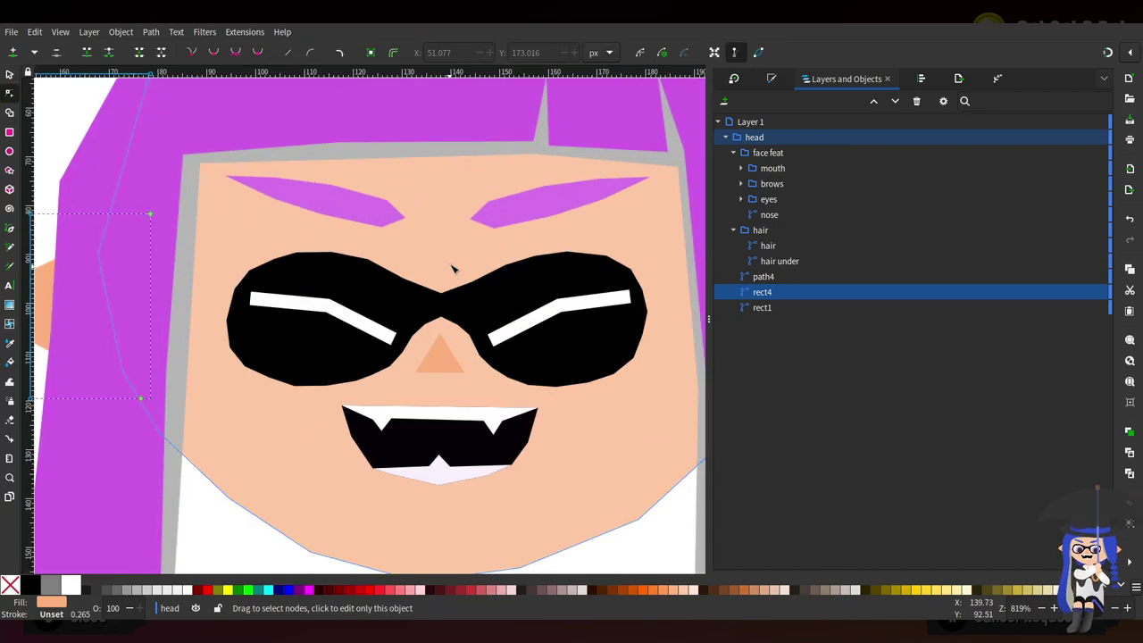
left_click(401, 160)
left_click(408, 162)
double_click(355, 150)
left_click(390, 131)
scroll(391, 134, "up", 3)
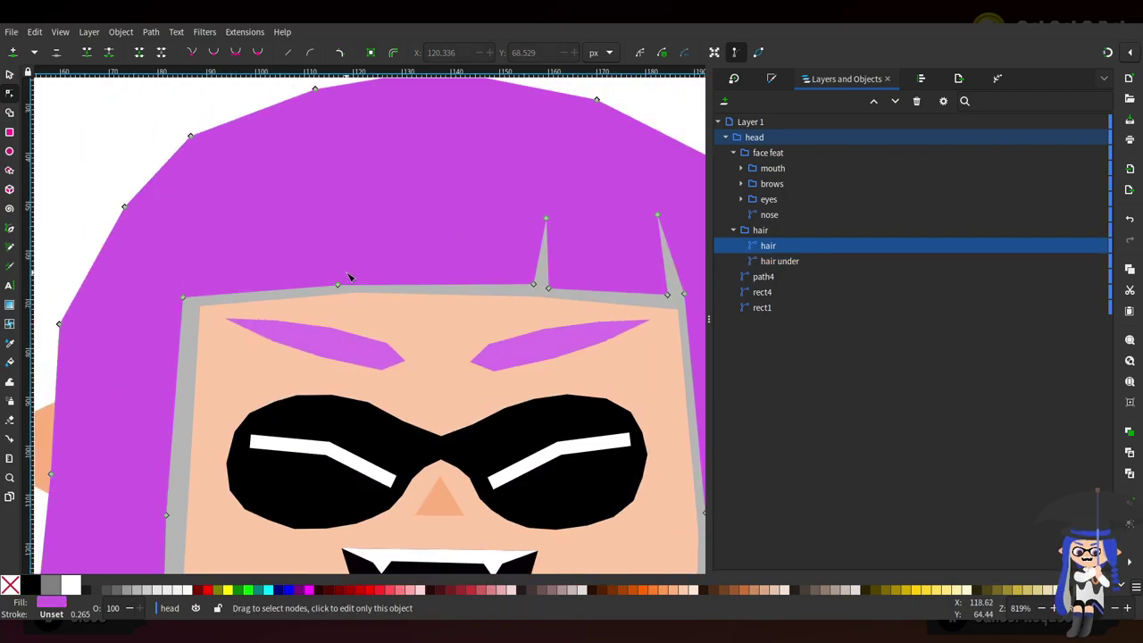
left_click_drag(360, 278, 371, 271)
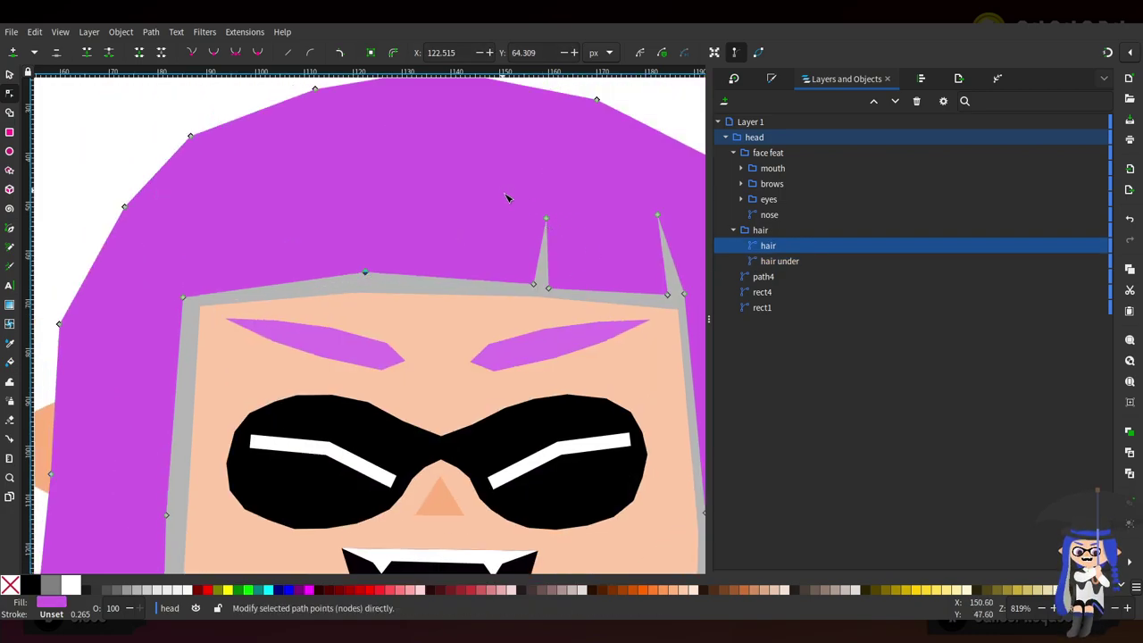
Lift the three nodes along the crown of the hair slightly to give the top a rounder outline
scroll(513, 201, "up", 3)
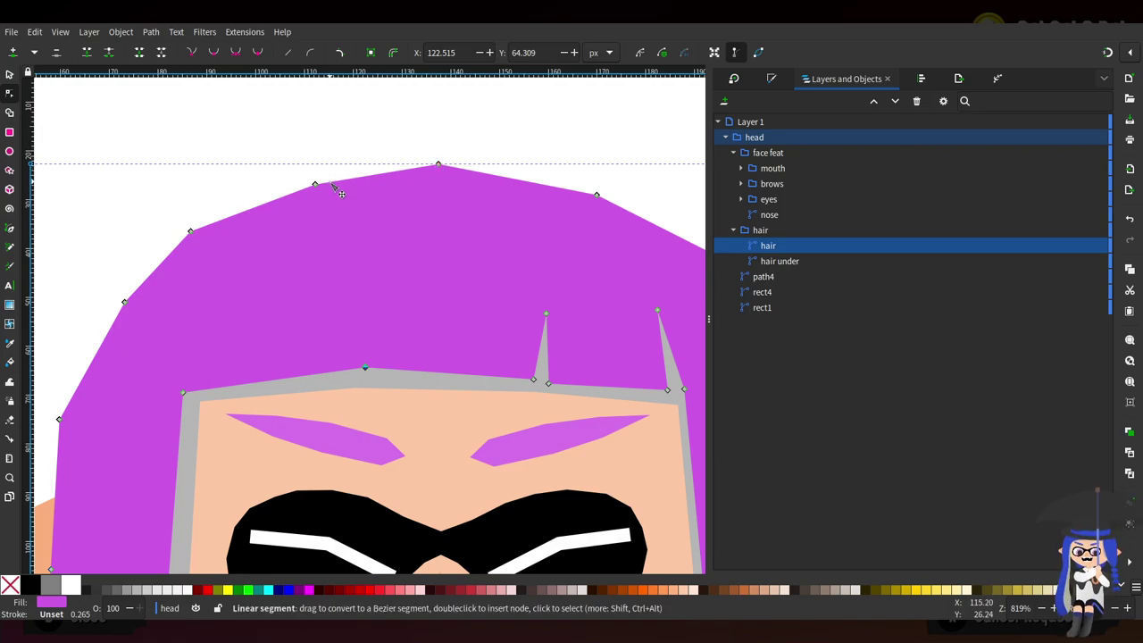
left_click_drag(315, 185, 313, 175)
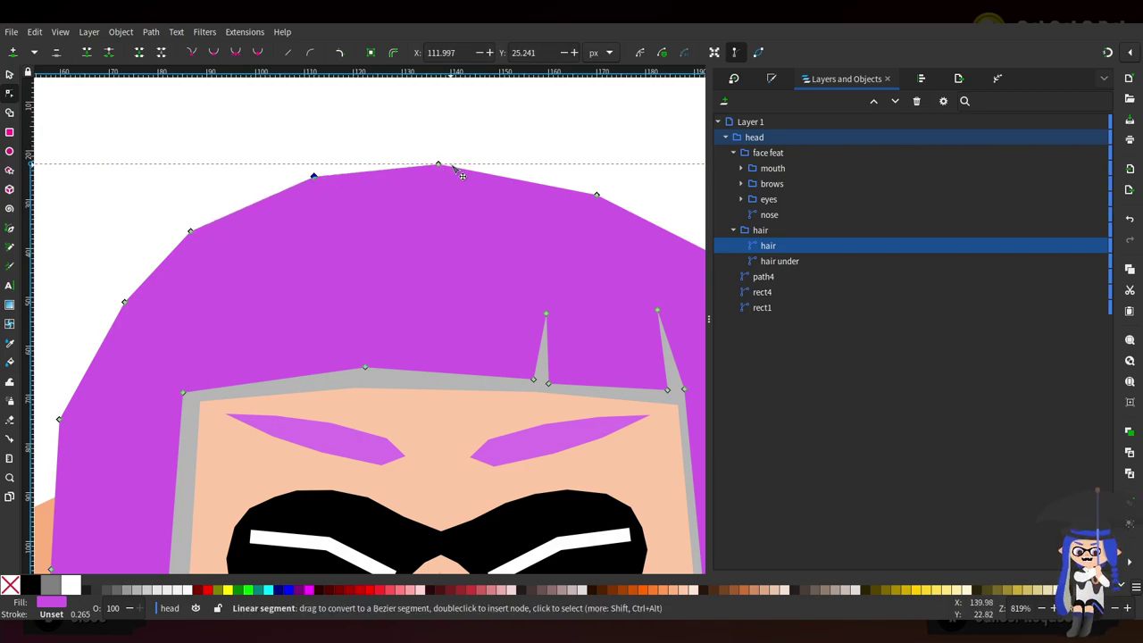
left_click_drag(442, 165, 441, 160)
left_click_drag(595, 194, 590, 189)
scroll(565, 244, "right", 6)
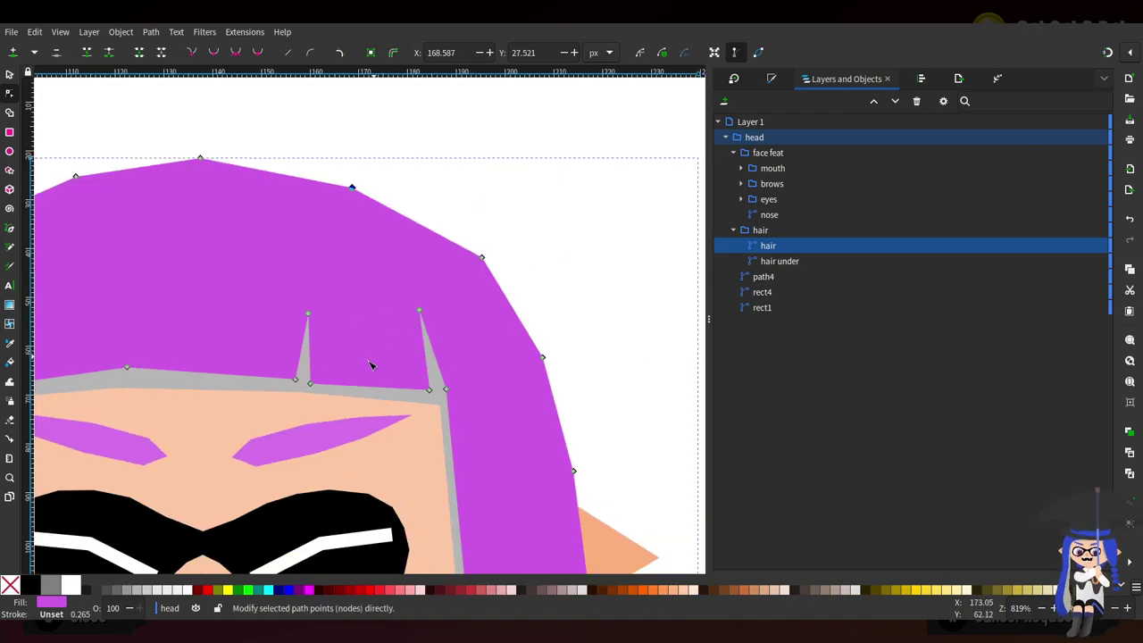
Raise the two lower nodes of the fringe's left notch by about 1.3 px
left_click(296, 378)
left_click_drag(306, 383, 312, 379)
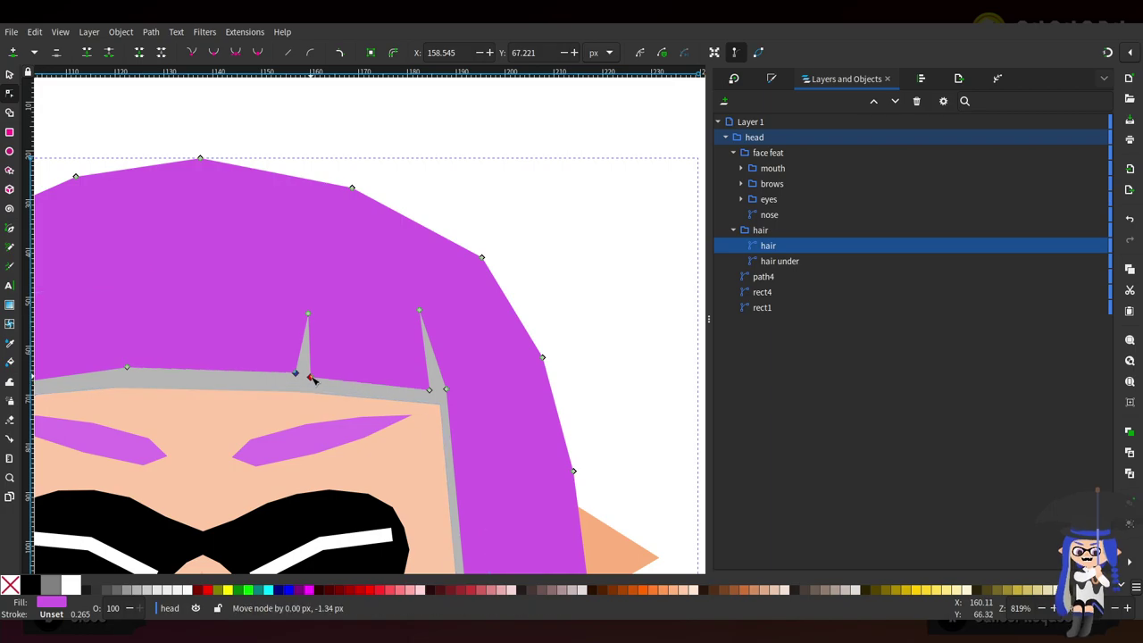
scroll(505, 401, "down", 4)
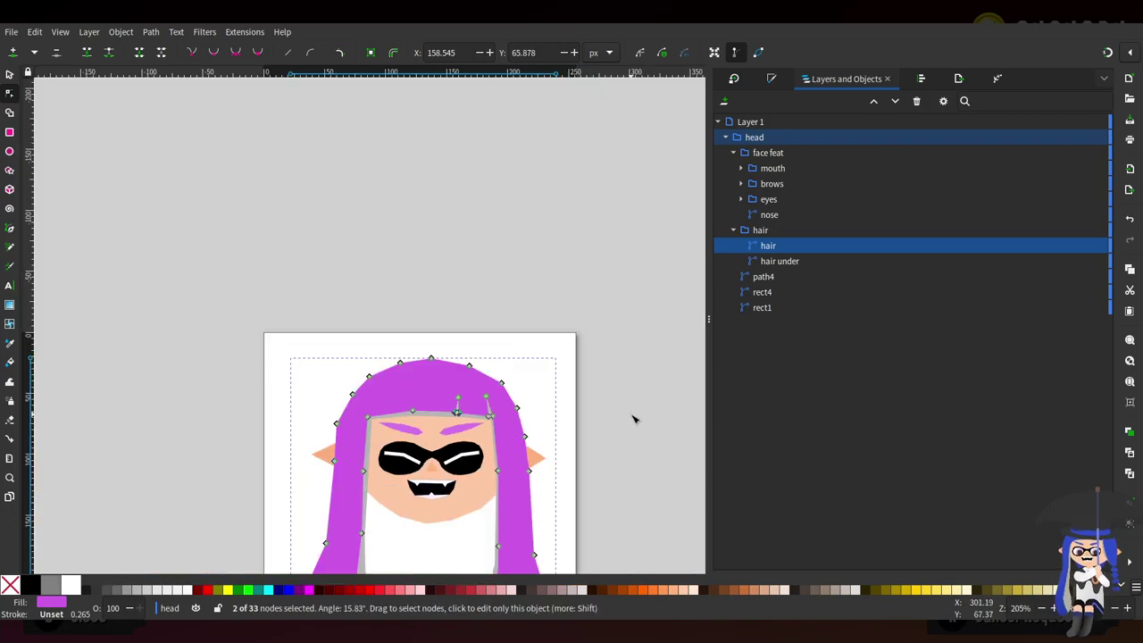
scroll(584, 464, "down", 3)
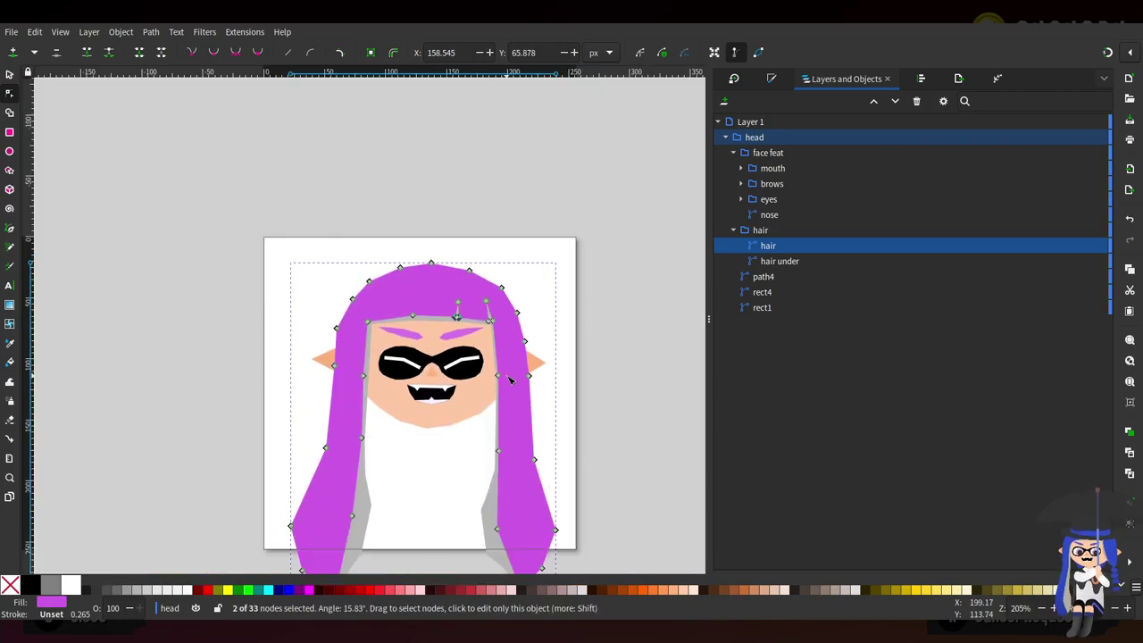
Select the whole head group and move it down and to the right, to about X 129, Y 91.7 px
left_click(9, 74)
left_click(612, 251)
left_click(551, 359)
left_click(580, 357)
left_click(782, 136)
left_click_drag(463, 355, 594, 444)
scroll(432, 433, "right", 5)
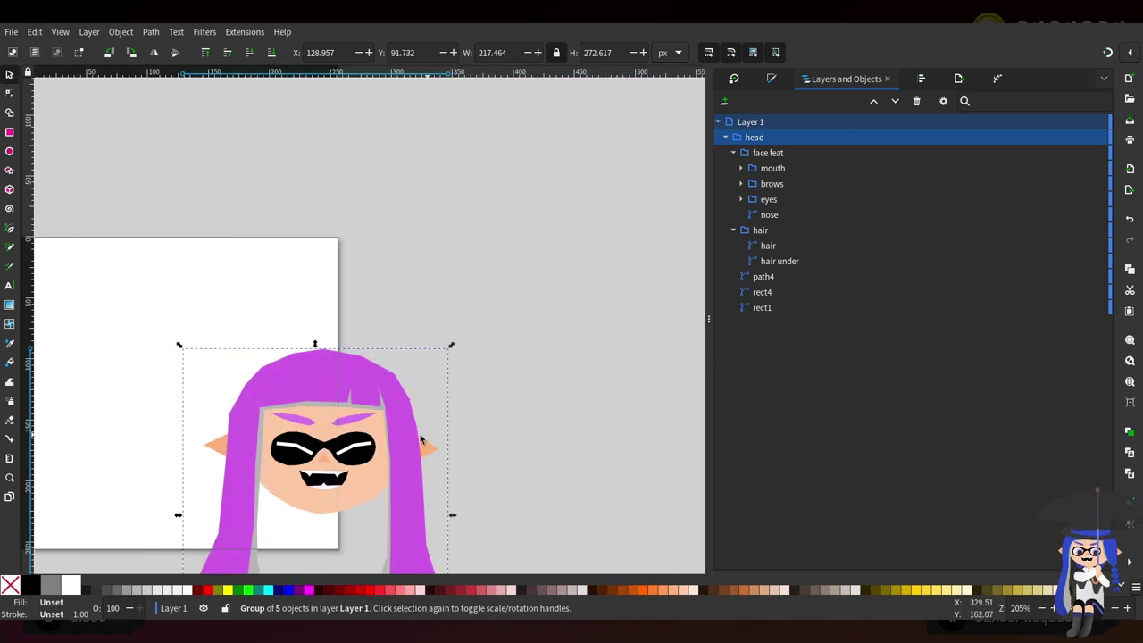
Tilt the head group slightly counterclockwise and enlarge it proportionally to about 298 by 381 px
left_click_drag(432, 433, 355, 433)
left_click_drag(418, 339, 527, 212)
left_click_drag(433, 245, 396, 362)
left_click_drag(371, 410, 352, 385)
scroll(352, 385, "right", 3)
scroll(442, 384, "left", 5)
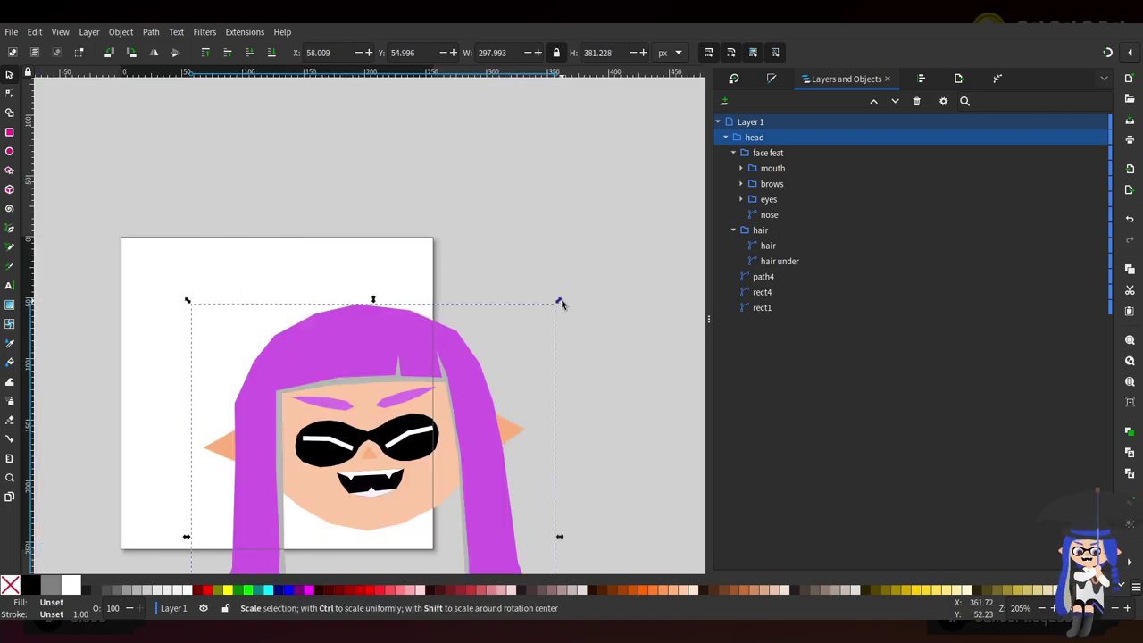
Enlarge the head group to about 360 by 460 px, reposition it at the page's lower part, and save the document
left_click_drag(559, 303, 649, 205)
left_click_drag(476, 319, 433, 396)
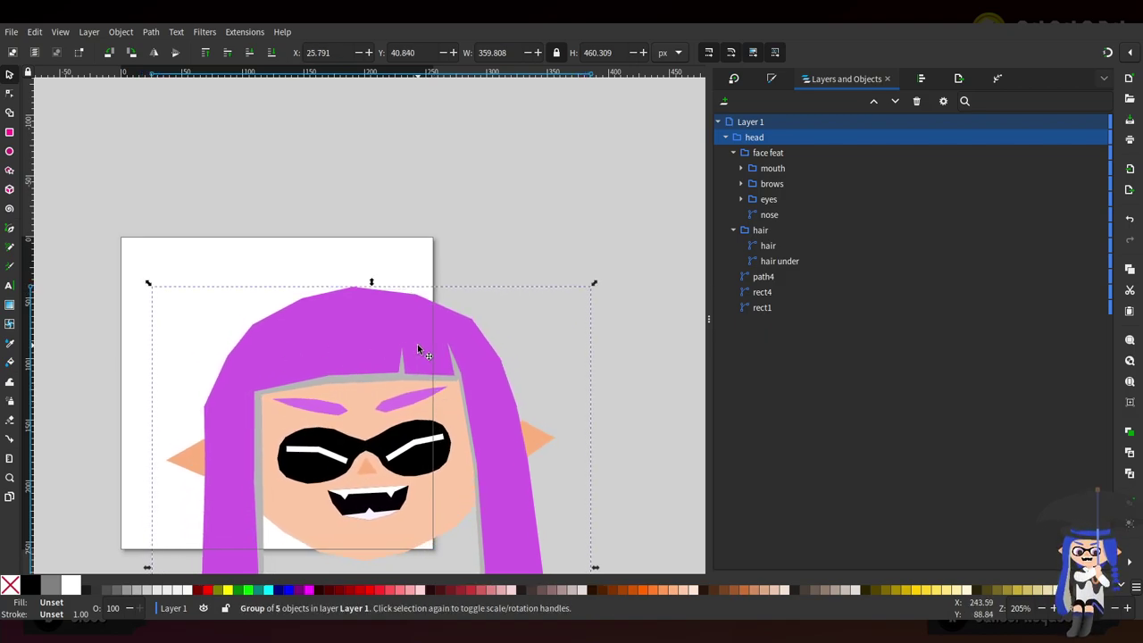
key("ctrl+s")
left_click(952, 79)
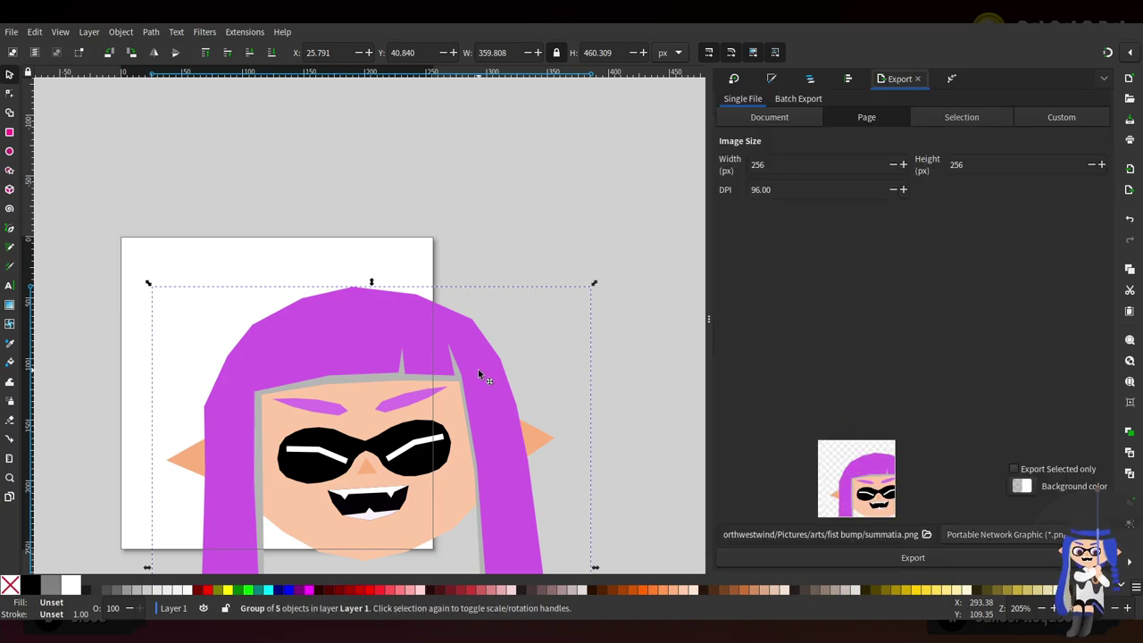
Set the stroke width of both white mask highlights to 5 px and save the document
left_click(10, 93)
left_click(314, 452)
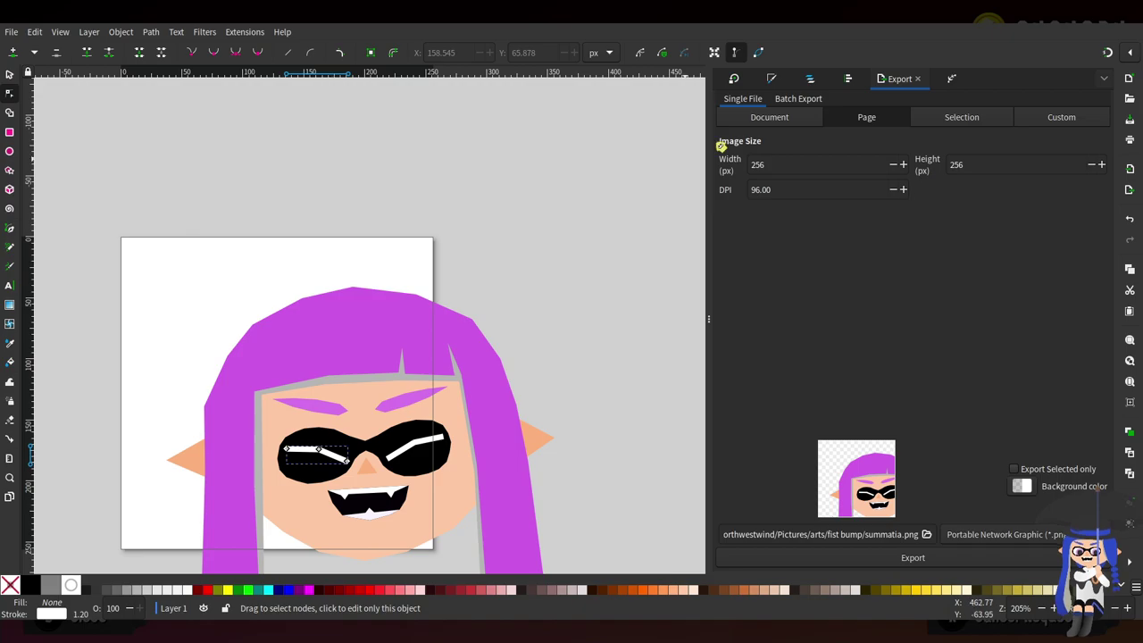
left_click(773, 80)
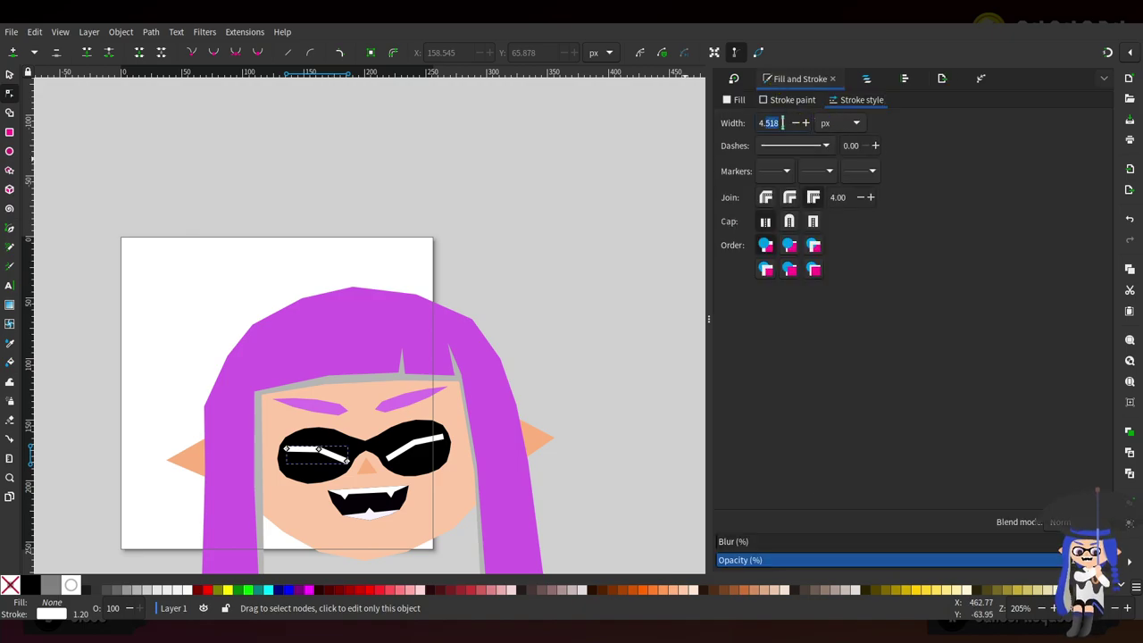
type("5")
key("Return")
left_click(407, 451)
type("5")
key("Return")
key("ctrl+s")
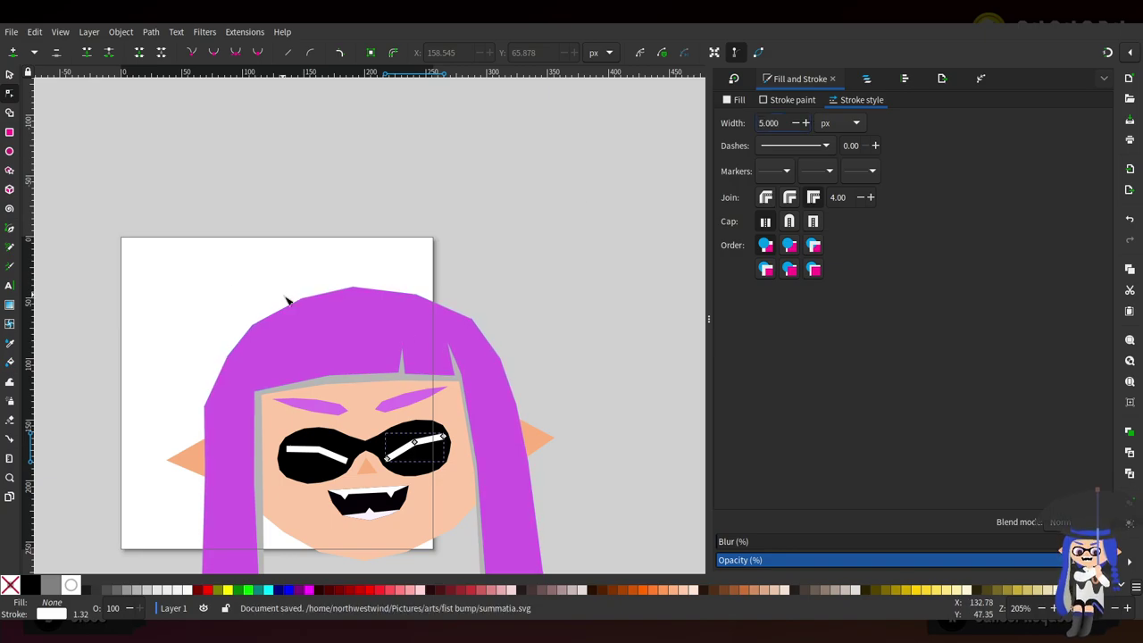
Fine-tune the node positions of both white highlight lines on the mask and save the document
scroll(331, 419, "up", 3, "ctrl")
left_click(362, 401)
left_click_drag(359, 399, 350, 399)
left_click_drag(277, 364, 273, 368)
left_click(489, 397)
left_click(548, 347)
scroll(633, 454, "down", 3, "ctrl")
key("ctrl+s")
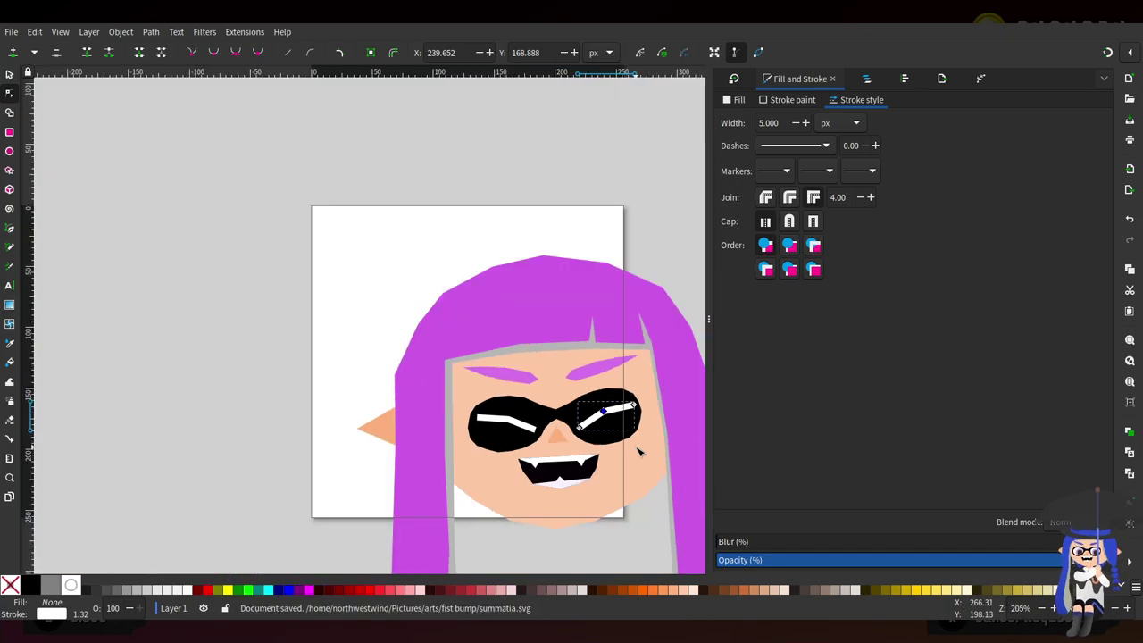
Draw a rectangle about 20 by 45 px beside the left ear and fill it with the face's skin colour
scroll(598, 383, "down", 2, "ctrl")
scroll(536, 312, "right", 3)
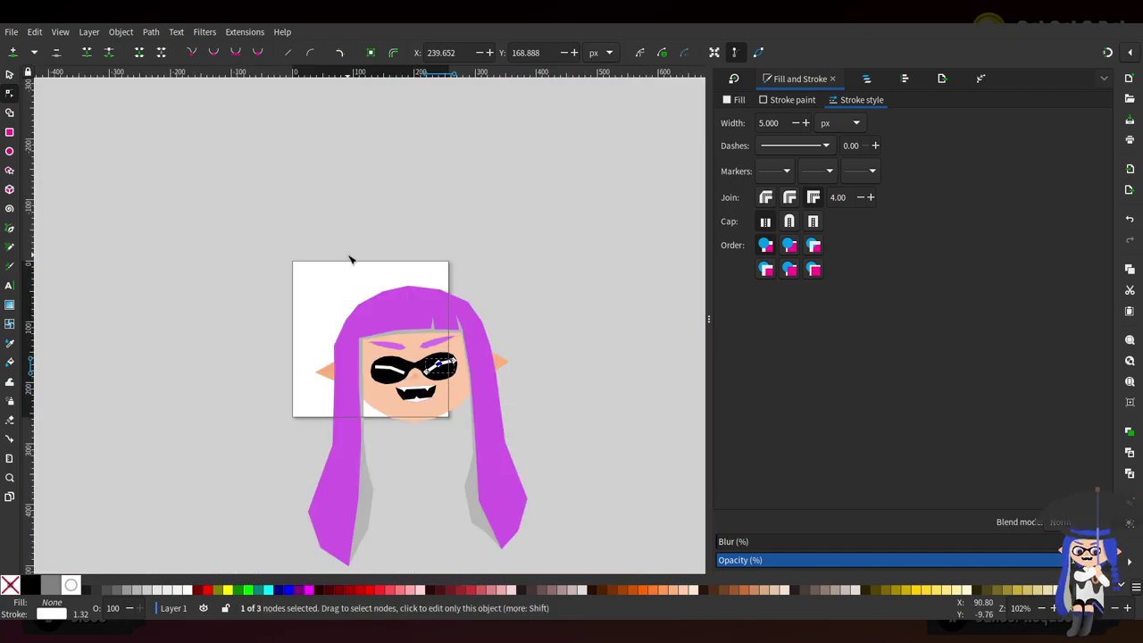
scroll(387, 332, "up", 3, "ctrl")
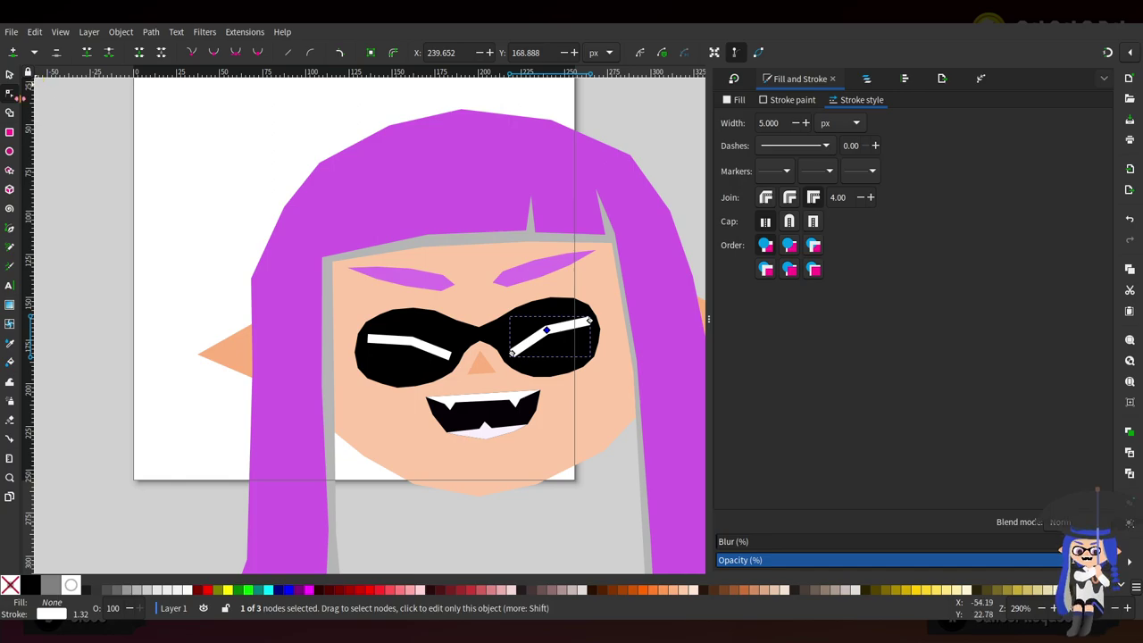
left_click(8, 132)
mouse_move(159, 321)
left_mouse_down()
mouse_move(178, 395)
mouse_move(198, 405)
left_mouse_up()
left_click(866, 79)
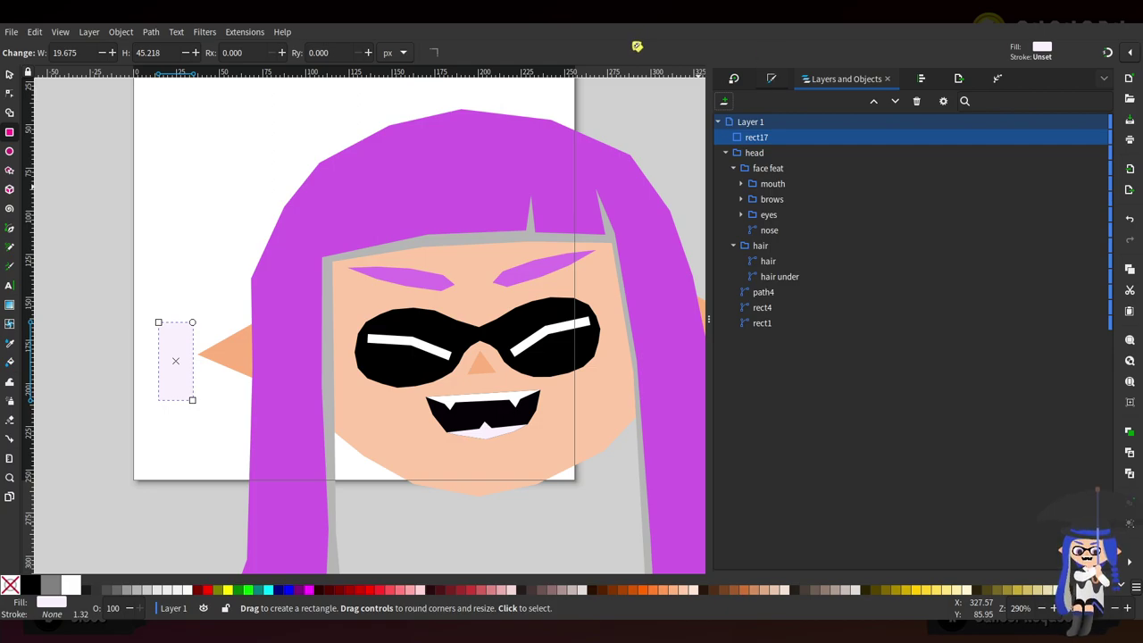
left_click(782, 80)
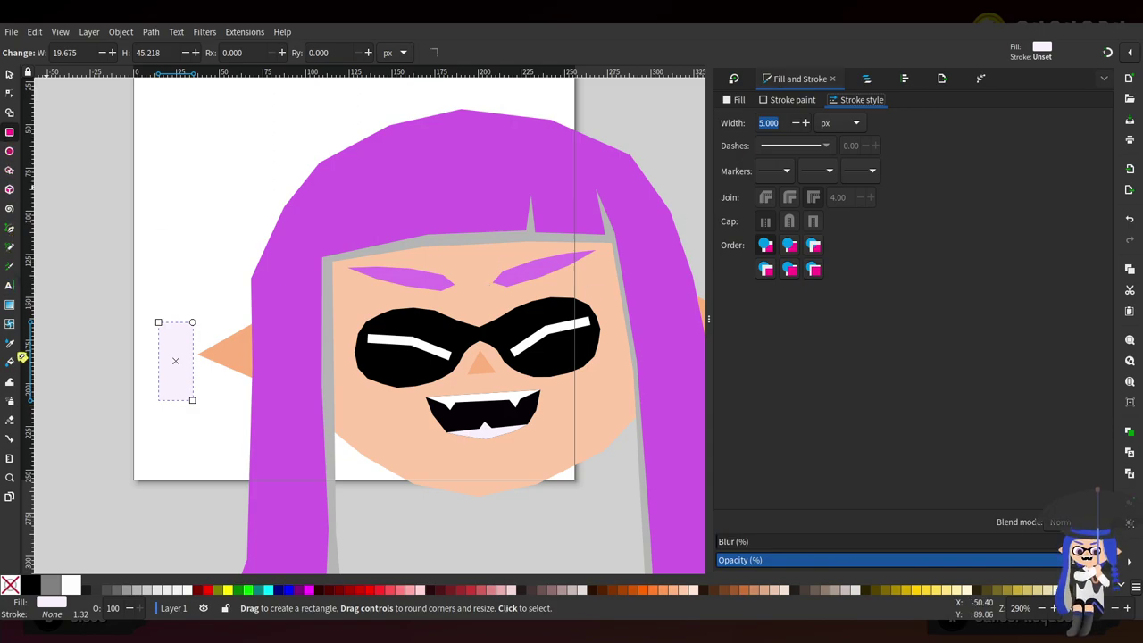
left_click(12, 348)
left_click(382, 441)
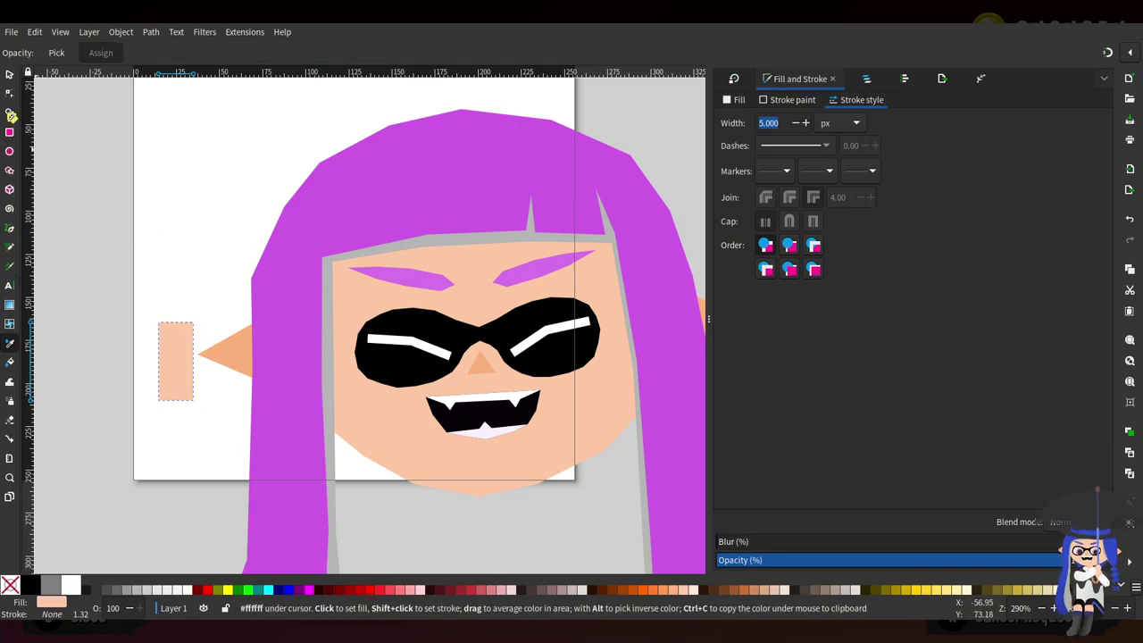
Convert the skin-coloured rectangle to a path and add nodes on its right edge, shaping a second finger with a thin gap
left_click(9, 93)
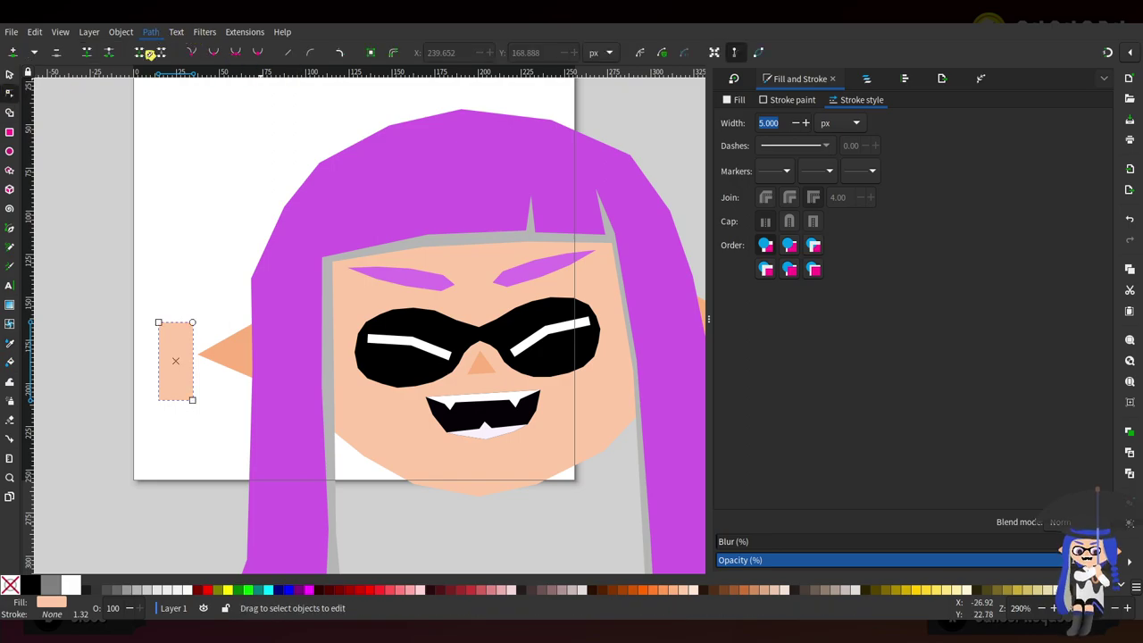
key("ctrl+shift+c")
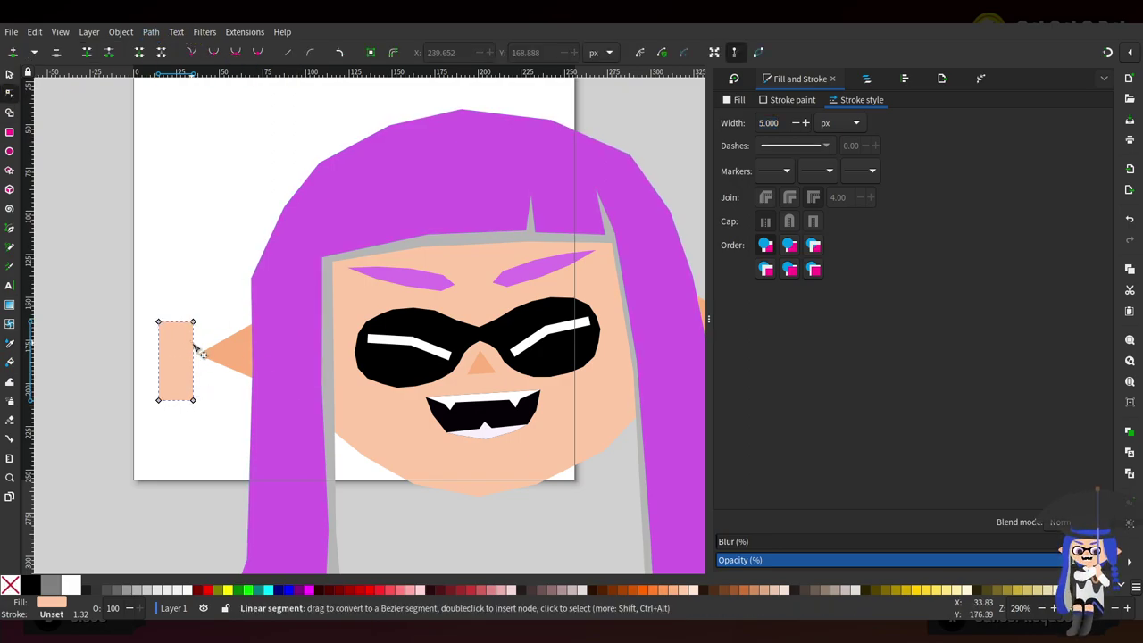
double_click(194, 344)
left_click_drag(194, 344, 204, 404)
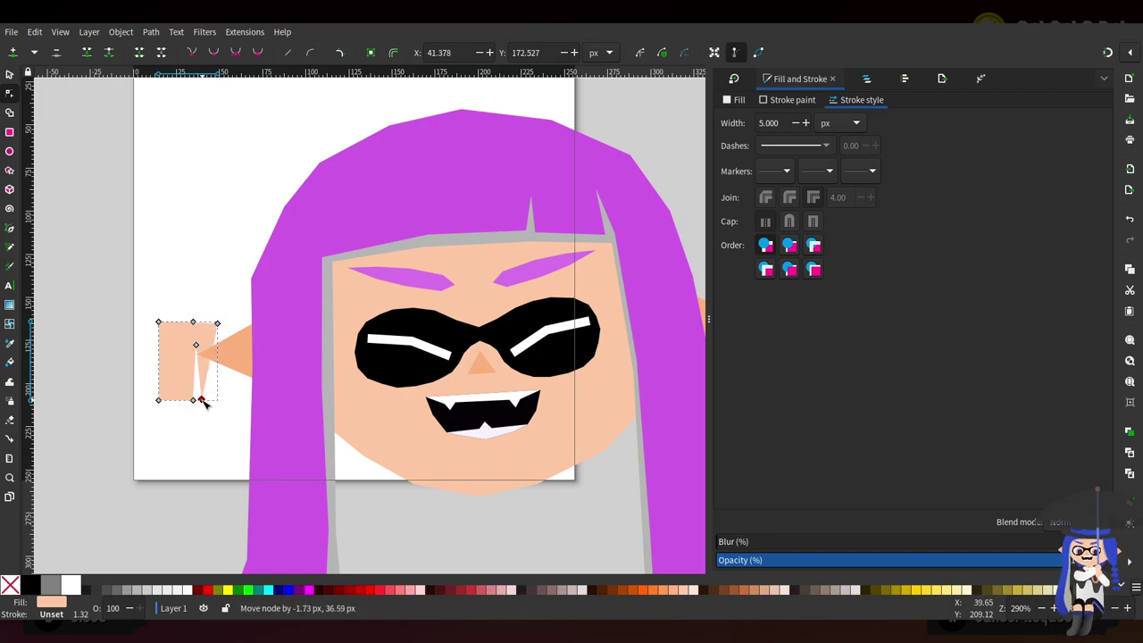
Move the hand path rect17 to the top of Layer 1, above the head group
left_click(864, 80)
left_click_drag(752, 328, 757, 125)
scroll(221, 377, "up", 2)
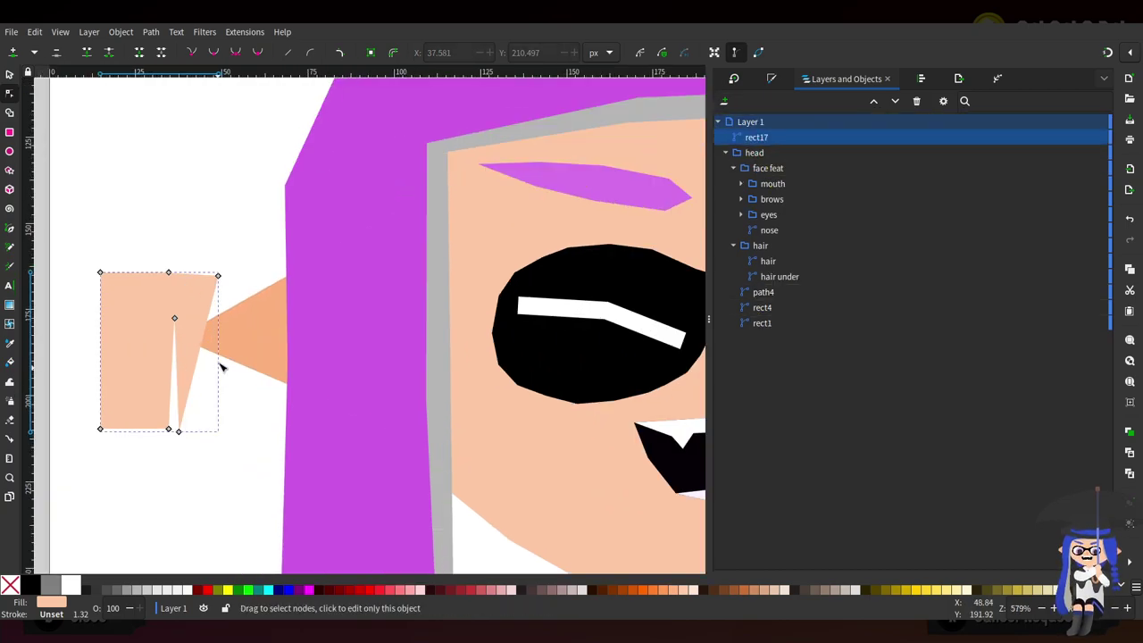
Widen the hand's second finger by moving its lower and upper corner nodes outward into a straight side edge
left_click(212, 331)
left_click_drag(211, 331, 230, 425)
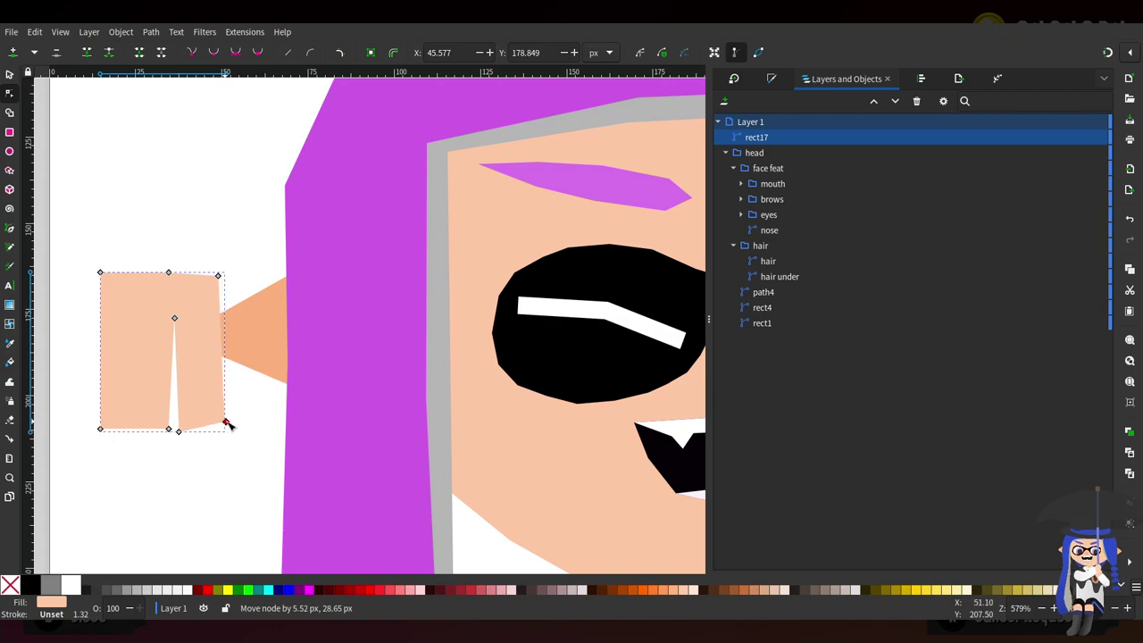
left_click_drag(218, 275, 232, 279)
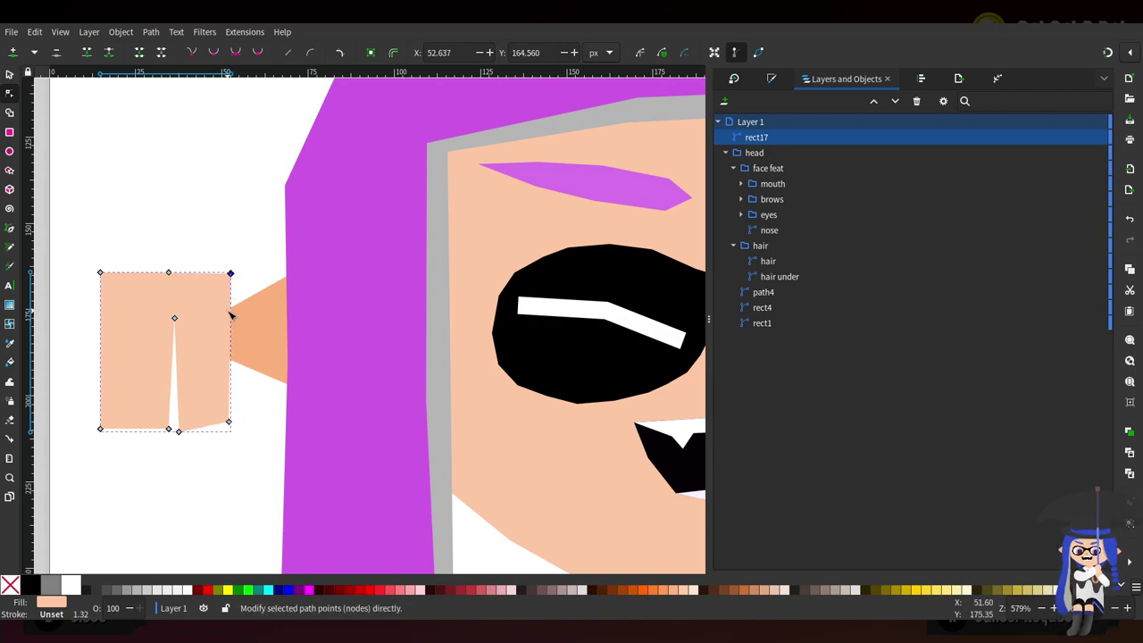
left_click_drag(237, 319, 247, 323)
key("ctrl+z")
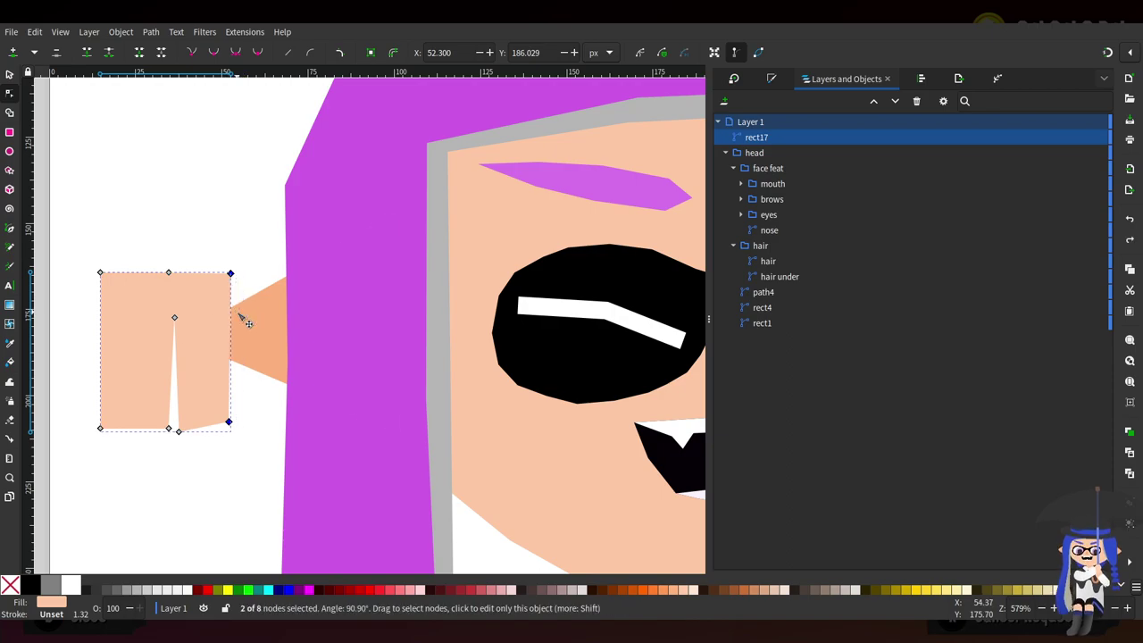
Add nodes on the hand's side edge to start a third finger, and raise a knuckle node above the first finger
double_click(230, 319)
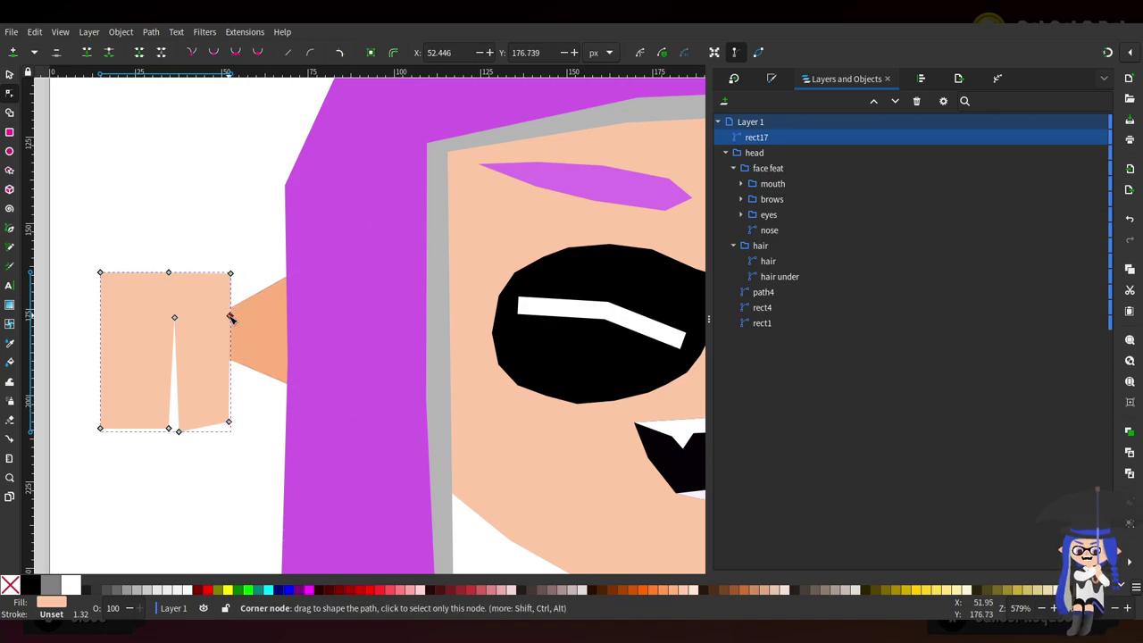
left_click_drag(230, 318, 273, 285)
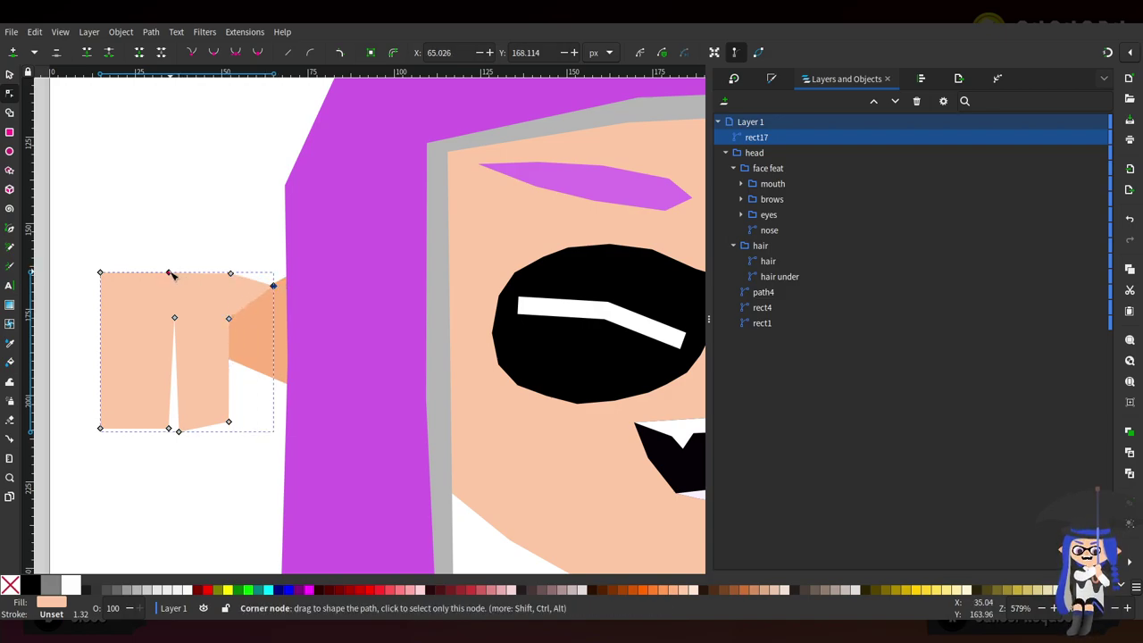
left_click_drag(169, 273, 134, 263)
double_click(135, 274)
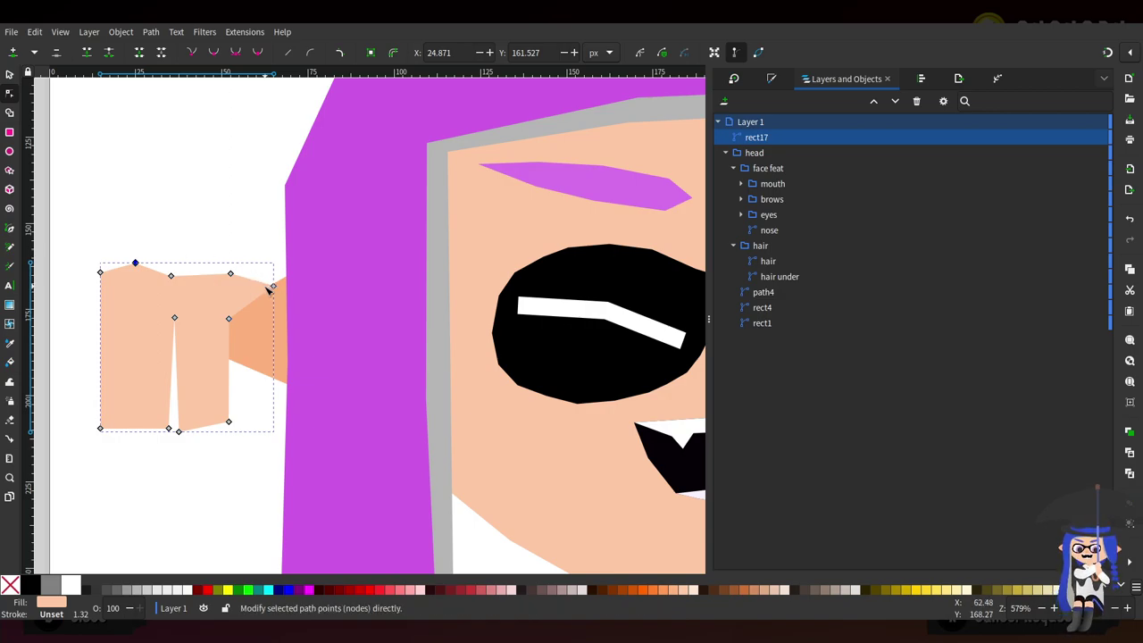
Add raised knuckle nodes above the second and third fingers, and extend the third finger downward with a thin gap beside it
double_click(201, 274)
left_click_drag(201, 274, 254, 268)
double_click(253, 277)
double_click(251, 324)
left_click_drag(251, 323, 165, 435)
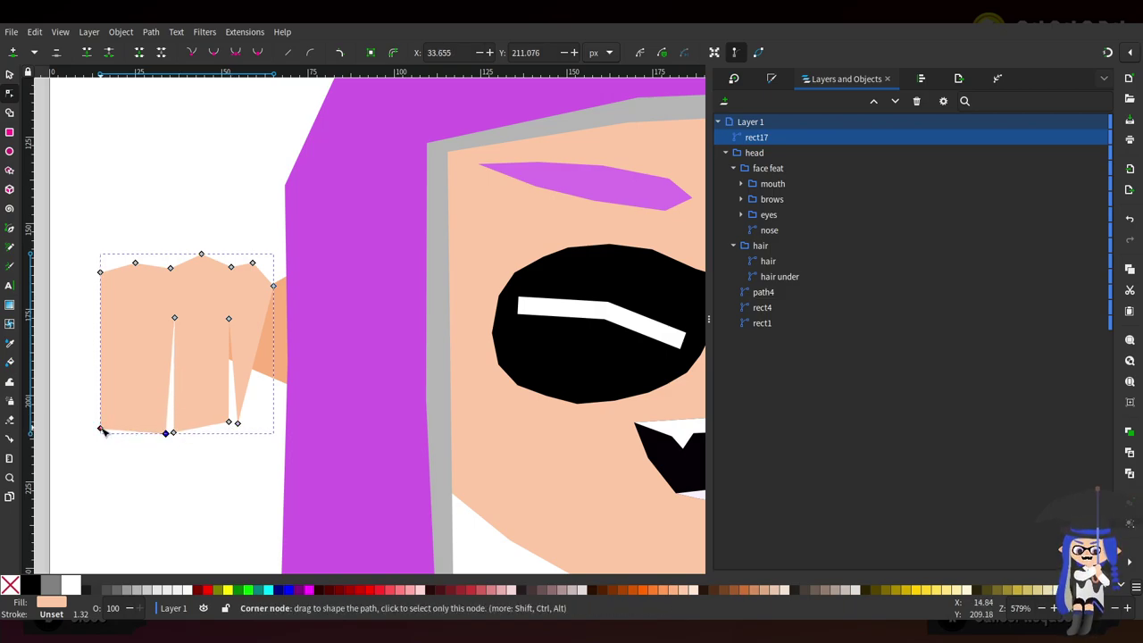
Level the fingertips of the first three fingers and shift the tops of the two gaps toward the first finger
mouse_move(100, 429)
left_mouse_down()
mouse_move(114, 426)
mouse_move(113, 414)
left_mouse_up()
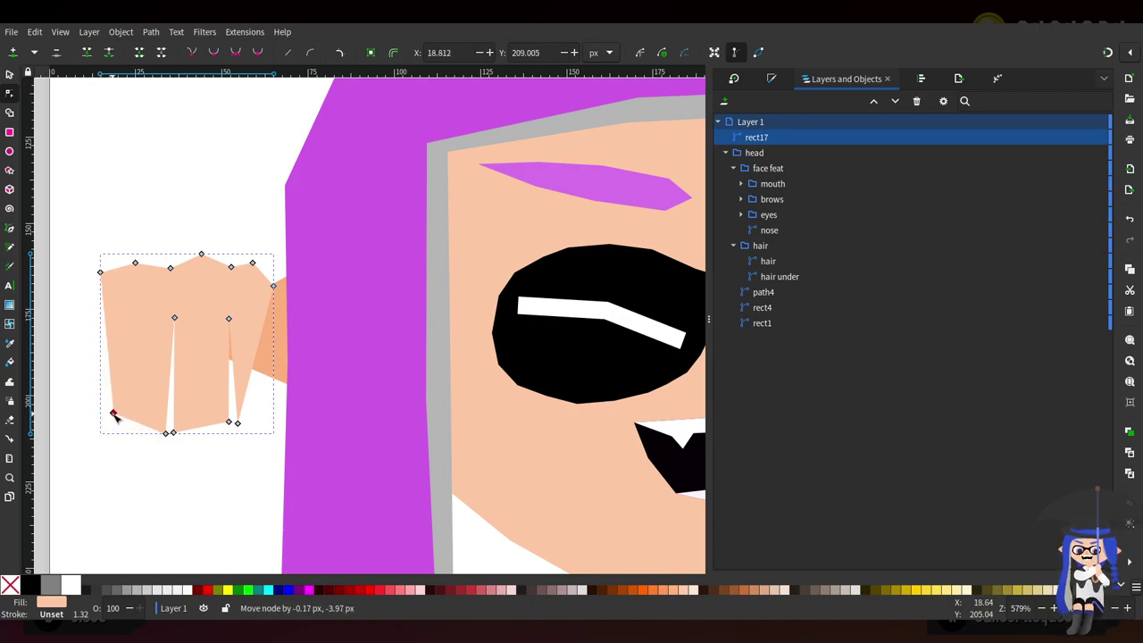
left_click_drag(167, 437, 169, 408)
left_click_drag(175, 317, 163, 318)
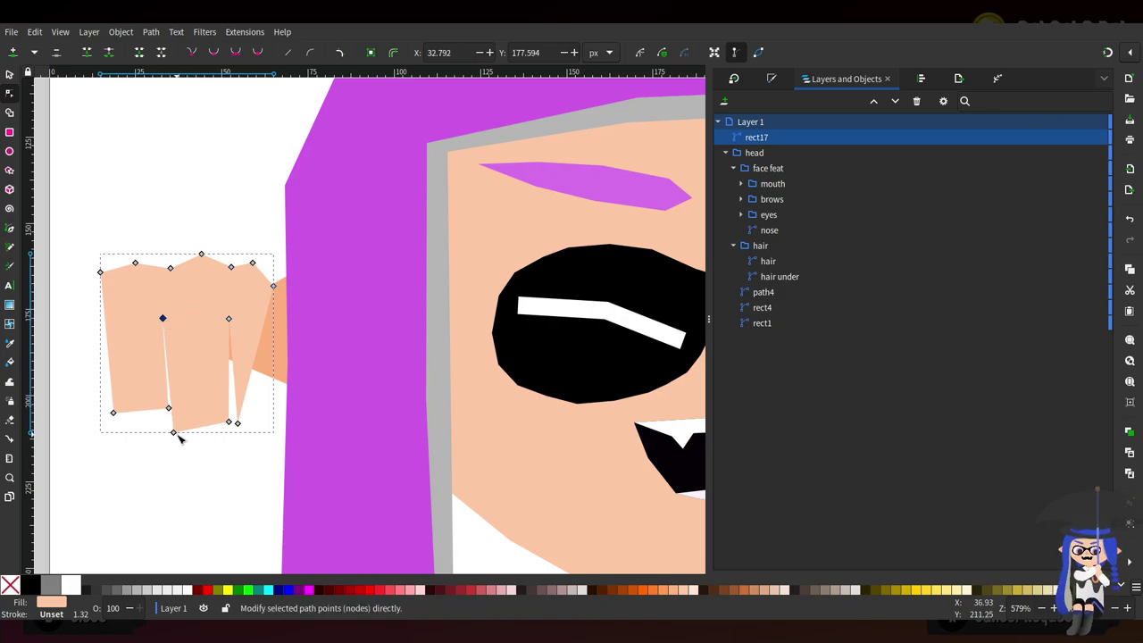
left_click_drag(174, 433, 235, 409)
left_click_drag(228, 319, 221, 318)
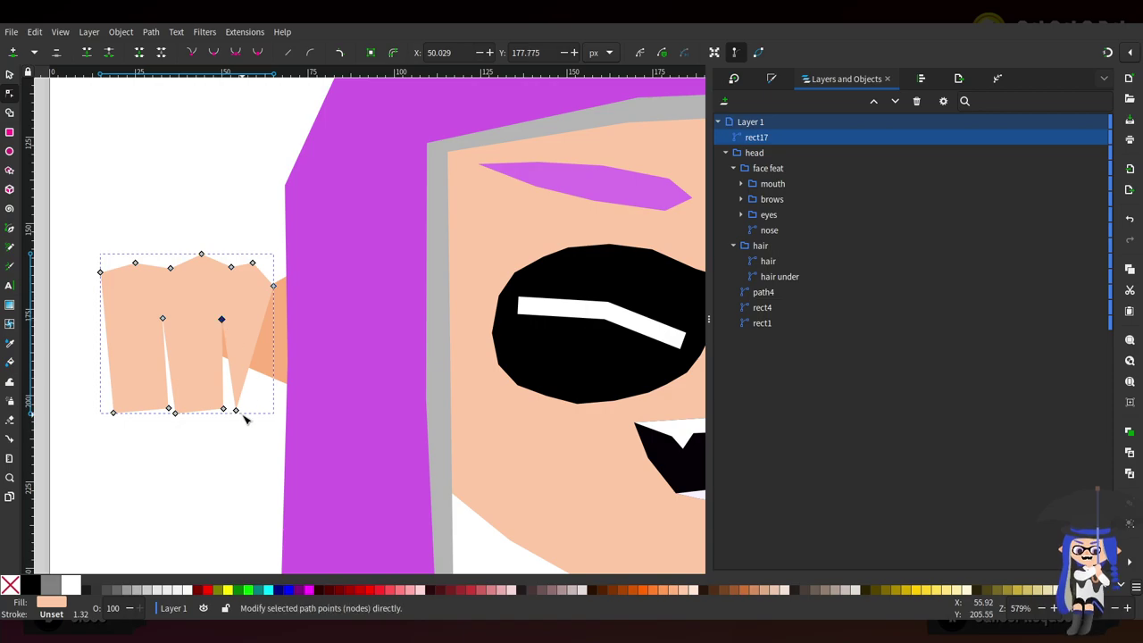
left_click_drag(237, 411, 235, 406)
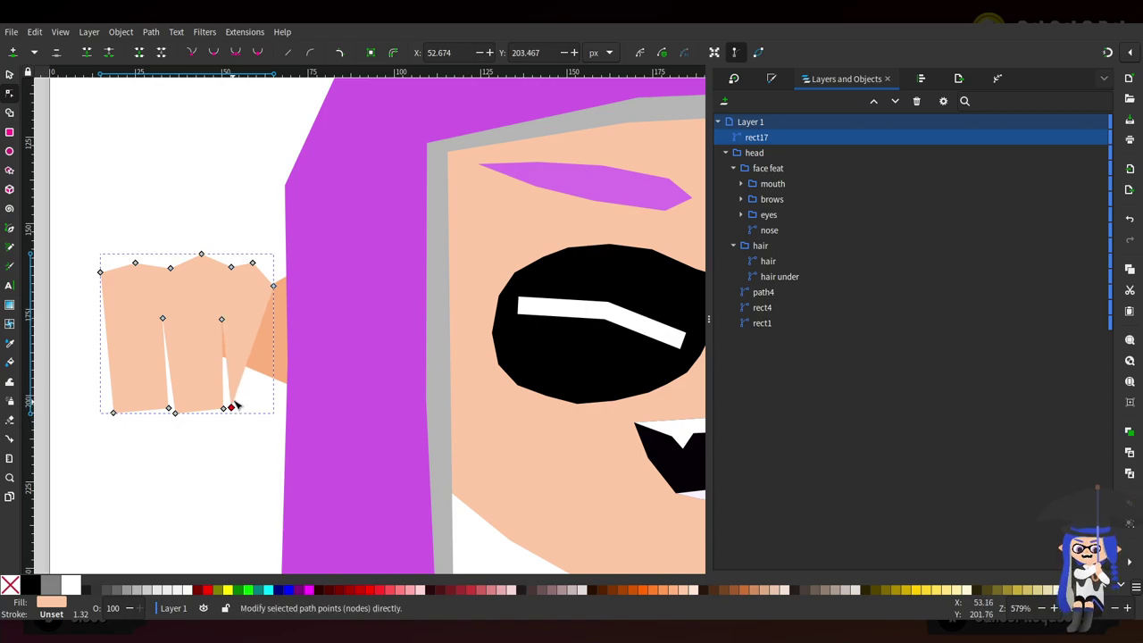
Square off the third finger and add nodes beside it to start a fourth finger overlapping the hair
left_click(255, 346)
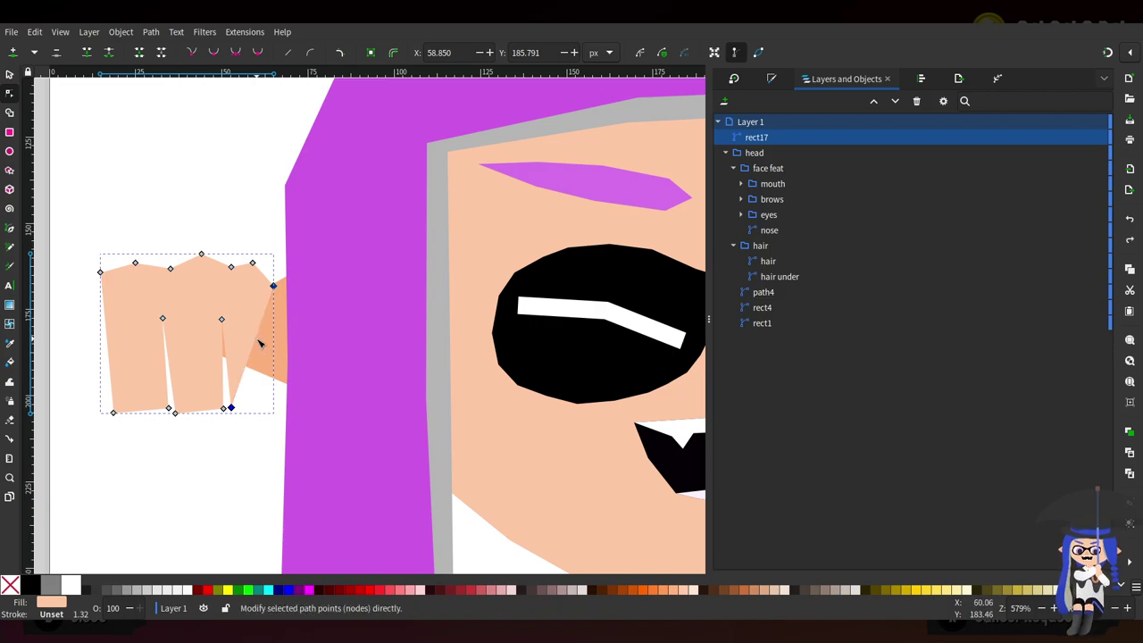
left_click_drag(266, 347, 276, 408)
left_click_drag(274, 322, 295, 396)
double_click(273, 304)
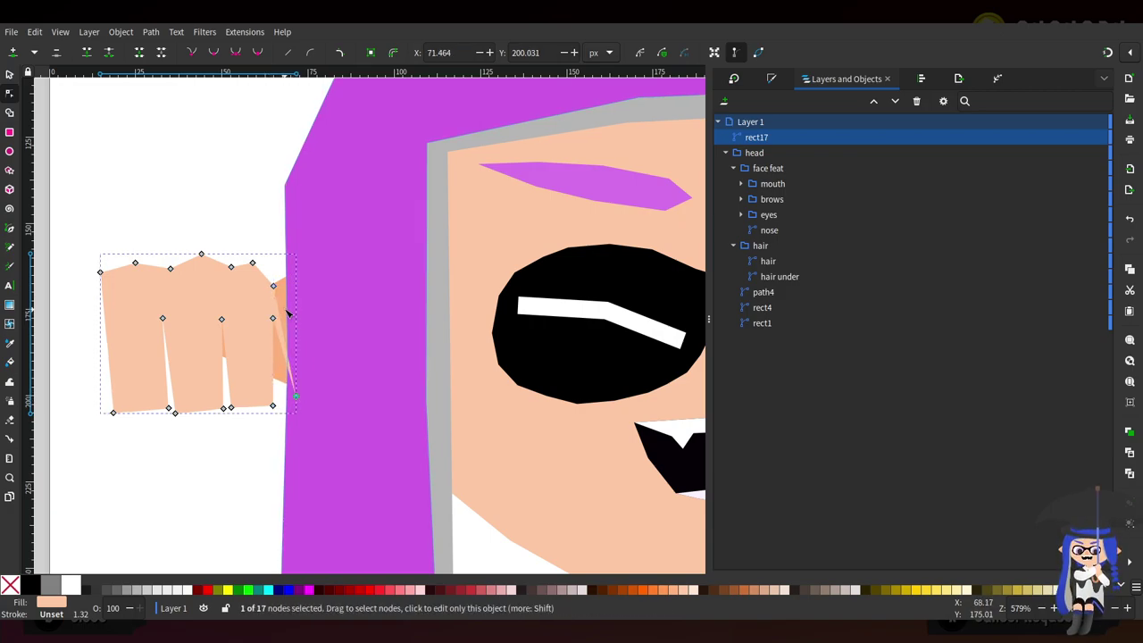
left_click_drag(278, 306, 298, 284)
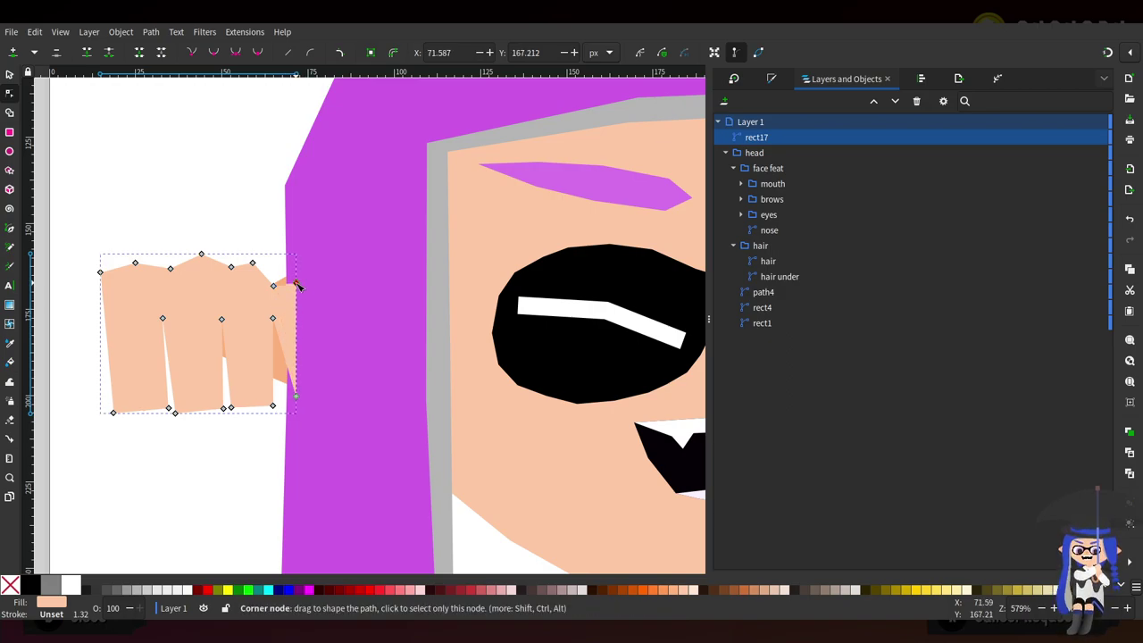
Lower the first finger's knuckle and outer corner, and shape a knuckle above the fourth finger
left_click_drag(84, 235, 174, 278)
left_click(143, 275)
left_click(106, 283)
key("Down")
left_click(295, 282)
mouse_move(294, 281)
left_mouse_down()
mouse_move(315, 286)
mouse_move(275, 281)
left_mouse_up()
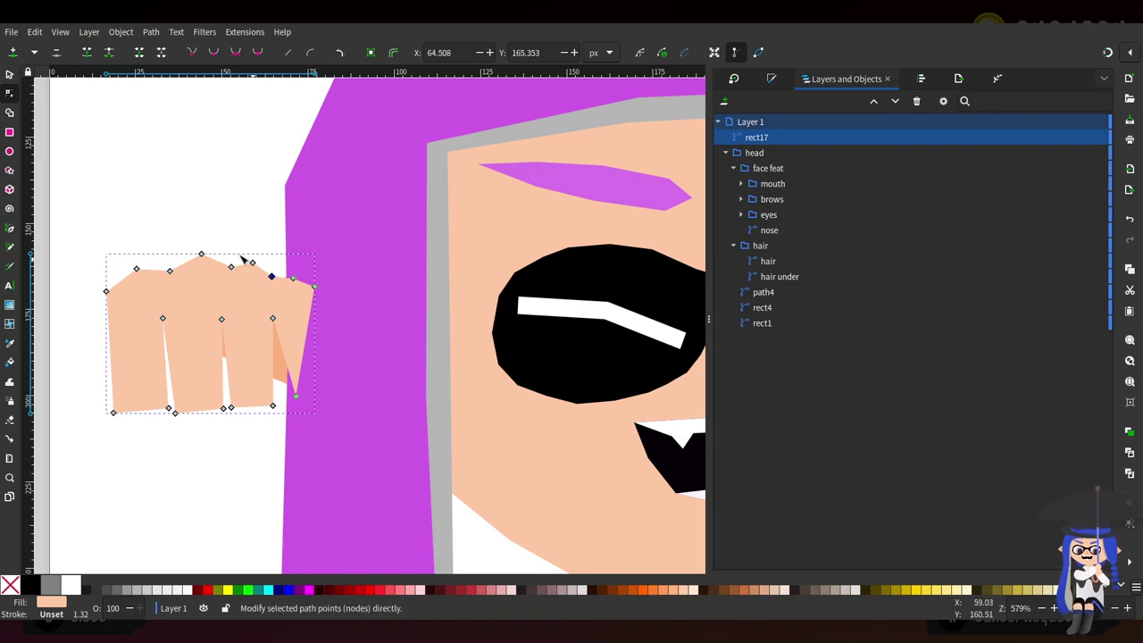
Adjust the heights of the remaining knuckle nodes and widen the fourth finger's tip down to the level of the others
left_click_drag(170, 241, 318, 281)
key("Down")
left_click_drag(294, 395, 326, 404)
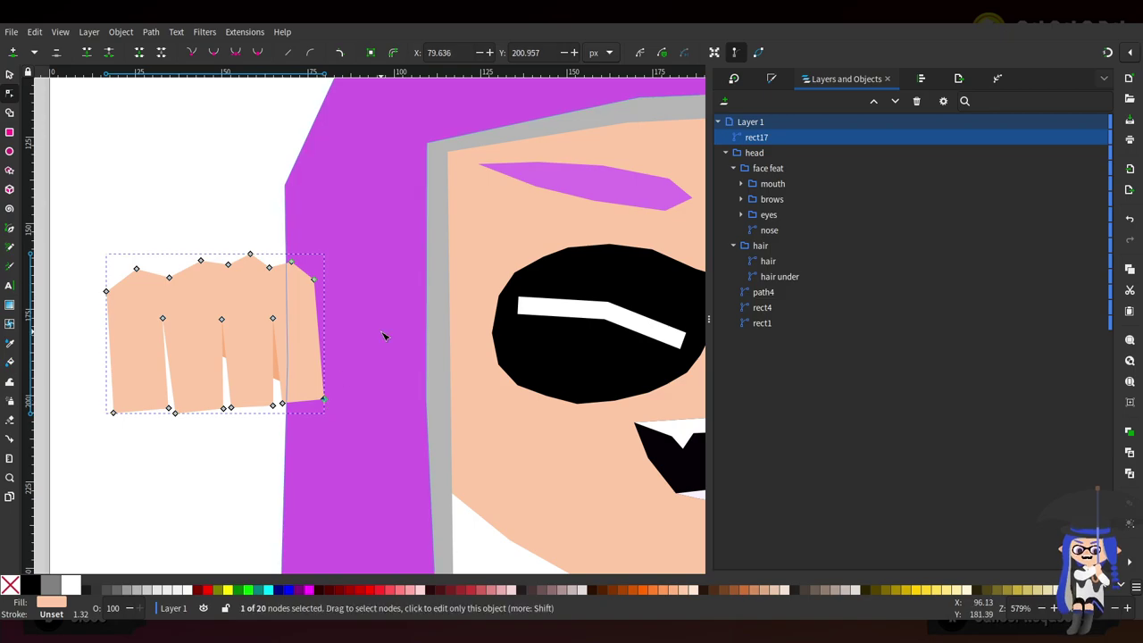
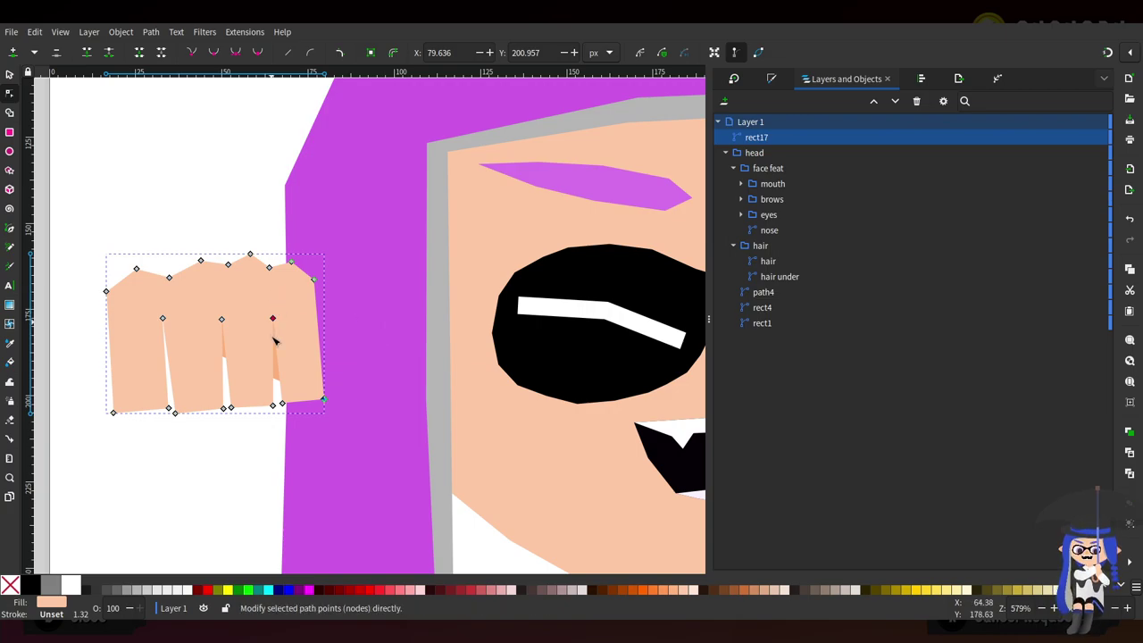
left_click_drag(282, 404, 281, 405)
Add a node in the middle of each of the four fingertips and pull it slightly down to round the tips
scroll(219, 467, "up", 2)
scroll(122, 383, "left", 1)
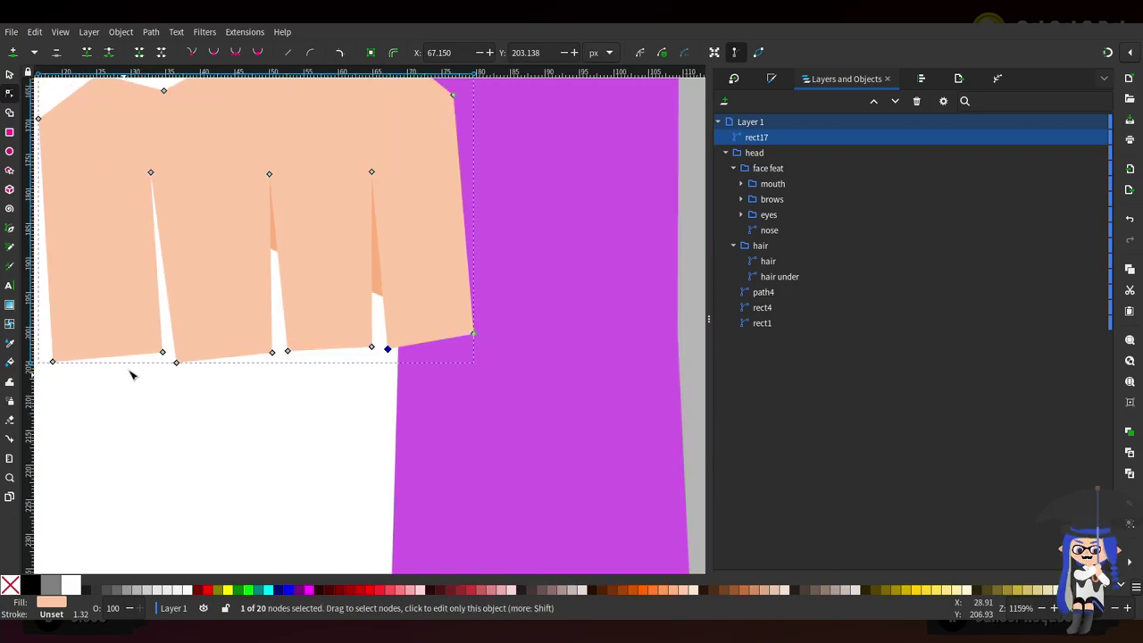
double_click(110, 358)
left_click_drag(110, 358, 113, 365)
double_click(217, 359)
left_click_drag(217, 359, 232, 373)
double_click(336, 354)
left_click_drag(336, 354, 435, 350)
double_click(437, 345)
scroll(446, 217, "left", 3)
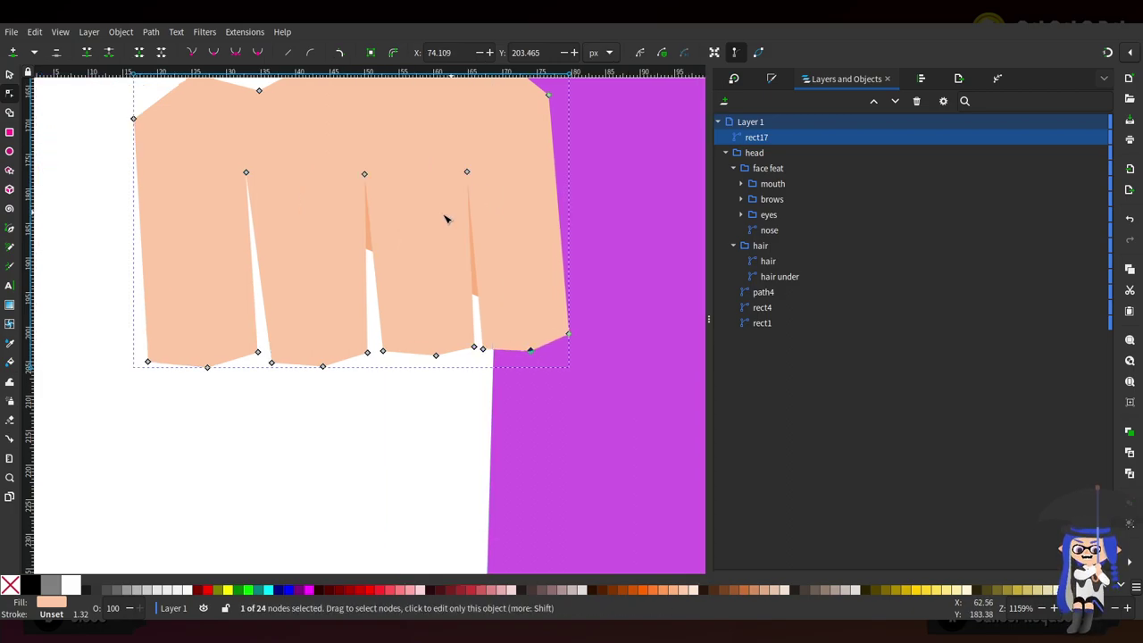
scroll(331, 259, "up", 2)
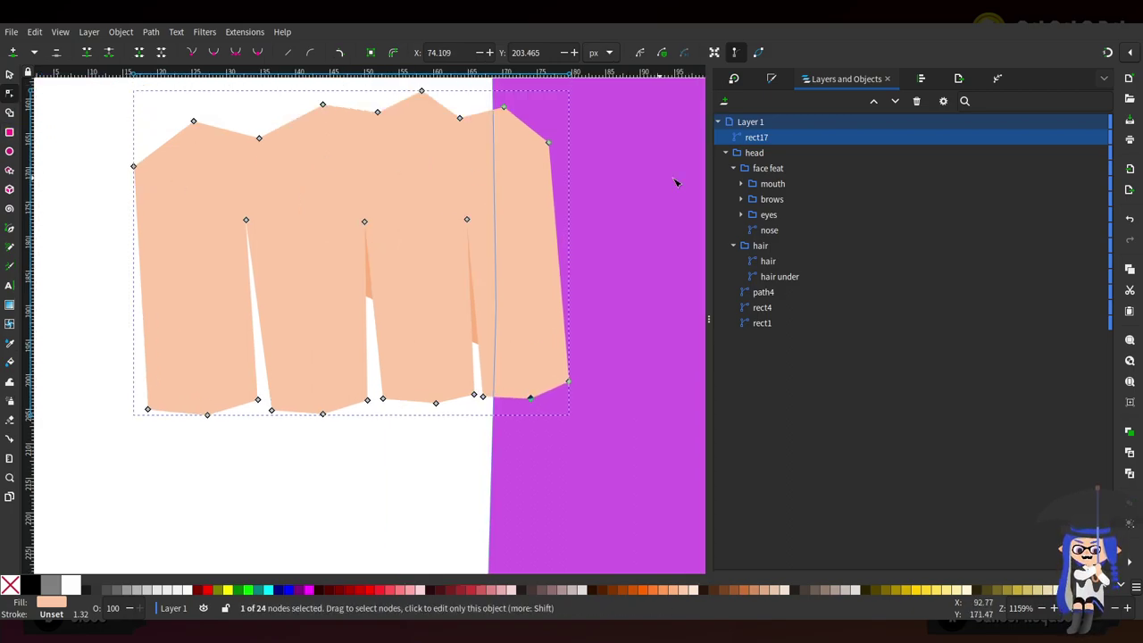
scroll(586, 236, "right", 3)
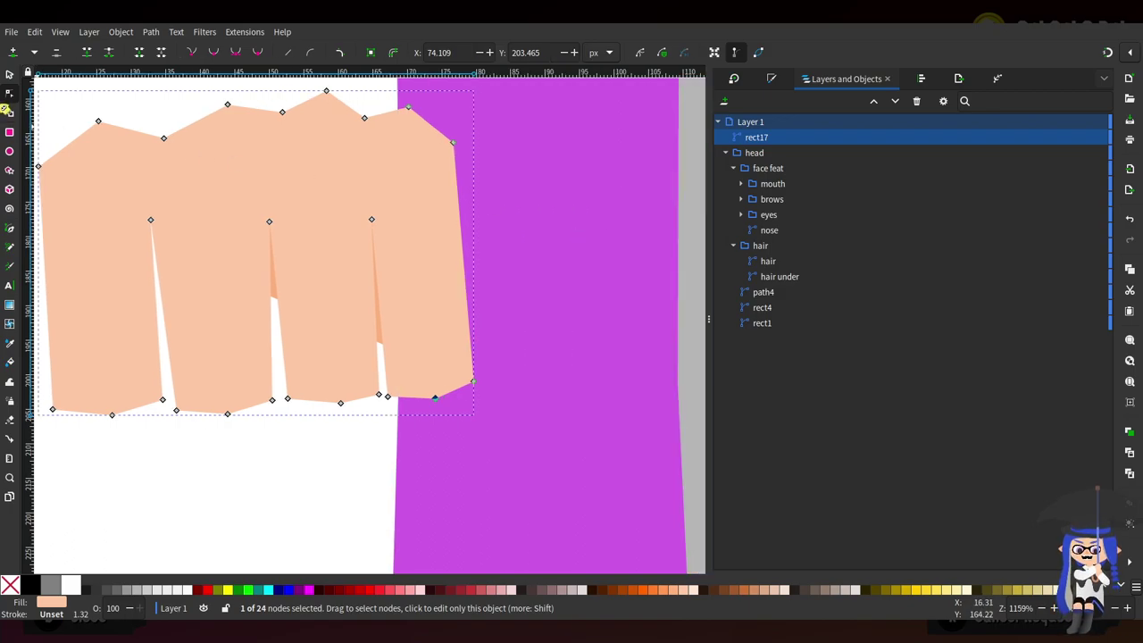
Draw a rectangle about 42 by 19 px across the fingers and group it with the hand path
key("r")
left_click_drag(108, 191, 399, 324)
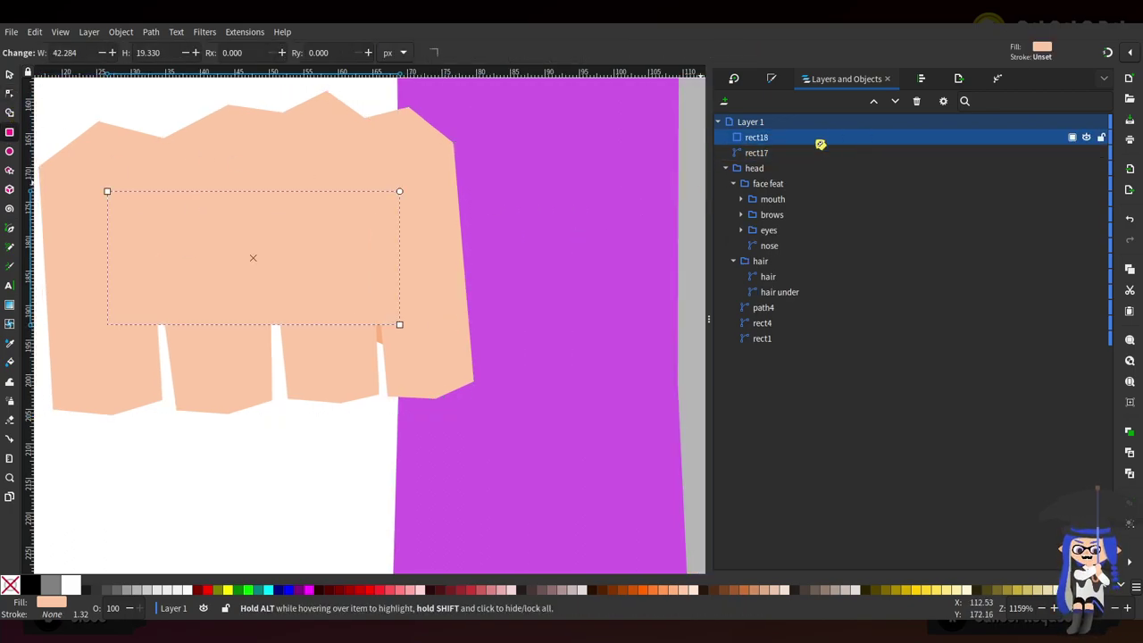
left_click(772, 152, "shift")
key("ctrl+g")
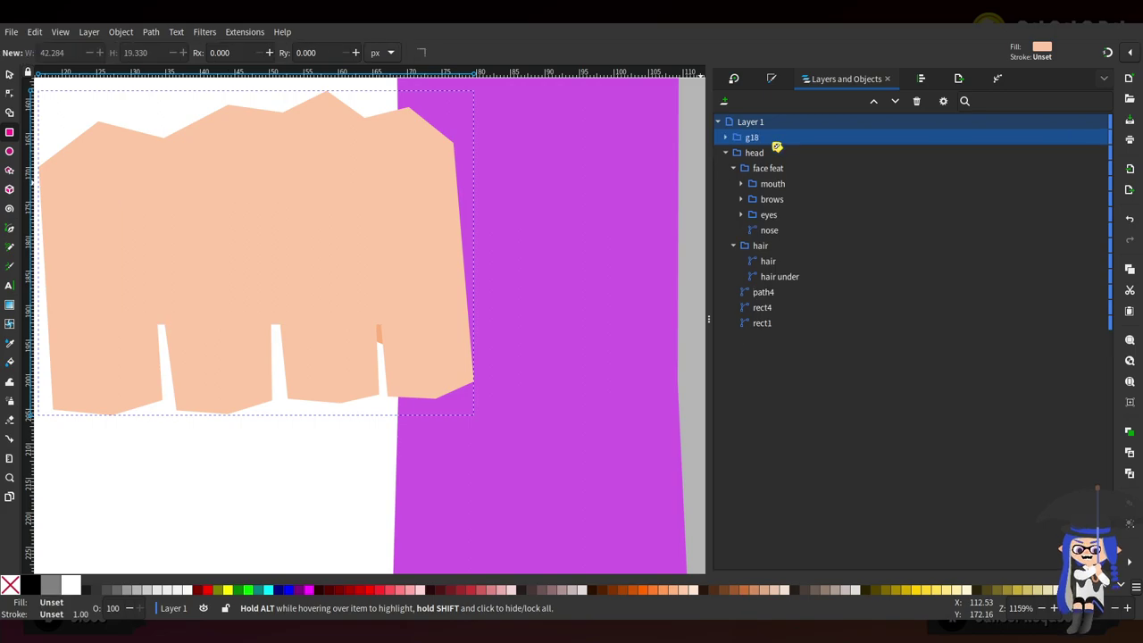
Name the new group "fist" and place the rectangle beneath the hand path inside it
double_click(772, 139)
type("fist")
key("Return")
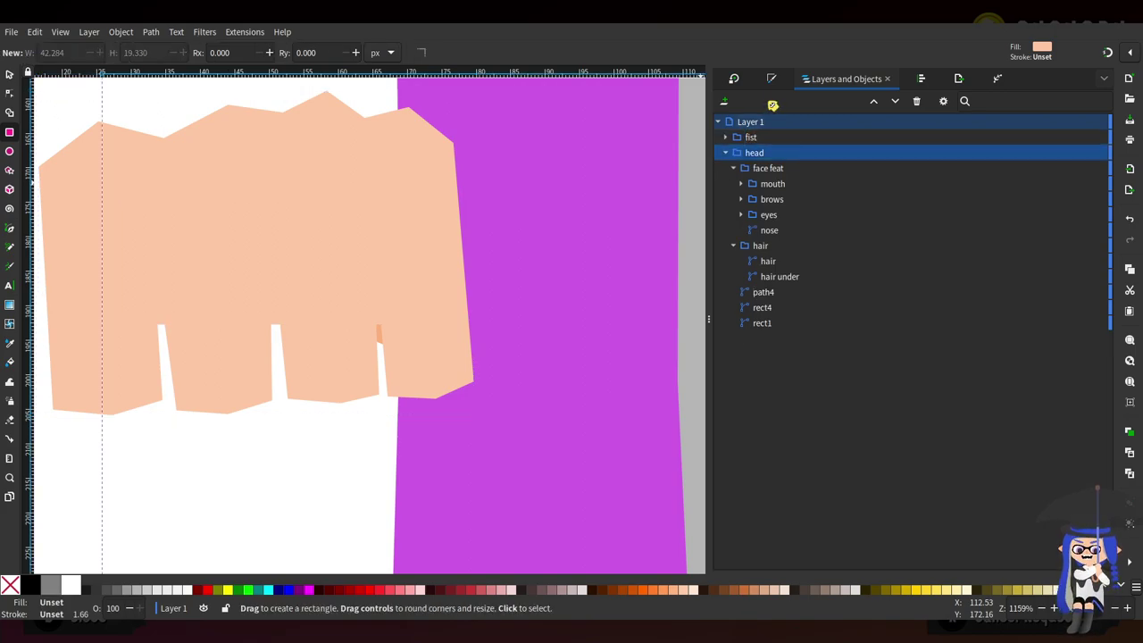
left_click(776, 155)
left_click(798, 167)
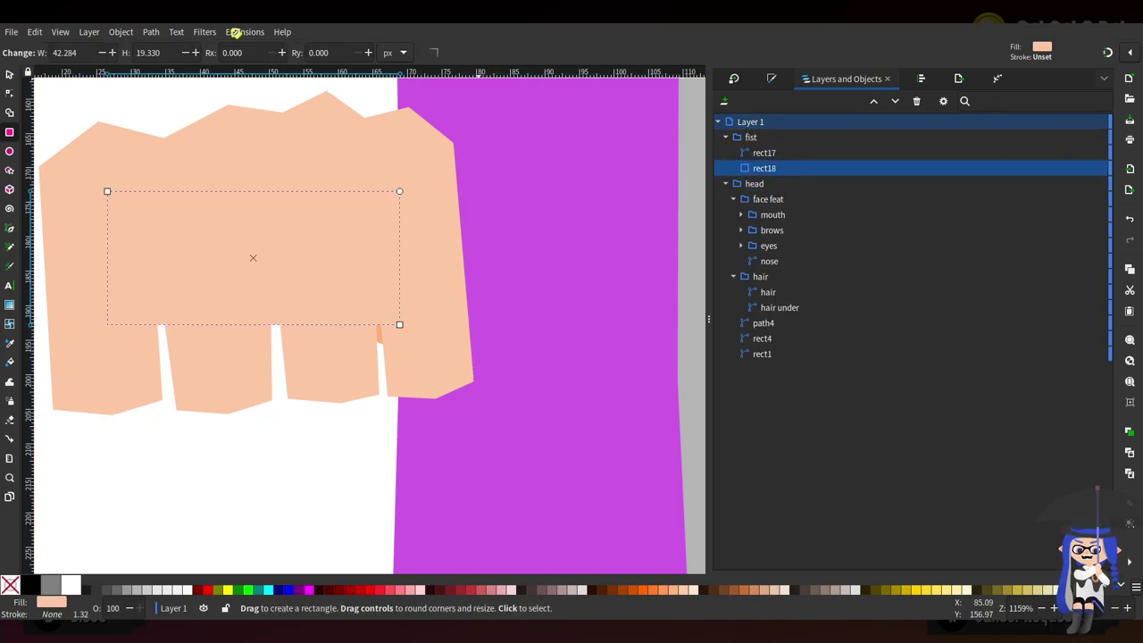
Convert the rectangle behind the fingers to a path and darken its fill to a lightness of 75
key("shift+ctrl+c")
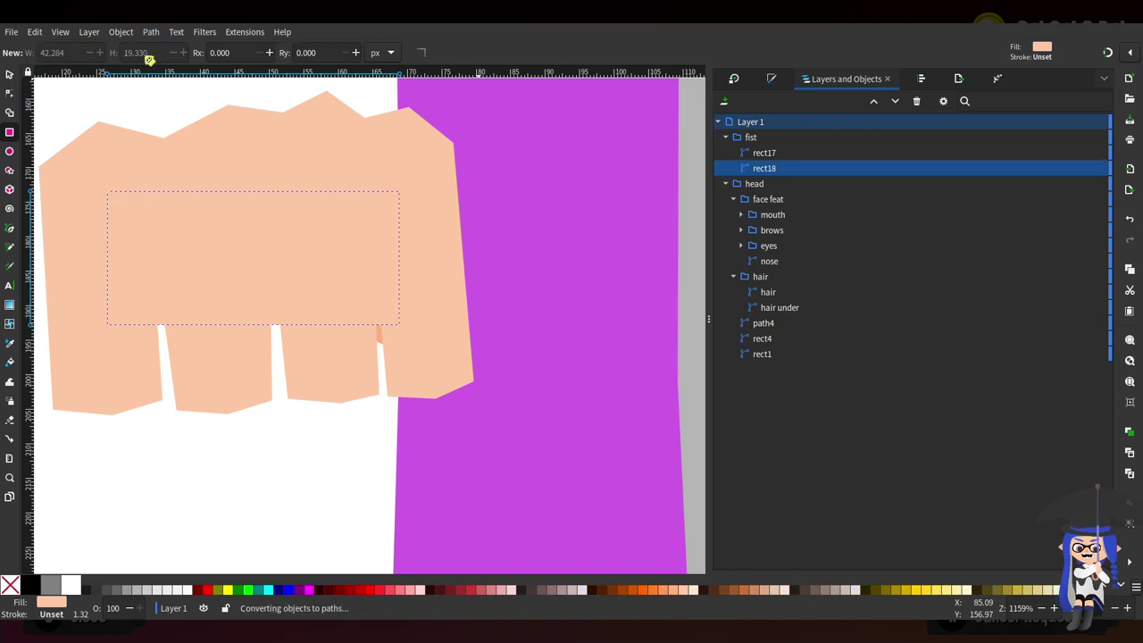
left_click(18, 92)
scroll(428, 238, "down", 6)
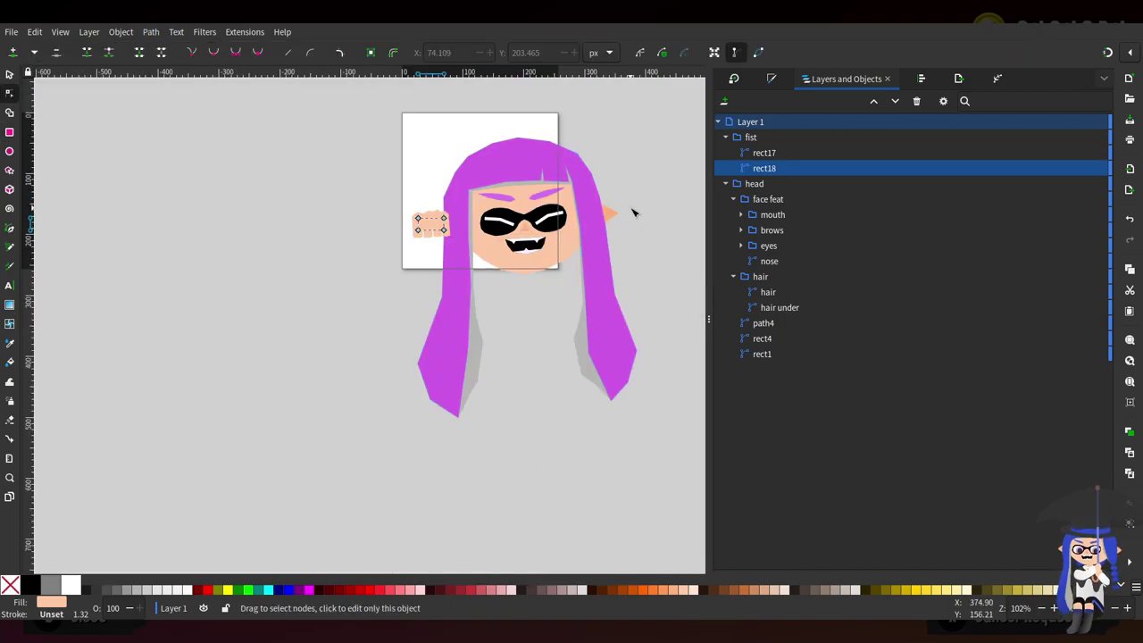
scroll(473, 176, "up", 2)
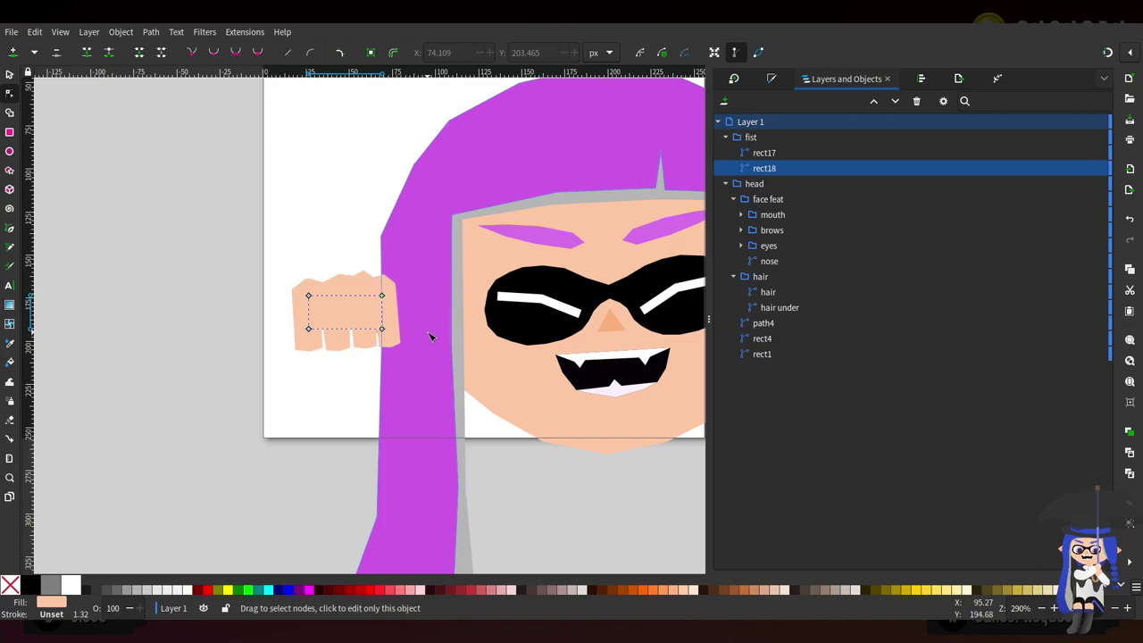
scroll(272, 321, "up", 2)
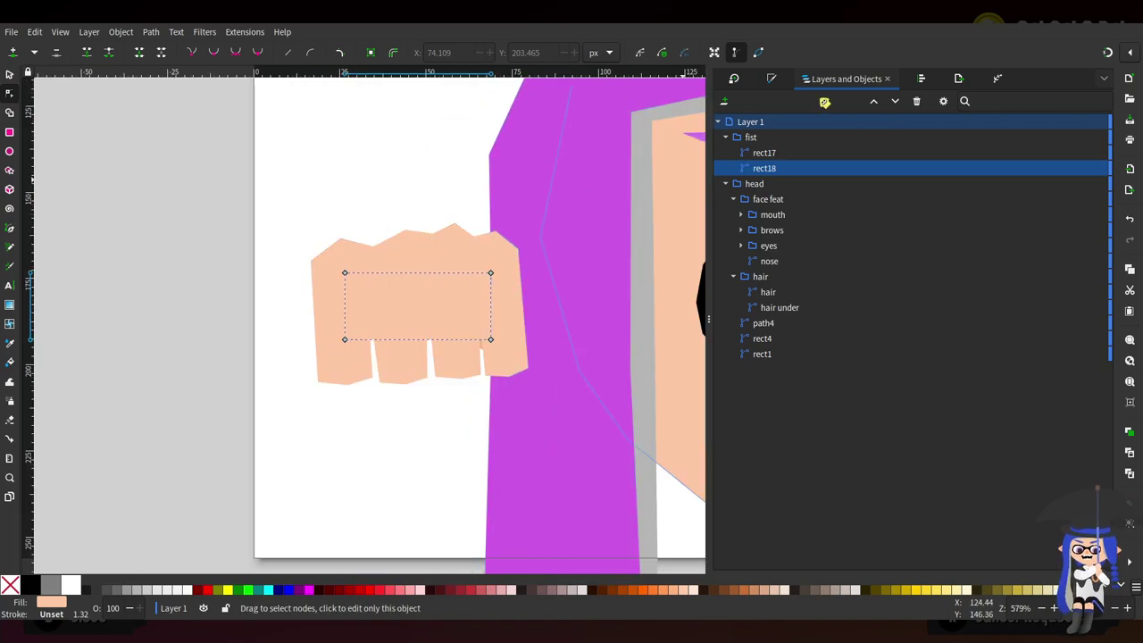
left_click(774, 80)
left_click(746, 100)
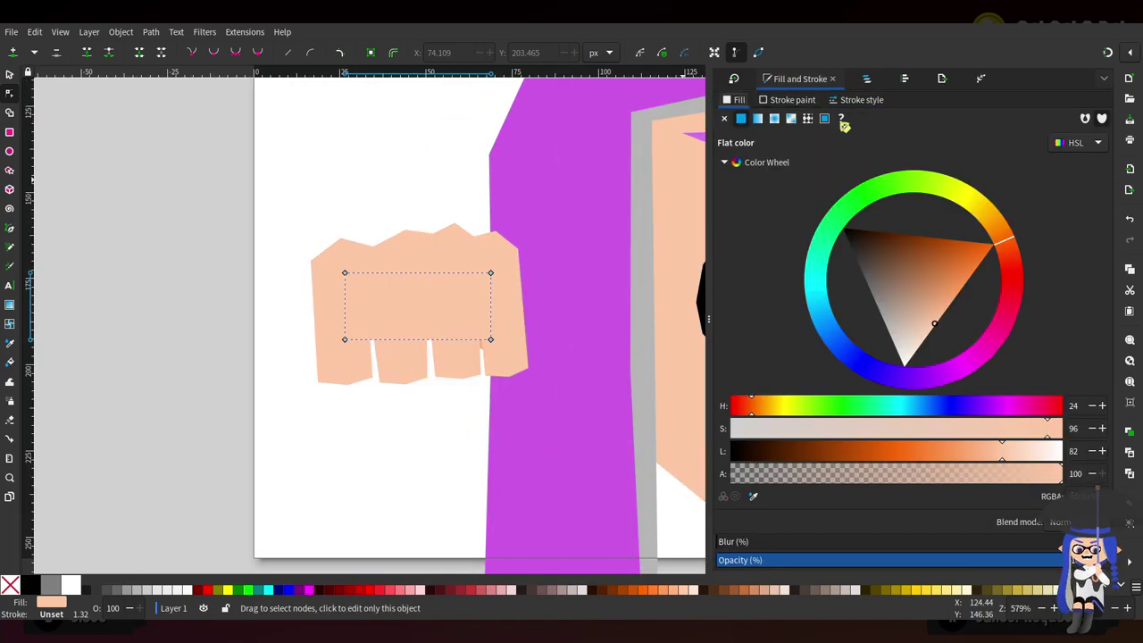
left_click_drag(1006, 459, 983, 457)
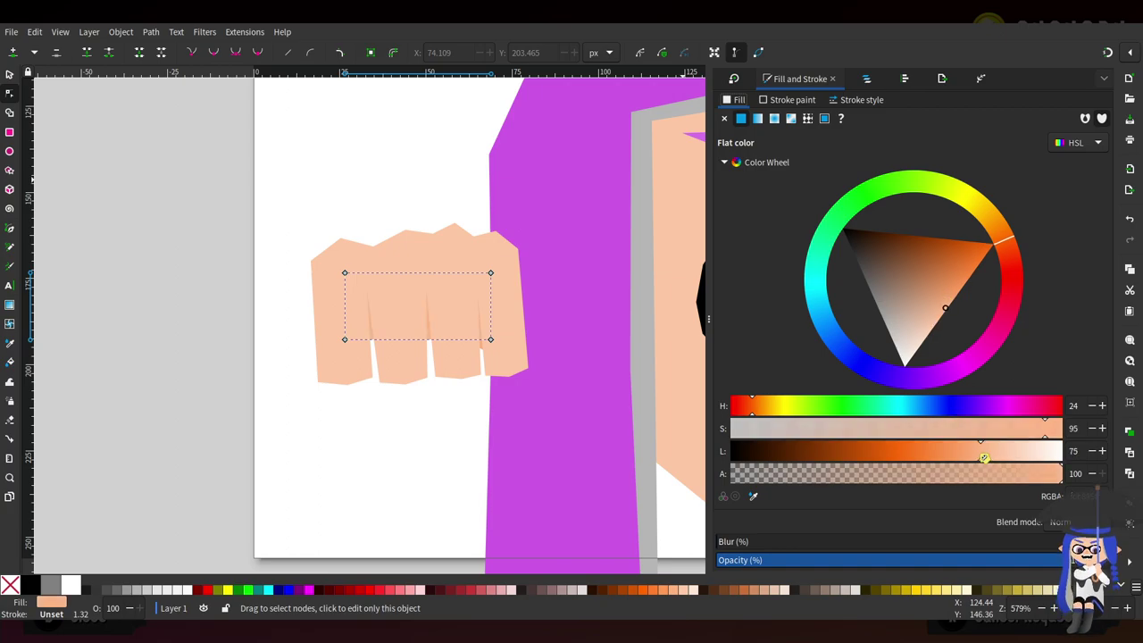
Move two nodes on the darker shape's lower edge onto the lower corners of the first finger gap
scroll(527, 395, "up", 2)
left_click_drag(181, 286, 240, 360)
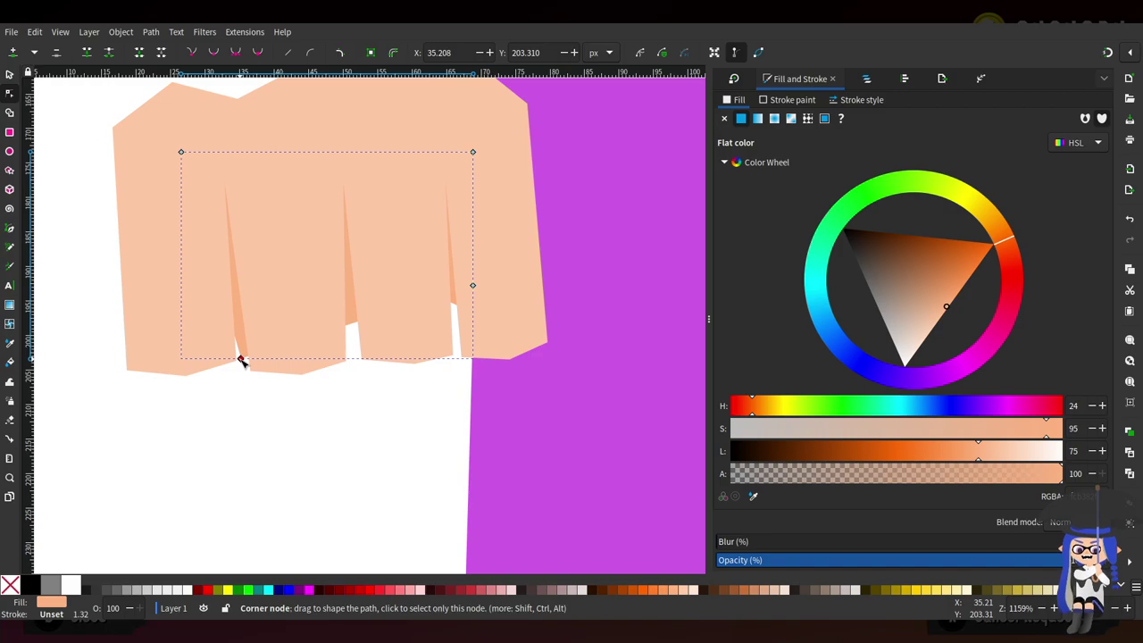
left_click_drag(354, 323, 255, 375)
left_click_drag(351, 324, 251, 371)
Select only the darker shape and place two of its nodes on the lower corners of the second finger gap
left_click_drag(350, 332, 342, 359)
left_click(458, 306, "shift")
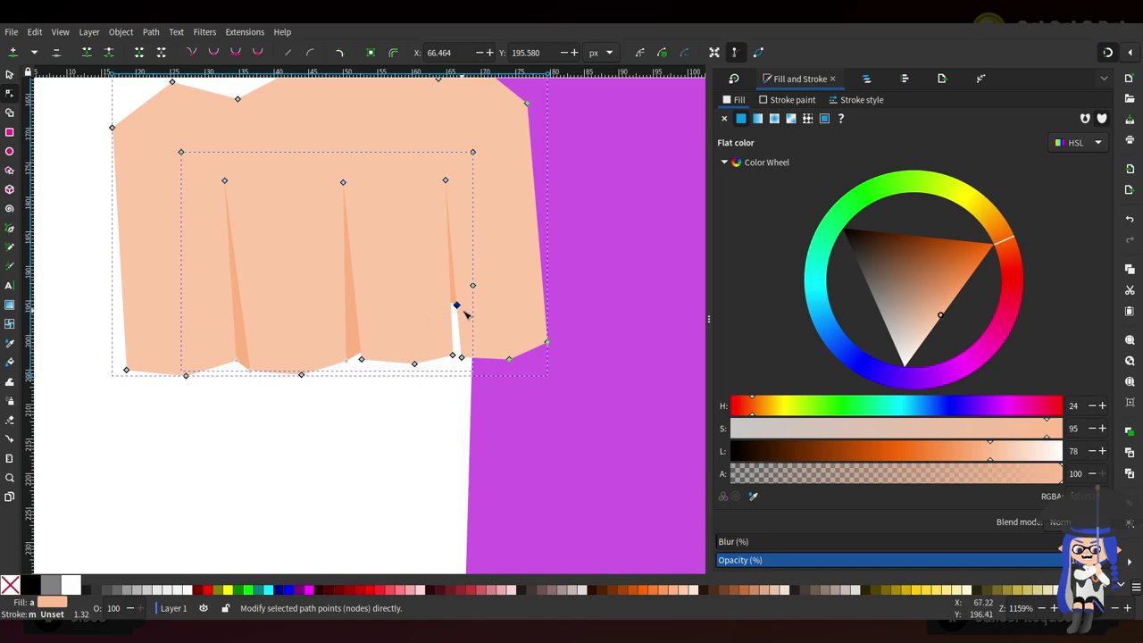
left_click(458, 306)
left_click(347, 359)
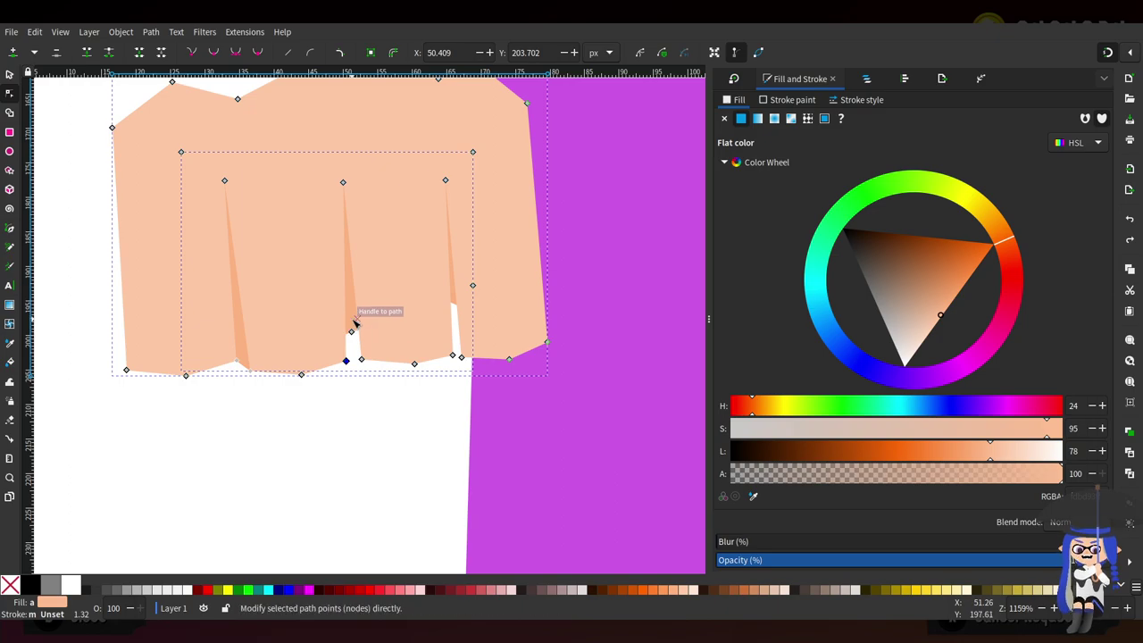
left_click(866, 79)
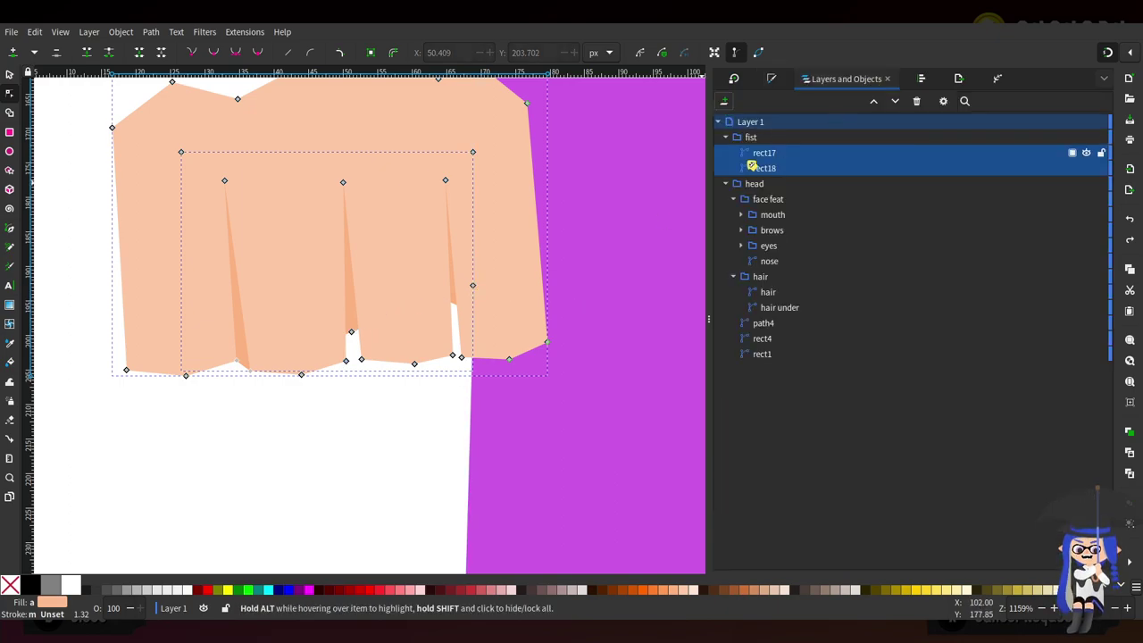
left_click(775, 170)
scroll(378, 327, "up", 2, "ctrl")
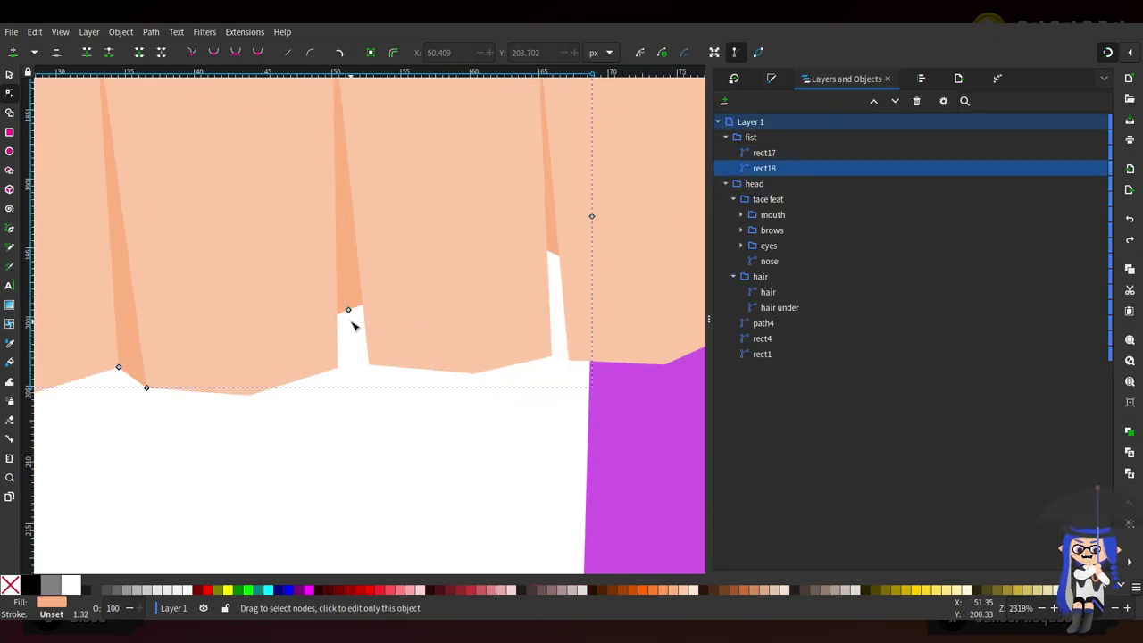
left_click_drag(348, 311, 339, 365)
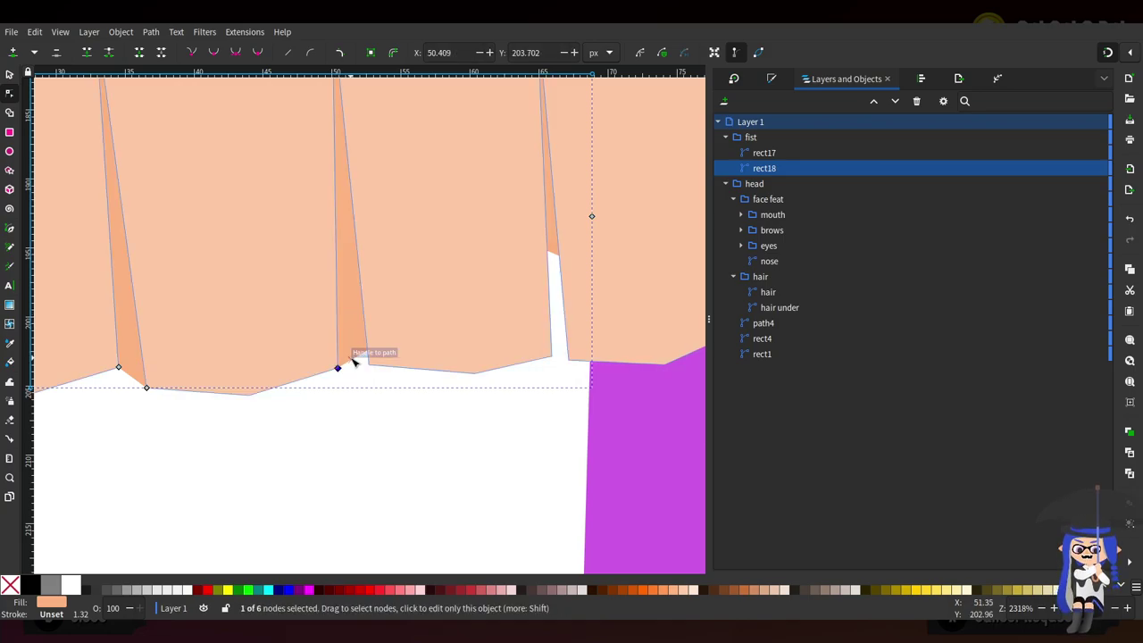
double_click(369, 364)
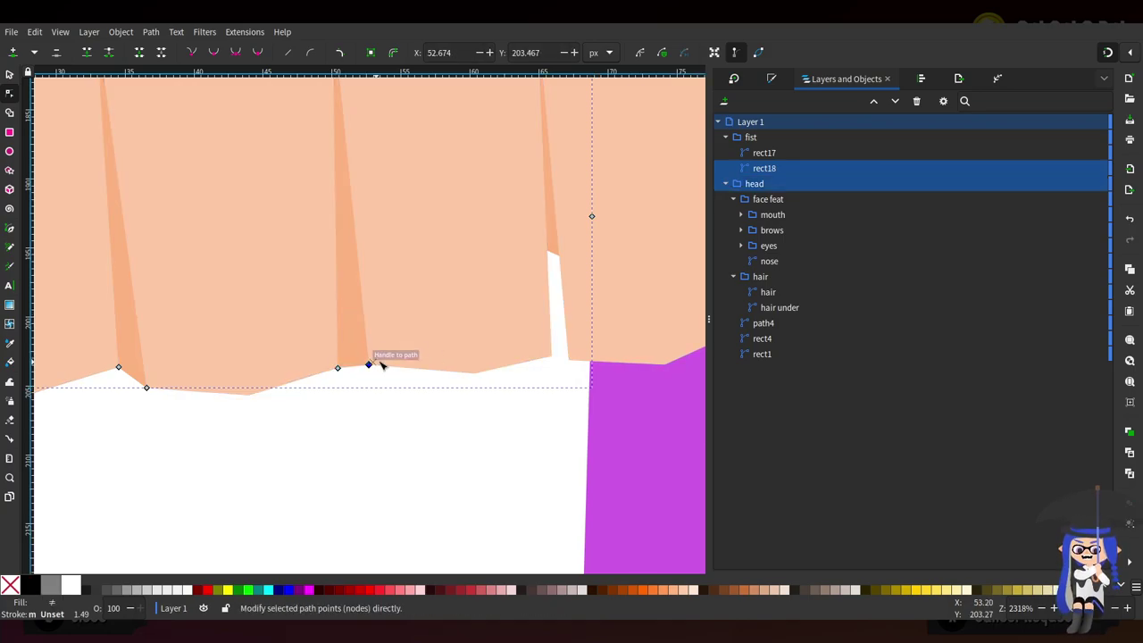
Hide the hand path and pull two nodes of the darker shape down below the third finger gap
left_click(557, 258, "shift")
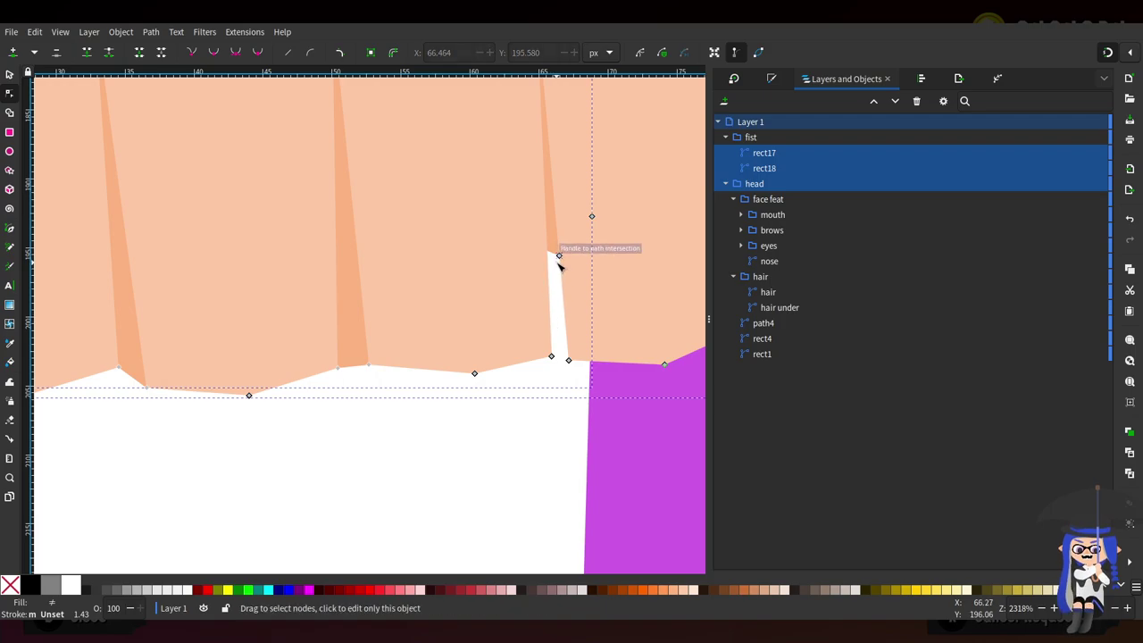
mouse_move(558, 258)
left_mouse_down()
mouse_move(556, 304)
mouse_move(595, 289)
mouse_move(558, 258)
left_mouse_up()
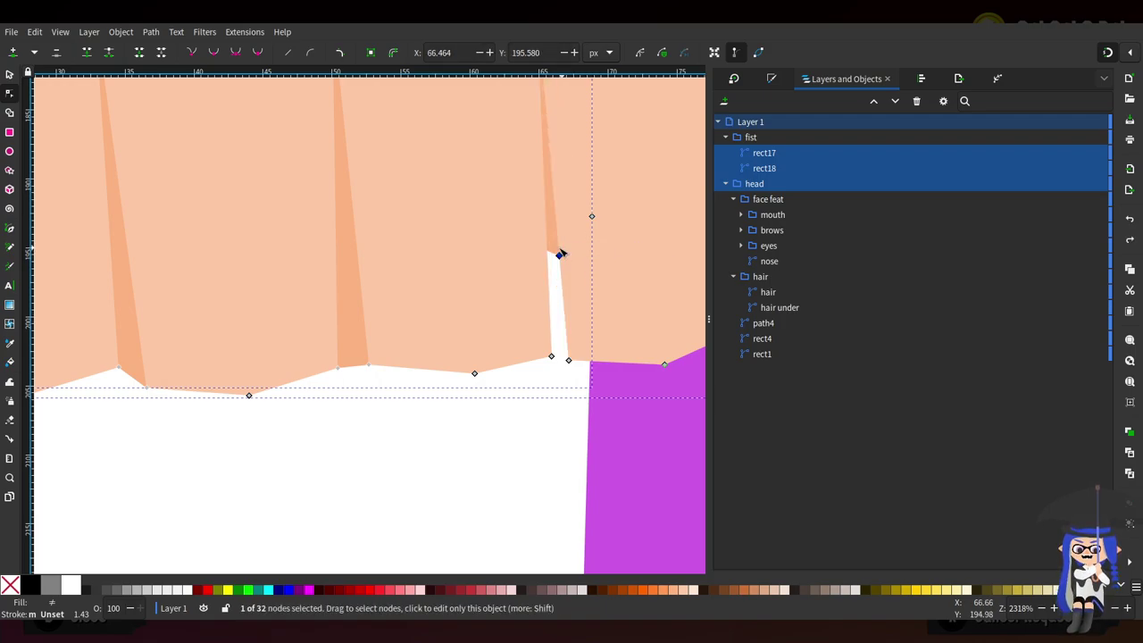
left_click(785, 168)
left_click(785, 169)
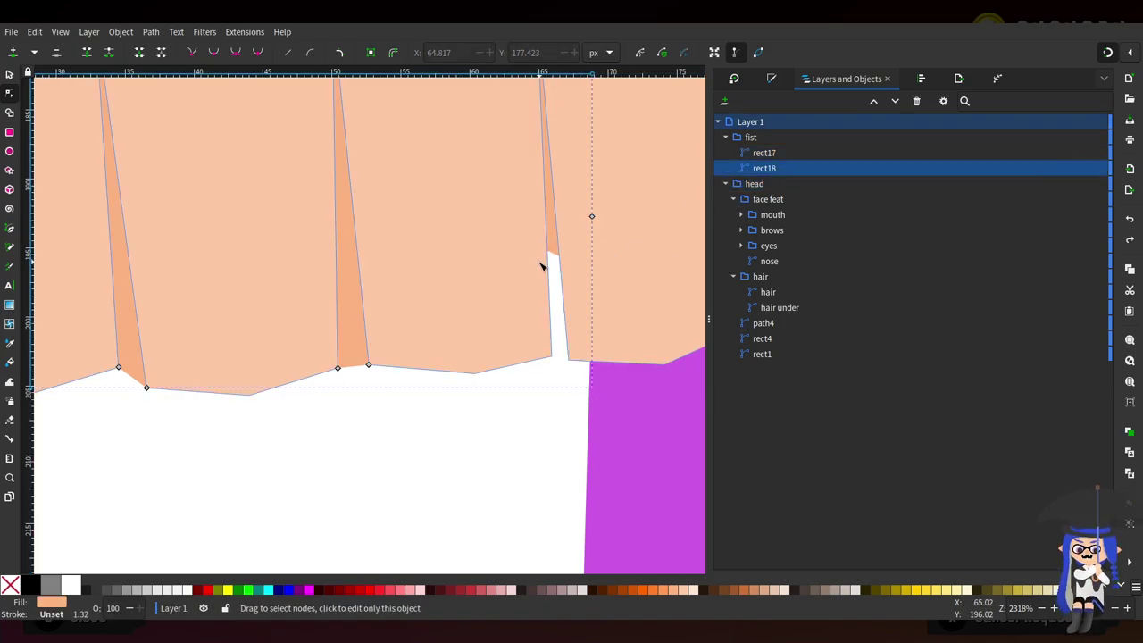
scroll(406, 246, "right", 8)
scroll(406, 246, "down", 6)
scroll(384, 241, "up", 6)
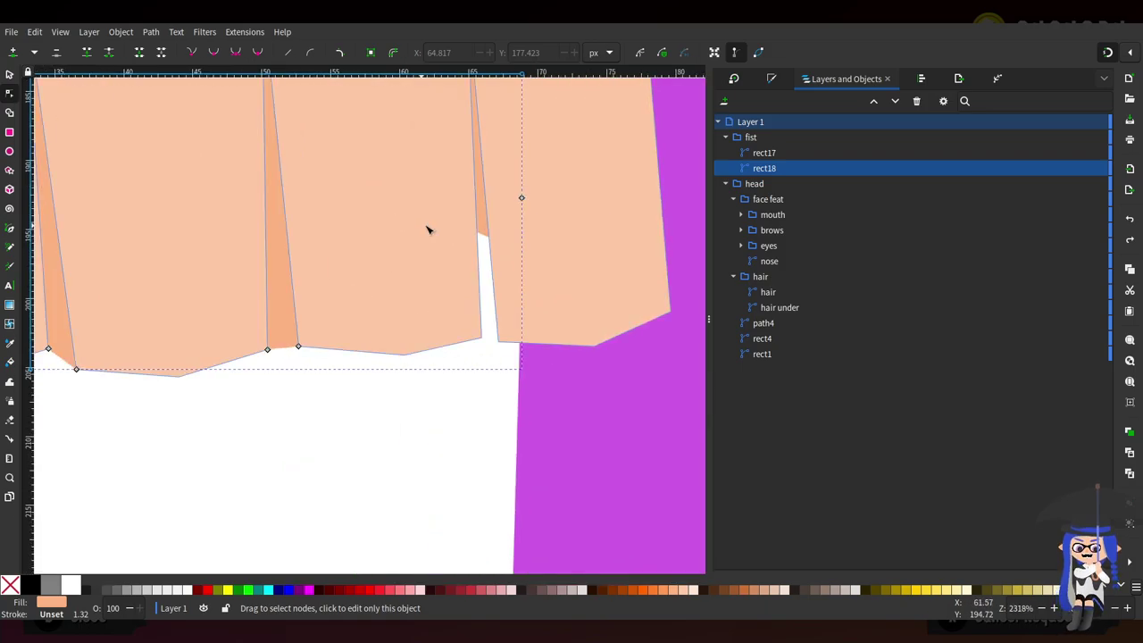
left_click(480, 237)
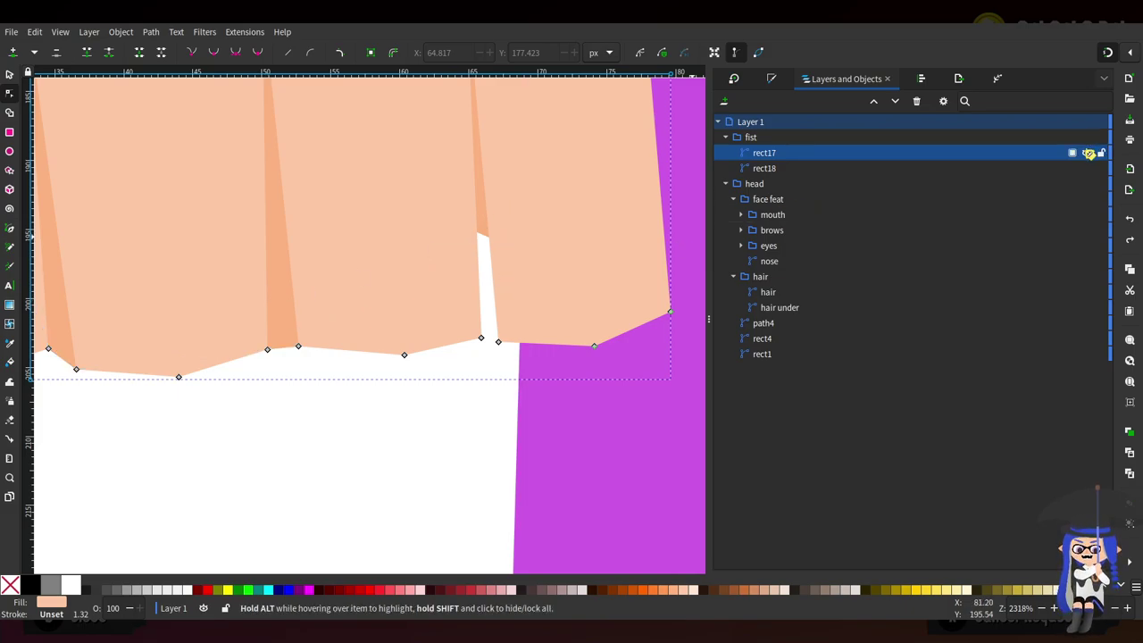
left_click(1088, 152)
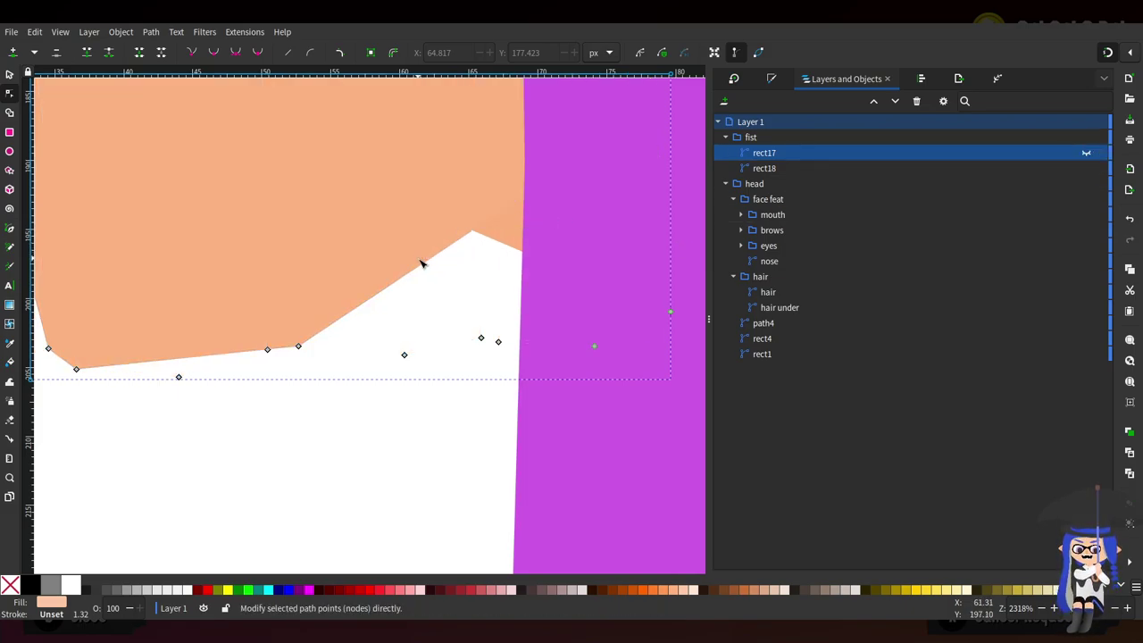
left_click_drag(425, 265, 444, 406)
double_click(479, 315)
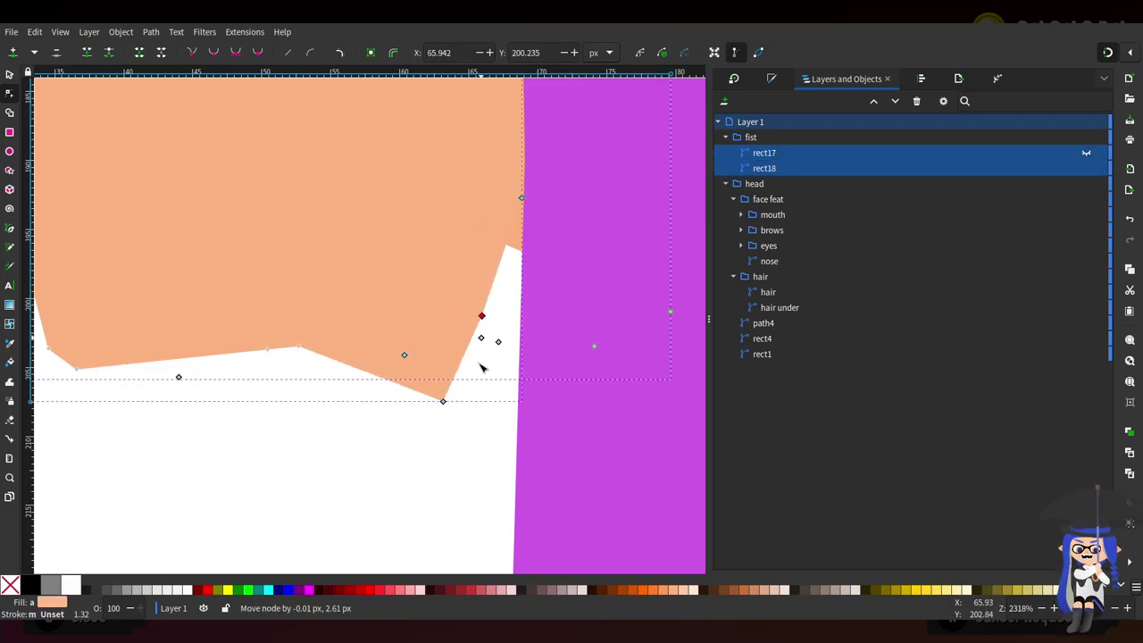
left_click_drag(479, 316, 479, 413)
Show the hand path again and move the two lowered nodes onto the third finger gap's lower corners
left_click(1089, 153)
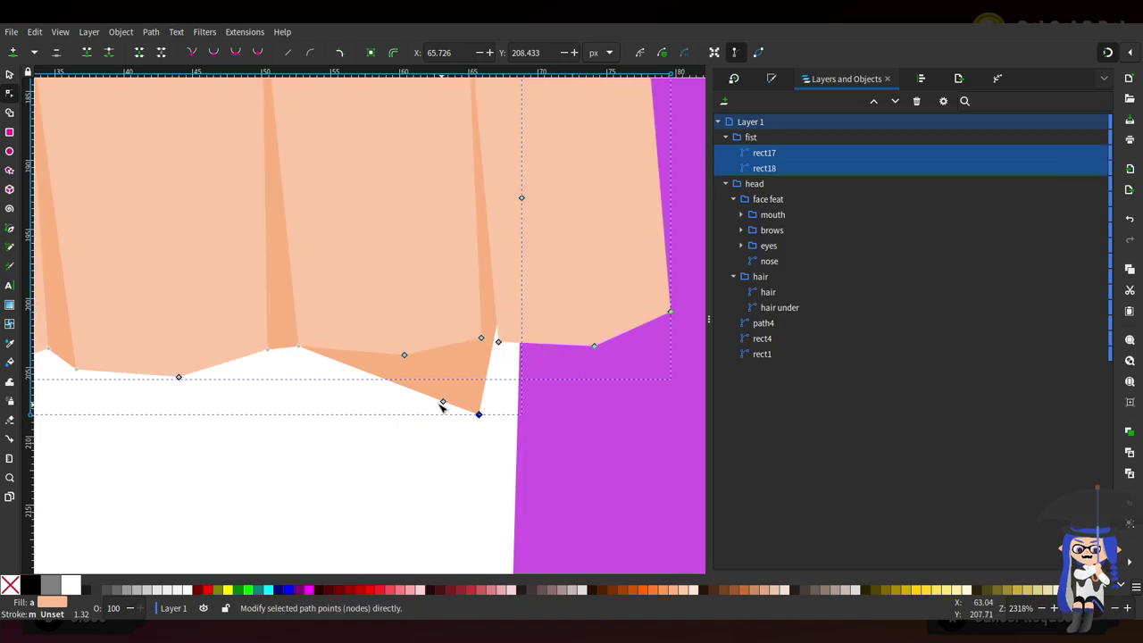
left_click_drag(445, 393, 480, 336)
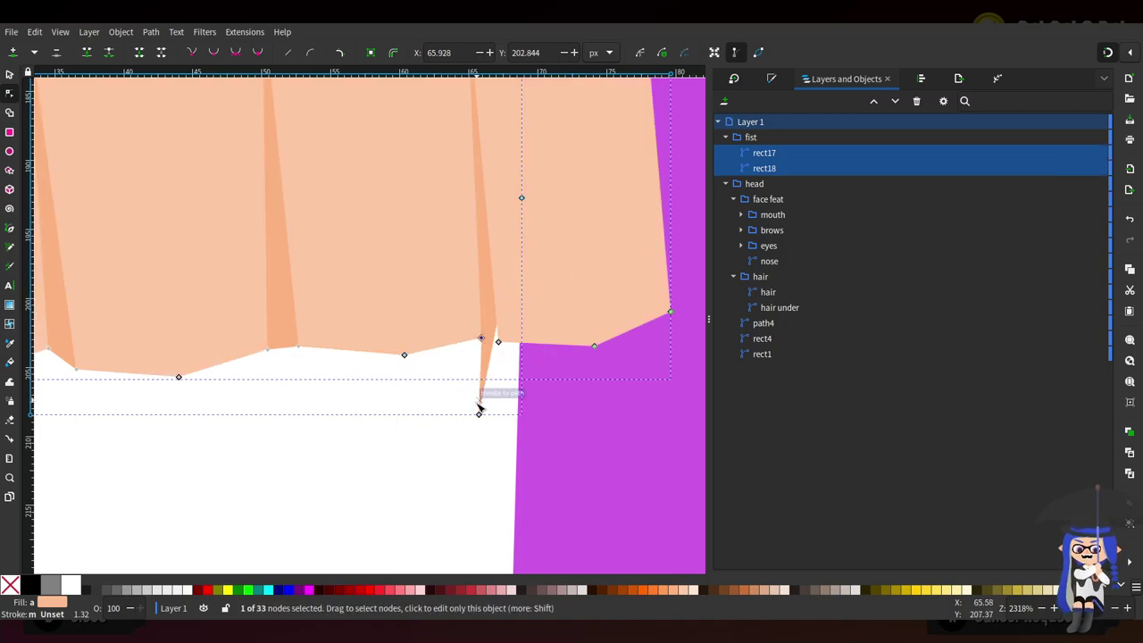
left_click_drag(478, 414, 500, 345)
scroll(604, 270, "down", 4)
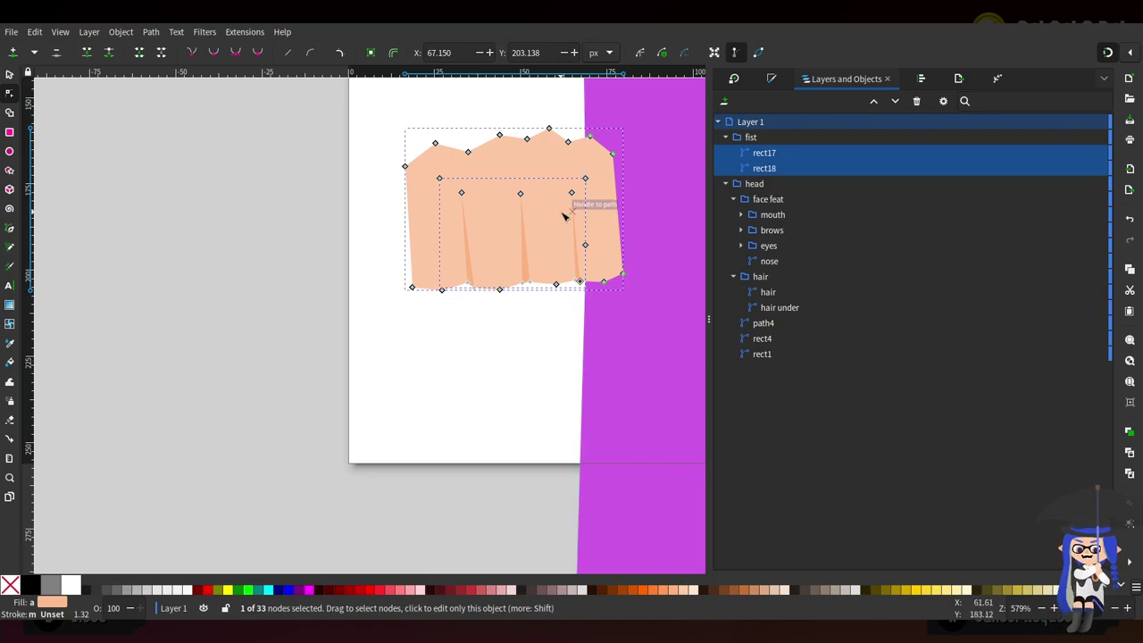
scroll(562, 216, "right", 9)
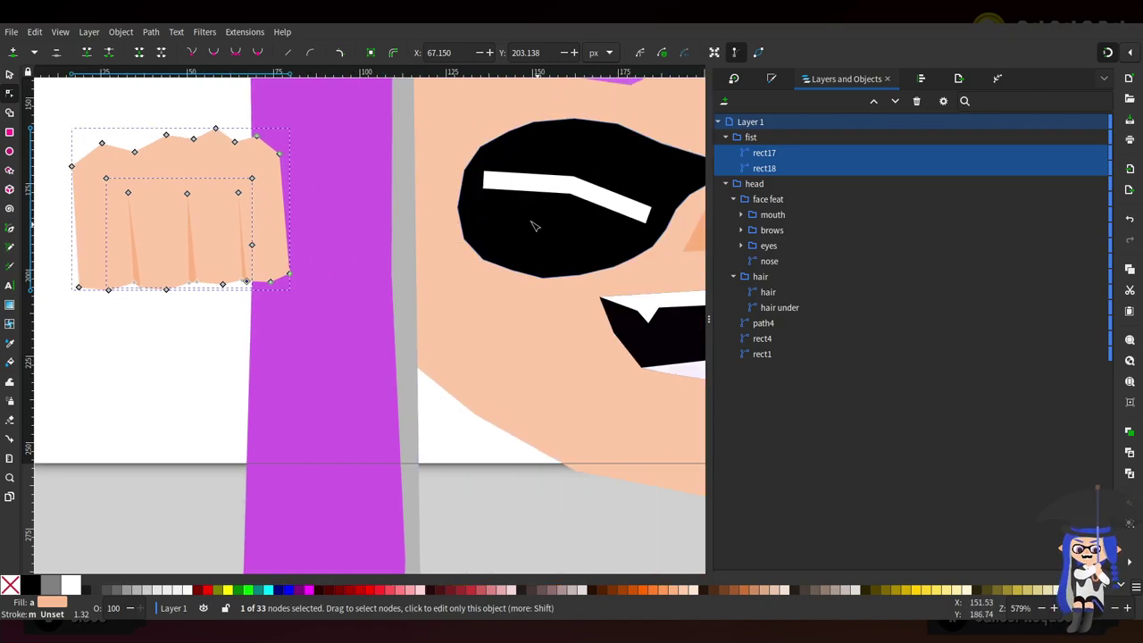
scroll(390, 218, "up", 5)
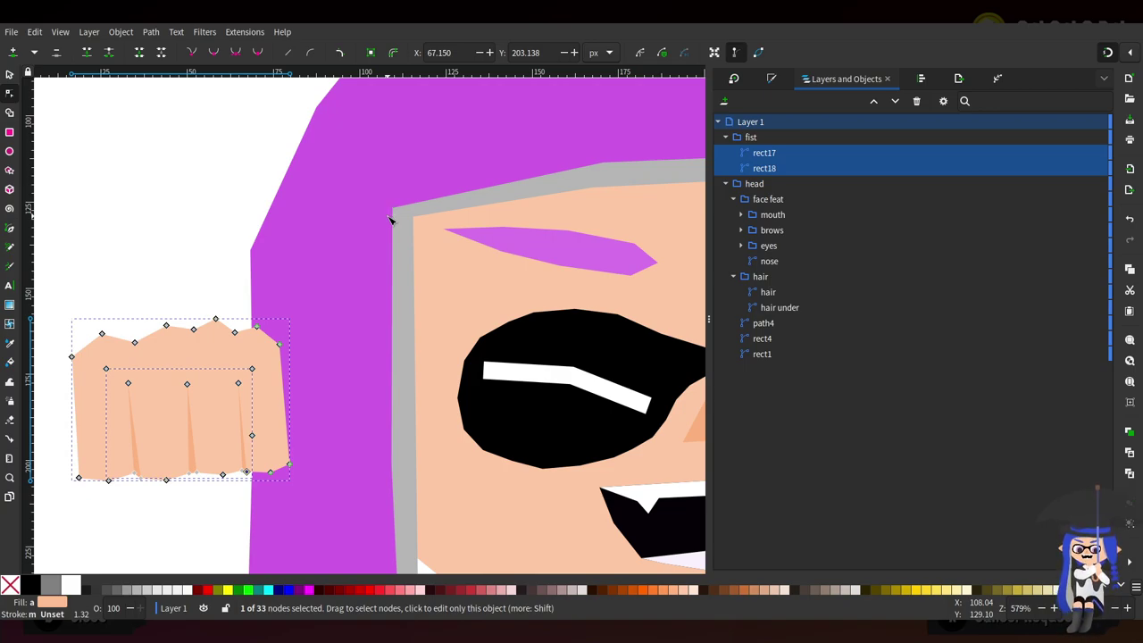
scroll(294, 469, "up", 2, "ctrl")
scroll(378, 408, "left", 1)
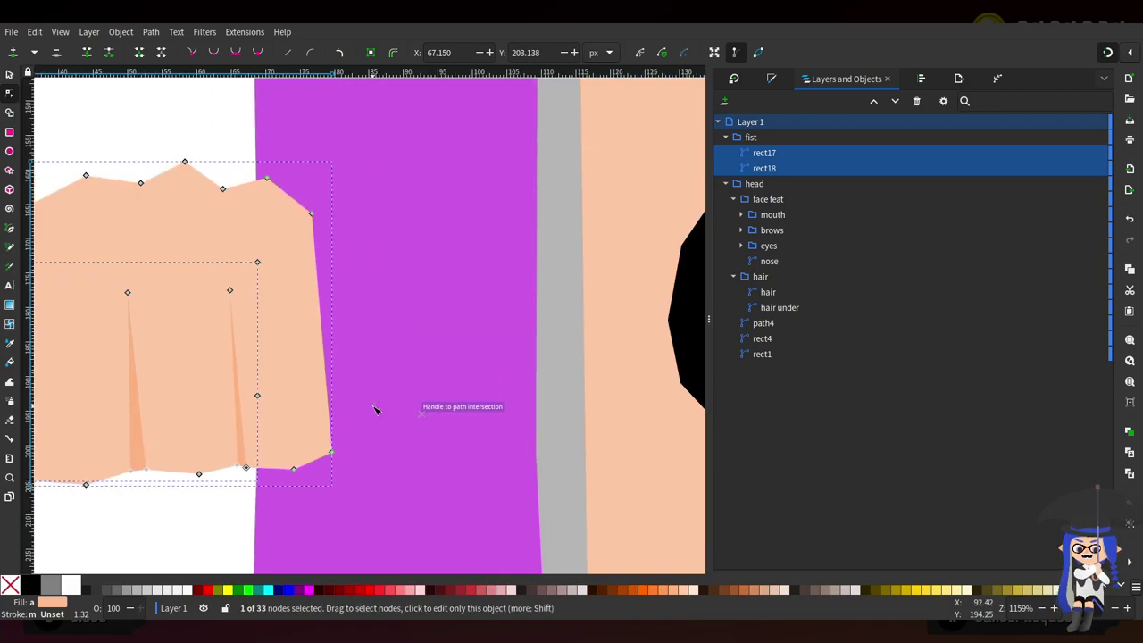
scroll(373, 410, "right", 2)
scroll(369, 412, "down", 2, "ctrl")
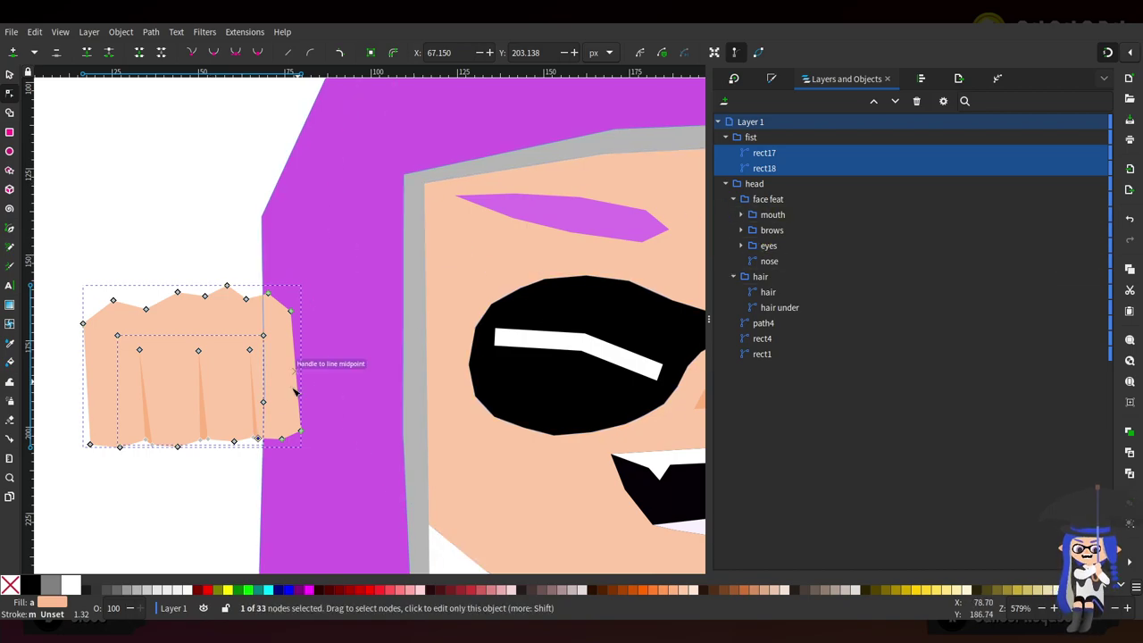
Pull the darker shape's right edge out beyond the hand and extend a point beneath the third finger to start the thumb
left_click(779, 168)
scroll(386, 401, "up", 2, "ctrl")
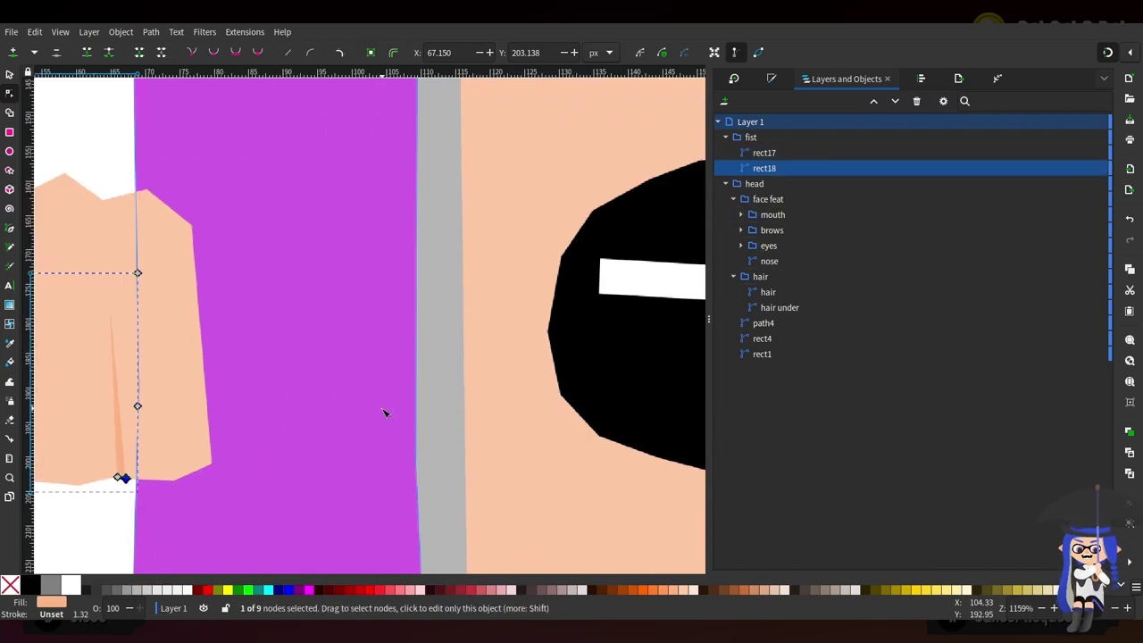
scroll(242, 401, "left", 5)
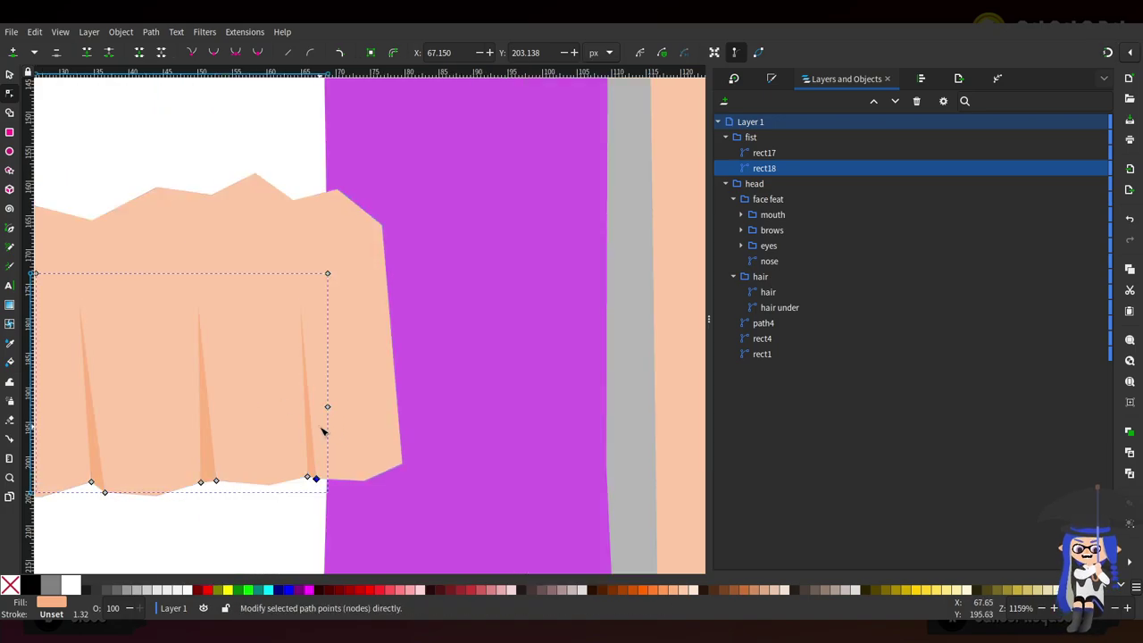
left_click_drag(324, 430, 470, 415)
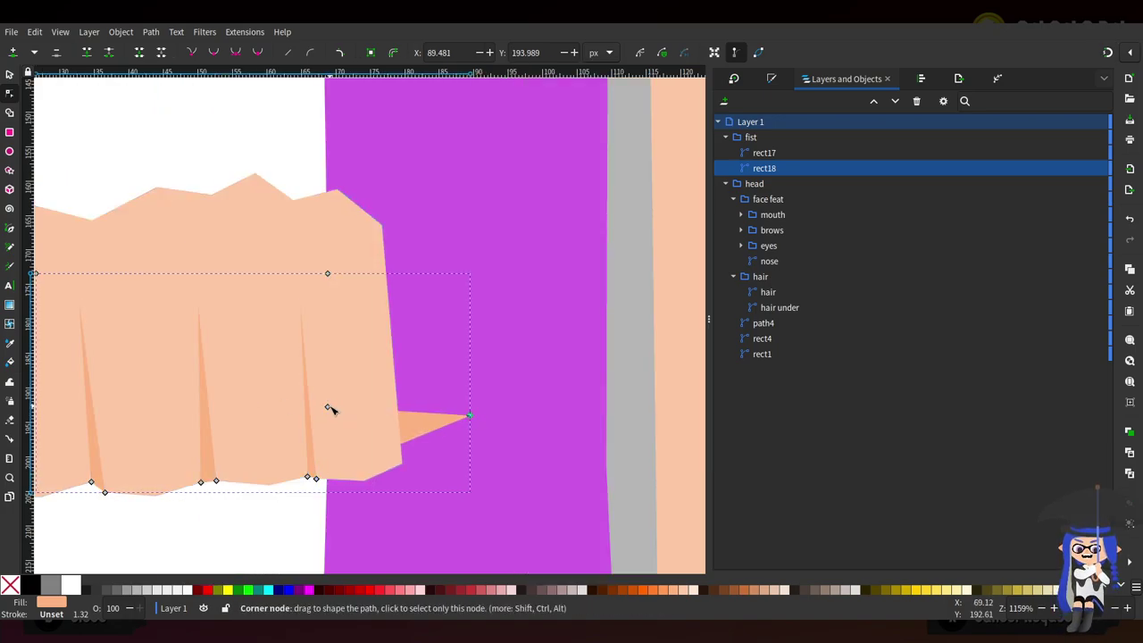
left_click_drag(328, 409, 386, 315)
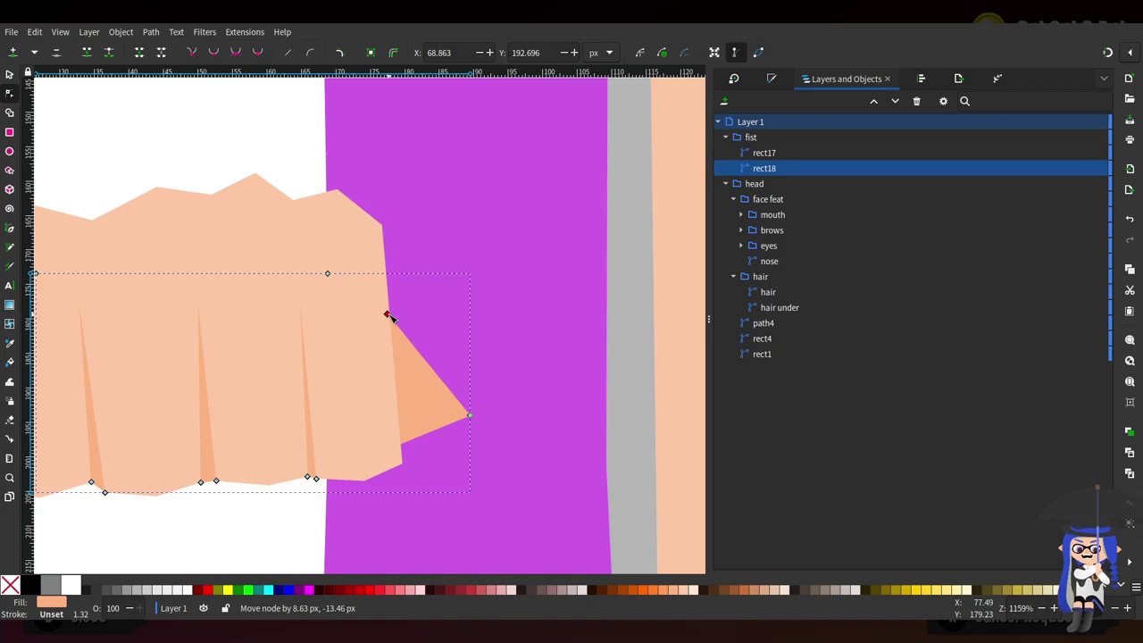
left_click_drag(470, 417, 280, 492)
double_click(413, 465)
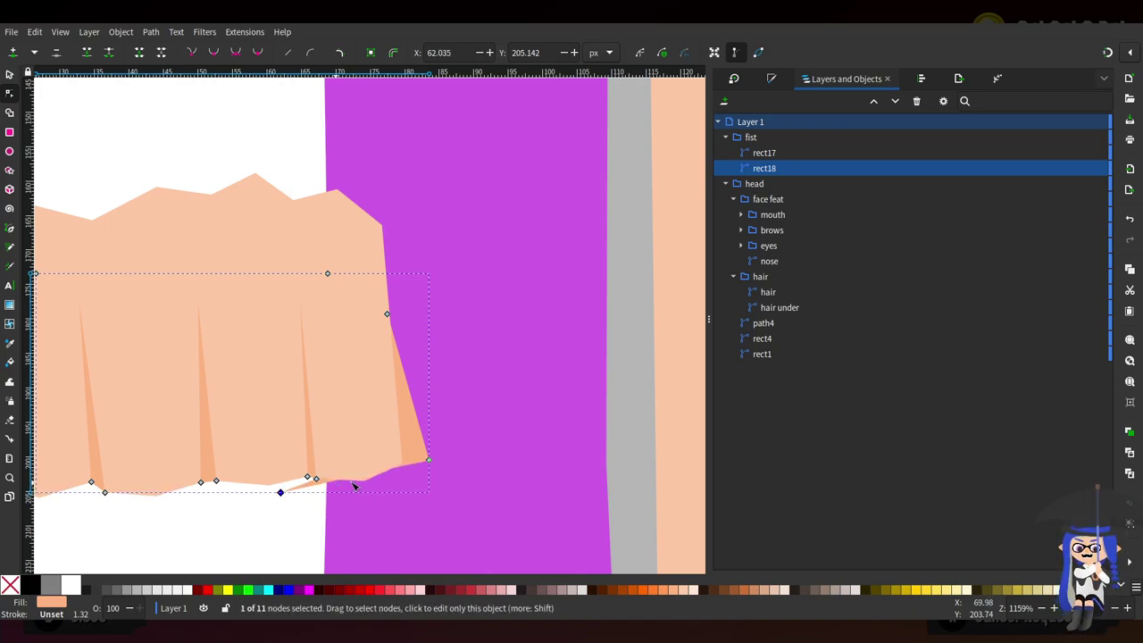
Add nodes along the thumb's lower edge and pull them down to thicken the thumb beneath the fingers
double_click(413, 478)
left_click_drag(413, 478, 294, 527)
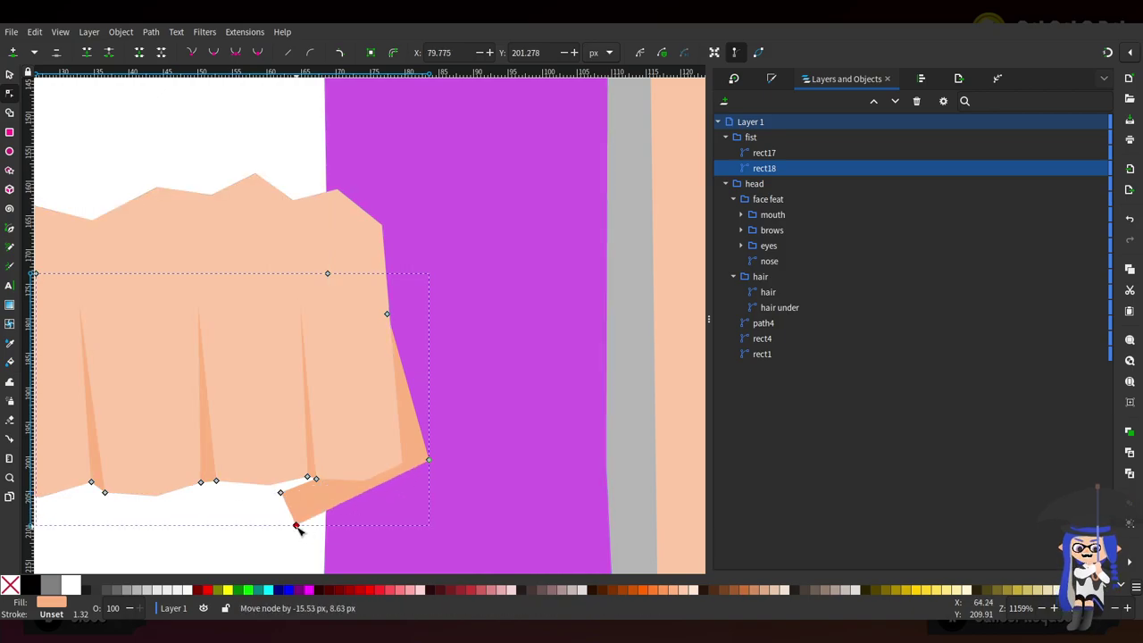
left_click(429, 461)
scroll(482, 416, "down", 4)
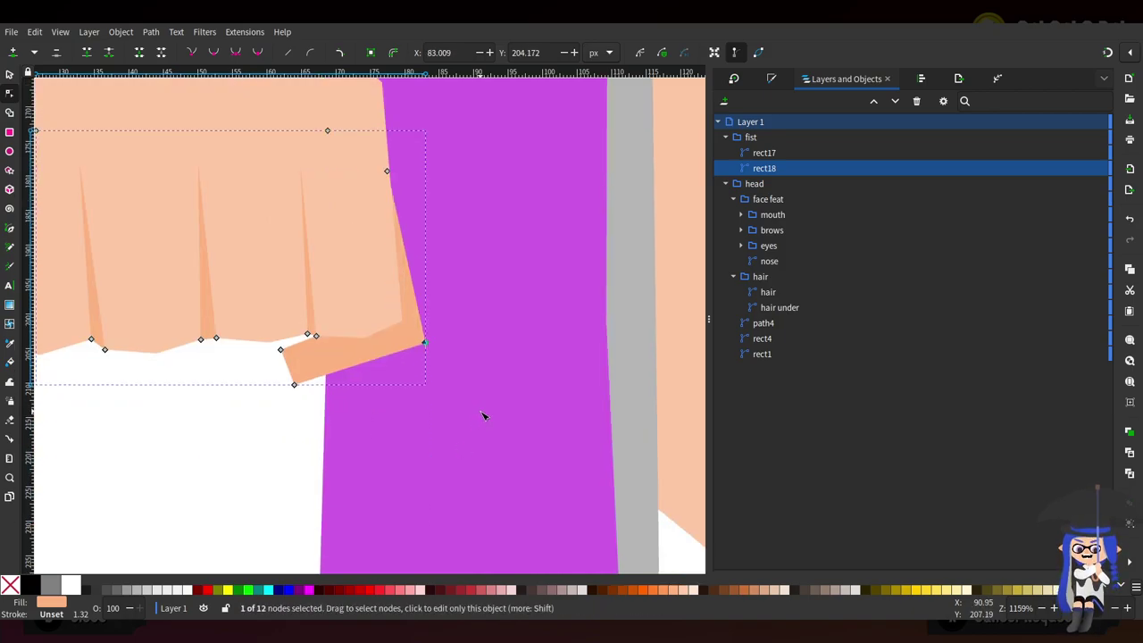
scroll(424, 457, "up", 2, "ctrl")
double_click(382, 251)
left_click_drag(382, 251, 375, 323)
Push the thumb's outer corner outward, tuck its inner node behind the fingers, and extend its tip with an added node
scroll(515, 301, "down", 6, "ctrl")
scroll(514, 305, "up", 2, "ctrl")
scroll(512, 308, "up", 2, "ctrl")
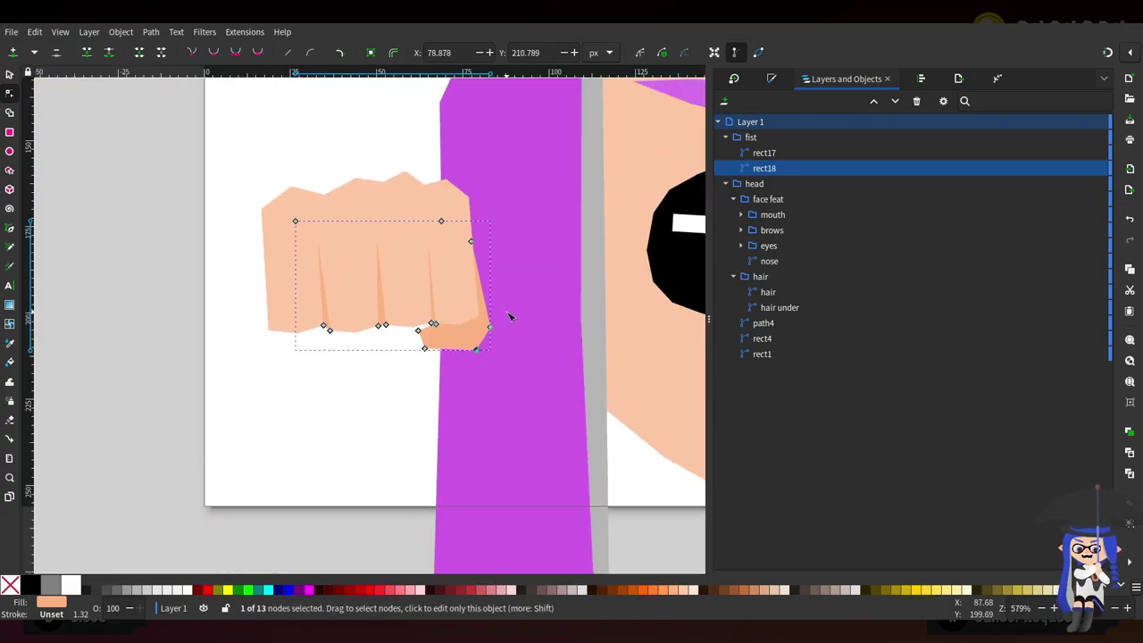
left_click_drag(485, 312, 501, 292)
left_click_drag(341, 319, 325, 294)
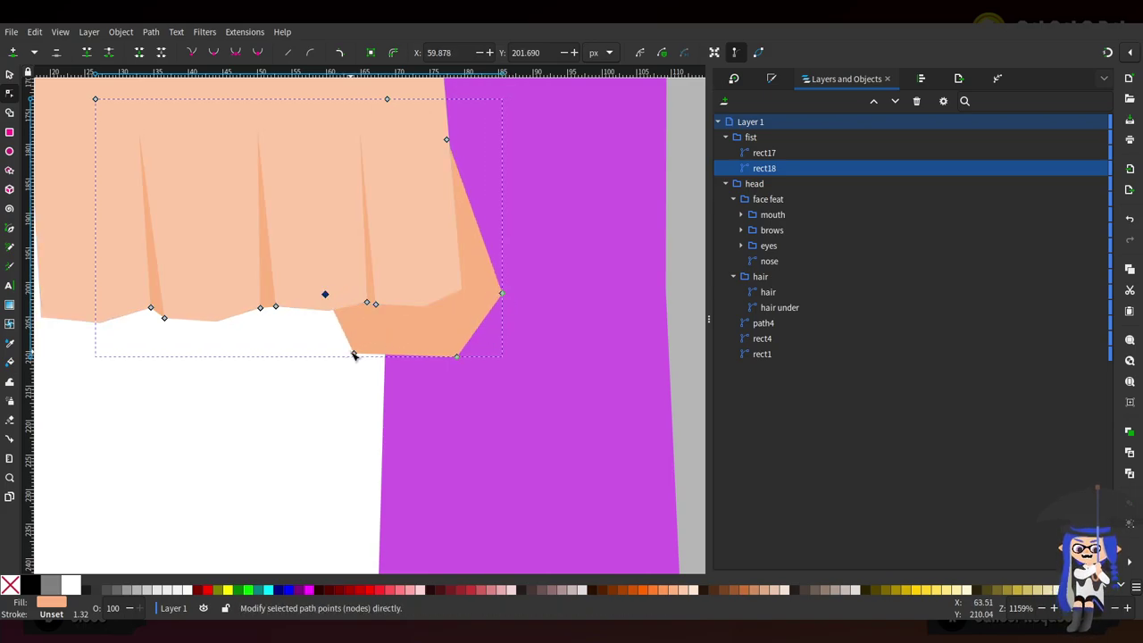
left_click_drag(356, 357, 316, 330)
double_click(328, 330)
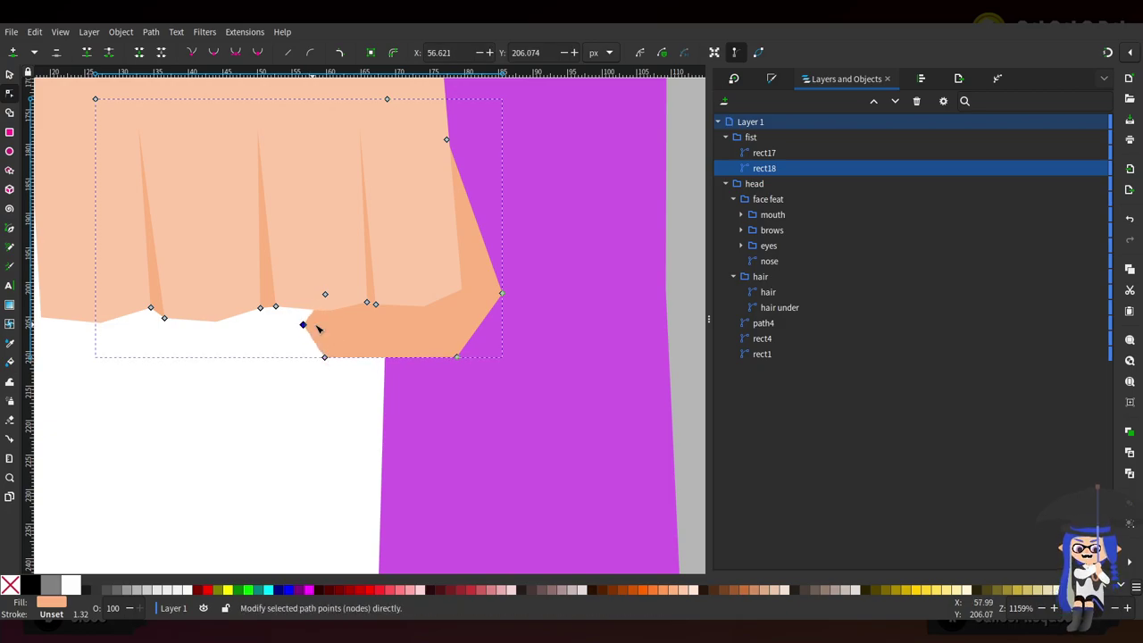
scroll(544, 364, "down", 3)
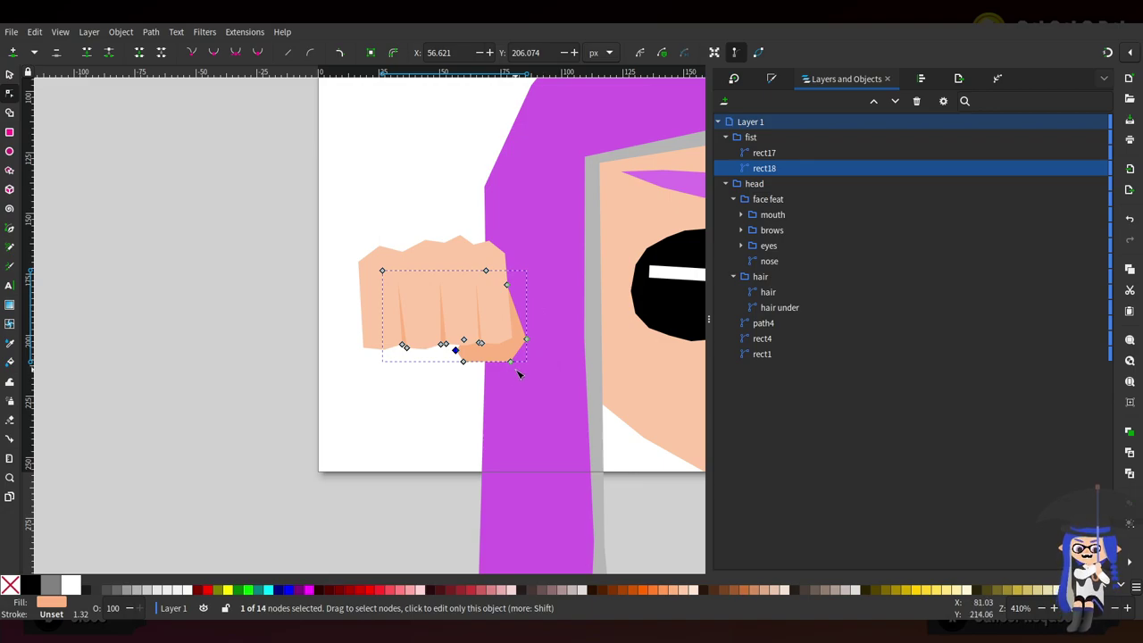
scroll(491, 373, "up", 3)
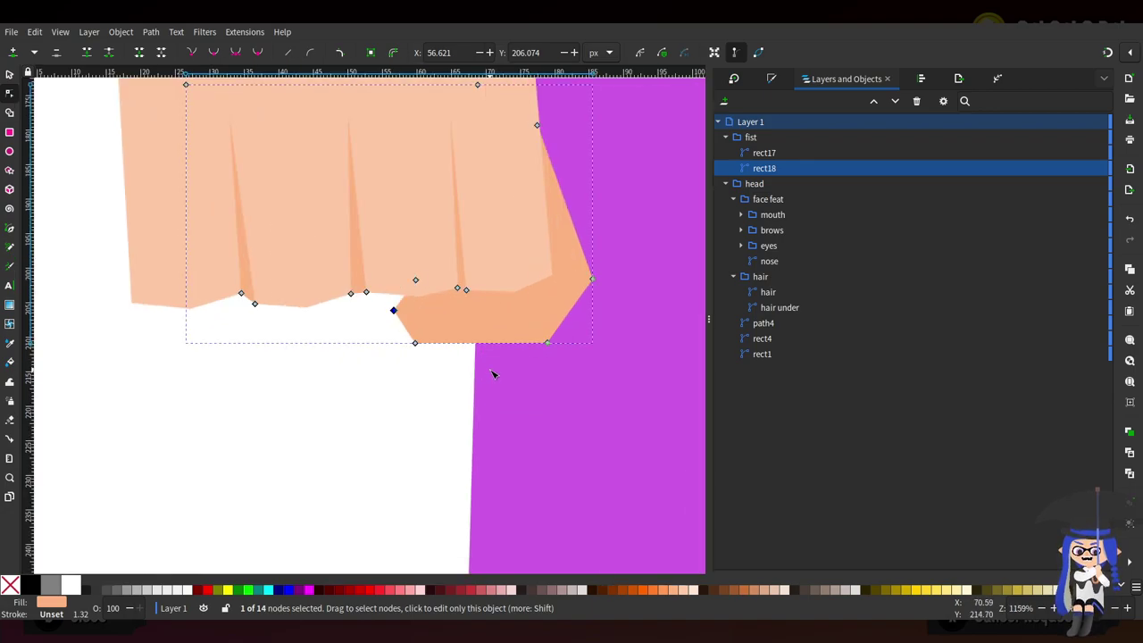
left_click(415, 280)
Raise the left jaw edge of the face shape and move its five chin nodes up about 6 px
scroll(621, 285, "down", 4)
scroll(623, 283, "right", 8)
scroll(591, 268, "down", 2)
scroll(528, 283, "up", 2)
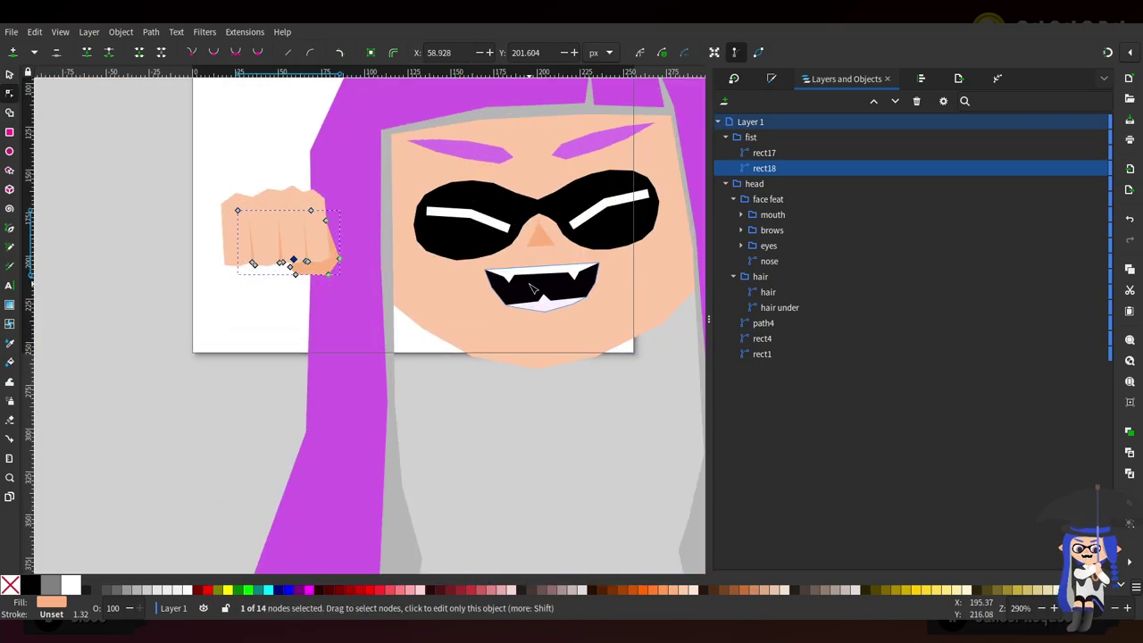
left_click(402, 308)
left_click_drag(382, 293, 379, 271)
scroll(379, 273, "right", 2)
left_click_drag(357, 387, 614, 311)
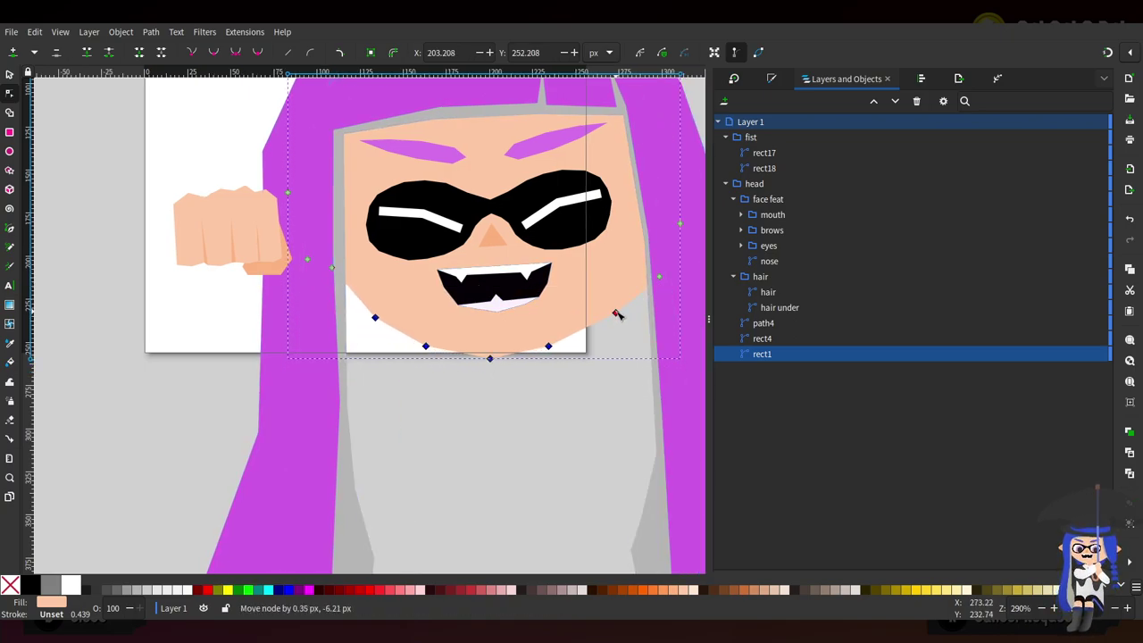
Move the face shape's right jaw node inward and up, and nudge its lower right chin node outward
left_click_drag(662, 277, 656, 255)
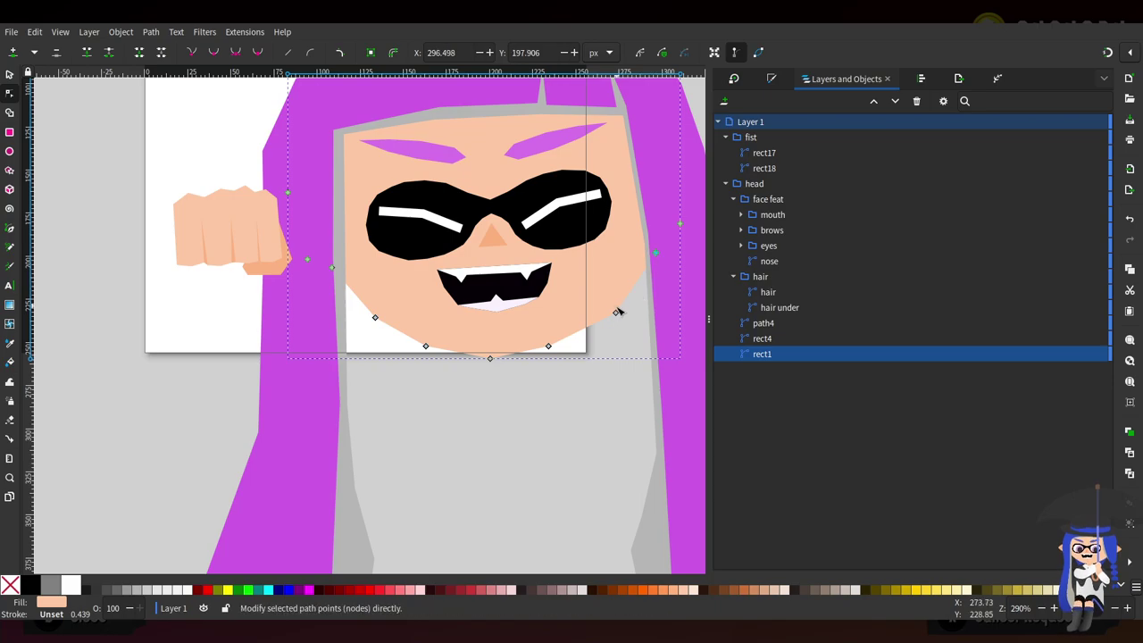
scroll(565, 366, "up", 1)
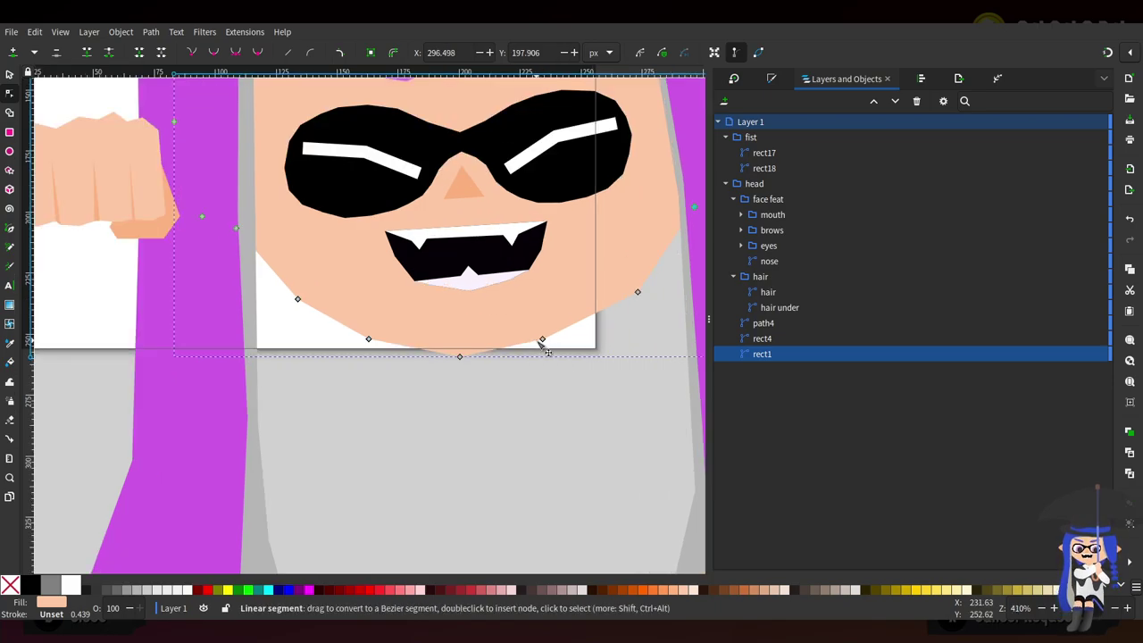
left_click_drag(542, 340, 547, 341)
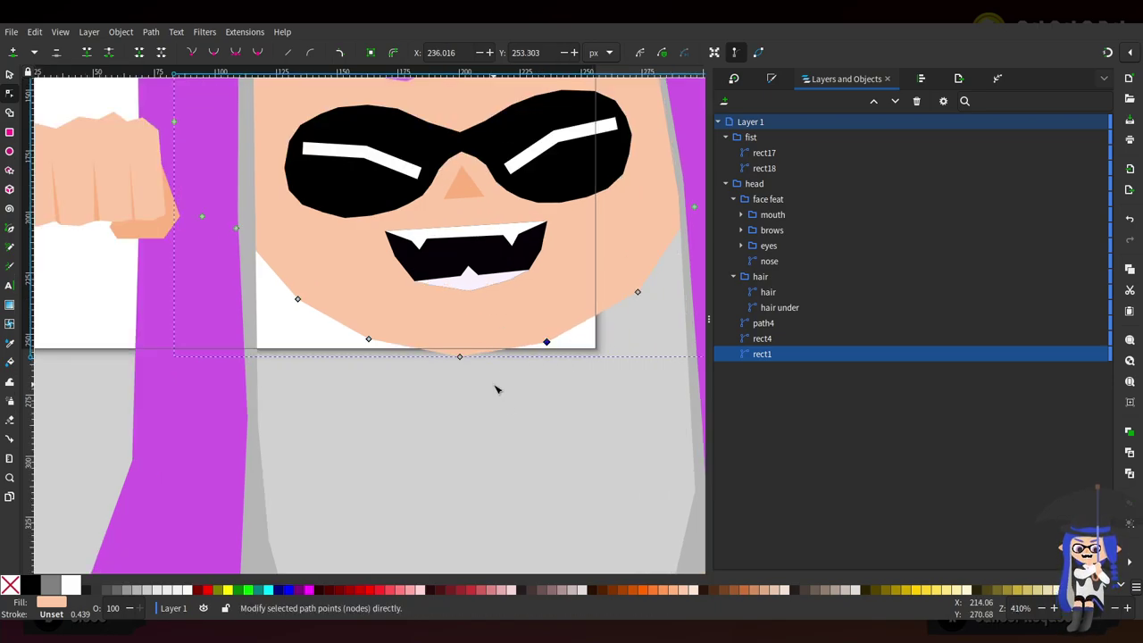
scroll(536, 441, "down", 3)
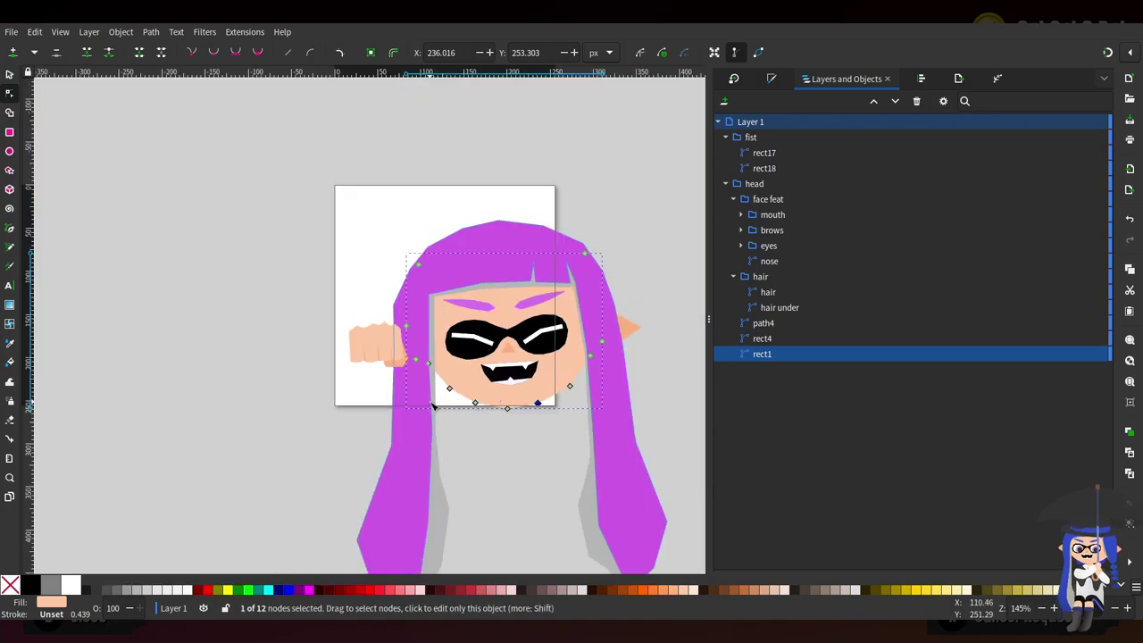
Enlarge the fist group proportionally to about 145% and move it down and right, over the left hair strand
left_click(9, 74)
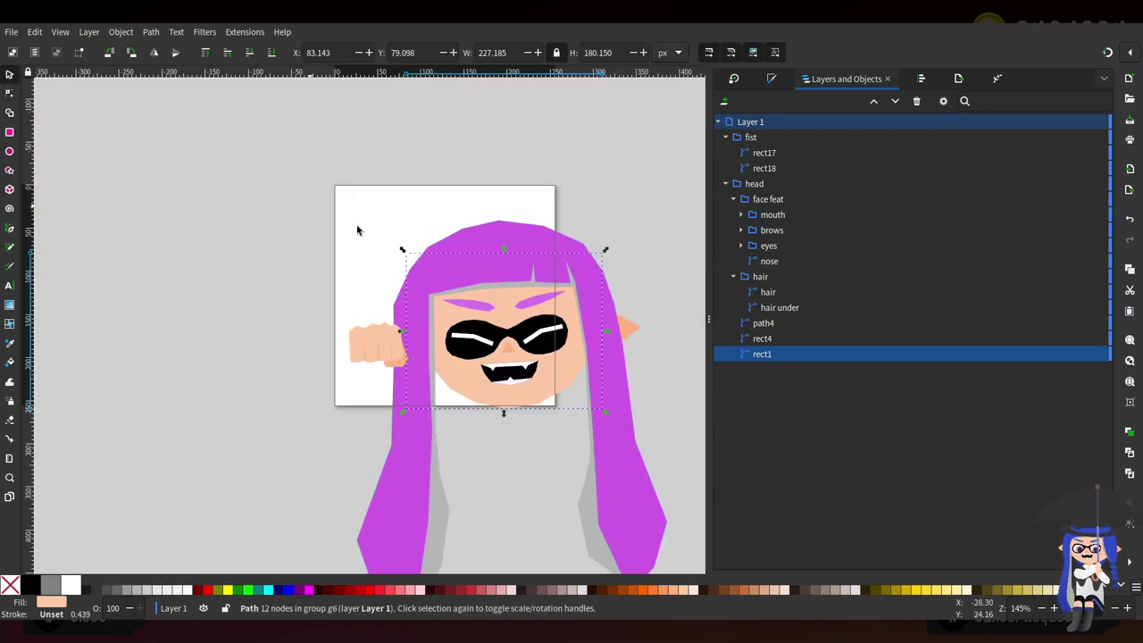
left_click(374, 341)
scroll(427, 316, "up", 2)
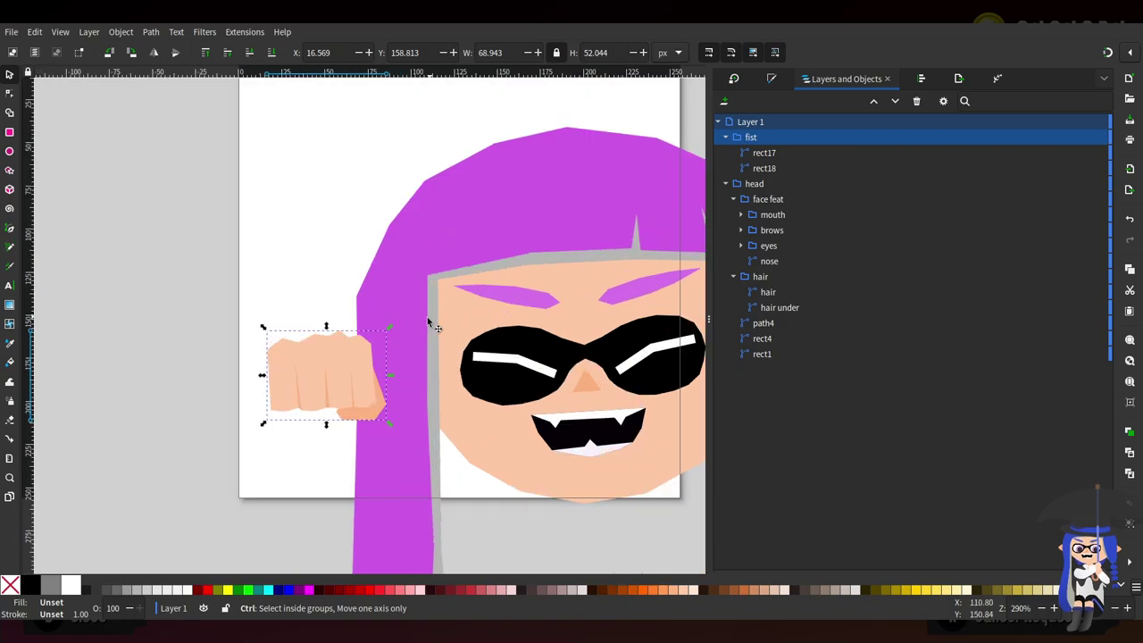
left_click_drag(397, 314, 441, 288)
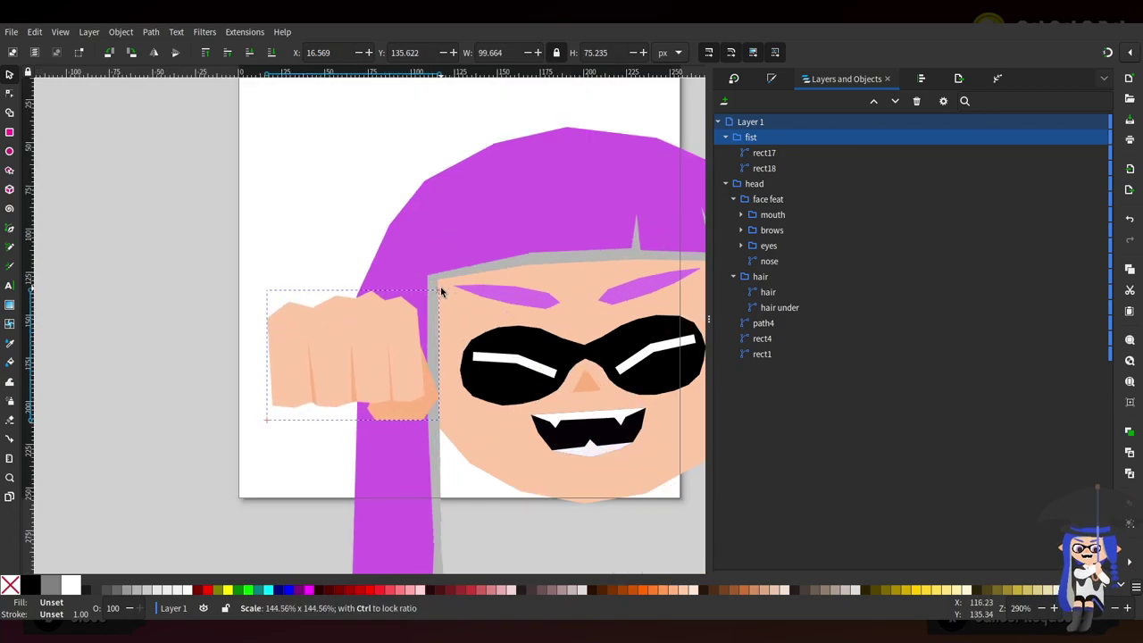
left_click_drag(381, 349, 407, 414)
scroll(482, 300, "down", 2)
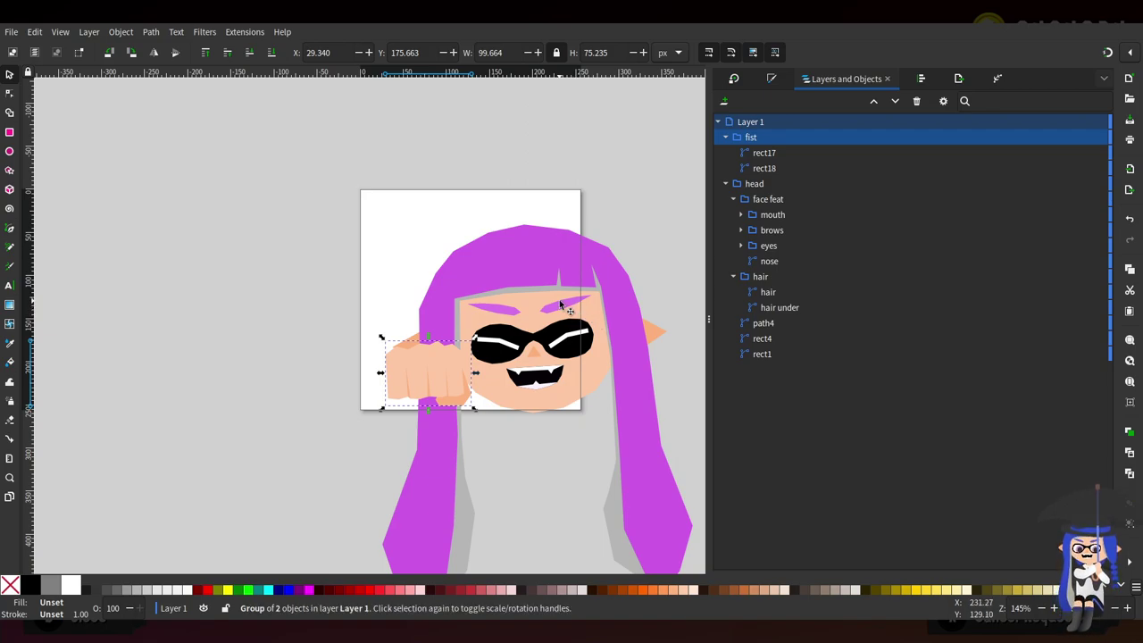
Adjust the nodes along the lower edge of the black eye mask's left lens to smooth its curve
scroll(541, 319, "up", 3)
key("n")
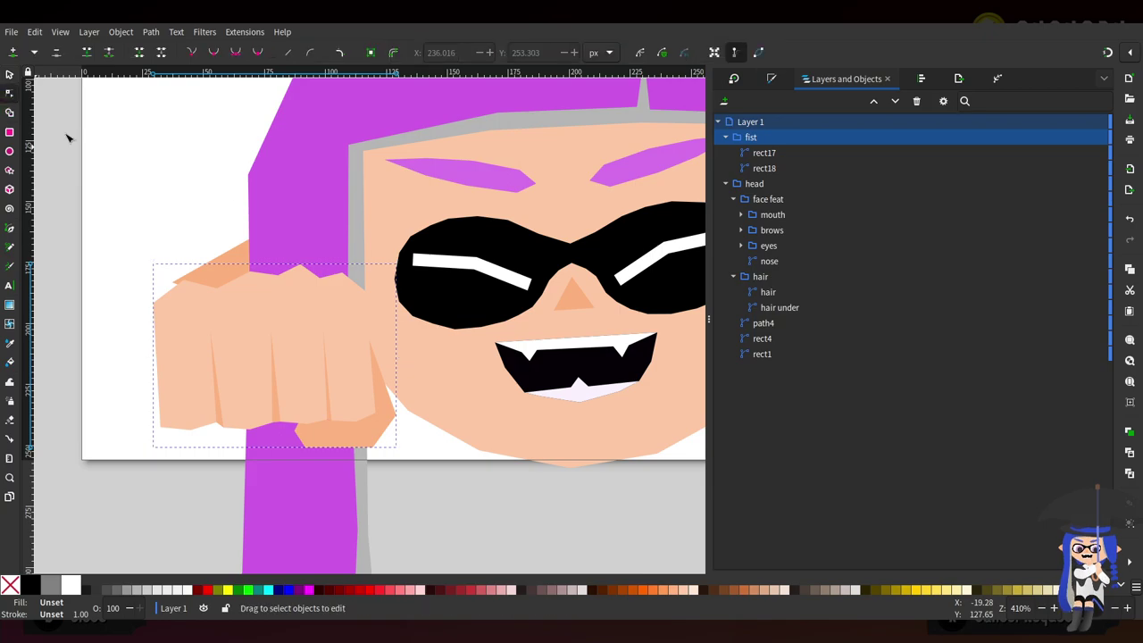
scroll(453, 301, "up", 1)
left_click(454, 301)
left_click(365, 323)
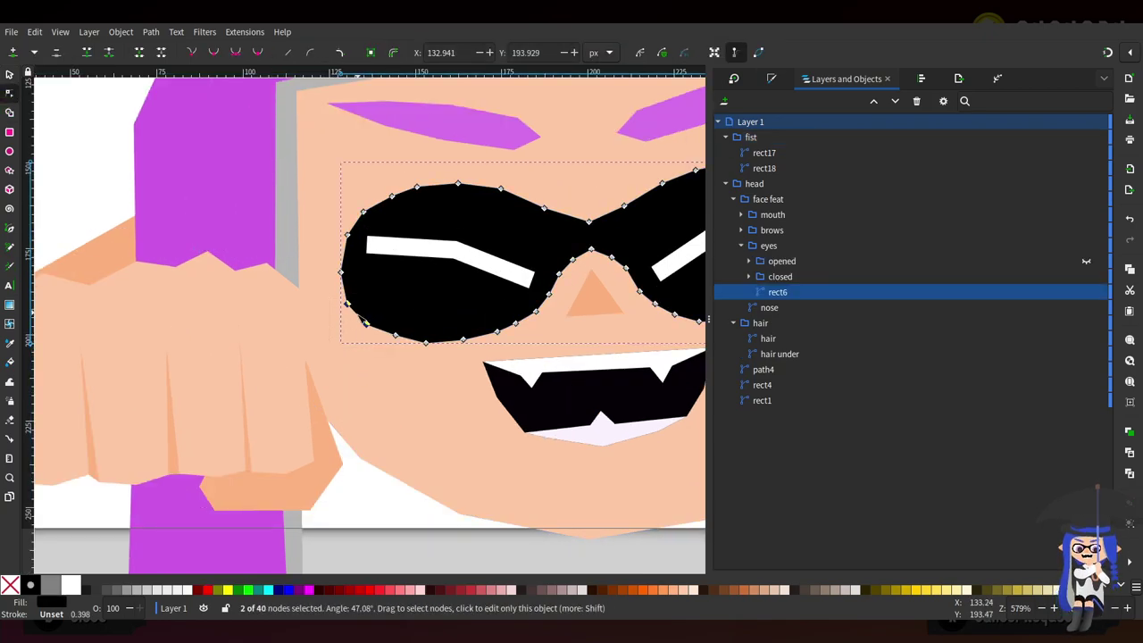
left_click_drag(365, 323, 374, 320)
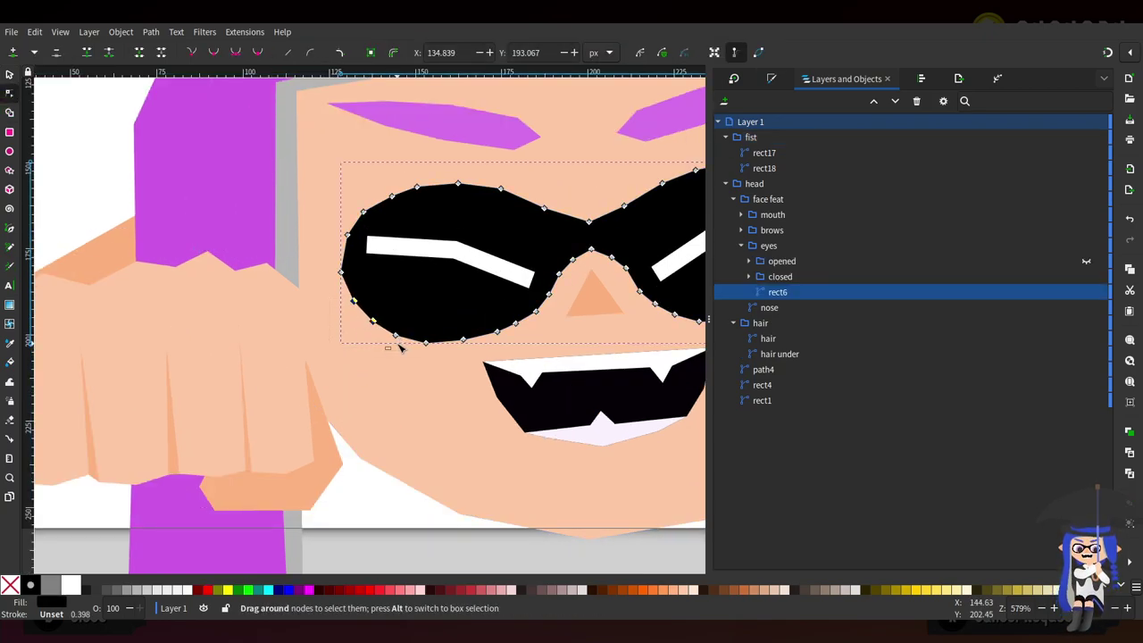
left_click_drag(498, 325, 498, 323)
left_click_drag(378, 348, 542, 311)
left_click(535, 313)
Adjust the lower and outer nodes of the eye mask's right lens to round its outline
scroll(486, 346, "right", 6)
left_click_drag(486, 347, 560, 298)
left_click_drag(443, 330, 577, 278)
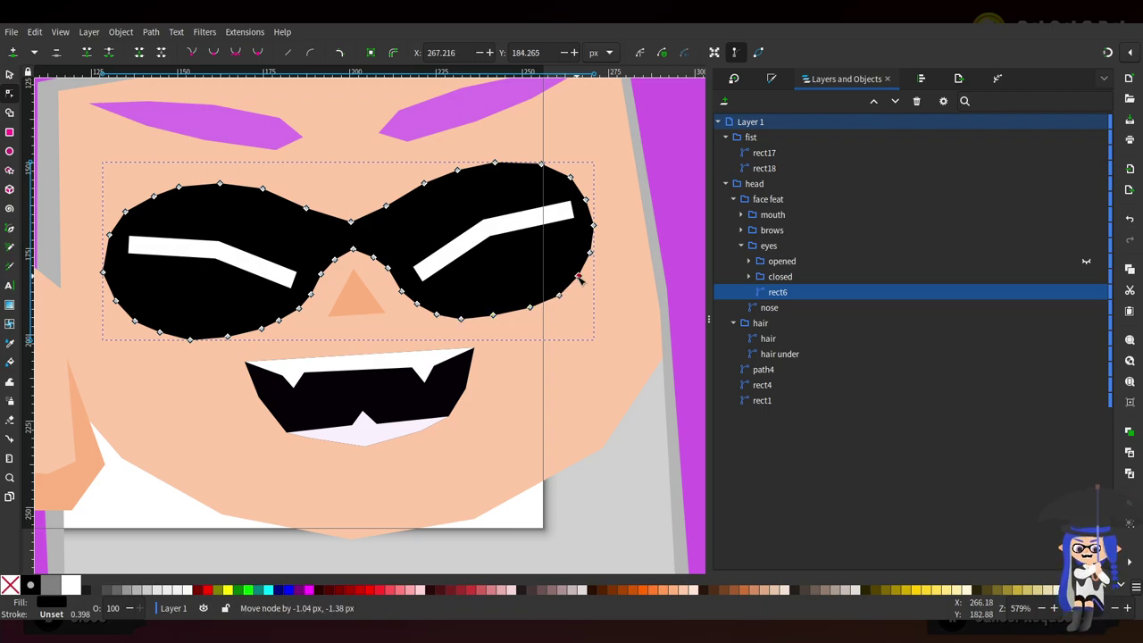
scroll(578, 279, "down", 4)
scroll(631, 327, "up", 2)
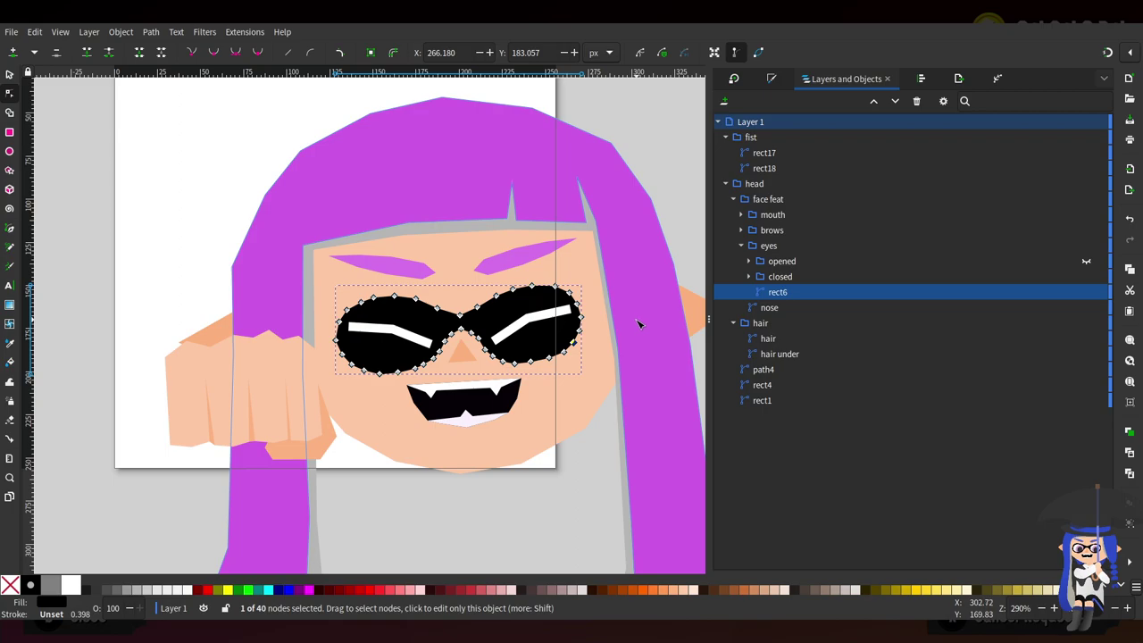
Deselect the mask and open the page export settings to check the framing of the picture
scroll(631, 326, "down", 2)
scroll(631, 326, "up", 1)
left_click(9, 74)
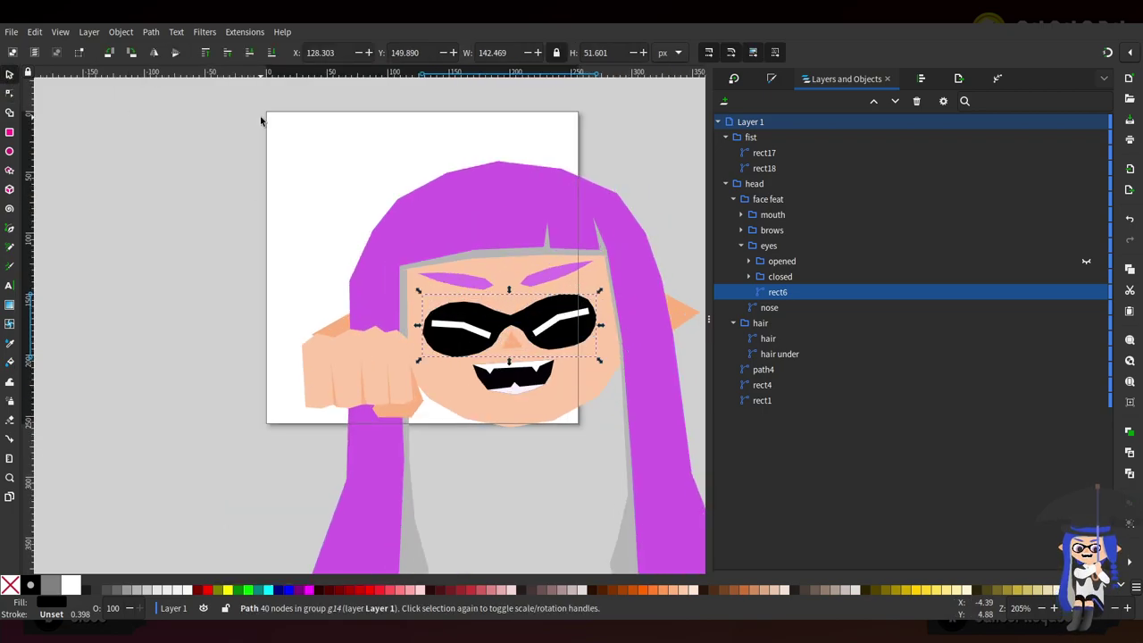
key("Escape")
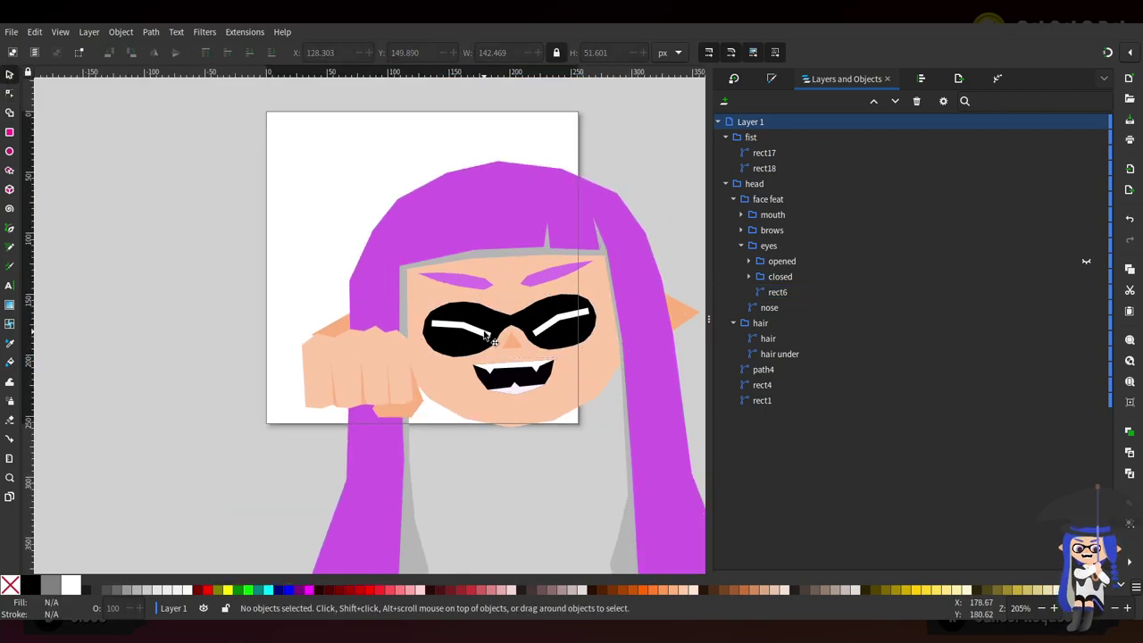
scroll(579, 356, "down", 2)
scroll(627, 385, "up", 1)
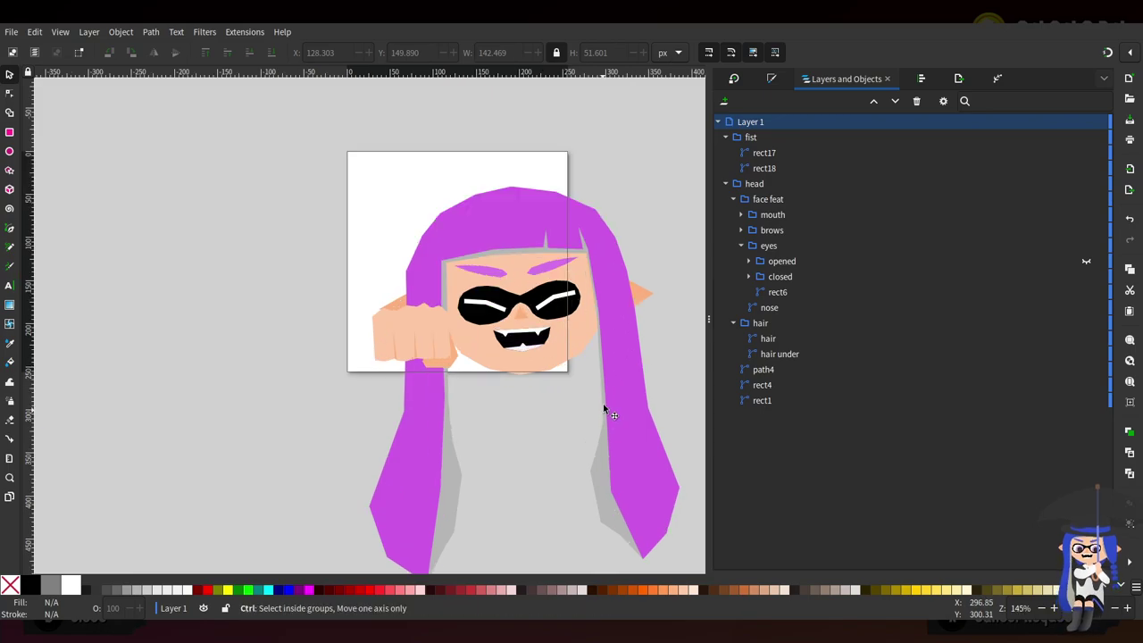
left_click(958, 78)
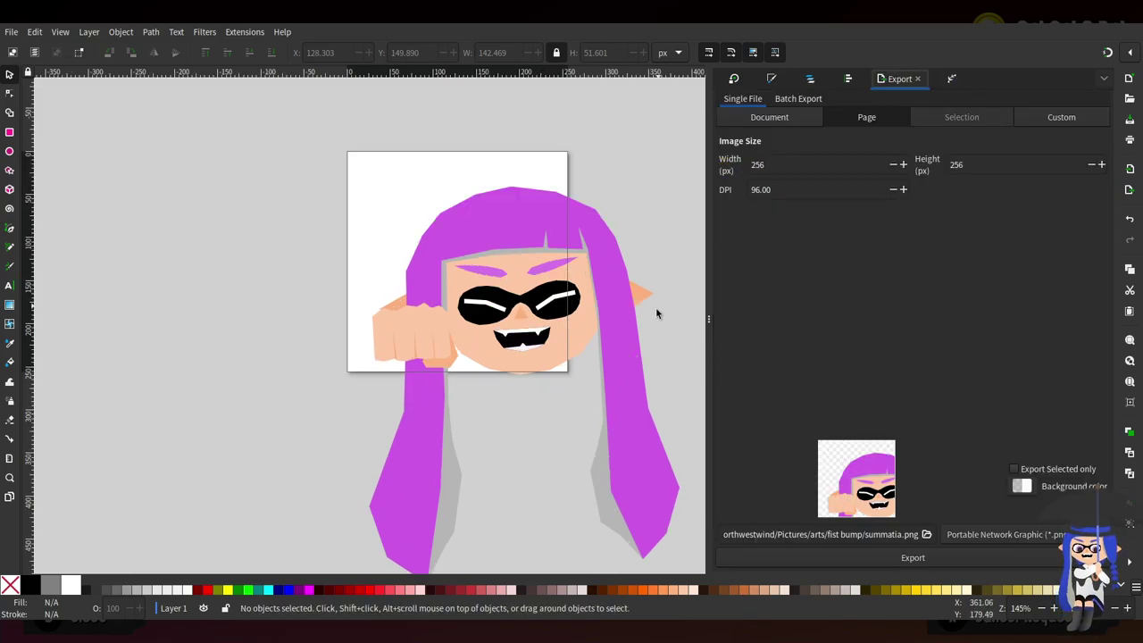
Enlarge the head group to about 389 by 497 px and shift it right and down on the page
scroll(539, 296, "up", 1)
left_click(532, 280)
scroll(533, 248, "down", 2)
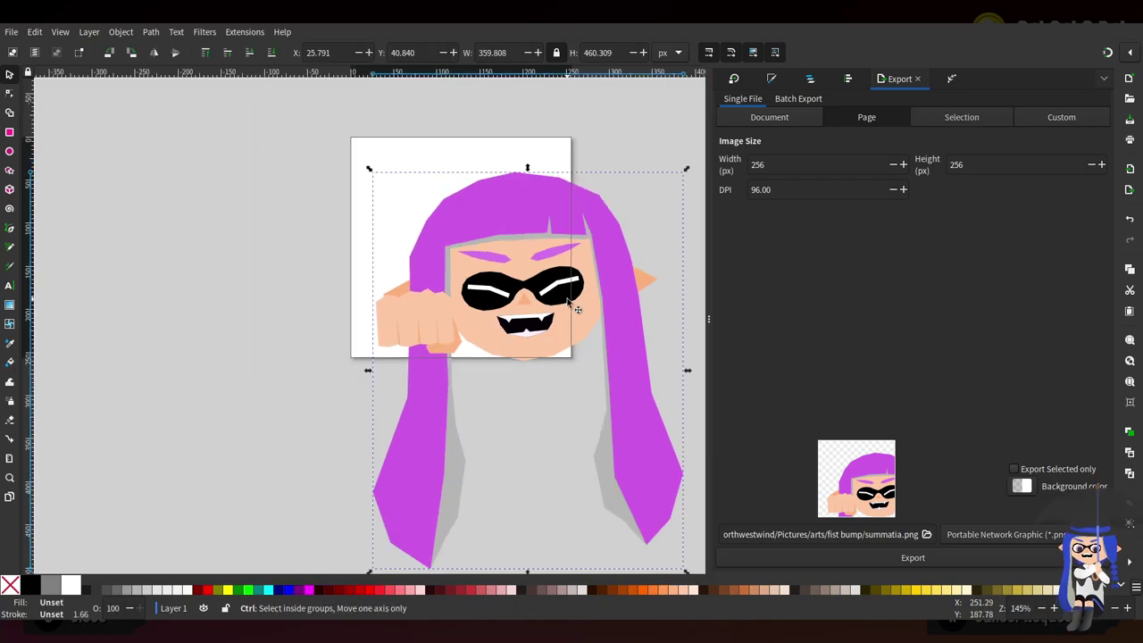
left_click_drag(425, 205, 388, 184)
left_click_drag(579, 246, 605, 244)
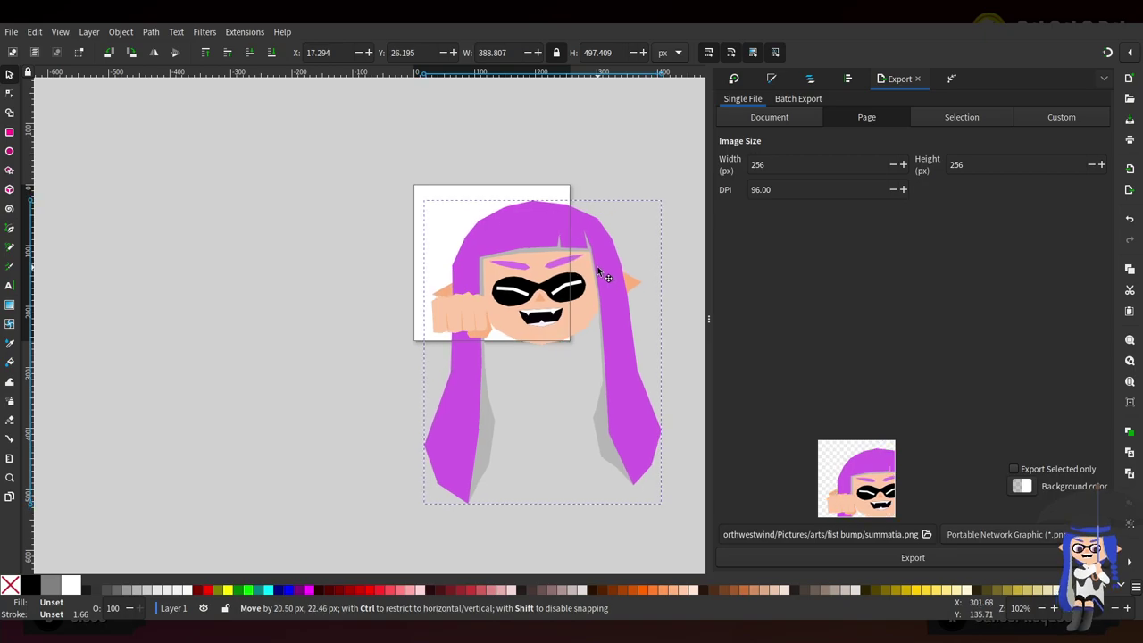
Move the fist group up and left beside the face and rotate it slightly counterclockwise
scroll(535, 328, "up", 2)
left_click(381, 309, "ctrl")
scroll(381, 309, "up", 1)
left_click_drag(369, 311, 350, 276)
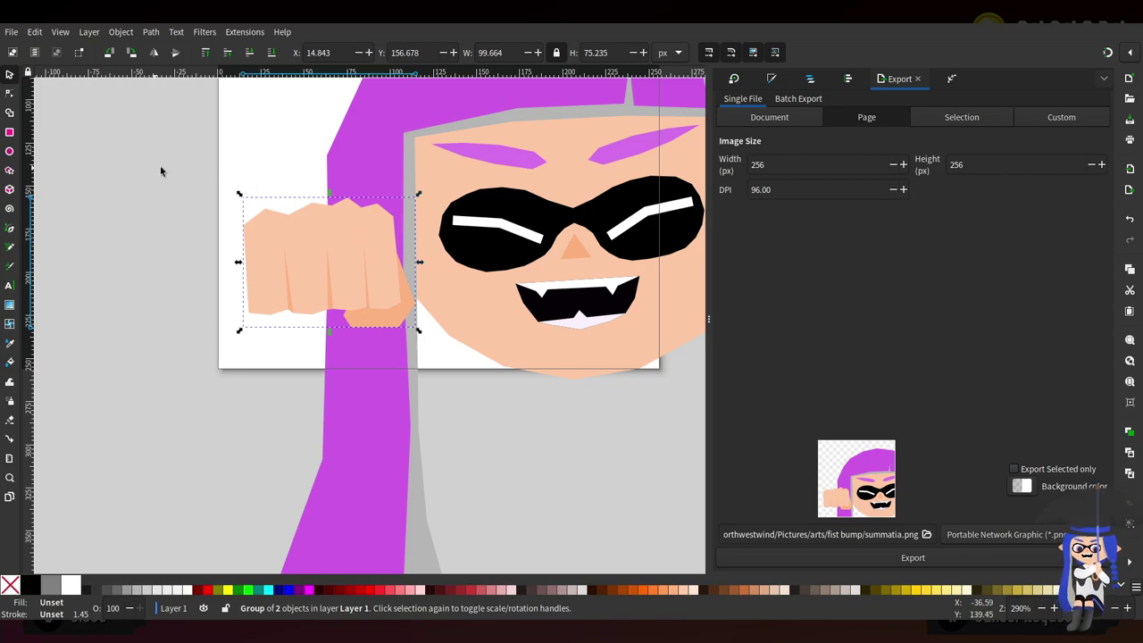
left_click_drag(417, 200, 413, 194)
Draw a forearm rectangle about 82 by 97 px behind the fist's shapes and darken its fill to lightness 71
left_click(9, 133)
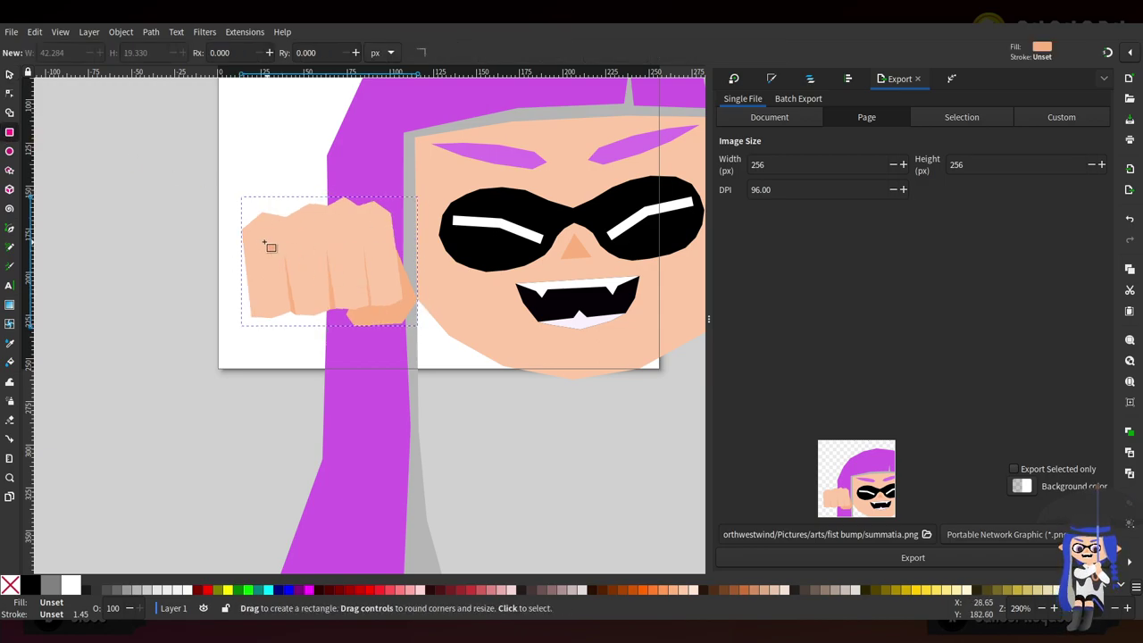
left_click_drag(249, 244, 387, 409)
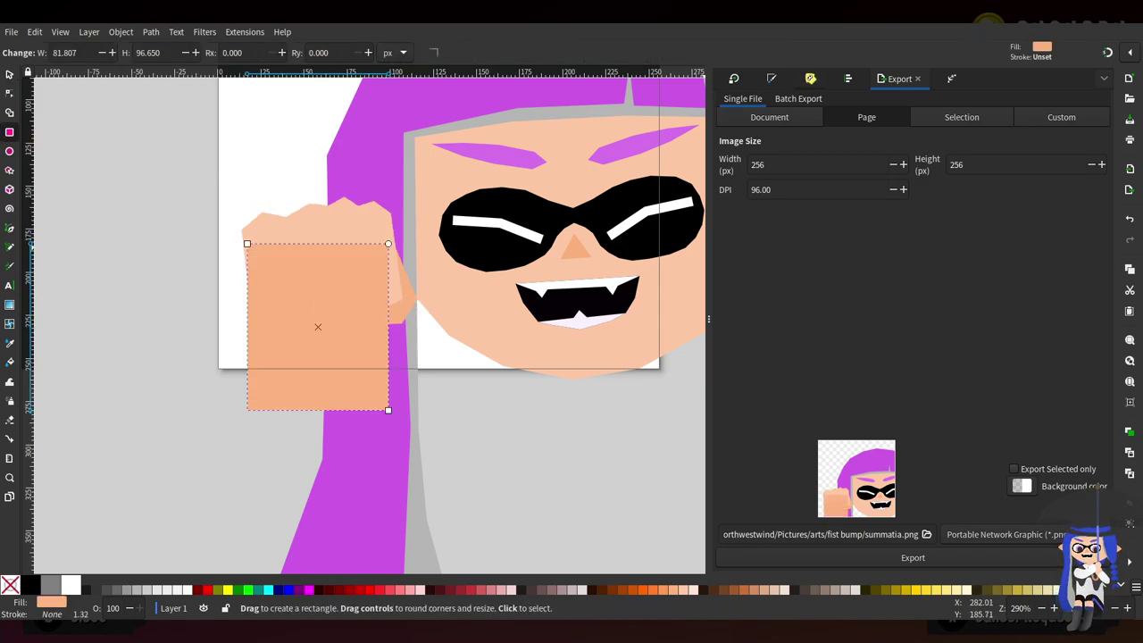
key("ctrl+shift+l")
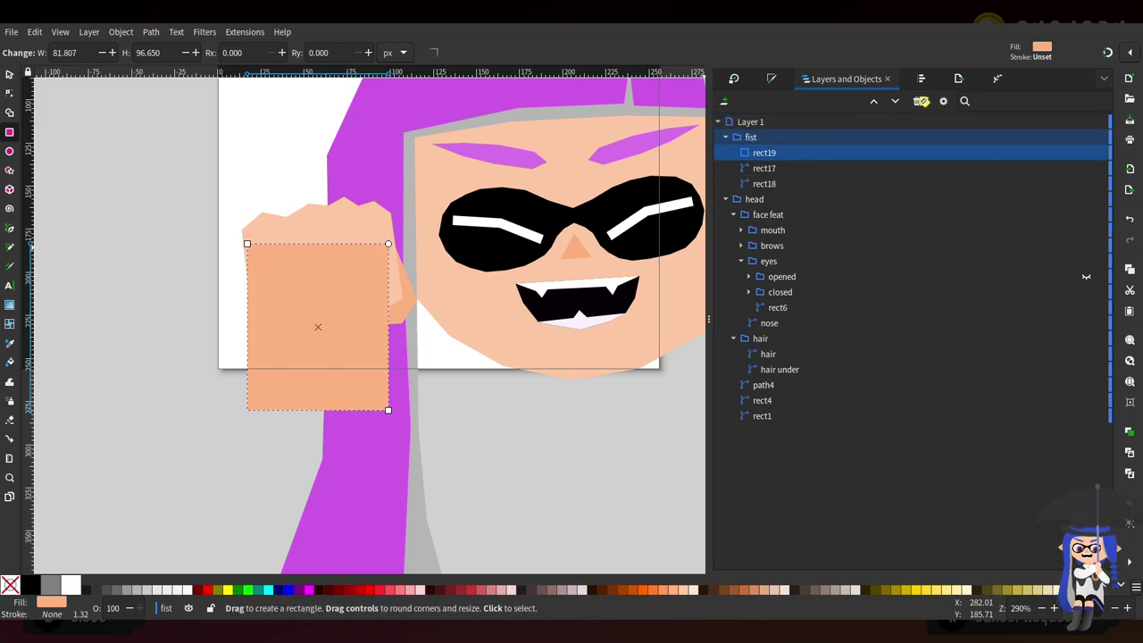
left_click(894, 101)
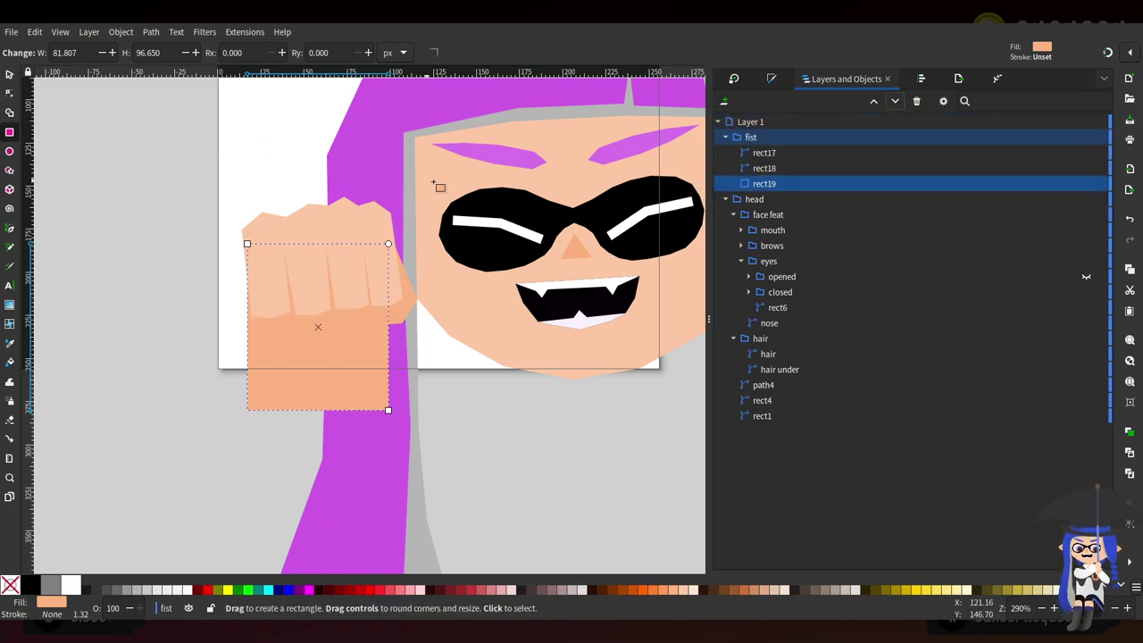
left_click(766, 75)
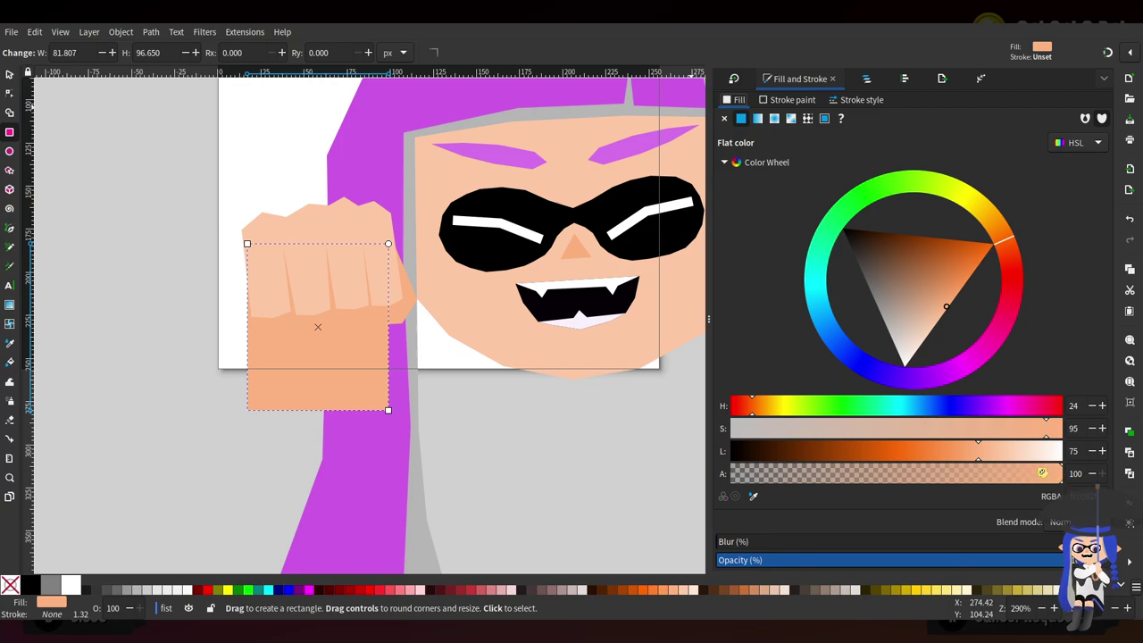
left_click_drag(977, 453, 963, 452)
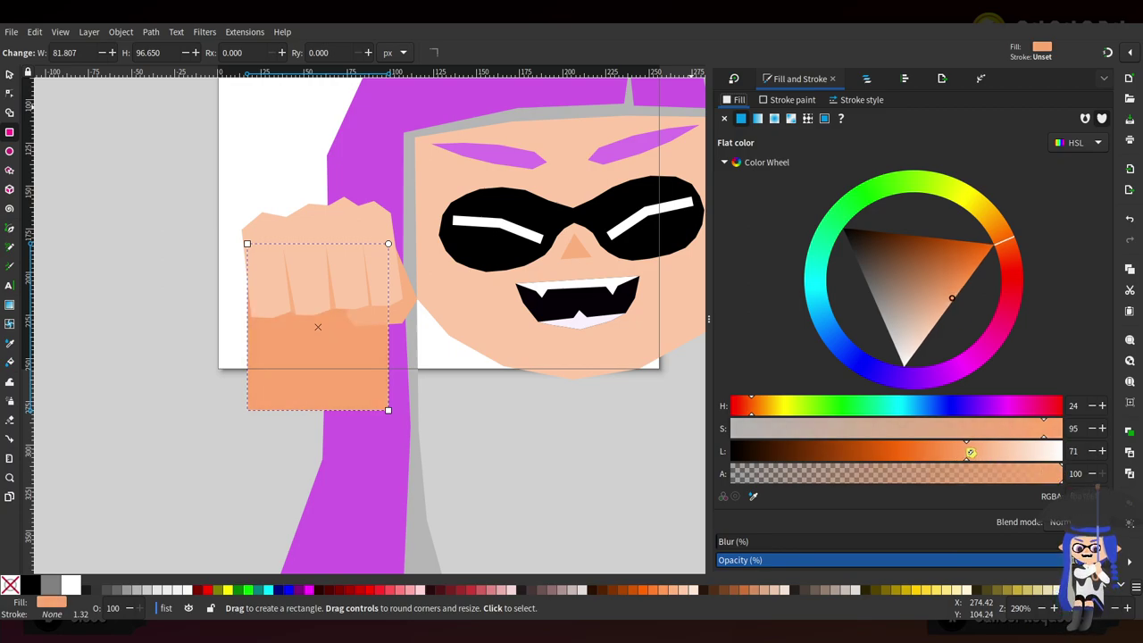
Convert the forearm rectangle to a path, fit its upper corners to the fist, and slant its lower corners down and right
left_click(9, 92)
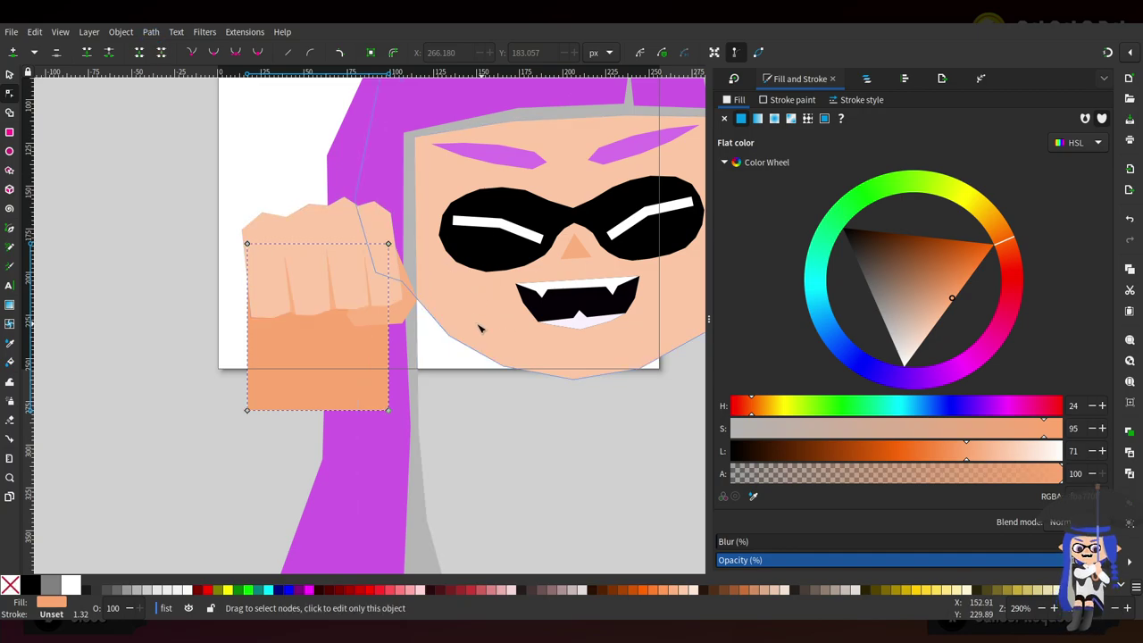
key("ctrl+shift+c")
mouse_move(246, 244)
left_mouse_down()
mouse_move(249, 284)
mouse_move(255, 247)
mouse_move(240, 230)
left_mouse_up()
left_click_drag(389, 244, 389, 213)
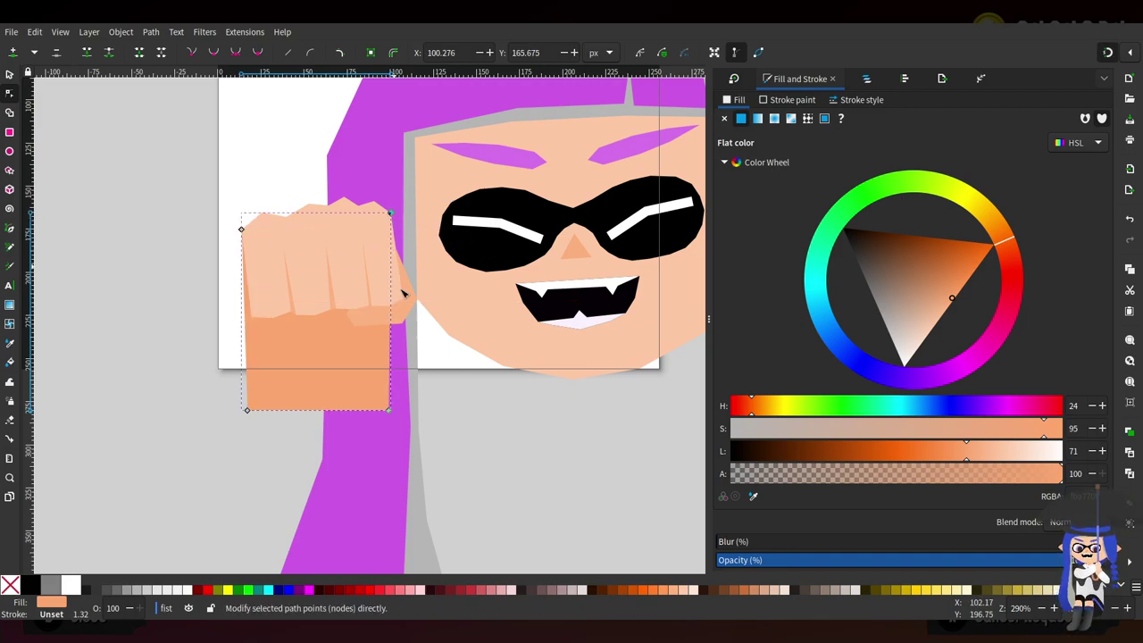
left_click_drag(247, 410, 300, 417)
left_click_drag(389, 412, 439, 439)
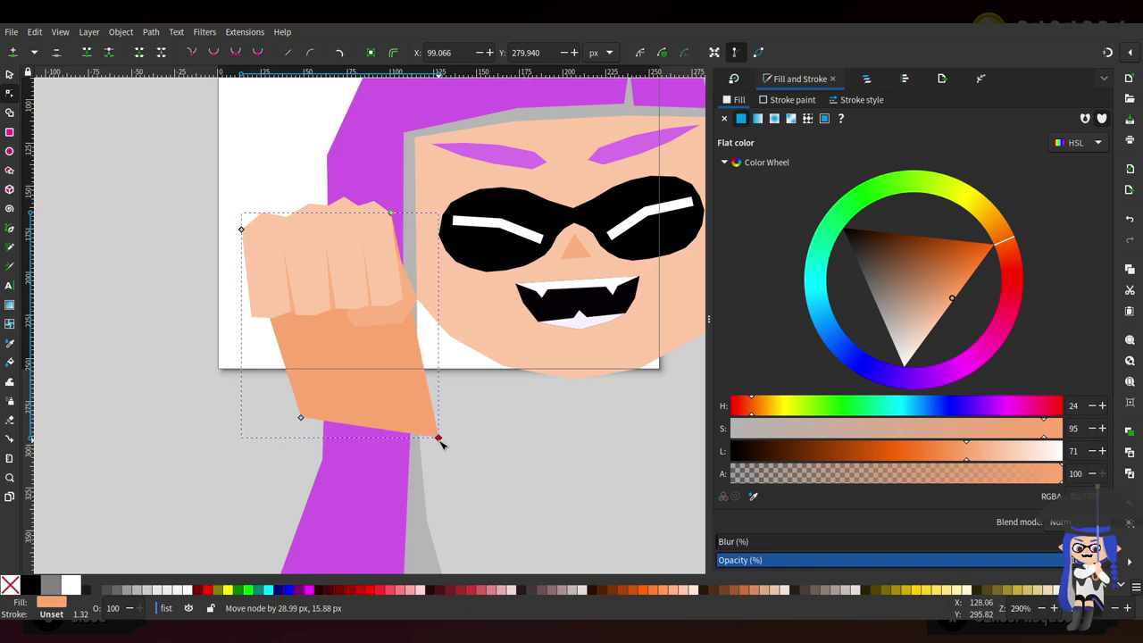
left_click(929, 83)
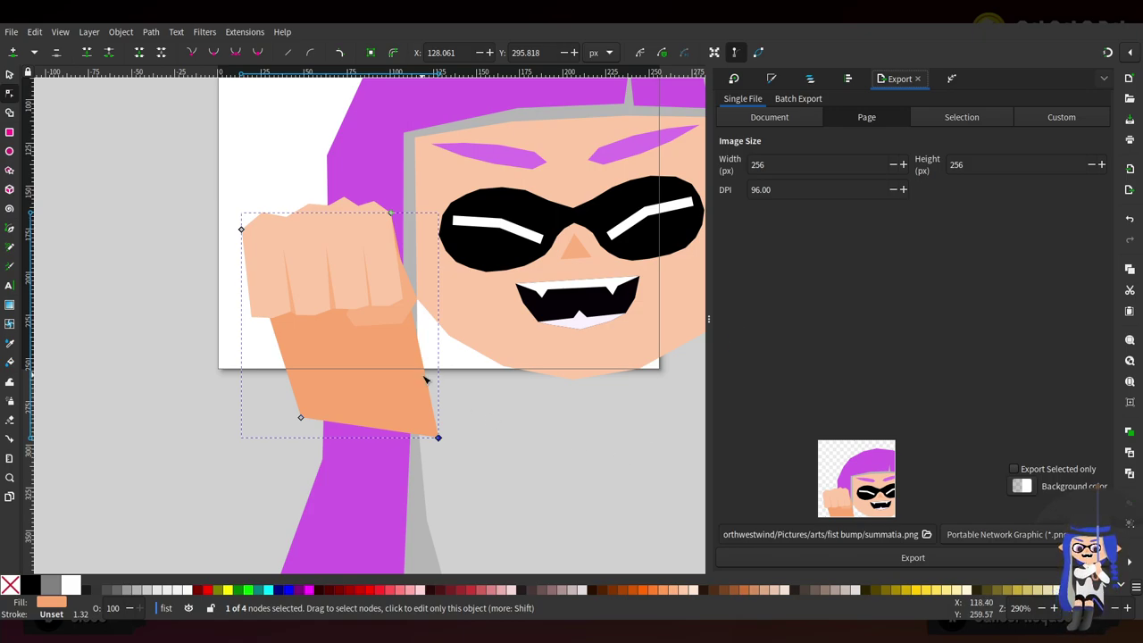
left_click_drag(439, 437, 424, 436)
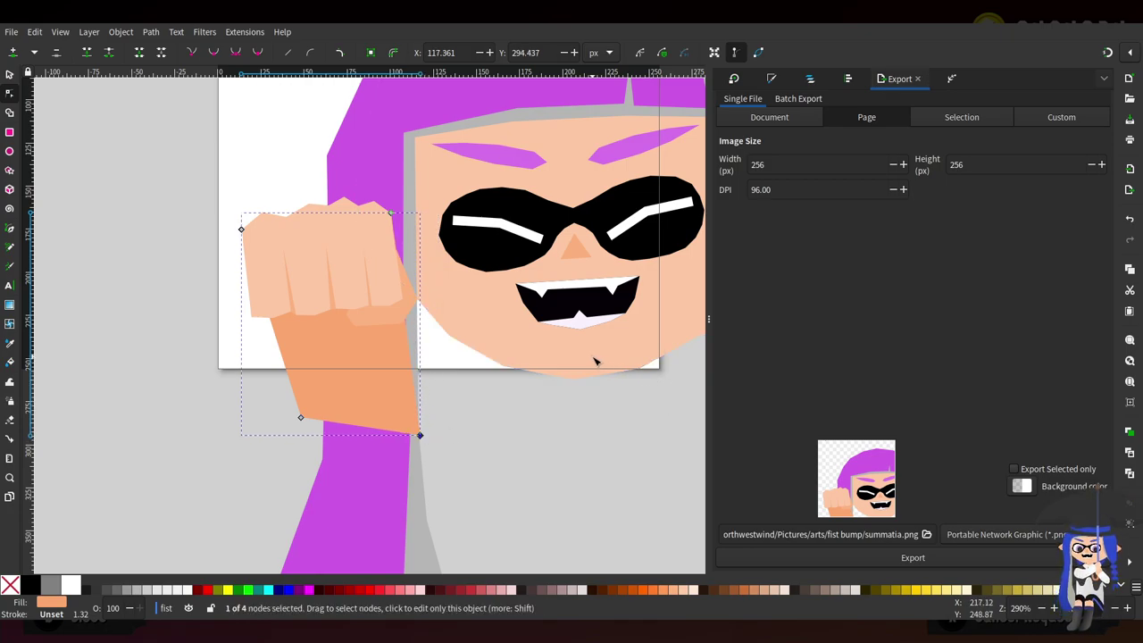
Raise the top node of the fist's middle finger gap to lengthen the gap
left_click(339, 254)
scroll(348, 248, "up", 1)
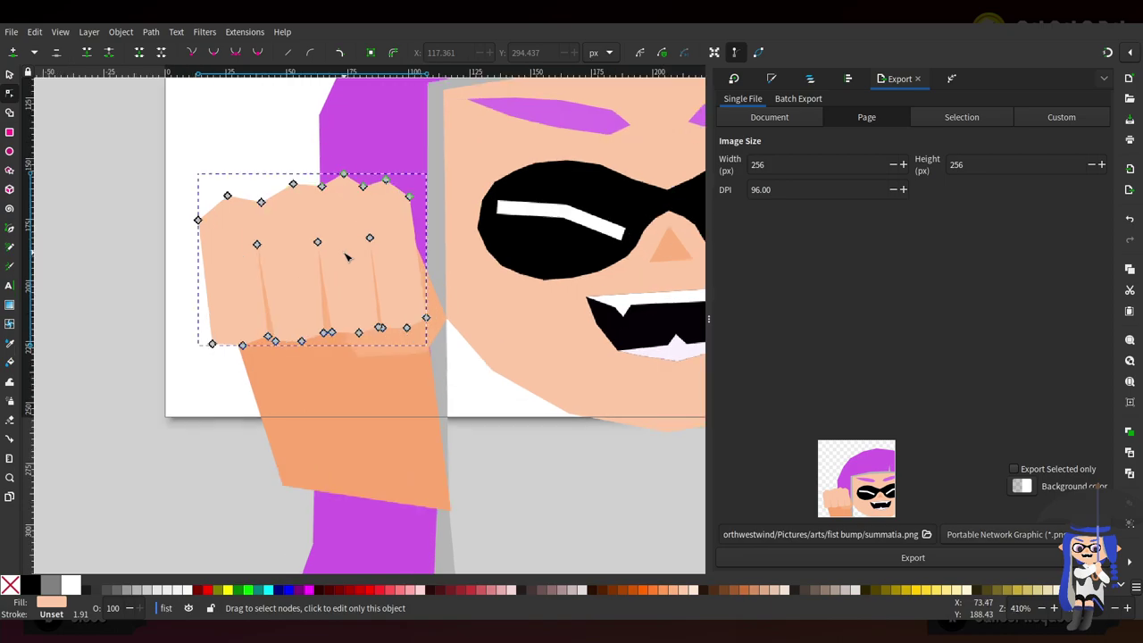
left_click_drag(317, 242, 317, 233)
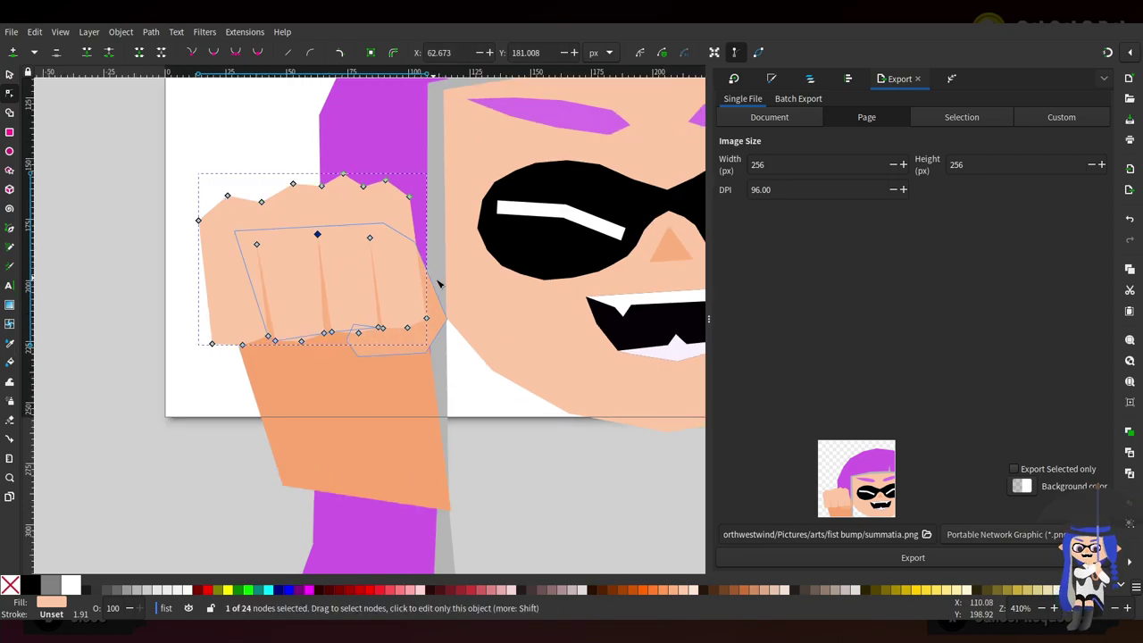
scroll(536, 358, "down", 4)
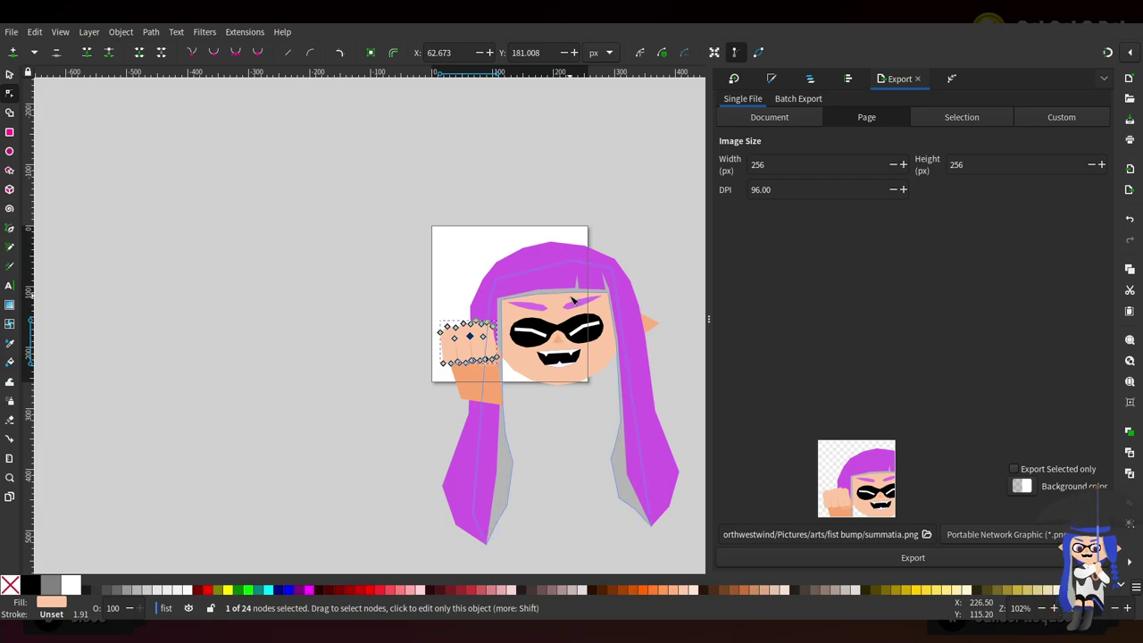
scroll(538, 259, "right", 4)
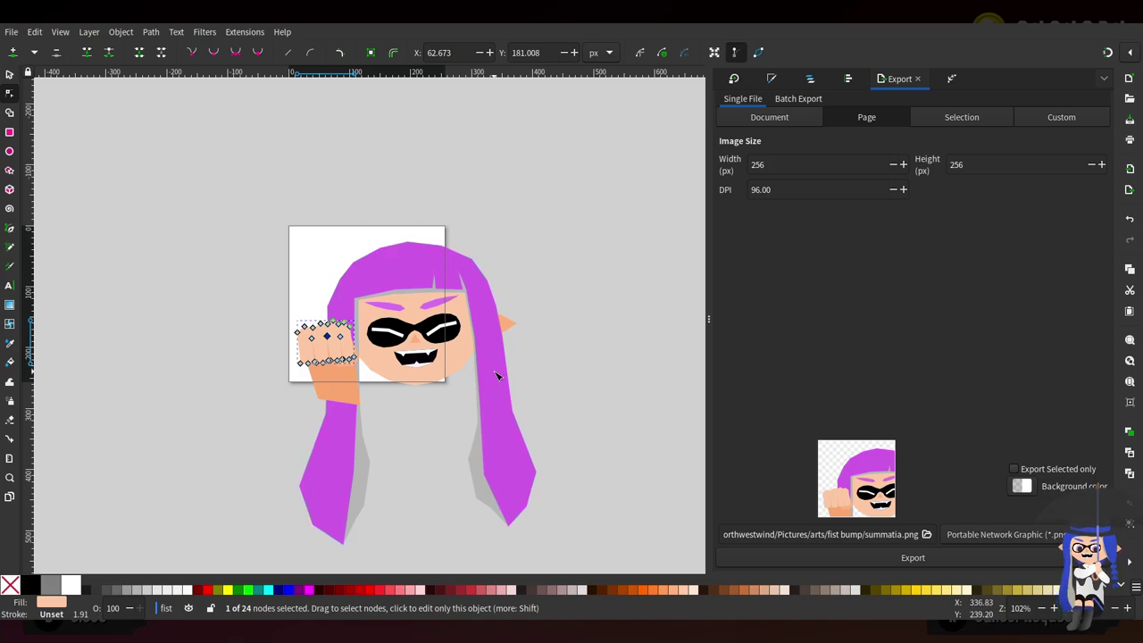
key("plus")
key("plus")
key("plus")
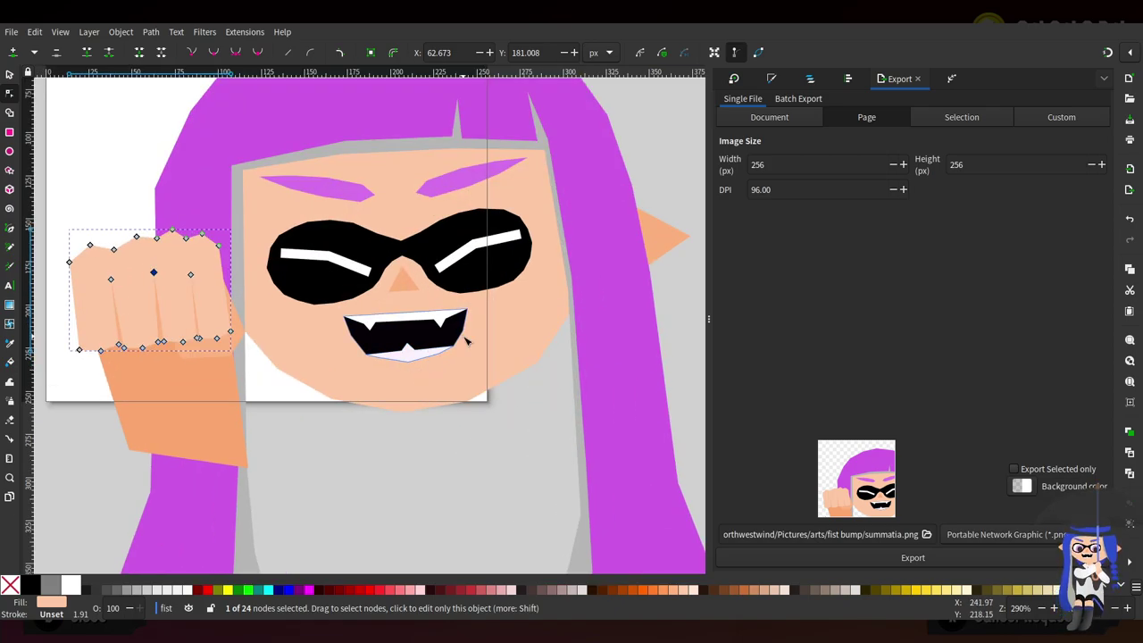
scroll(459, 416, "up", 2)
scroll(465, 414, "down", 6)
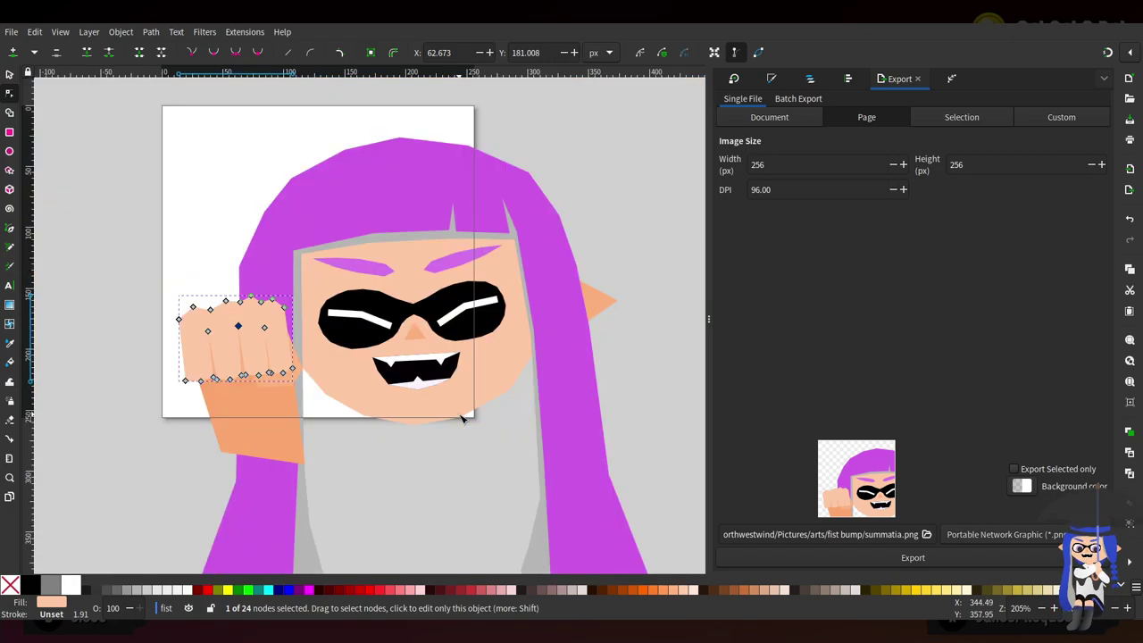
scroll(461, 417, "up", 3)
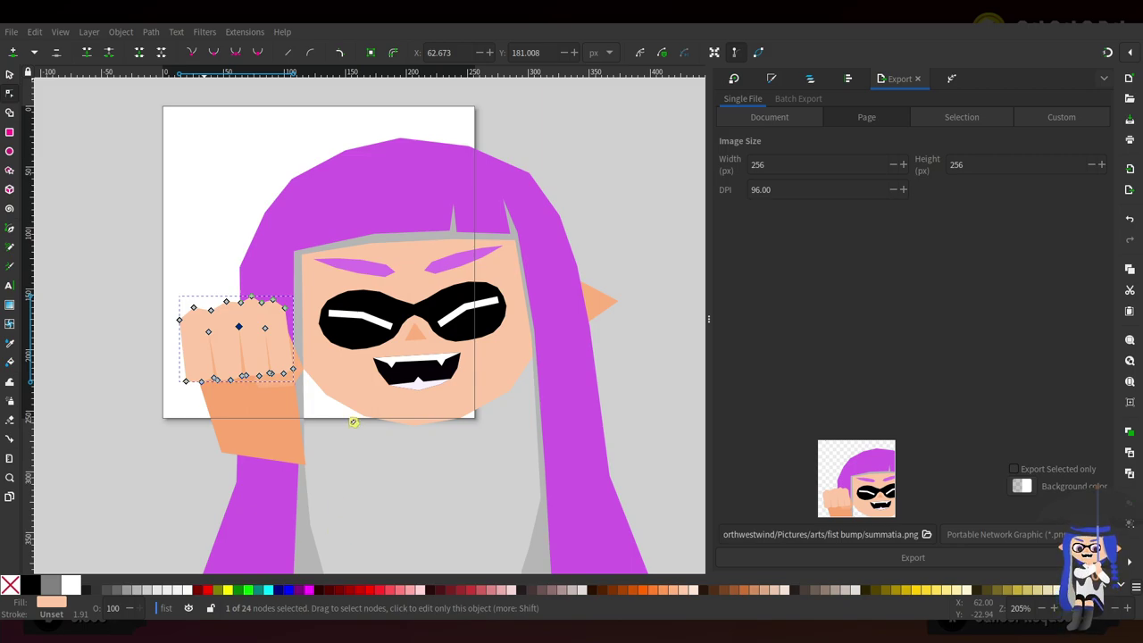
Switch to the blank square drawing document and widen its canvas area by narrowing the docked dialogs
key("alt+Tab")
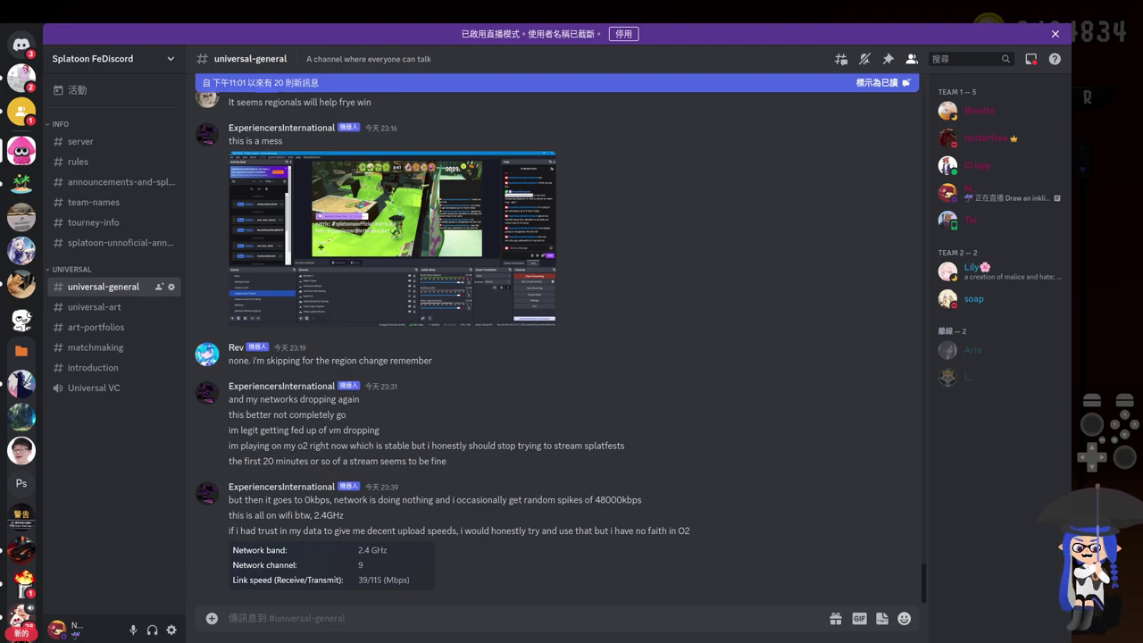
key("alt+Tab")
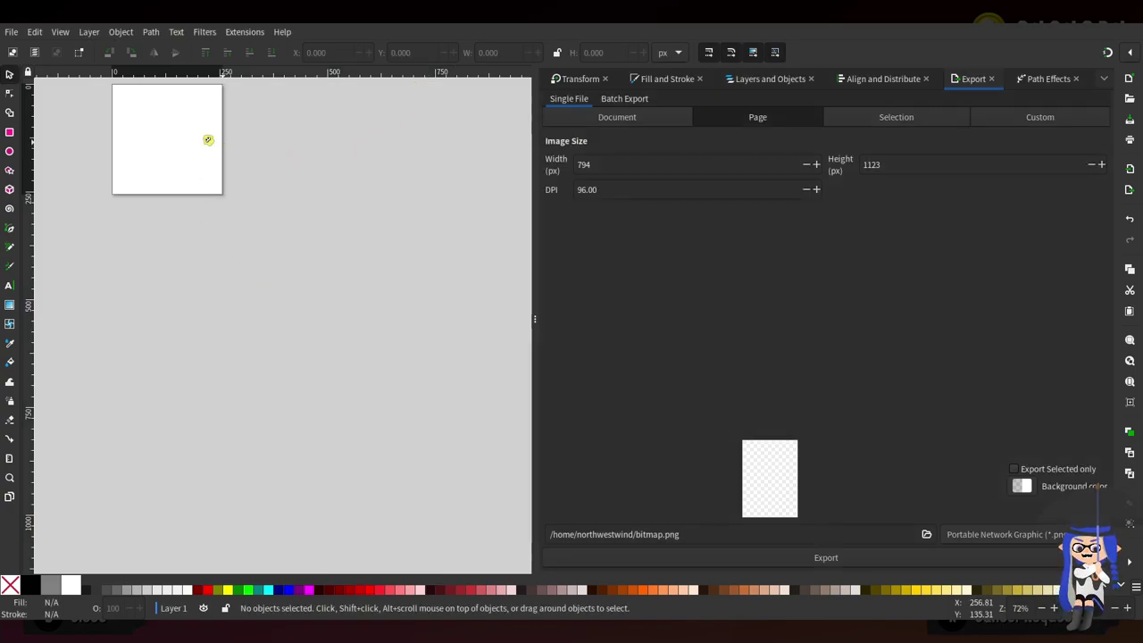
scroll(166, 169, "up", 2)
scroll(212, 267, "up", 2)
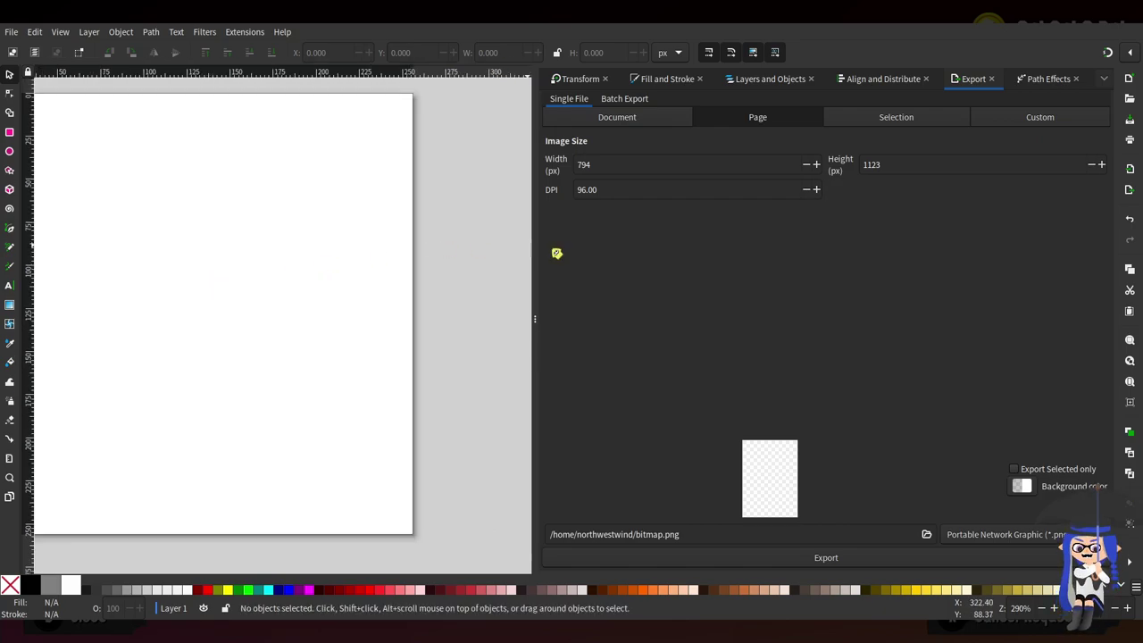
left_click_drag(542, 265, 706, 331)
scroll(281, 421, "left", 3)
scroll(223, 482, "right", 4)
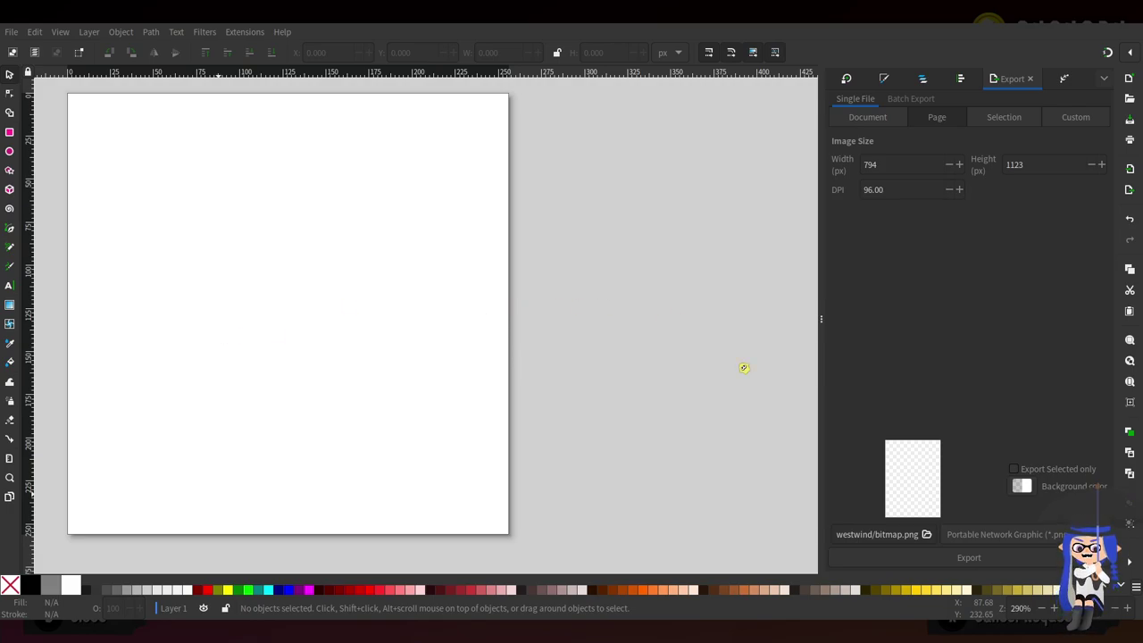
Paste the copied umbrella character and move it down and left to about X 0, Y 64 px
key("ctrl+v")
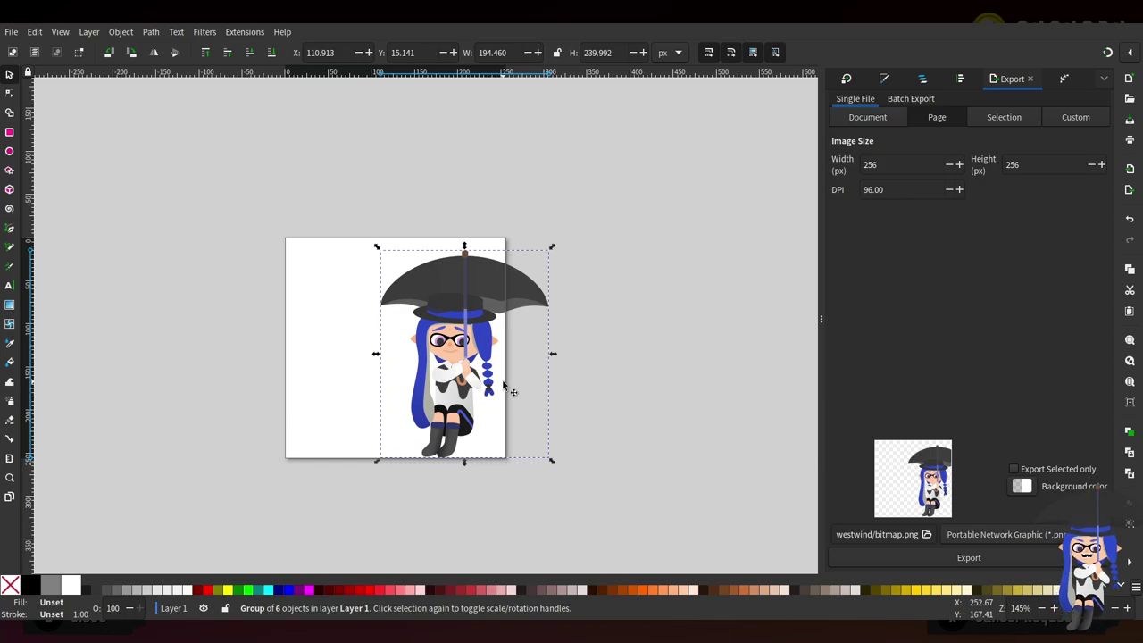
left_click_drag(447, 321, 355, 370)
scroll(330, 343, "up", 2)
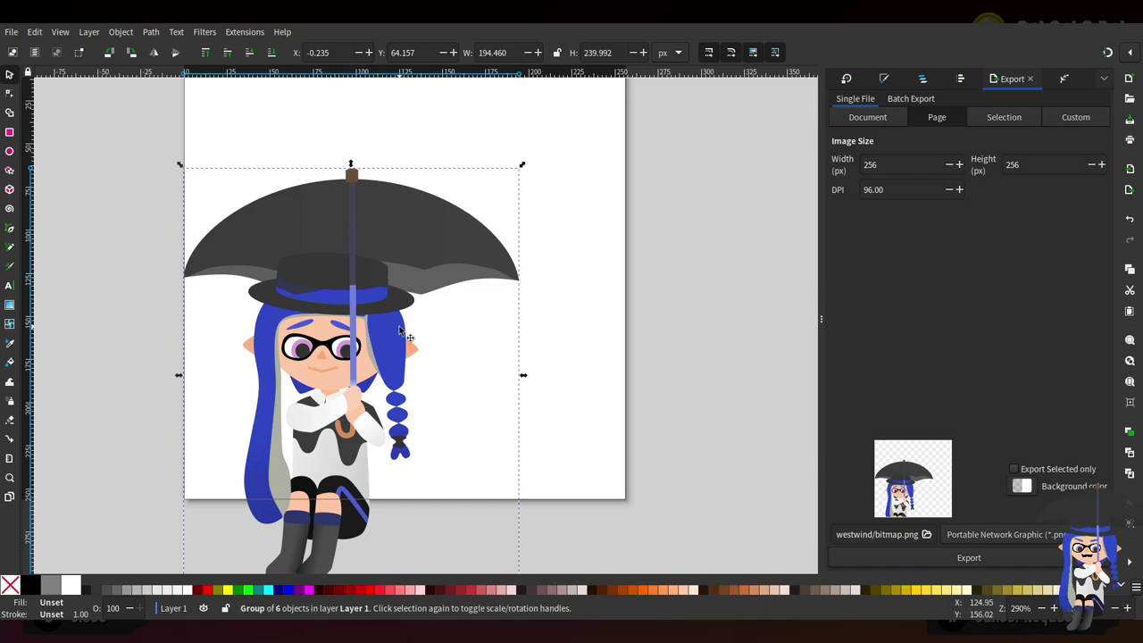
Open the Layers and Objects list and expand the pasted character's group
left_click(922, 79)
scroll(453, 218, "right", 5)
scroll(454, 217, "left", 6)
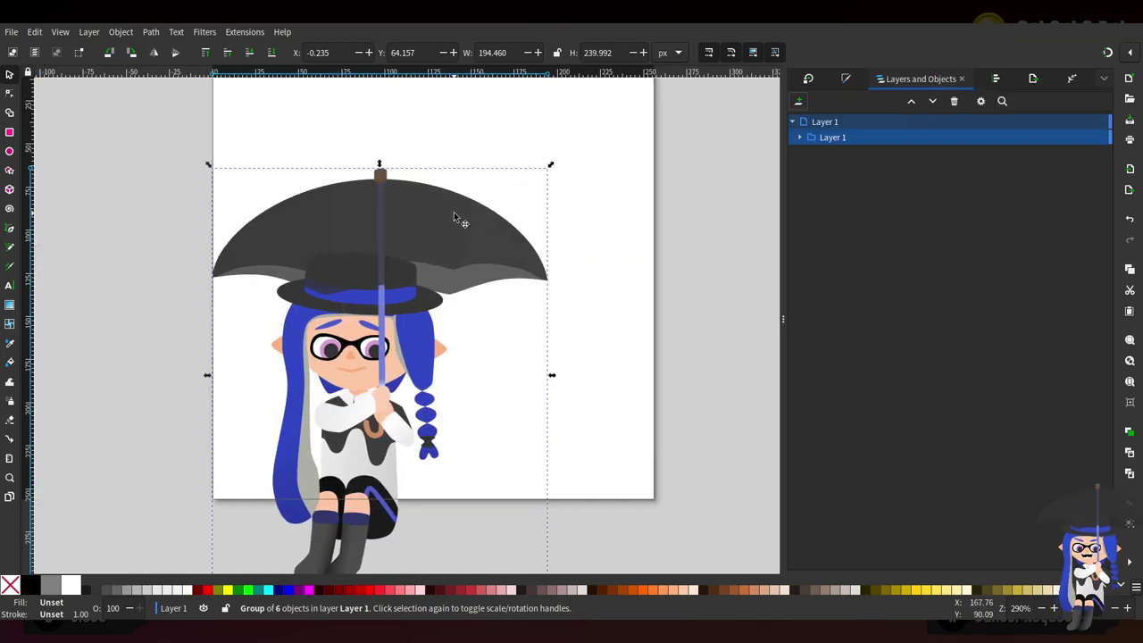
scroll(459, 217, "right", 4)
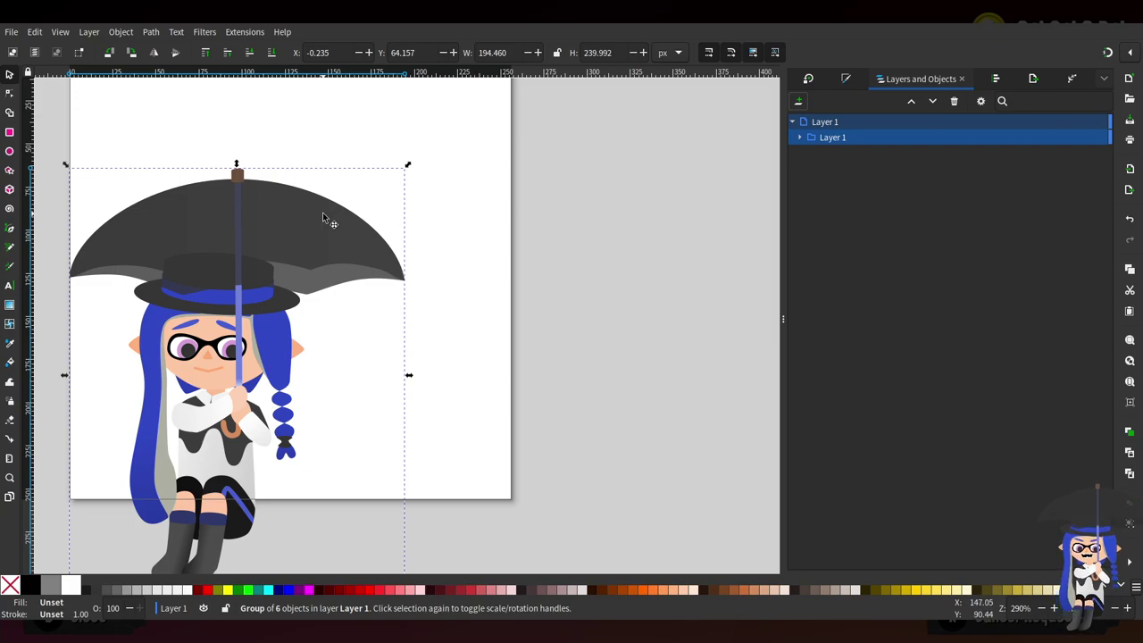
left_click(799, 138)
scroll(439, 278, "left", 5)
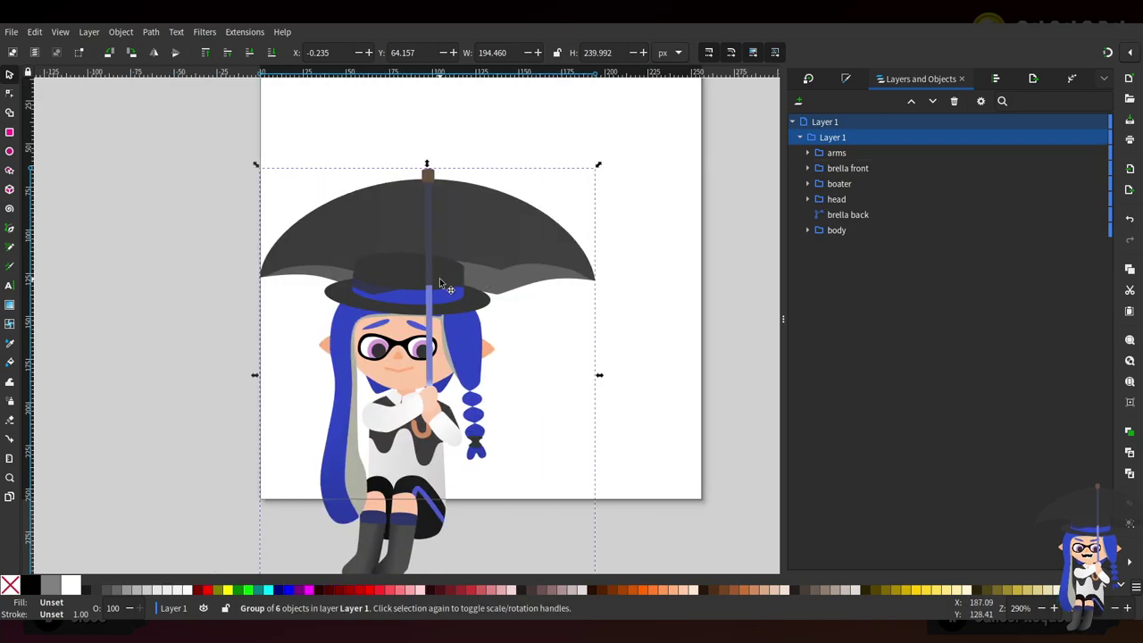
scroll(459, 274, "right", 4)
scroll(458, 273, "down", 4)
scroll(690, 195, "up", 4)
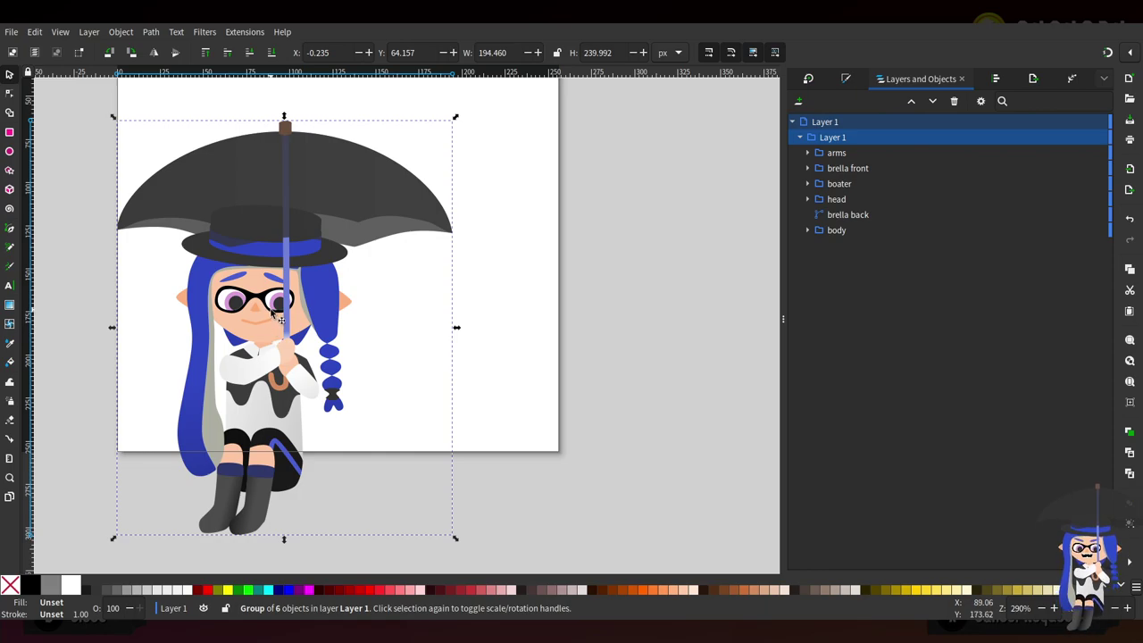
Delete the character's umbrella, both the brella front group and the brella back shape
double_click(310, 157)
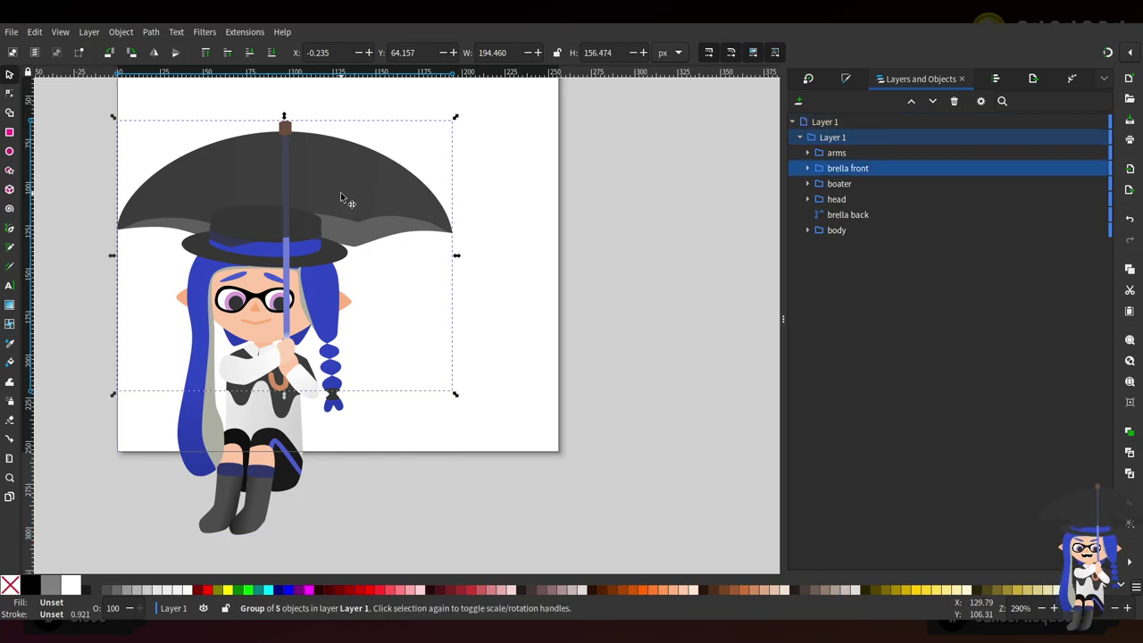
key("Delete")
left_click(298, 194)
key("Delete")
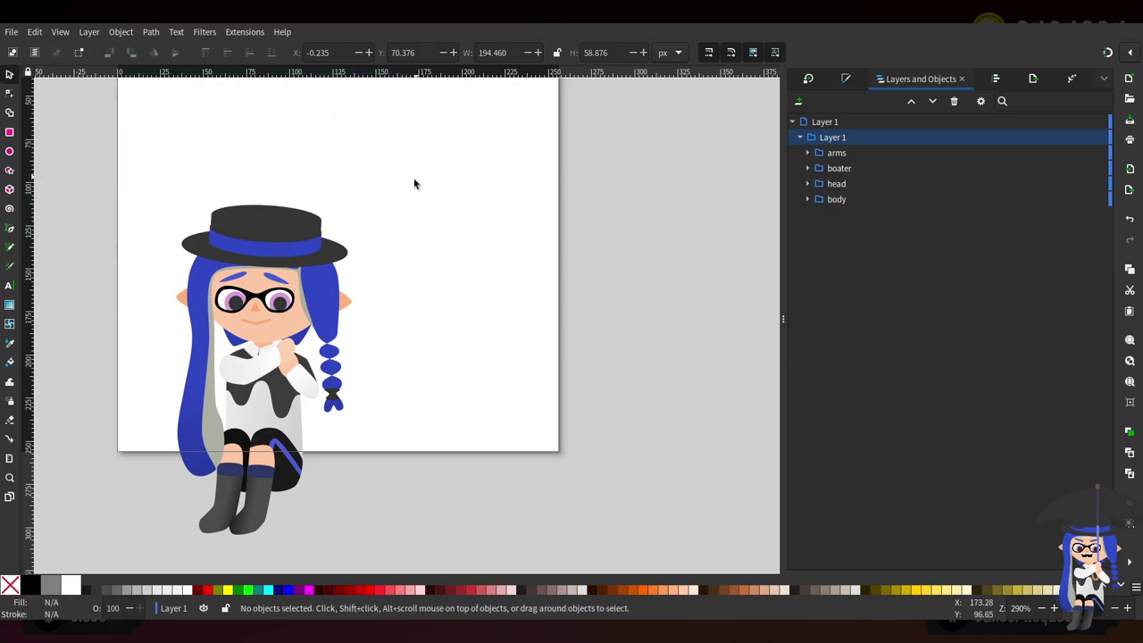
Delete the arms and body groups, keeping only the head and boater hat
scroll(294, 357, "up", 2)
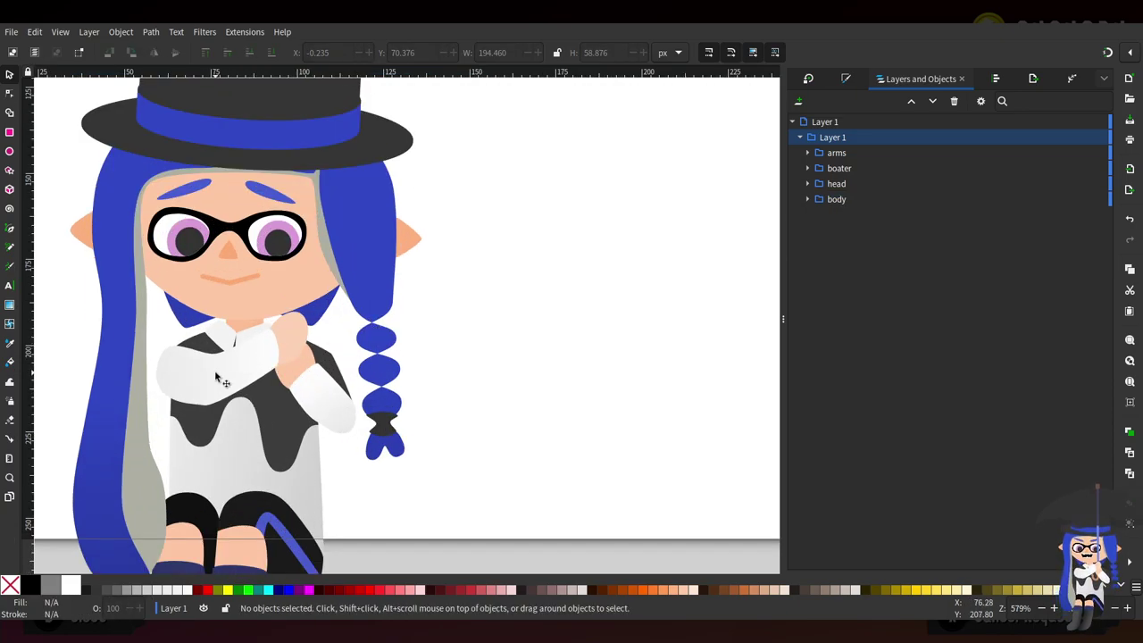
left_click(857, 183)
left_click(862, 153)
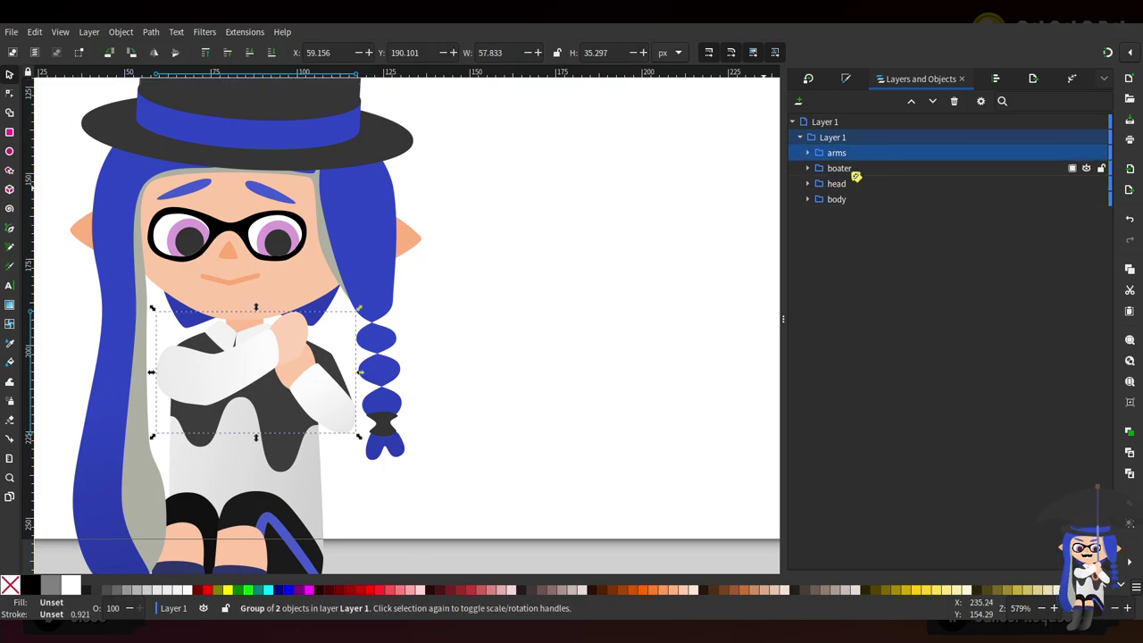
left_click(855, 170, "shift")
key("Escape")
left_click(856, 157)
key("Delete")
left_click(847, 184)
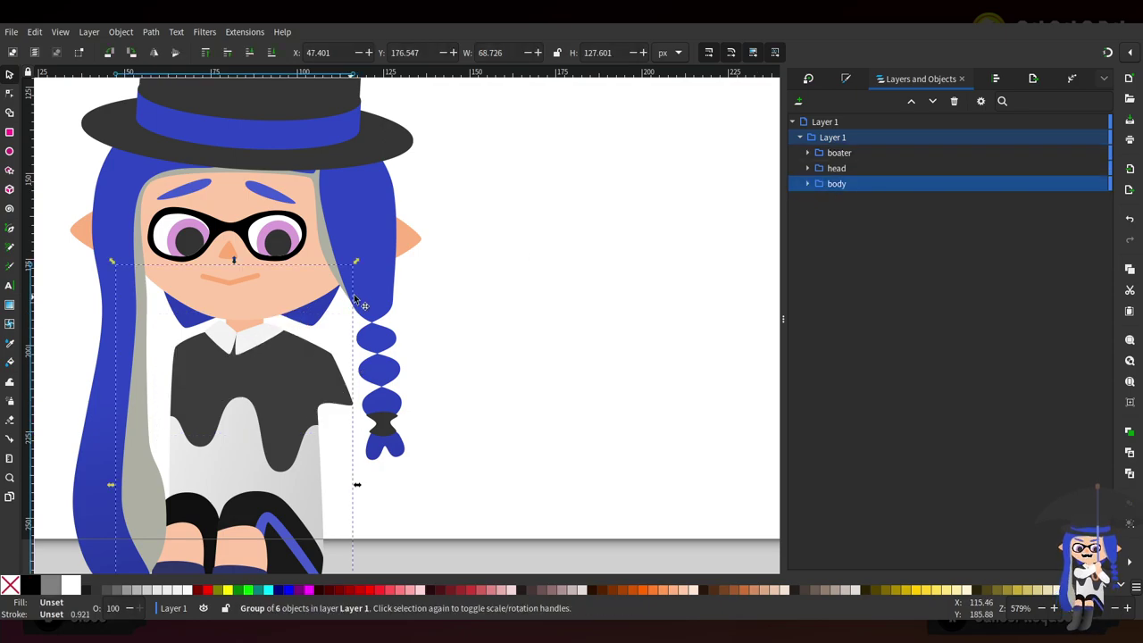
key("Delete")
scroll(474, 260, "down", 5)
scroll(474, 259, "up", 5)
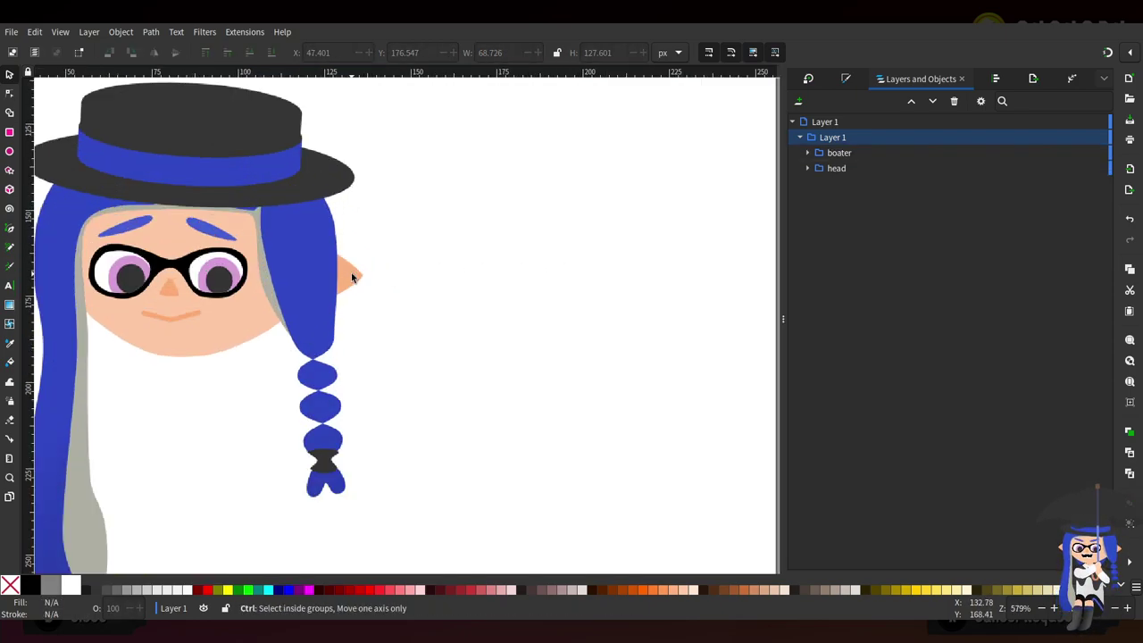
Lock the width-to-height ratio and enlarge the head and boater groups together from their upper corner
left_click(236, 259)
scroll(378, 230, "down", 4)
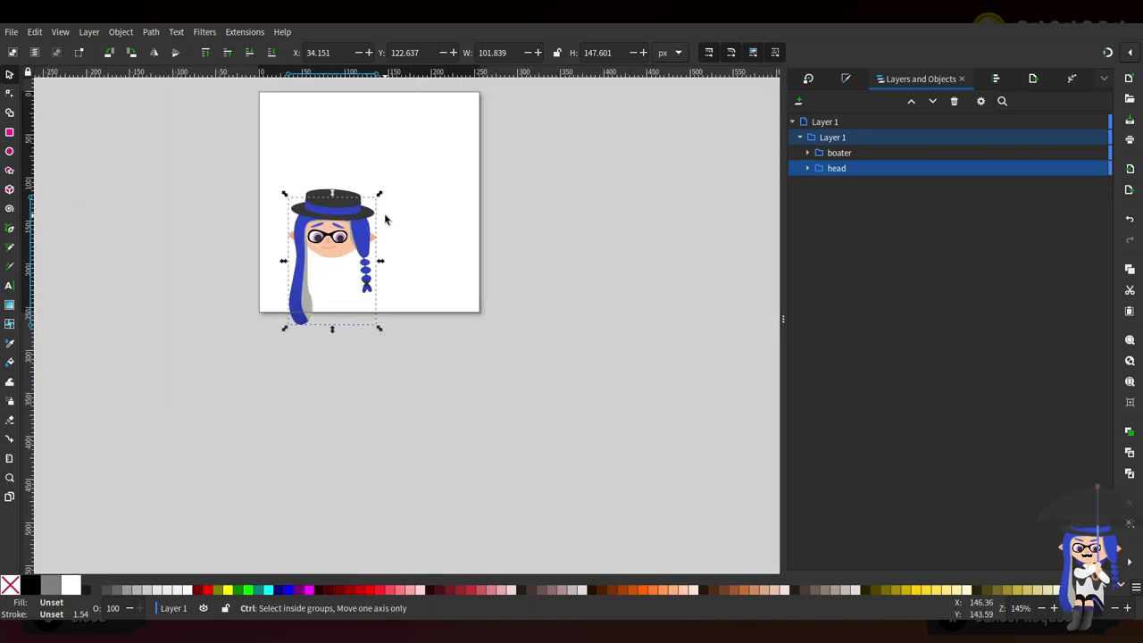
left_click(557, 54)
left_click_drag(379, 194, 479, 89)
key("ctrl+z")
left_click(369, 206, "shift")
left_click_drag(379, 194, 487, 79)
Move the head and hat to the page's lower left and enlarge them to about 291 by 450 px
scroll(504, 226, "up", 4)
left_click_drag(417, 264, 349, 415)
mouse_move(416, 335)
left_mouse_down()
mouse_move(460, 290)
mouse_move(409, 342)
left_mouse_up()
left_click_drag(444, 299, 454, 273)
left_click_drag(393, 356, 379, 361)
left_click_drag(438, 289, 461, 270)
left_click_drag(378, 348, 371, 356)
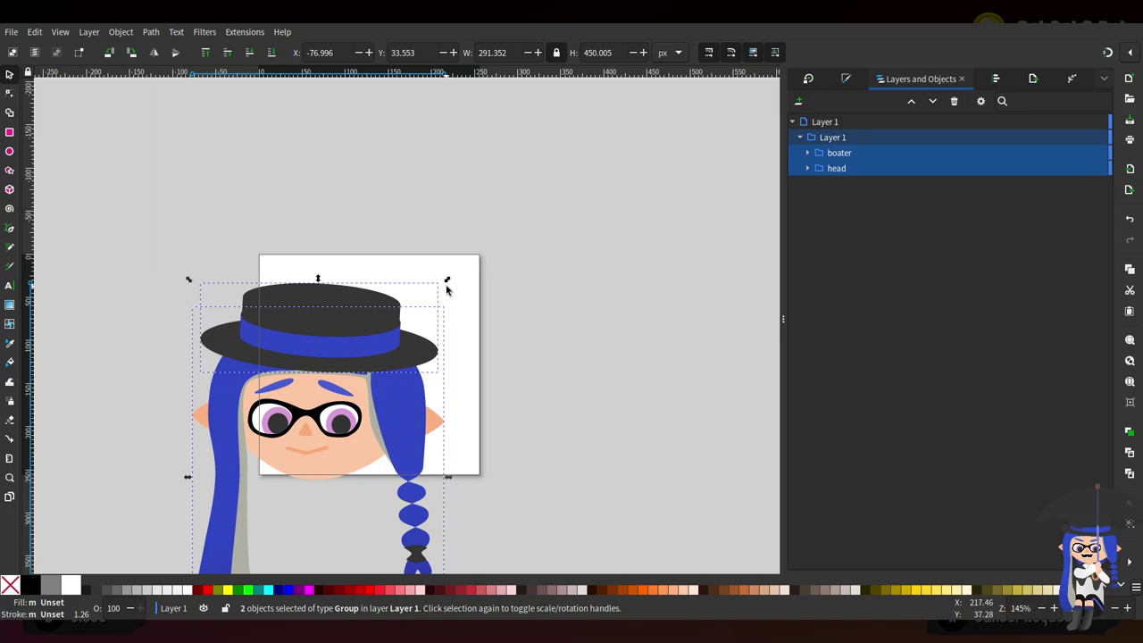
Select the braid's nodes across the hair, hair tie and hair under paths and move them about 29 px left
scroll(372, 415, "up", 2)
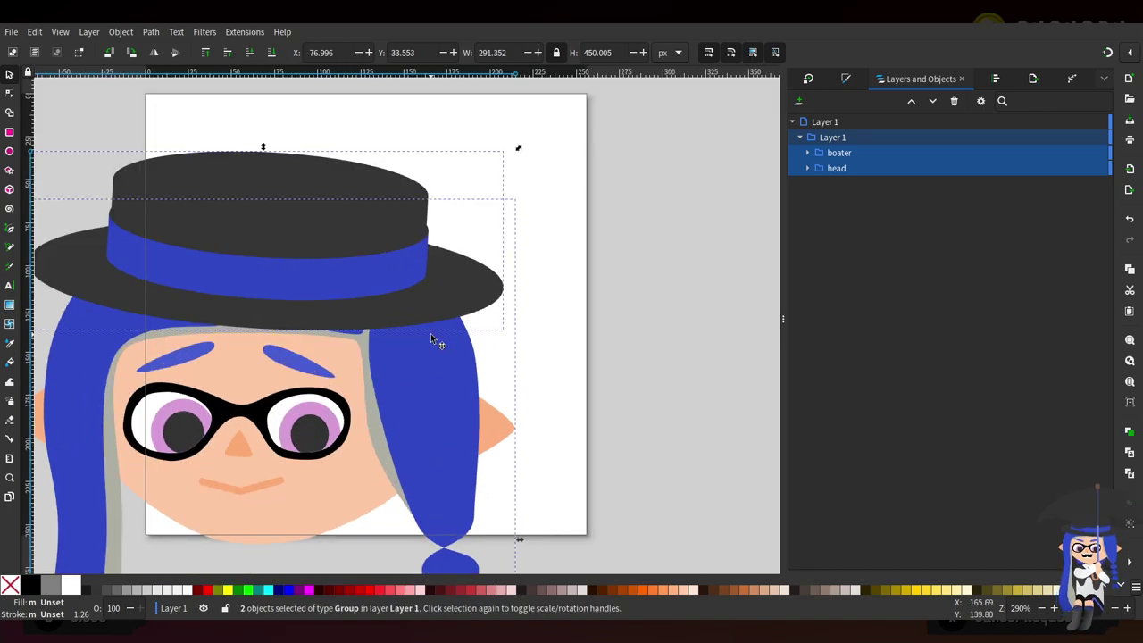
scroll(437, 309, "left", 4)
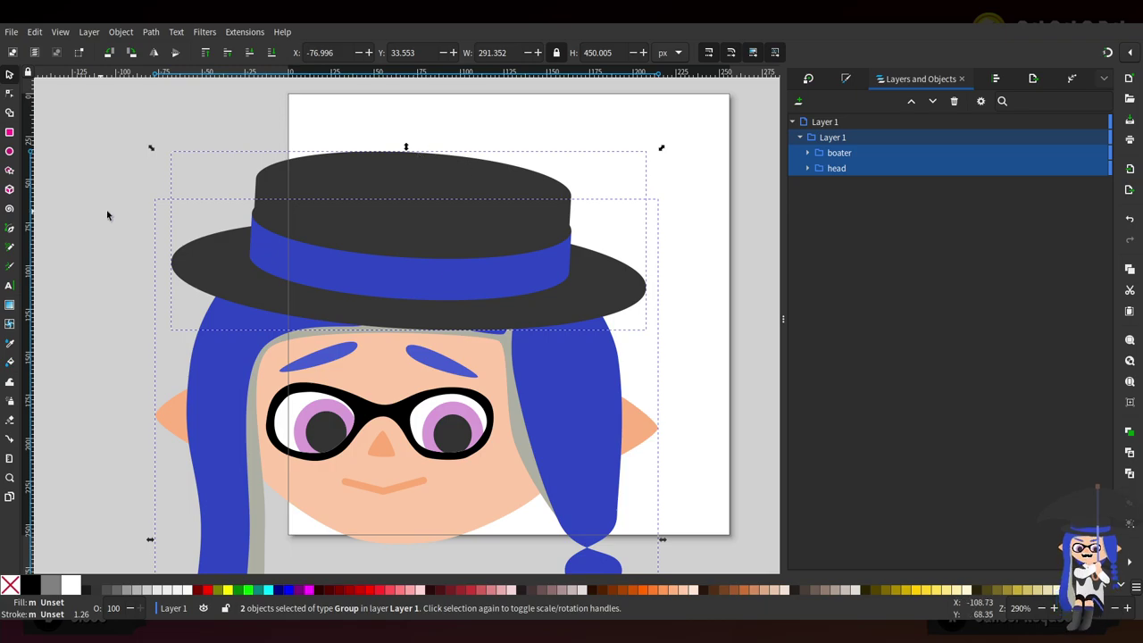
key("n")
left_click(566, 395)
scroll(553, 374, "down", 4)
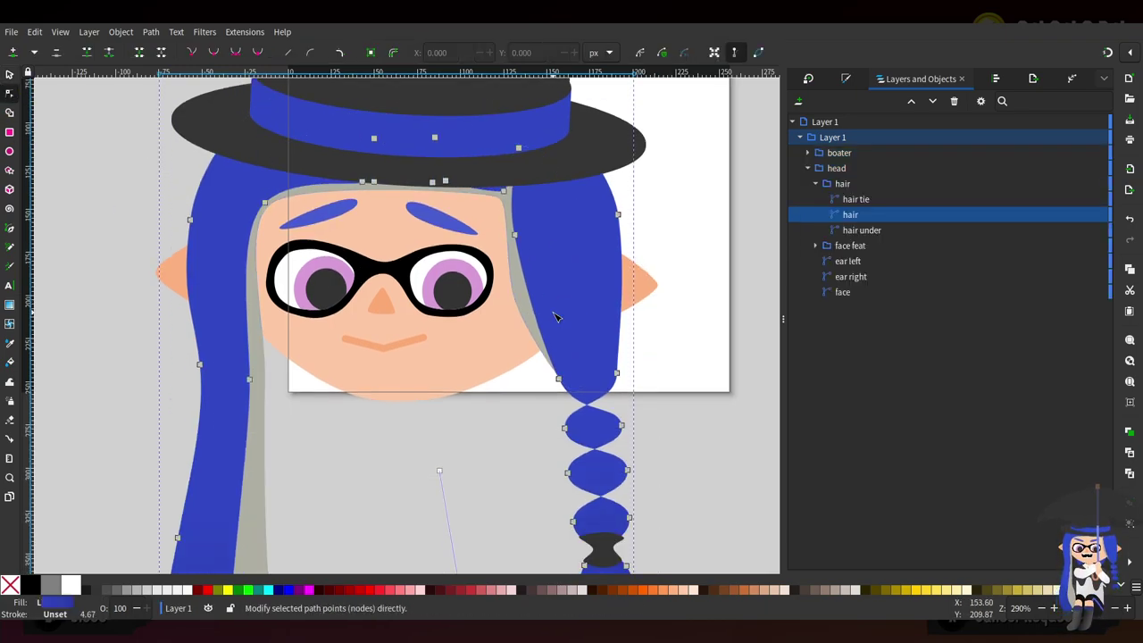
scroll(555, 315, "right", 5)
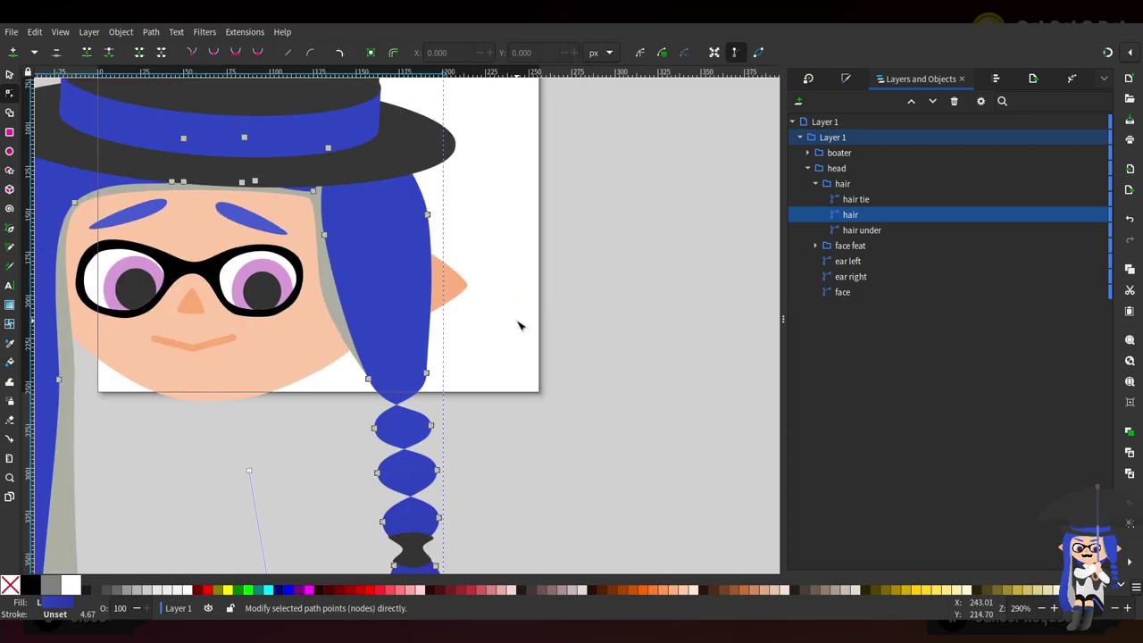
scroll(482, 366, "down", 4)
left_click_drag(331, 493, 478, 265)
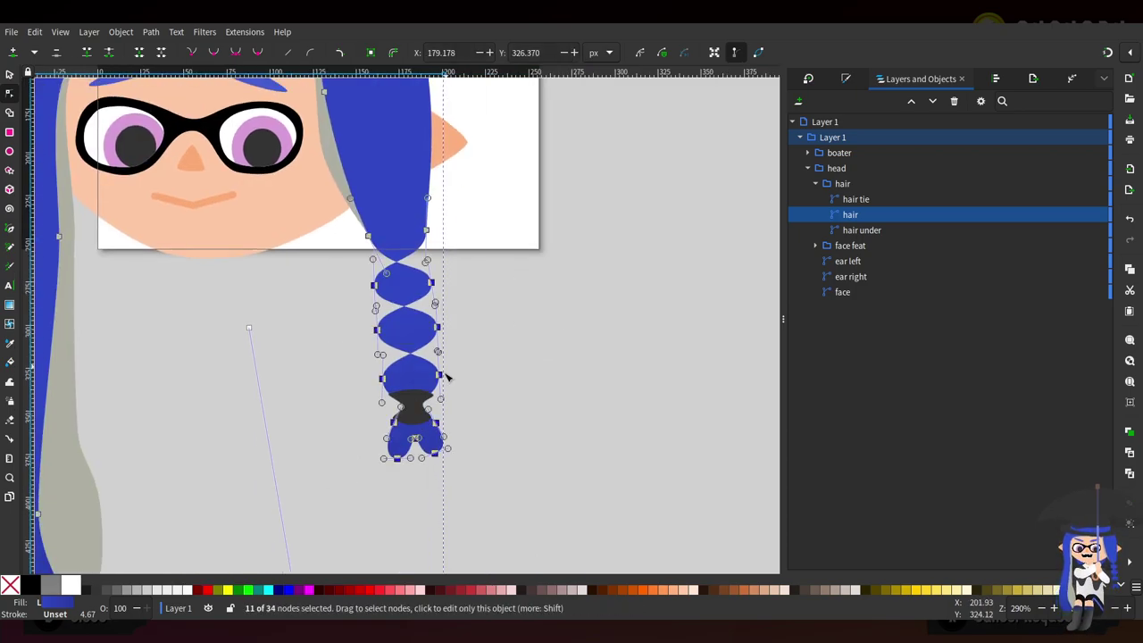
left_click(406, 408, "shift")
left_click_drag(322, 484, 523, 122)
left_click(330, 175, "shift")
left_click_drag(303, 509, 500, 191)
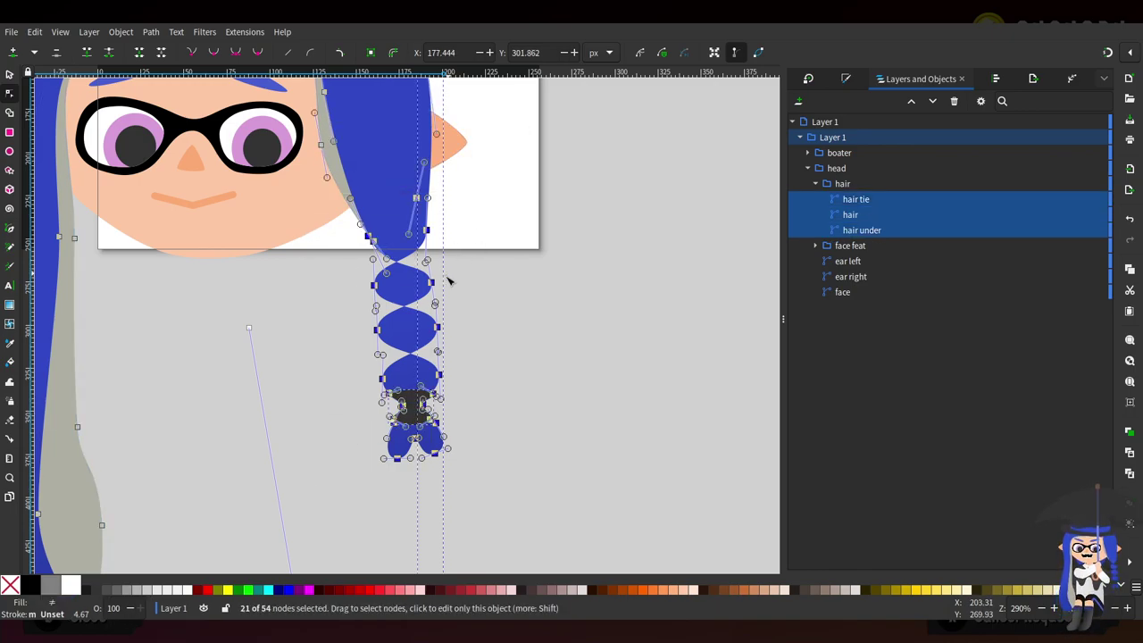
left_click_drag(448, 439, 397, 443)
Reshape the hair and hair under paths beside the face, moving the outer hair node about 22 px left
scroll(452, 348, "up", 3)
scroll(451, 348, "up", 3)
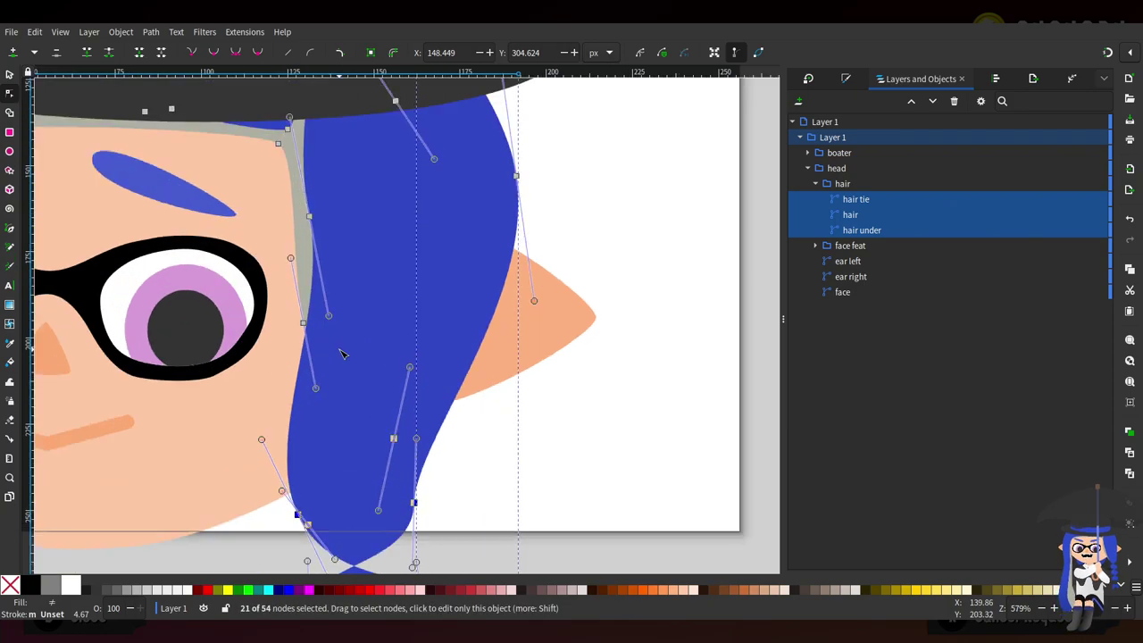
scroll(339, 348, "up", 2)
left_click_drag(303, 323, 271, 325)
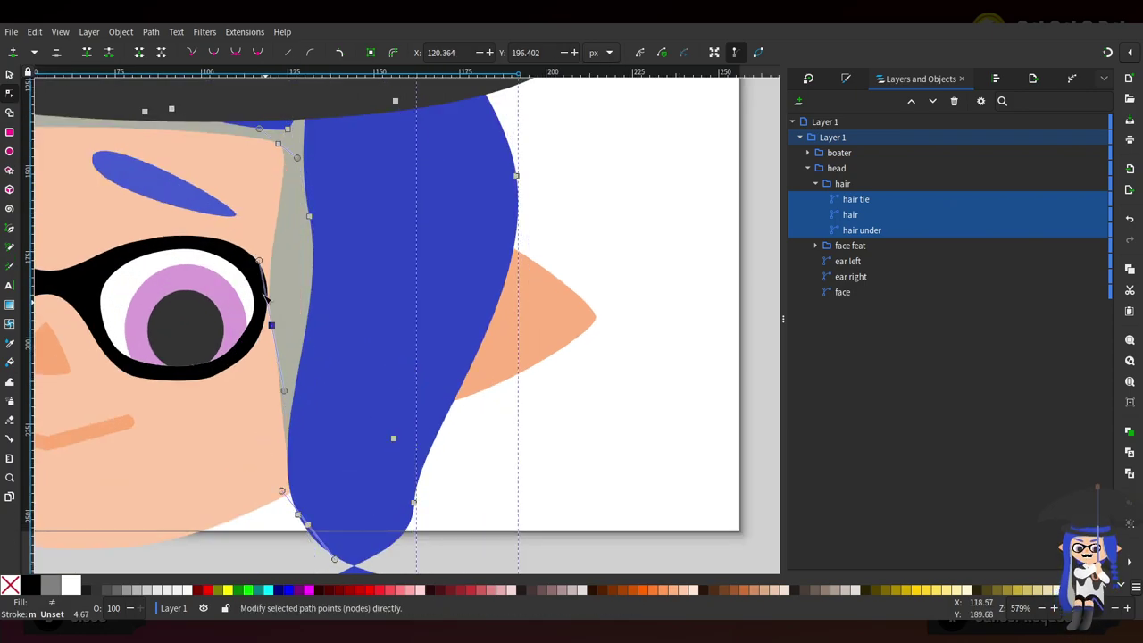
left_click_drag(259, 261, 276, 258)
left_click_drag(314, 221, 308, 248)
left_click_drag(274, 180, 305, 181)
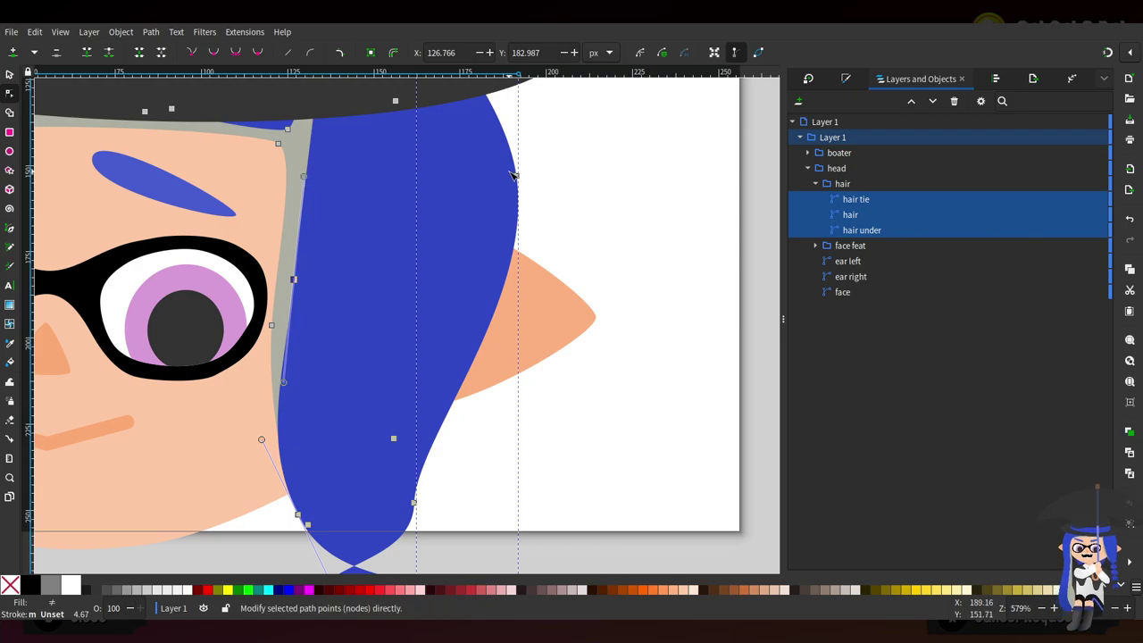
left_click_drag(516, 176, 440, 186)
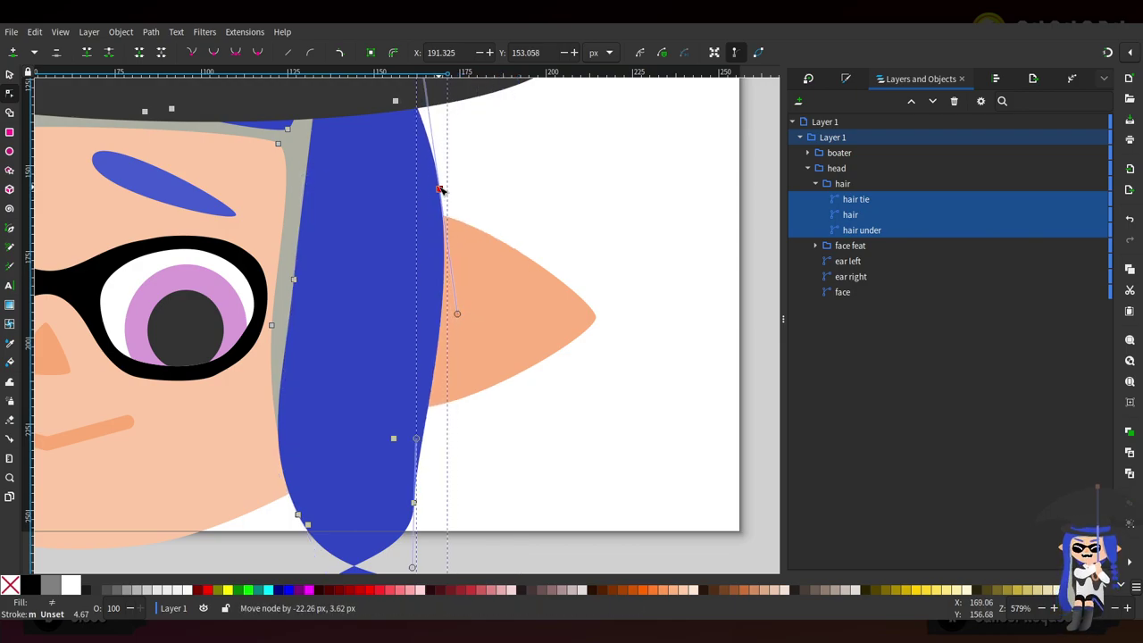
scroll(529, 253, "down", 3)
scroll(525, 264, "up", 3)
scroll(476, 315, "down", 2)
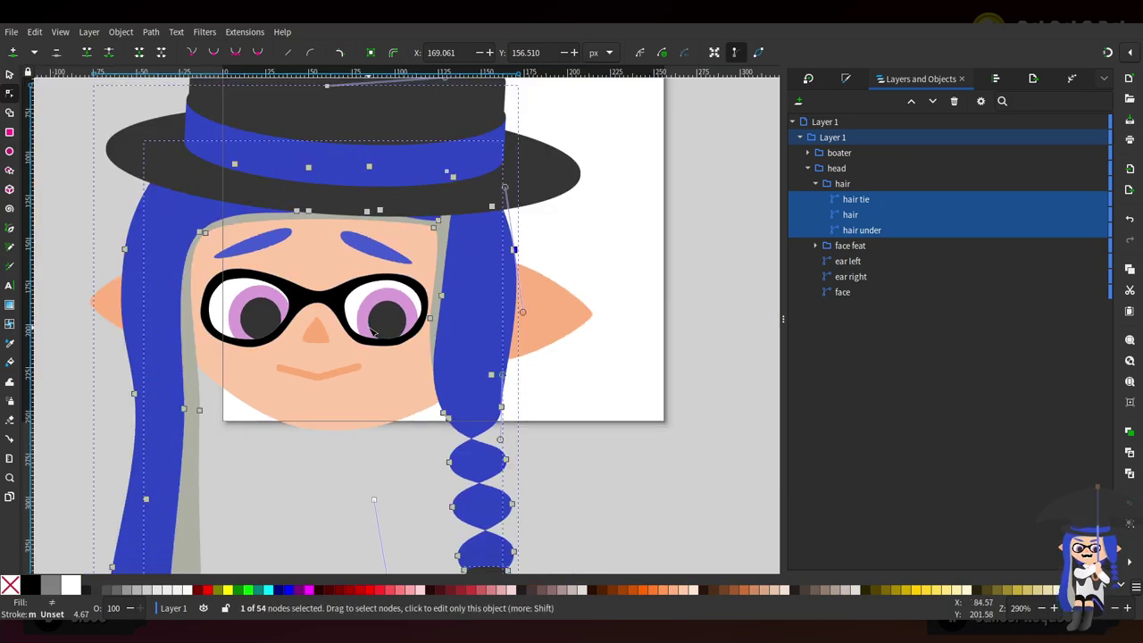
Undo the node edits made to the braid and the hair beside the face
key("ctrl+z")
key("ctrl+z")
key("ctrl+z")
key("ctrl+z")
key("ctrl+z")
key("ctrl+z")
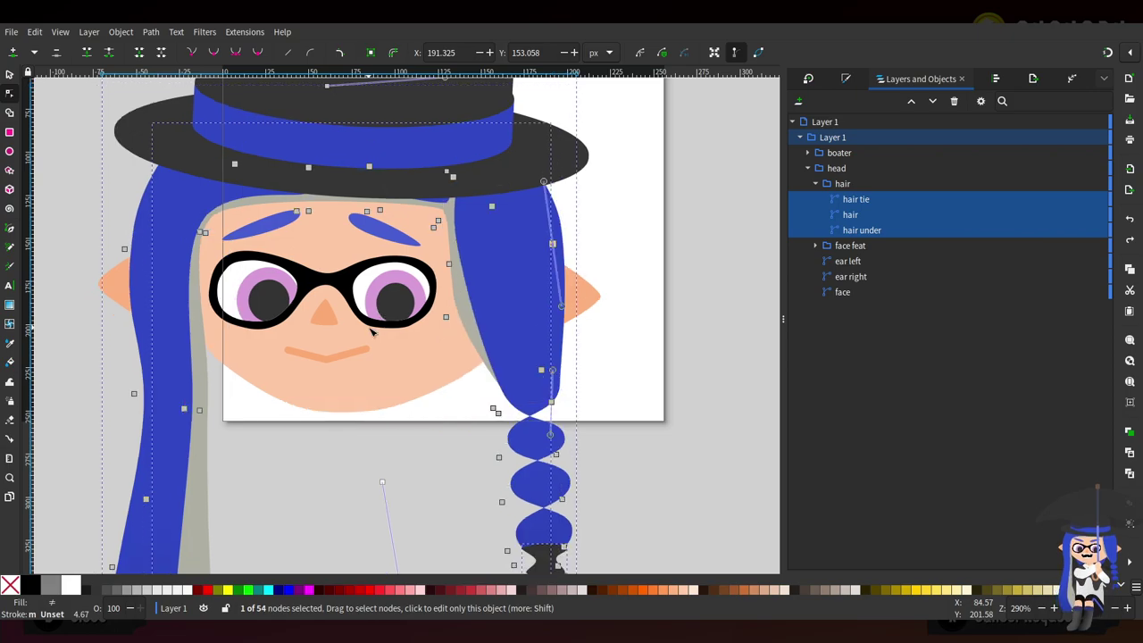
key("ctrl+z")
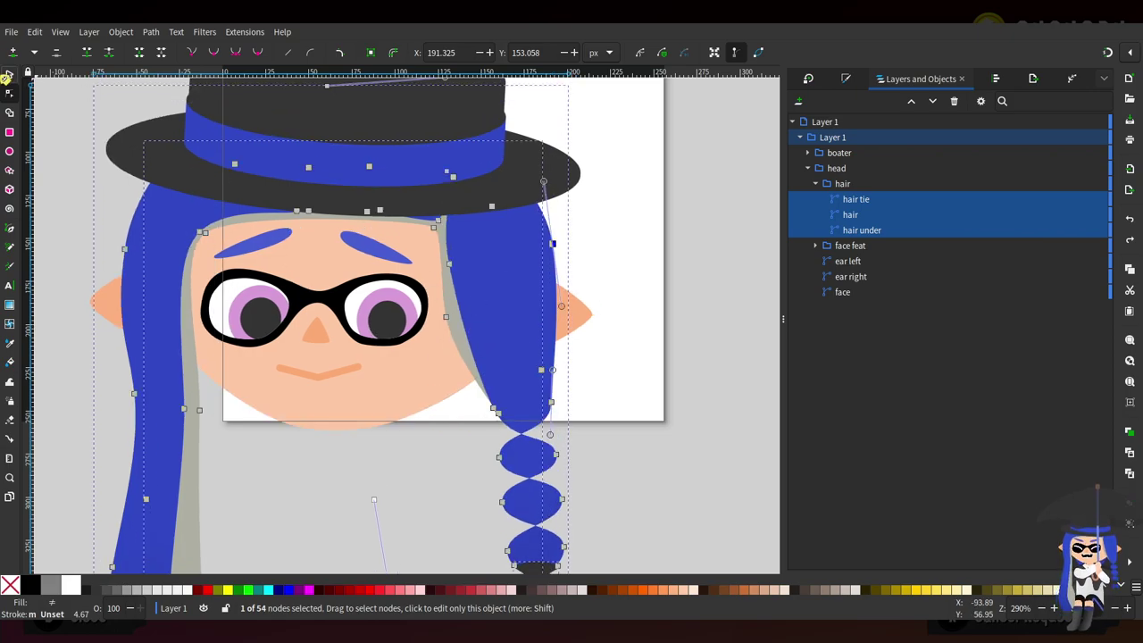
Select the face feat group inside the head and move it slightly right and up
left_click(8, 75)
left_click(372, 312)
double_click(371, 314)
mouse_move(371, 314)
left_mouse_down()
mouse_move(390, 316)
mouse_move(380, 302)
left_mouse_up()
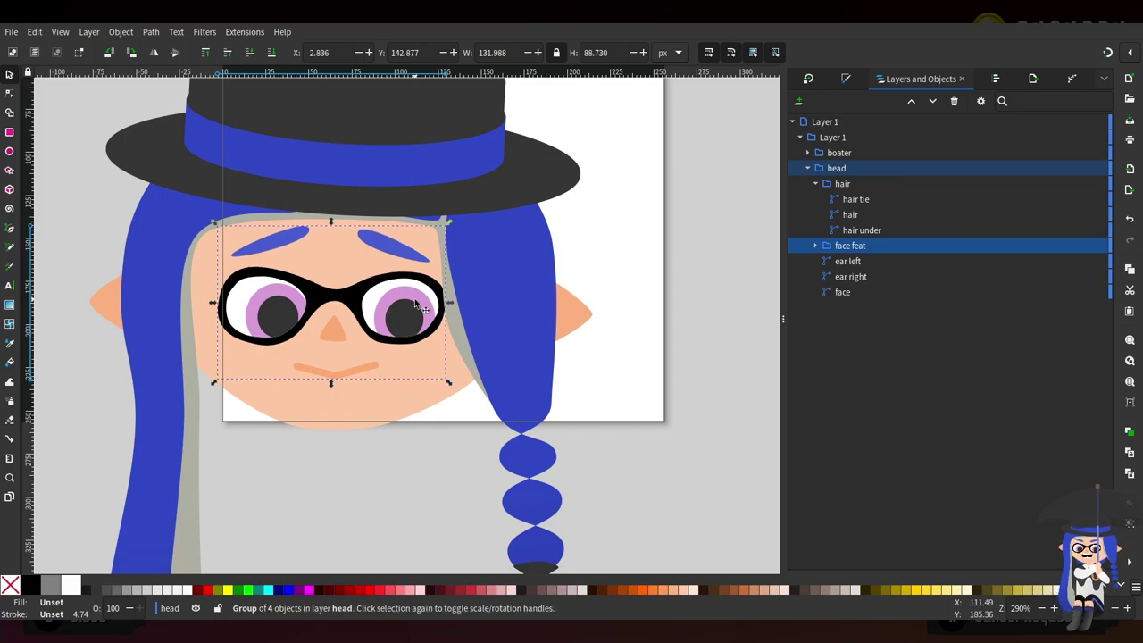
Select the hair and hair under paths for node editing and move their inner nodes beside the face about 11 px right and 1 px up
scroll(416, 303, "left", 2)
key("n")
left_click(265, 312)
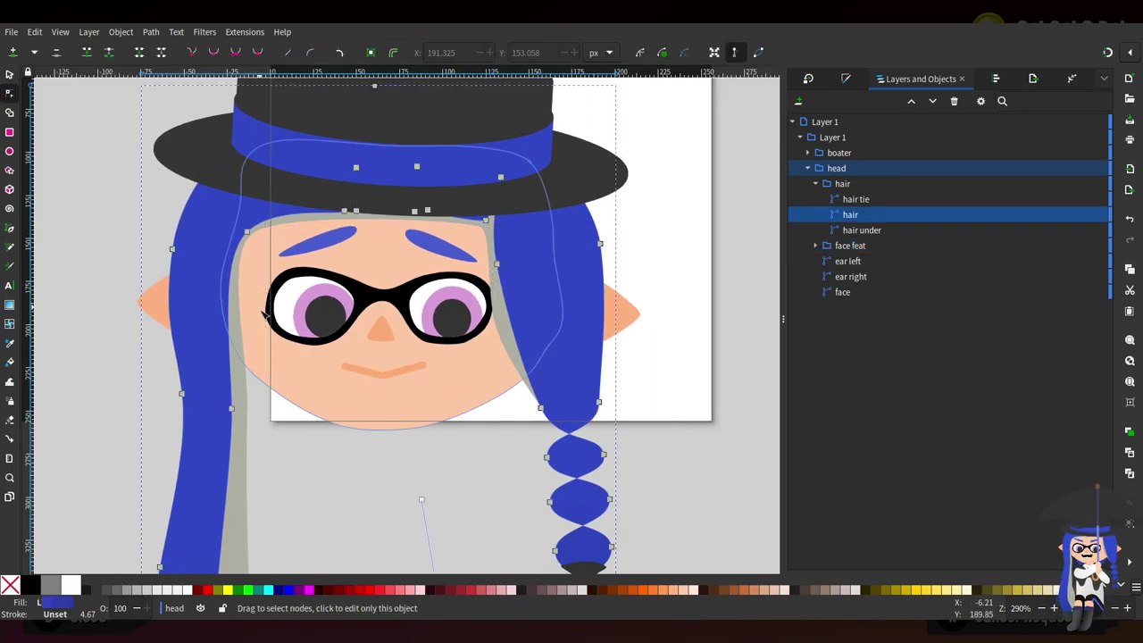
scroll(250, 352, "up", 2)
left_click(250, 283, "shift")
scroll(268, 339, "down", 3)
scroll(285, 347, "up", 1)
left_click_drag(286, 346, 268, 153)
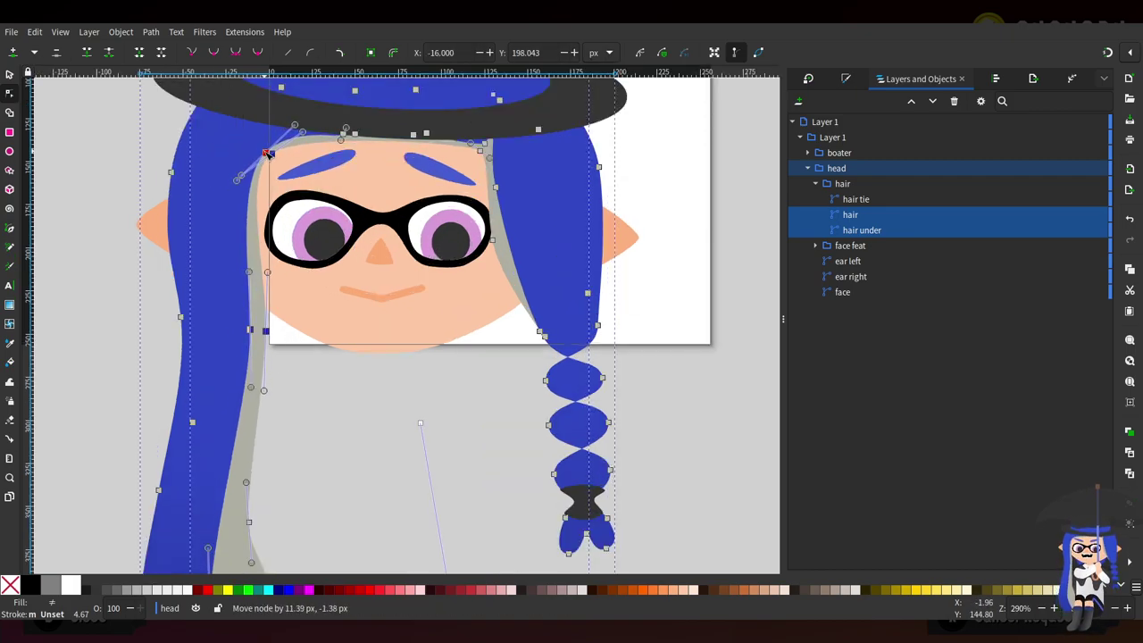
Select the lower inner nodes of the long hair strand on both hair paths and shift them slightly right
scroll(298, 336, "down", 3)
scroll(295, 357, "down", 3)
scroll(299, 393, "up", 2)
left_click_drag(295, 368, 236, 546)
left_click_drag(237, 457, 256, 453)
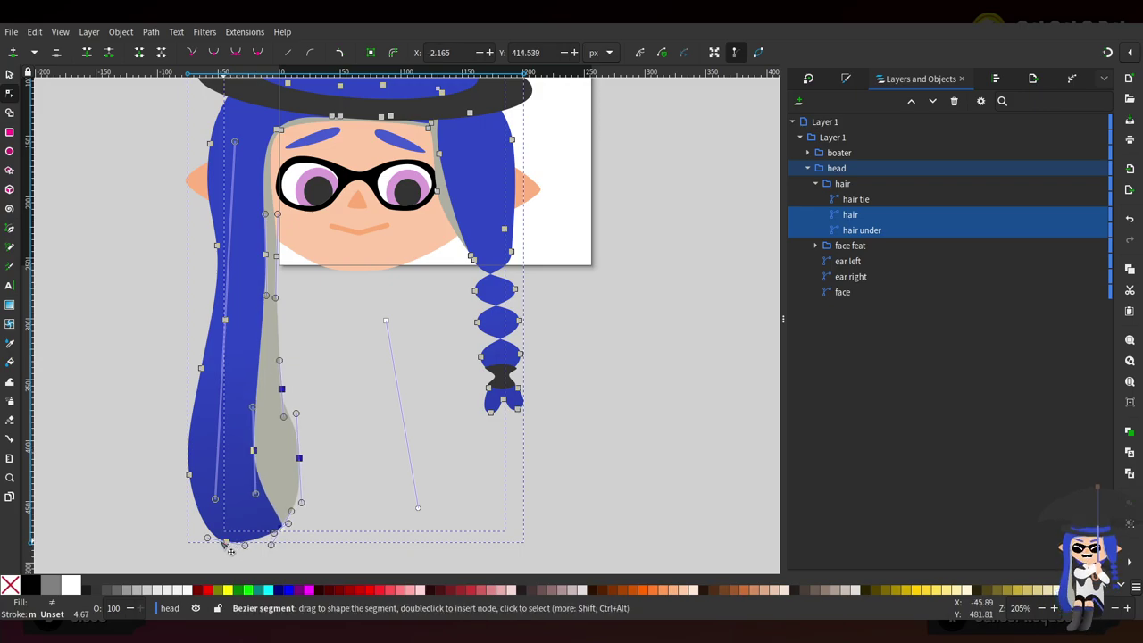
Open the page's export settings and examine how the head is framed in the 256 px preview
scroll(430, 382, "up", 4)
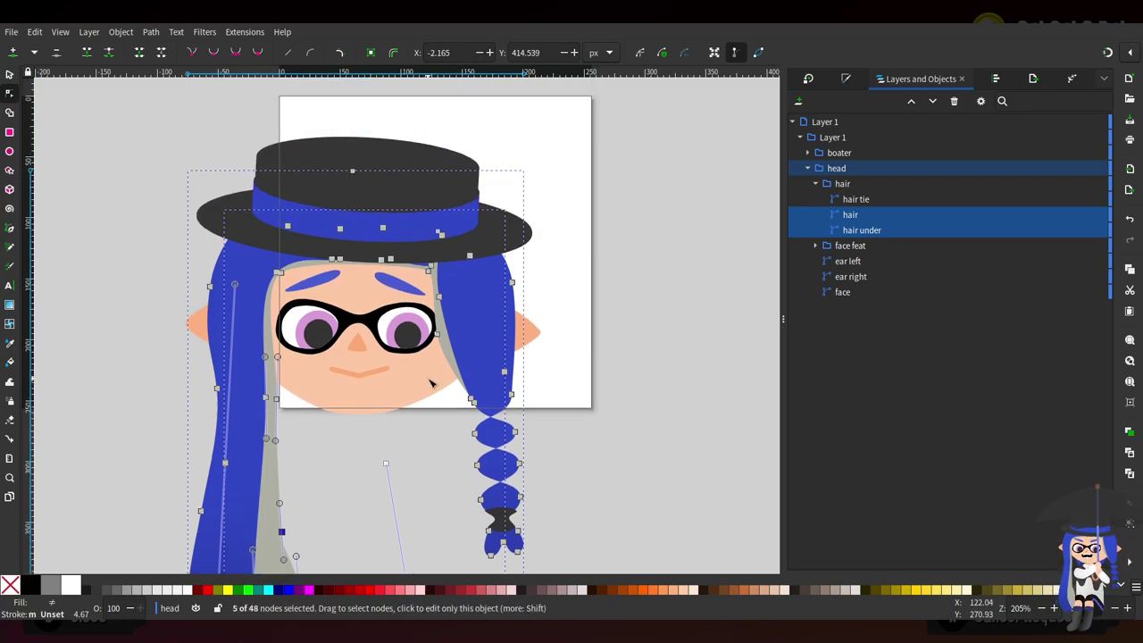
scroll(375, 371, "up", 2, "ctrl")
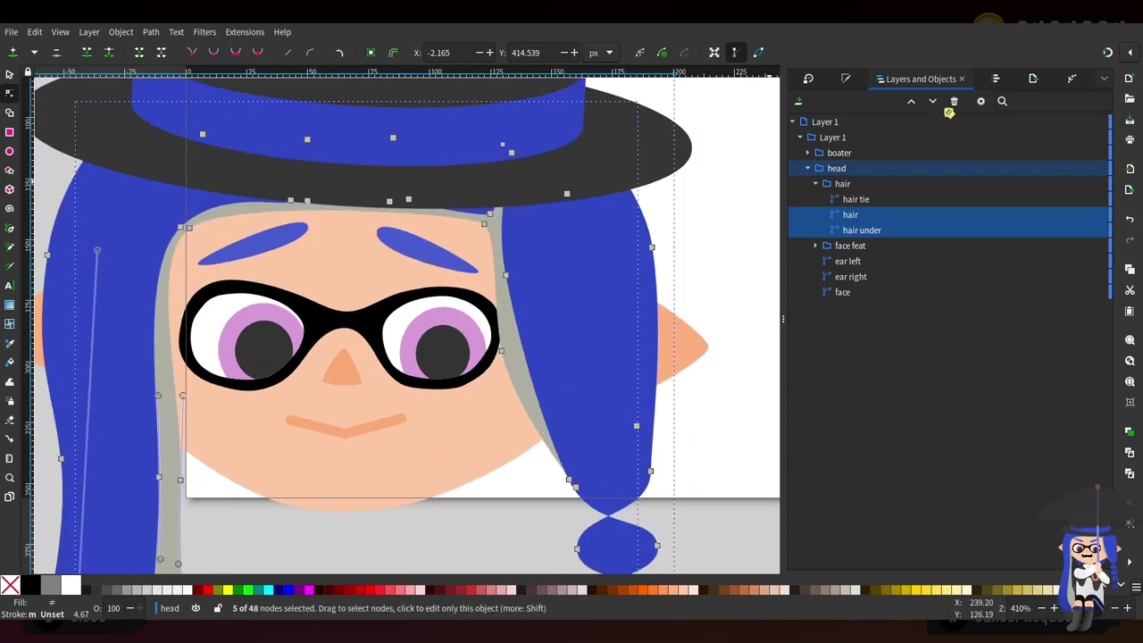
left_click(1036, 79)
scroll(506, 330, "right", 3)
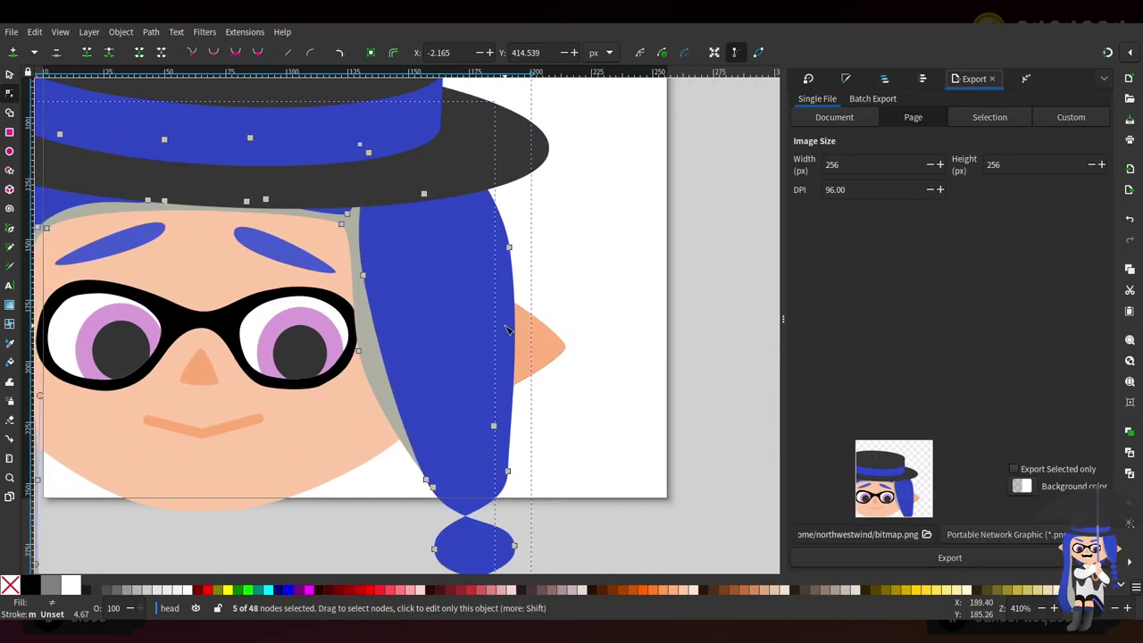
scroll(463, 329, "down", 3, "ctrl")
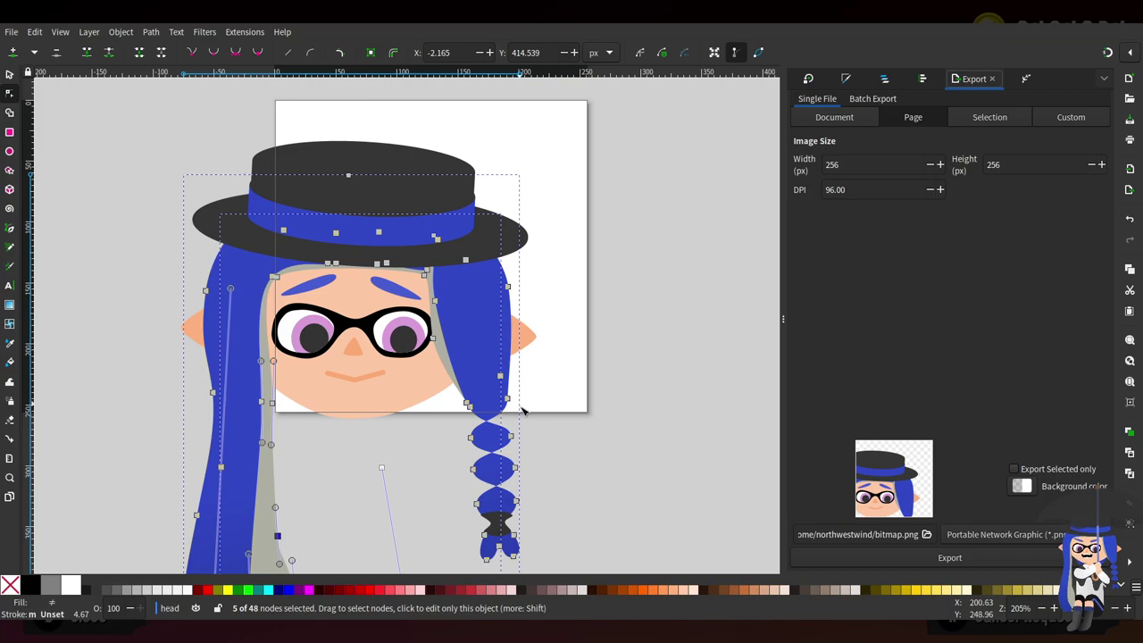
Select the braid's nodes on the hair and hair under paths and move them about 9.5 px left and 9.5 px up
scroll(524, 408, "up", 3, "ctrl")
scroll(527, 424, "down", 2)
scroll(545, 447, "down", 2)
left_click_drag(446, 496, 568, 186)
left_click_drag(379, 491, 562, 107)
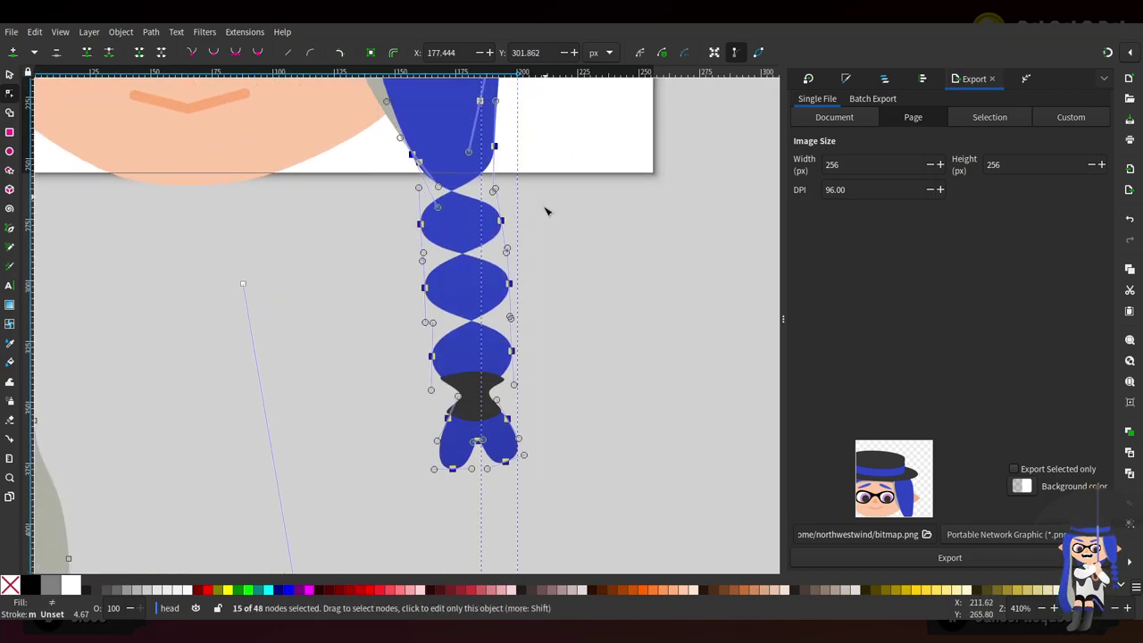
left_click_drag(506, 461, 487, 443)
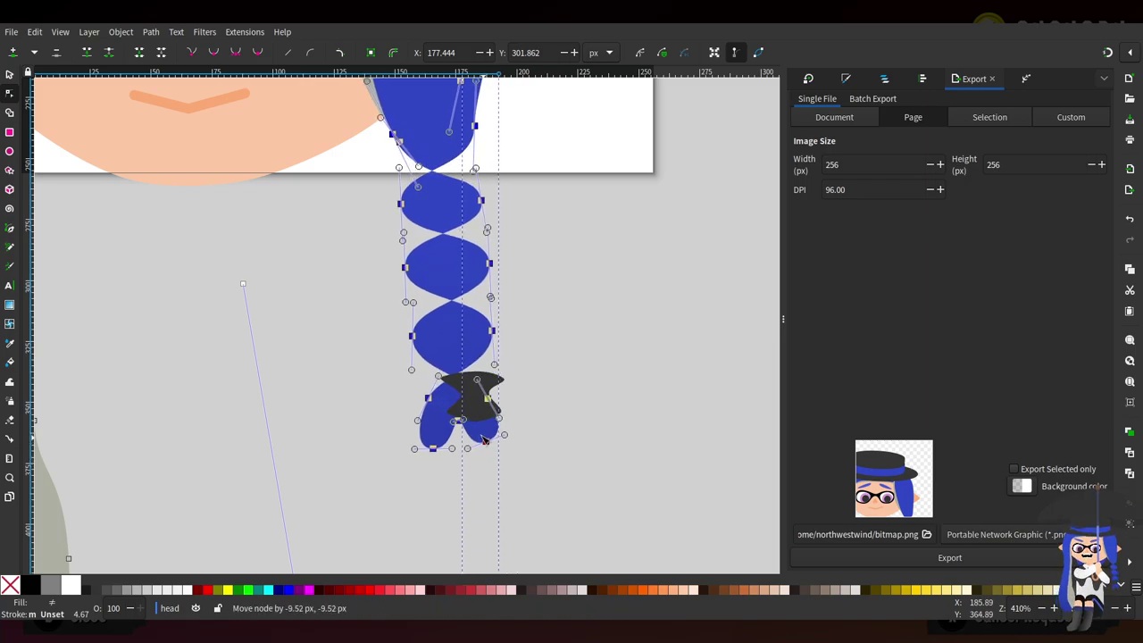
Move the tip node of the ear beside the braid about 5.4 px left and 1.5 px up
scroll(523, 301, "up", 4)
left_click(518, 232)
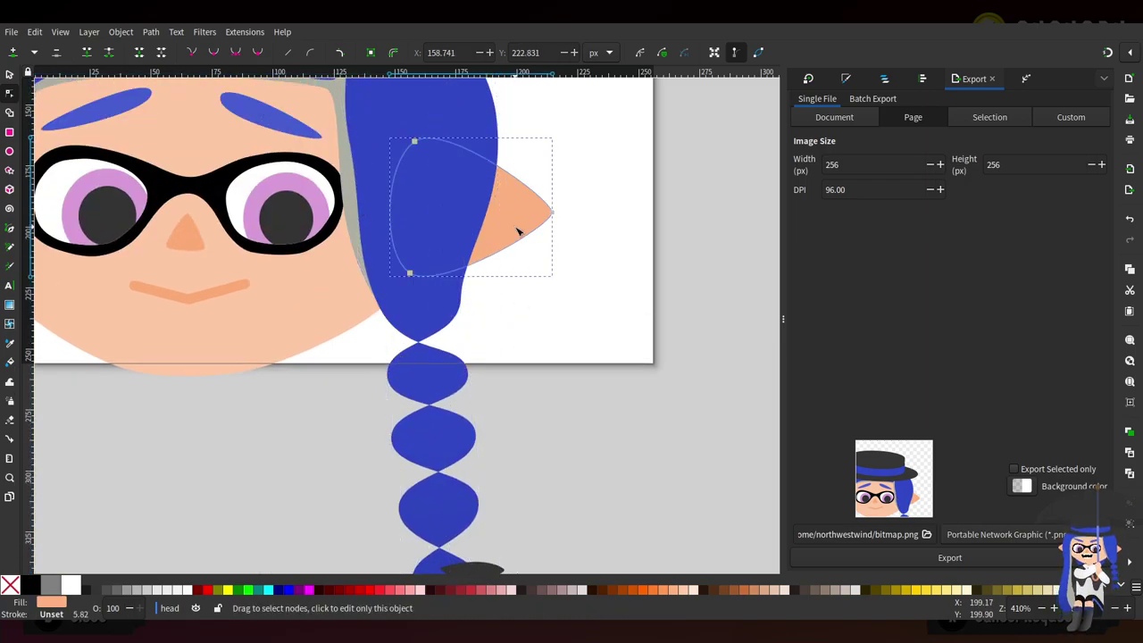
left_click(551, 214)
left_click_drag(553, 217, 543, 212)
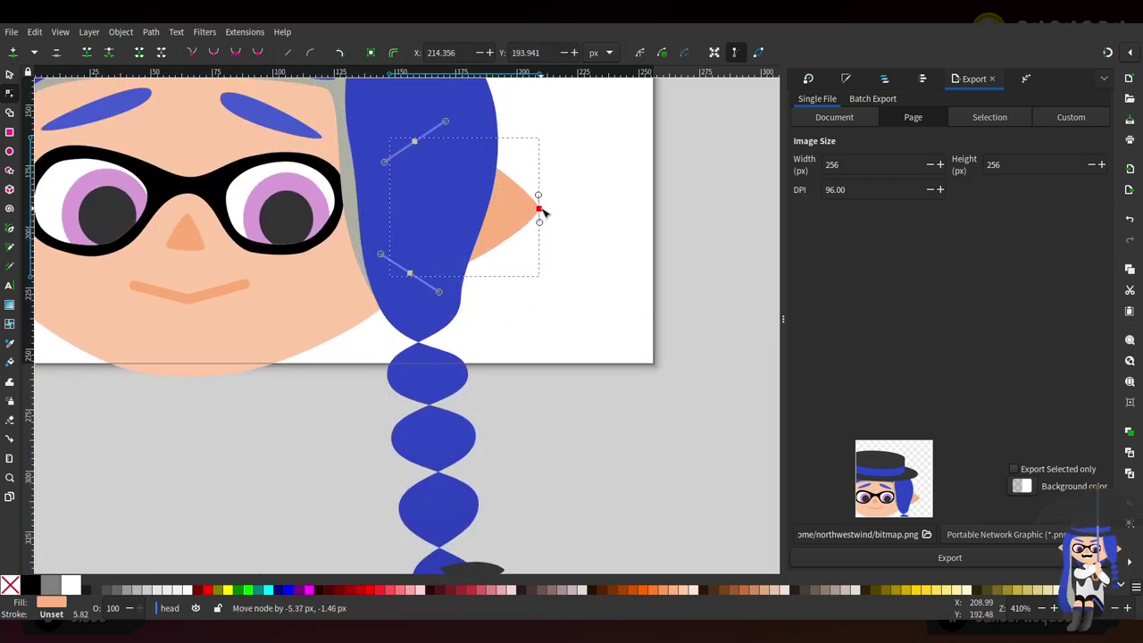
Save the document and switch from node editing to the Selector tool
scroll(518, 283, "left", 8)
scroll(464, 281, "up", 6)
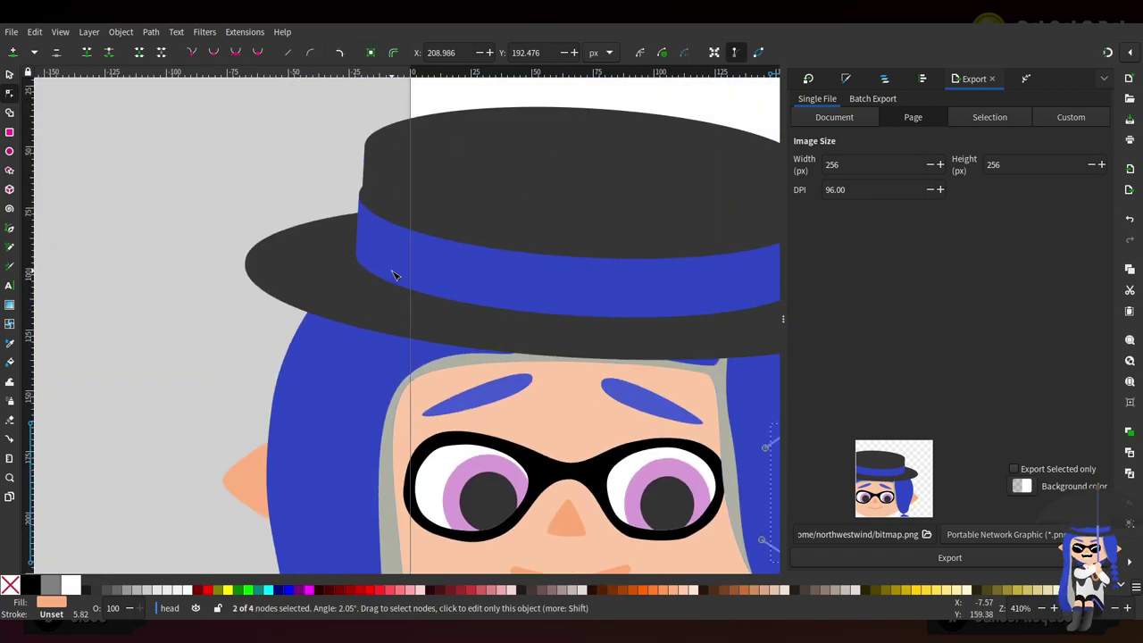
scroll(396, 275, "right", 4)
key("ctrl+s")
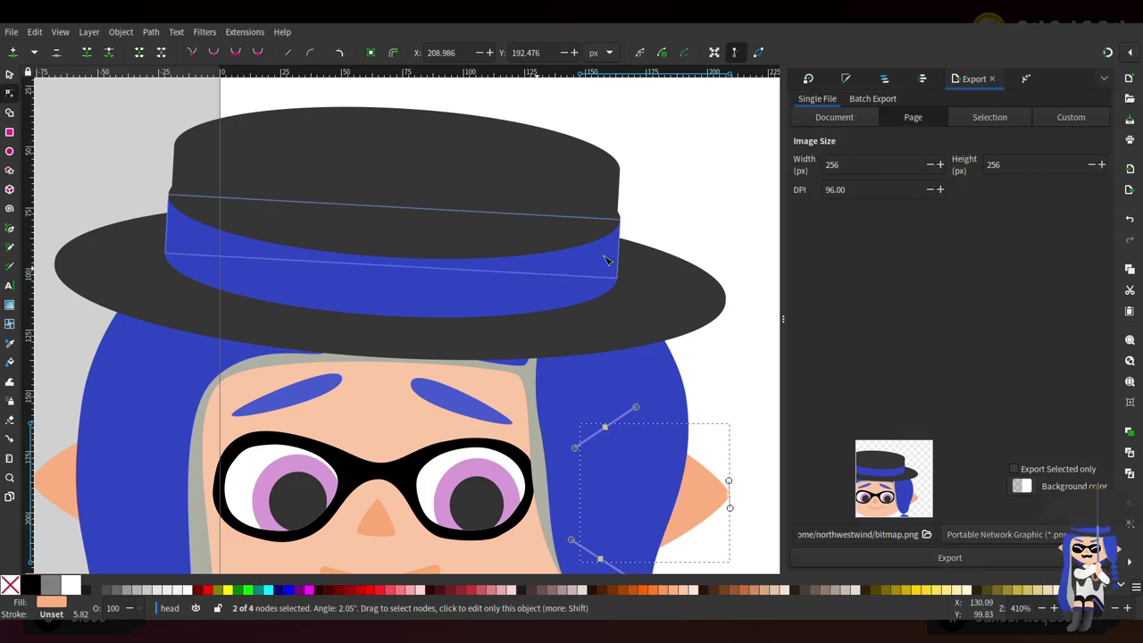
scroll(357, 383, "down", 4)
key("s")
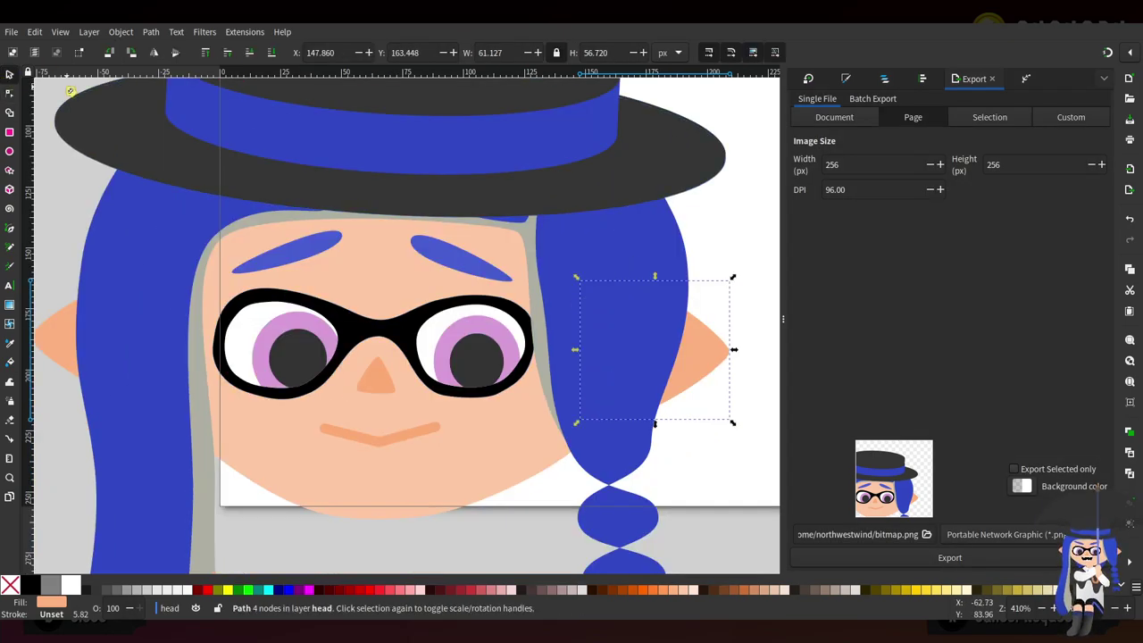
Rotate the left eyebrow so that its inner end slants down toward the nose
left_click(312, 248)
key("Escape")
left_click(316, 244, "ctrl")
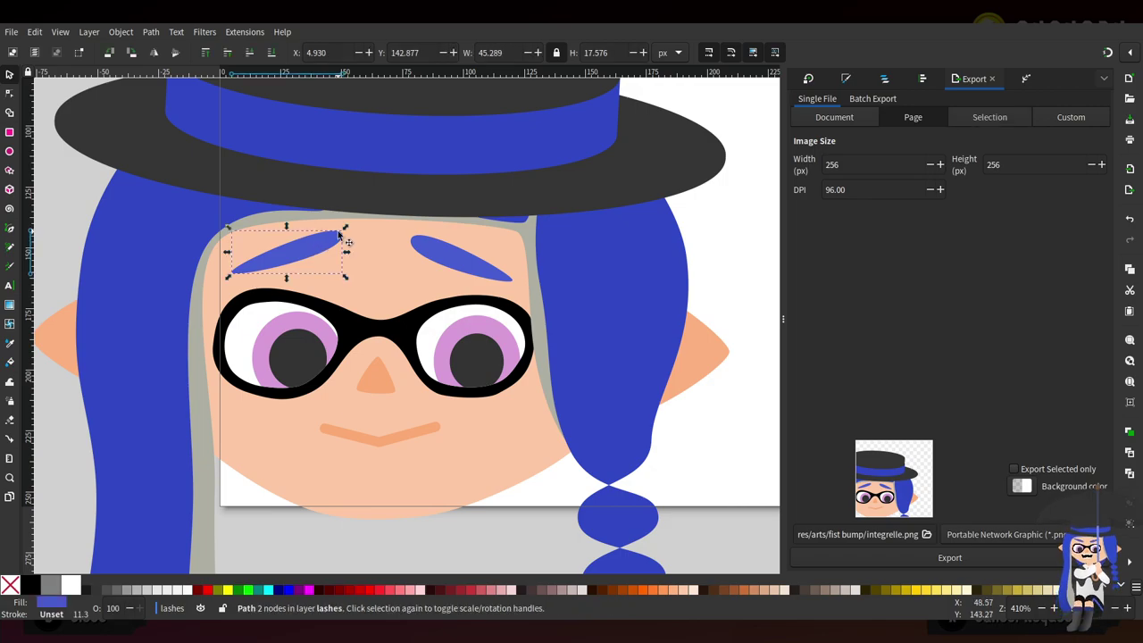
left_click(337, 239)
left_click_drag(346, 226, 352, 265)
Rotate the right eyebrow so that its inner end slants down, matching the left one
left_click(436, 254, "ctrl")
left_click(435, 253)
left_click_drag(407, 234, 394, 265)
left_click(476, 268)
left_click(7, 93)
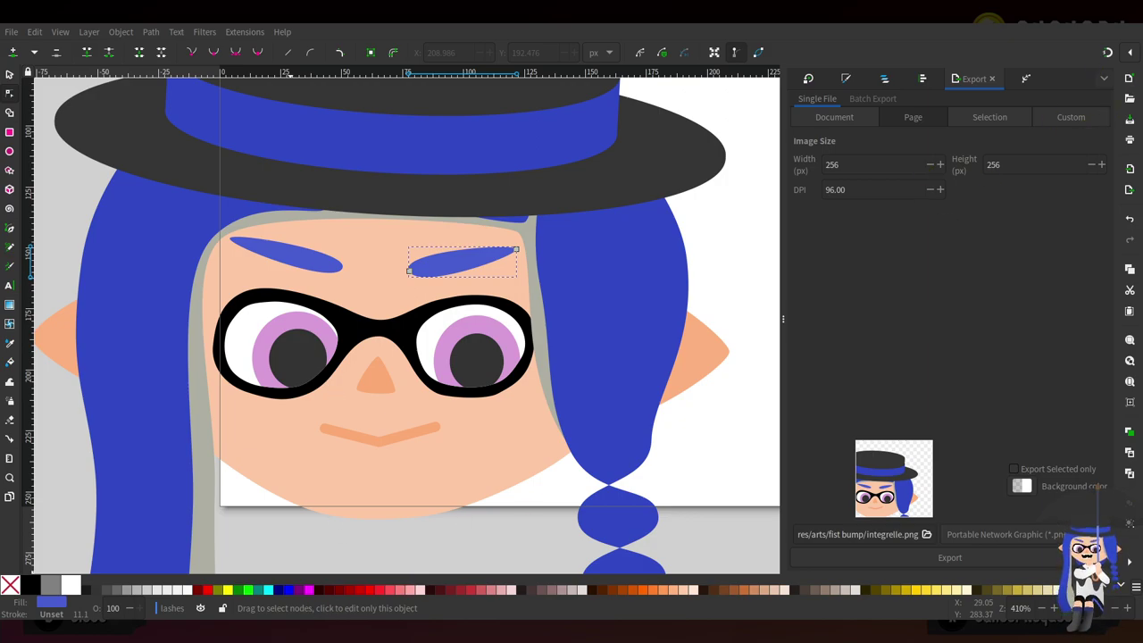
scroll(308, 371, "up", 1)
key("s")
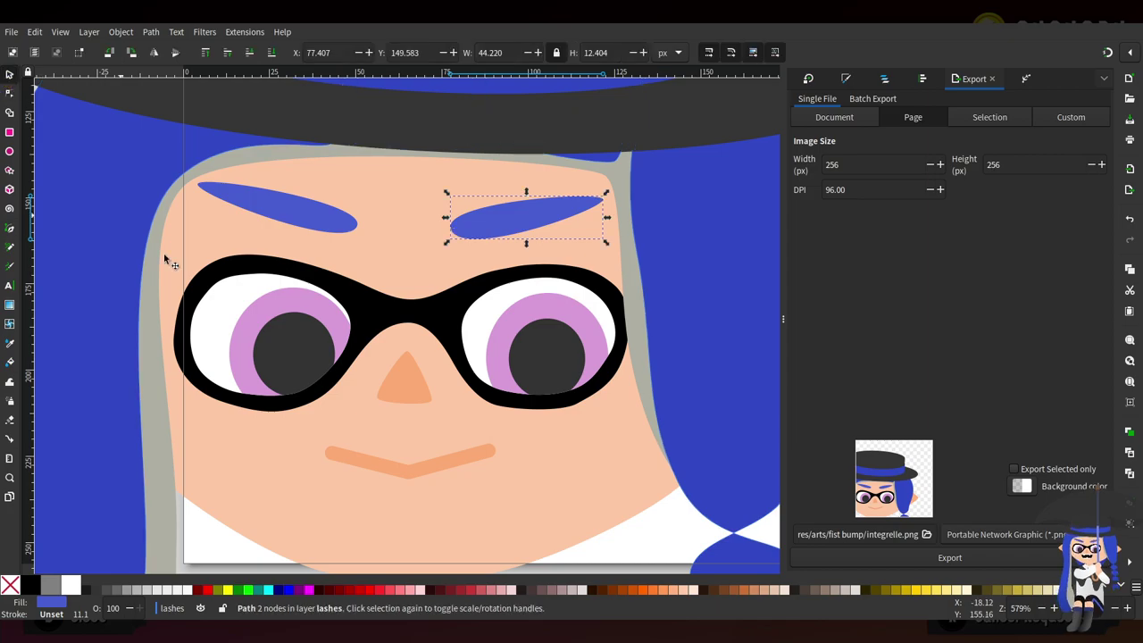
Show the "close" eye group and hide the "open" eye group inside the eye group
left_click(300, 337)
left_click(300, 337, "alt")
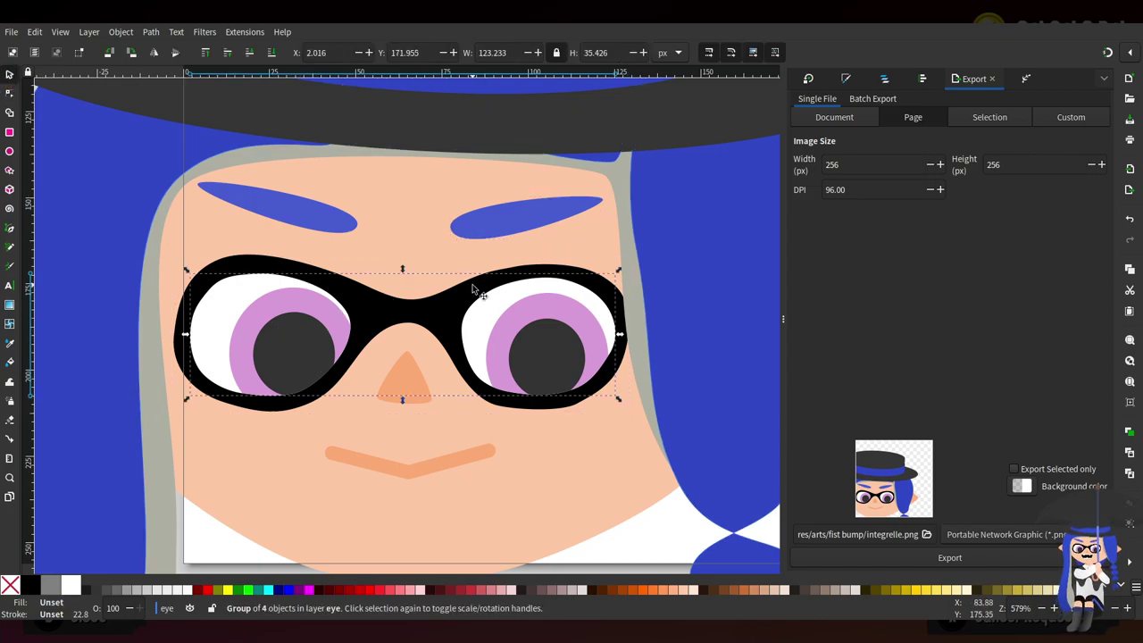
key("ctrl+shift+l")
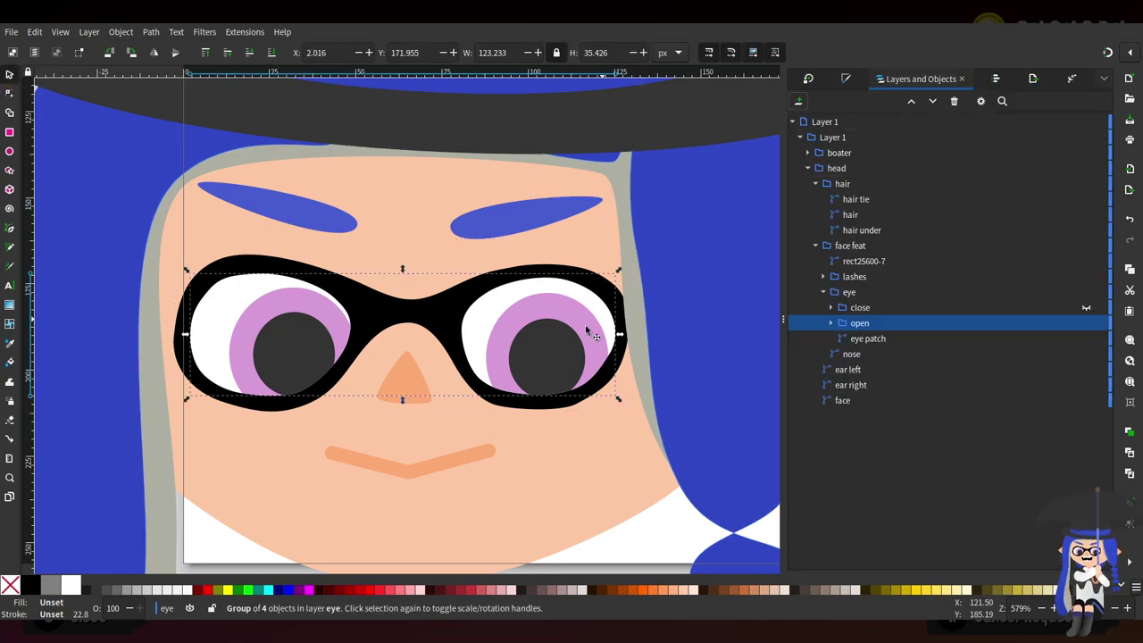
double_click(305, 339)
left_click(844, 309)
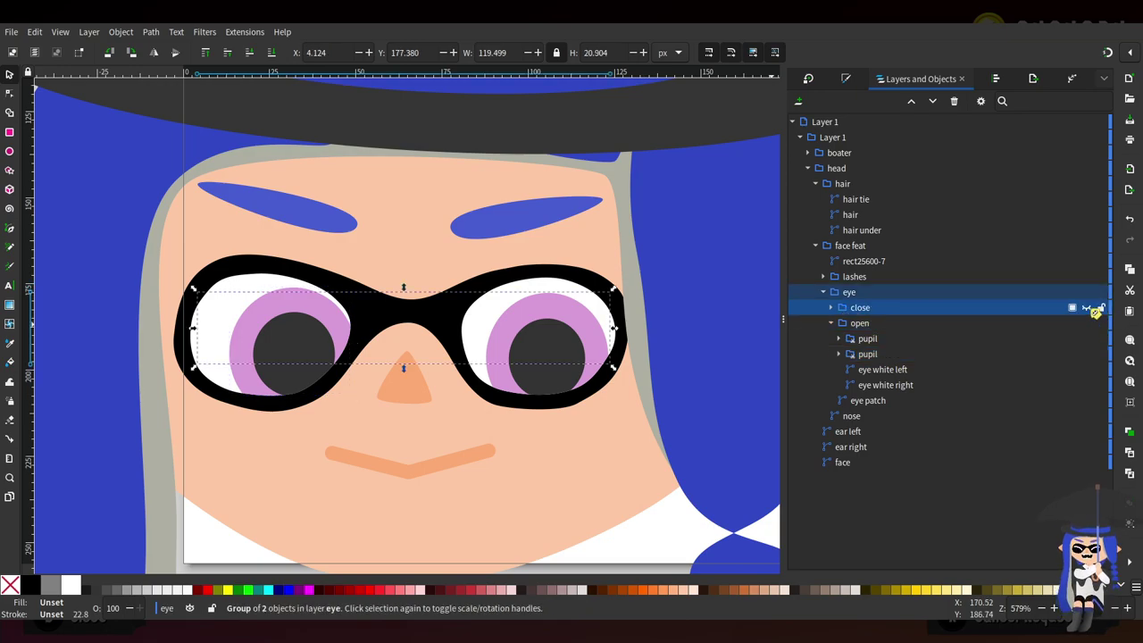
left_click(1085, 307)
left_click(1087, 323)
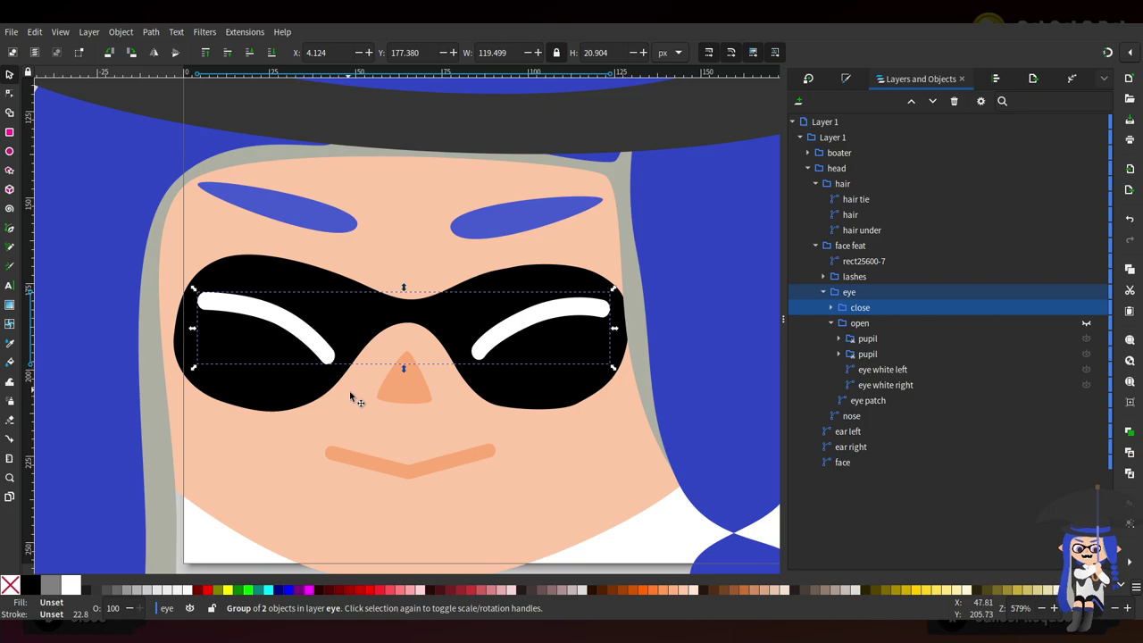
Rotate the left and right closed-eye strokes slightly so that both lie at a flatter slant within the black eye patch
left_click(325, 353)
left_click(324, 353)
double_click(326, 354)
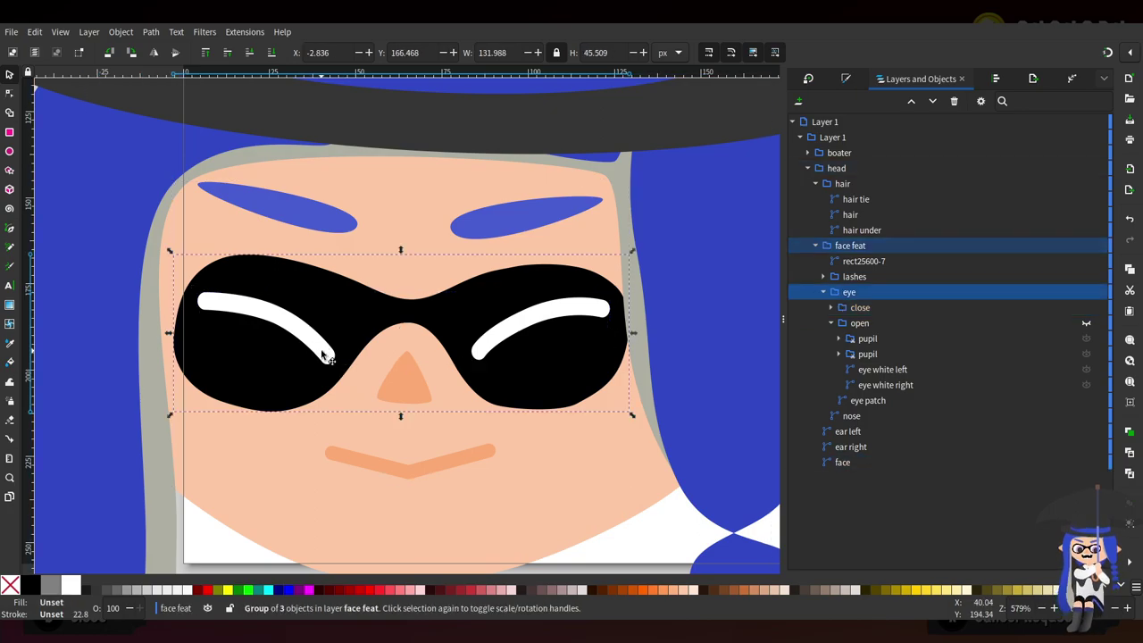
double_click(324, 355)
double_click(325, 355)
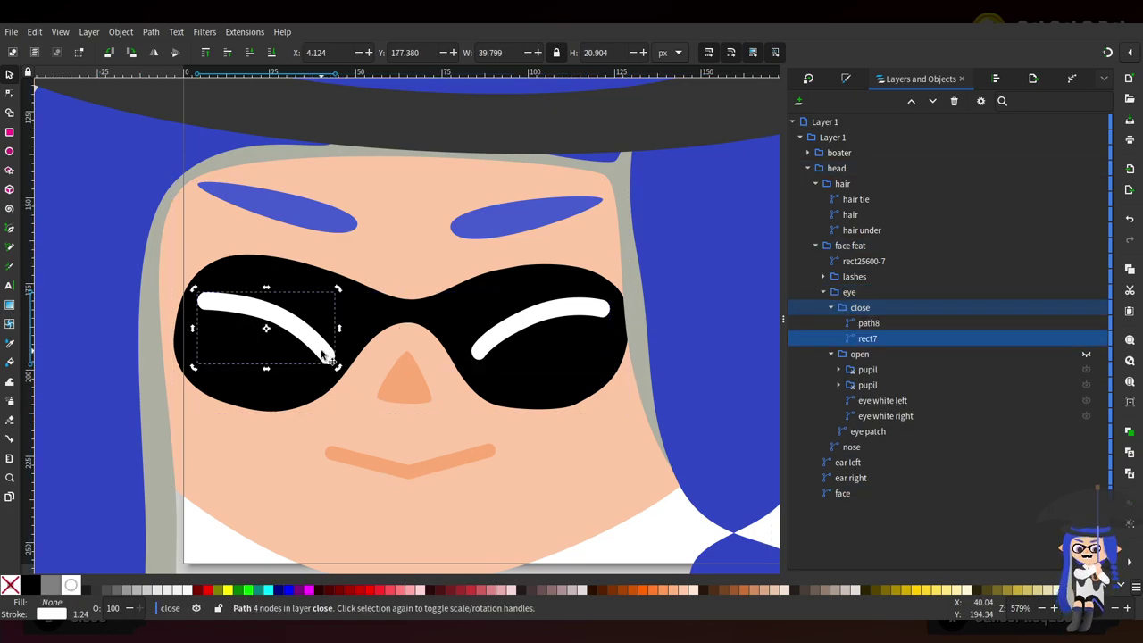
left_click_drag(341, 369, 360, 364)
left_click(513, 341)
left_click_drag(514, 341, 510, 340)
scroll(510, 339, "down", 2, "ctrl")
scroll(492, 427, "up", 1, "ctrl")
scroll(492, 429, "up", 1, "ctrl")
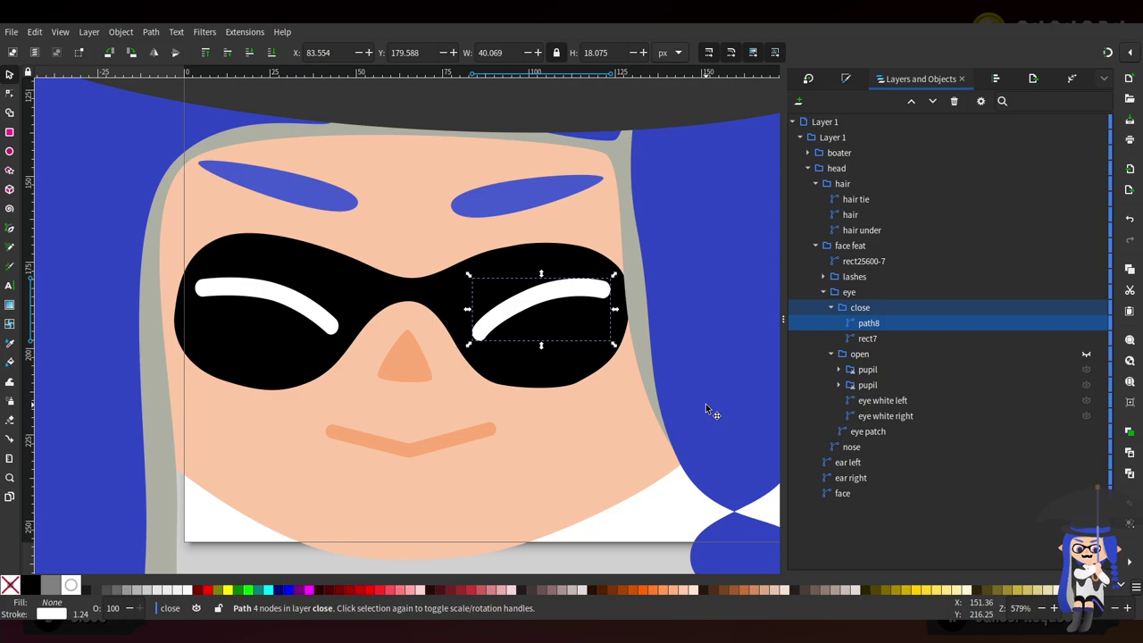
Paste the fanged open mouth over the old mouth, size it to about 58.7 by 21.9 px and center it below the nose
left_click(435, 443)
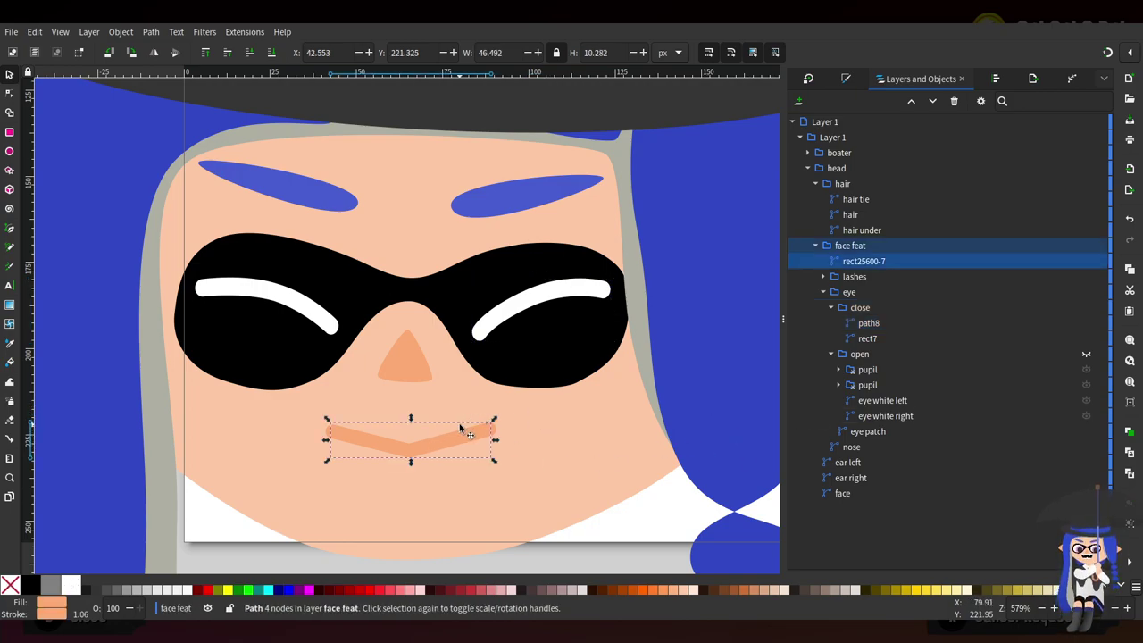
key("alt")
key("ctrl+v")
left_click_drag(607, 282, 342, 464)
left_click_drag(530, 391, 508, 403)
mouse_move(403, 493)
left_mouse_down()
mouse_move(413, 489)
mouse_move(401, 484)
left_mouse_up()
scroll(475, 430, "down", 2)
scroll(478, 424, "up", 2)
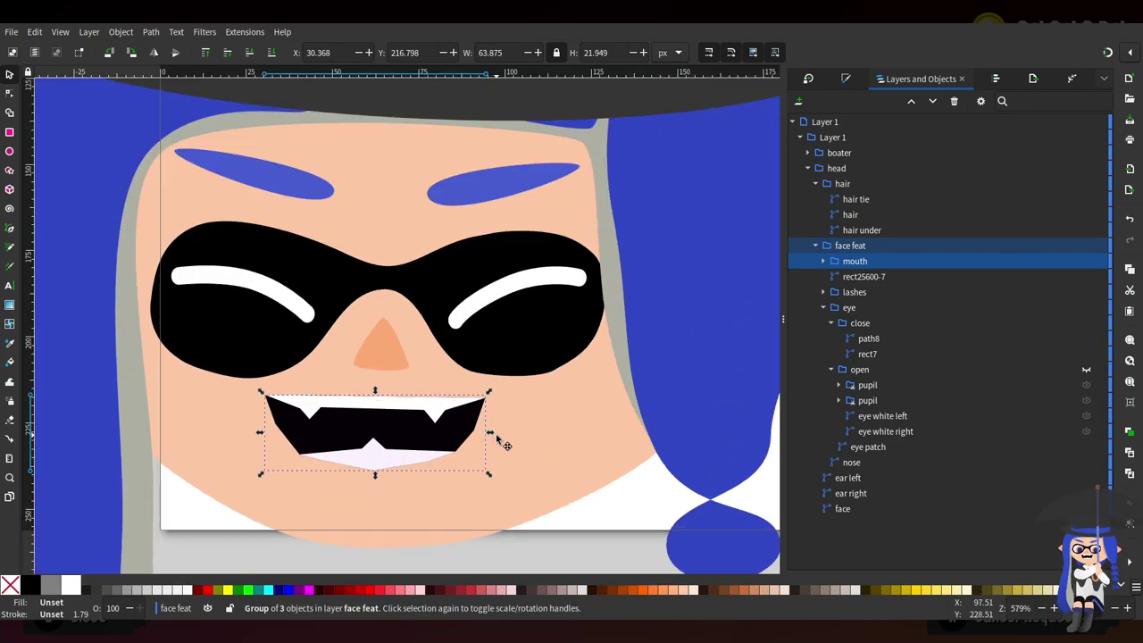
left_click_drag(258, 433, 281, 436)
left_click_drag(403, 434, 396, 441)
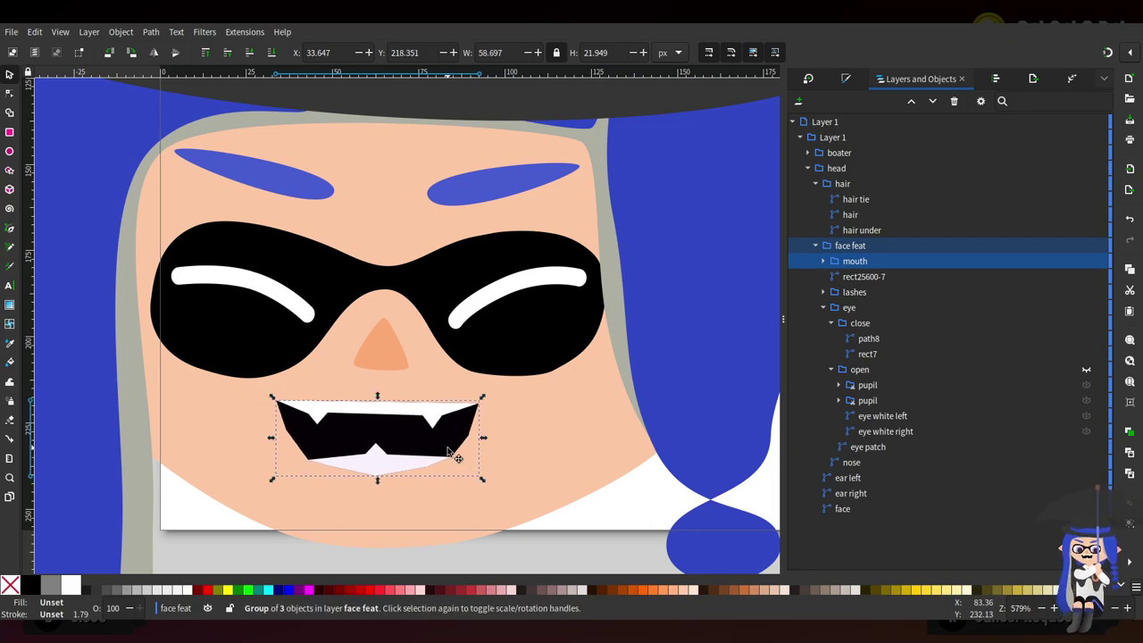
Make all eight nodes of the white upper teeth path symmetric
left_click(9, 93)
scroll(421, 416, "up", 2)
left_click(420, 416)
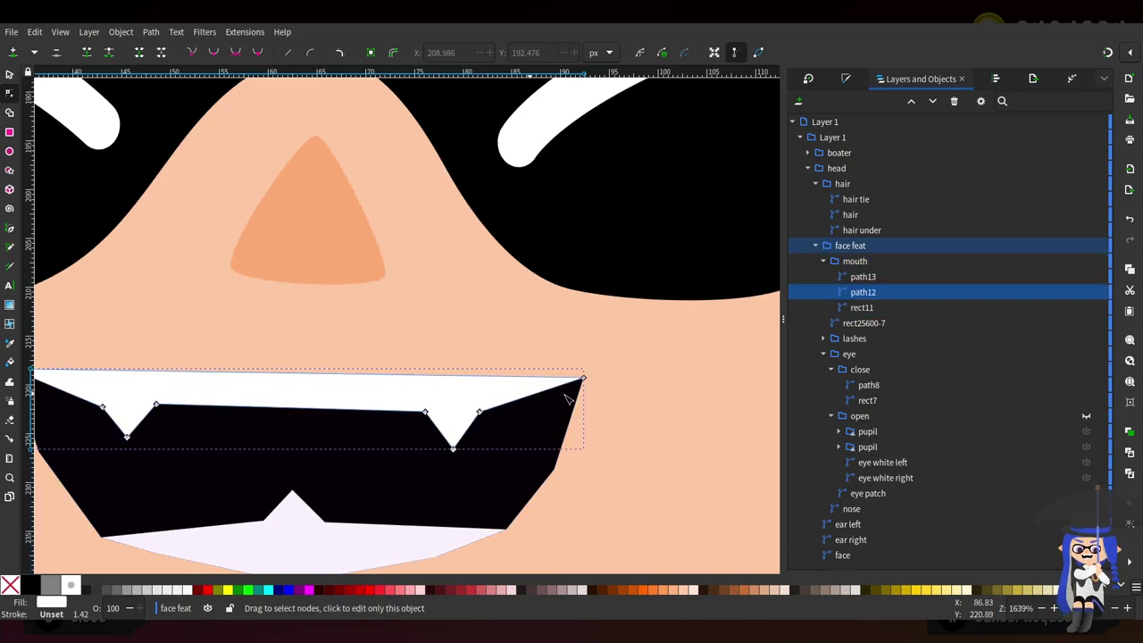
scroll(653, 414, "down", 1)
scroll(653, 413, "up", 2)
scroll(642, 461, "left", 3)
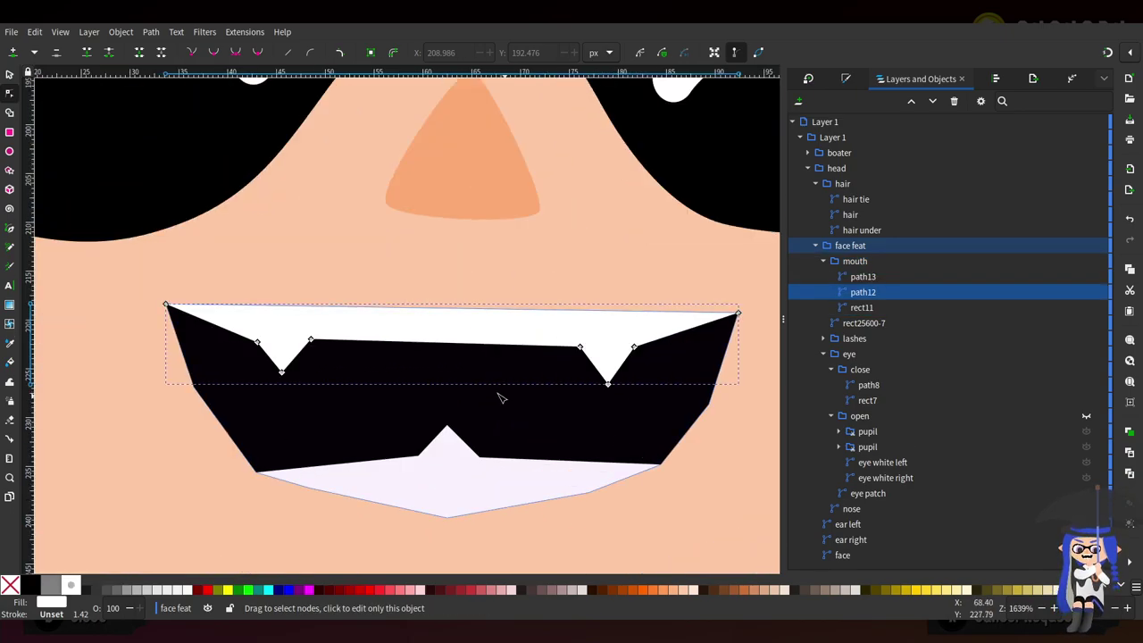
left_click_drag(249, 393, 748, 298)
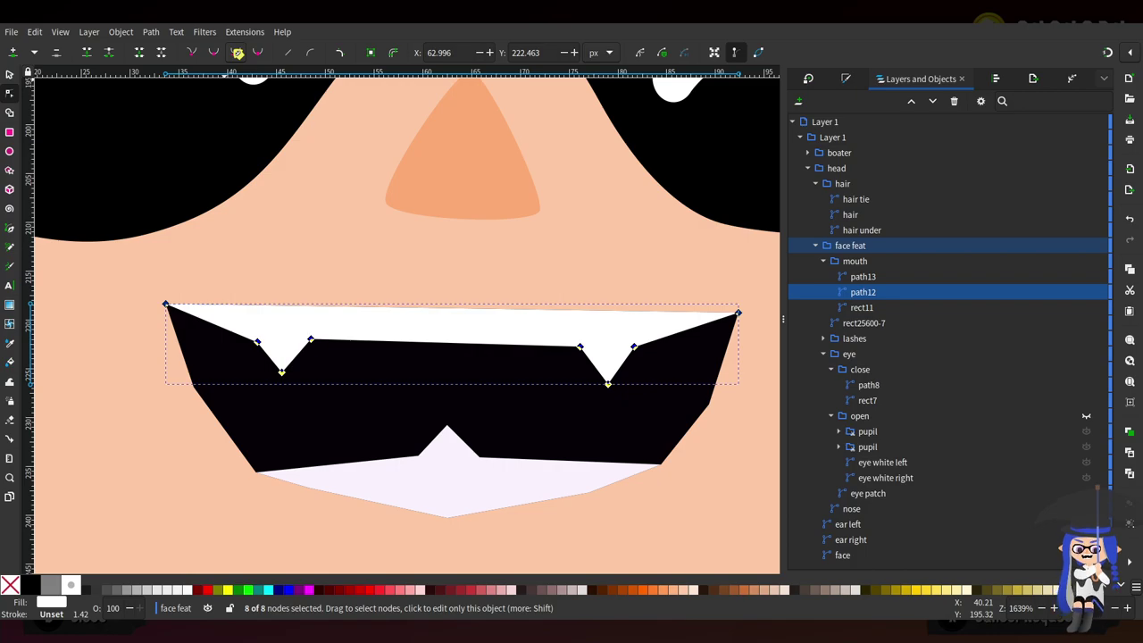
left_click(237, 51)
Shorten the curve handles at the upper teeth's outer corners and around the left fang
left_click_drag(187, 194, 170, 293)
left_click_drag(722, 201, 729, 302)
left_click_drag(360, 318, 316, 338)
left_click_drag(241, 330, 251, 339)
left_click_drag(295, 371, 290, 374)
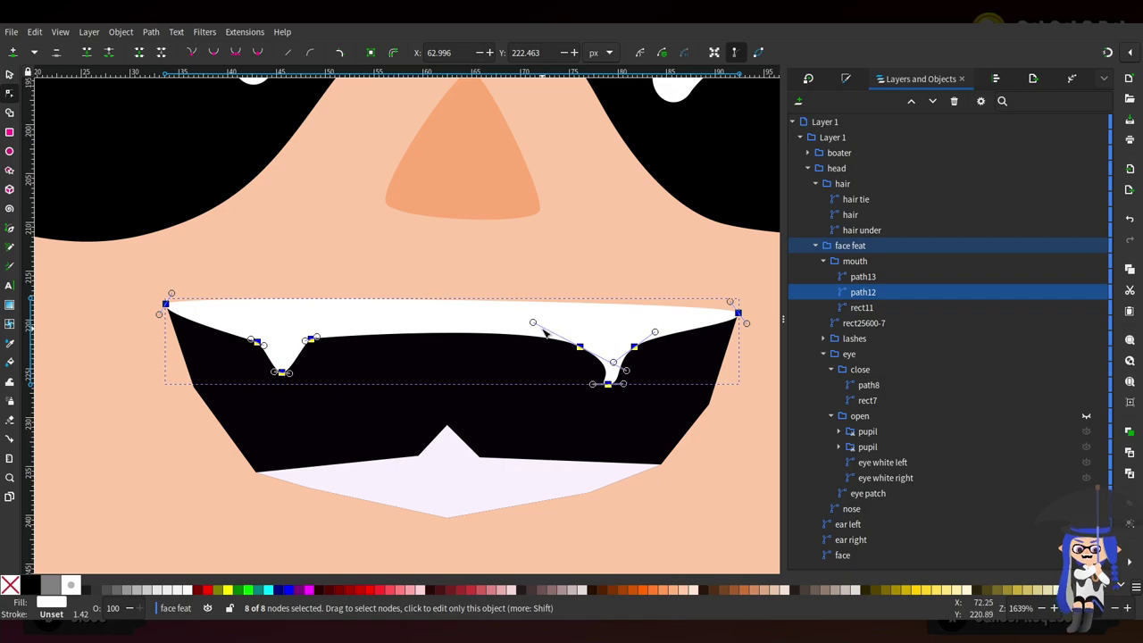
Shorten the curve handles around the right fang and flatten the top edge of the upper teeth at both corners
left_click_drag(533, 323, 579, 346)
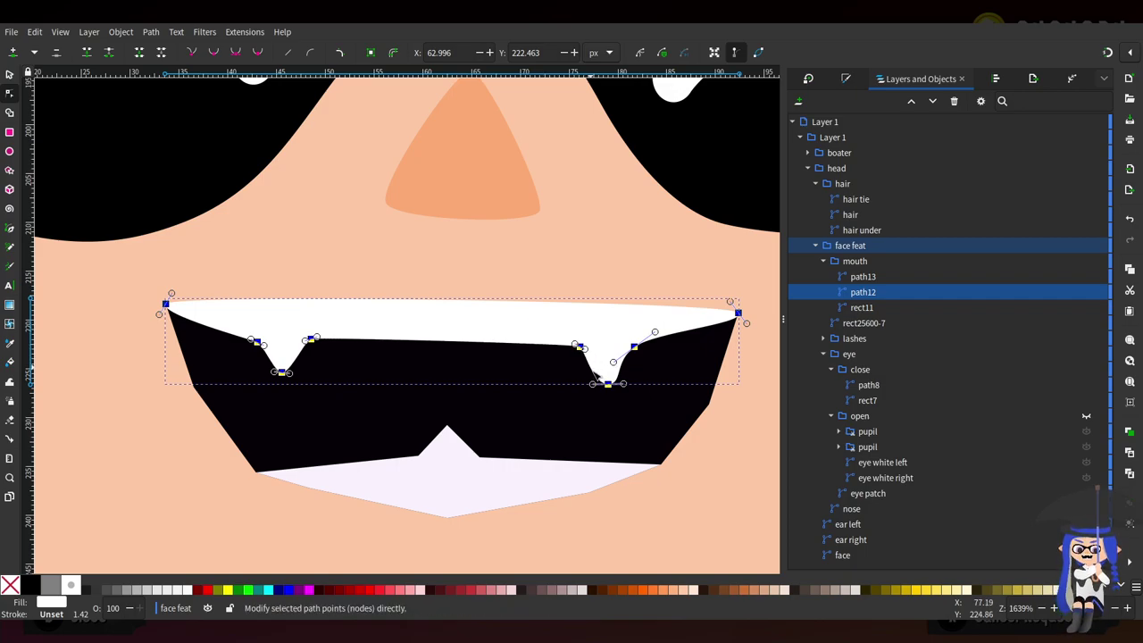
left_click_drag(593, 383, 603, 384)
left_click_drag(656, 334, 636, 345)
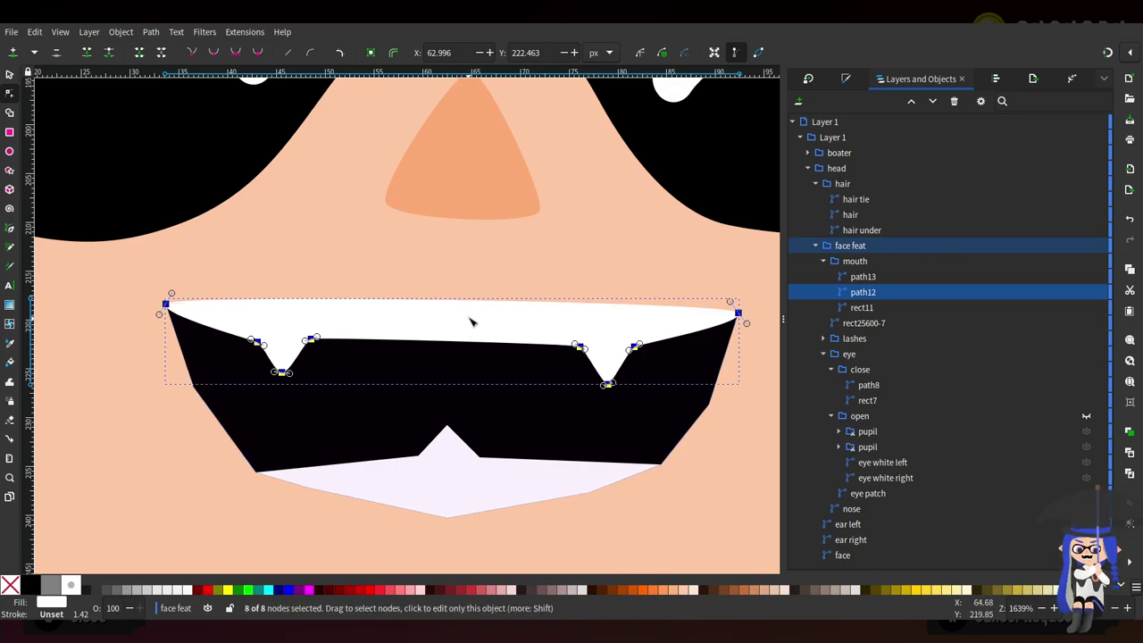
left_click_drag(171, 293, 181, 307)
left_click_drag(730, 303, 729, 319)
Make all nodes of the pale lower teeth path symmetric and shorten the handles at its corners and around the center tooth
left_click(500, 397)
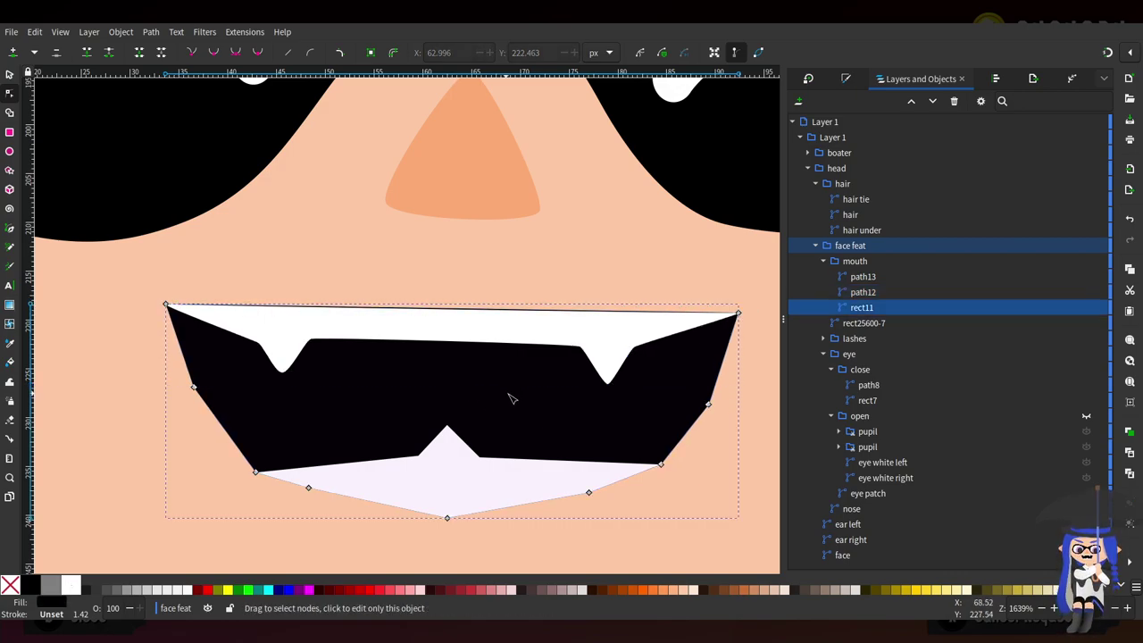
scroll(514, 397, "down", 3)
left_click(446, 375)
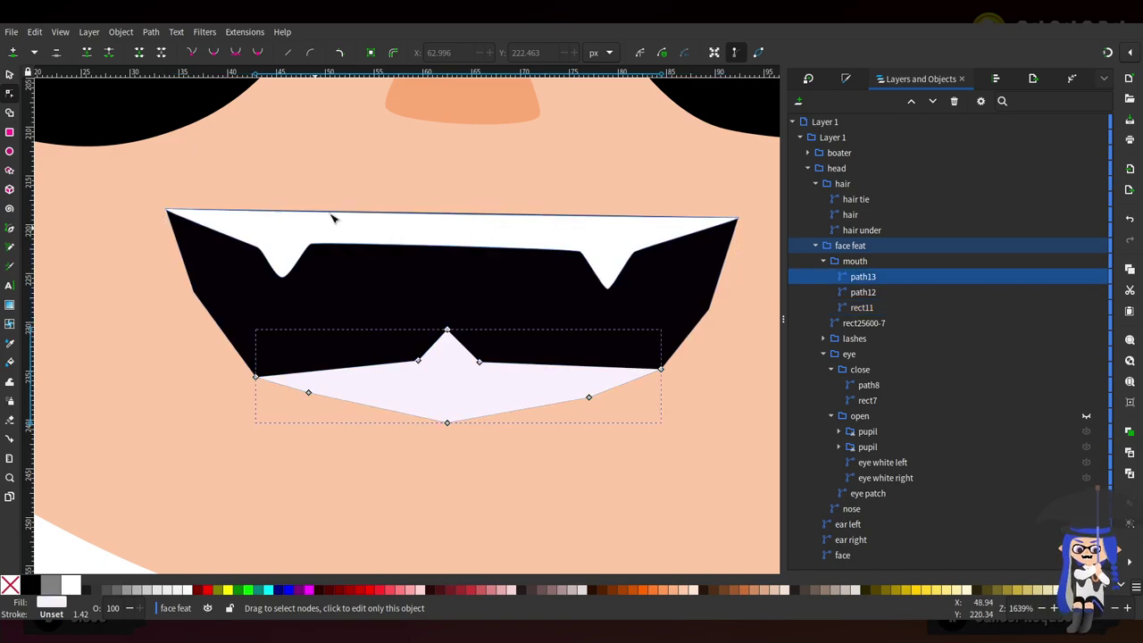
key("ctrl+a")
left_click(258, 51)
left_click_drag(258, 339, 255, 369)
left_click_drag(655, 329, 660, 361)
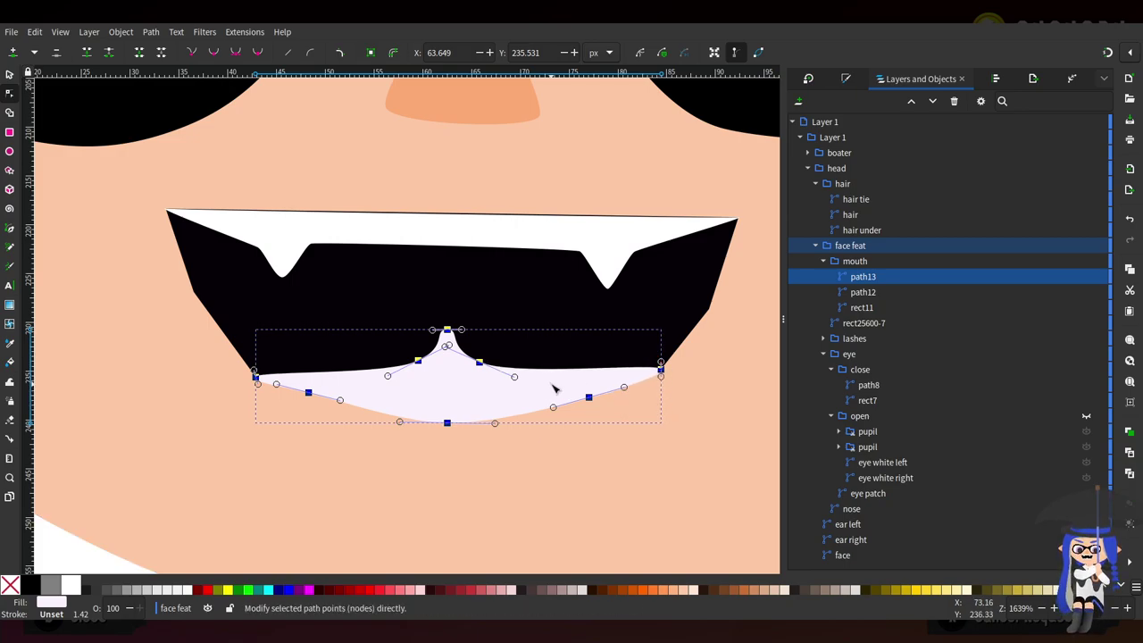
left_click_drag(514, 376, 430, 359)
left_click_drag(433, 331, 444, 333)
Make all nine nodes of the black mouth shape symmetric and shorten the handles at its two upper corners
left_click(392, 230)
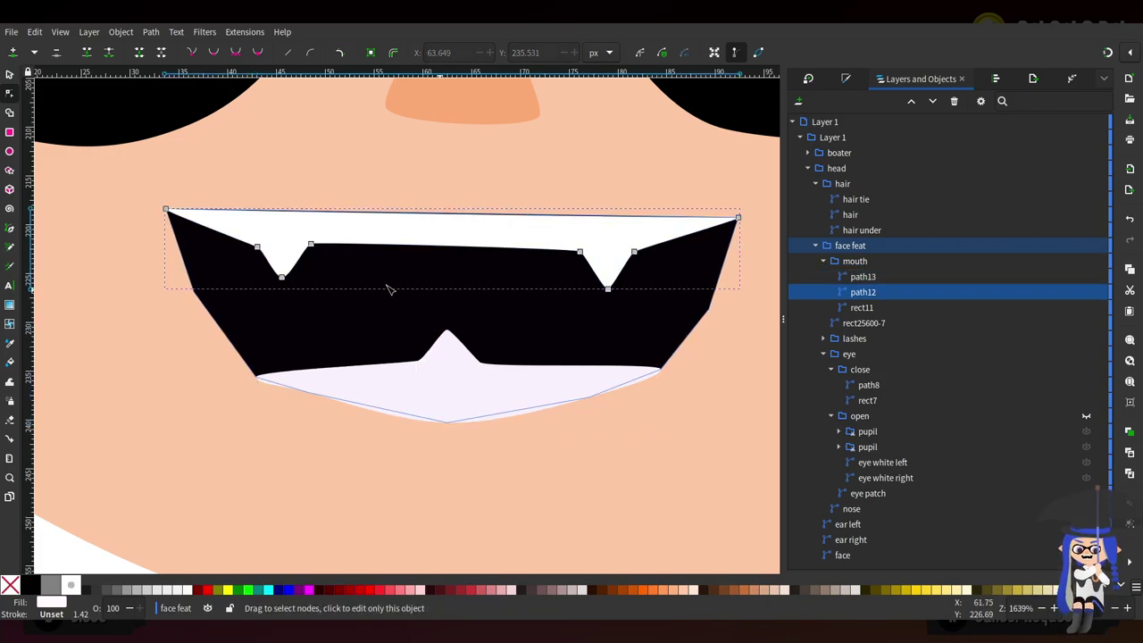
left_click(296, 299)
key("ctrl+a")
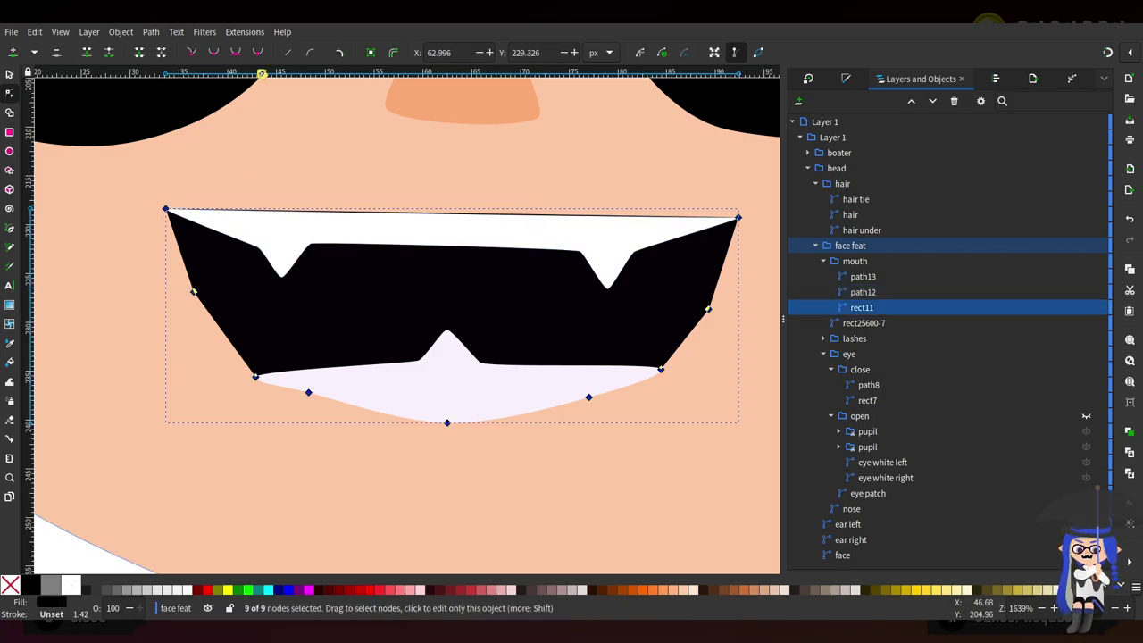
left_click(235, 51)
left_click_drag(235, 116, 156, 206)
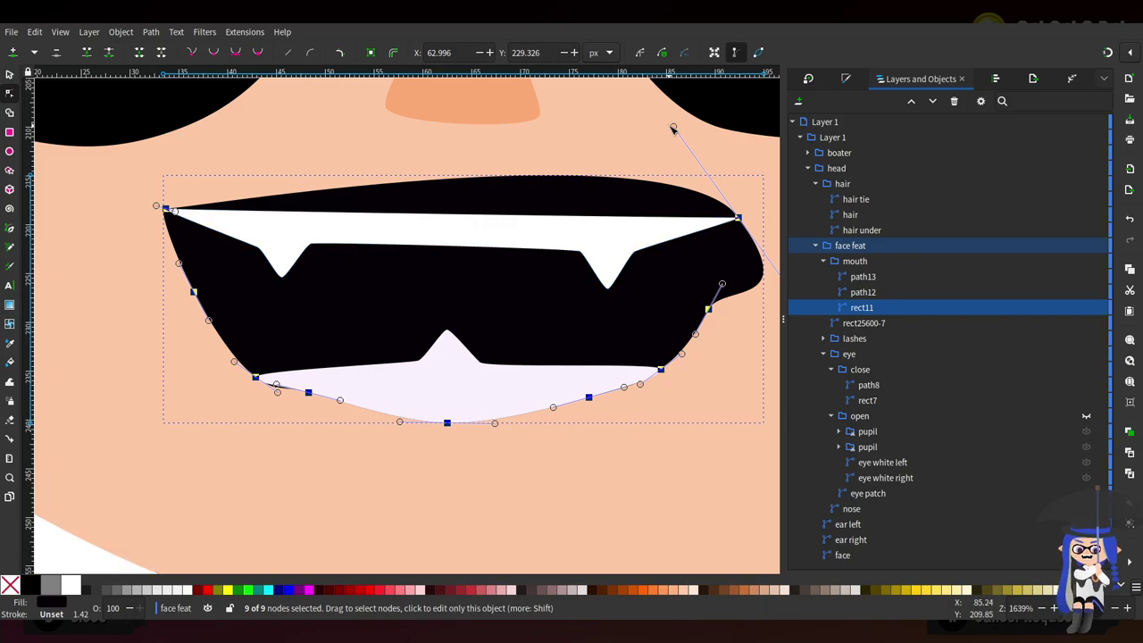
left_click_drag(674, 127, 734, 219)
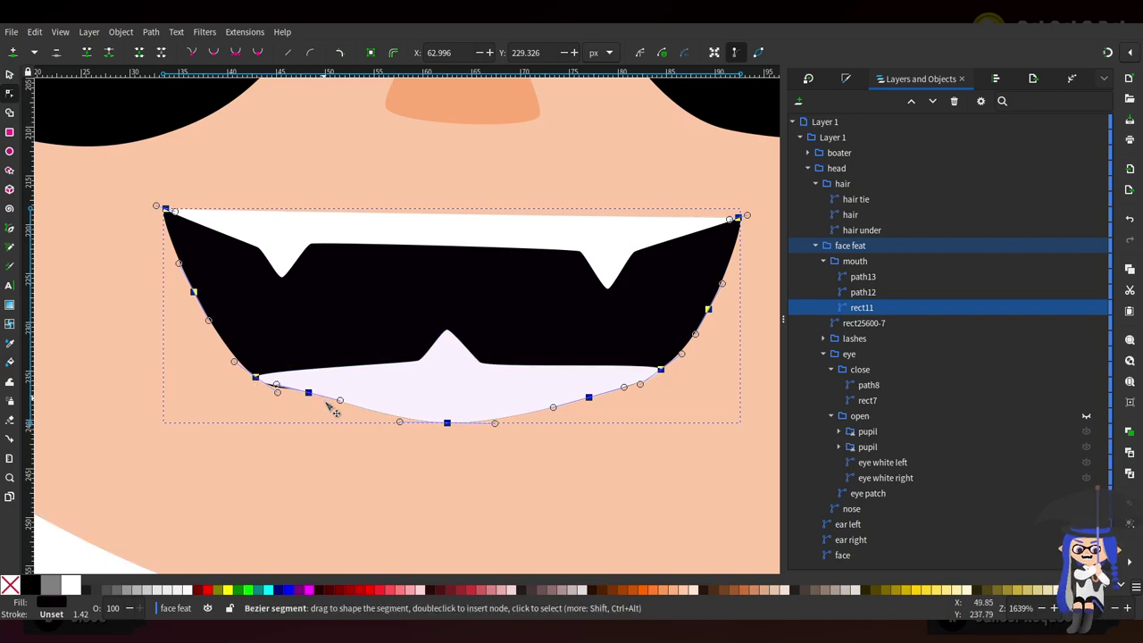
Delete the two intermediate nodes on the black mouth's lower edge and make the three remaining bottom nodes symmetric
scroll(317, 422, "up", 2)
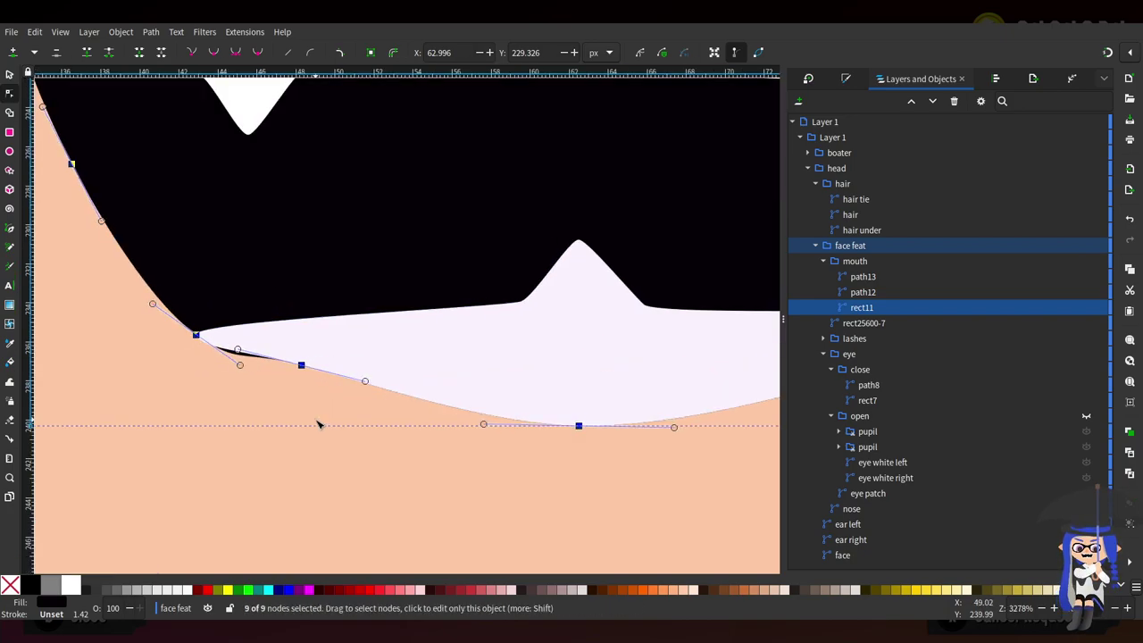
left_click(302, 366)
key("Delete")
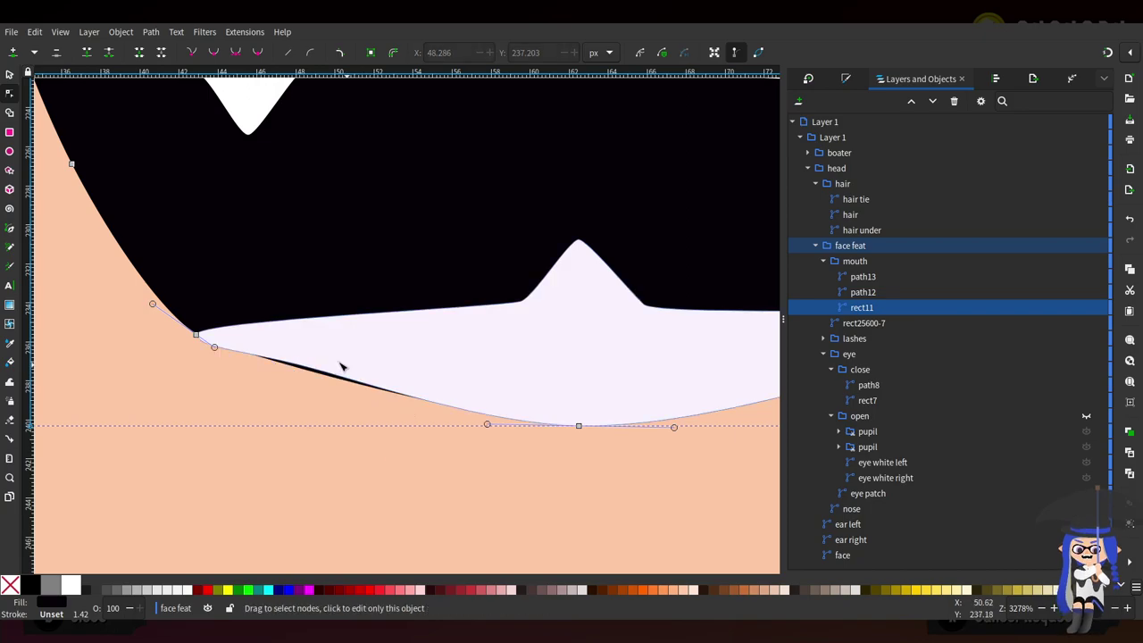
scroll(263, 480, "down", 2)
left_click_drag(562, 426, 601, 420)
left_click_drag(207, 501, 639, 379)
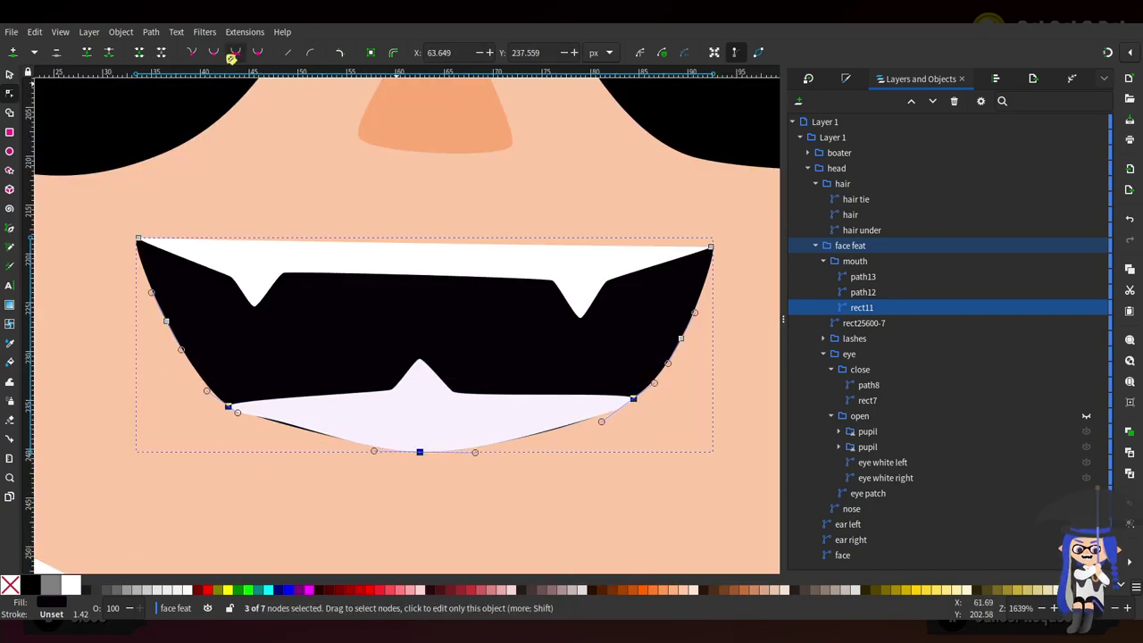
scroll(352, 473, "up", 1)
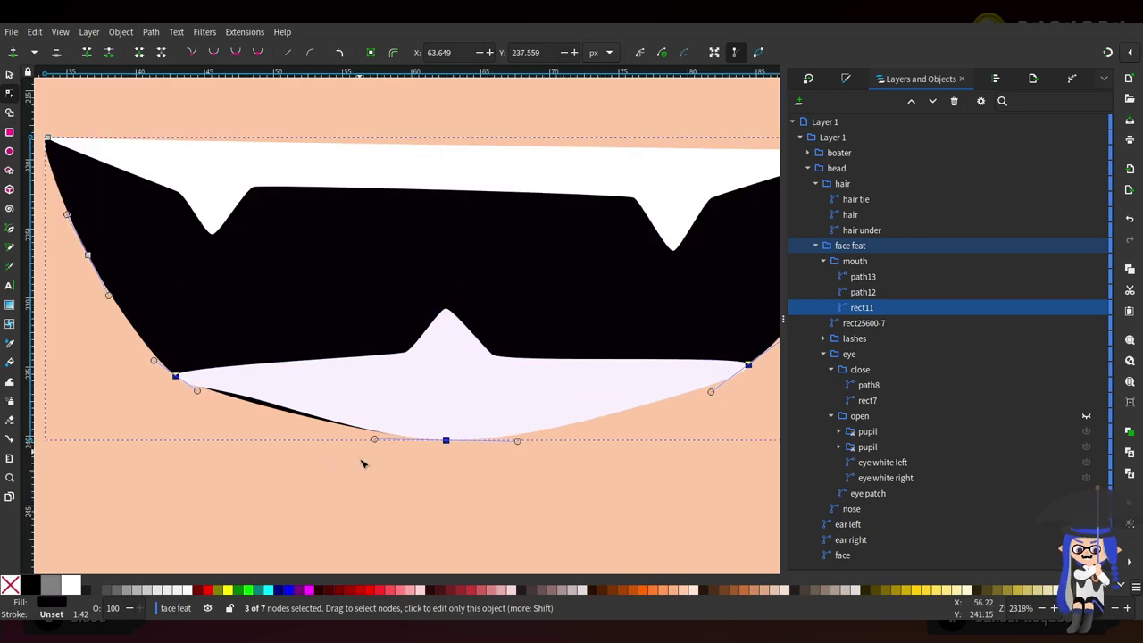
Move the lower teeth's bottom-left node outward to cover the black edge, and lower the tip of the center tooth slightly
left_click(330, 420)
left_click_drag(251, 398, 258, 408)
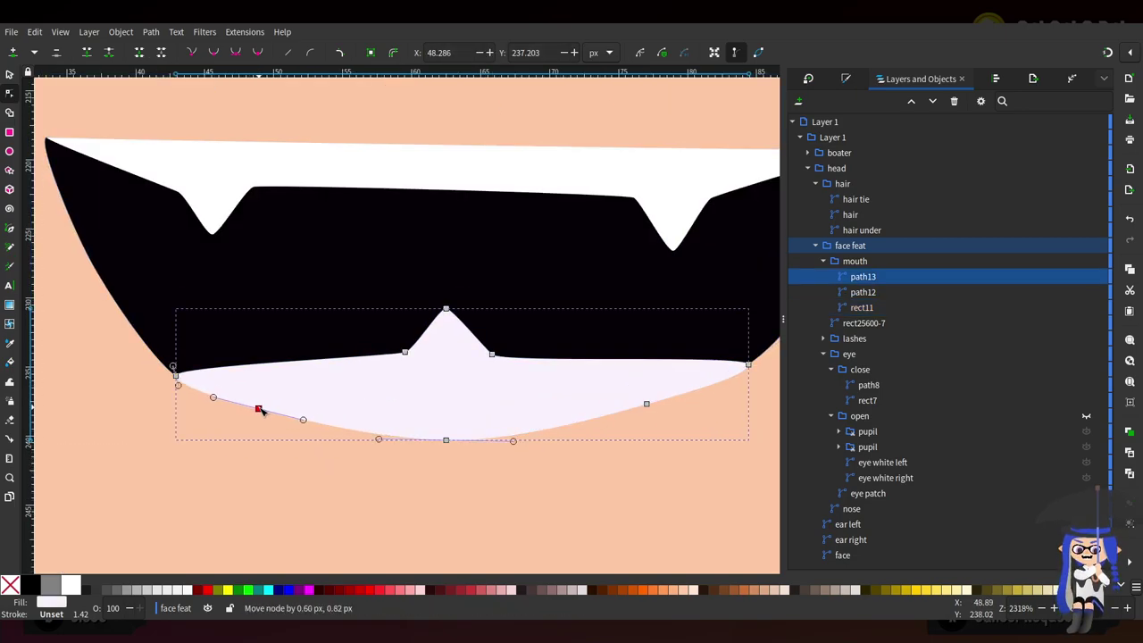
left_click(445, 309)
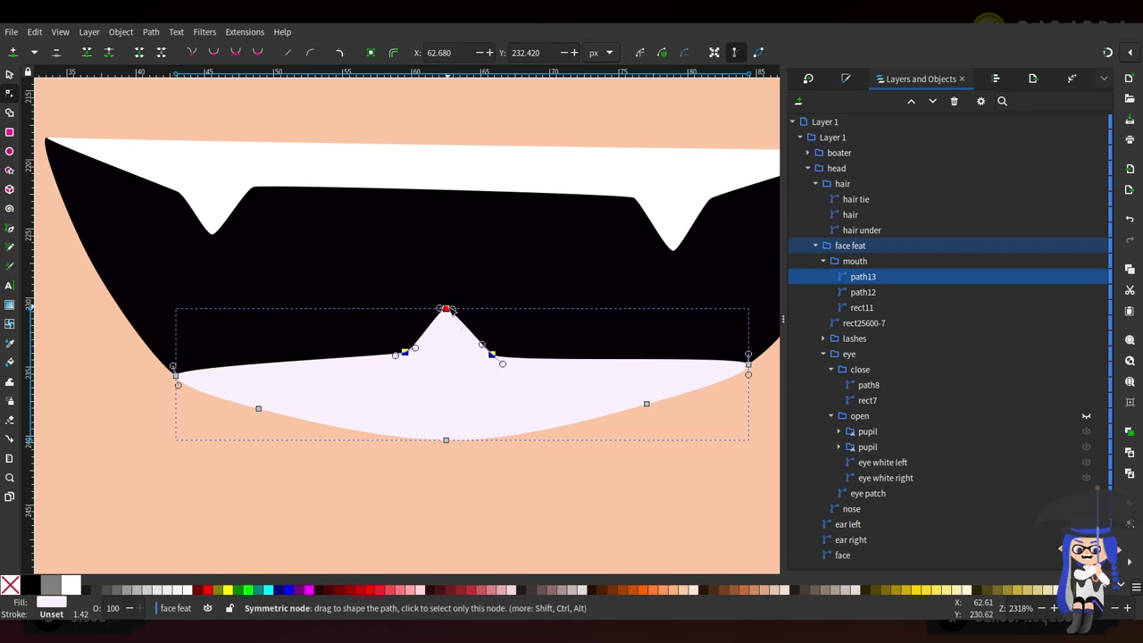
left_click_drag(445, 309, 448, 322)
scroll(500, 331, "down", 4)
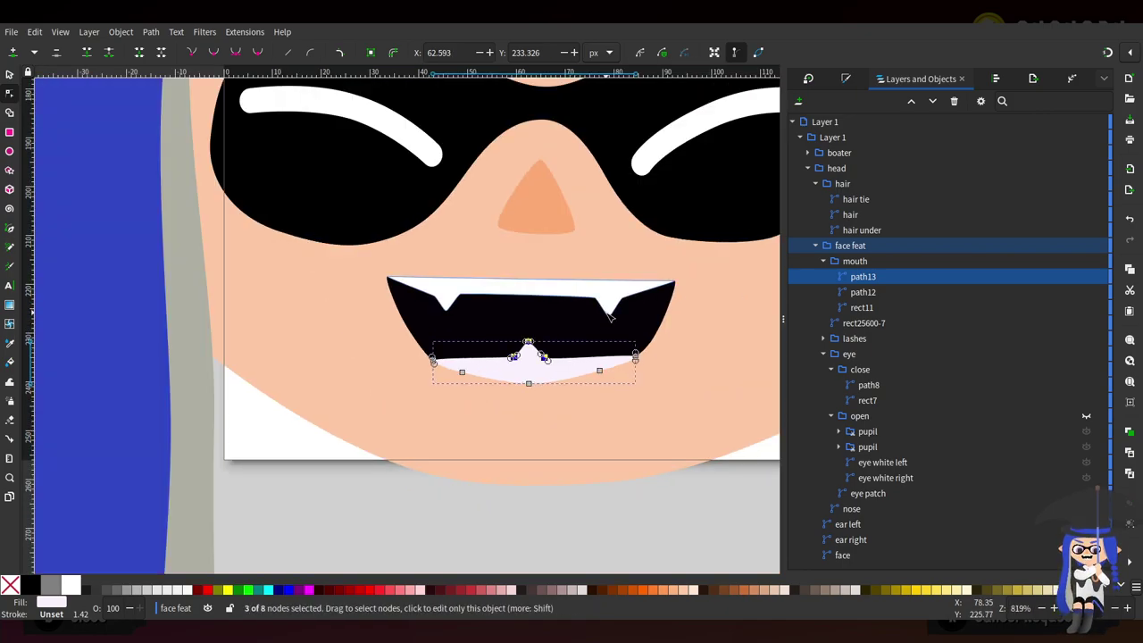
scroll(562, 323, "down", 2)
key("s")
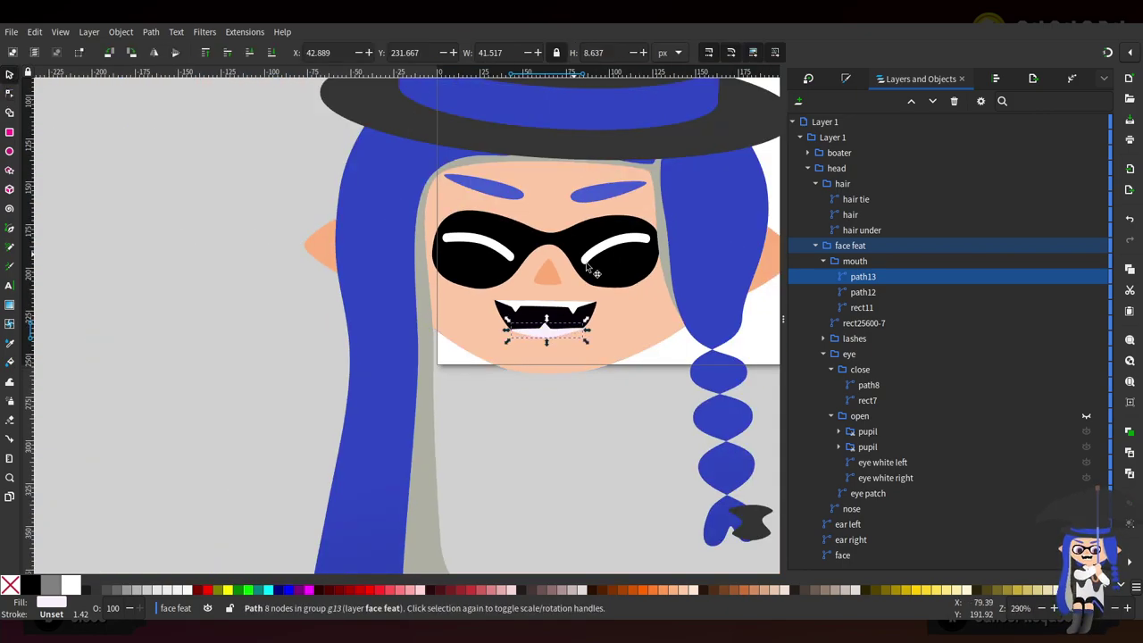
scroll(616, 311, "up", 2)
scroll(473, 347, "up", 2)
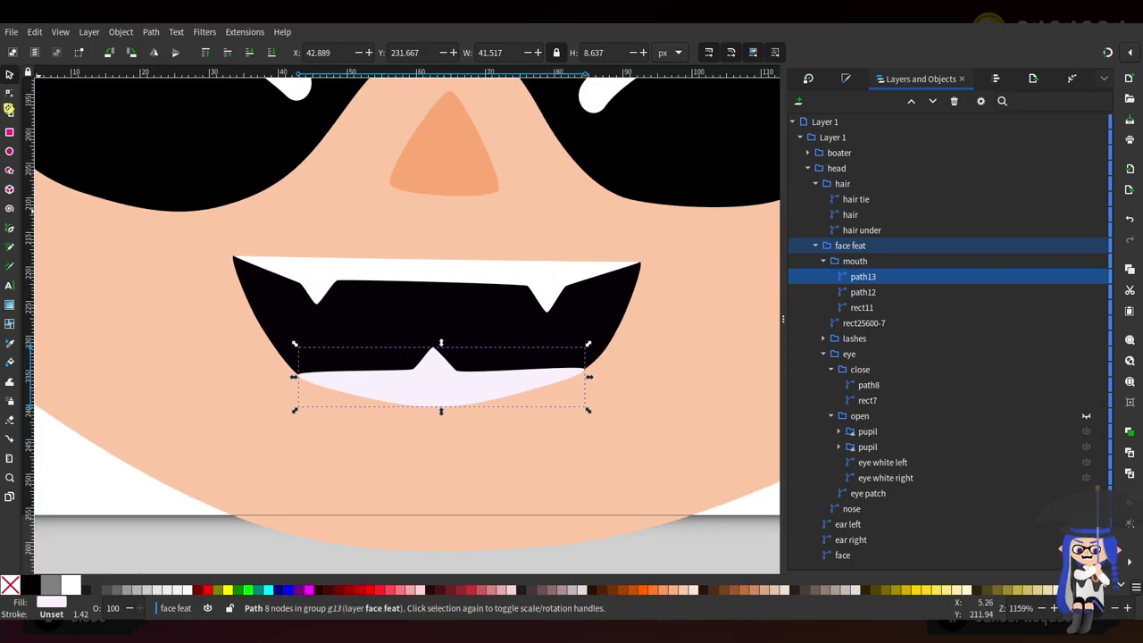
Raise the matching lower corner and bottom nodes of the black mouth and pale lower teeth on both sides
left_click(9, 93)
left_click(528, 346, "shift")
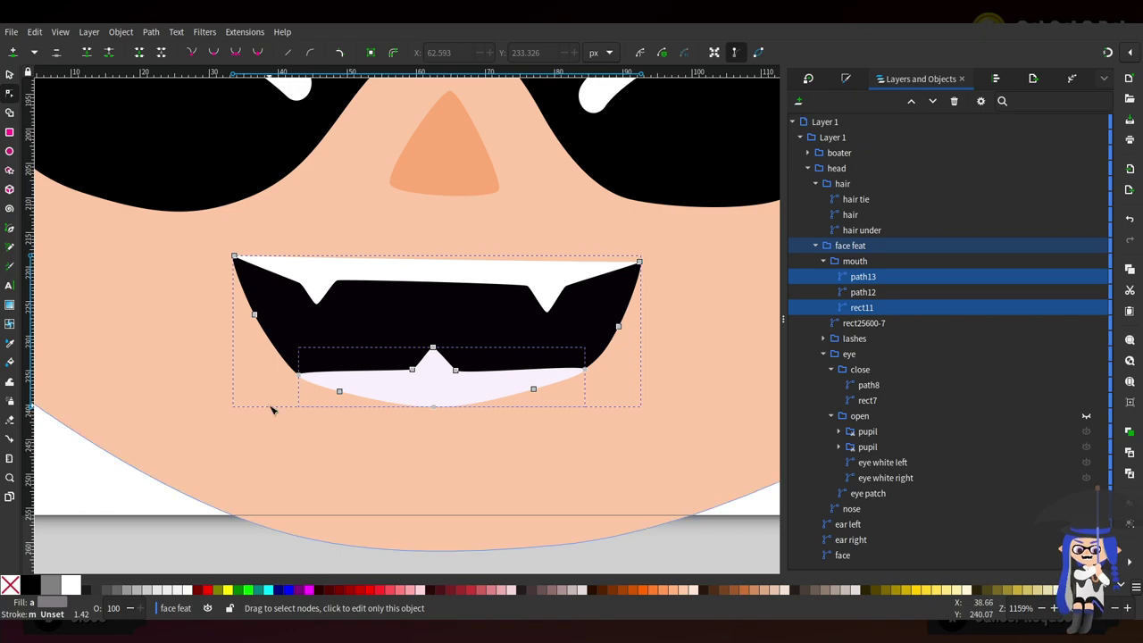
scroll(272, 409, "up", 1)
left_click_drag(283, 401, 339, 324)
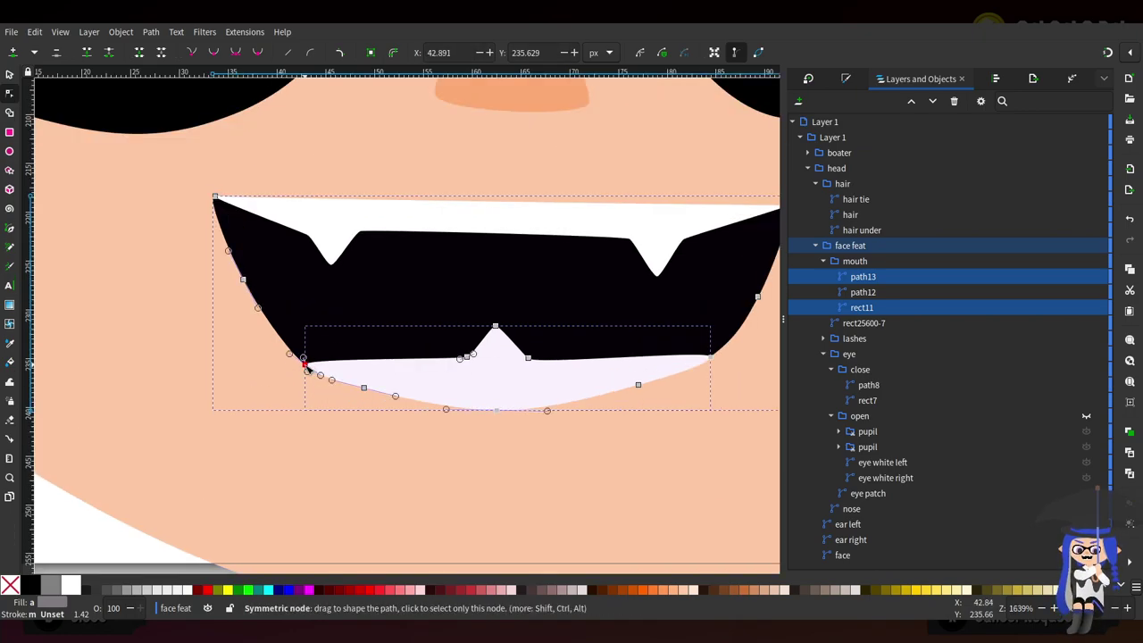
left_click_drag(304, 366, 300, 342)
left_click_drag(328, 436, 678, 314)
left_click_drag(638, 384, 711, 352)
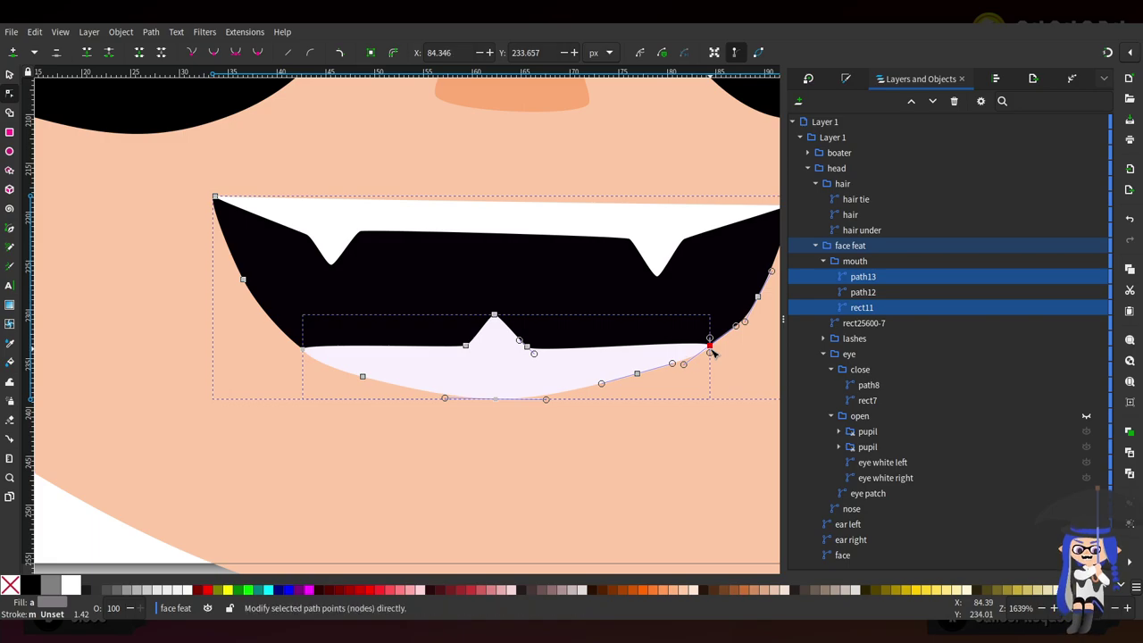
Lower the three nodes forming the center tooth of the pale lower teeth by about 1.2 px, and deselect the mouth shapes
left_click_drag(446, 306, 530, 349)
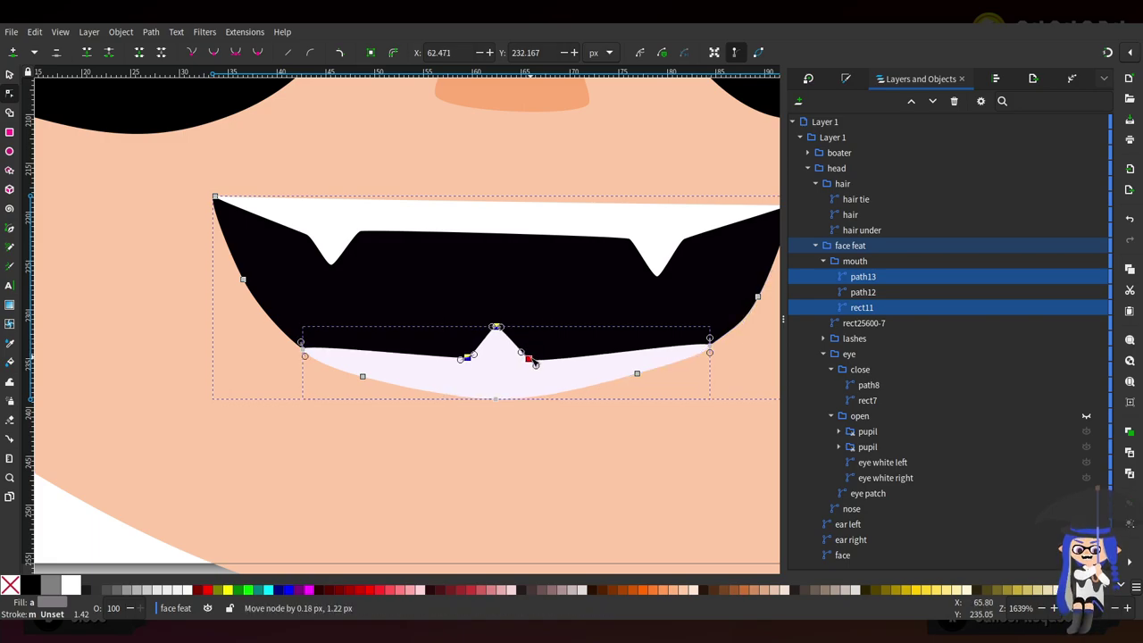
scroll(589, 278, "down", 4)
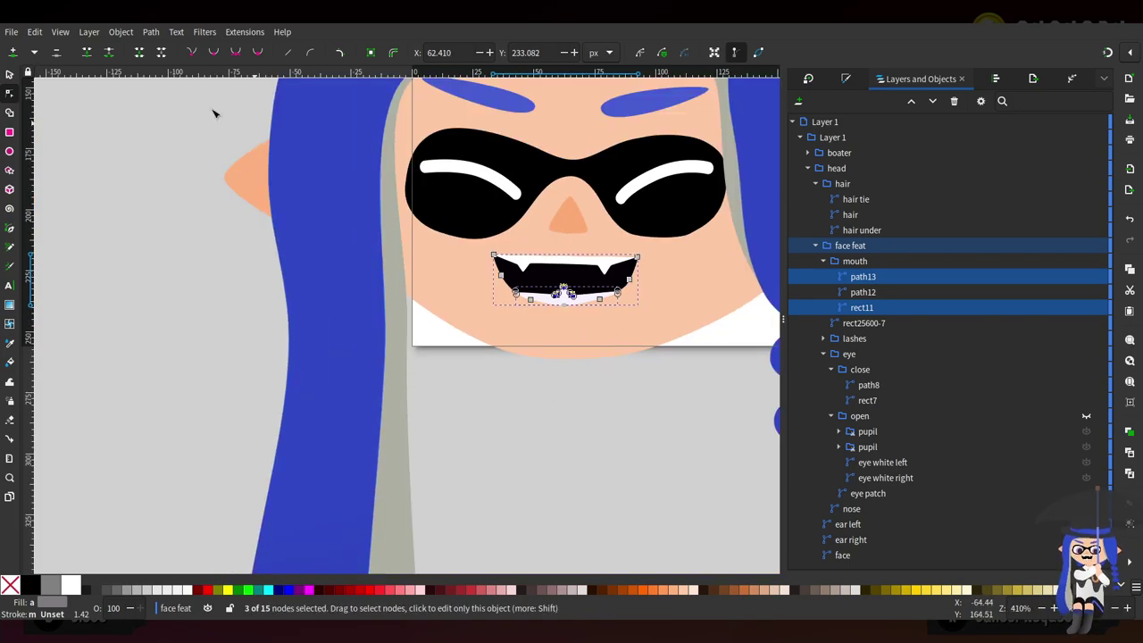
key("s")
scroll(591, 268, "down", 2)
scroll(591, 267, "up", 2)
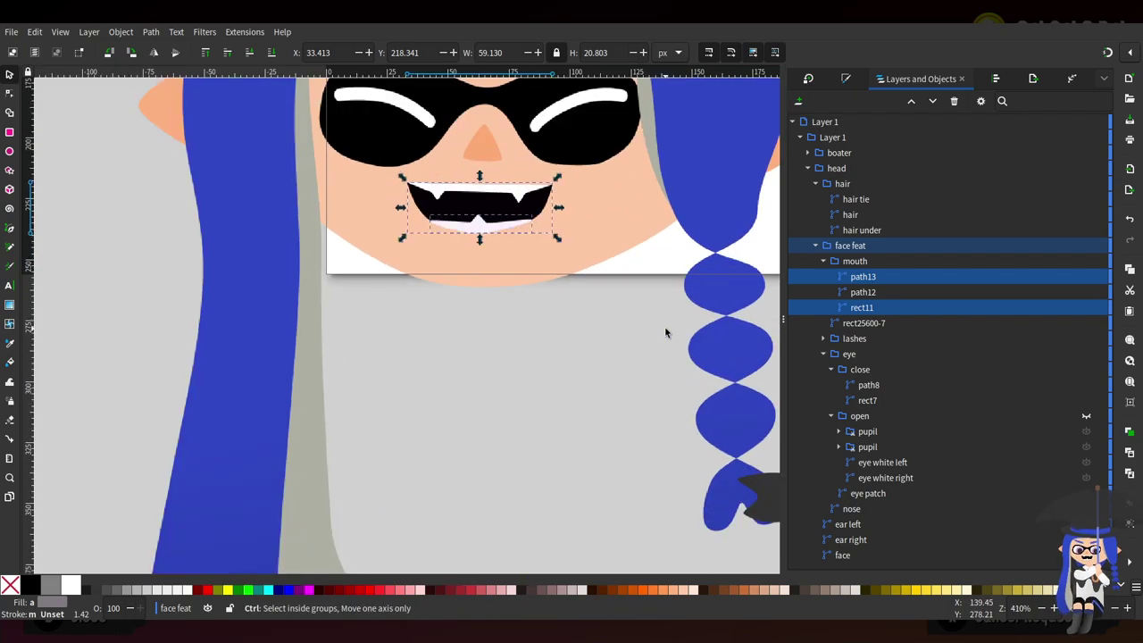
scroll(591, 265, "up", 2)
left_click(604, 434)
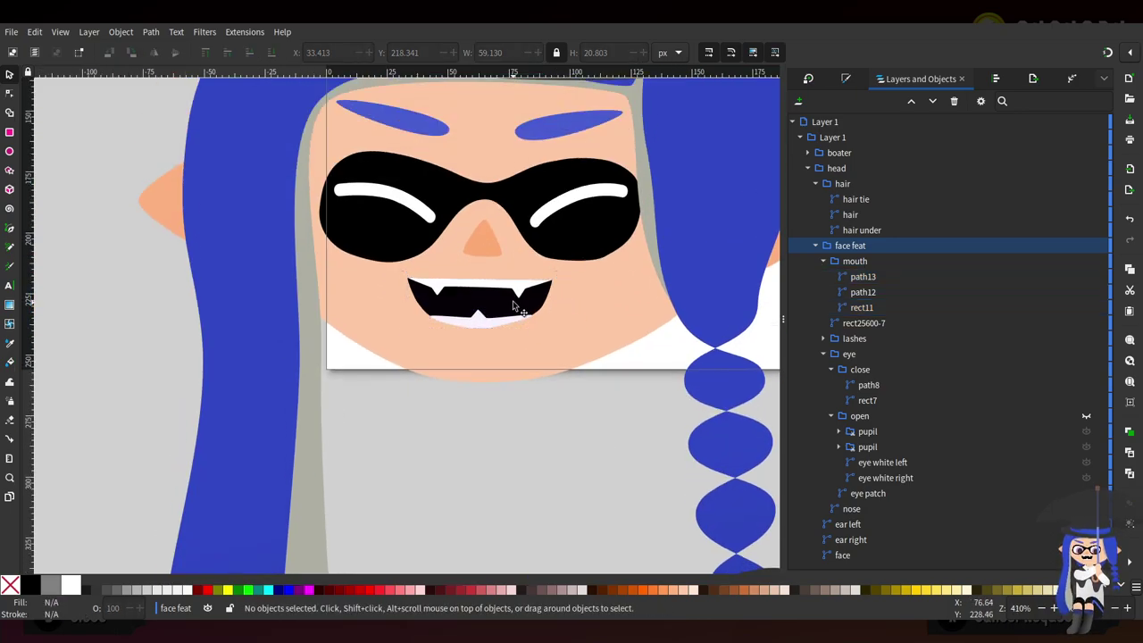
Move the whole mouth group about 3.8 px right and 1.9 px up to center it under the nose
left_click(517, 300)
scroll(548, 355, "up", 1)
left_click_drag(557, 286, 511, 277)
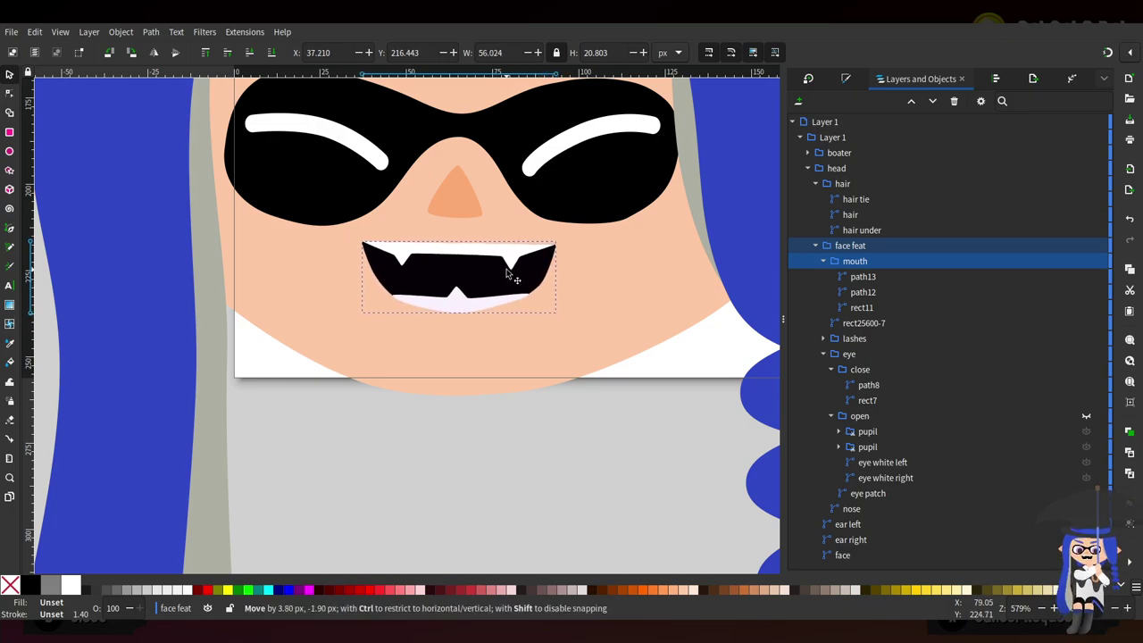
Move the dark hair tie inside the hair group onto the lower end of the braid
scroll(511, 276, "down", 4)
scroll(585, 236, "down", 3)
scroll(592, 294, "up", 2)
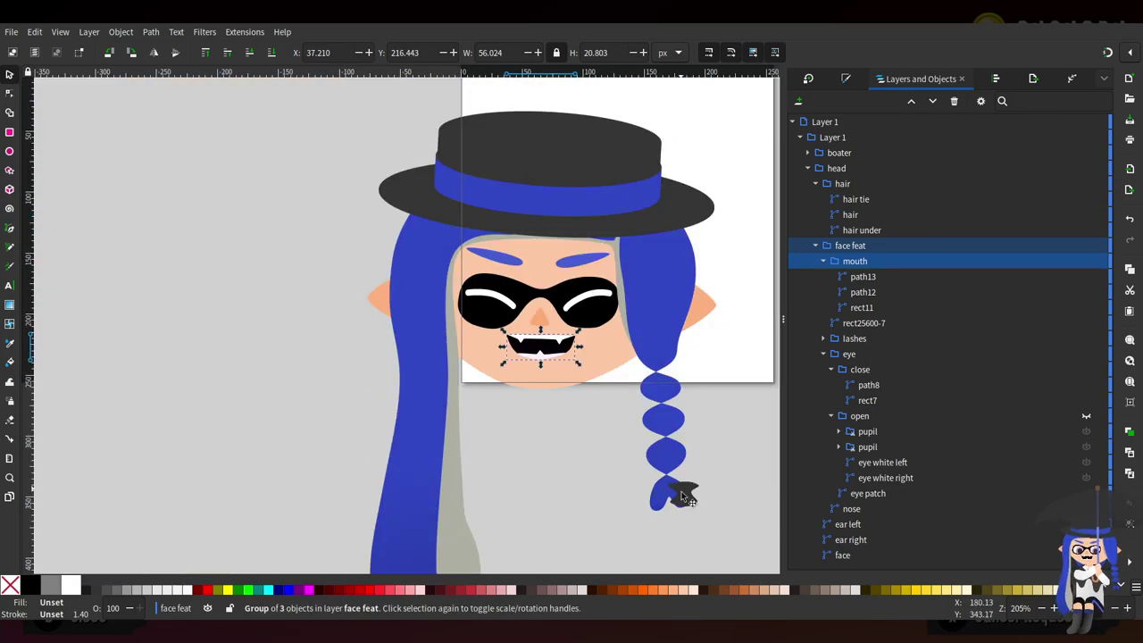
left_click(688, 492)
left_click(689, 492, "ctrl")
left_click_drag(689, 492, 674, 476)
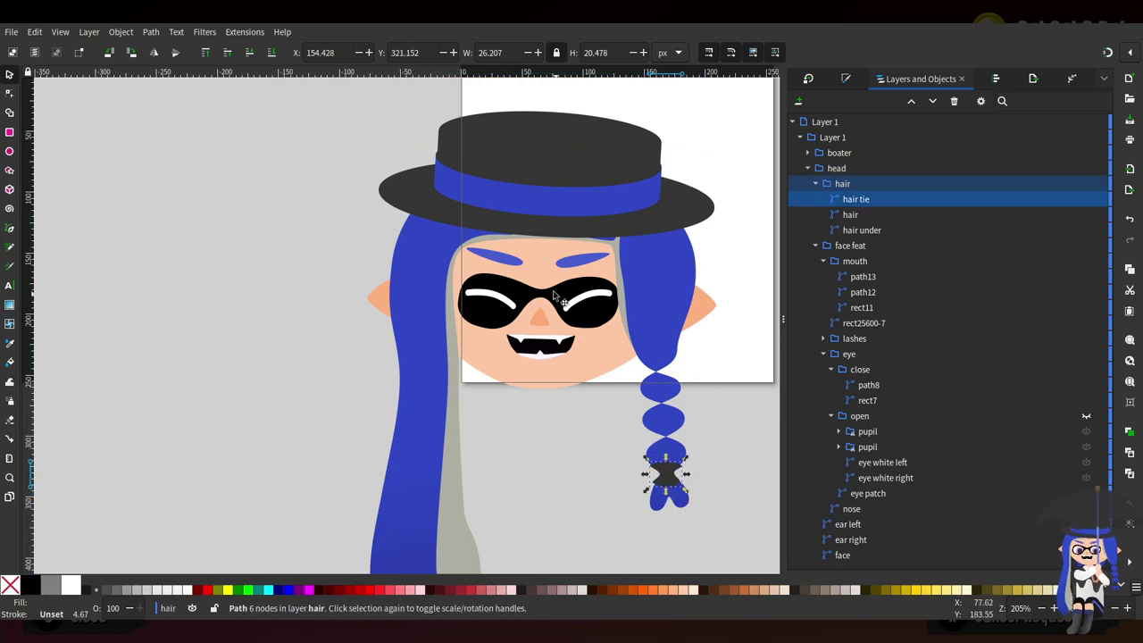
Shift the inner edge nodes of the hair and hair under paths beside the eye patch outward, the hair node by about 2.2 px
scroll(553, 295, "down", 1)
scroll(587, 288, "up", 2)
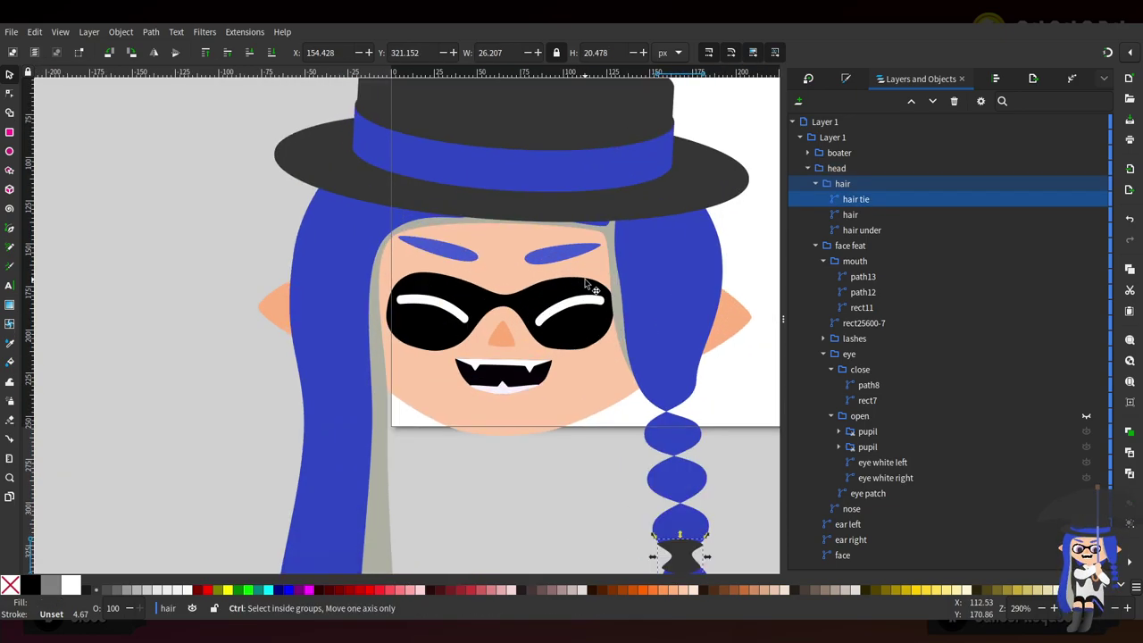
left_click(9, 93)
scroll(473, 313, "right", 4)
left_click(455, 339)
scroll(454, 342, "up", 1)
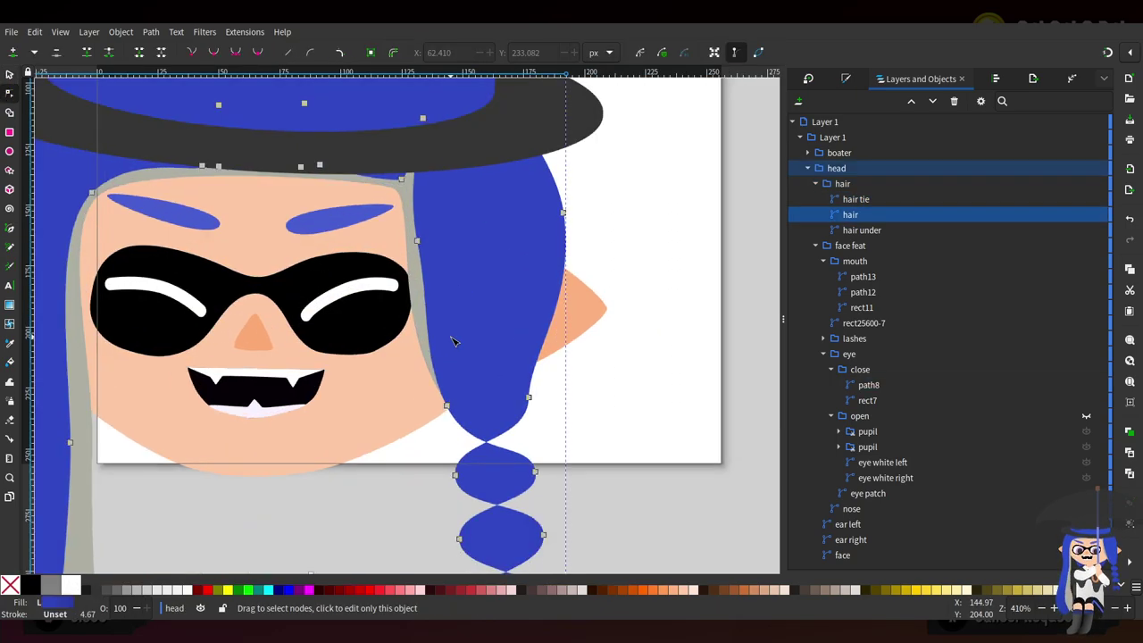
scroll(451, 340, "up", 1)
left_click(402, 300, "shift")
left_click(403, 200)
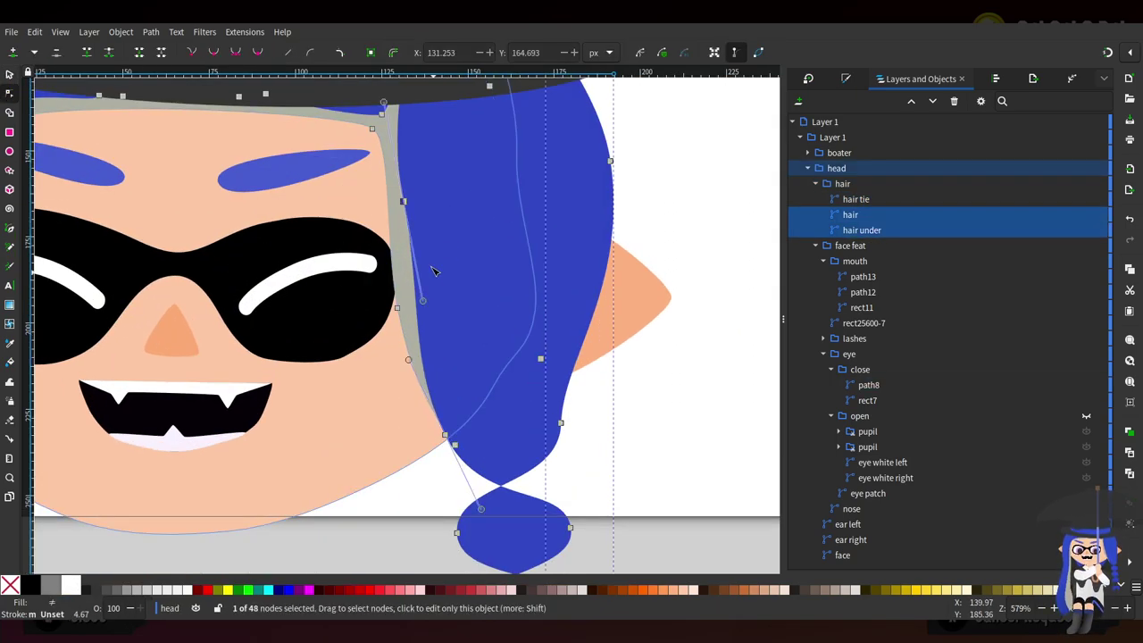
left_click_drag(403, 202, 412, 201)
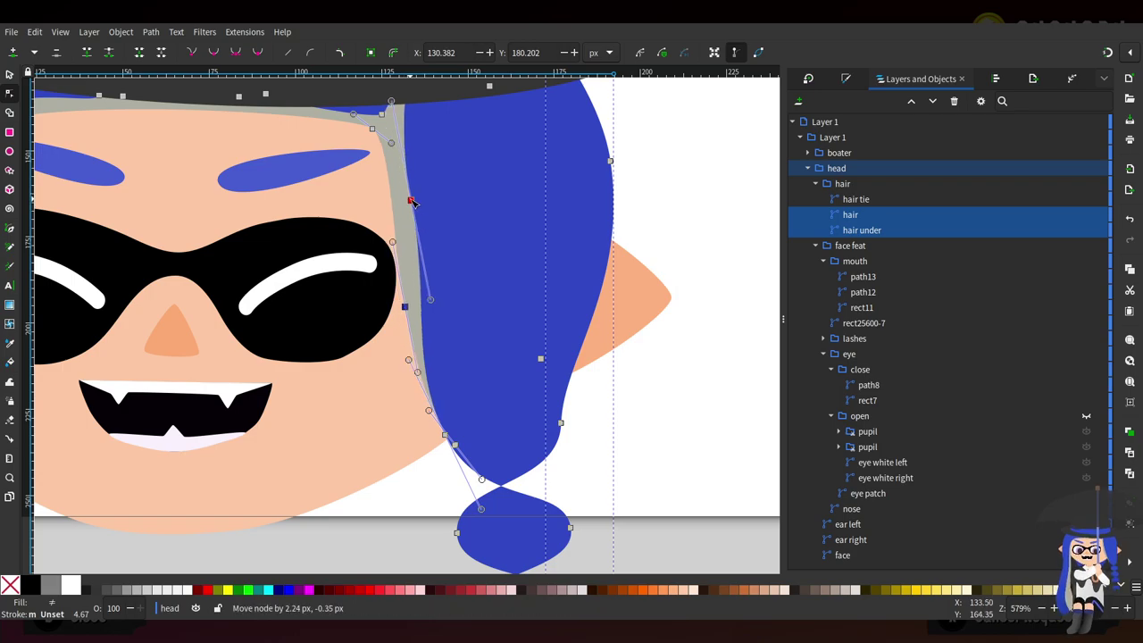
Move the two lower nodes of the braided lock's inner edge outward and its upper outer edge node inward, and deselect
scroll(420, 375, "down", 1)
left_click_drag(403, 360, 457, 399)
scroll(505, 218, "down", 2)
scroll(509, 241, "up", 2)
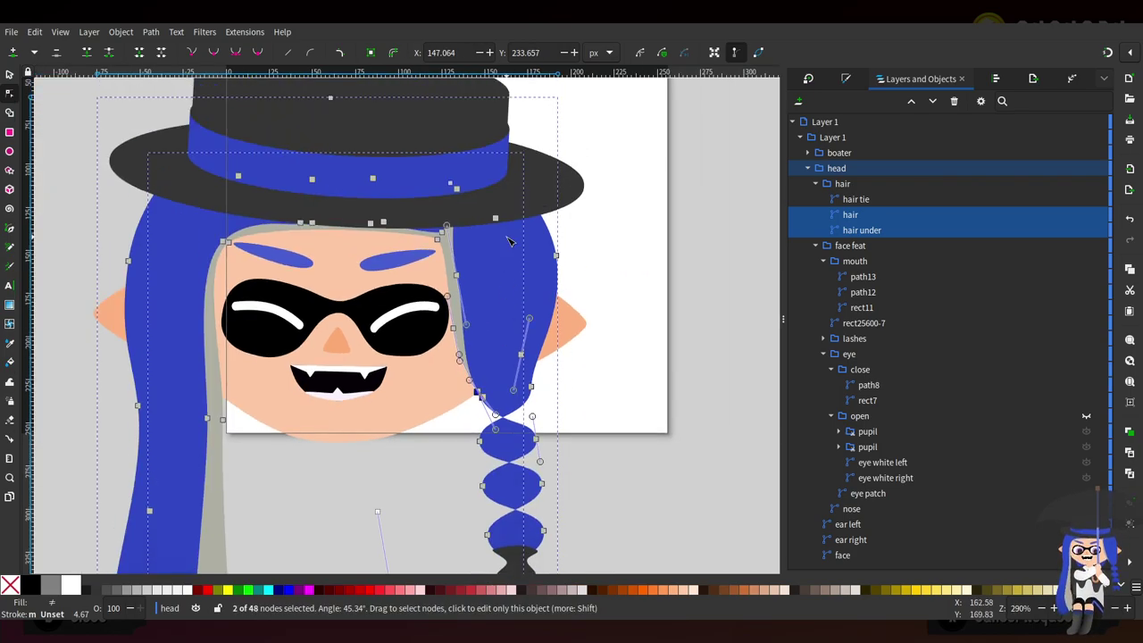
scroll(569, 281, "up", 1)
scroll(581, 311, "up", 1, "ctrl")
left_click_drag(547, 301, 533, 302)
scroll(590, 373, "down", 4)
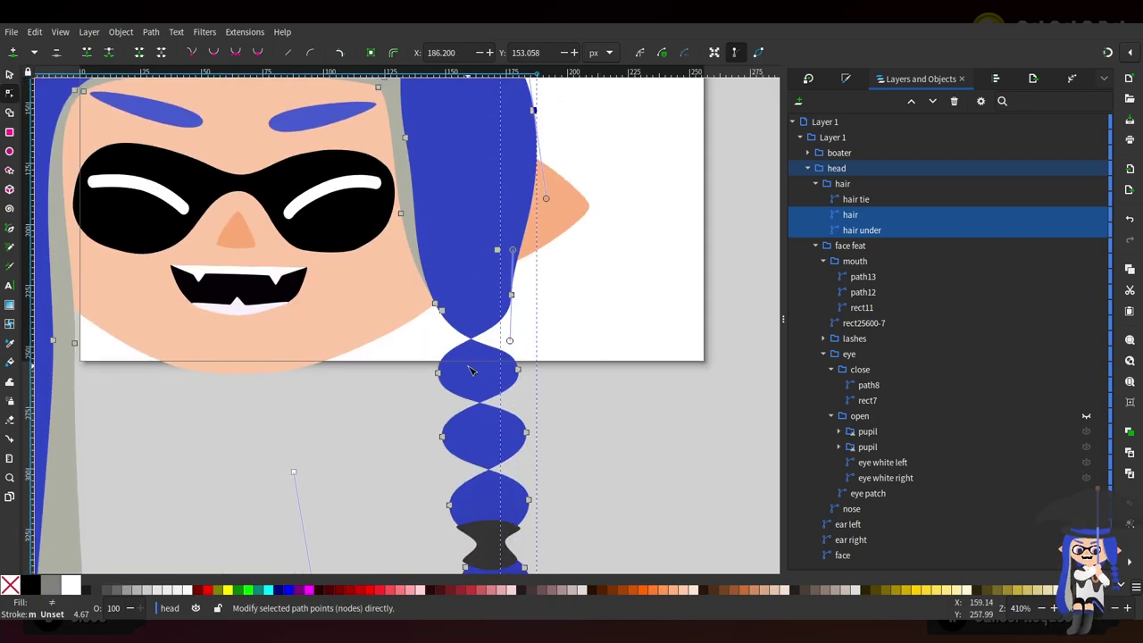
left_click(10, 73)
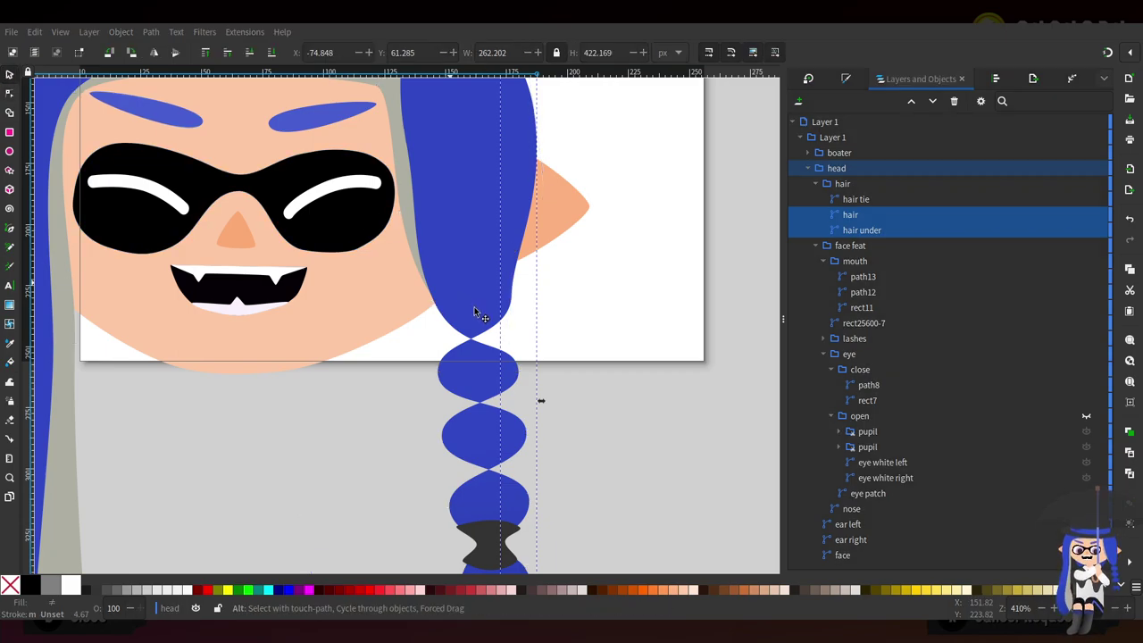
scroll(414, 265, "down", 2)
left_click(568, 311)
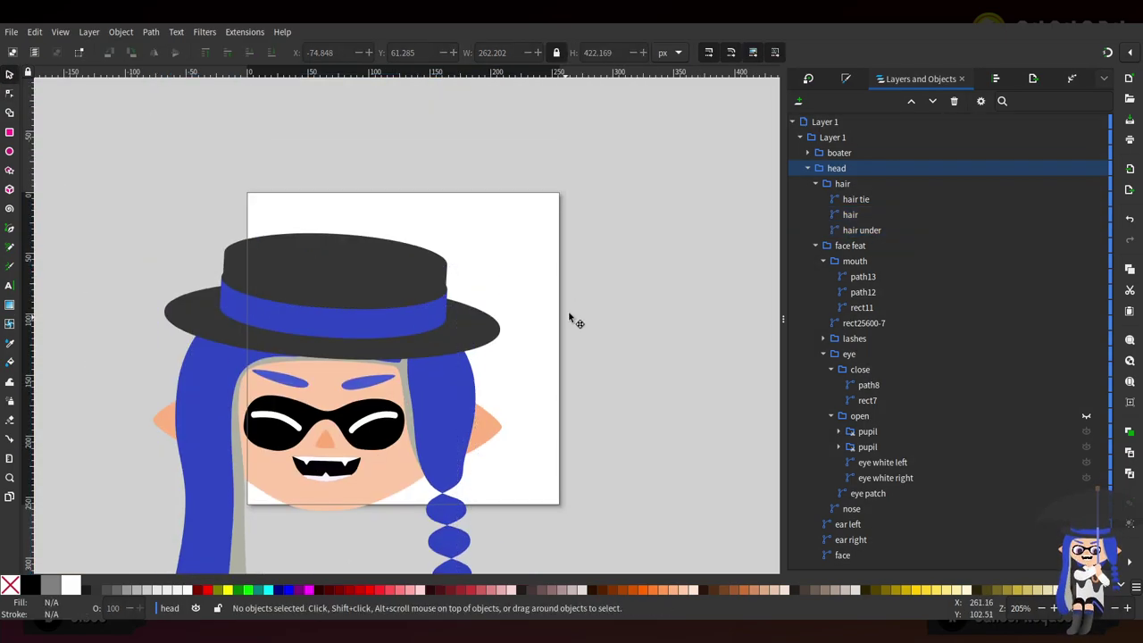
Select the head group inside the character group and save the document
left_click(474, 268)
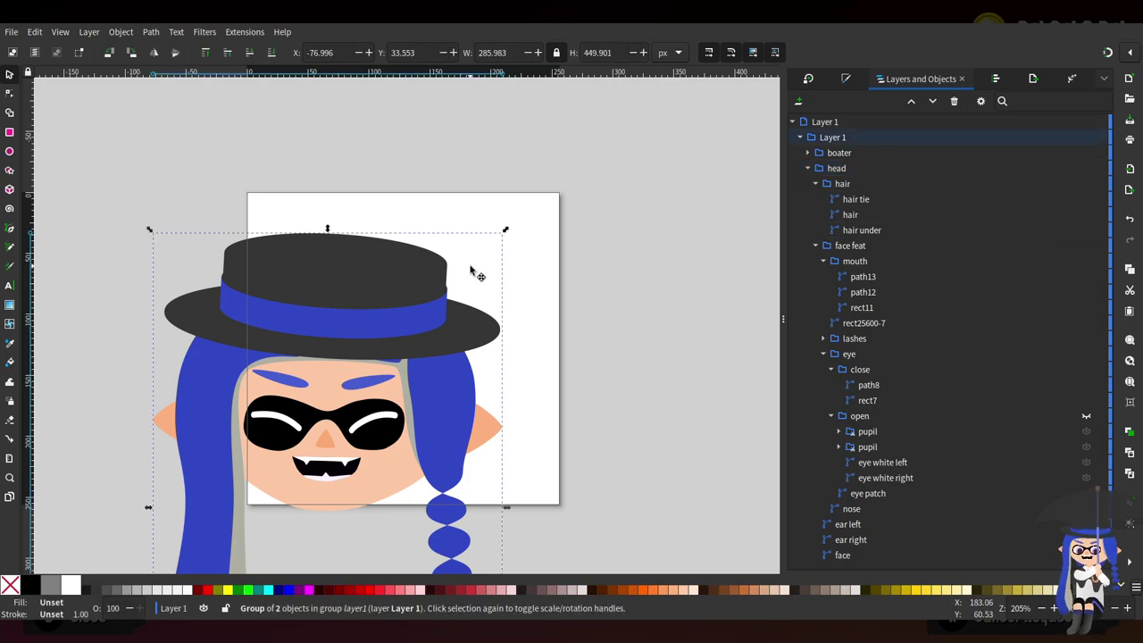
double_click(411, 270)
left_click(465, 394)
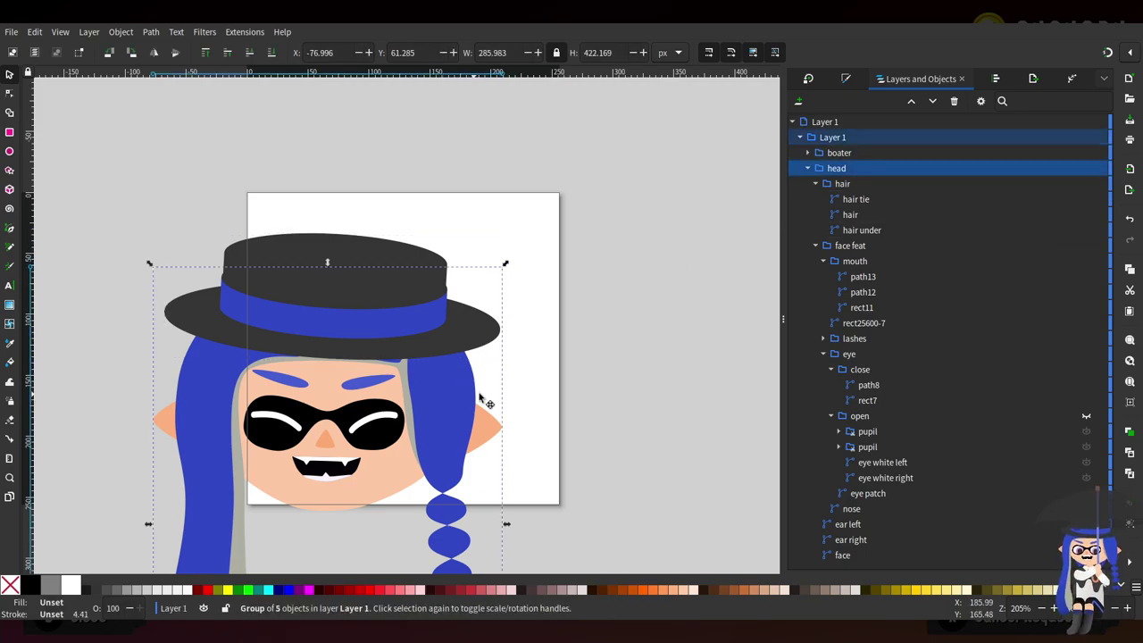
scroll(559, 383, "down", 4)
key("ctrl+s")
left_click(538, 324)
left_click(497, 297)
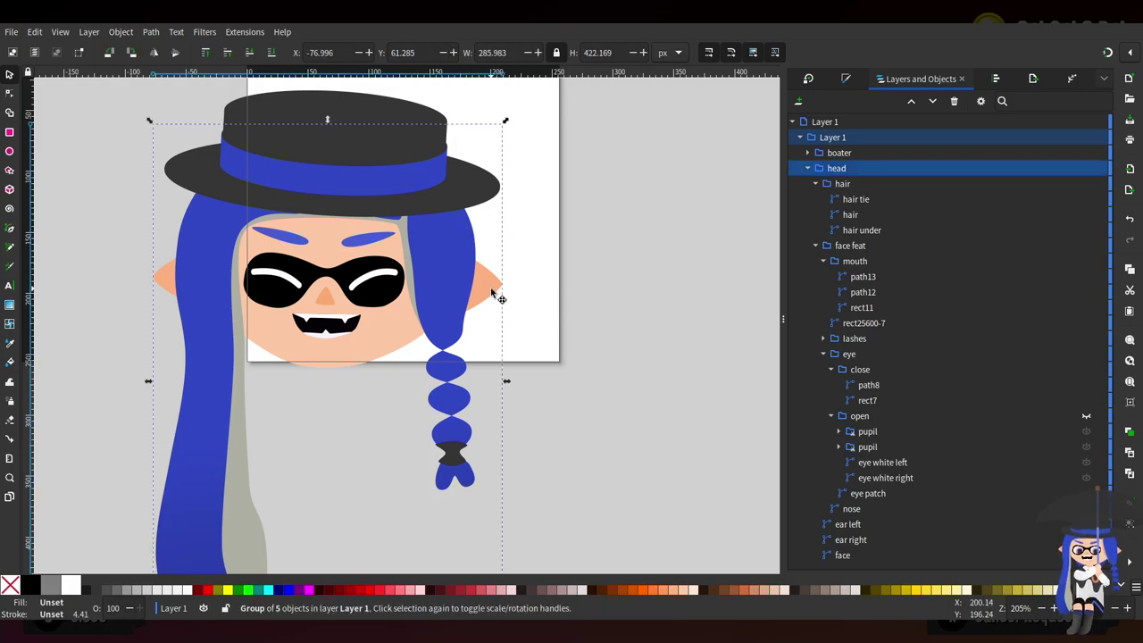
Move all four nodes of the ear left path slightly inward behind the hair
key("n")
left_click(491, 290)
left_click_drag(501, 284, 494, 285)
key("s")
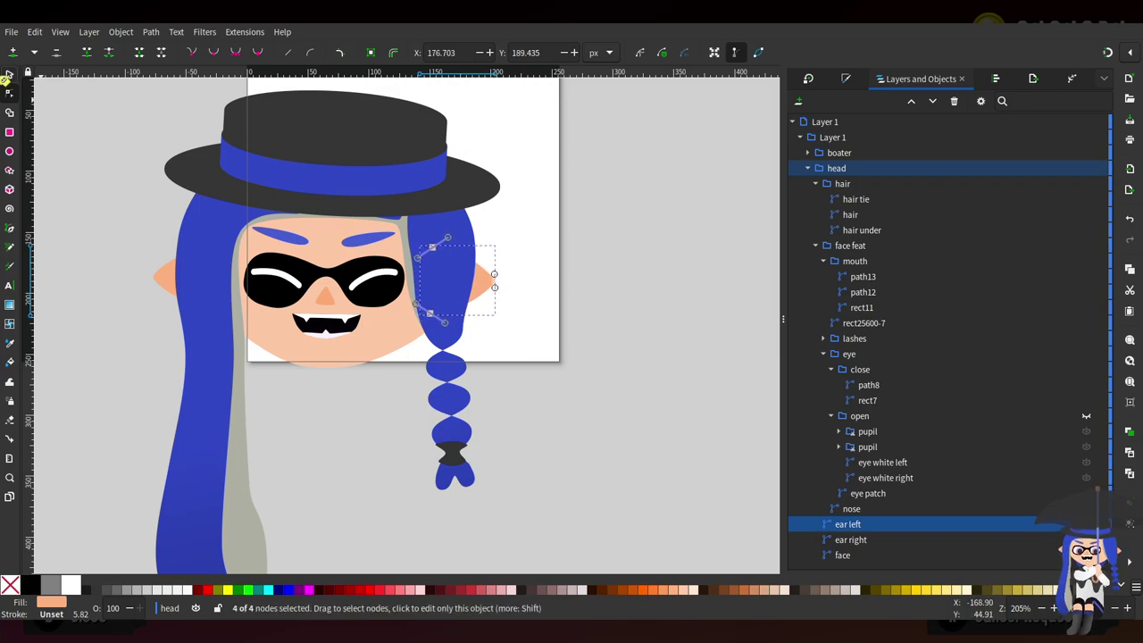
Draw an orange rectangle about 59 by 23 px in the page's upper right corner and move it out of the character's groups
scroll(549, 223, "up", 4)
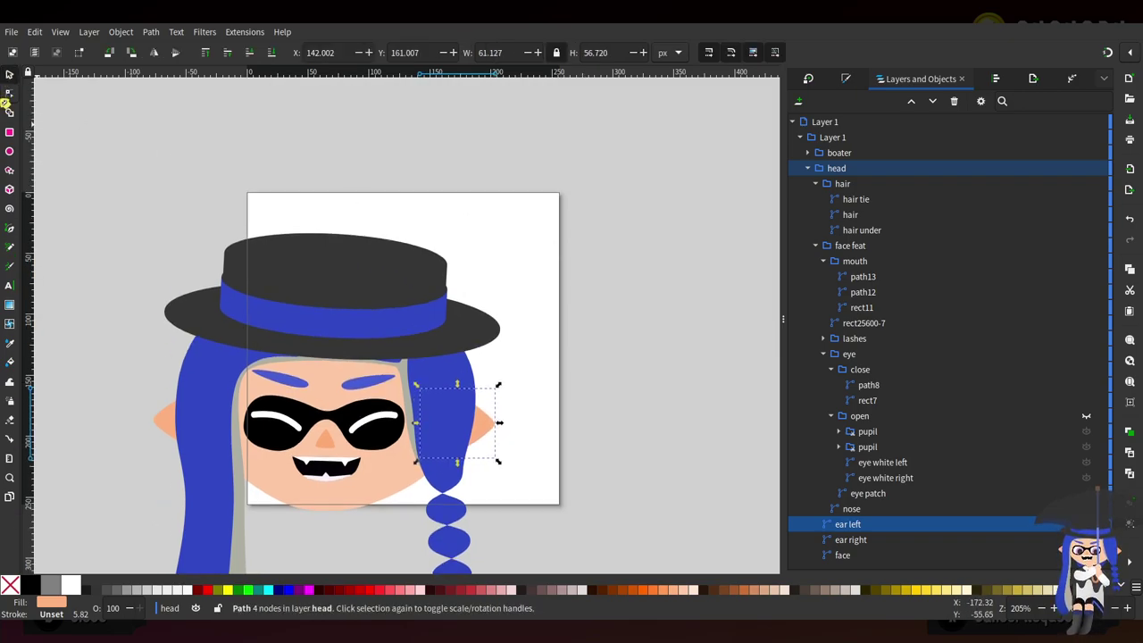
left_click(9, 131)
left_click_drag(451, 197, 524, 223)
key("s")
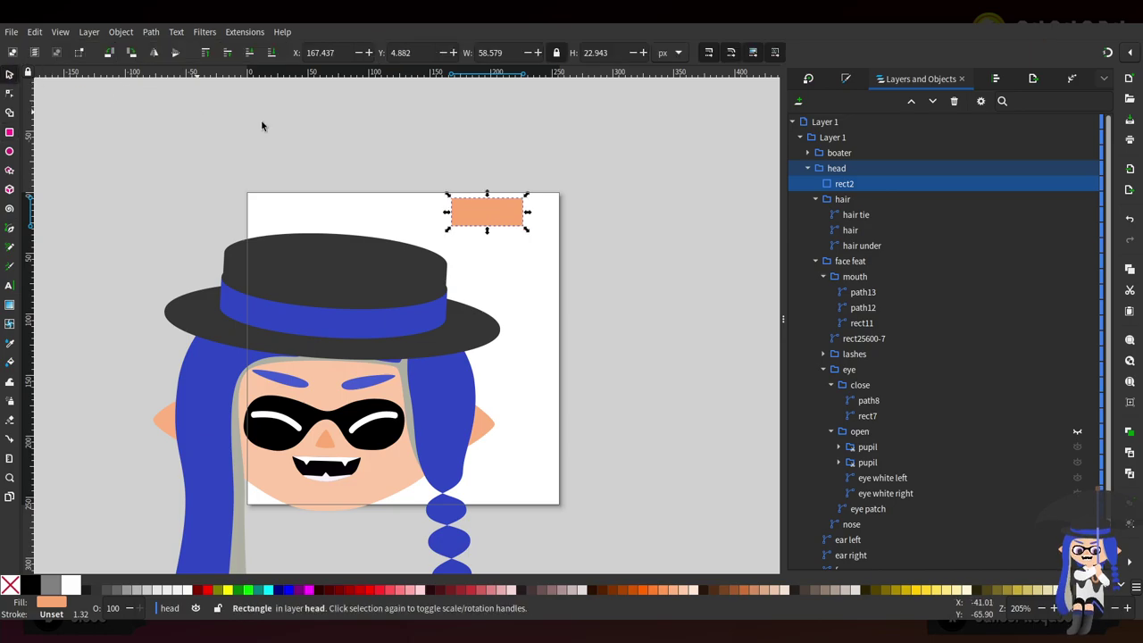
left_click_drag(846, 184, 845, 125)
Rotate the whole character group slightly clockwise and move it left on the page
left_click(840, 157)
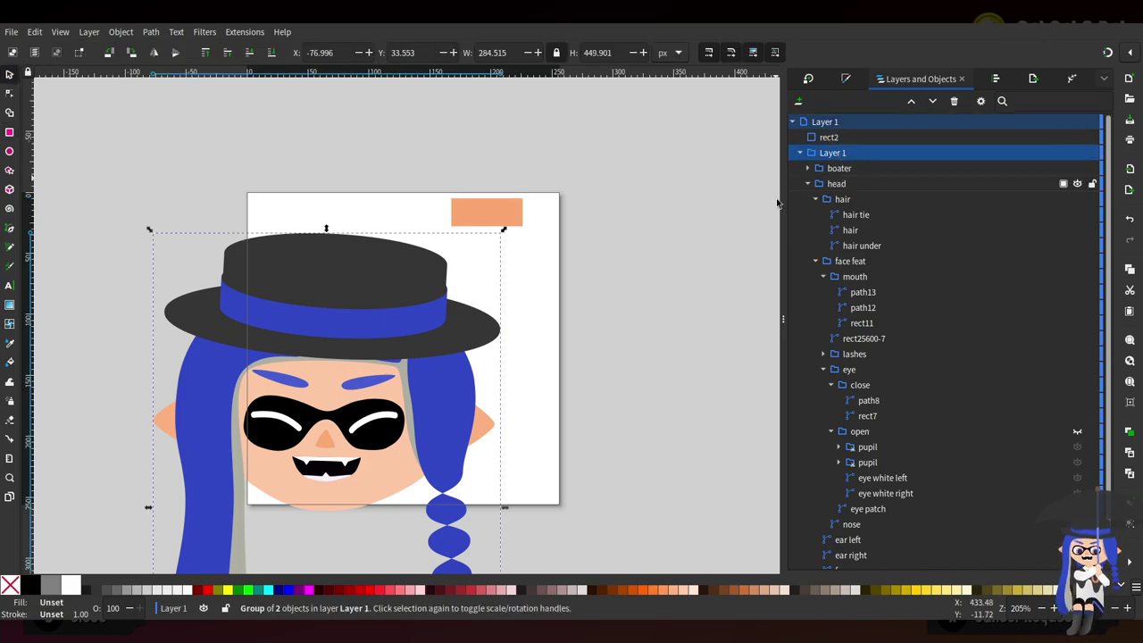
left_click_drag(510, 233, 550, 272)
scroll(550, 272, "down", 3)
left_click_drag(430, 329, 398, 319)
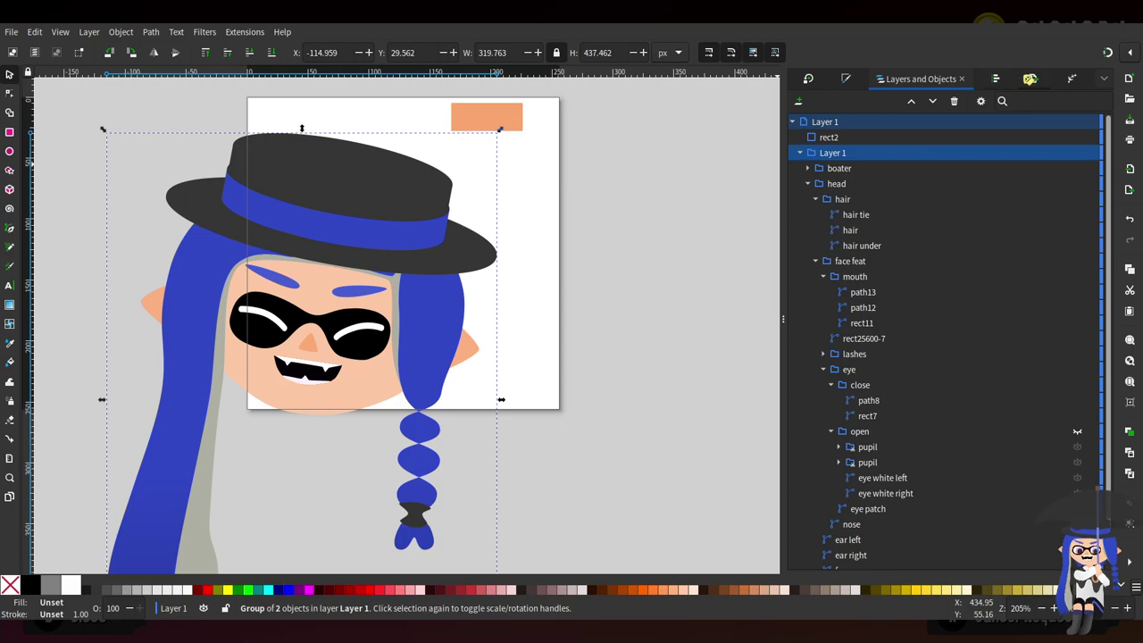
Show the page's export preview, move the character group up about 10 px and enlarge it to about 332 by 454 px
left_click(1029, 78)
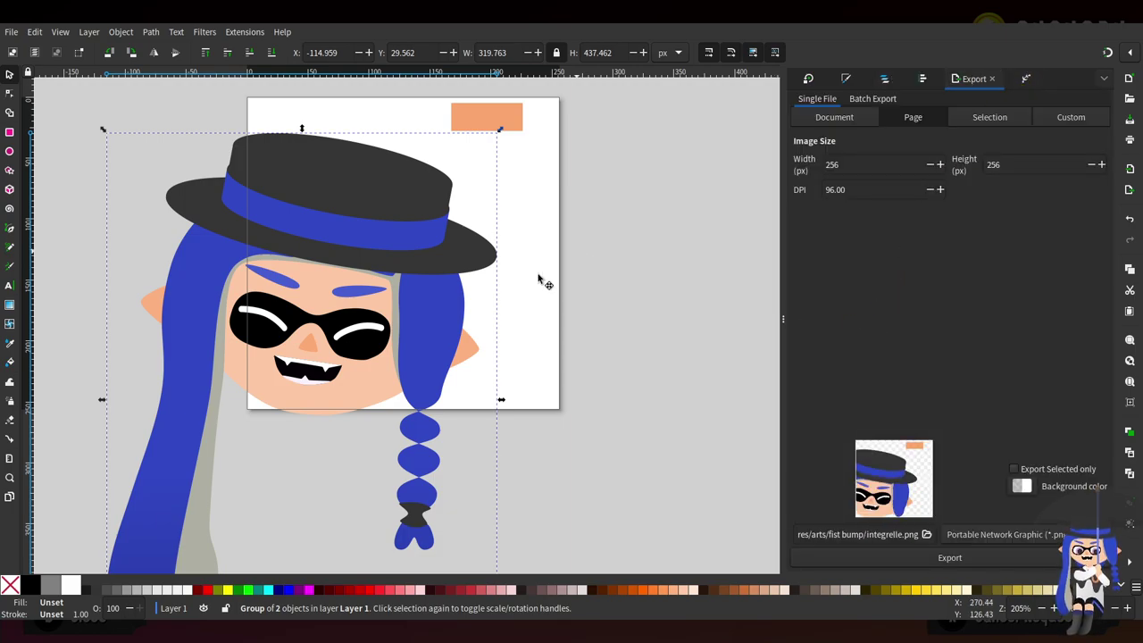
left_click_drag(401, 332, 403, 323)
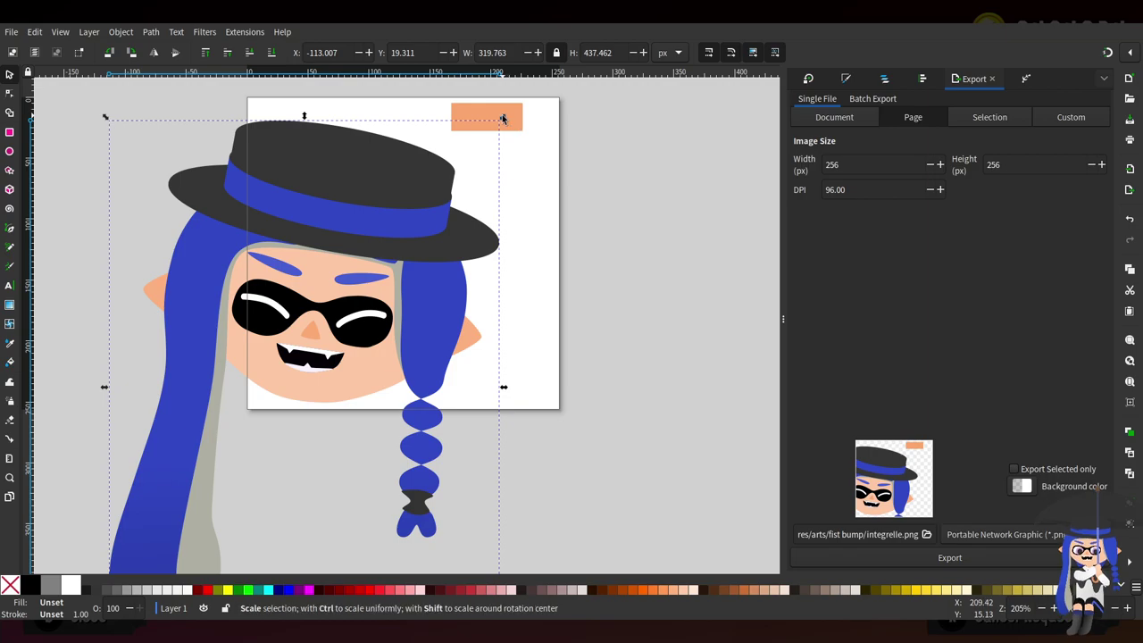
scroll(510, 455, "down", 2)
left_click_drag(509, 484, 525, 495)
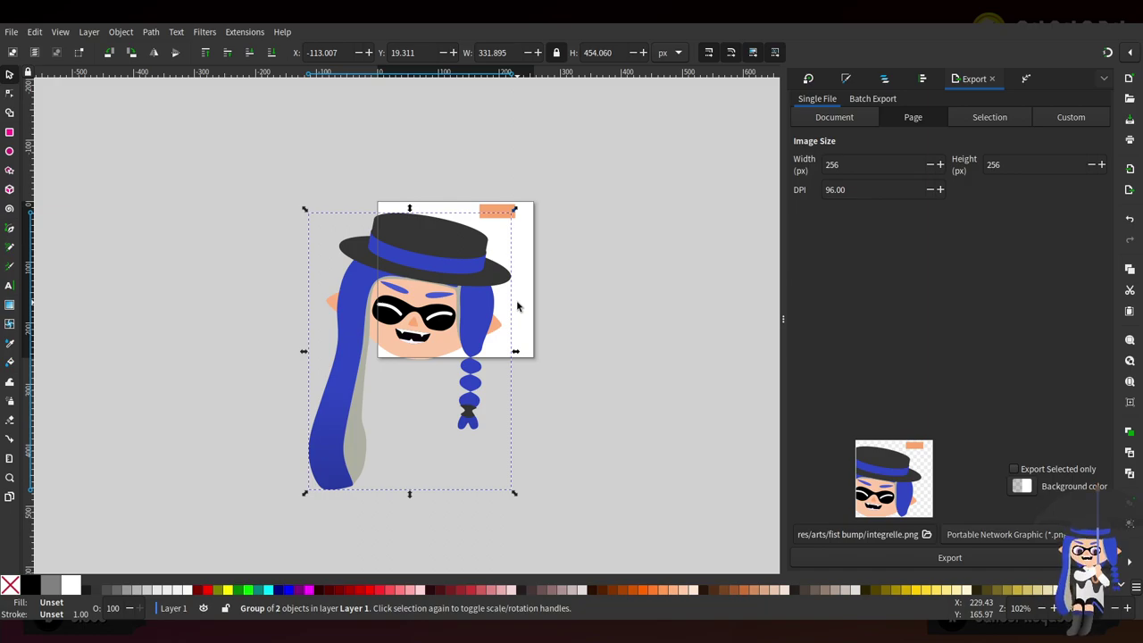
Raise the boater hat within the character group to expose the fringe, and save the document
scroll(484, 324, "up", 2)
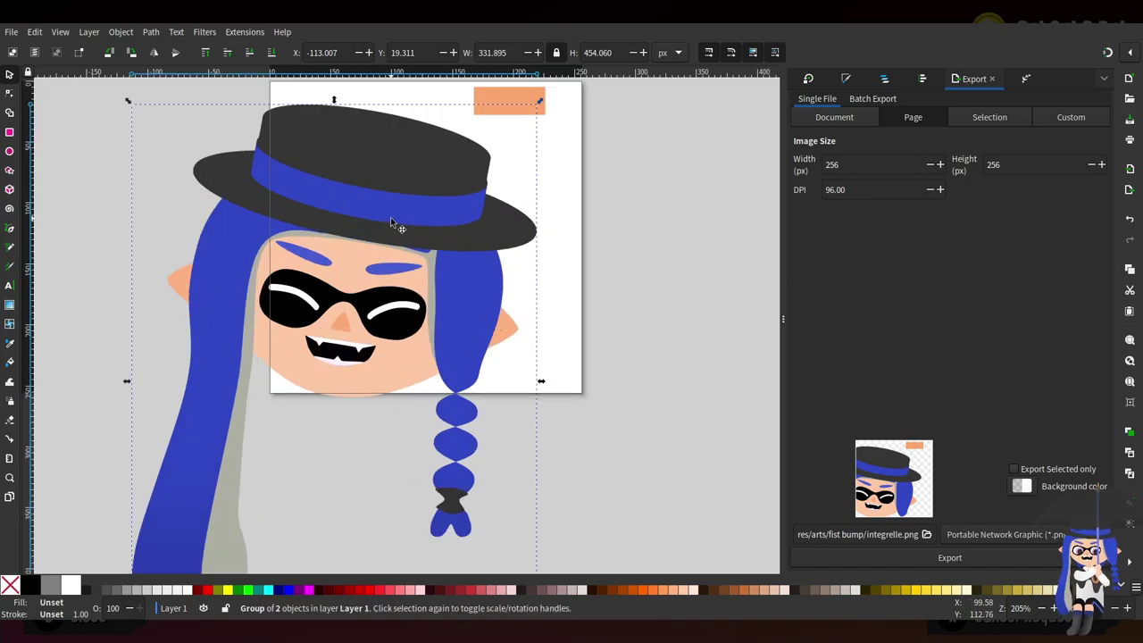
left_click_drag(412, 171, 421, 155)
scroll(516, 179, "up", 3)
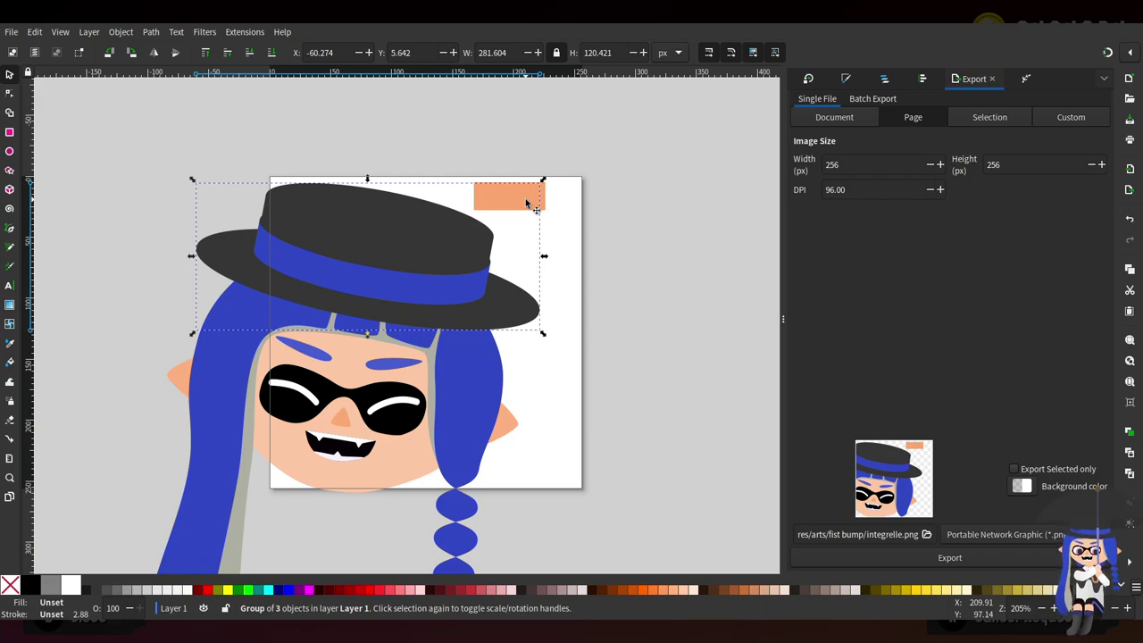
key("ctrl+s")
Move the lower outer node of the hair lock above the braid outward to widen the lock
scroll(553, 358, "down", 5)
scroll(479, 283, "up", 2)
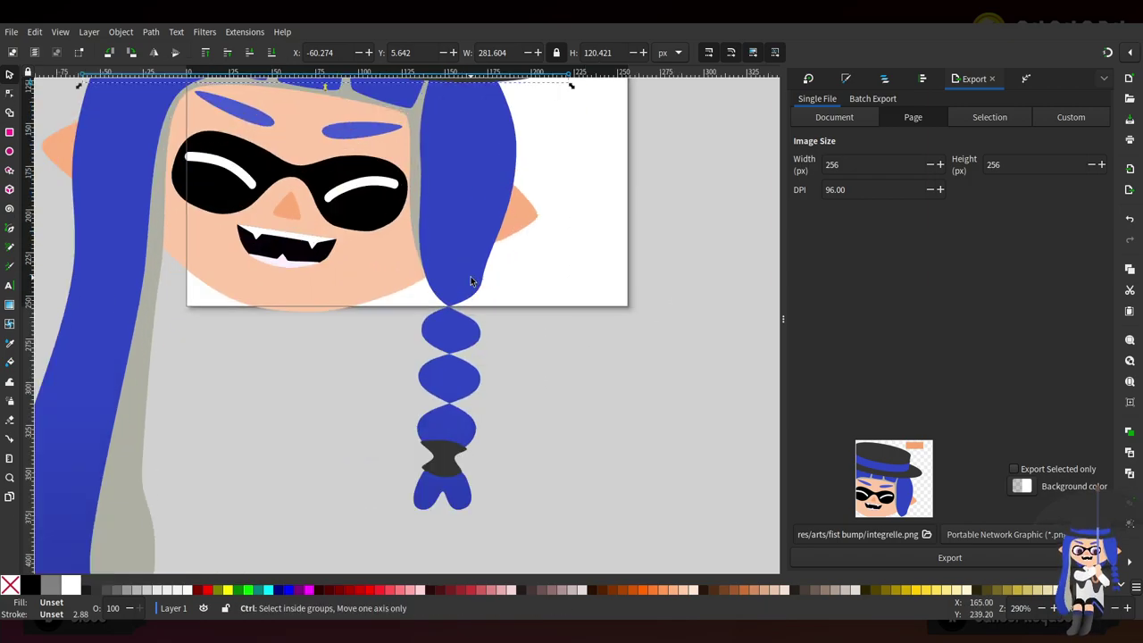
left_click(9, 93)
left_click(480, 203)
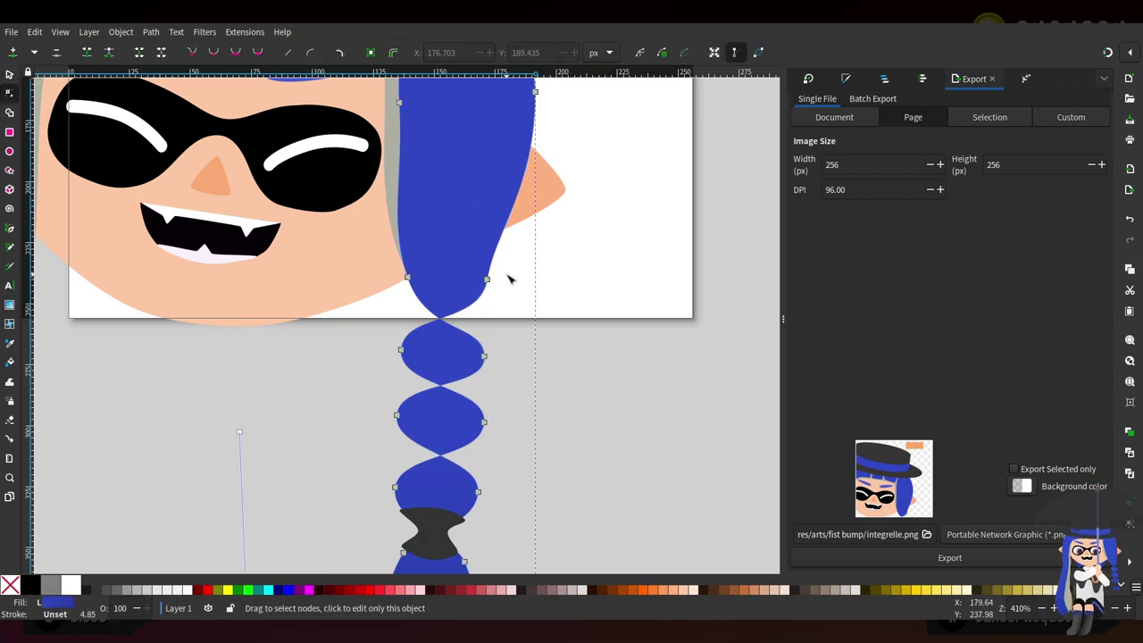
left_click(487, 279)
left_click_drag(495, 234, 506, 254)
scroll(525, 356, "down", 1)
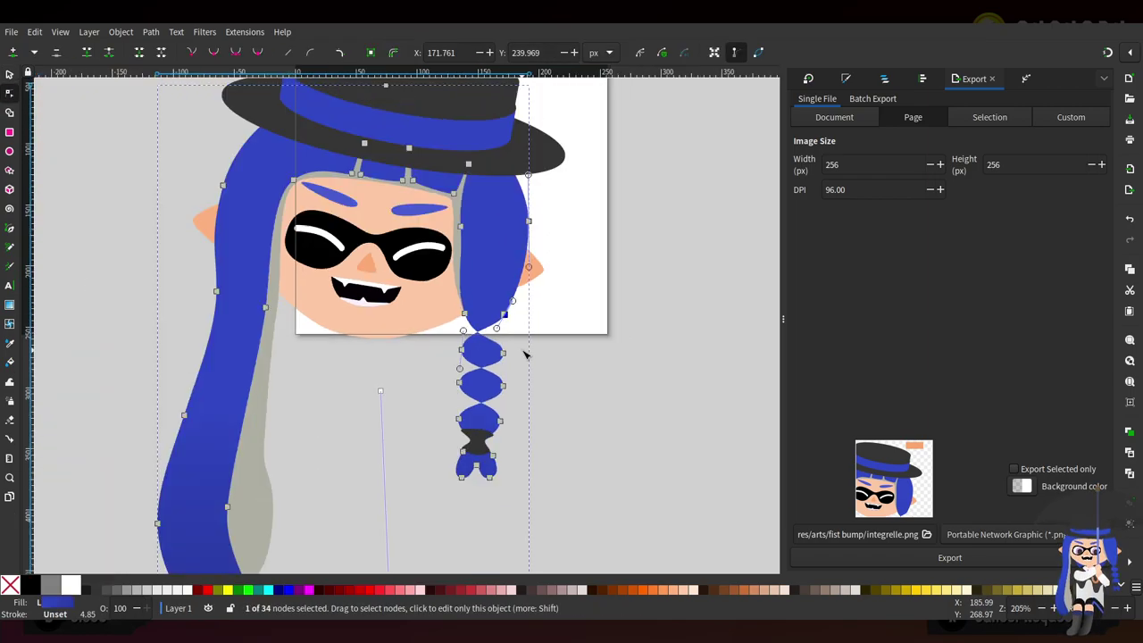
scroll(525, 355, "down", 1)
scroll(543, 365, "up", 1)
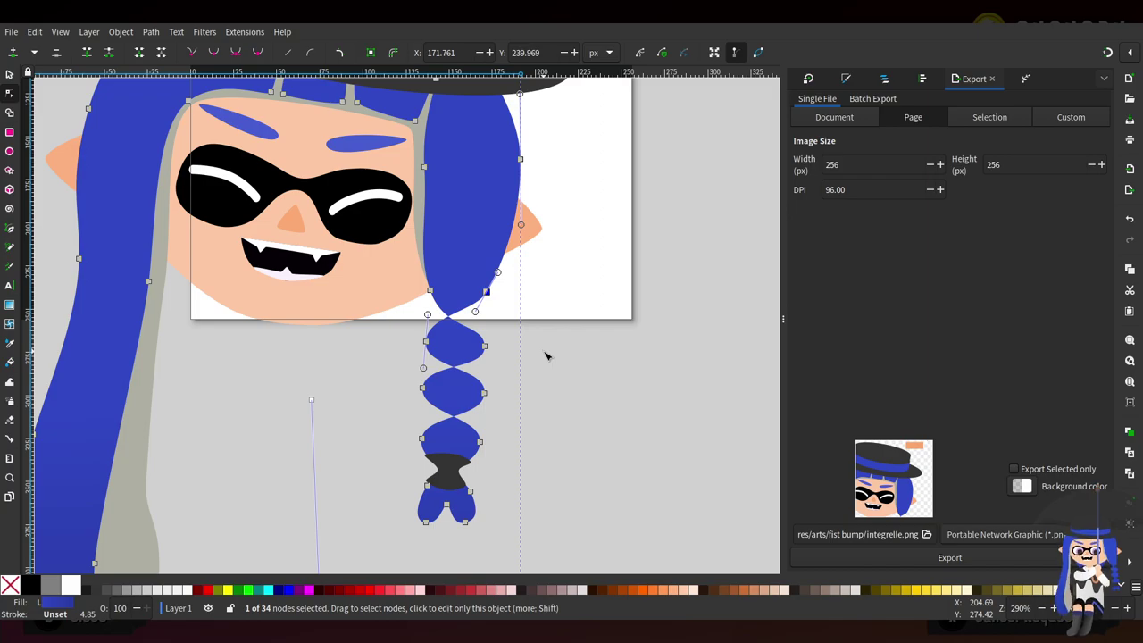
scroll(546, 352, "up", 4)
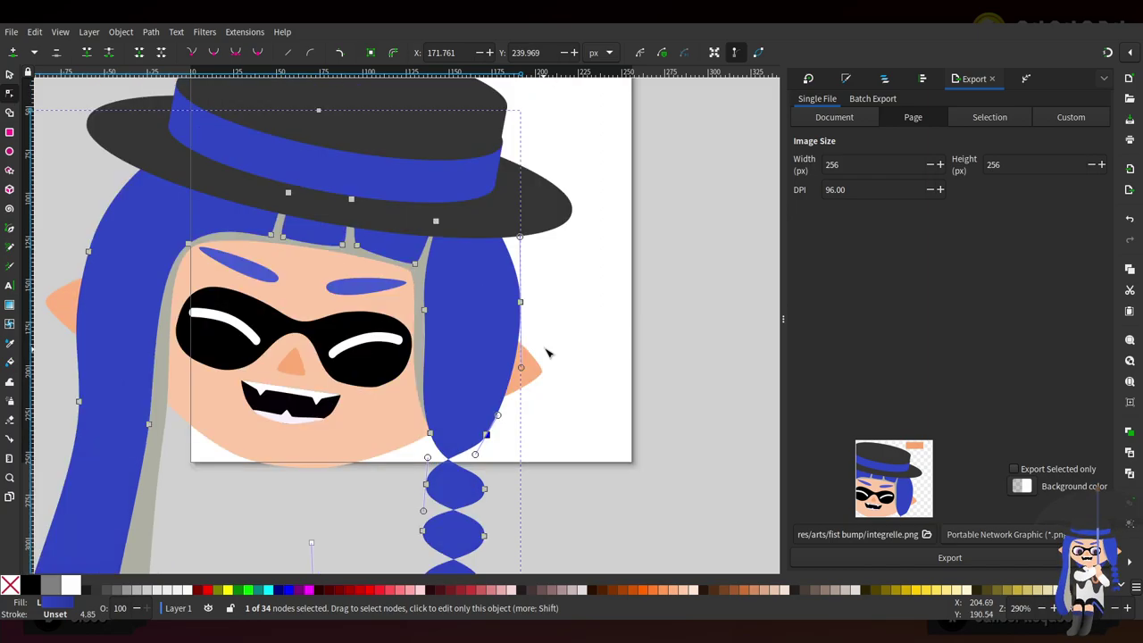
scroll(617, 327, "down", 2)
scroll(616, 331, "up", 2)
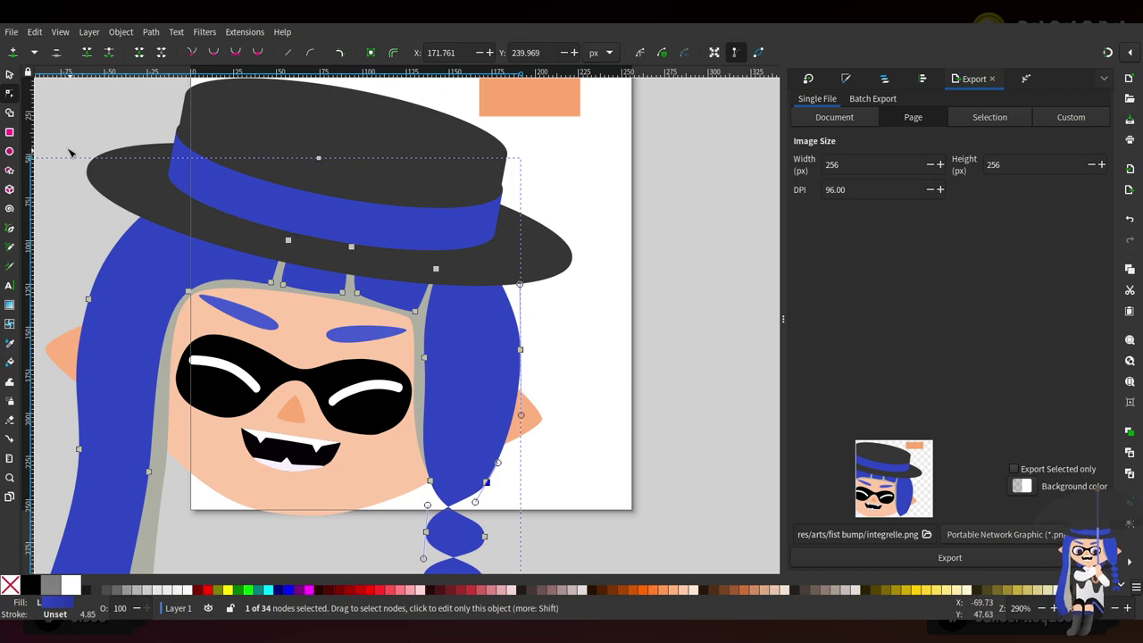
left_click(9, 76)
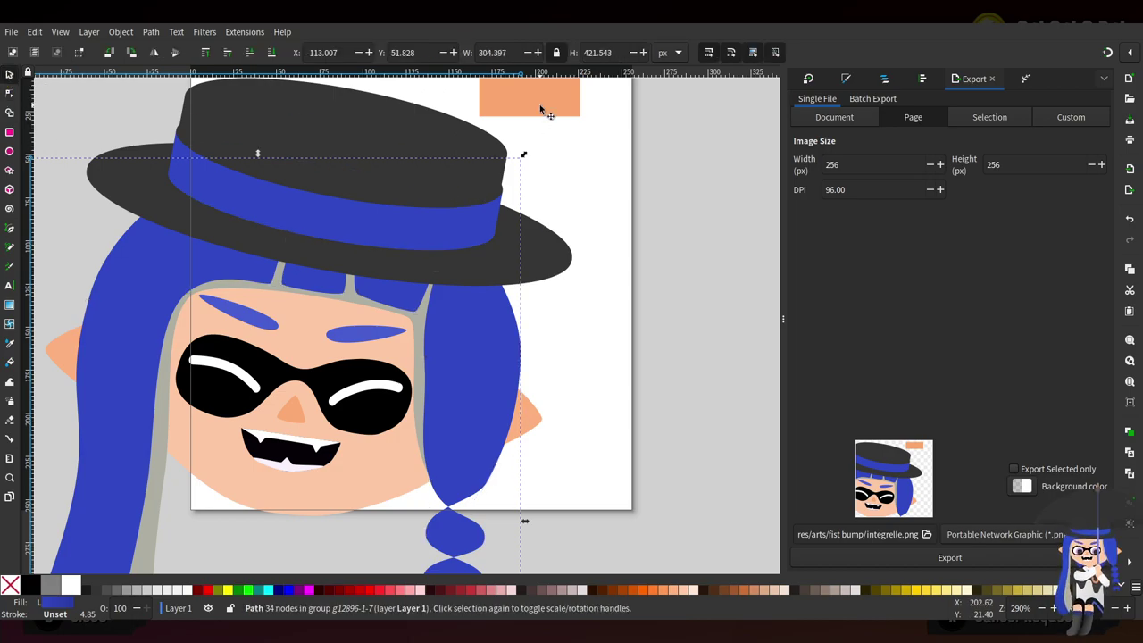
scroll(633, 338, "right", 4)
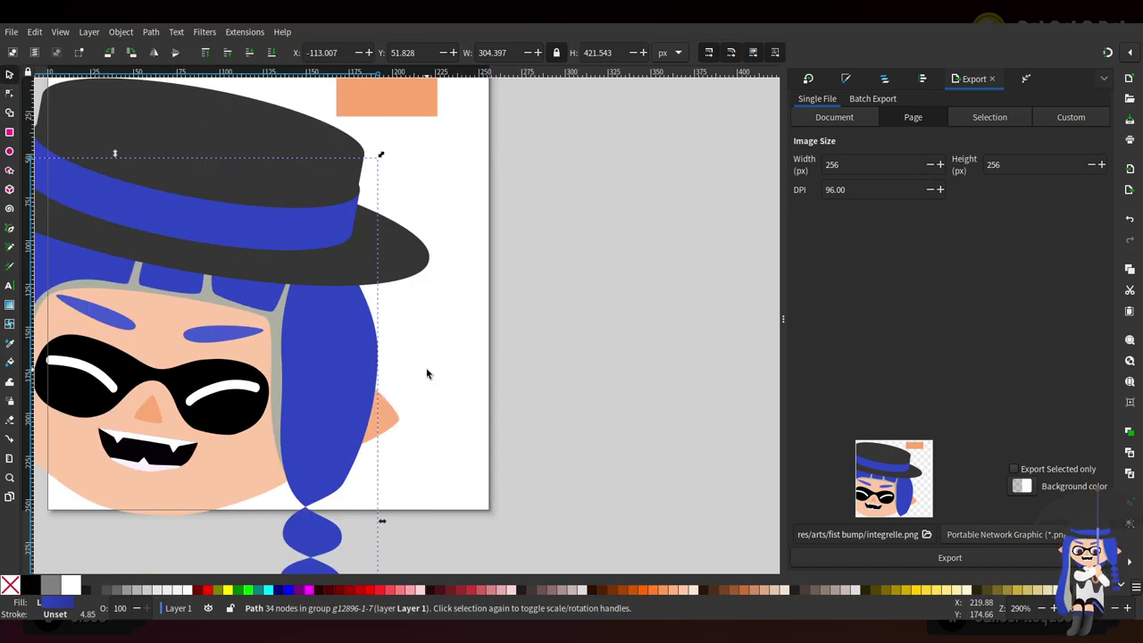
scroll(427, 373, "left", 5)
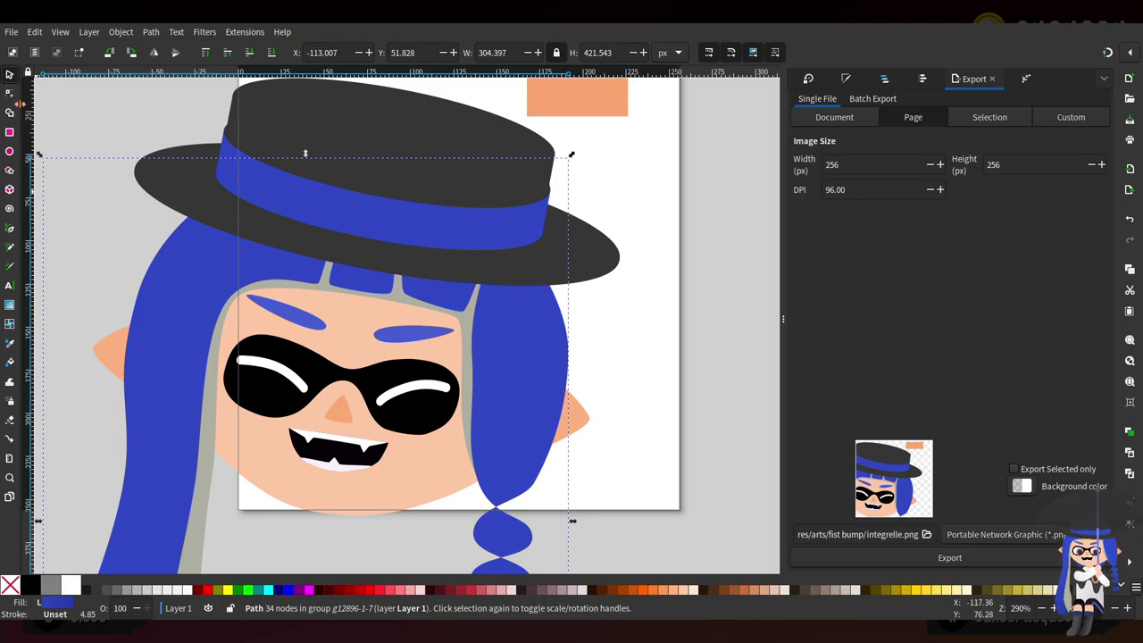
Move the inner-edge node of the long blue hair lock toward the face beside the mouth, and adjust its curve handle
scroll(237, 401, "down", 3)
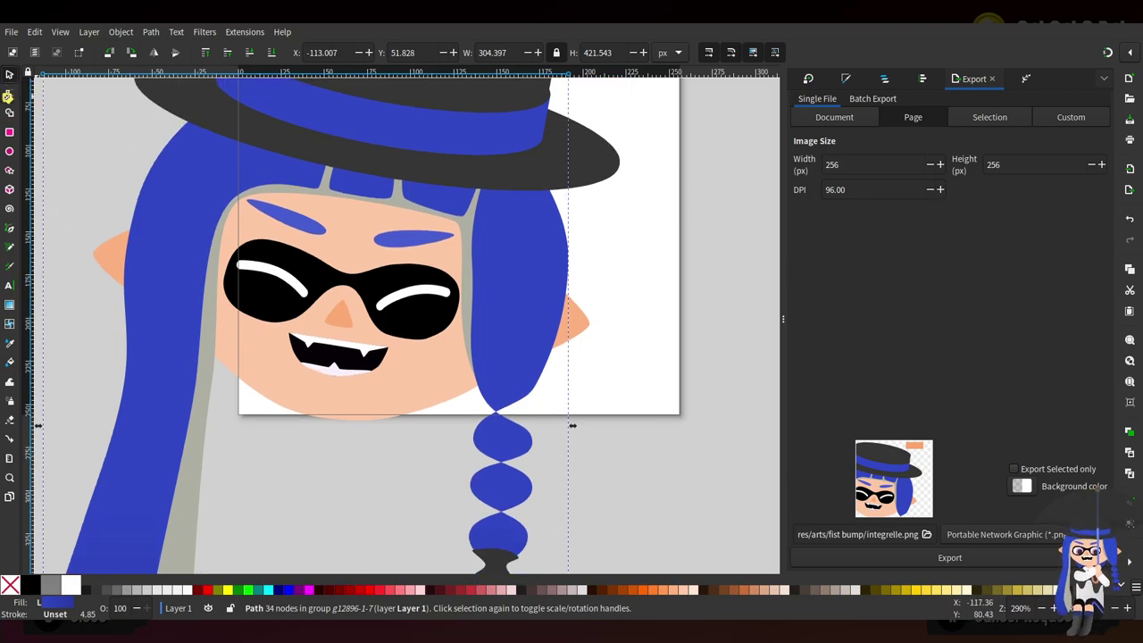
key("n")
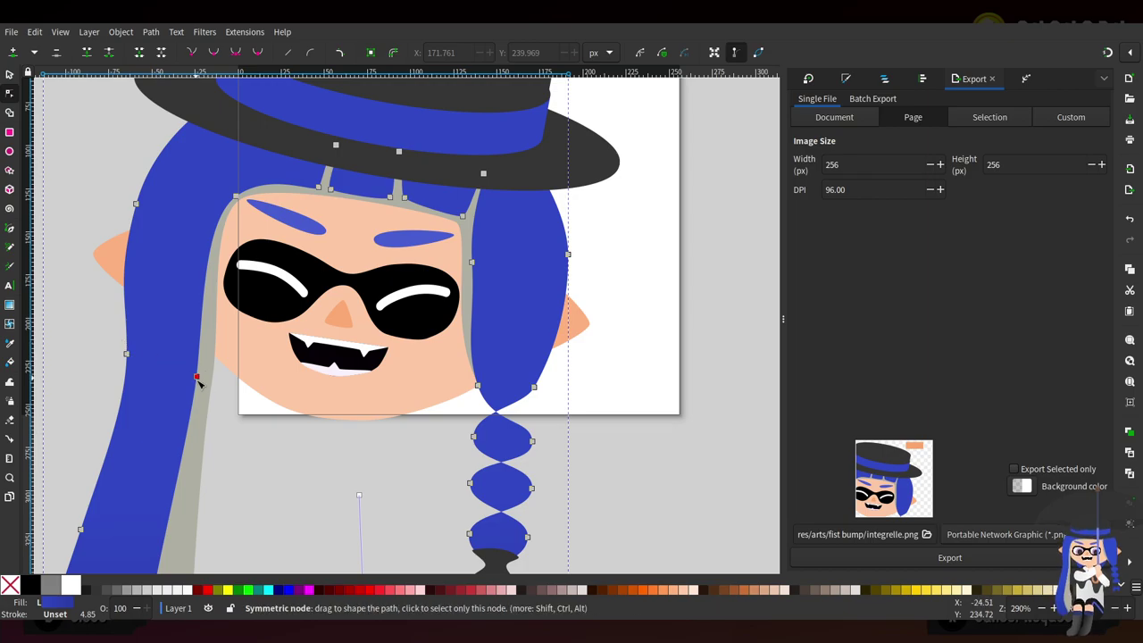
left_click_drag(197, 378, 234, 374)
left_click_drag(249, 317, 225, 317)
Widen the grey under-hair shape along the long lock by moving its two inner-edge nodes toward the braid and straightening the upper curve
scroll(252, 433, "down", 4)
left_click_drag(213, 238, 248, 247)
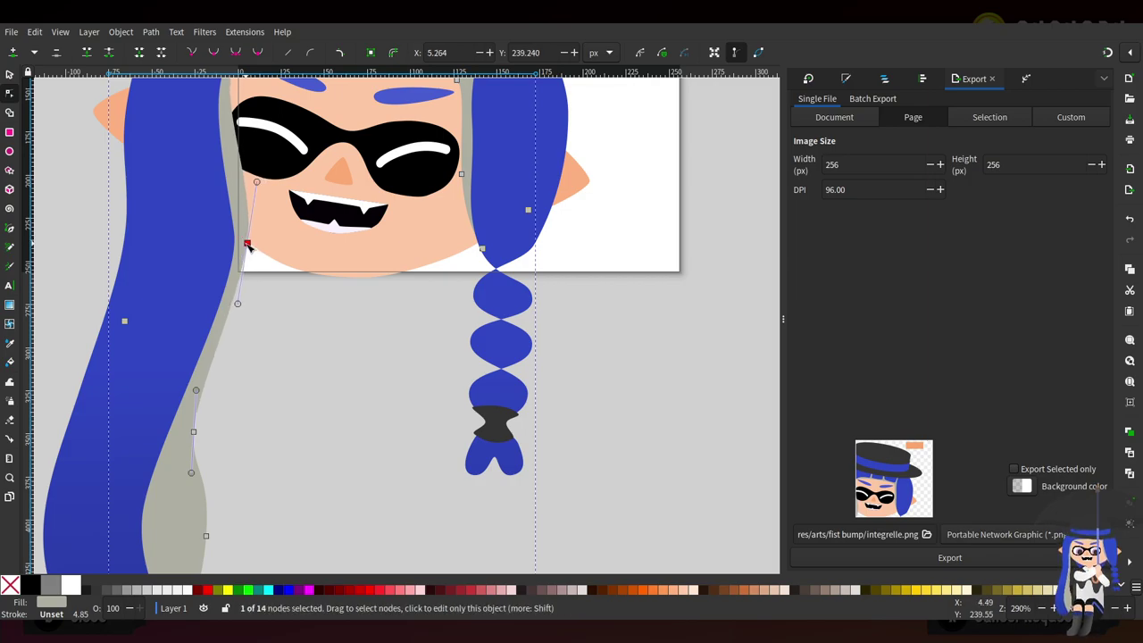
mouse_move(257, 183)
left_mouse_down()
mouse_move(237, 184)
mouse_move(246, 183)
left_mouse_up()
left_click_drag(203, 430, 266, 416)
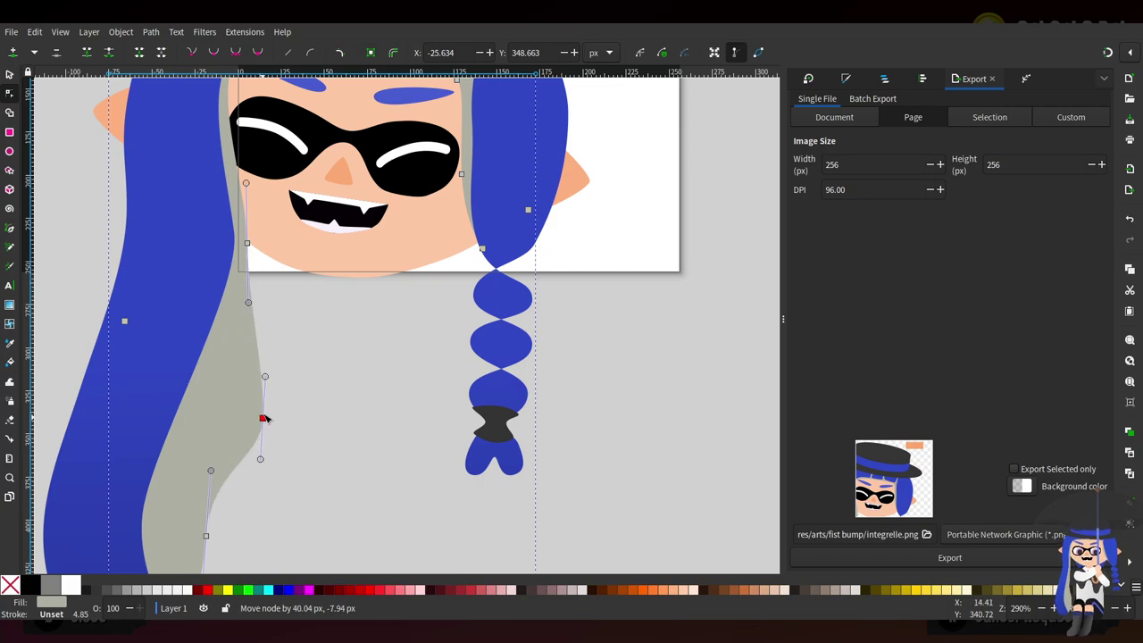
Refine the long blue lock's inner-edge node beside the chin and pull the node below it toward the braid to cover more grey
left_click(232, 238)
left_click_drag(236, 234, 243, 246)
left_click_drag(148, 517, 237, 434)
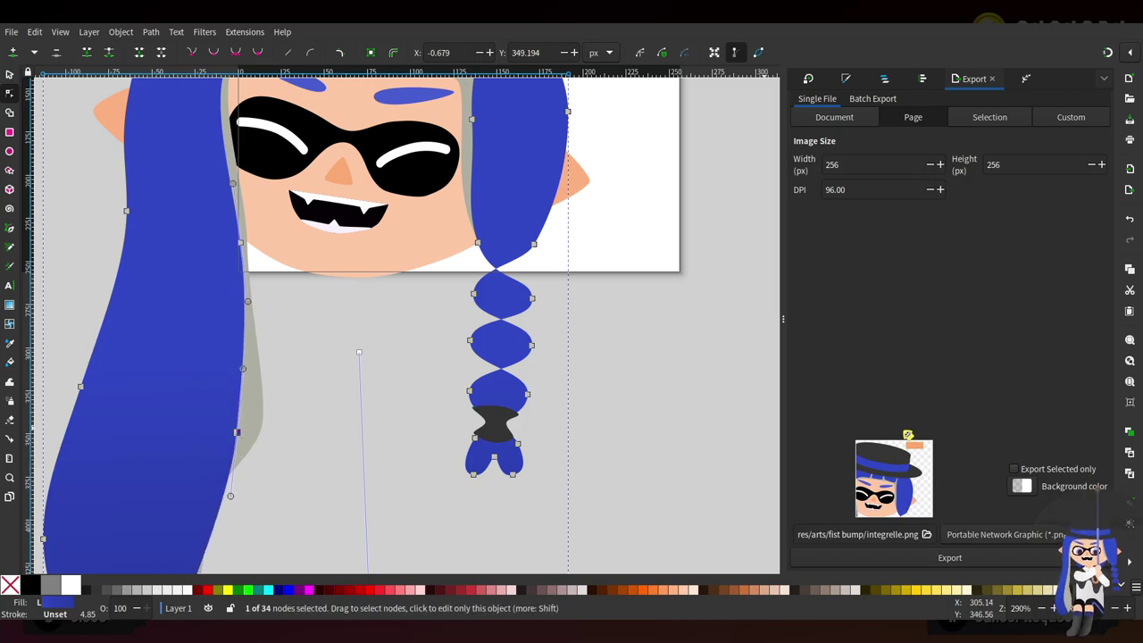
Paste the copied fist group onto the page beside the braided hair lock
scroll(678, 338, "up", 6)
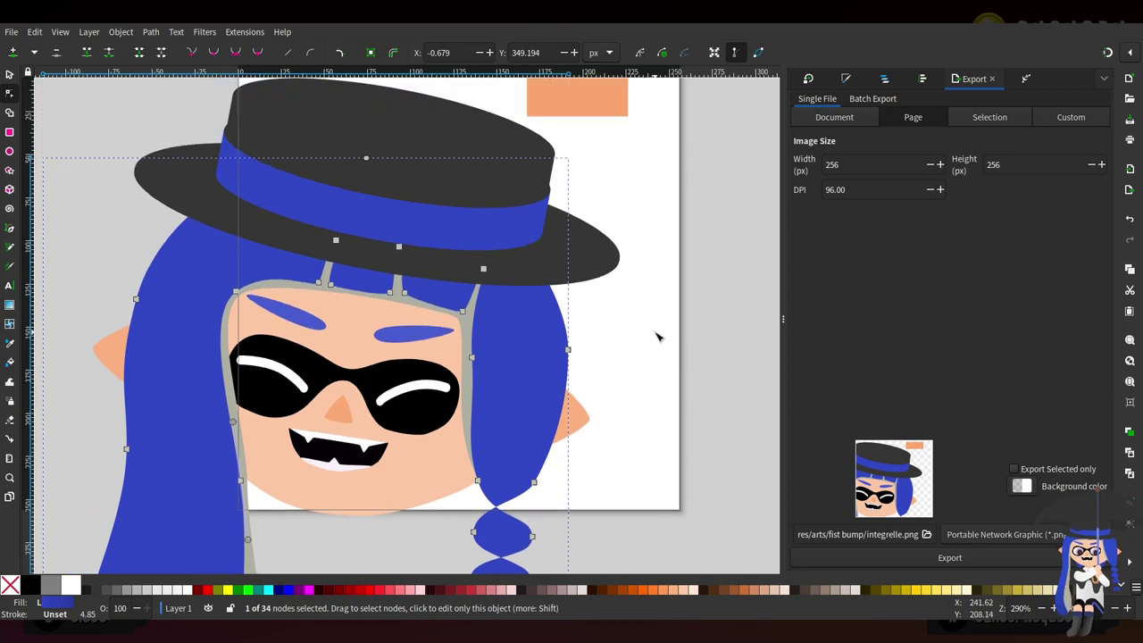
scroll(650, 319, "right", 5)
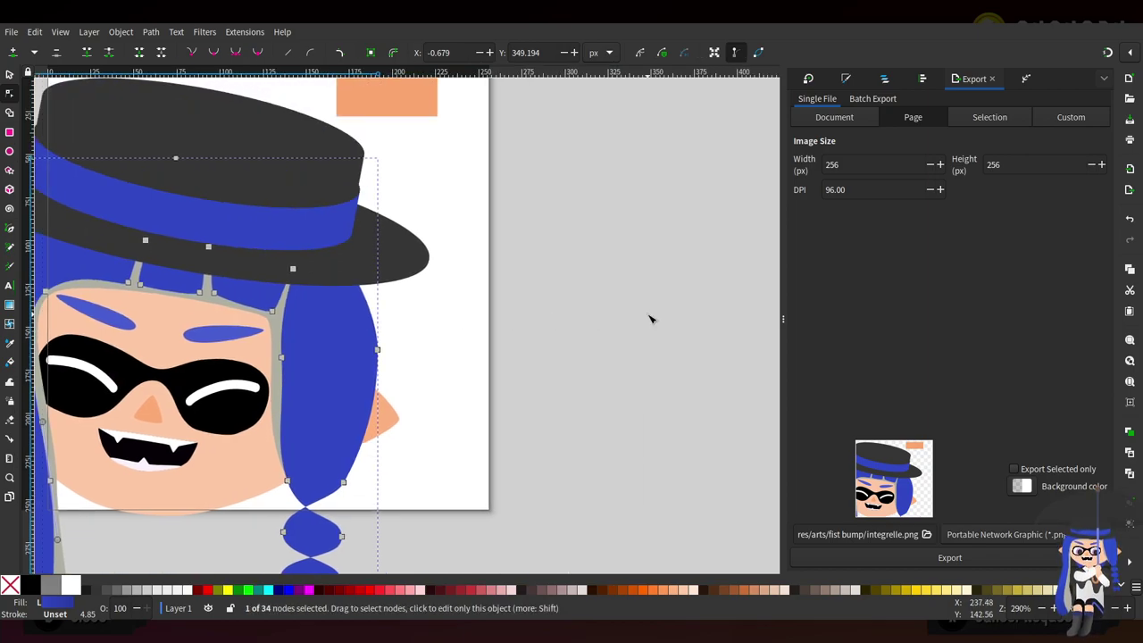
scroll(650, 319, "up", 2)
left_click(387, 192)
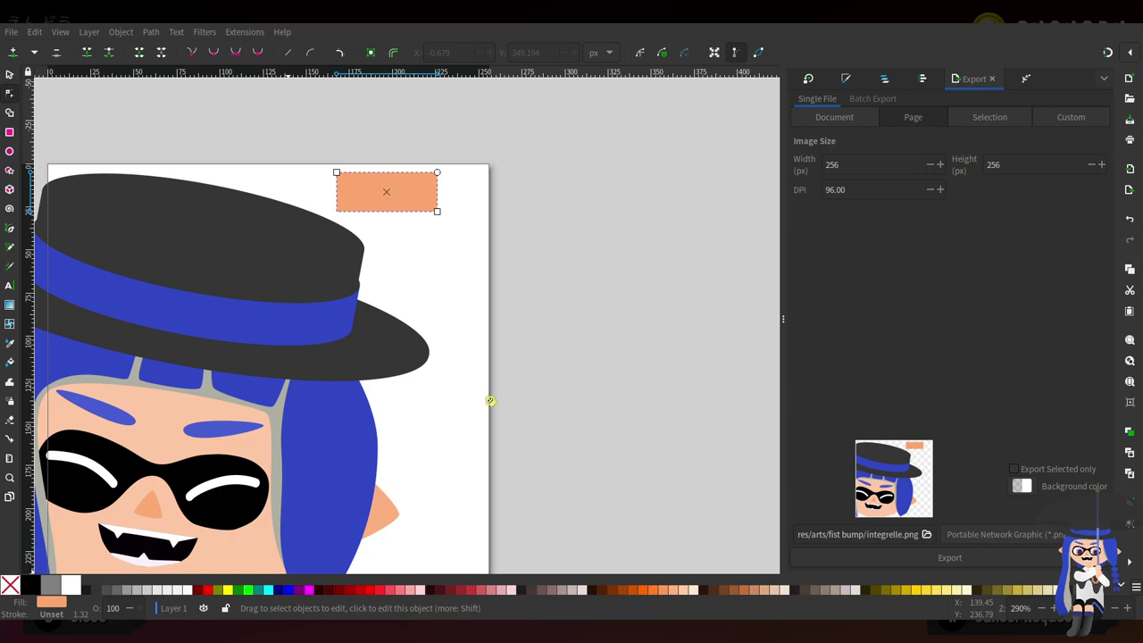
key("s")
scroll(384, 425, "down", 3)
key("Escape")
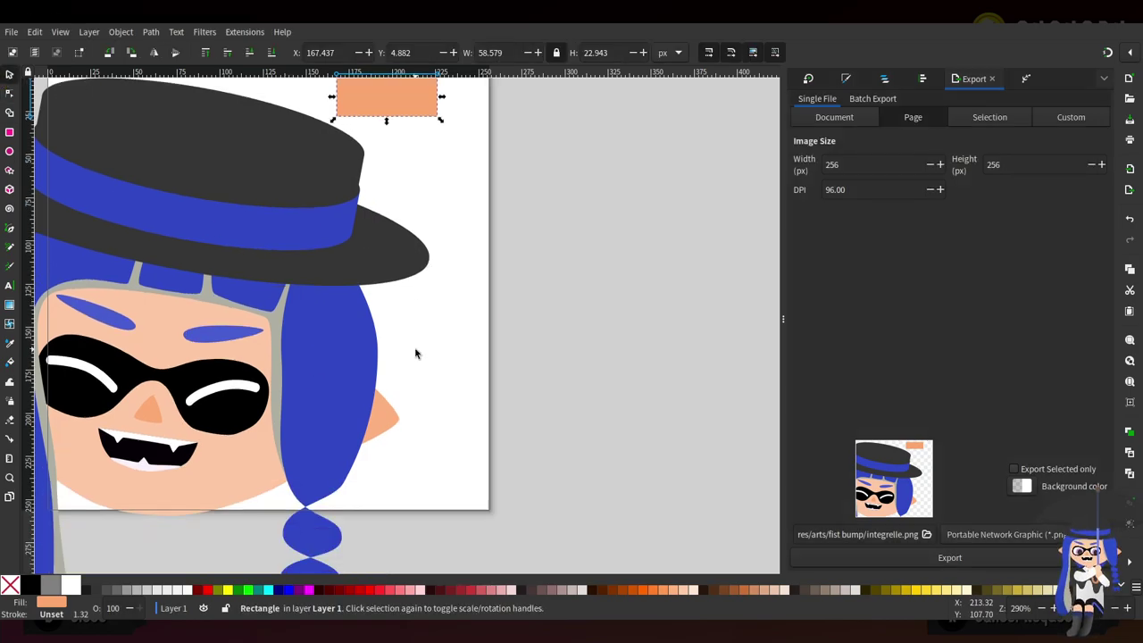
key("ctrl+v")
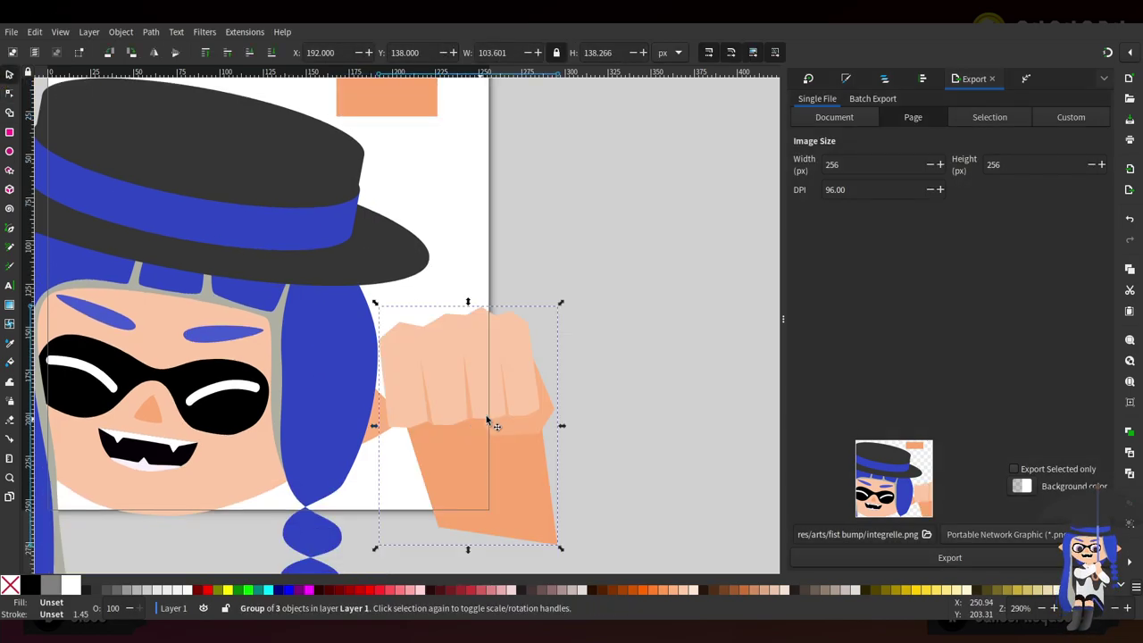
Delete the orange reference rectangle rect2 in the page's upper area
left_click(896, 80)
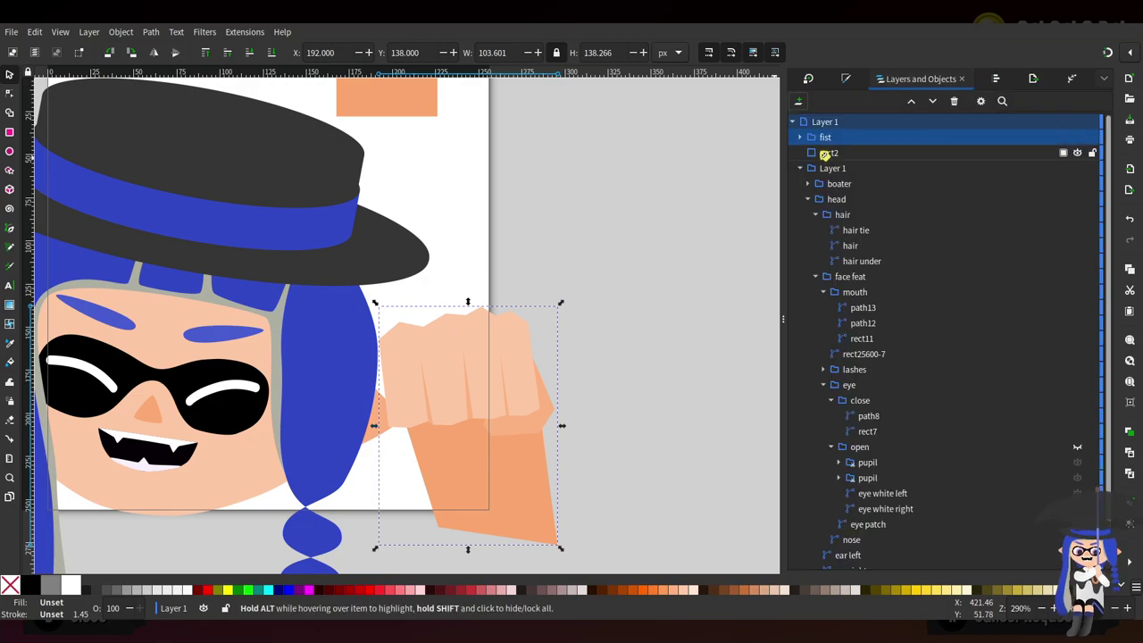
left_click(823, 153)
key("Delete")
Flip the fist group horizontally, move it over the braid in the page's lower corner, and show the page's export preview
left_click_drag(516, 361, 420, 449)
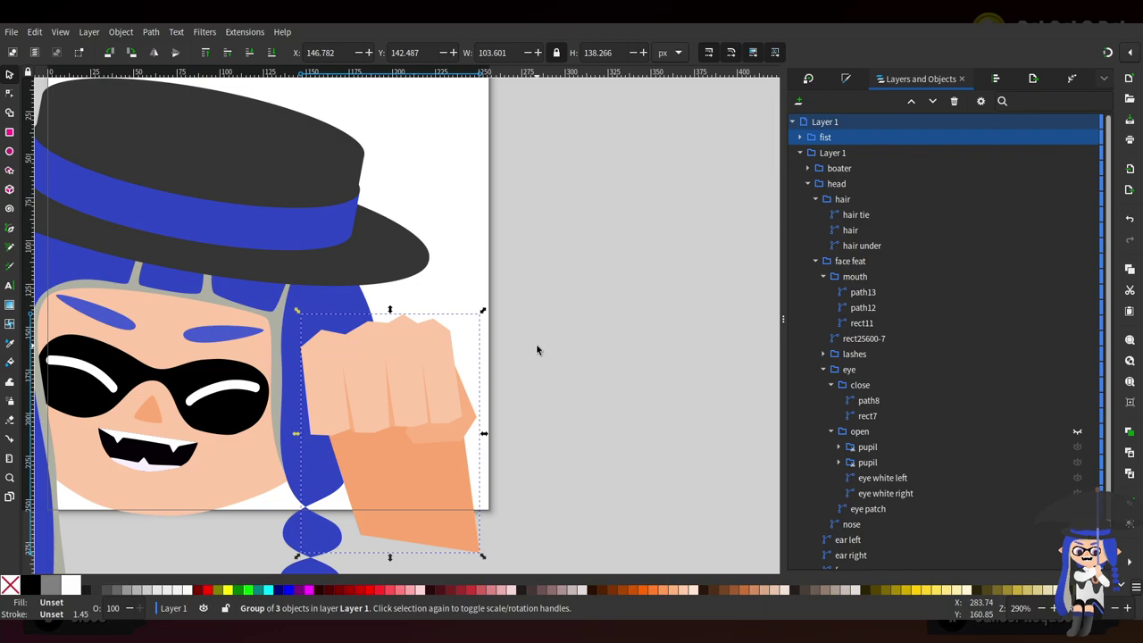
key("h")
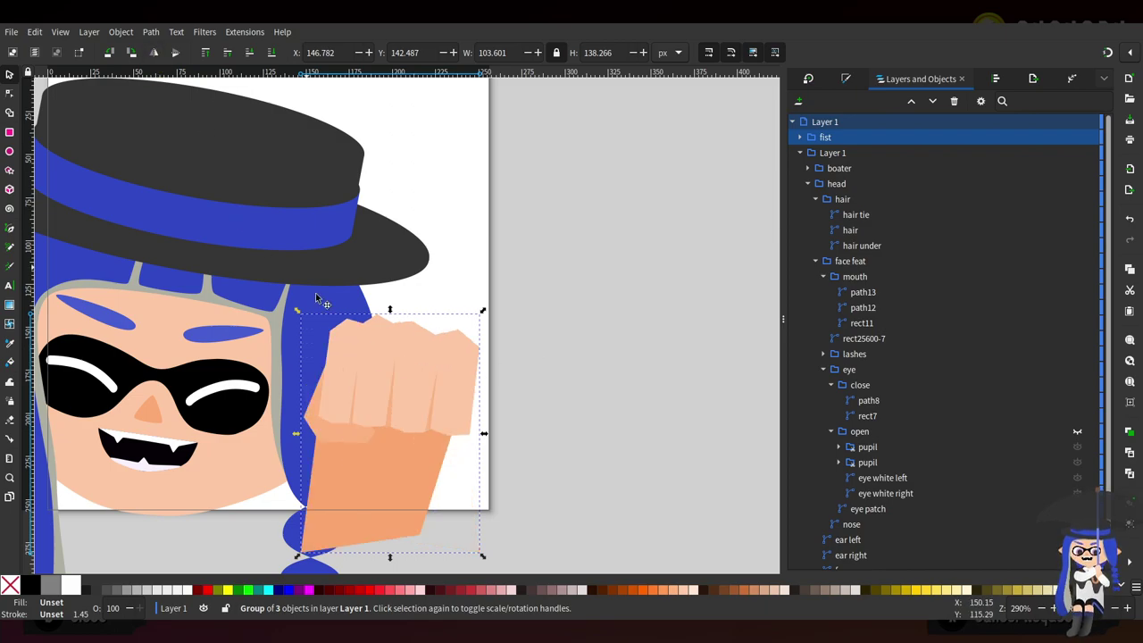
left_click_drag(395, 424, 393, 440)
left_click(1033, 80)
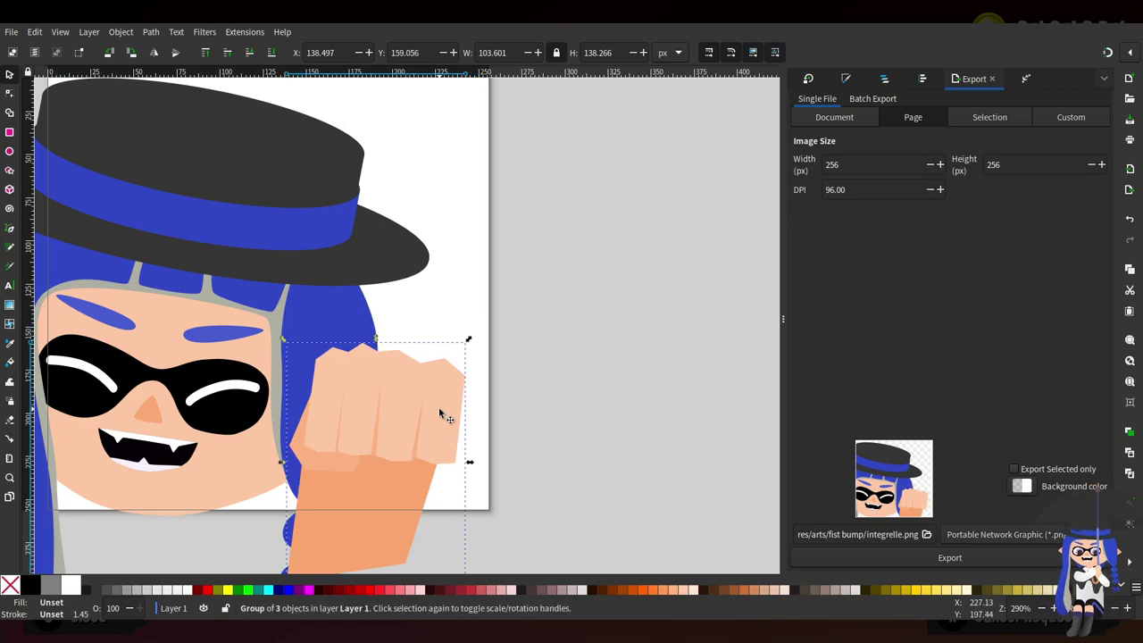
Select all nodes of the fist's light finger shape and make them symmetric to round its outline
scroll(402, 482, "up", 2)
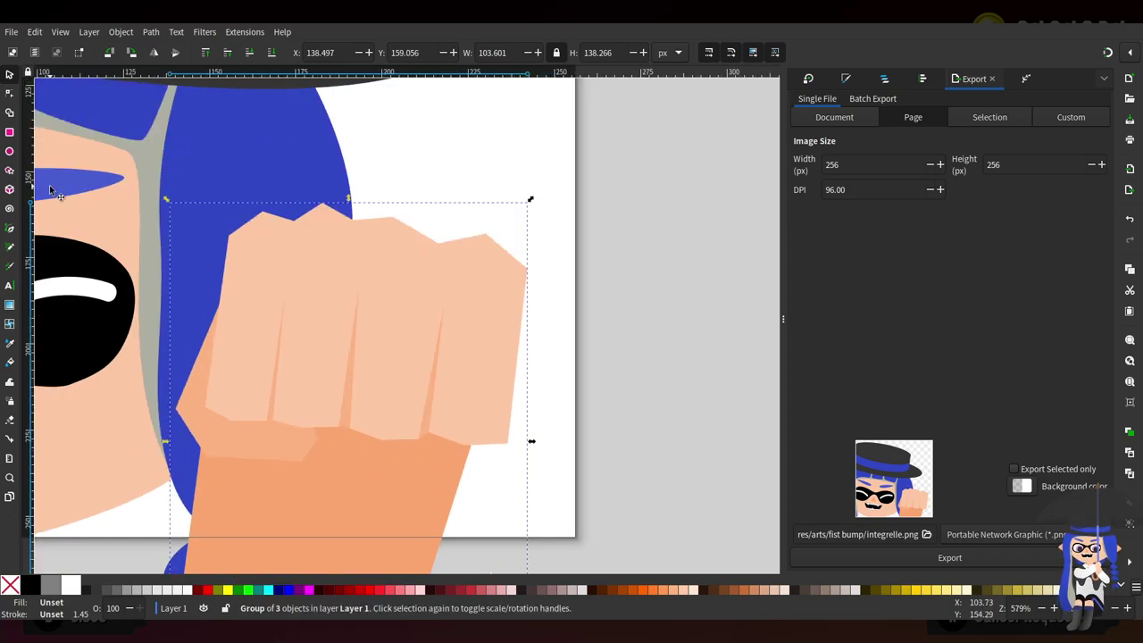
left_click(9, 92)
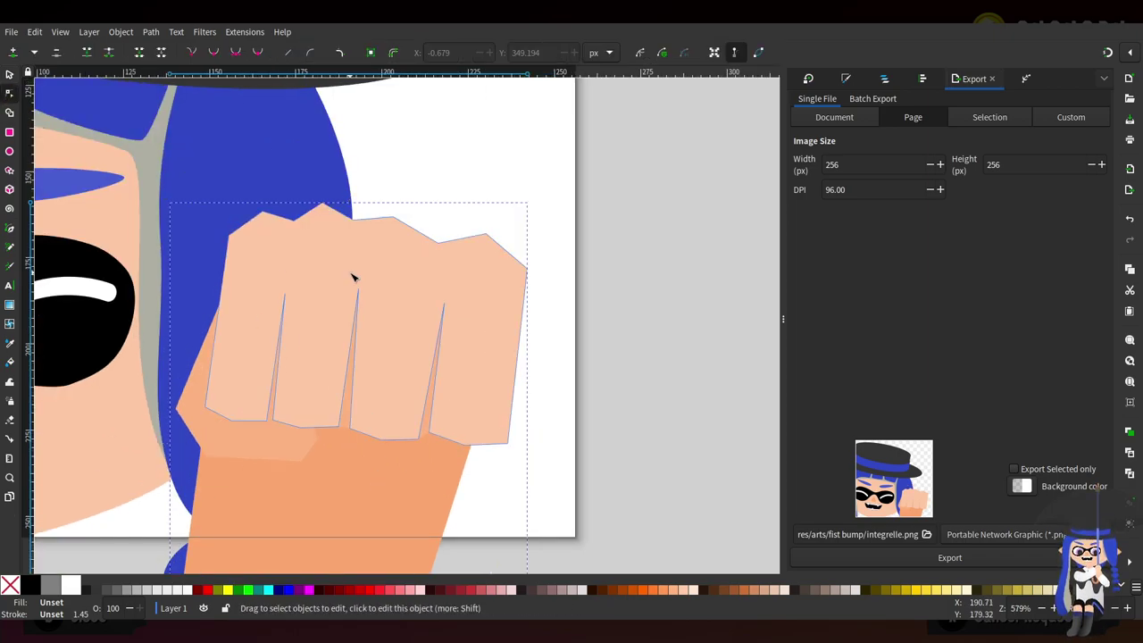
left_click(352, 277)
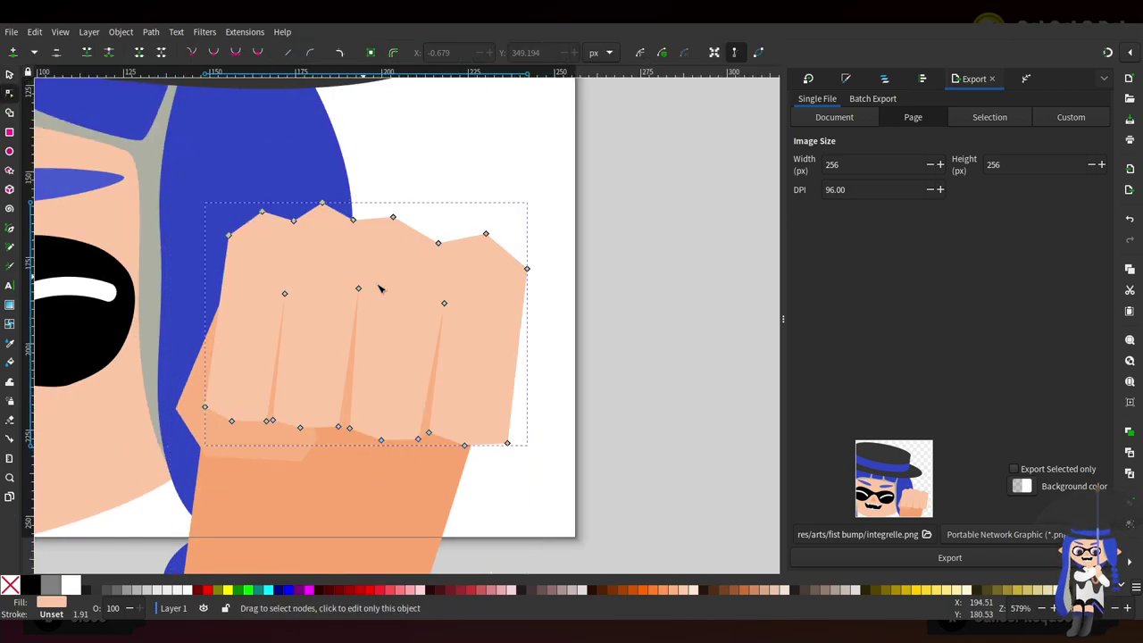
scroll(604, 381, "down", 3)
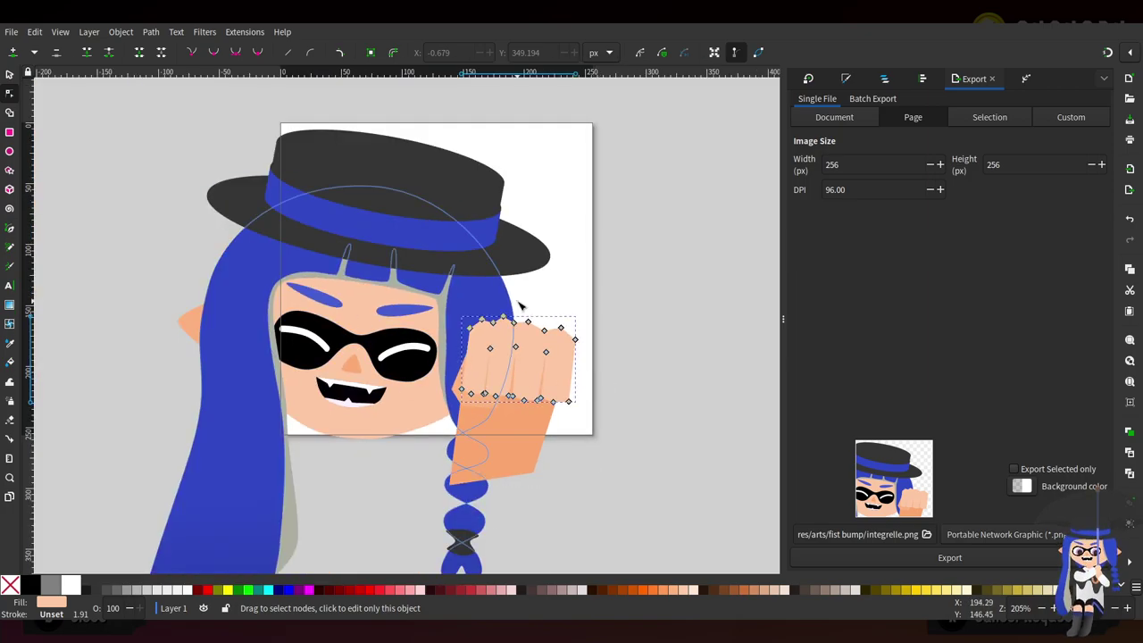
scroll(571, 348, "up", 2)
scroll(607, 335, "up", 1)
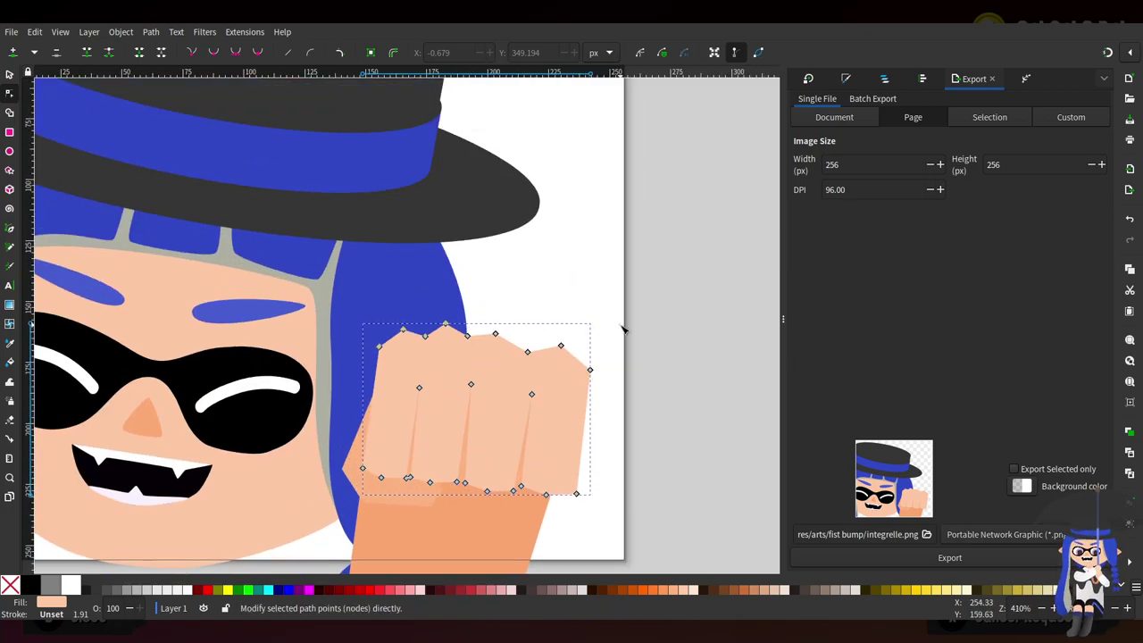
left_click_drag(491, 332, 637, 387)
left_click_drag(654, 548, 654, 547)
left_click(235, 54)
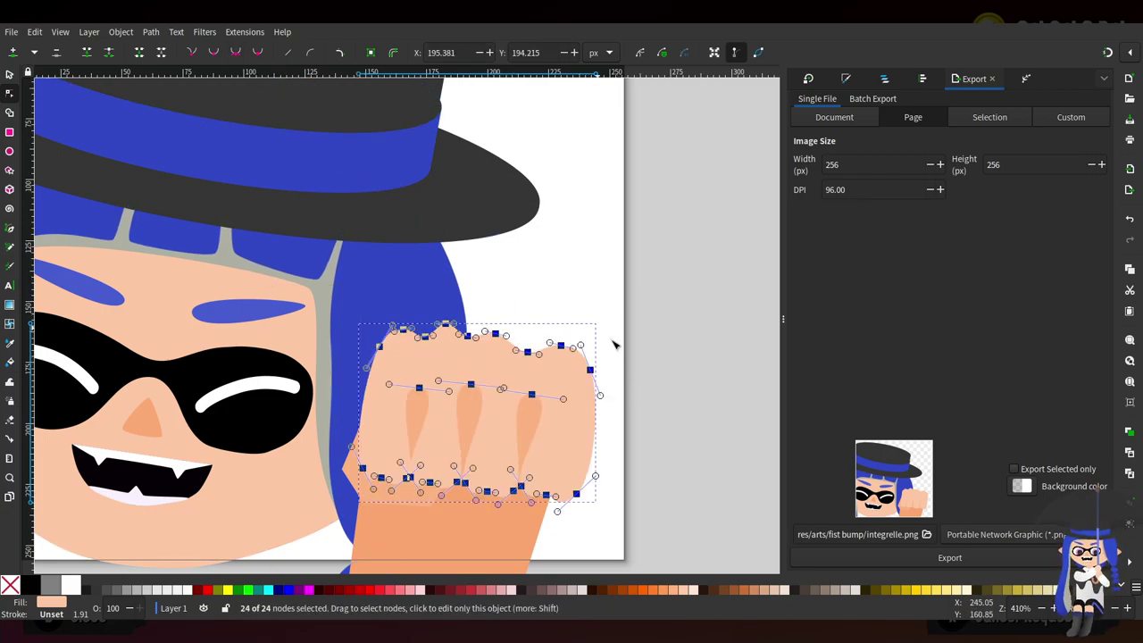
Shorten the curve handles at the ends of the three finger creases and at the fist's lower outer corner to narrow the creases
scroll(669, 395, "up", 2)
left_click_drag(226, 392, 148, 413)
scroll(185, 464, "down", 4)
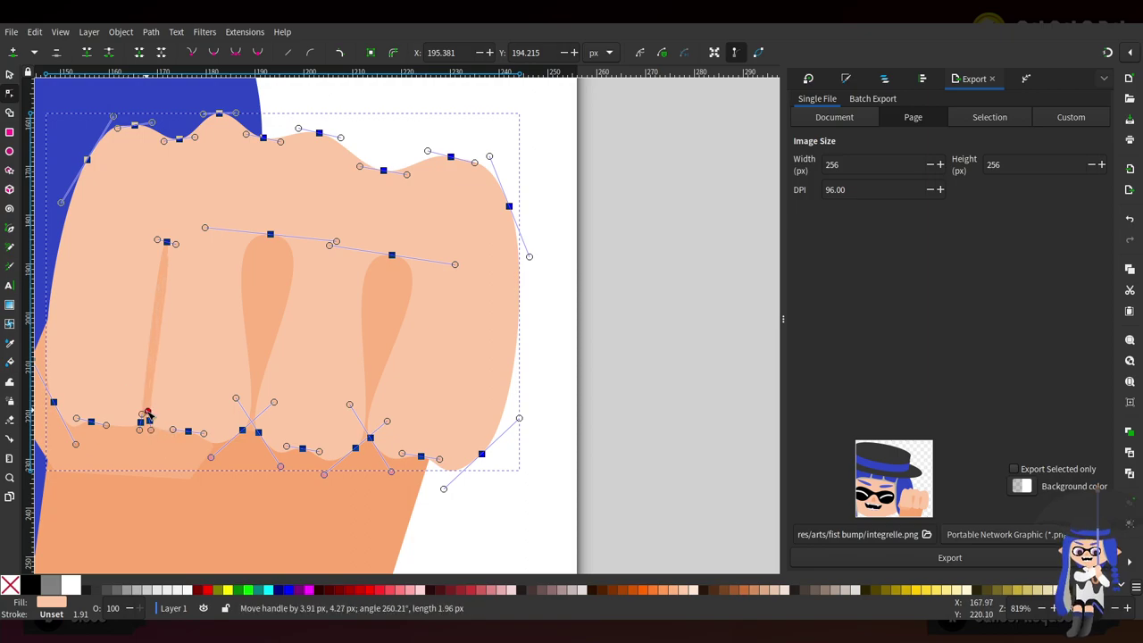
left_click_drag(273, 403, 246, 428)
left_click_drag(336, 242, 384, 253)
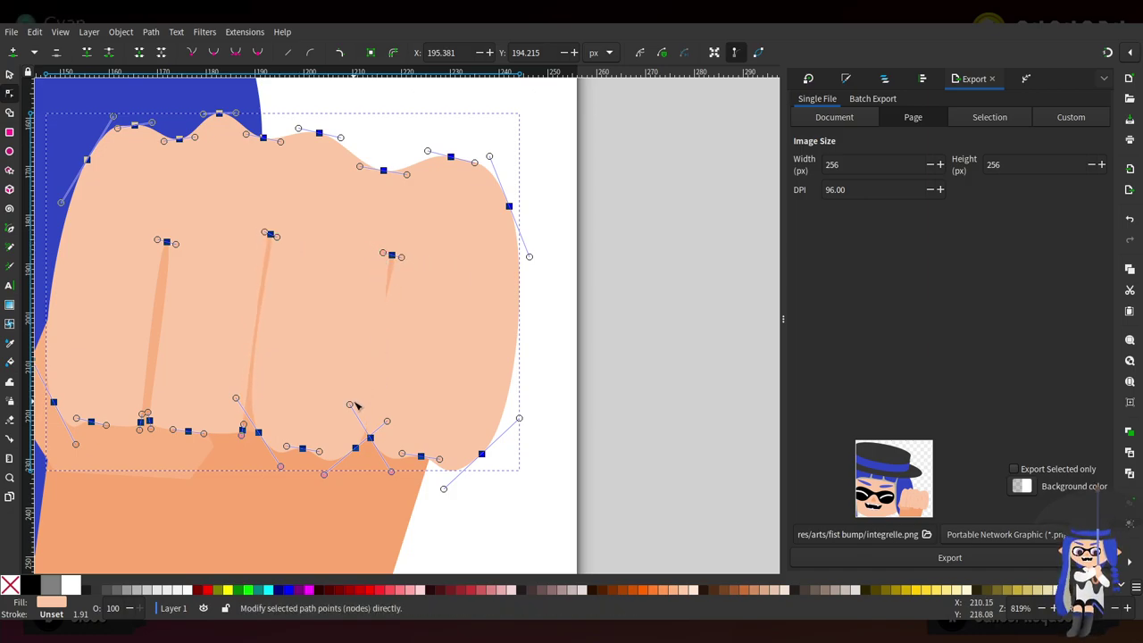
left_click_drag(235, 399, 258, 431)
mouse_move(386, 423)
left_mouse_down()
mouse_move(358, 440)
mouse_move(366, 432)
left_mouse_up()
left_click_drag(519, 419, 489, 444)
Raise the dip between the fist's first two knuckles slightly, and lower the third and fourth knuckle nodes and the dip between them
scroll(500, 393, "up", 3)
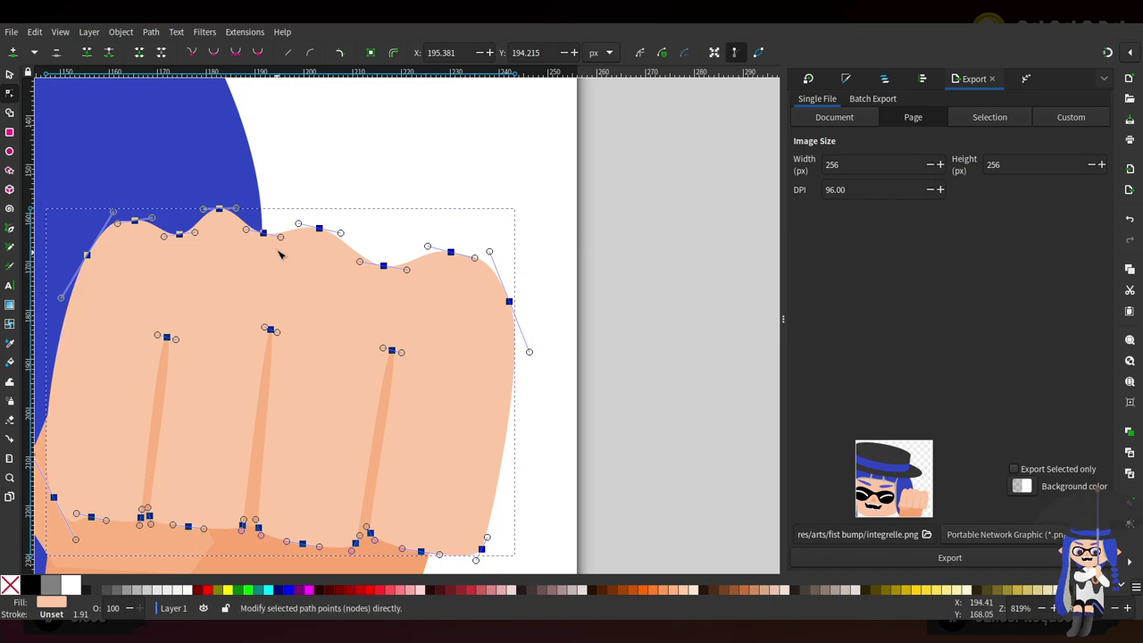
scroll(228, 259, "left", 4)
scroll(319, 292, "left", 15)
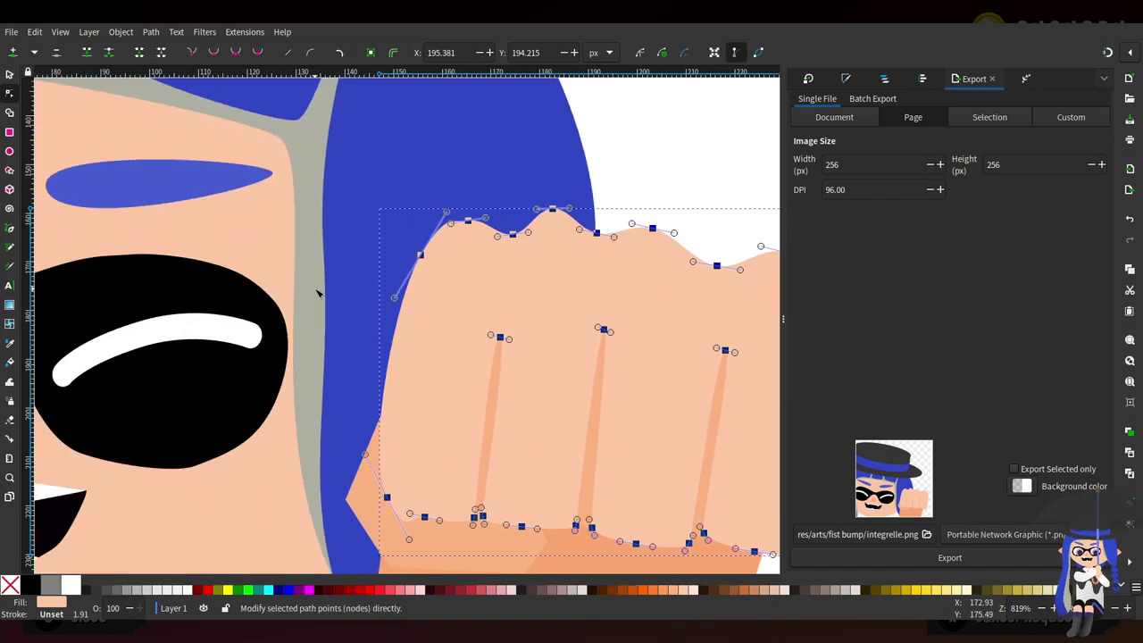
scroll(321, 292, "left", 3)
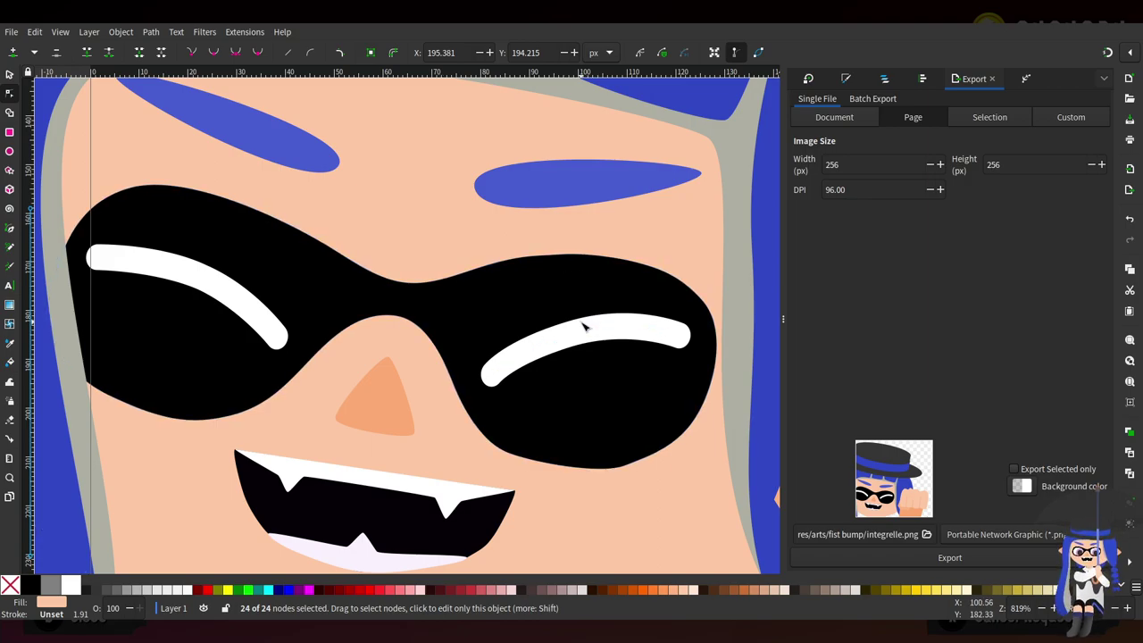
scroll(582, 326, "right", 15)
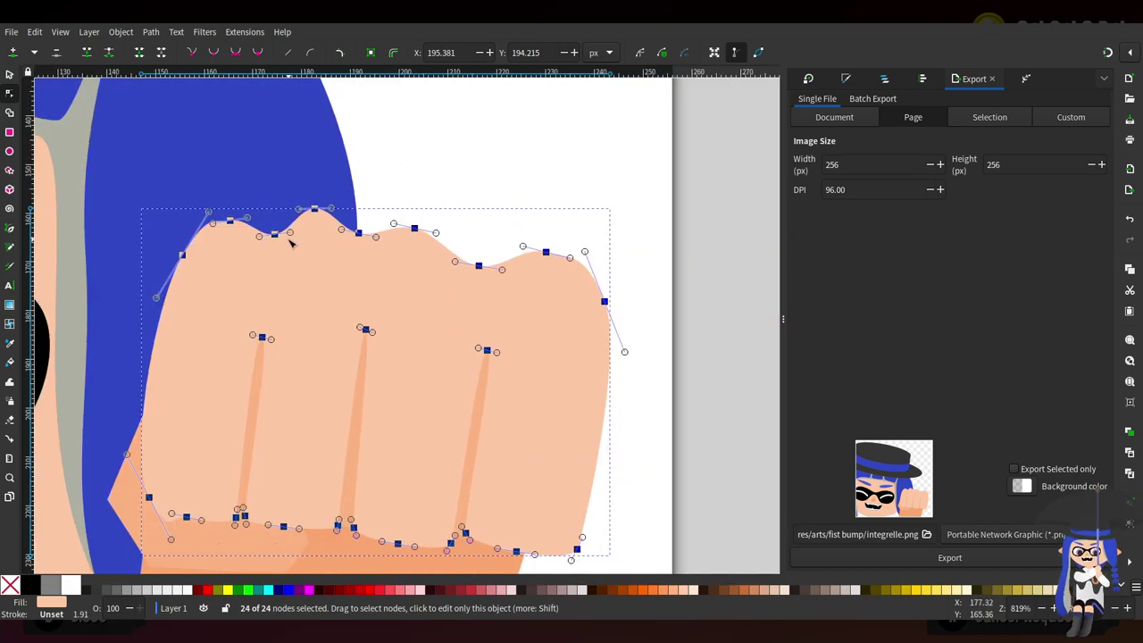
left_click(274, 234)
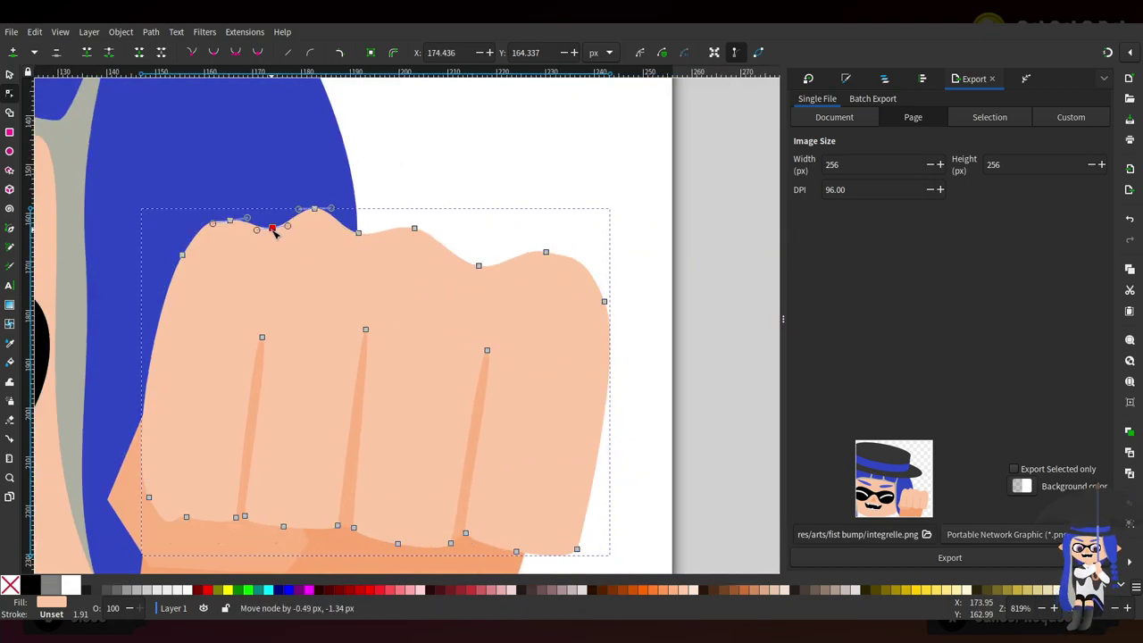
left_click(414, 229)
left_click_drag(414, 229, 418, 237)
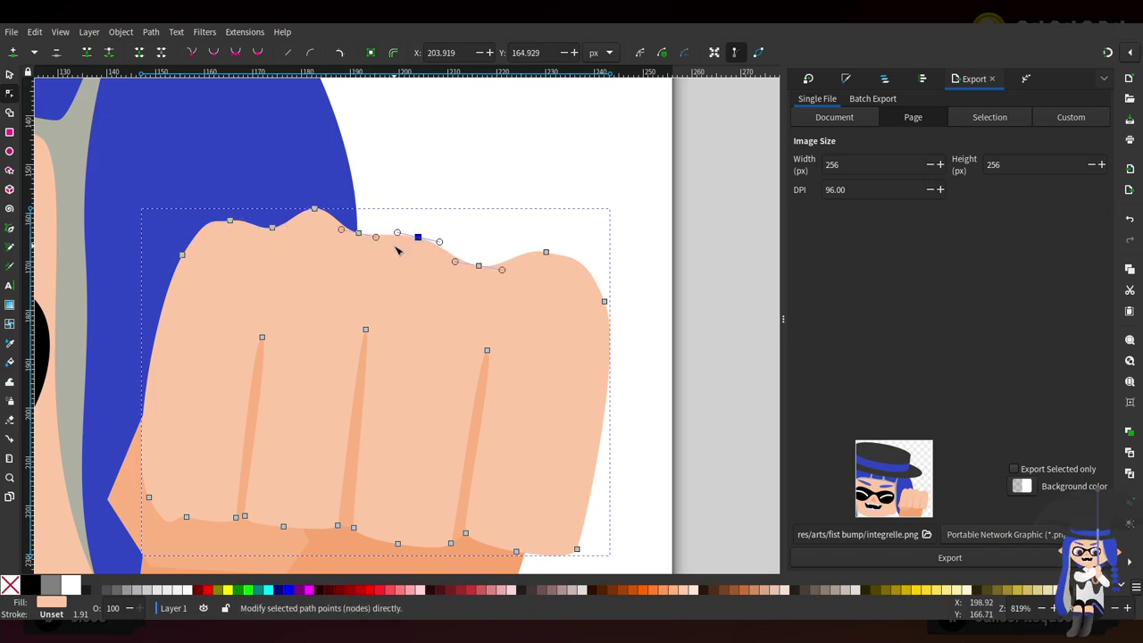
left_click_drag(545, 251, 548, 274)
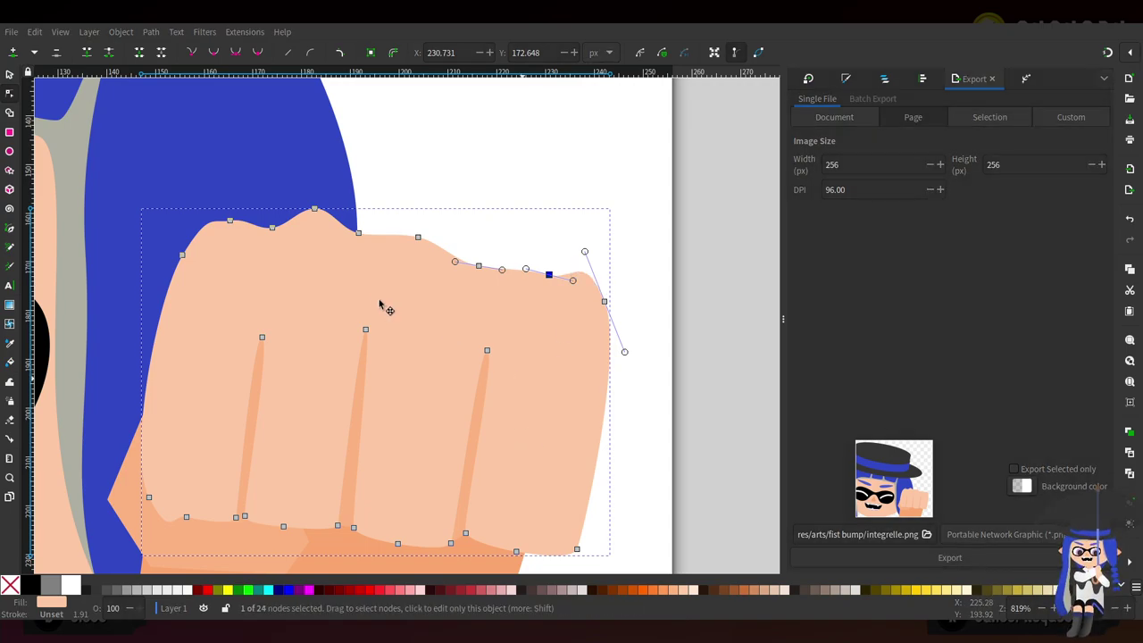
left_click_drag(480, 267, 485, 281)
Tighten the fist's upper outer corner by shortening its handles and lowering its node, then nudge the fourth and second knuckles and the second dip outward
left_click(604, 301)
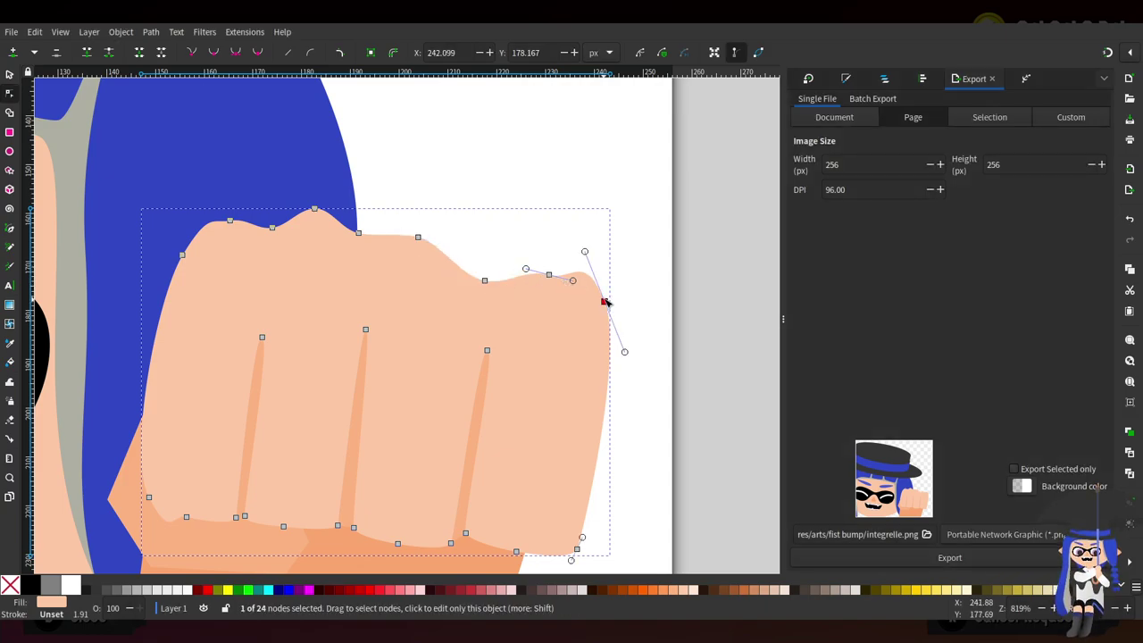
left_click_drag(584, 251, 605, 309)
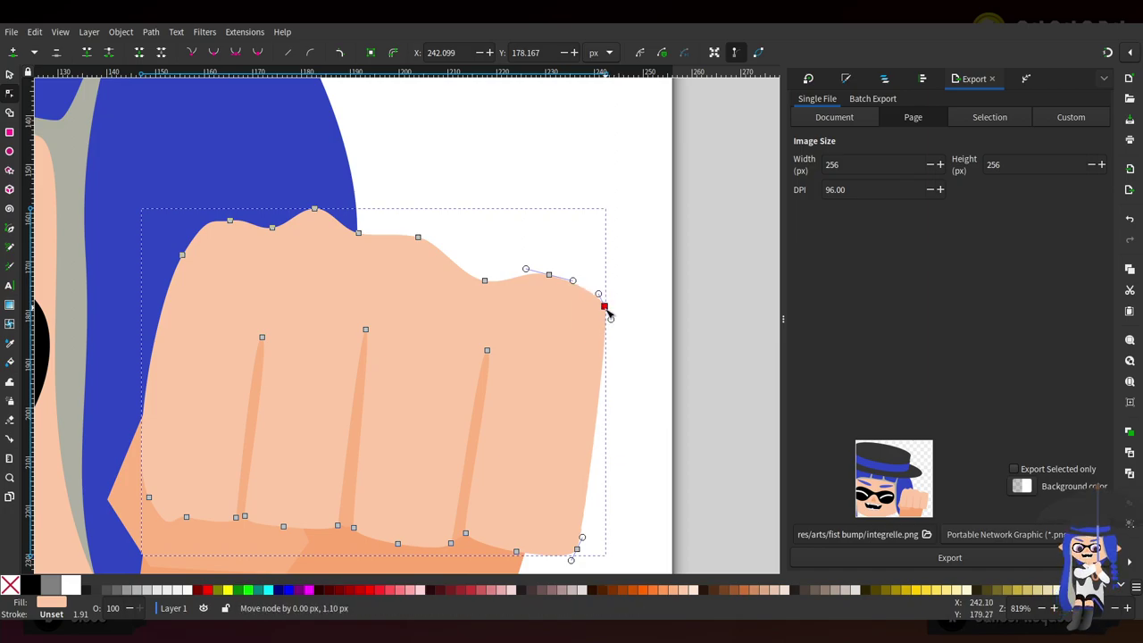
left_click(550, 278)
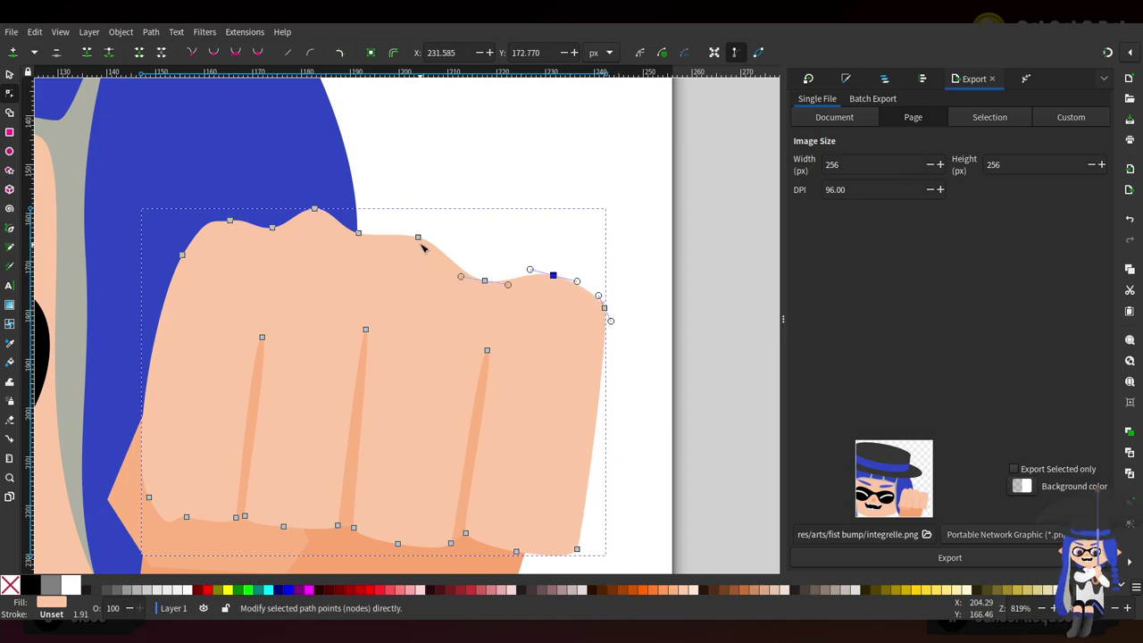
left_click_drag(358, 233, 368, 237)
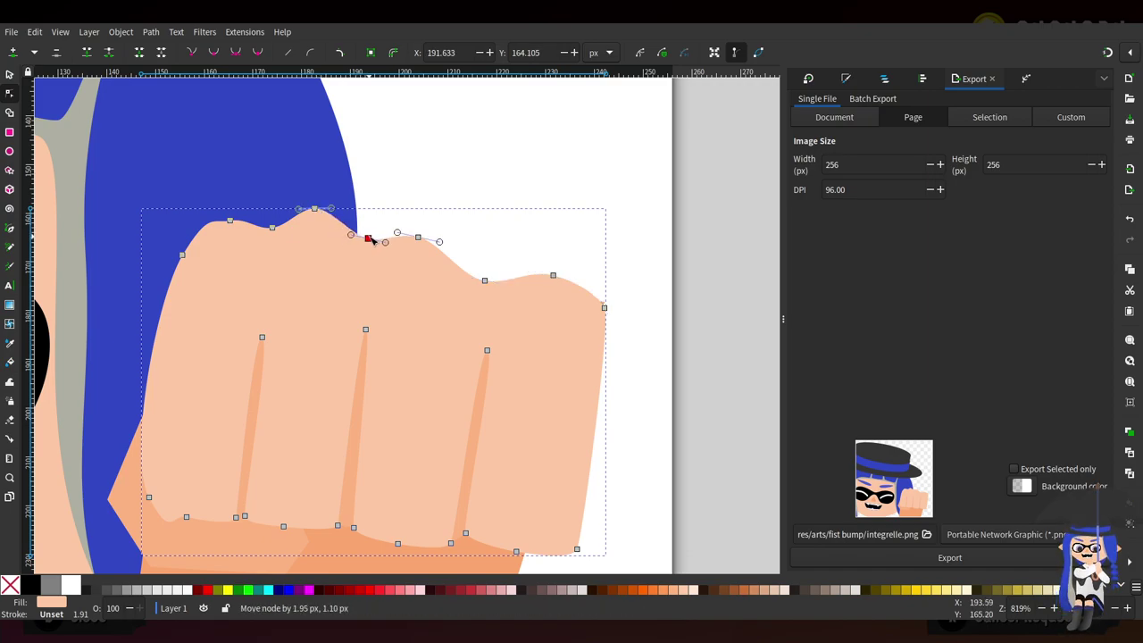
left_click(315, 210)
Shorten the curve handles of the finger shape's lower corner node on the braid side to straighten that edge
scroll(514, 353, "left", 3)
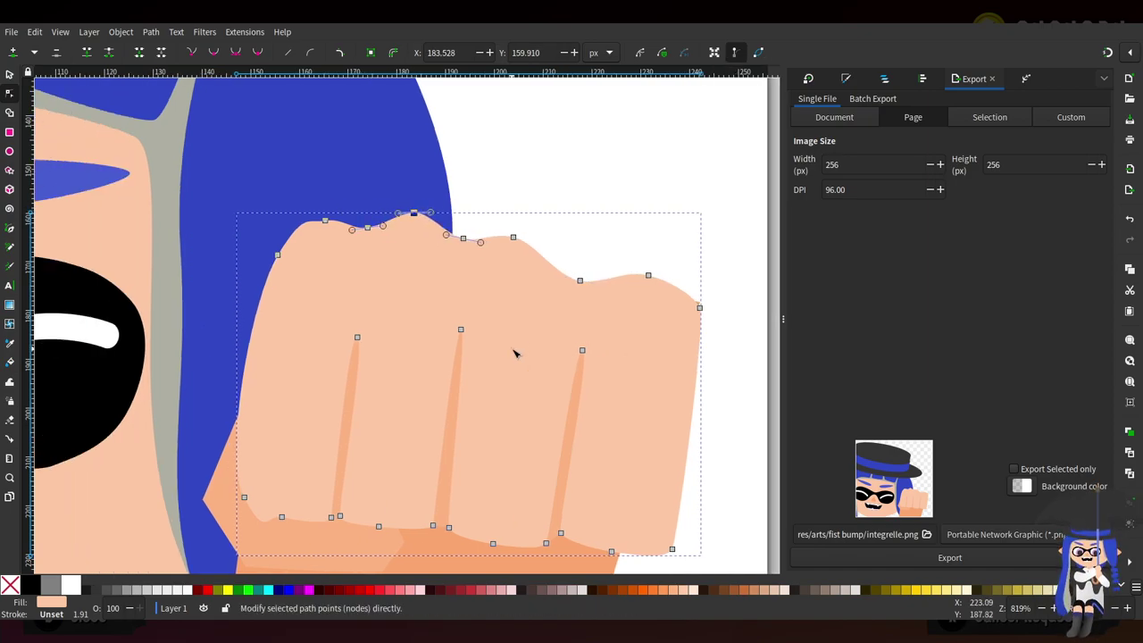
left_click(243, 496)
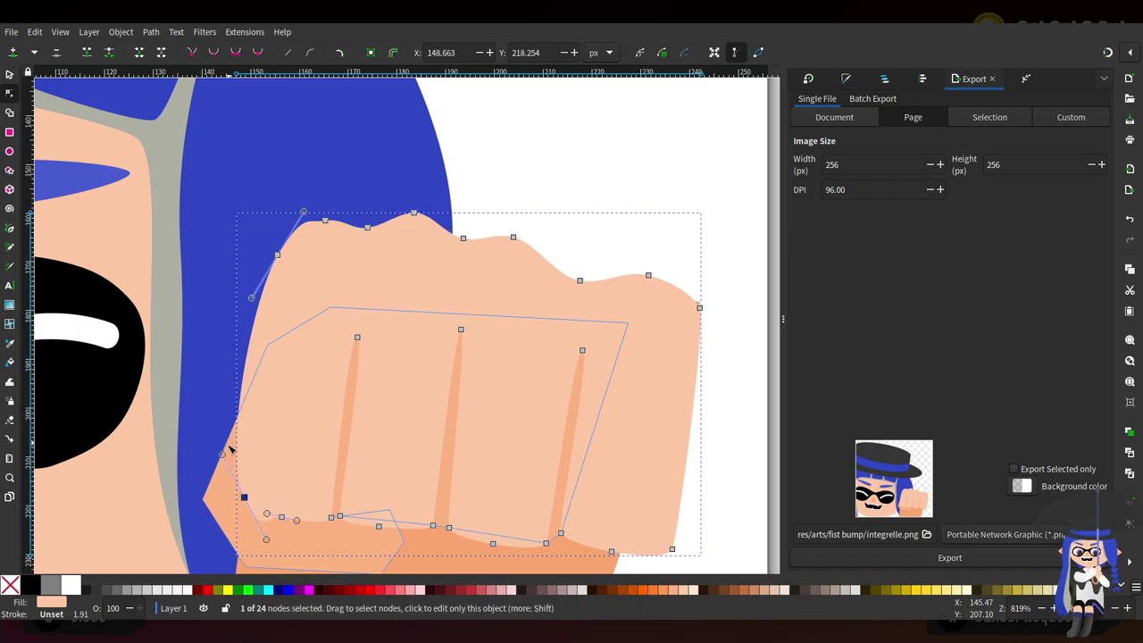
left_click_drag(222, 457, 244, 487)
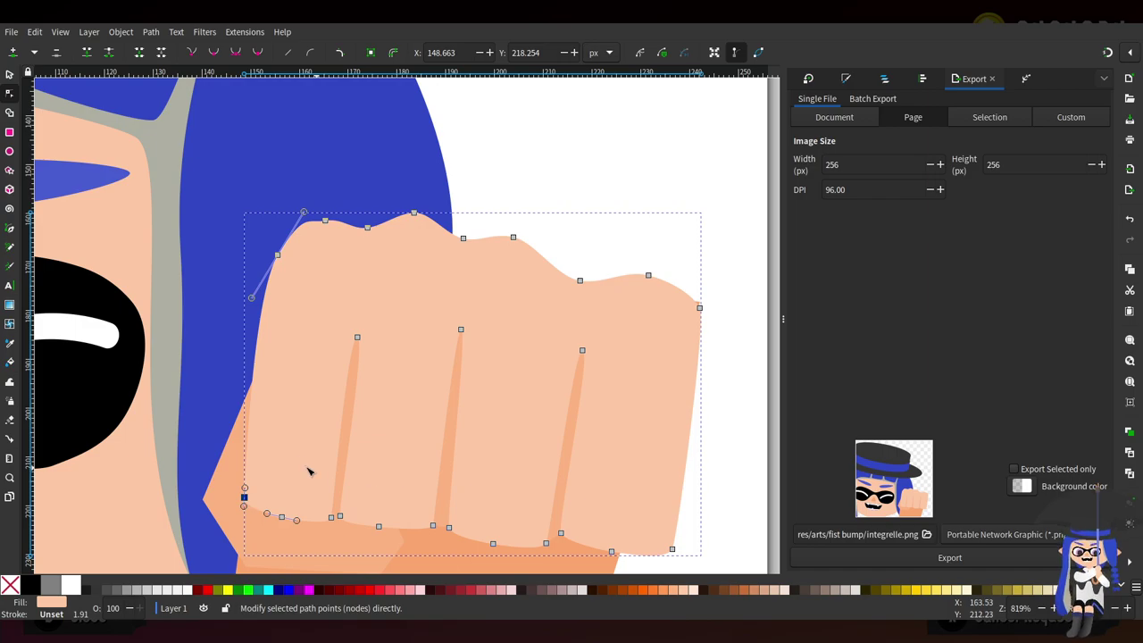
Make the two outer nodes at the base of the fist's thumb shape smooth to round it off
scroll(360, 479, "down", 10)
left_click(307, 243)
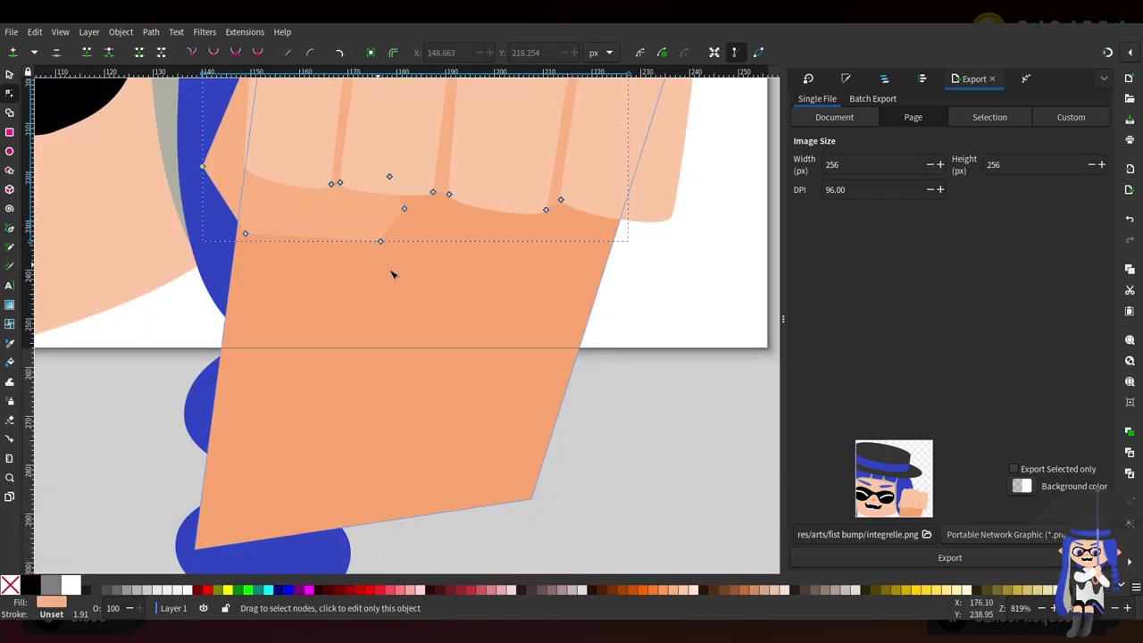
scroll(494, 461, "up", 6)
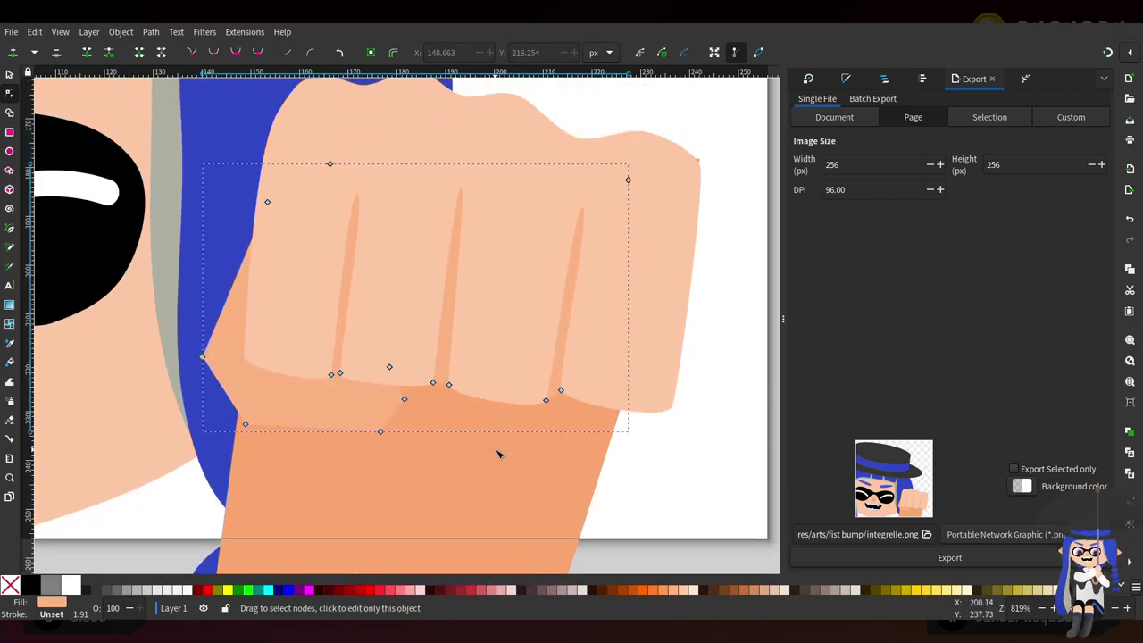
left_click(222, 386)
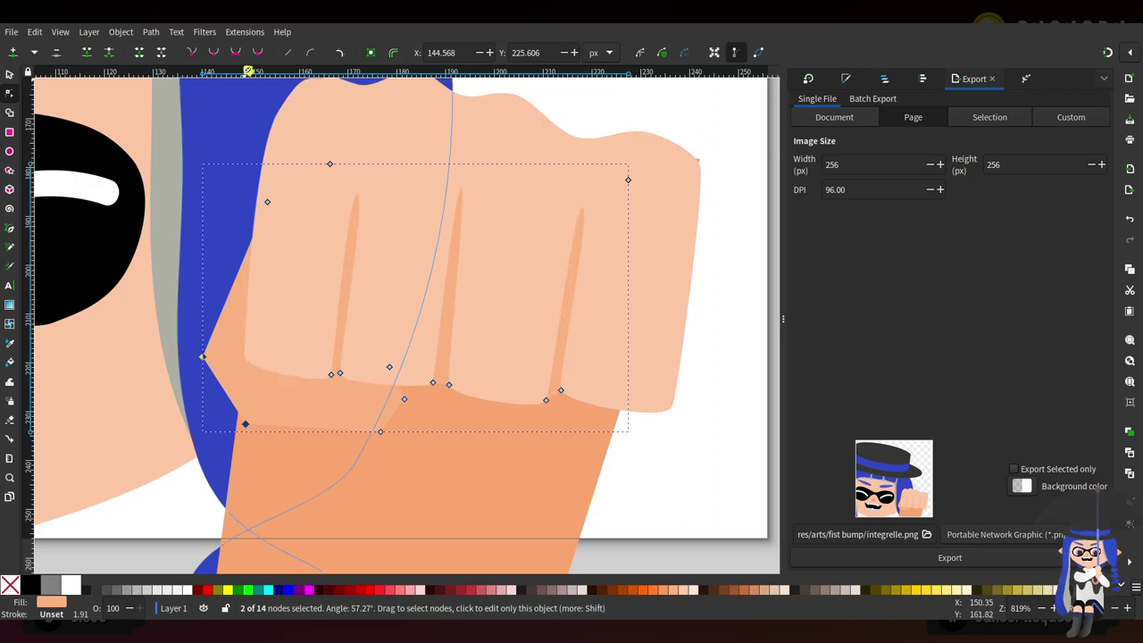
key("shift+s")
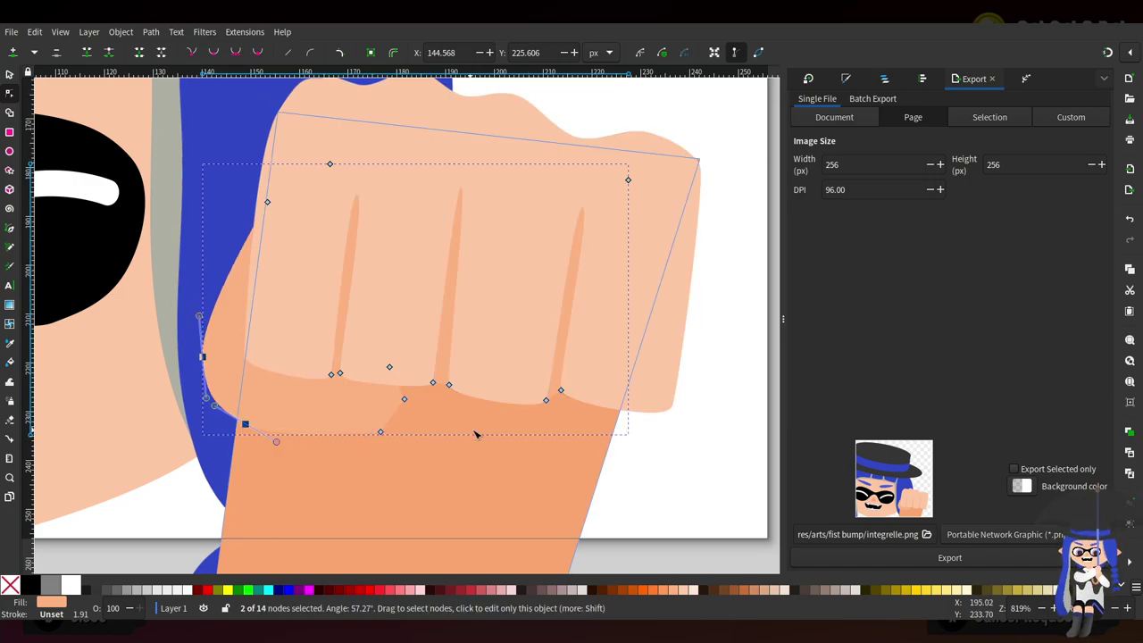
Smooth the two nodes at the thumb's tip, shorten the lower node's handle for a tighter curve, and save the document
left_click(381, 432)
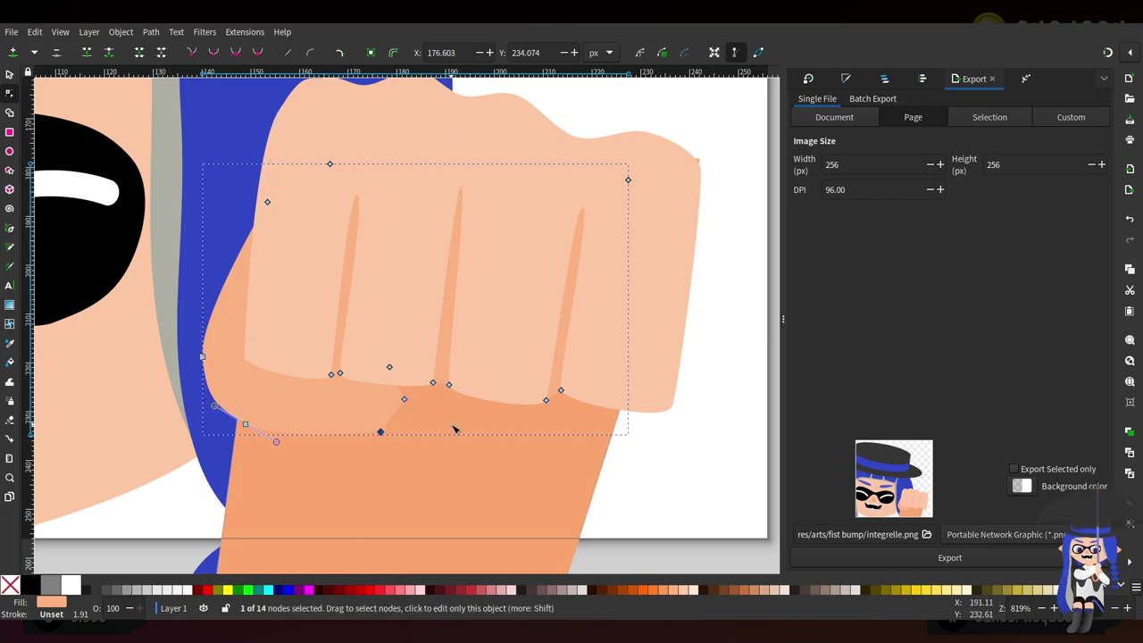
left_click(405, 399, "shift")
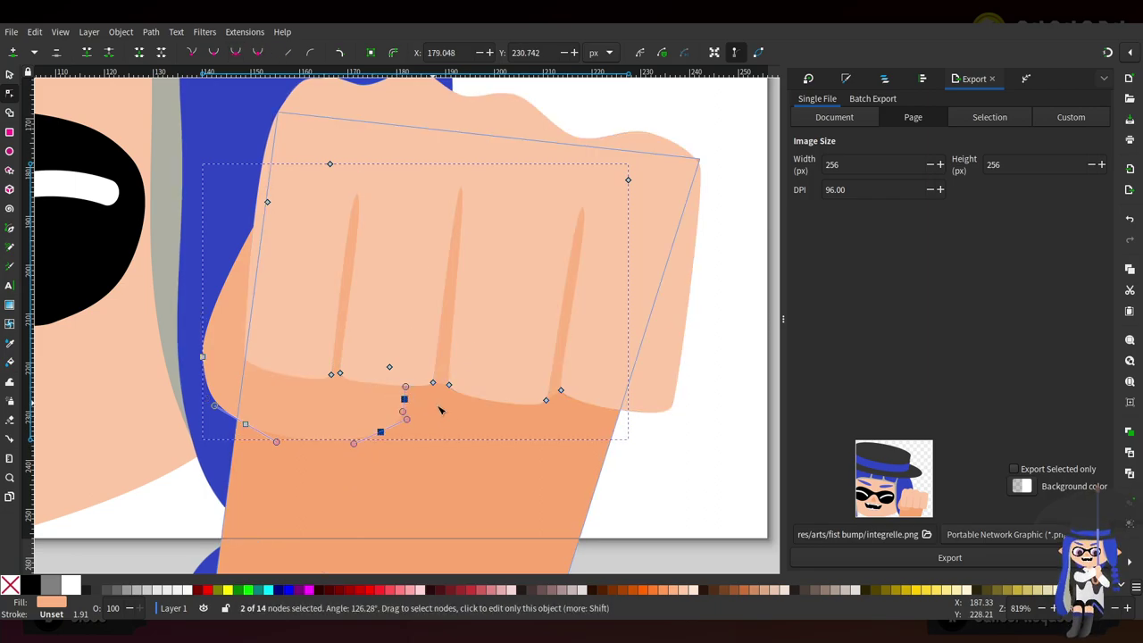
scroll(433, 419, "up", 3, "ctrl")
left_click_drag(382, 393, 348, 406)
scroll(439, 390, "down", 1, "ctrl")
scroll(440, 390, "down", 4, "ctrl")
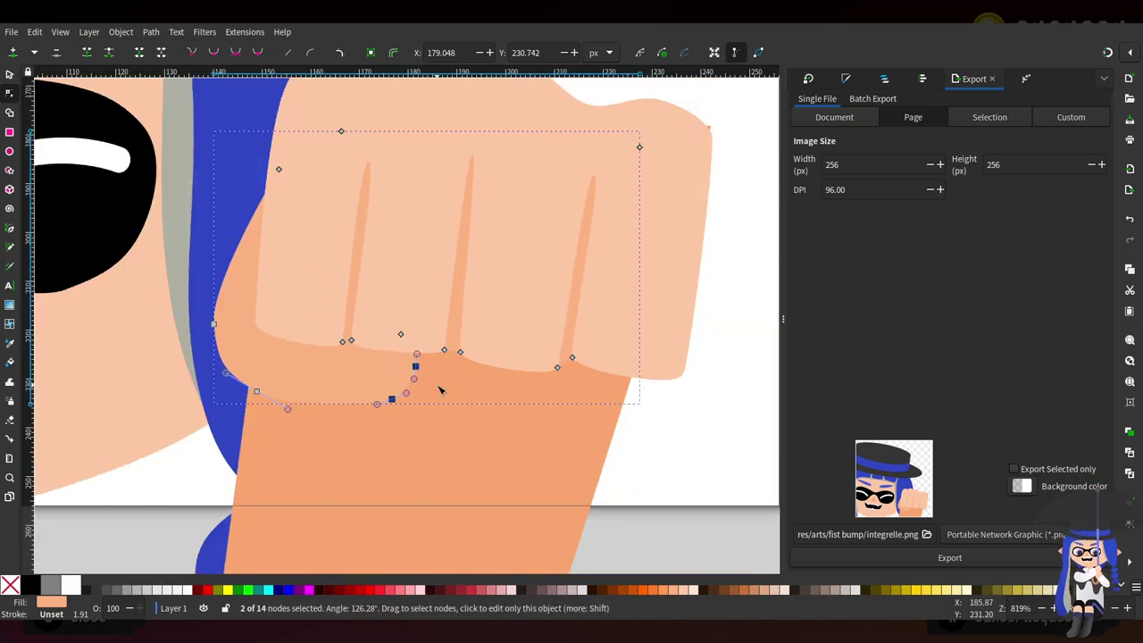
key("ctrl+s")
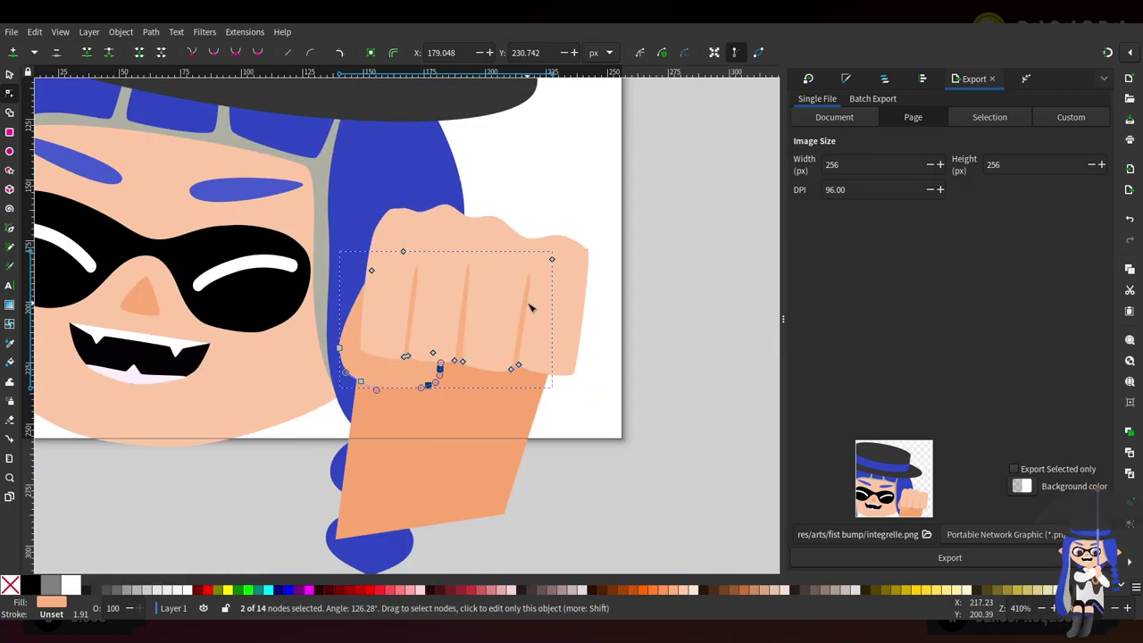
left_click(438, 452)
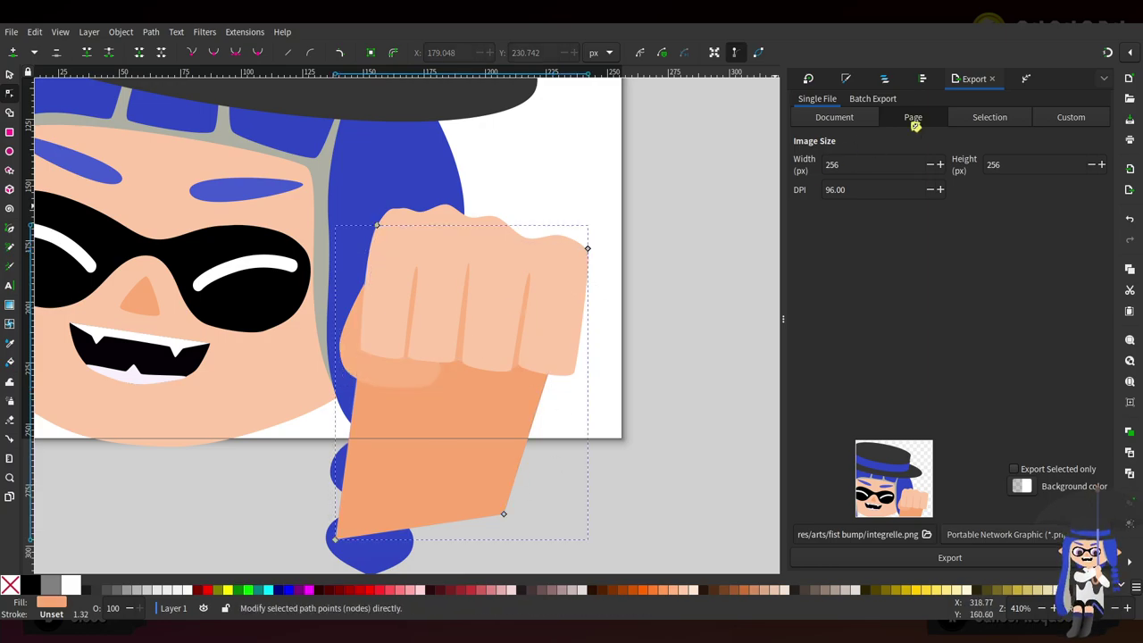
left_click(885, 80)
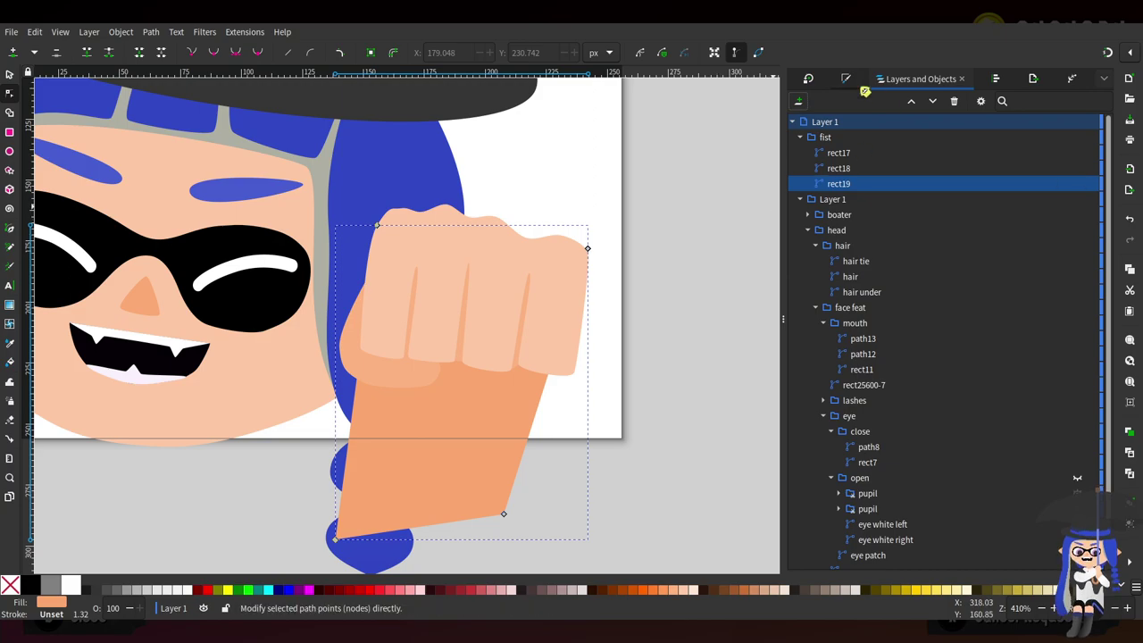
left_click(845, 79)
left_click(1018, 80)
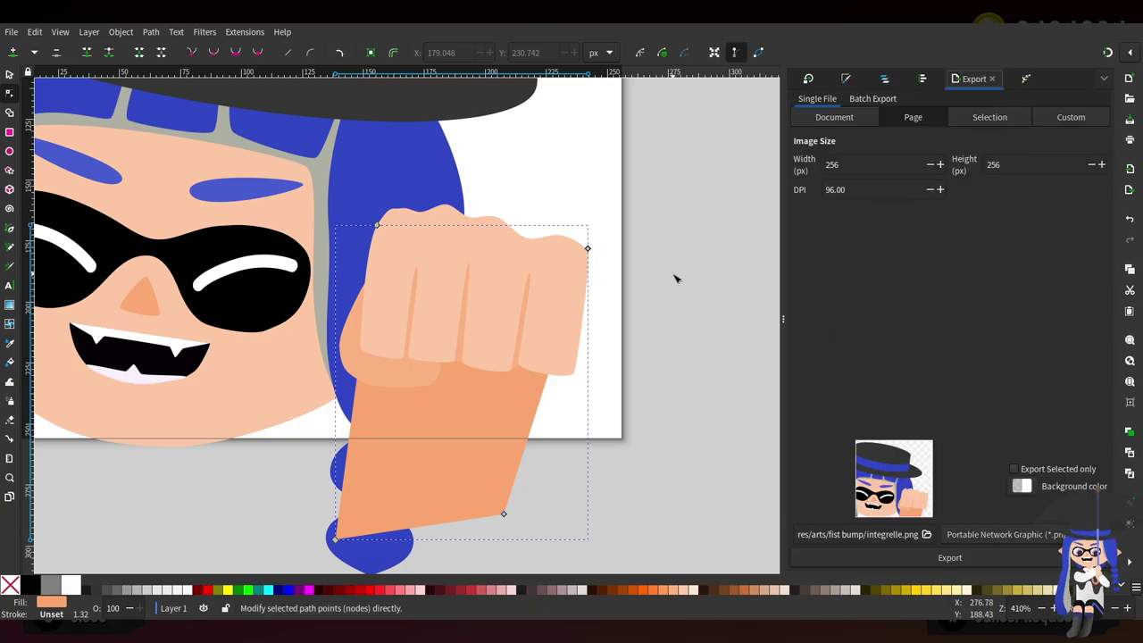
Move the whole fist group lower beside the face, to X 138.508 px and Y 173.779 px
key("s")
left_click_drag(525, 286, 521, 339)
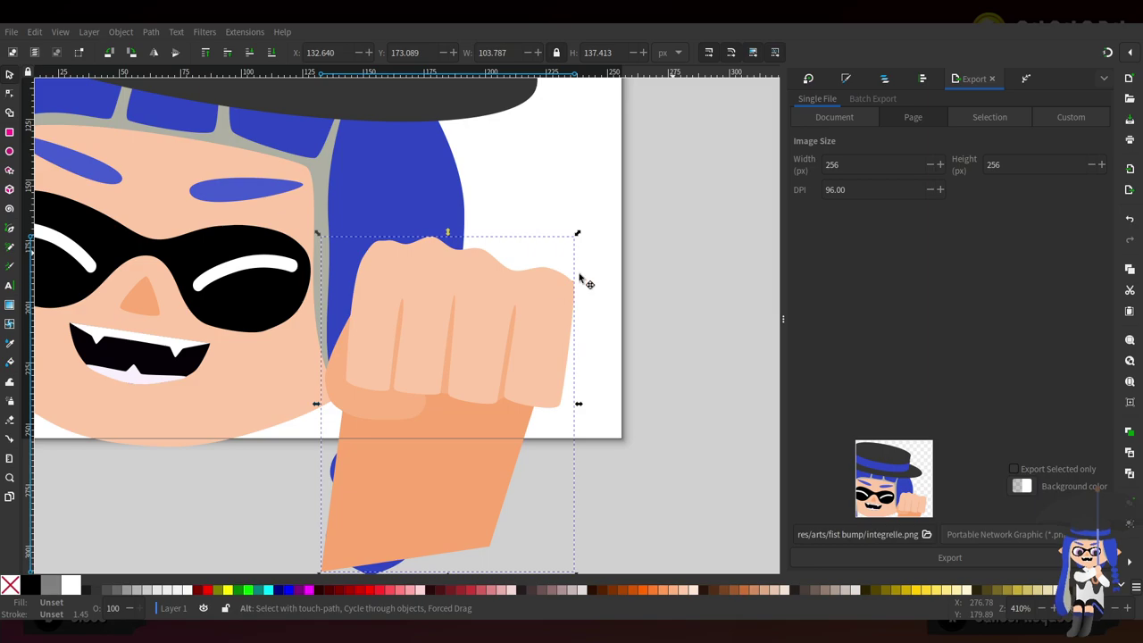
scroll(498, 305, "down", 2)
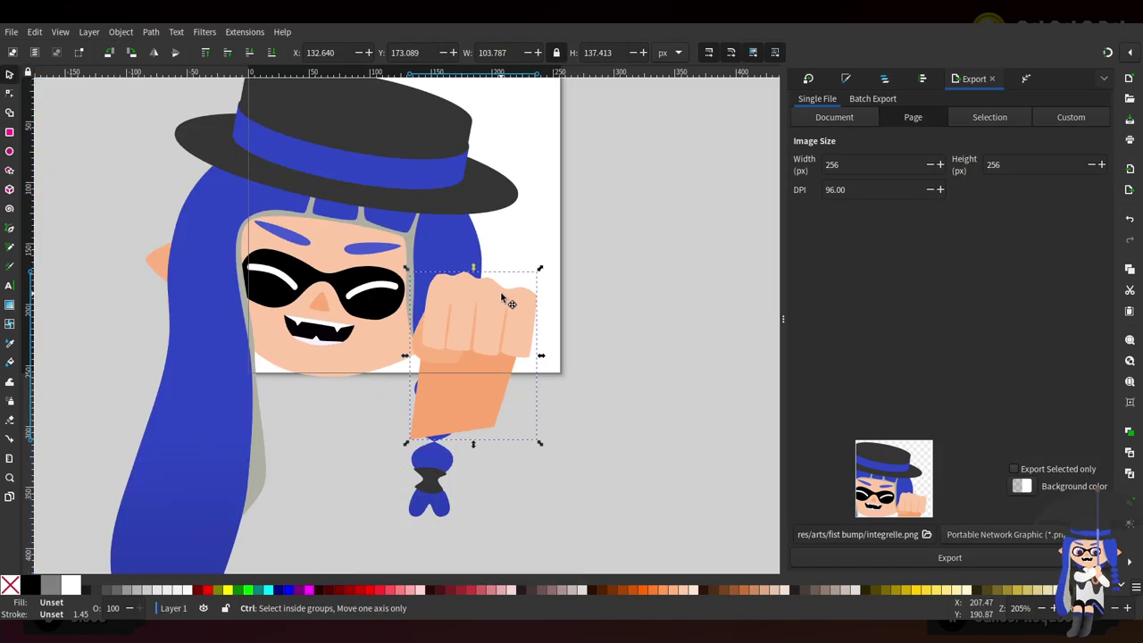
scroll(518, 284, "up", 1)
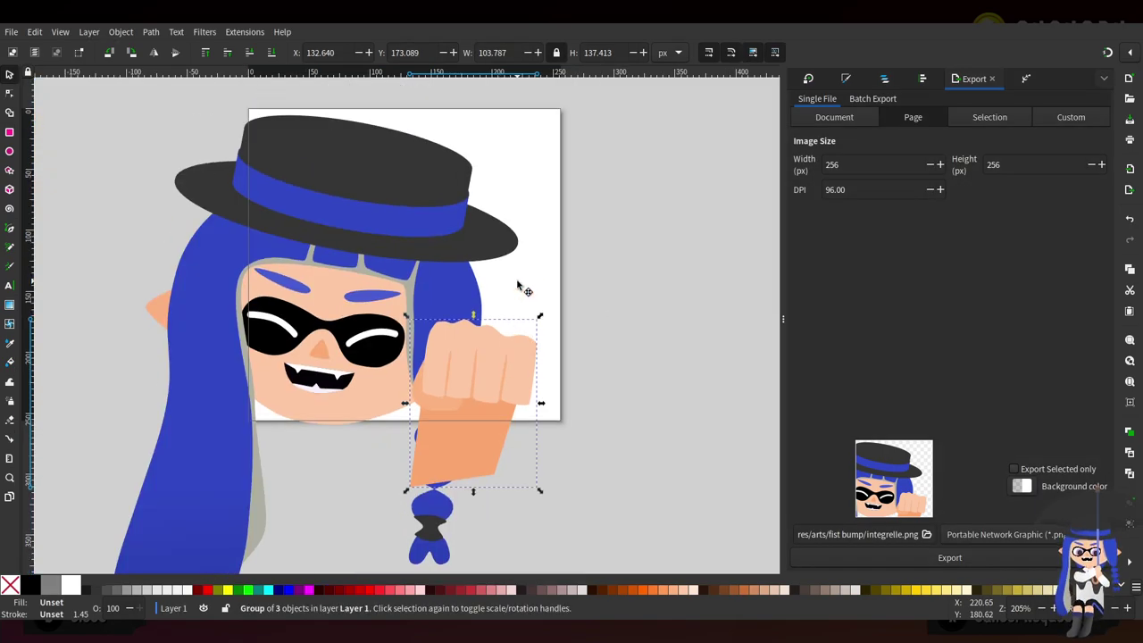
scroll(501, 379, "up", 1)
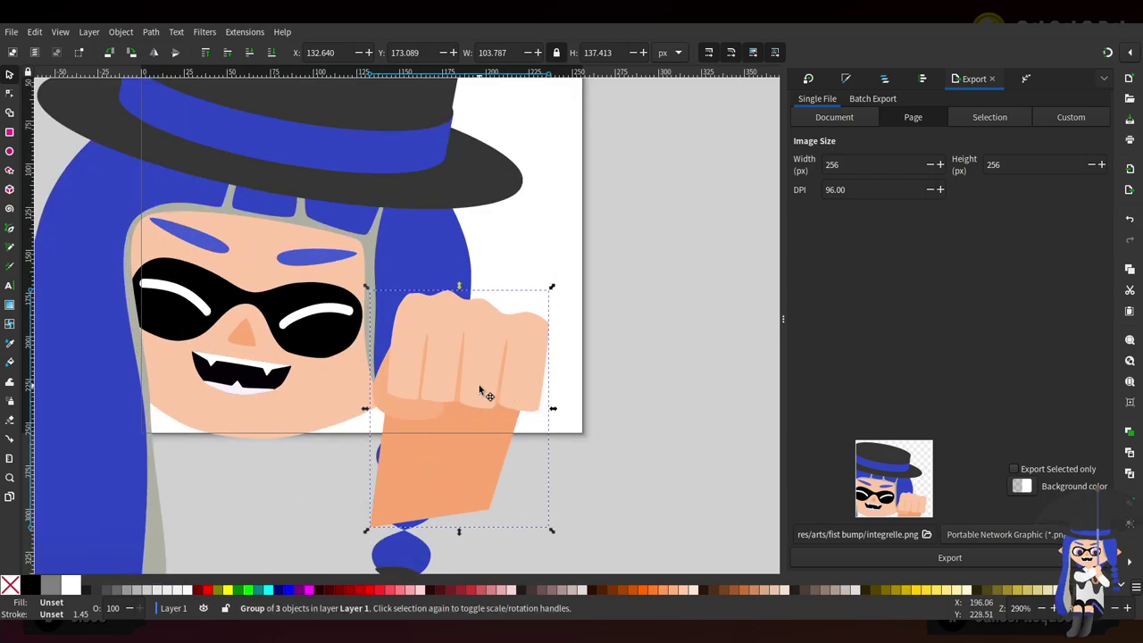
left_click_drag(482, 386, 493, 390)
scroll(506, 376, "up", 1)
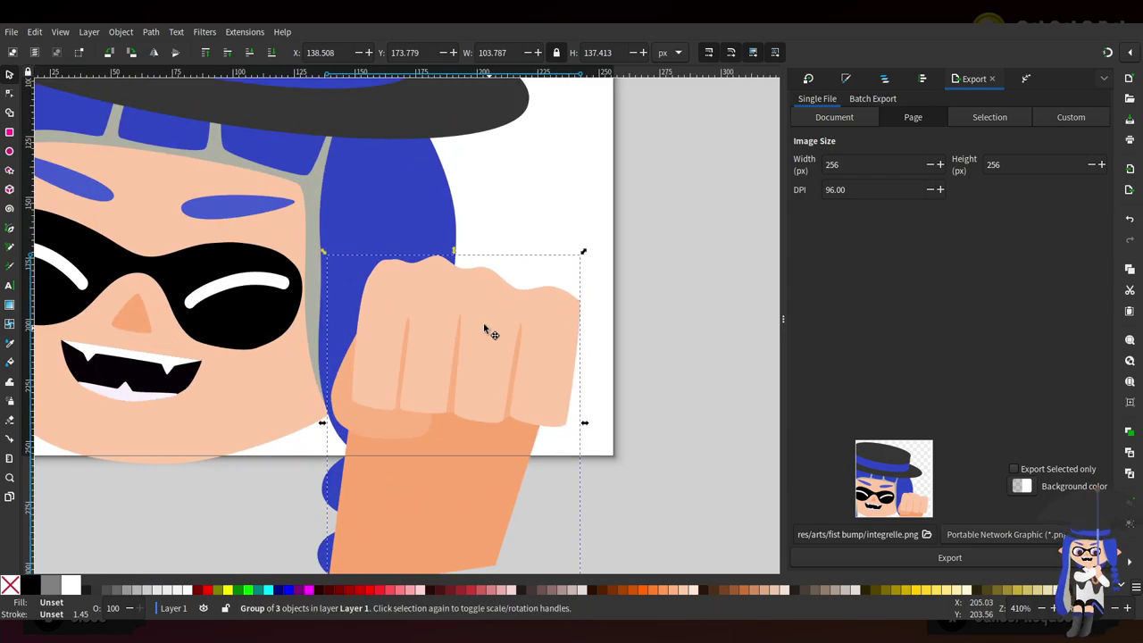
Shift the top nodes of the middle and outer finger creases outward to slim the creases, and pull the fist's lower outer corner inward
left_click(8, 94)
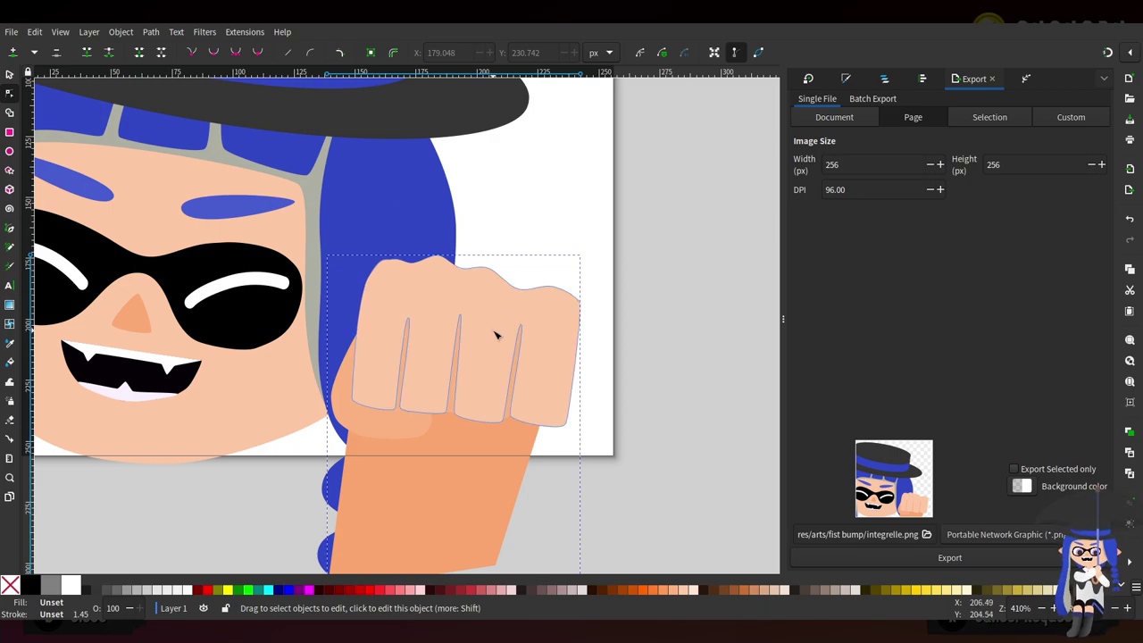
left_click(461, 314)
left_click_drag(461, 316, 469, 323)
left_click(565, 426)
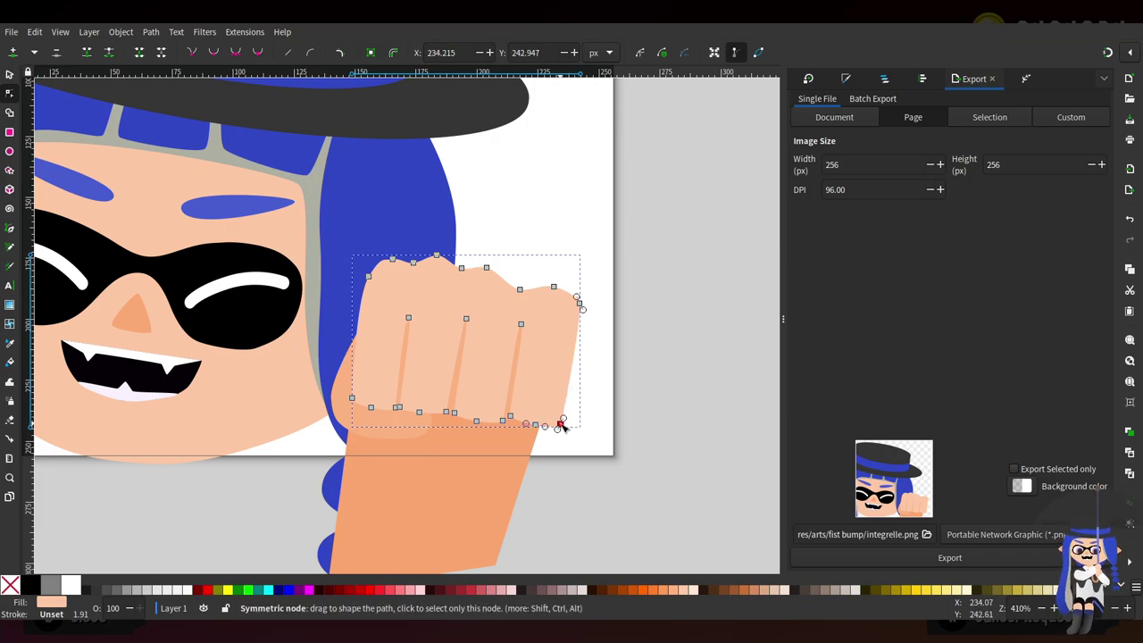
left_click(523, 326)
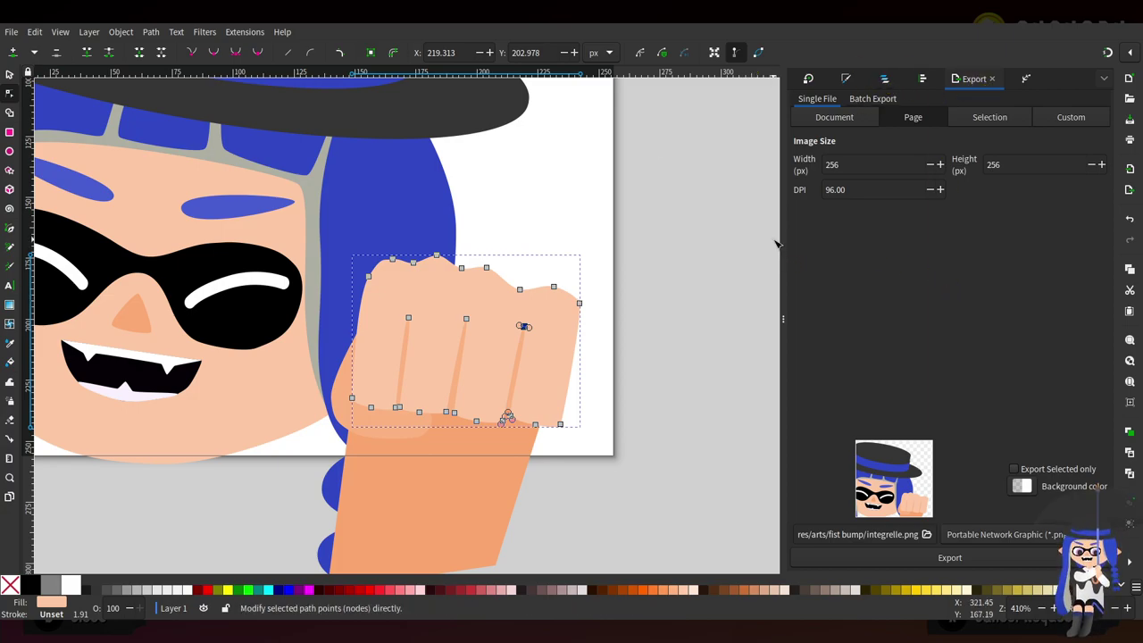
Nudge the fist's tallest knuckle node outward to X 184.228 px and Y 174.471 px, and check the whole character
scroll(451, 272, "up", 1)
left_click_drag(434, 255, 437, 256)
scroll(727, 342, "down", 3)
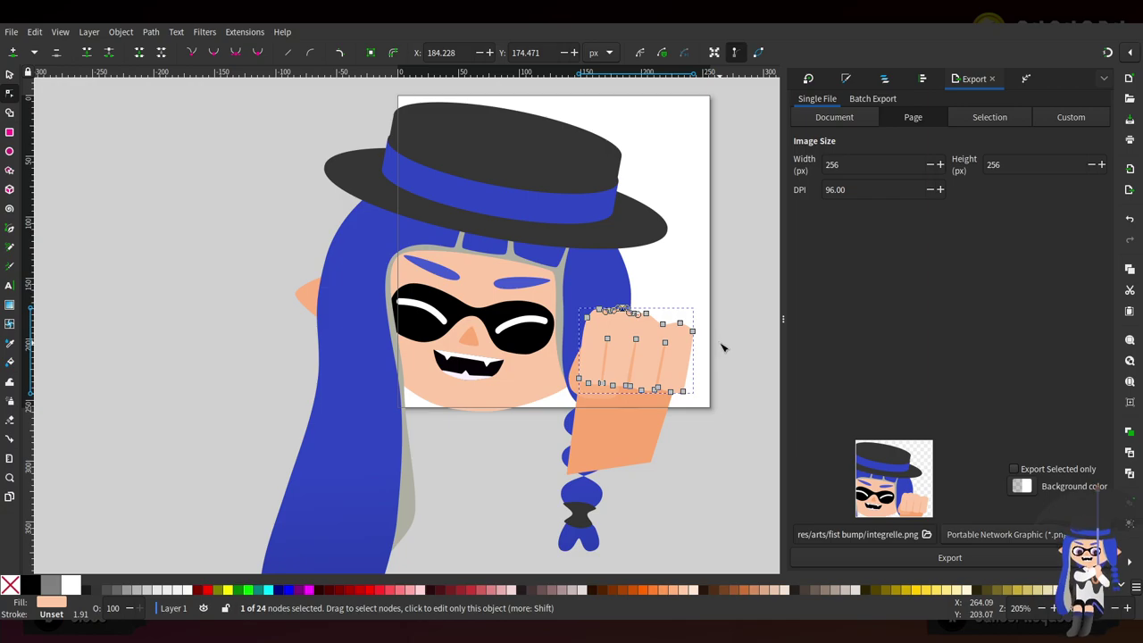
scroll(723, 347, "right", 4)
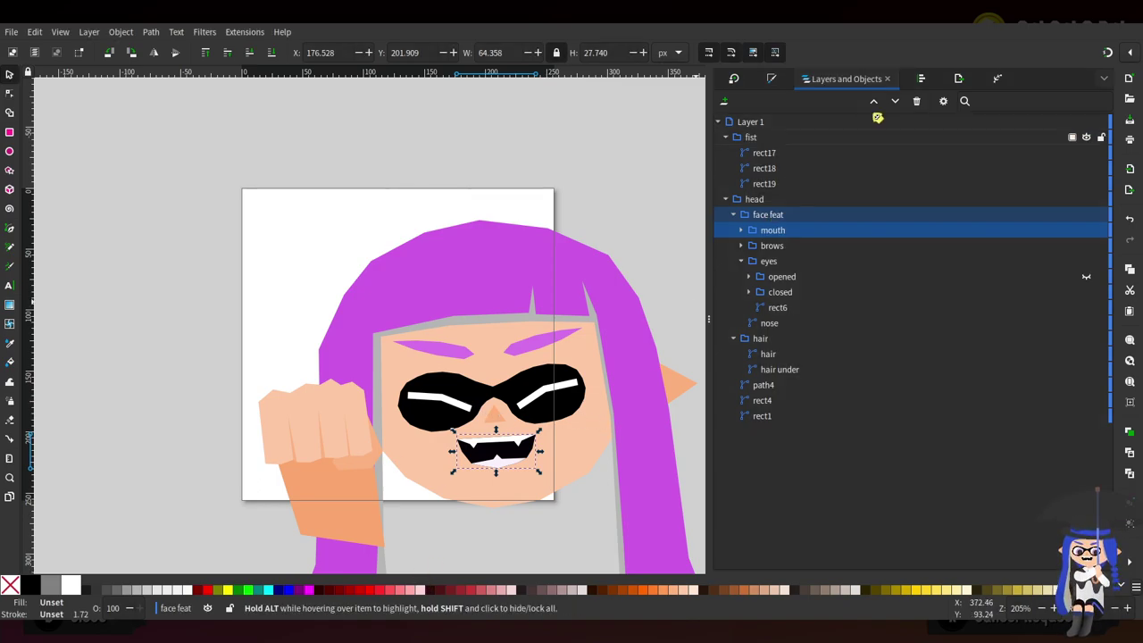
Save the document and open the PNG export settings for the page
key("ctrl+s")
key("ctrl+shift+e")
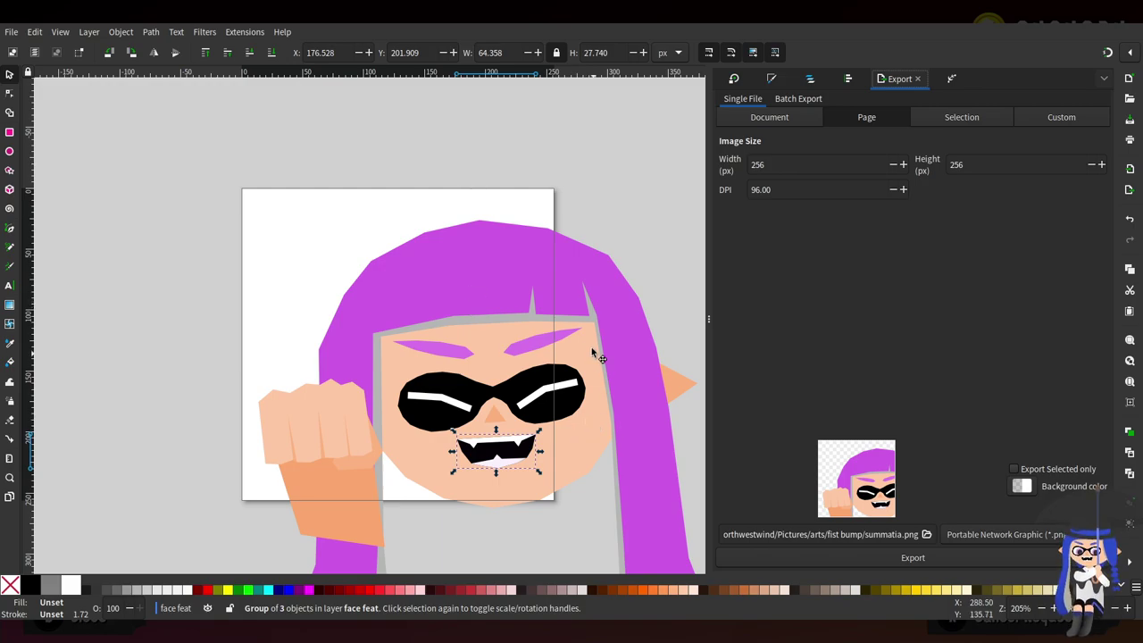
scroll(569, 300, "up", 1)
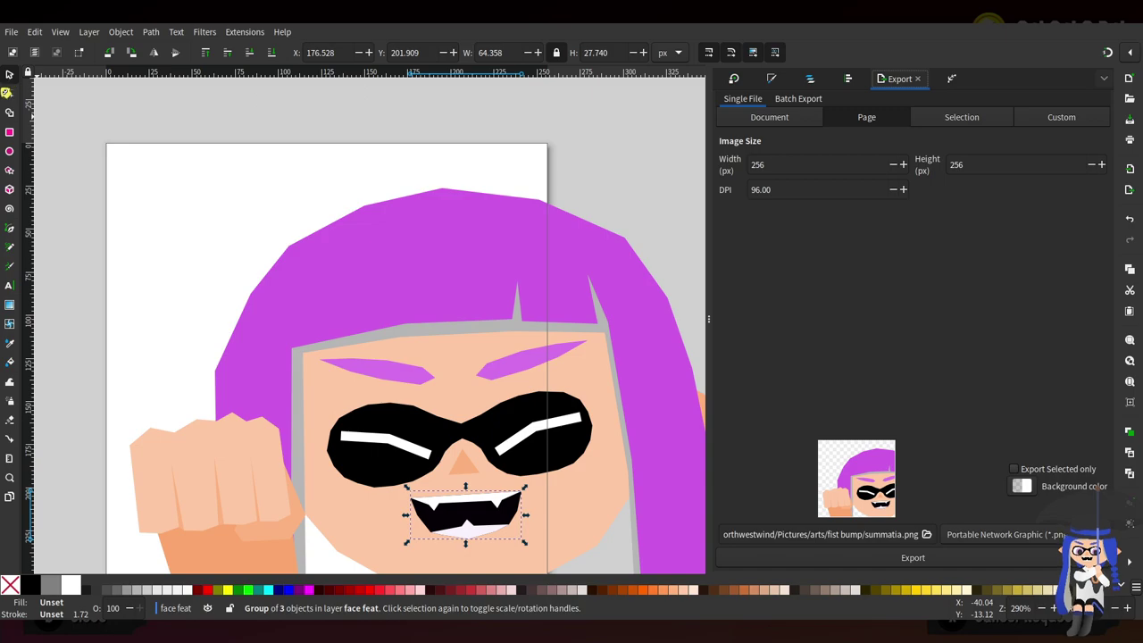
Nudge the hair crown's two outer nodes outward, and raise the three topmost nodes to X 200.347 px and Y 27.832 px
left_click(6, 92)
left_click(548, 235)
scroll(566, 214, "right", 5)
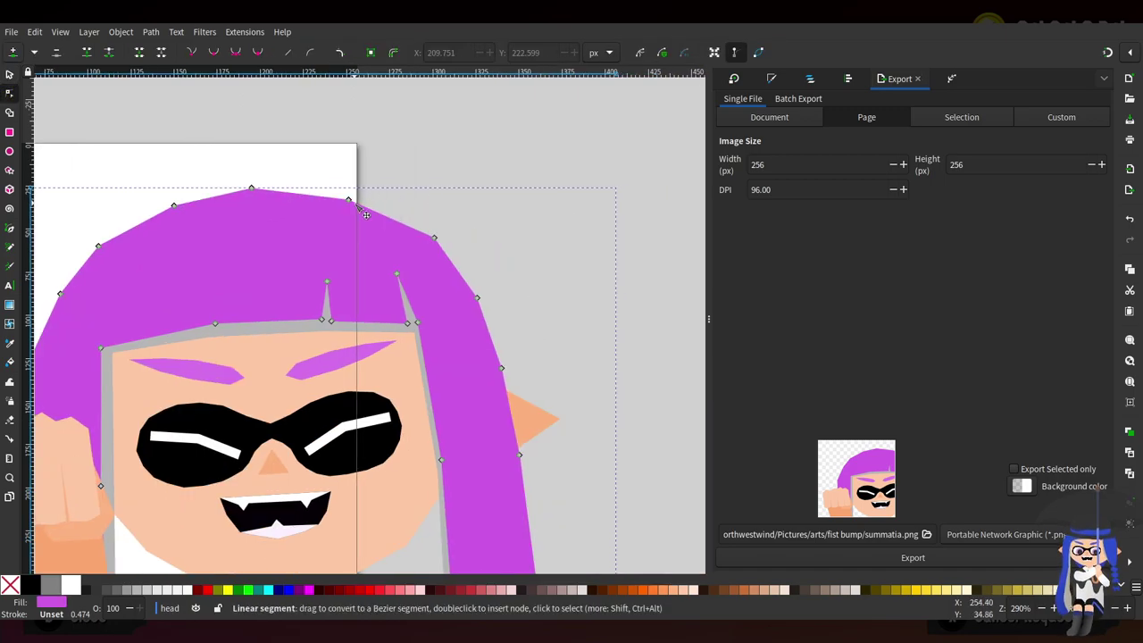
left_click_drag(349, 200, 353, 196)
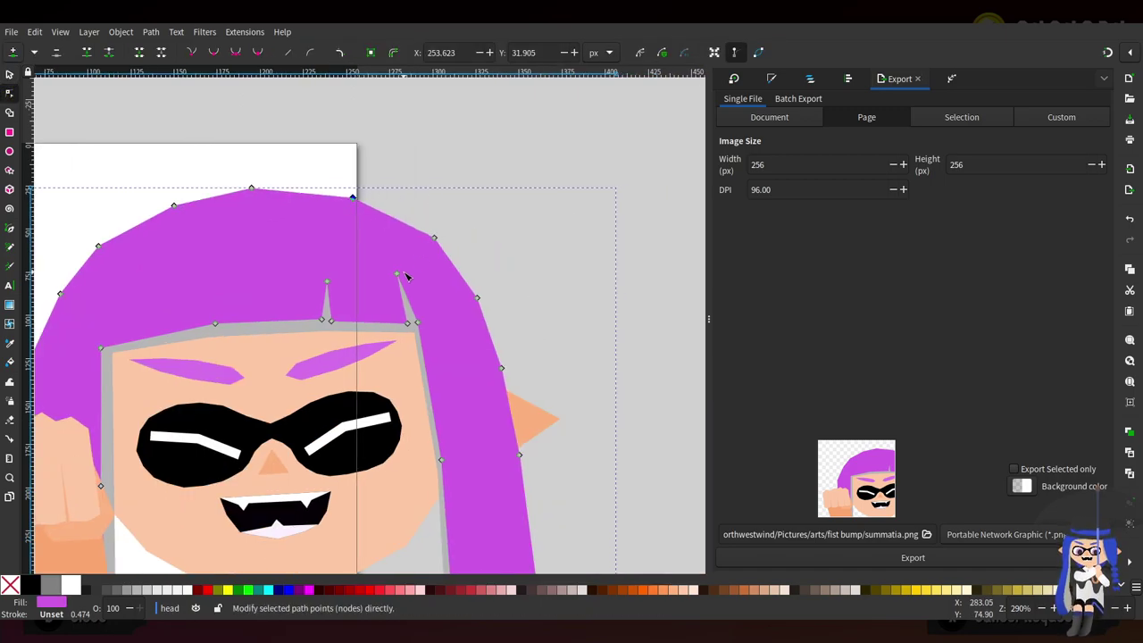
left_click_drag(433, 238, 438, 239)
scroll(252, 247, "left", 3)
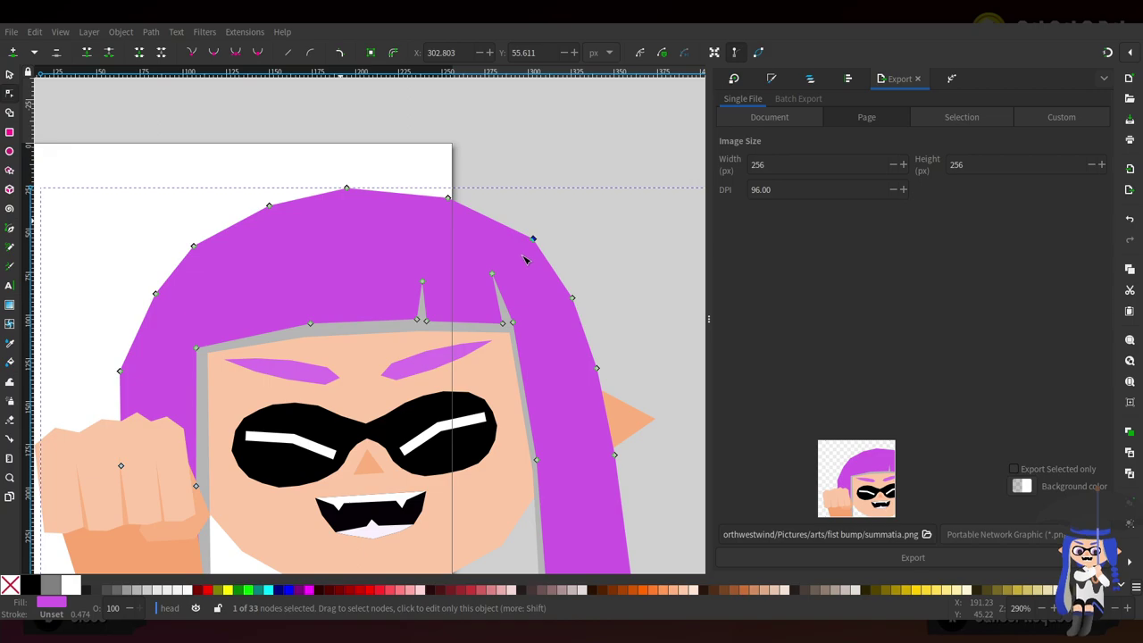
left_click_drag(186, 159, 452, 198)
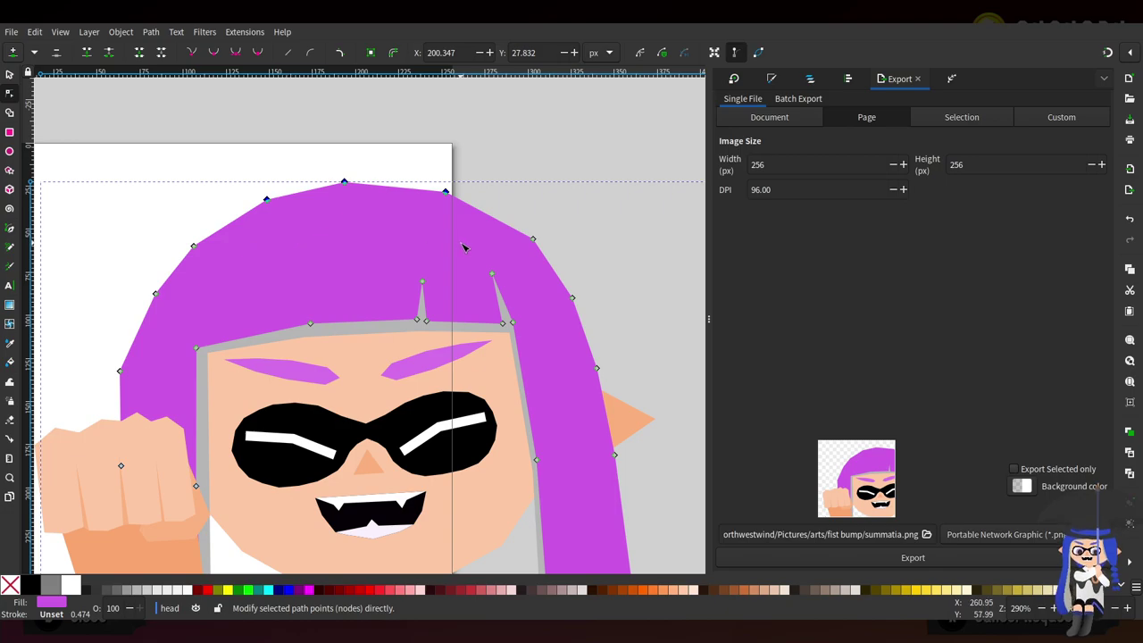
Move the fringe's corner nodes on the fist side, on both hair and under-hair, inward to X 108.442 px and Y 124.492 px
scroll(222, 365, "up", 1, "ctrl")
left_click(223, 347, "shift")
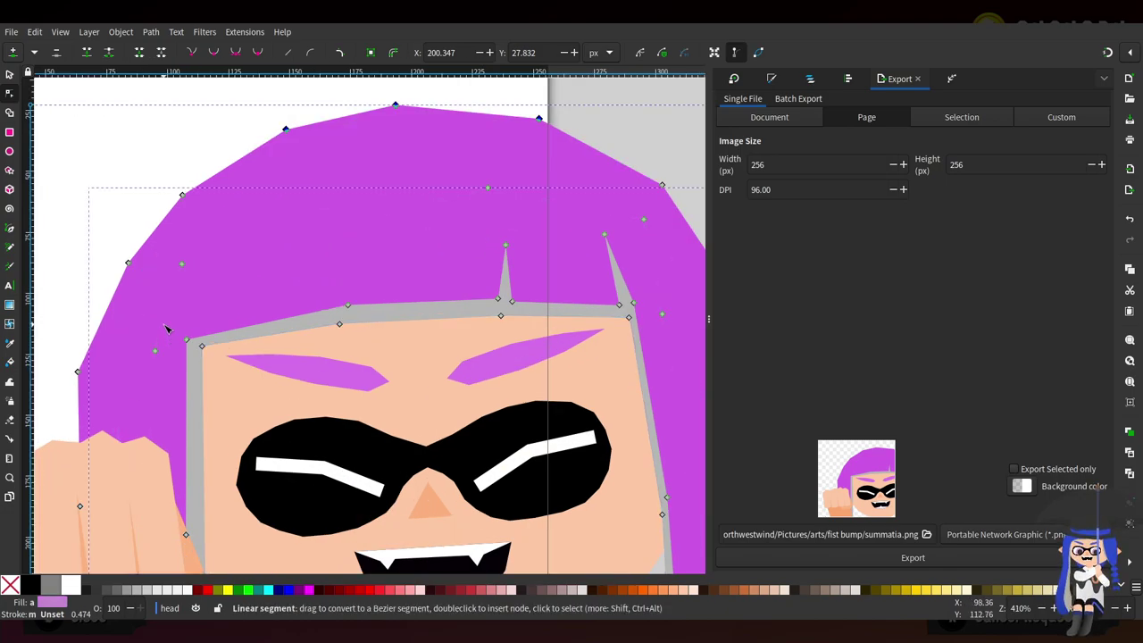
mouse_move(214, 359)
left_mouse_down()
mouse_move(202, 344)
mouse_move(212, 354)
left_mouse_up()
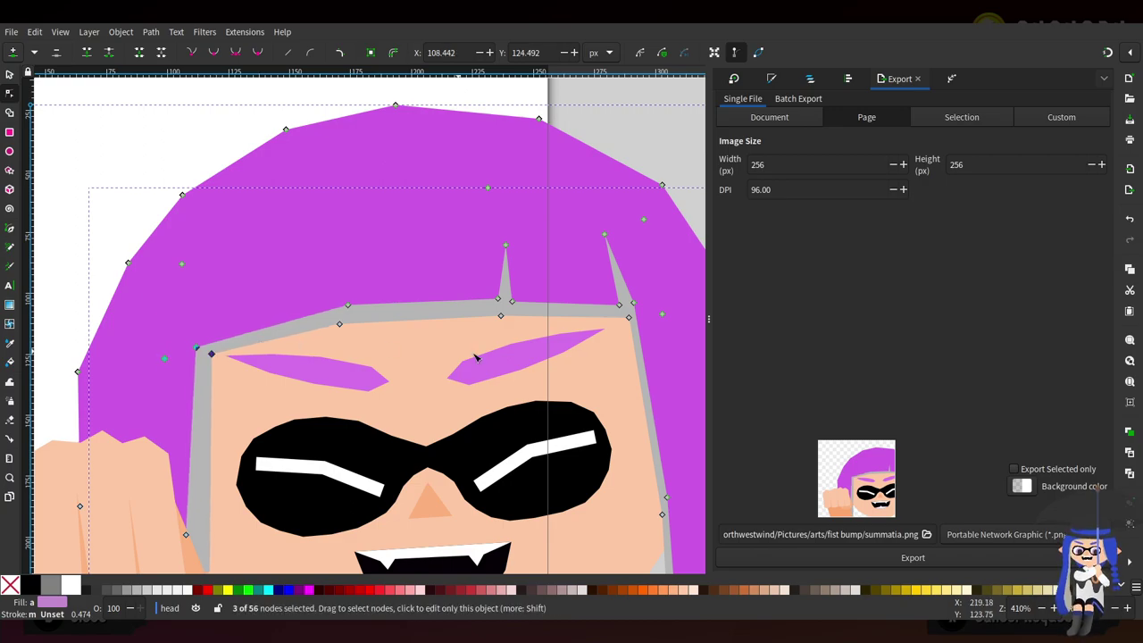
Pull the fringe's corner nodes on the ear side inward to X 285.439 px and Y 108.213 px, and check the whole character
left_click(630, 316)
left_click_drag(631, 319, 620, 323)
scroll(628, 380, "down", 3)
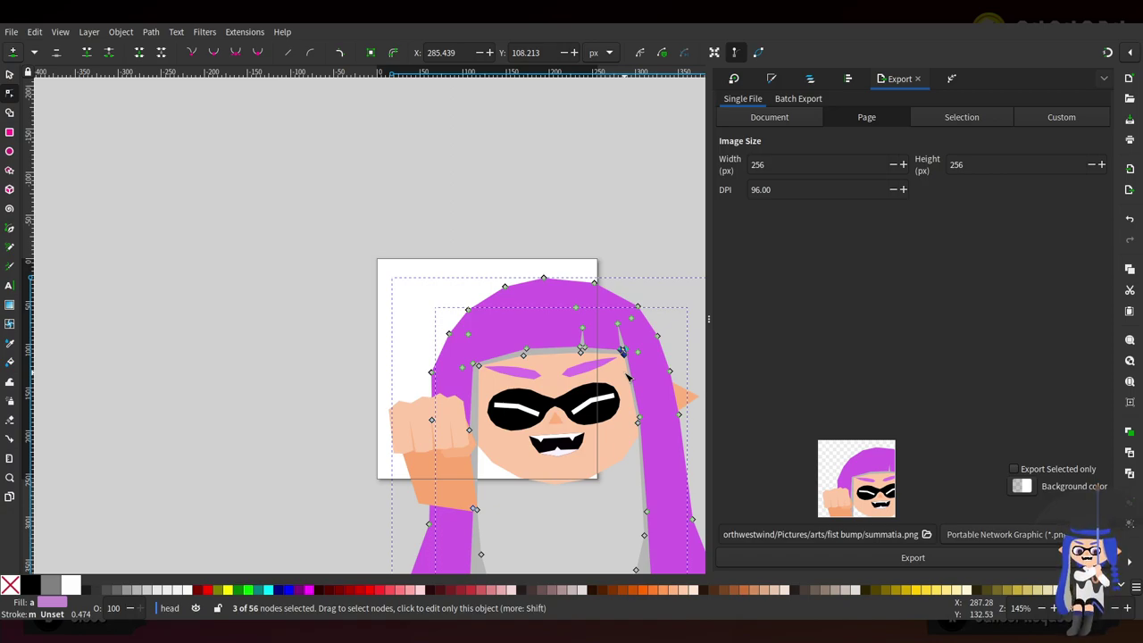
scroll(624, 419, "up", 2)
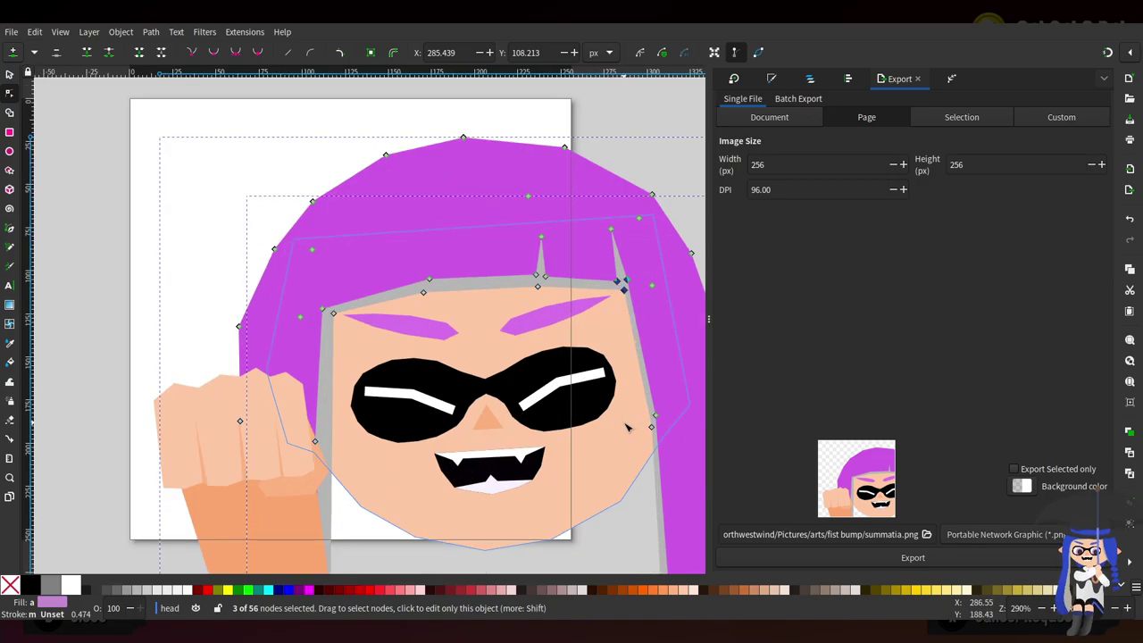
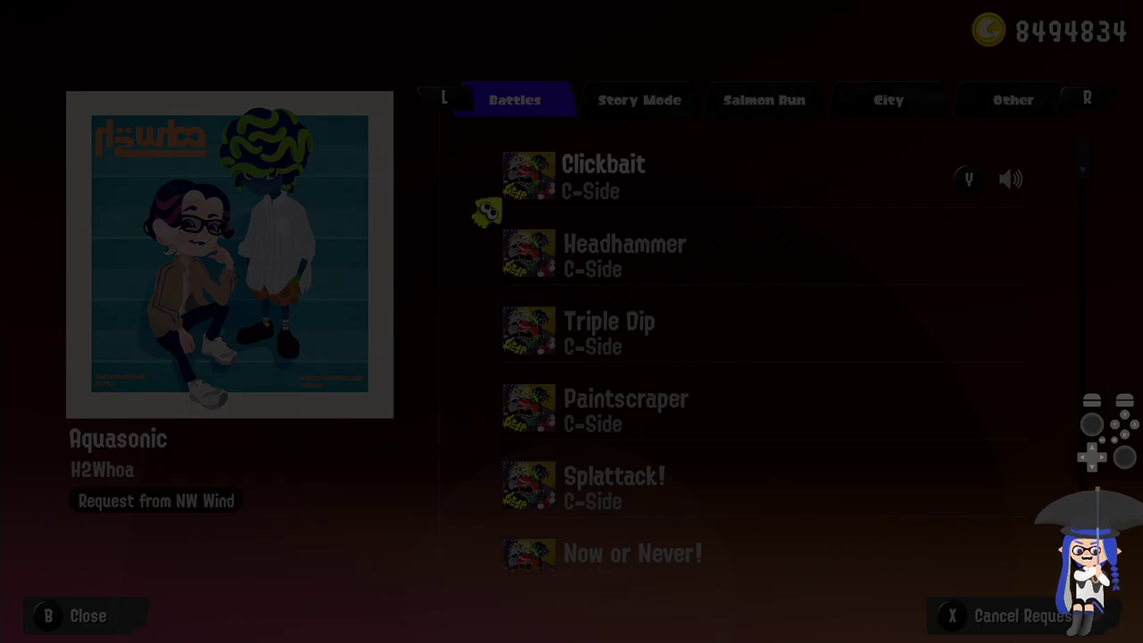
Switch to Splatoon 3, leave the song list, and examine the first page of headgear on the character
key("b")
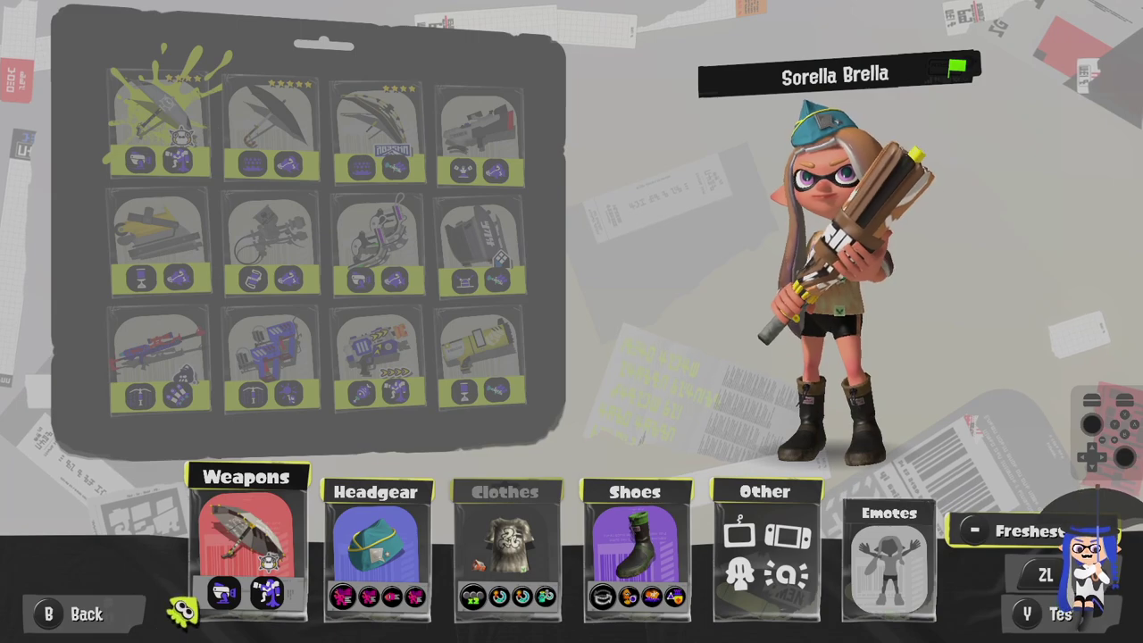
key("r")
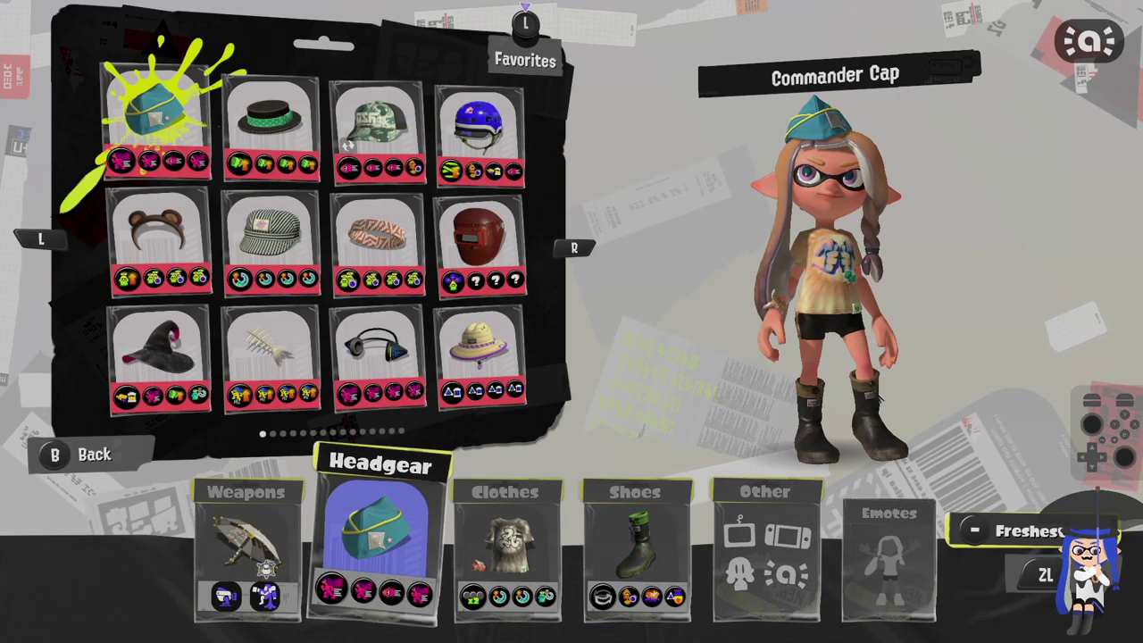
key("Right")
key("Right")
key("Right")
key("Left")
key("Right")
key("Down")
key("Left")
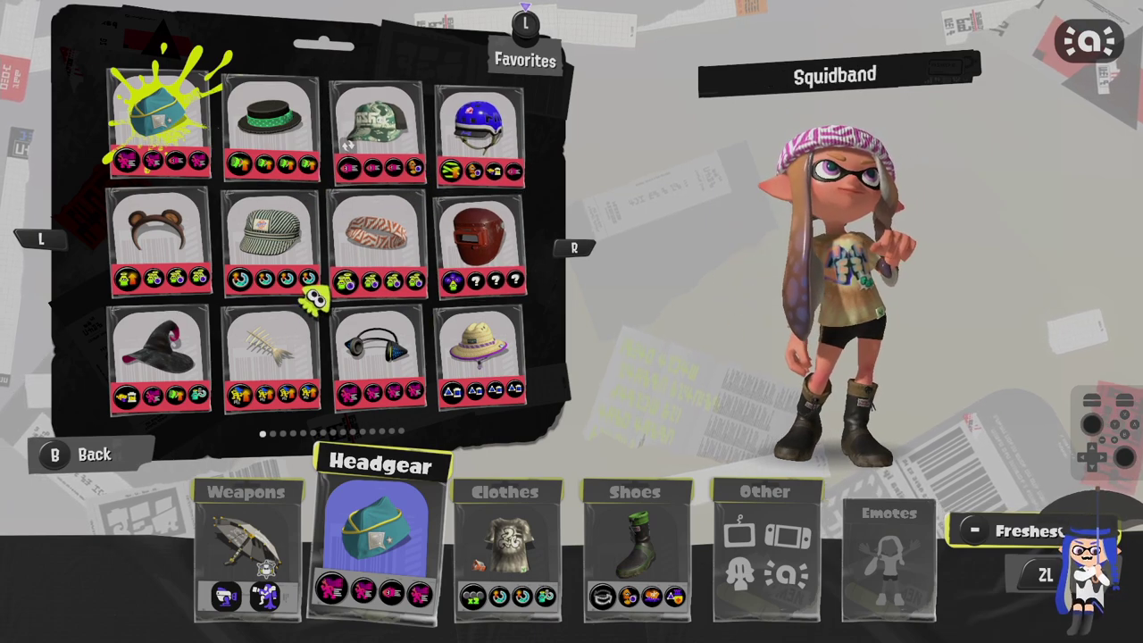
key("Down")
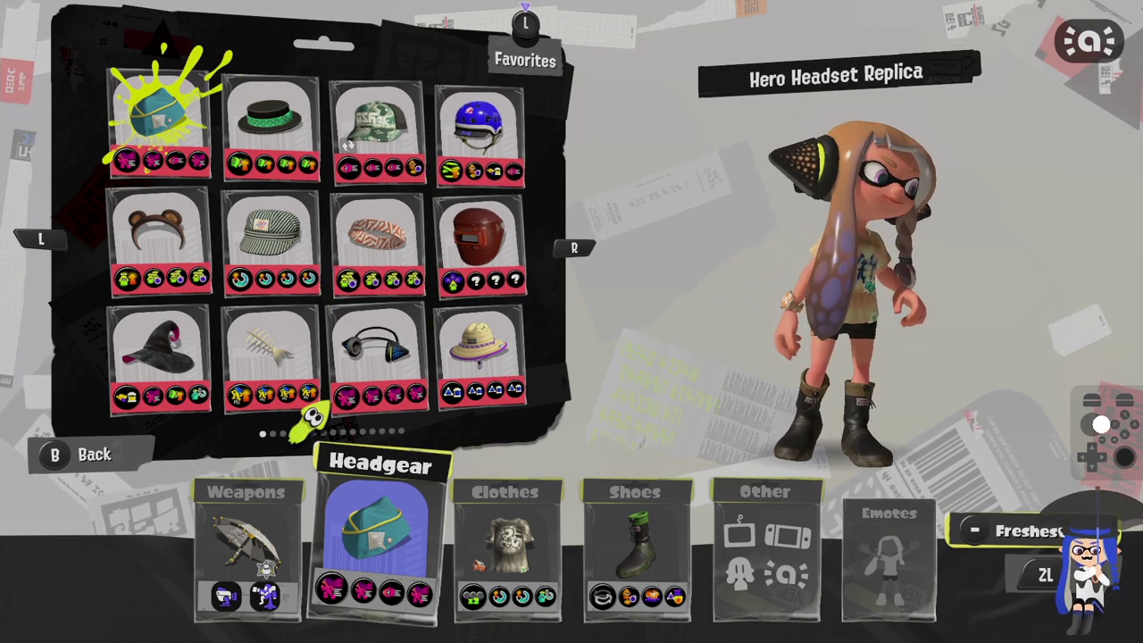
key("Right")
key("Right")
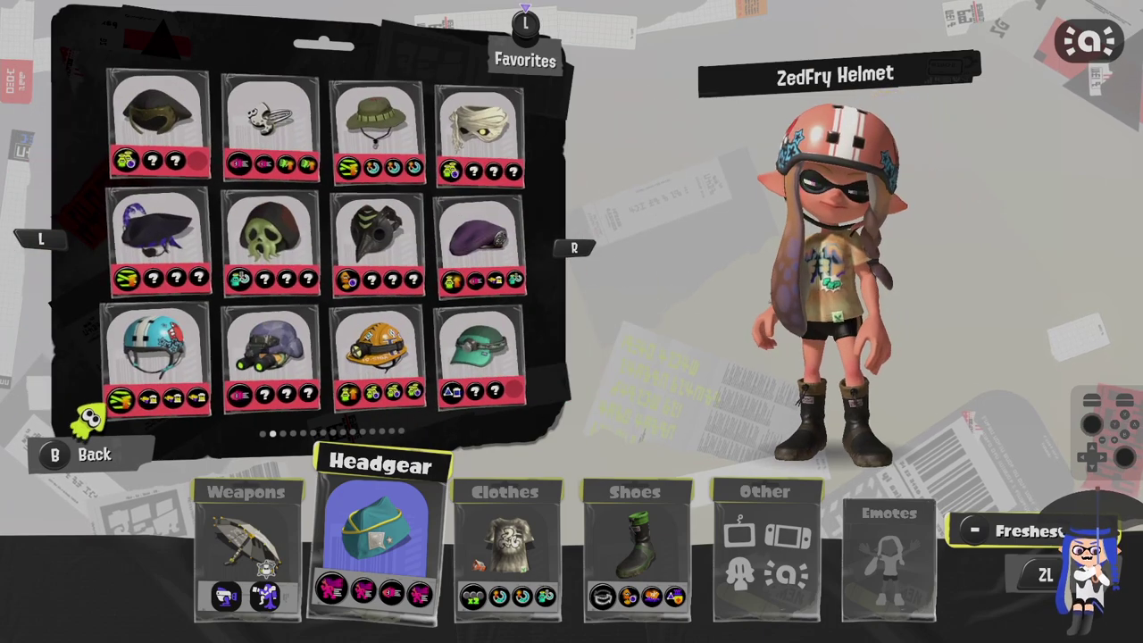
Examine the second and third headgear pages, including the Bamboo Hat, Special-Forces Beret, Headlamp Hat and Urchin Understitch
key("Up")
key("Up")
key("Right")
key("Right")
key("Right")
key("Right")
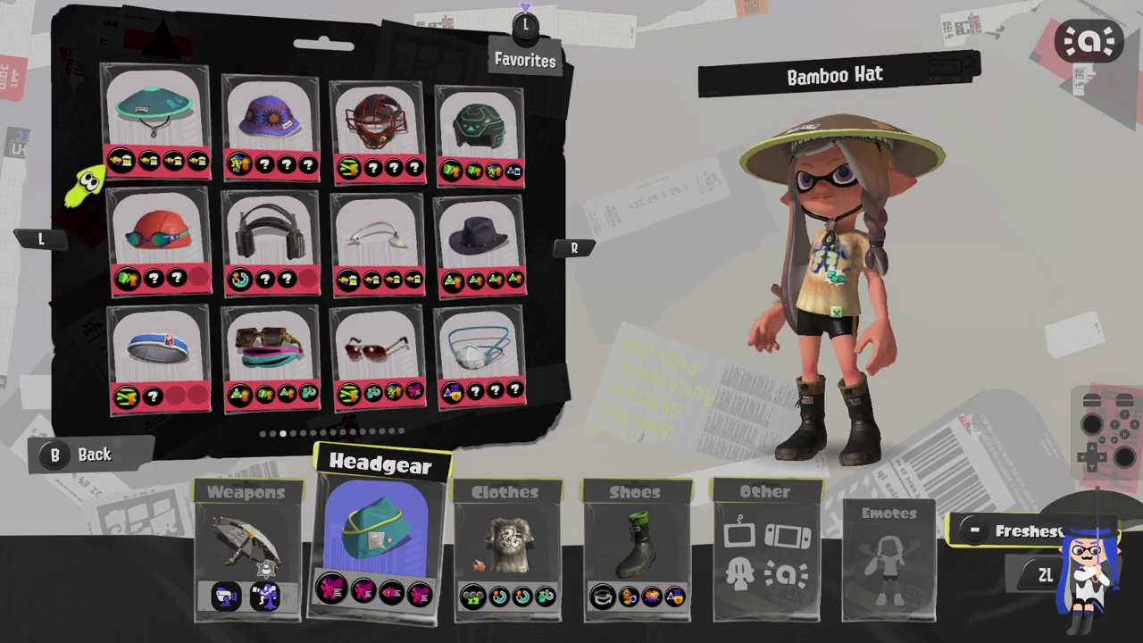
key("Left")
key("Down")
key("Down")
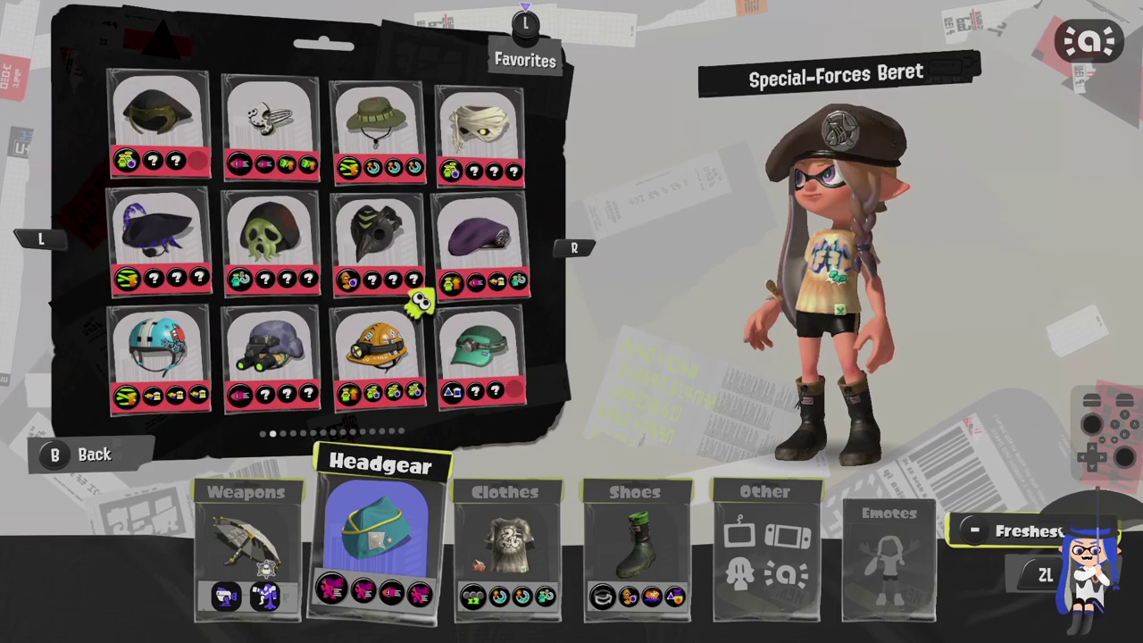
key("Left")
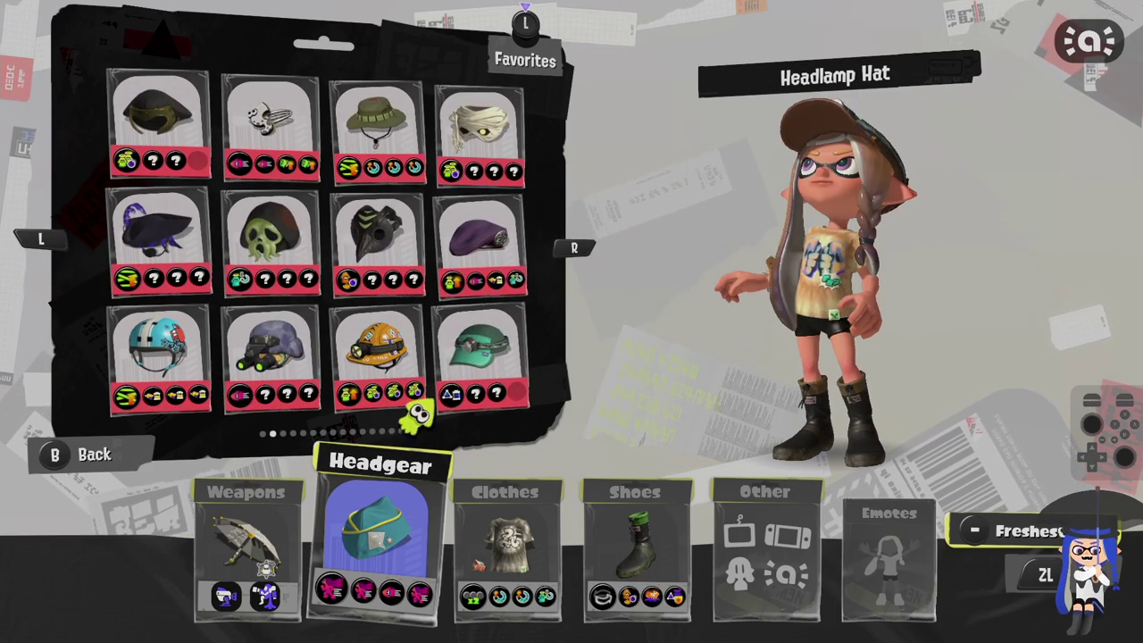
key("Up")
key("Right")
key("Right")
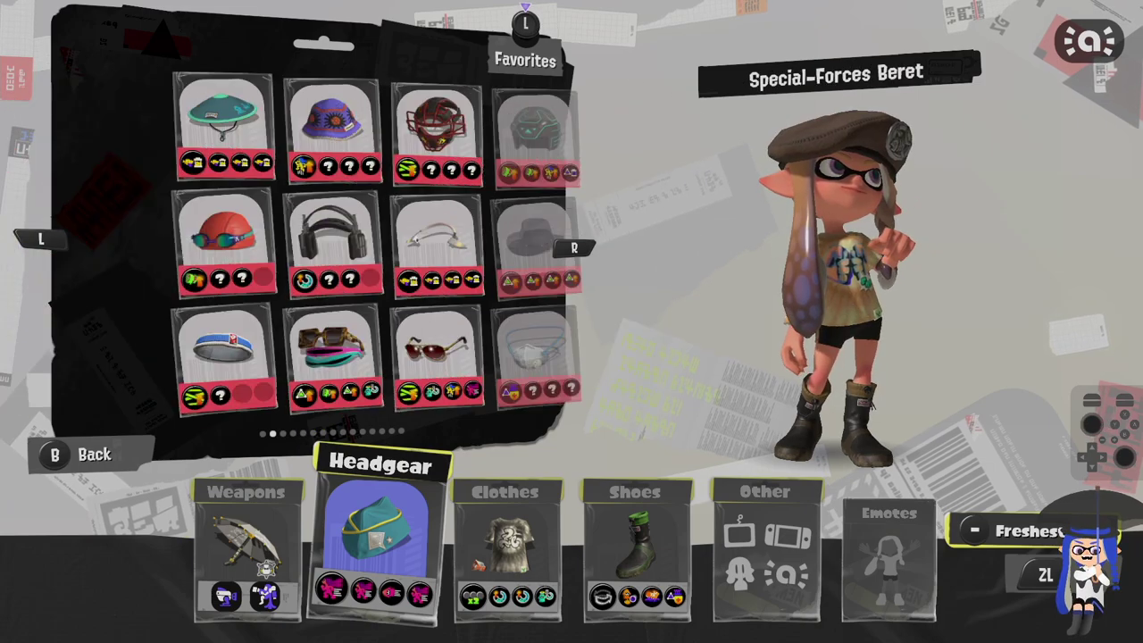
key("Up")
key("Right")
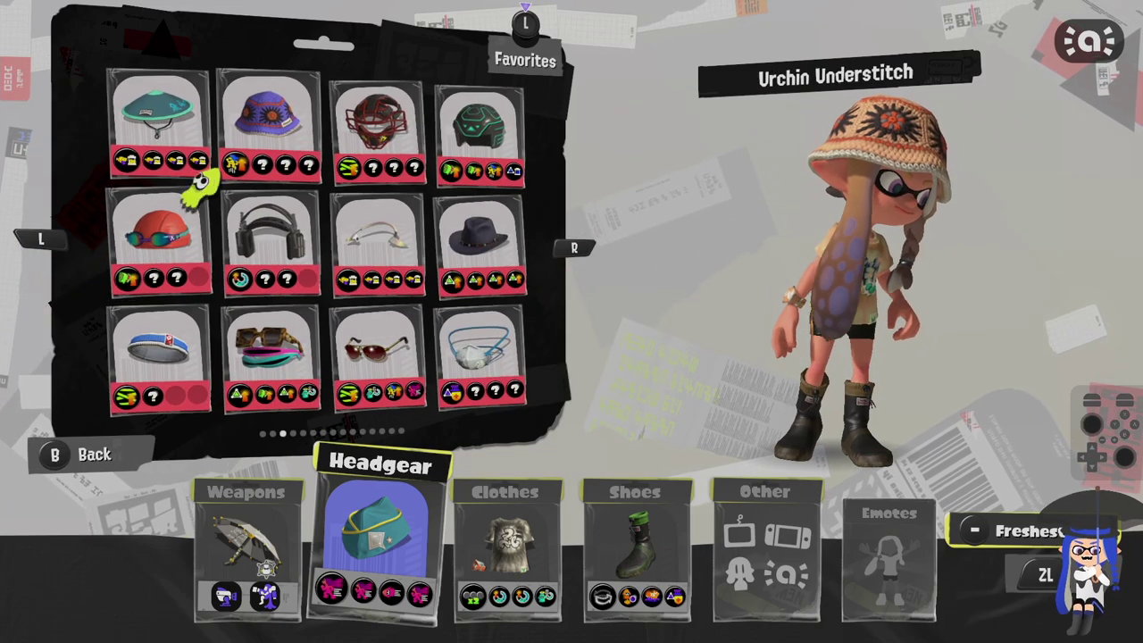
Examine the fourth headgear page, including the Crust Bucket Visor and Cycling Cap, and continue to the Deep Sinker Helm
key("Down")
key("Left")
key("Right")
key("Right")
key("Right")
key("Right")
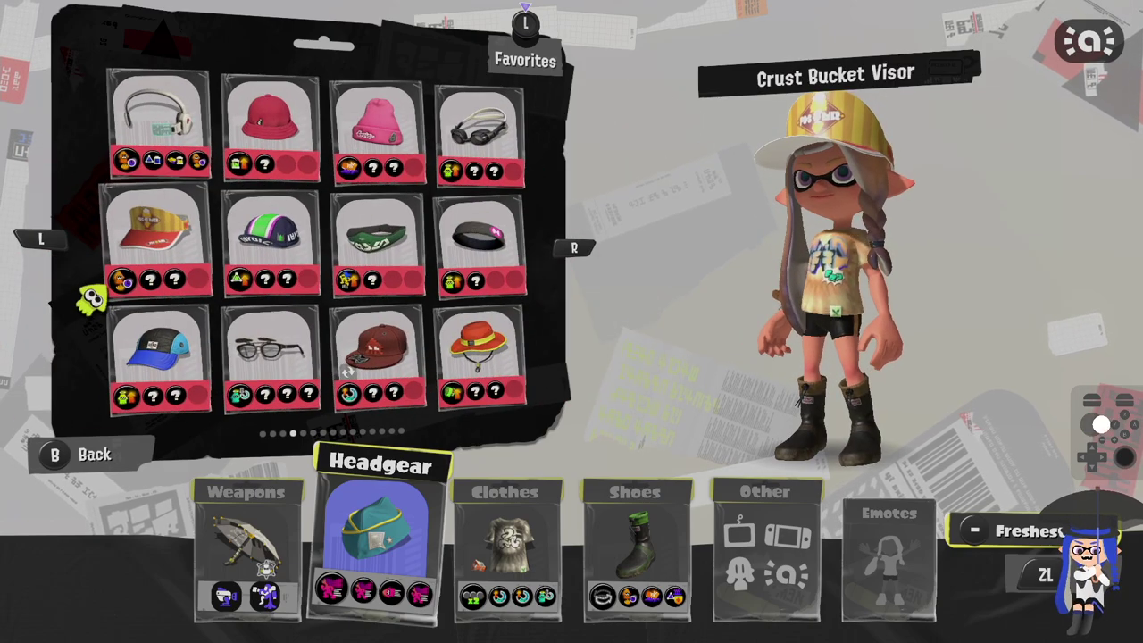
key("Right")
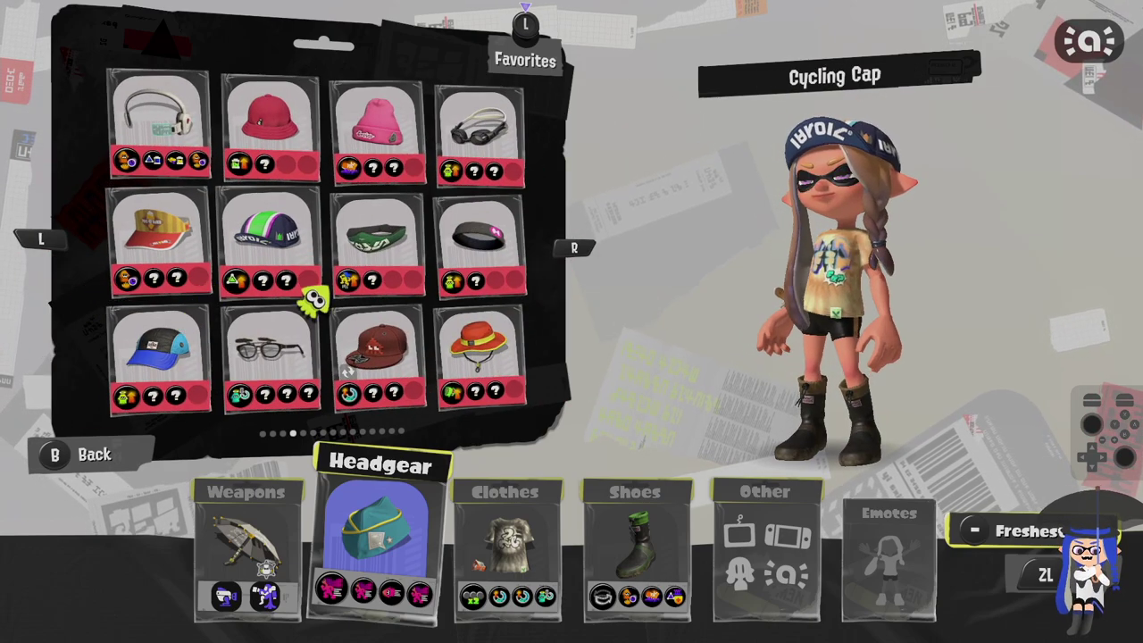
key("Right")
key("Right")
key("Down")
key("Right")
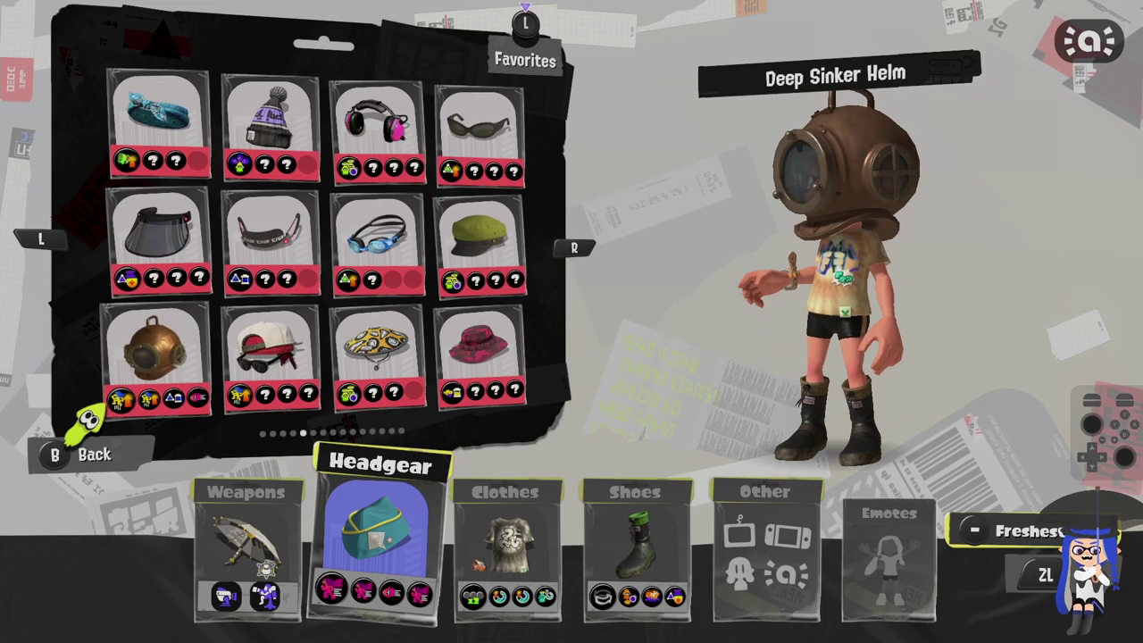
Examine the fifth headgear page, including the Cap'n Cap, and continue to the Painter's Mask on the sixth
key("Up")
key("Right")
key("Right")
key("Right")
key("Right")
key("Right")
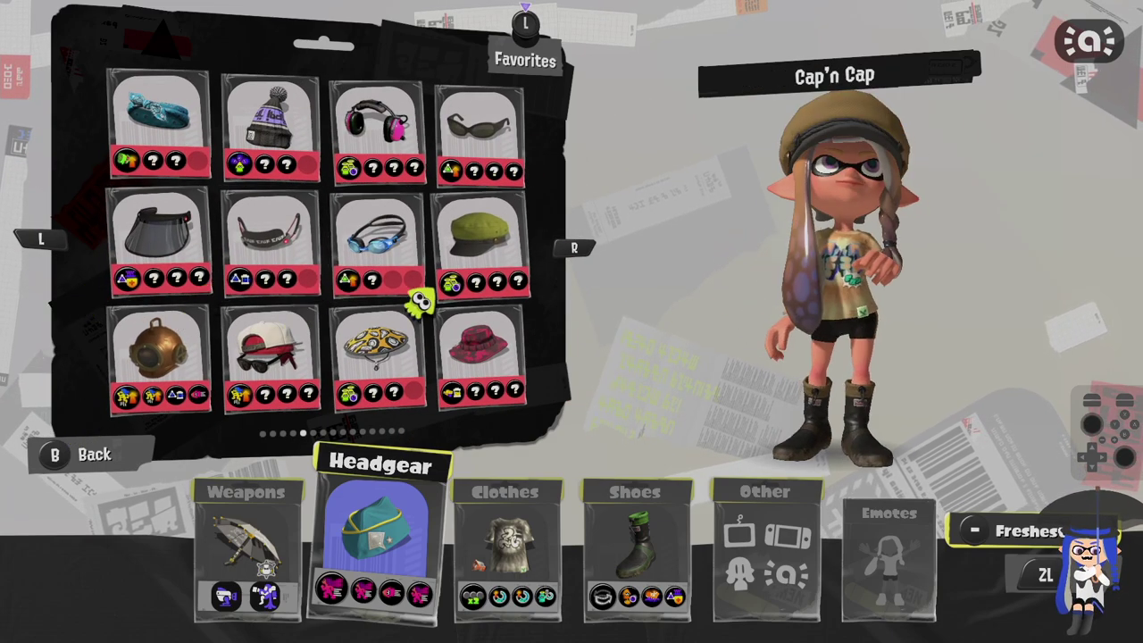
key("Right")
key("Right")
key("Right")
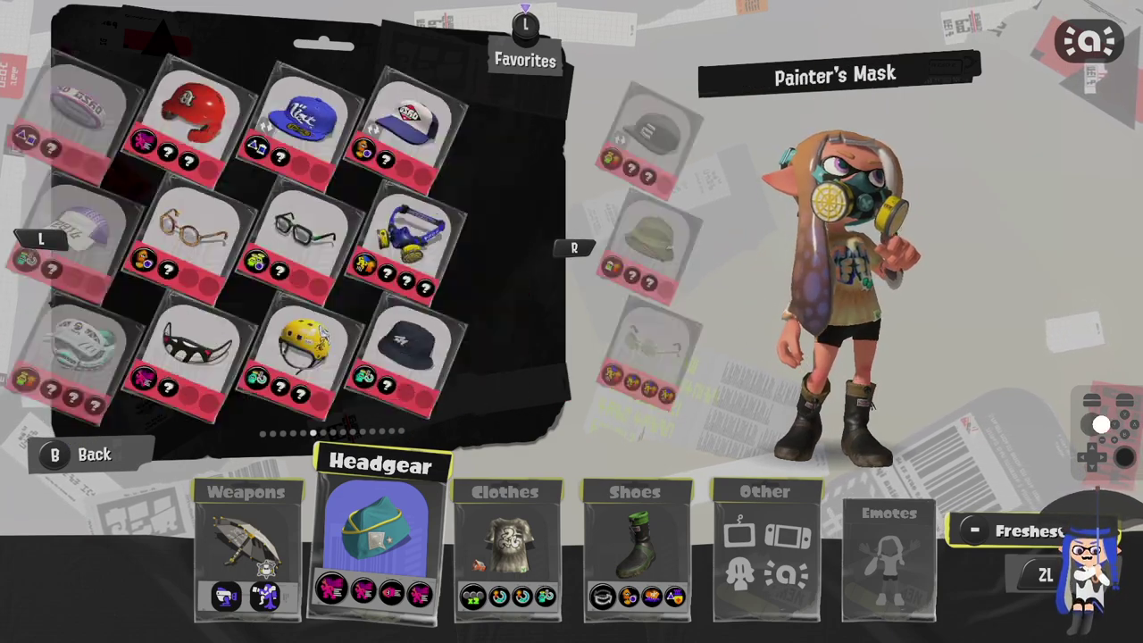
Examine the headgear from the seventh page onward, including the Lightweight Cap and Squid Facemask
key("Up")
key("Right")
key("Right")
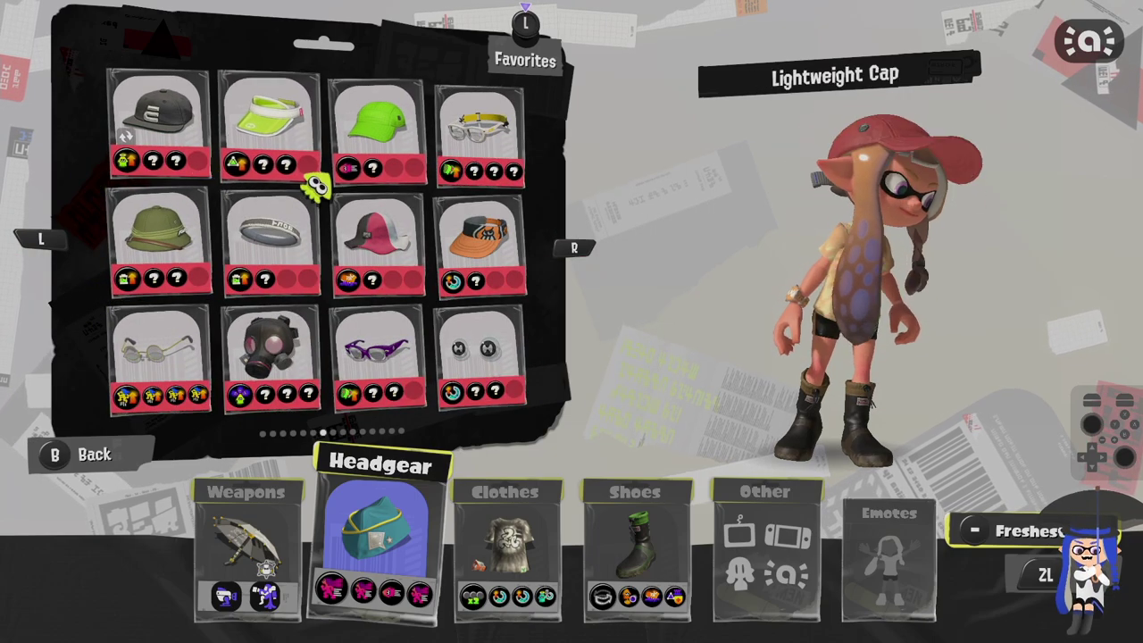
key("Right")
key("Right")
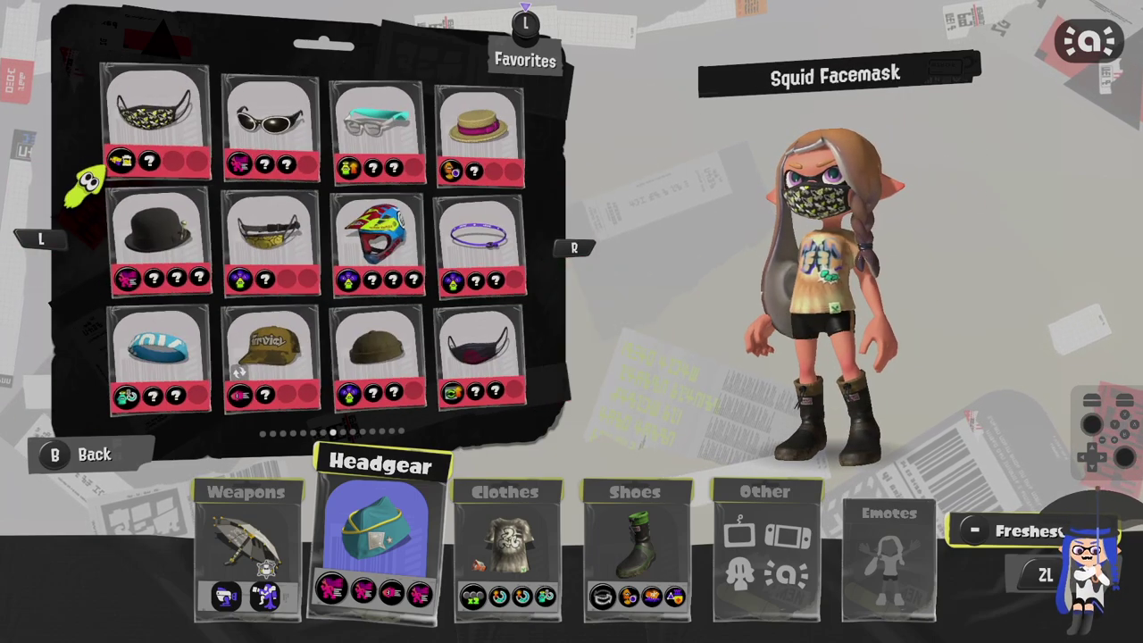
key("Right")
key("Right")
key("Right")
key("Right")
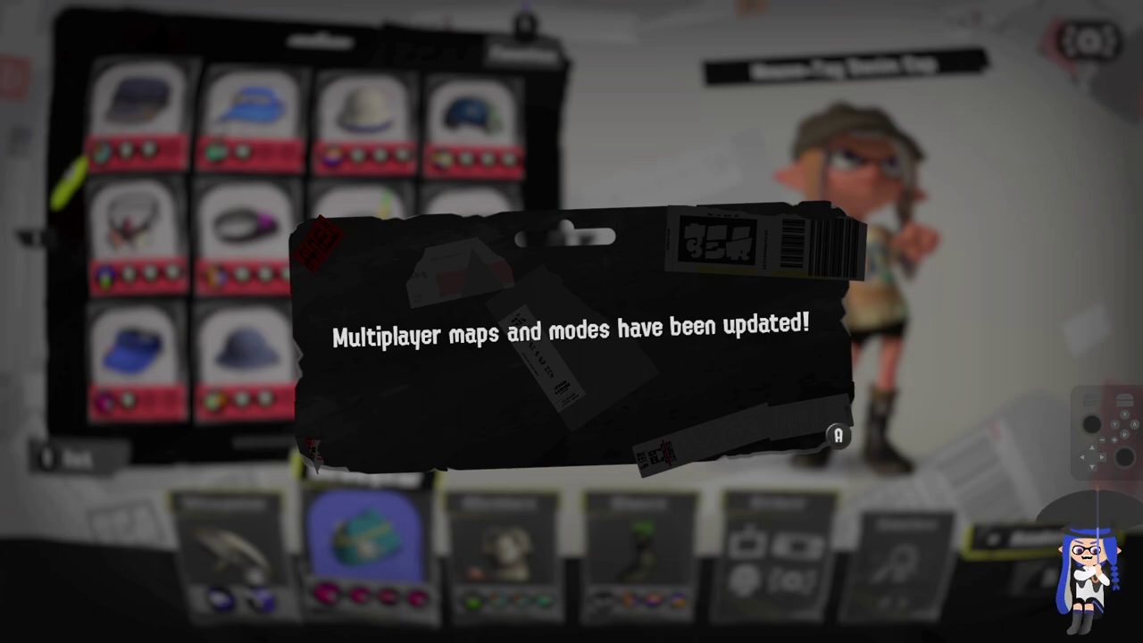
Dismiss the map and mode update notice, and re-examine the first headgear page, including the Teddy Band and Hero Headset Replica
key("Return")
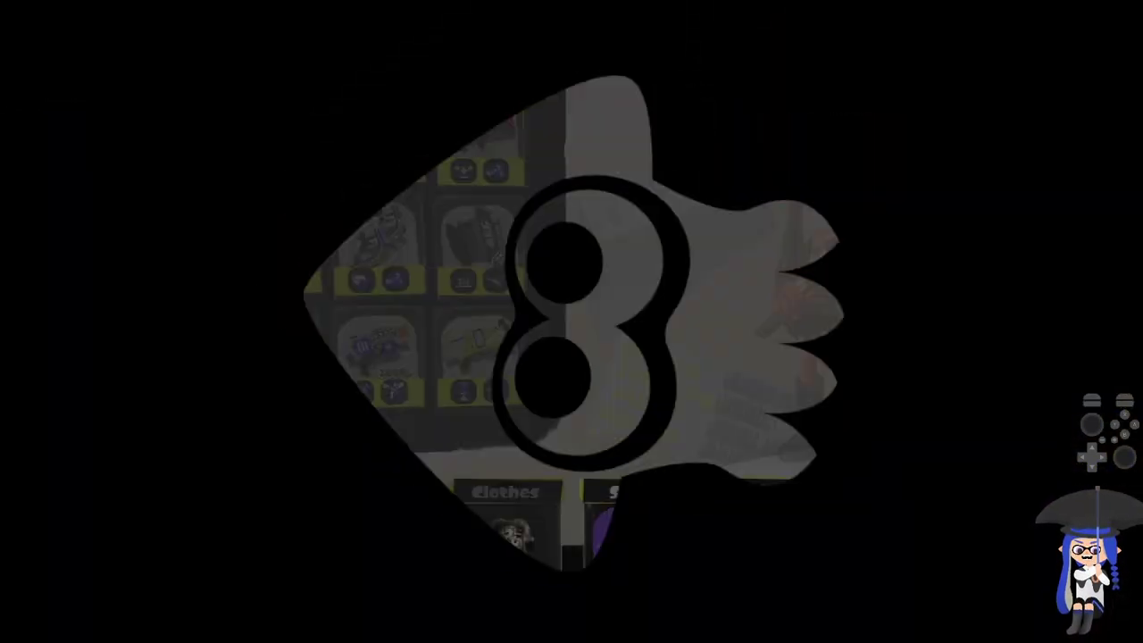
key("r")
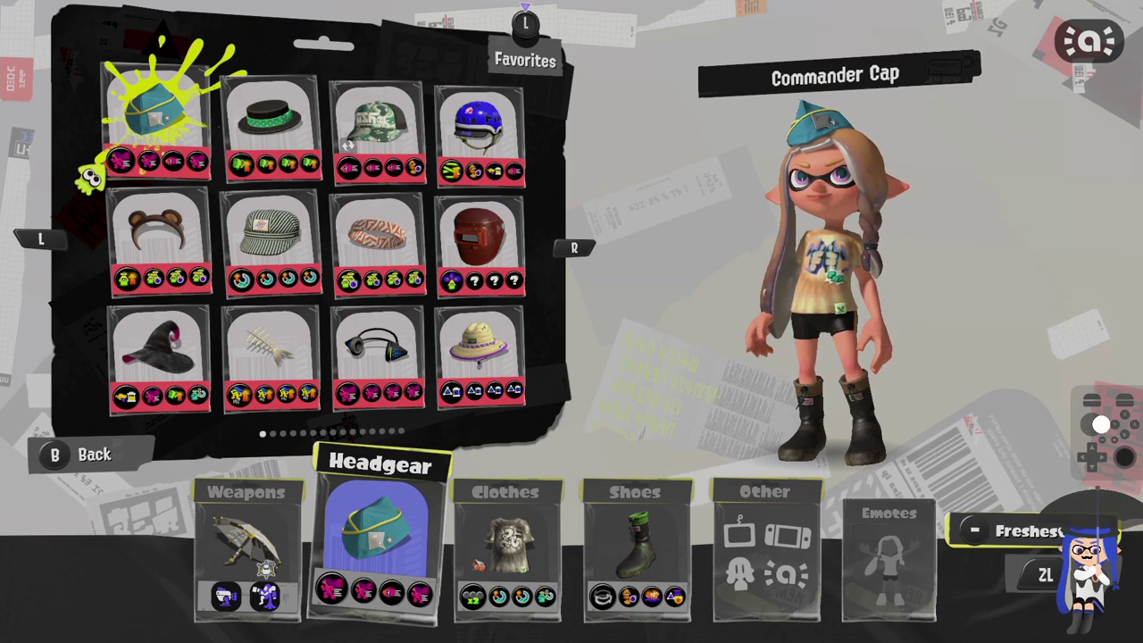
key("Right")
key("Down")
key("Down")
key("Left")
key("Right")
key("Right")
key("Right")
key("Left")
key("Left")
key("Left")
key("Up")
key("Down")
key("Up")
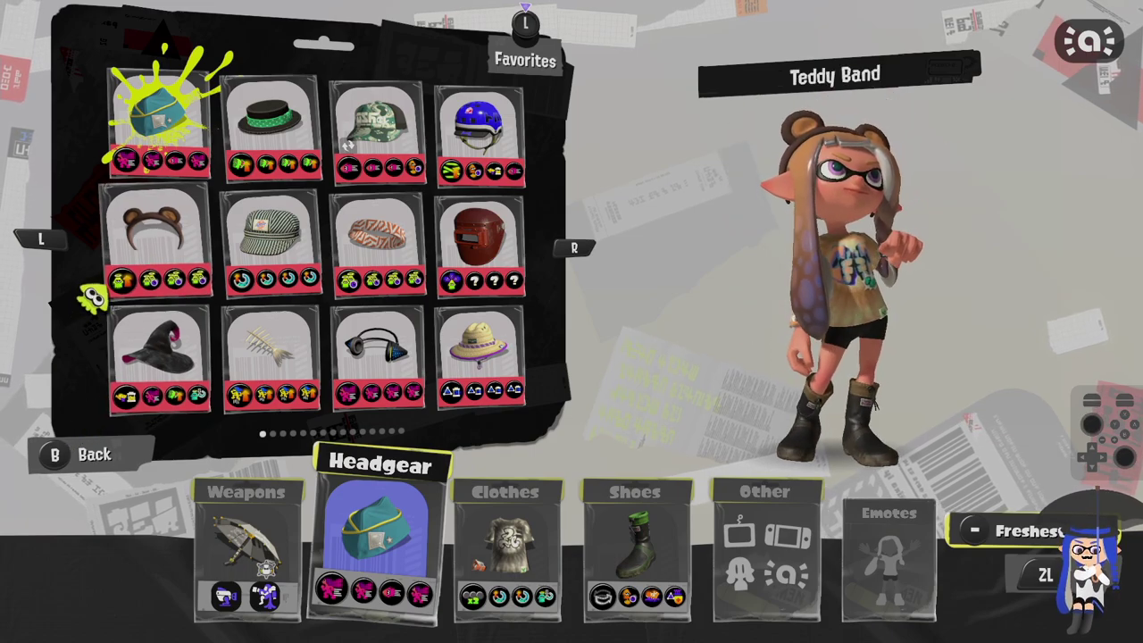
key("Down")
key("Right")
key("Right")
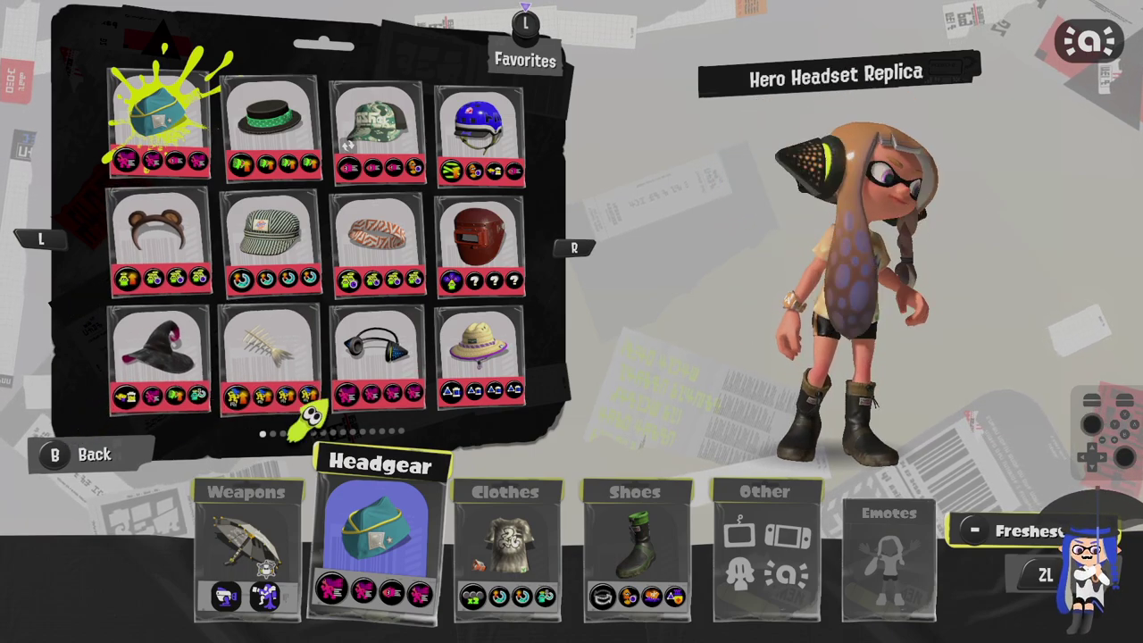
Examine the headgear pages up to the eighth, including the Zekko Mesh and the Straw Boater
key("Right")
key("Right")
key("Right")
key("Right")
key("Right")
key("Up")
key("Up")
key("r")
key("r")
key("r")
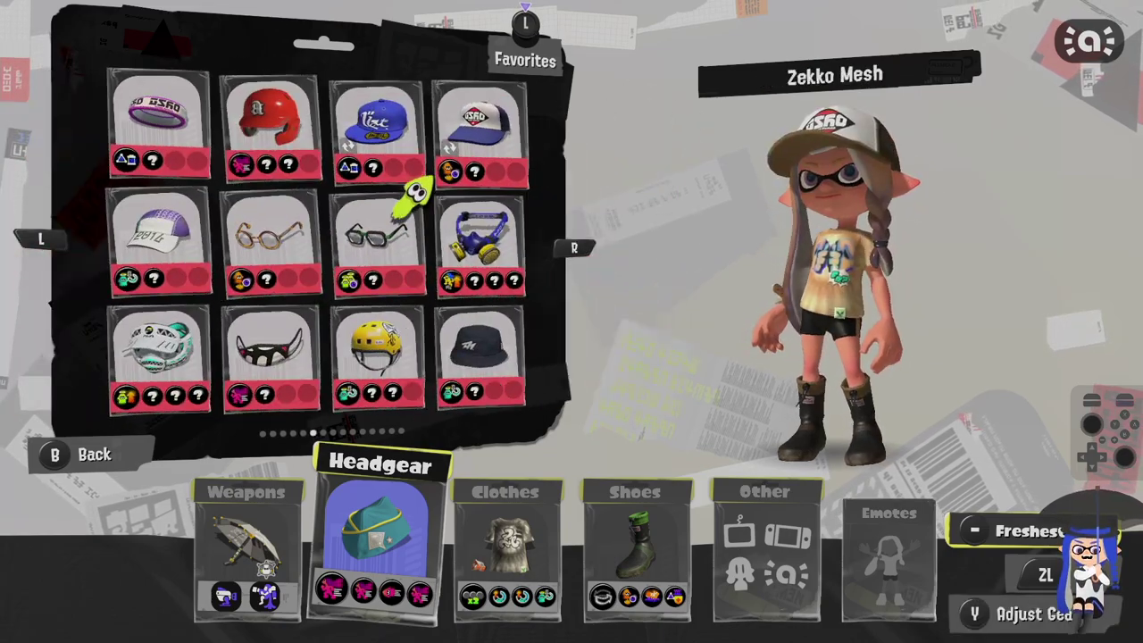
key("r")
key("r")
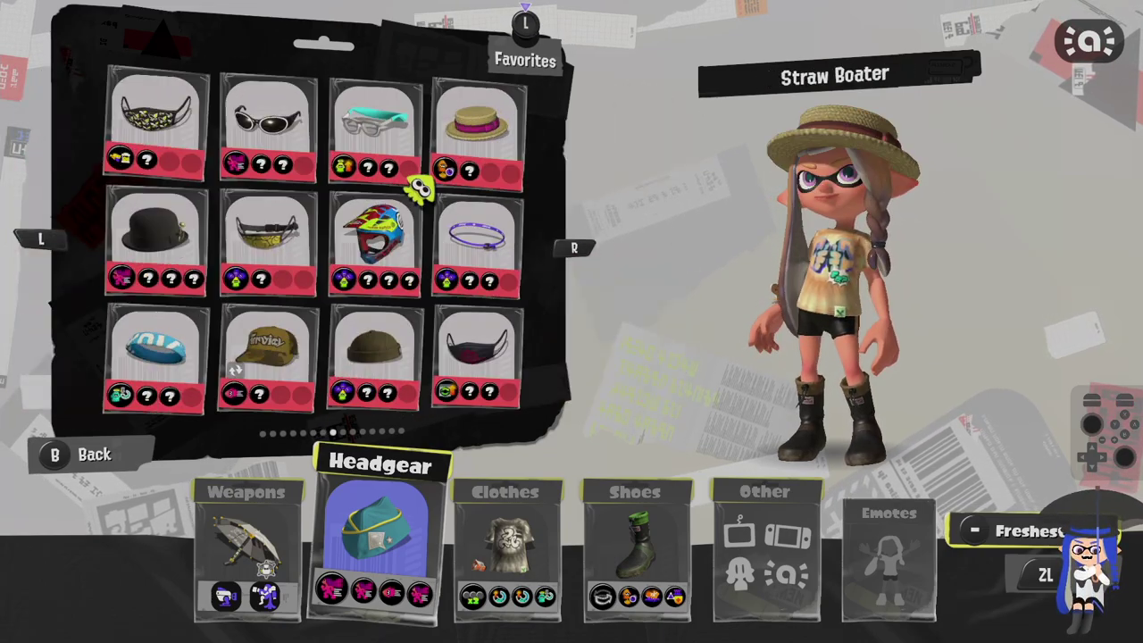
Examine the seventh to eleventh headgear pages, including the FishFry Visor, Soccer Headband, Squinja Mask Mk I and Cephalo Pods
key("l")
key("Down")
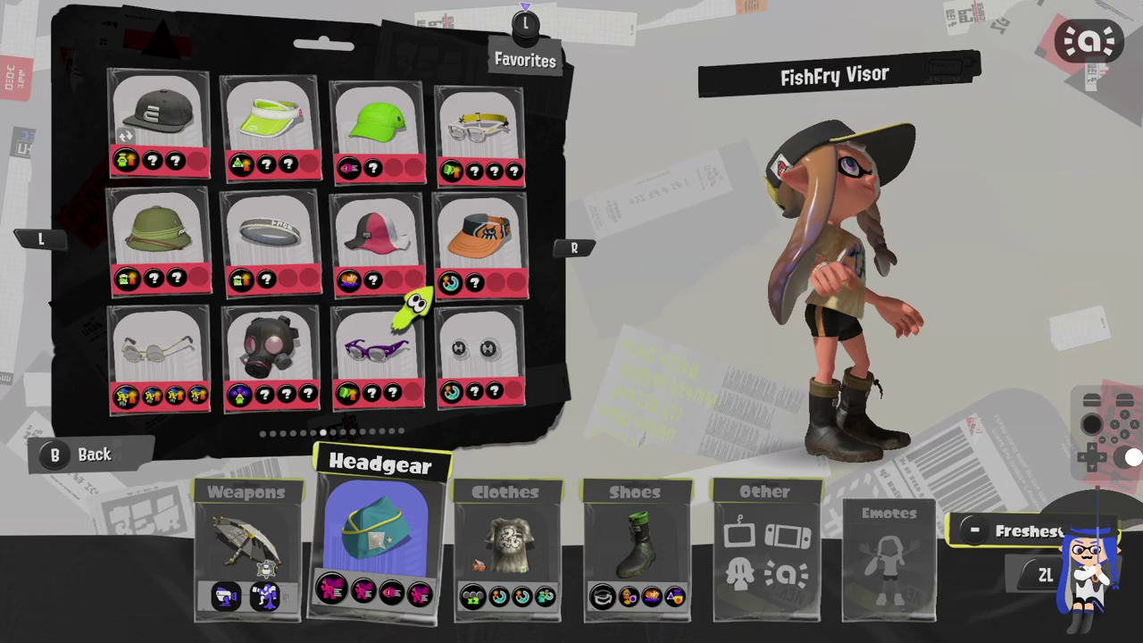
key("r")
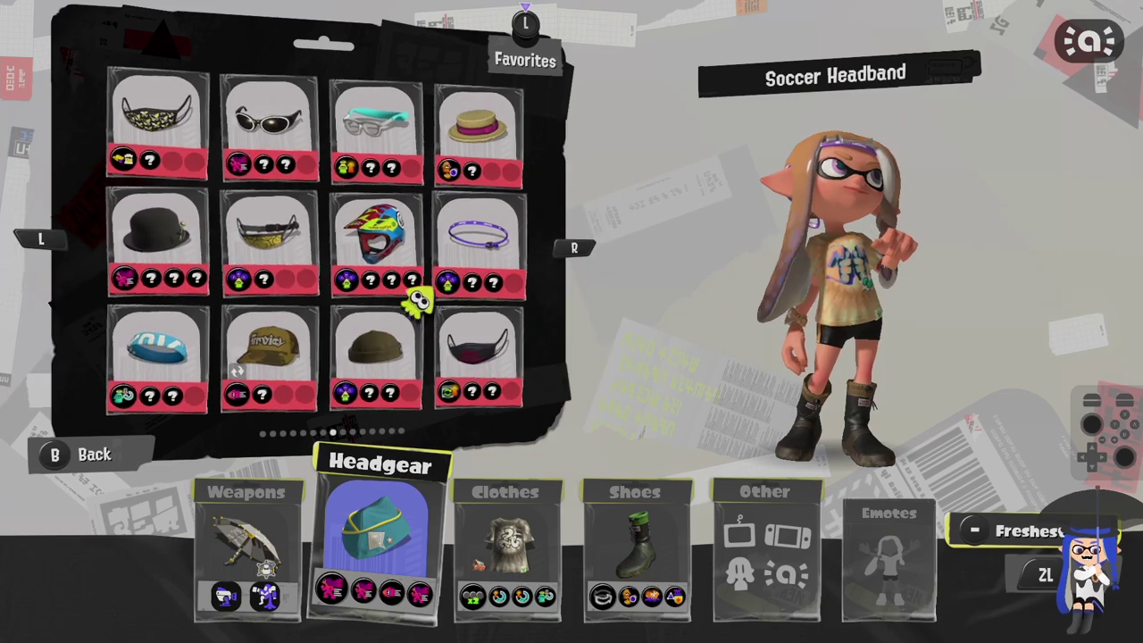
key("r")
key("r")
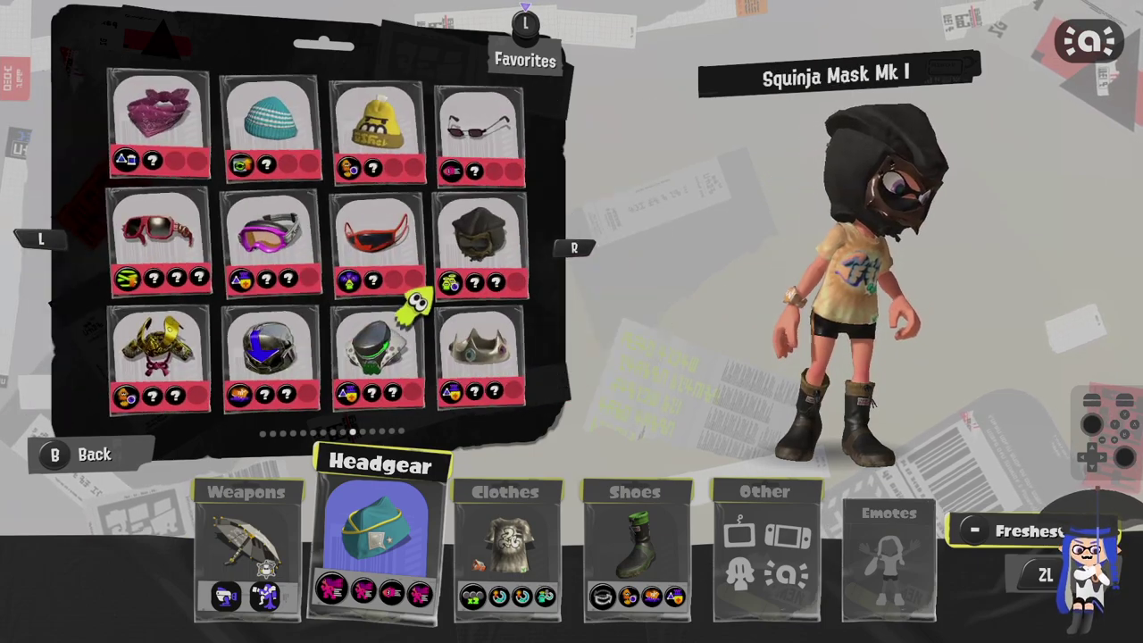
key("r")
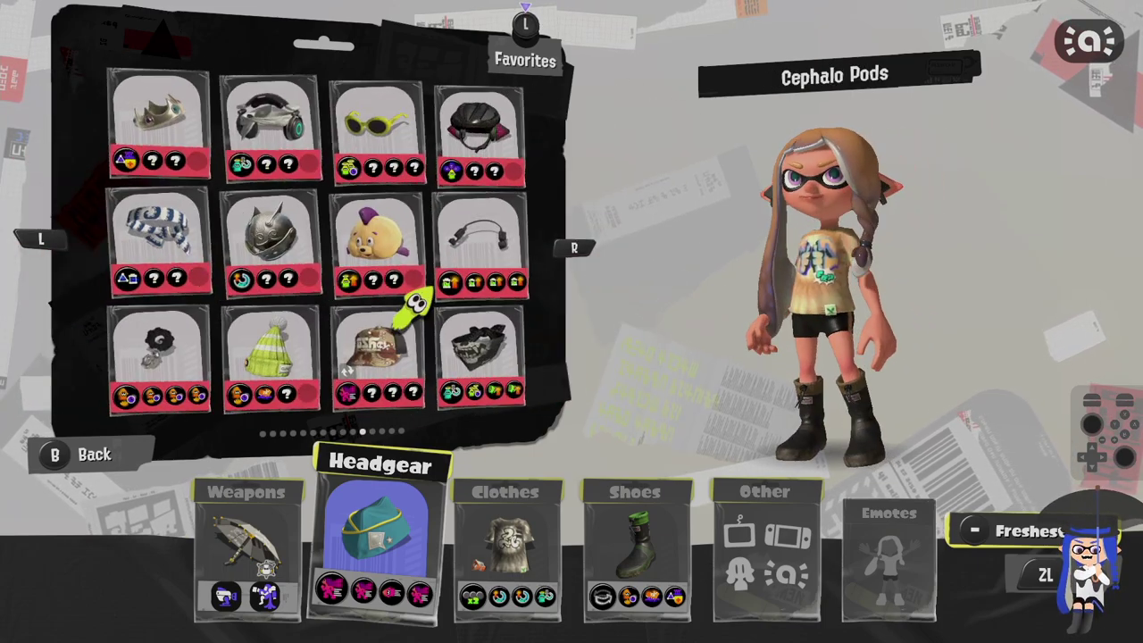
key("l")
key("r")
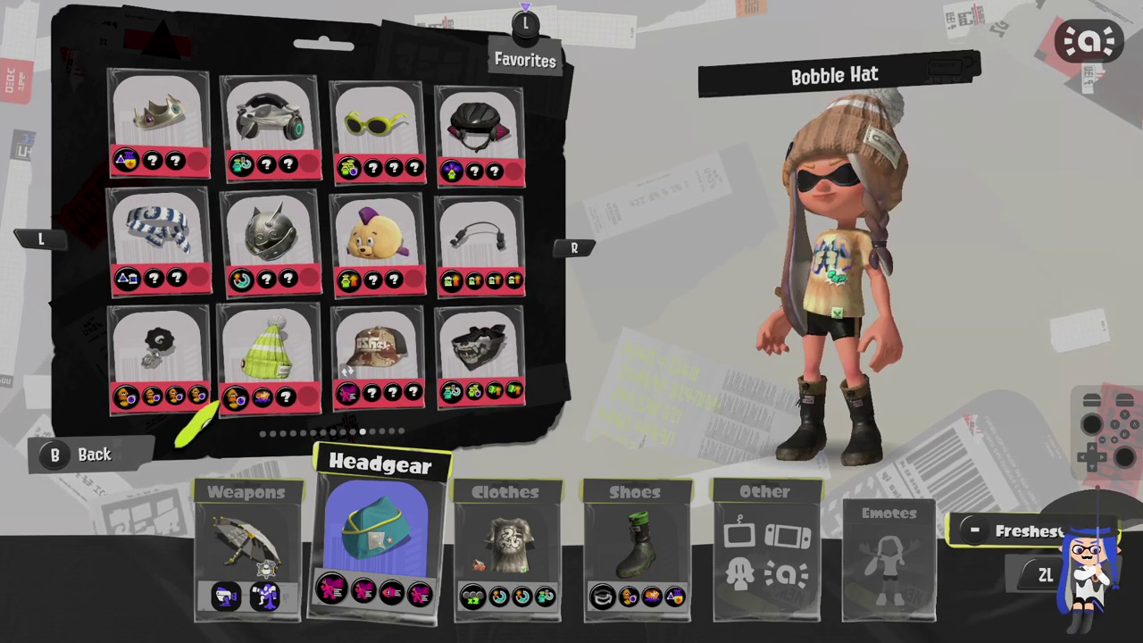
Examine the remaining headgear pages through the last one, including the Takoroka Mesh, Glassless Glasses, Ocho OctoPhones and Tinted Shades
key("Down")
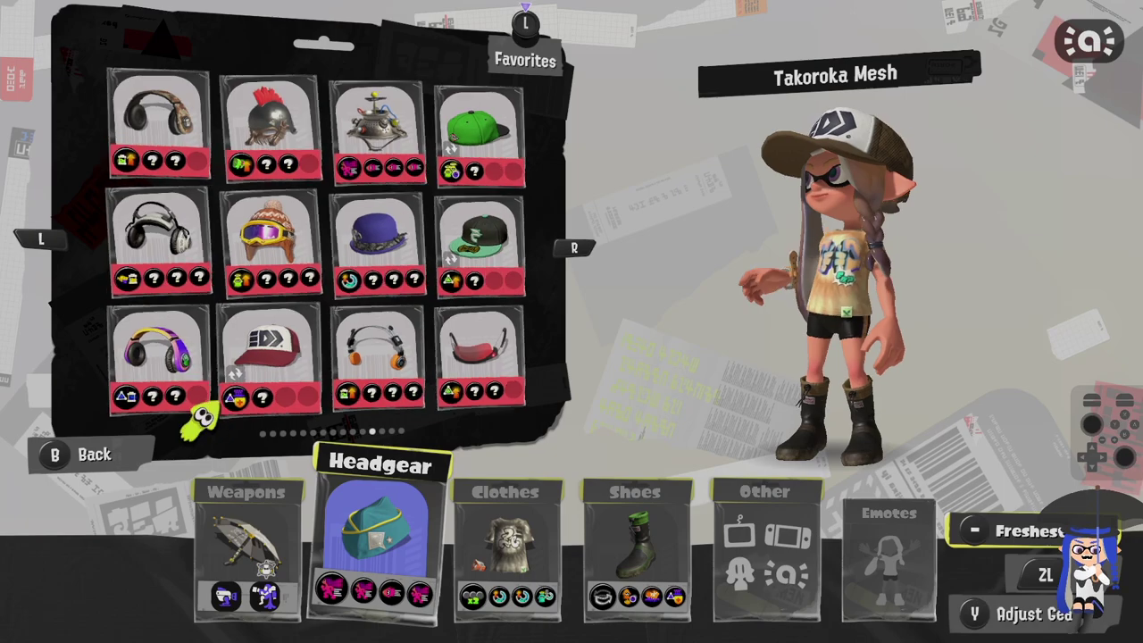
key("Down")
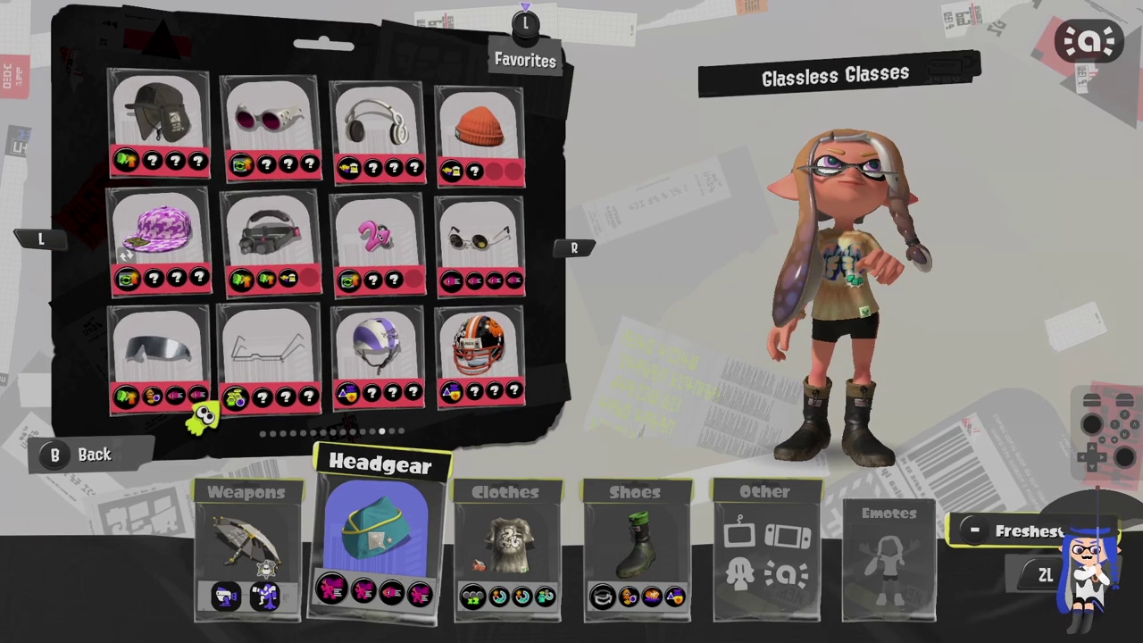
key("Down")
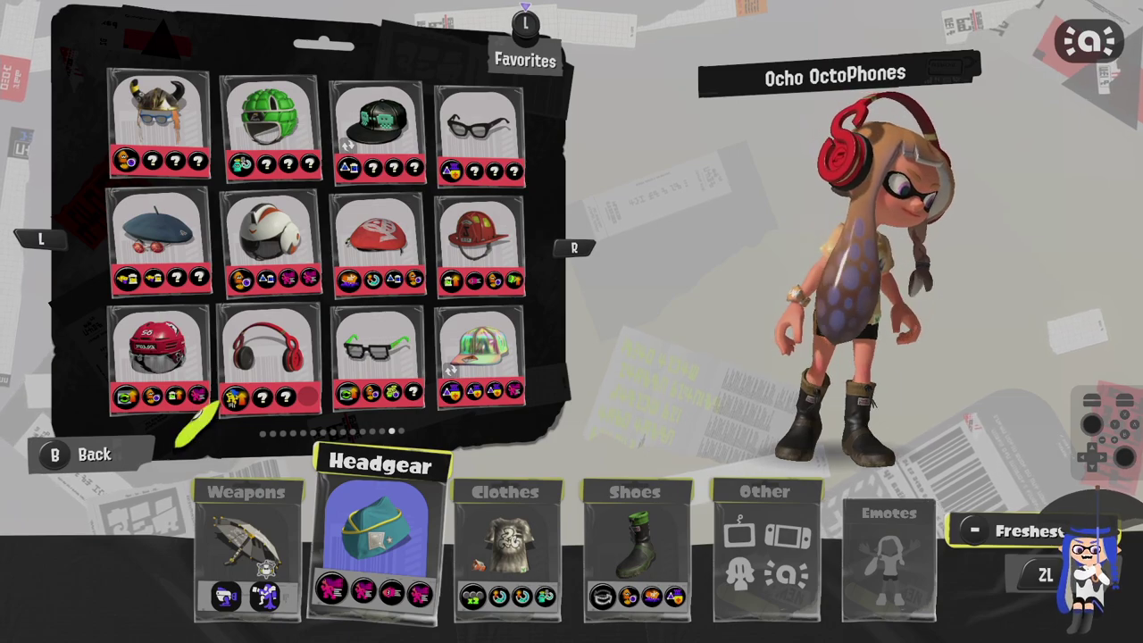
key("Down")
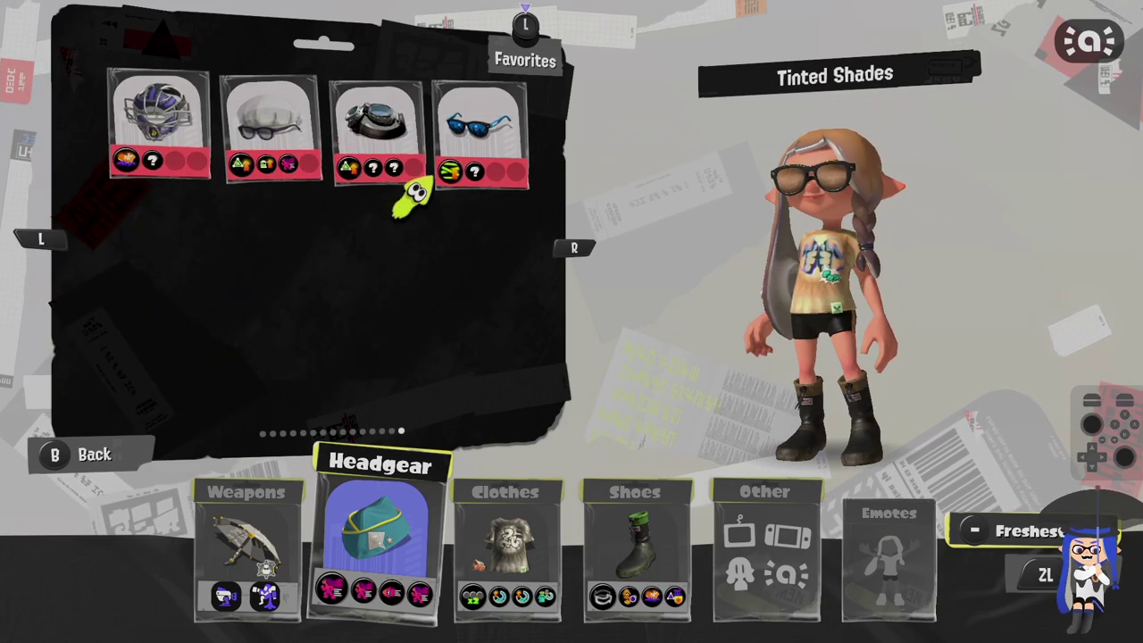
Look back through the headgear pages, past the Short Beanie and Seafoam 'Phones, to the Straw Boater on the eighth page
key("Up")
key("Up")
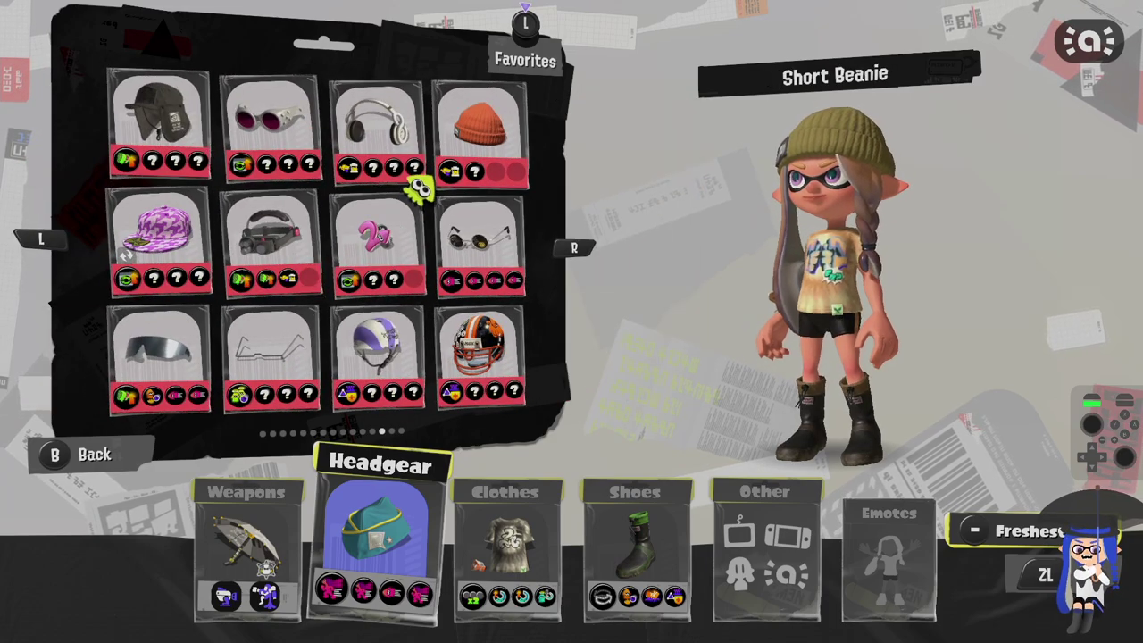
key("Up")
key("Up")
key("Up")
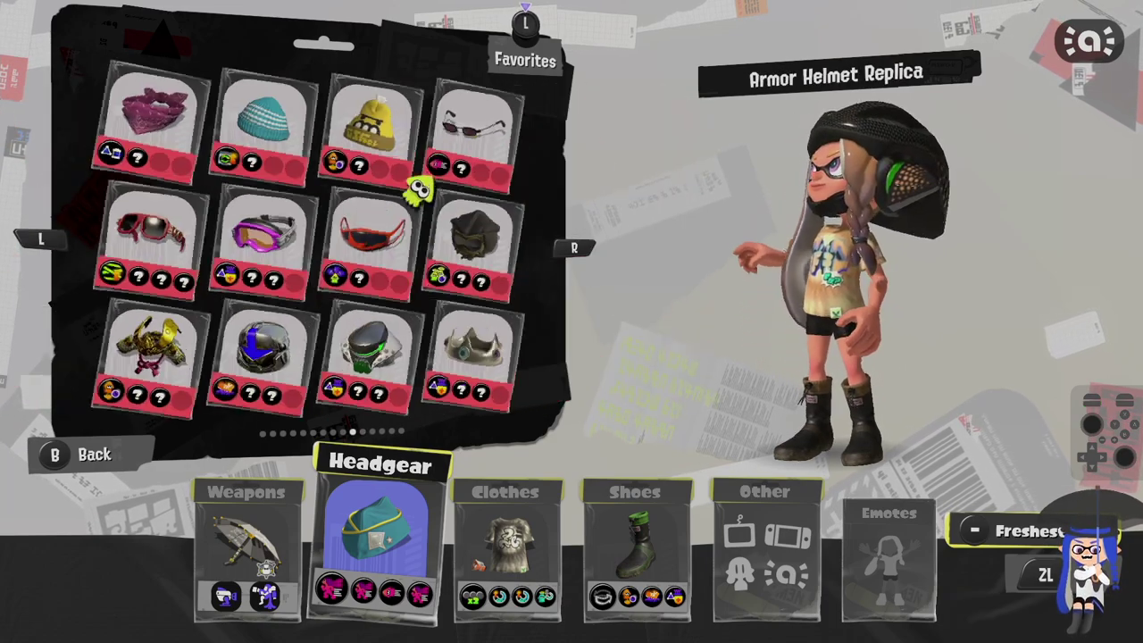
key("Up")
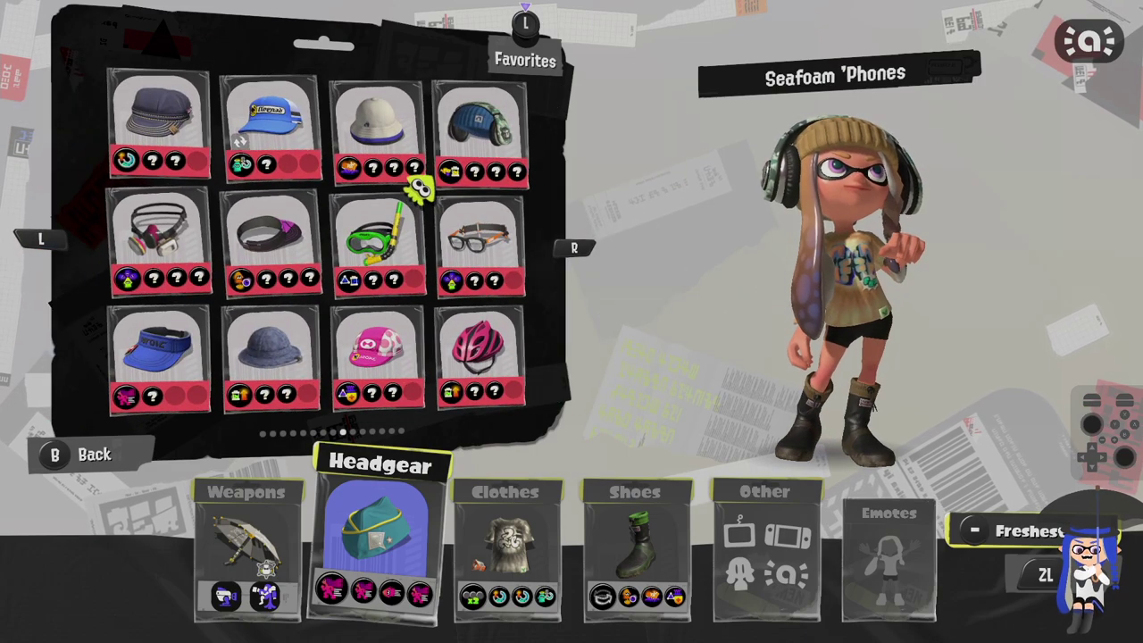
key("Up")
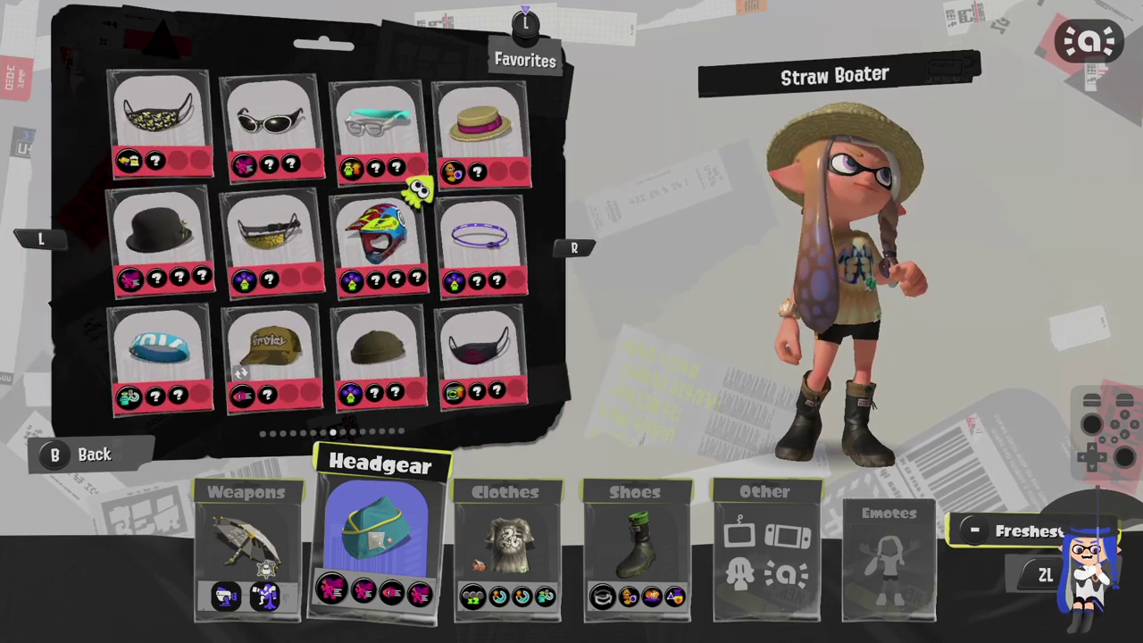
key("Down")
key("Up")
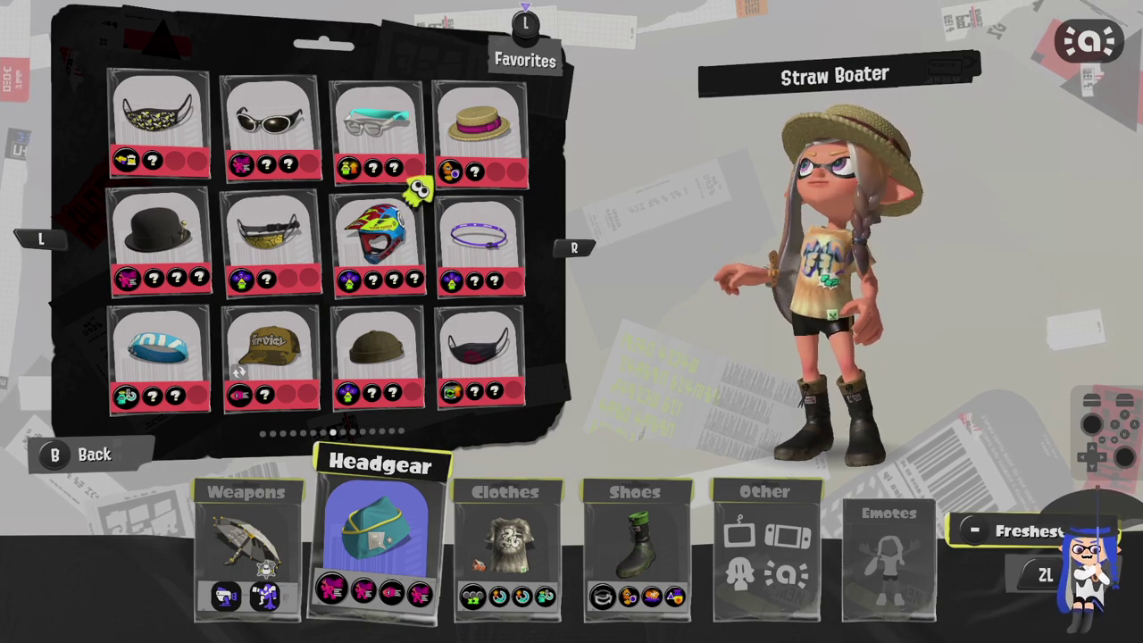
Examine how the Straw Boater sits on the in-game character's head as a reference for the drawn hat
key("l")
key("r")
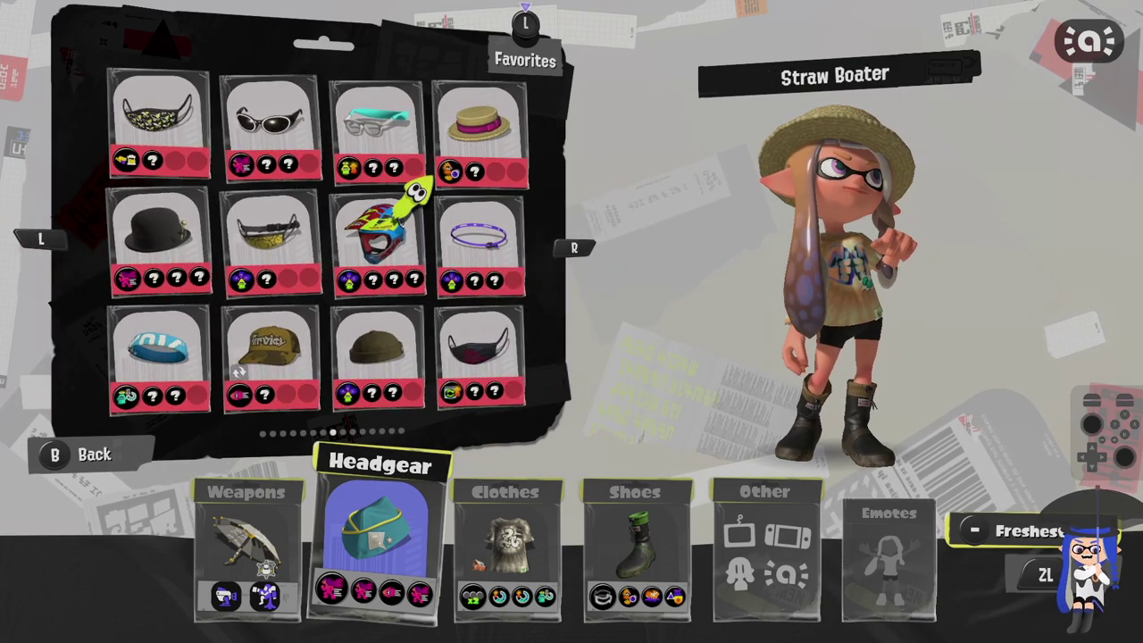
key("Left")
key("Left")
key("Left")
key("Left")
key("Down")
key("Up")
key("r")
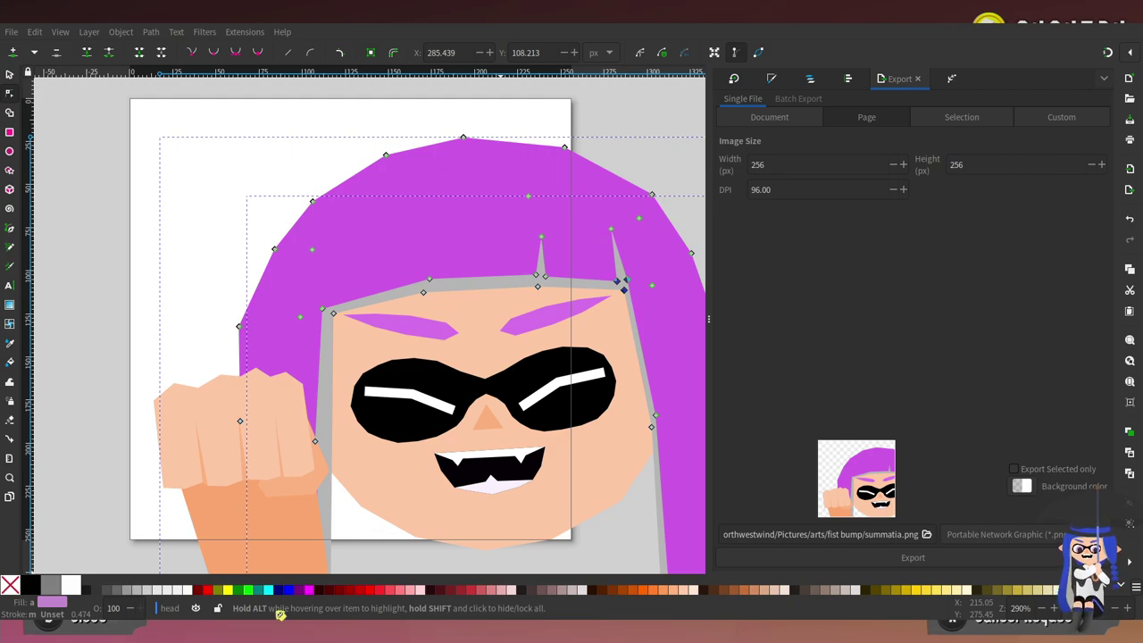
Paste the dark boater hat with the blue ribbon in place over the character's purple hair
key("s")
left_click(414, 205)
key("ctrl+alt+v")
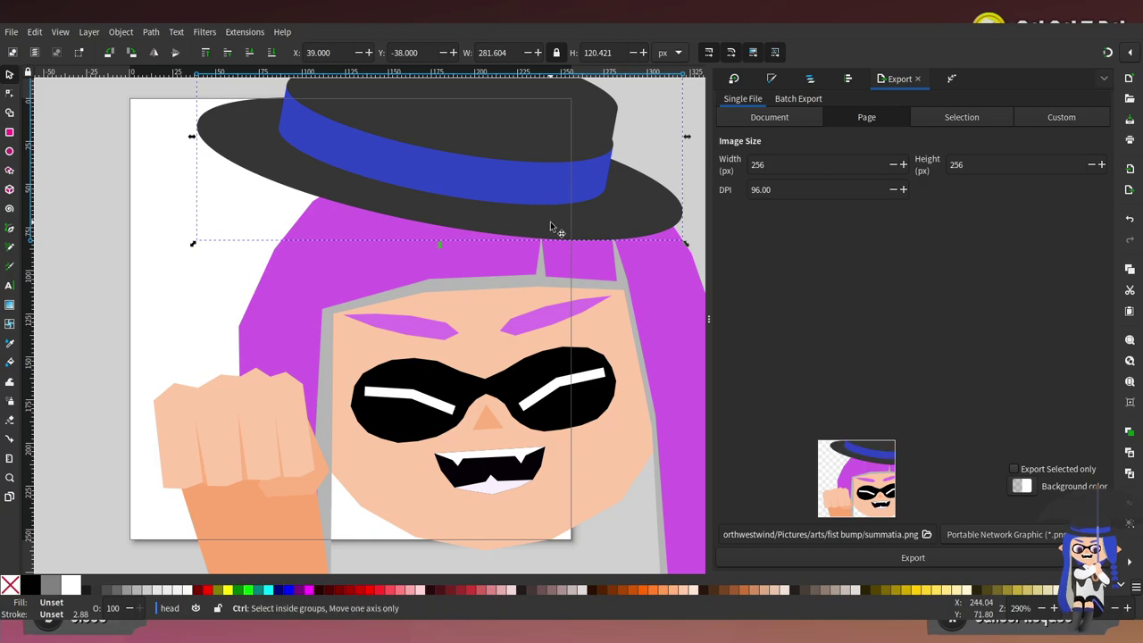
Rotate the boater counter-clockwise to tilt it the other way, and reposition it on top of the head
scroll(503, 228, "down", 1, "ctrl")
scroll(580, 196, "up", 3)
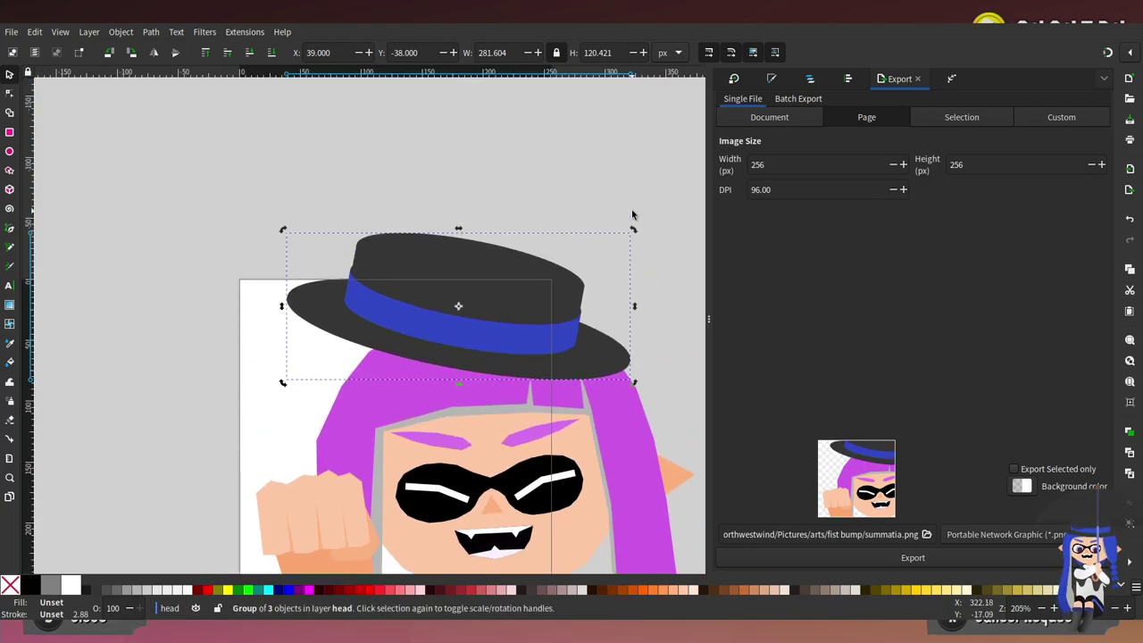
left_click_drag(633, 230, 600, 175)
left_click_drag(526, 268, 543, 296)
scroll(585, 311, "down", 2, "ctrl")
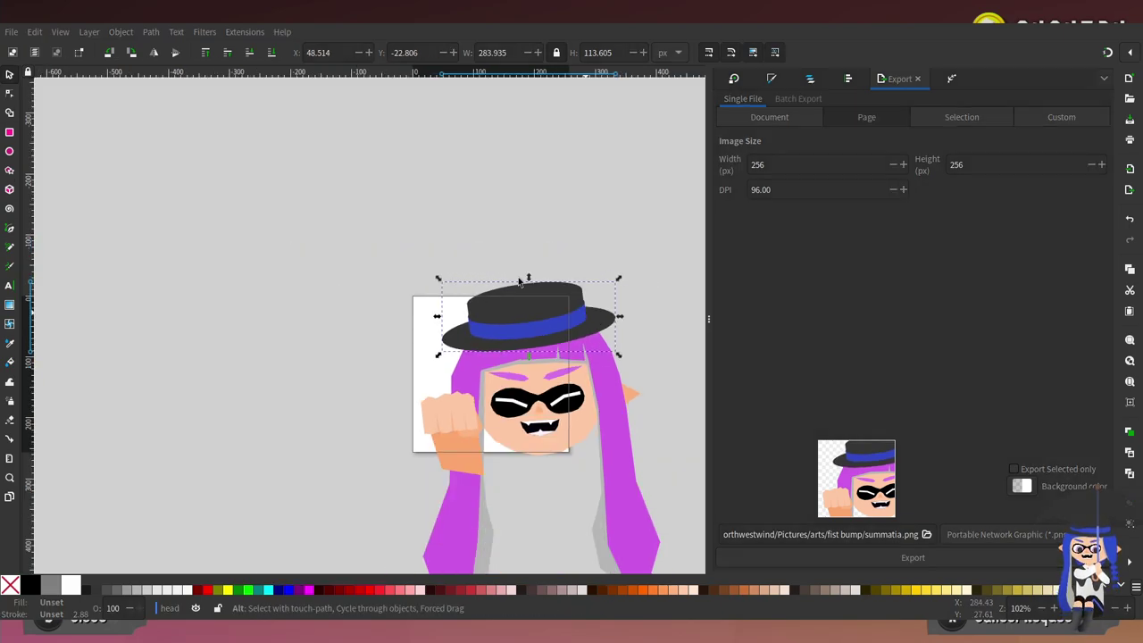
Move the boater group out of the head group and stack it between the fist and head groups
scroll(564, 392, "up", 1, "ctrl")
left_click(567, 393, "ctrl")
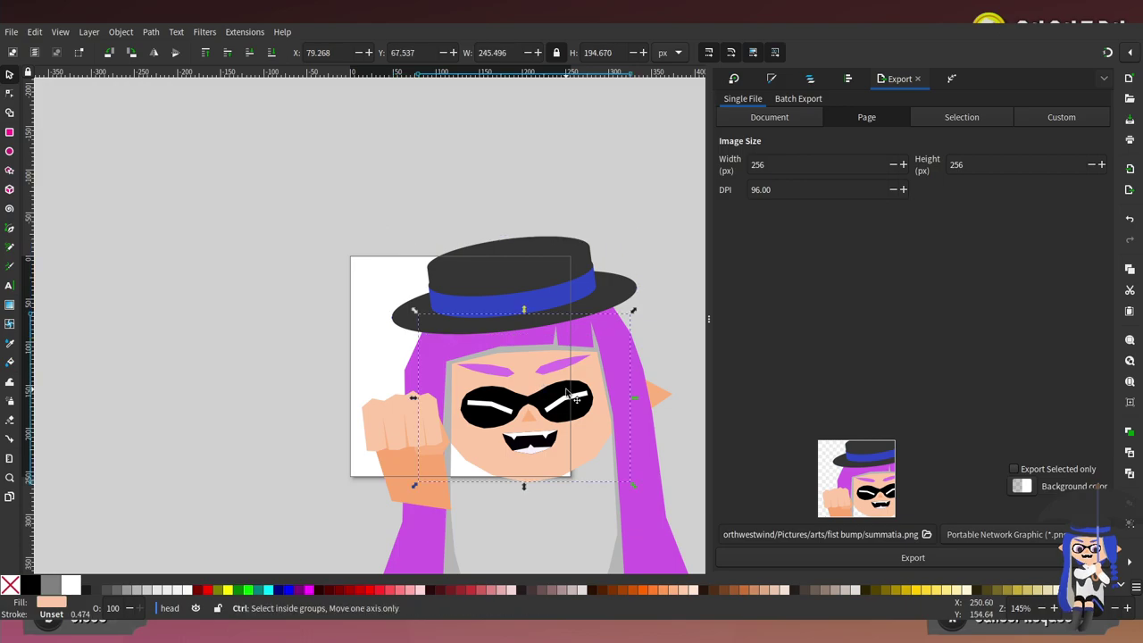
scroll(572, 395, "up", 1, "ctrl")
scroll(624, 417, "down", 2, "ctrl")
left_click(810, 78)
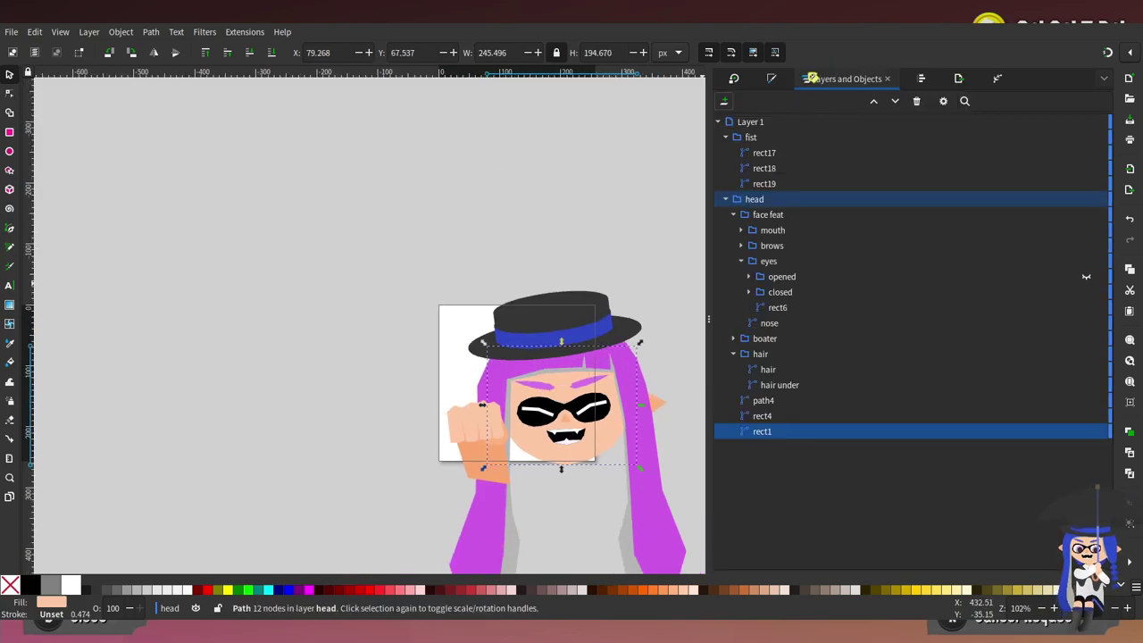
left_click(576, 317)
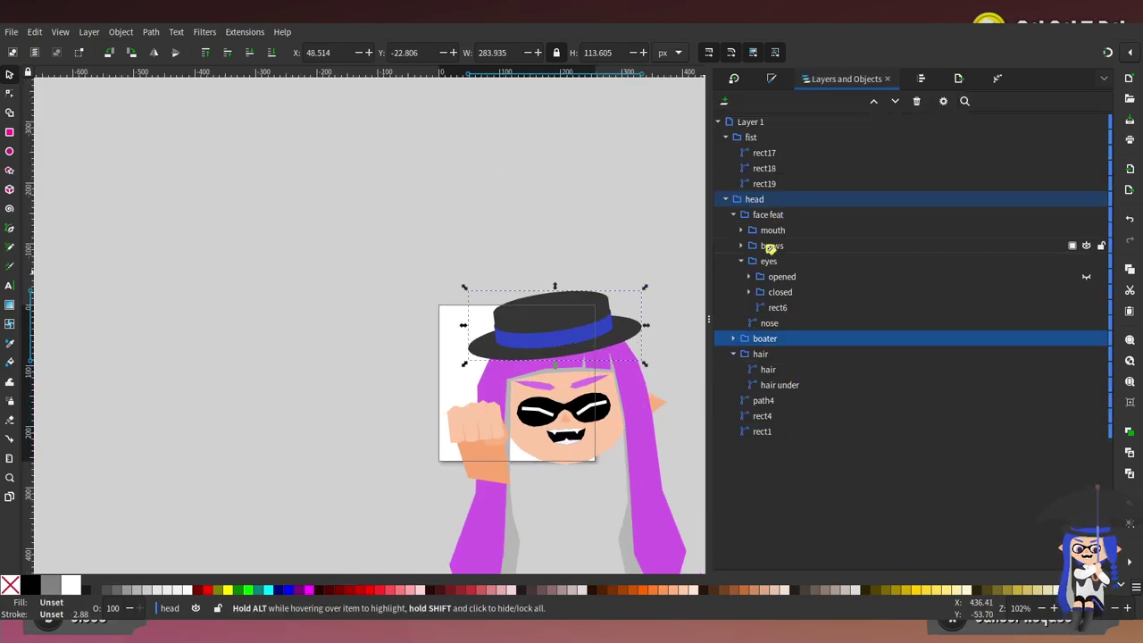
left_click_drag(778, 344, 773, 132)
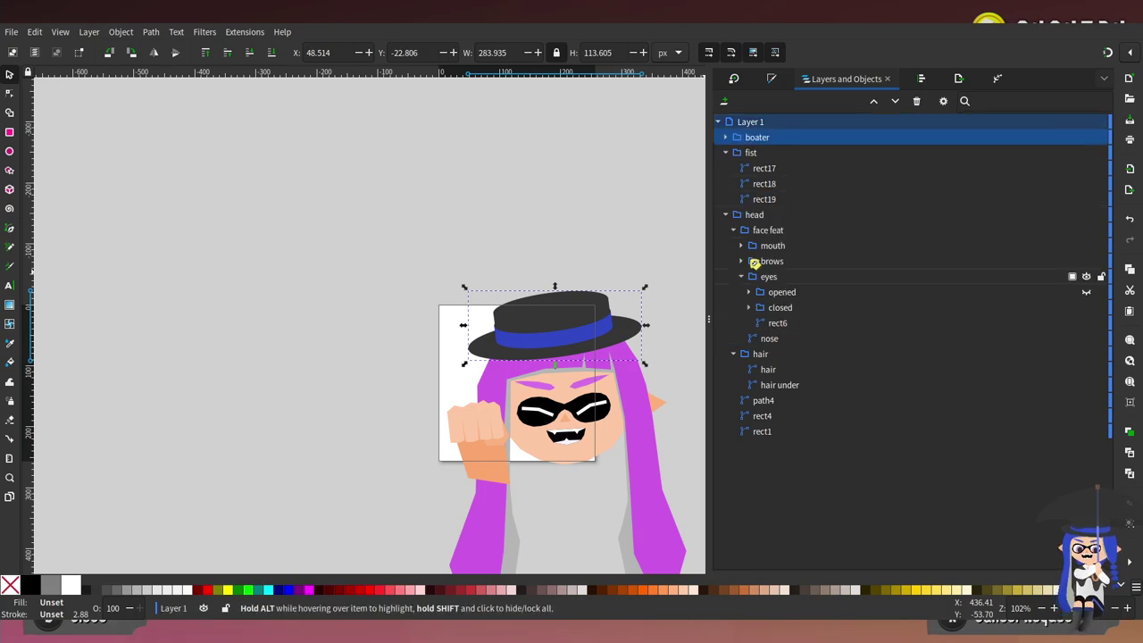
left_click(895, 101)
Scale the head group down to about 373 by 480 px and reposition it under the hat
left_click(753, 218)
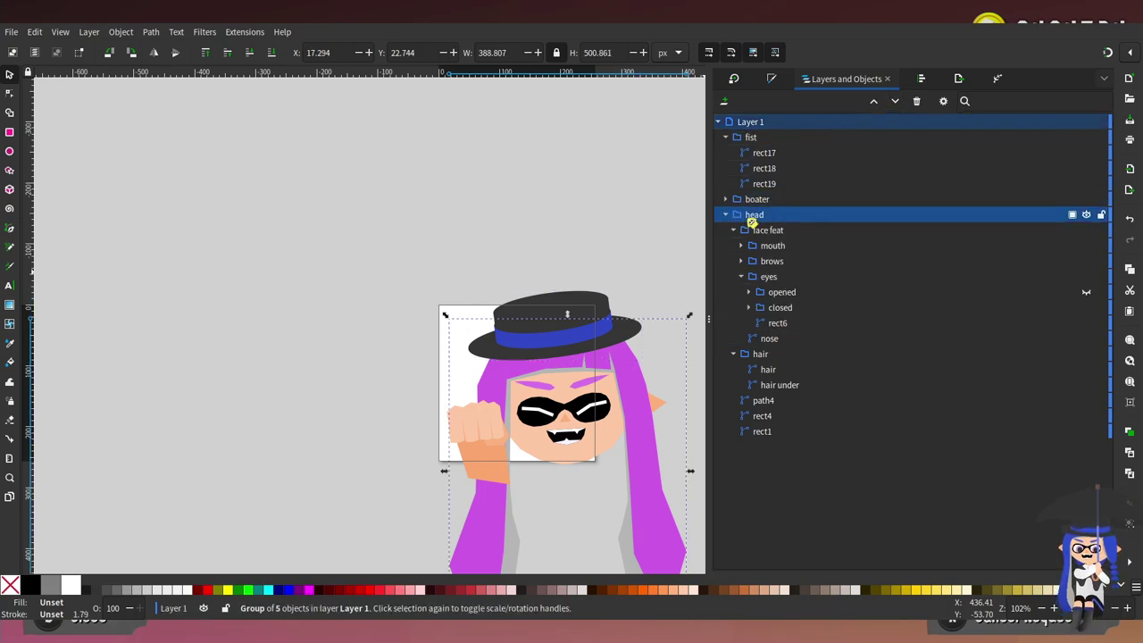
scroll(612, 383, "up", 1)
left_click_drag(382, 291, 391, 300)
left_click_drag(626, 397, 612, 378)
scroll(580, 353, "right", 5)
Move the boater straight down on the head to a Y position of about -1.4 px
left_click(393, 291)
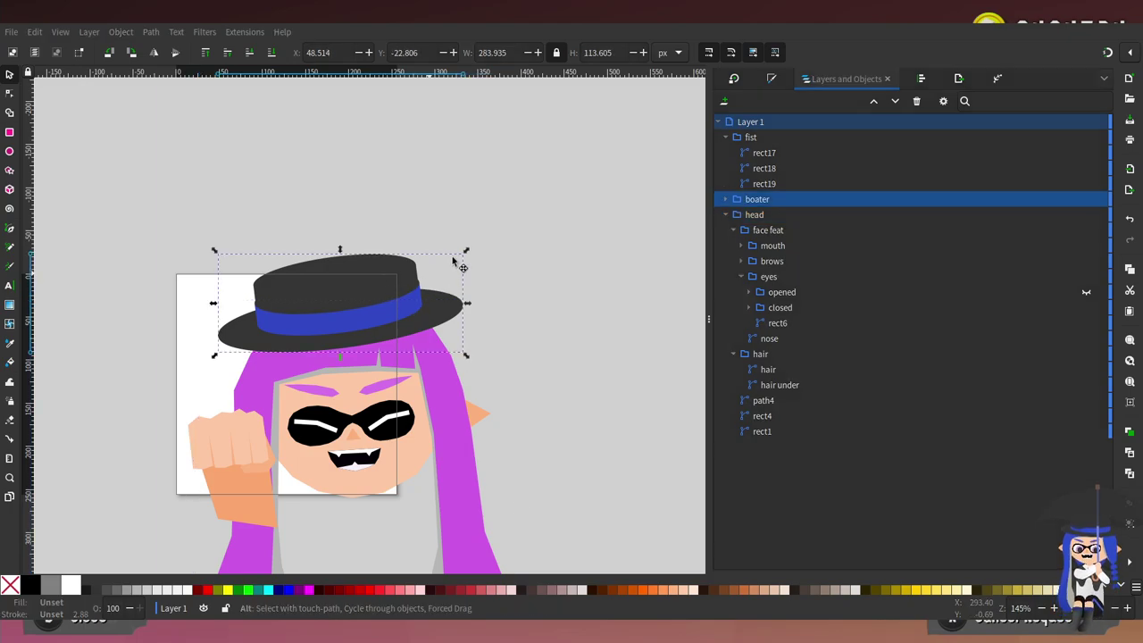
left_click_drag(390, 291, 393, 309)
scroll(401, 368, "up", 1)
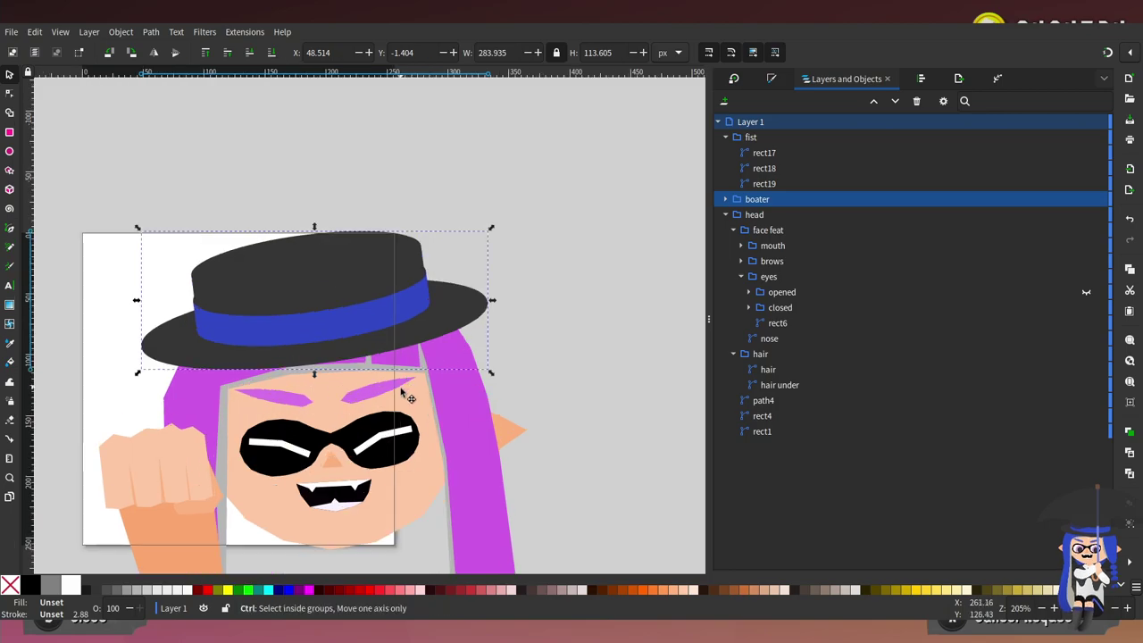
Shrink the head group slightly and reposition it, and nudge the boater to about X 48, Y 2.5 px to fit
left_click(403, 435)
scroll(459, 416, "down", 1)
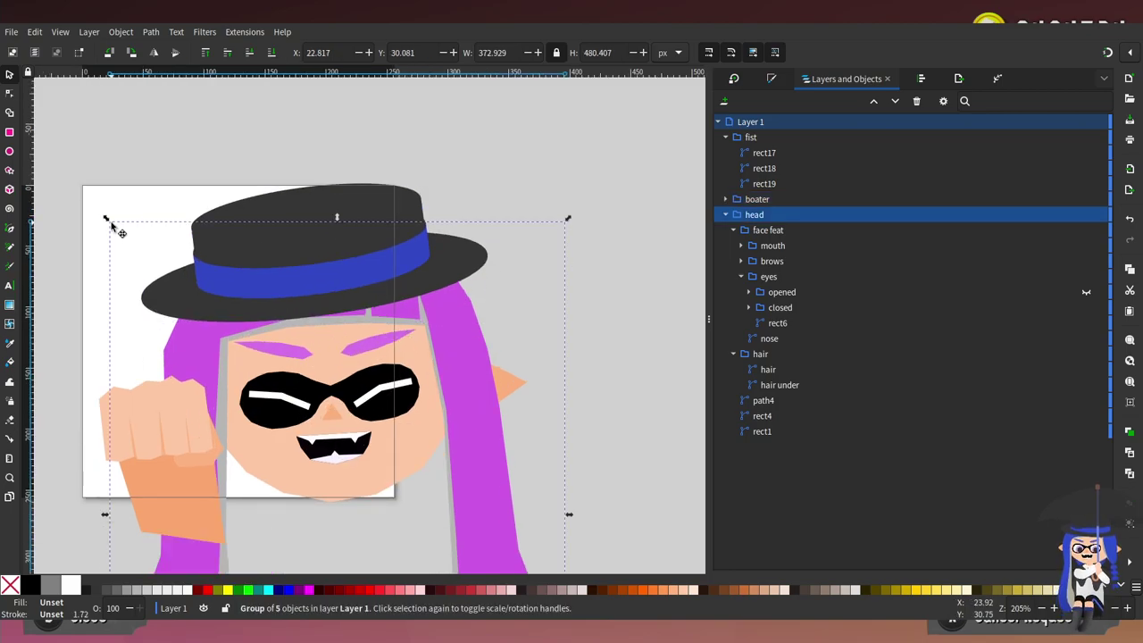
left_click_drag(105, 217, 122, 239)
left_click_drag(343, 360, 331, 355)
mouse_move(320, 266)
left_mouse_down()
mouse_move(306, 275)
mouse_move(321, 269)
left_mouse_up()
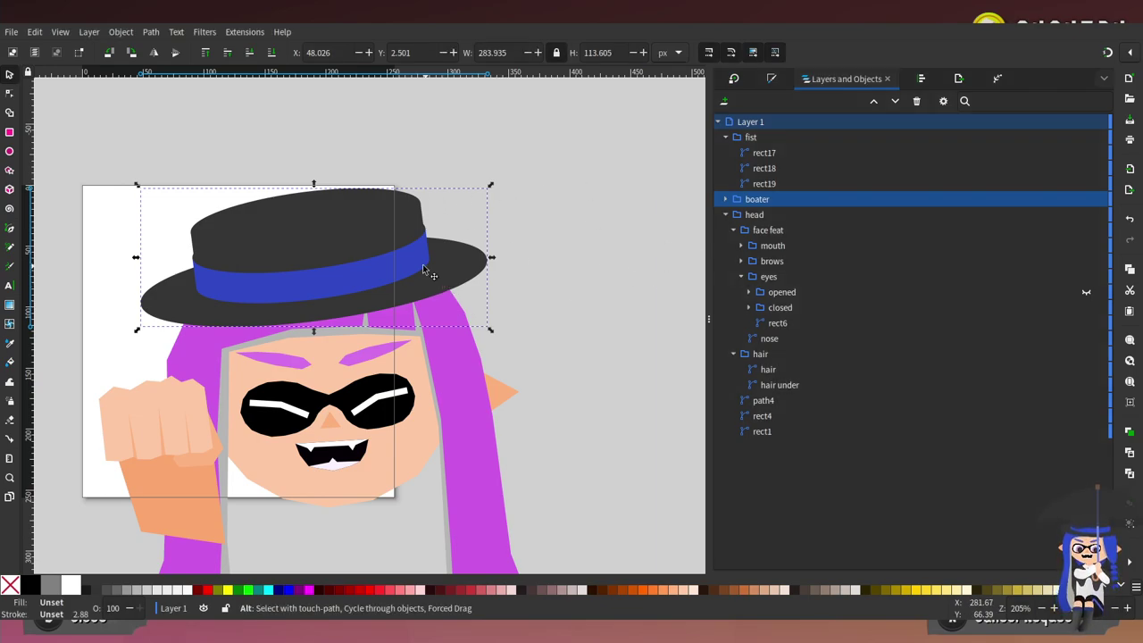
Select the boater's dark crown and brim ellipses together and fill them straw yellow with hue 45, saturation 59 and lightness 69
scroll(237, 263, "up", 1)
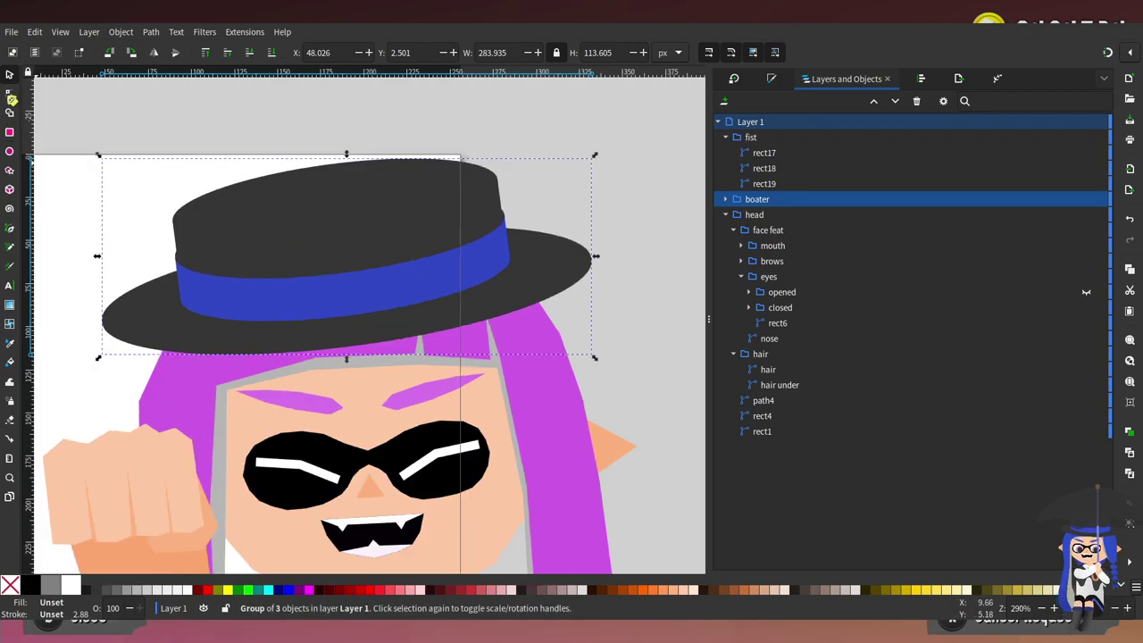
key("n")
left_click(361, 228)
left_click(419, 196, "shift")
left_click(511, 283, "shift")
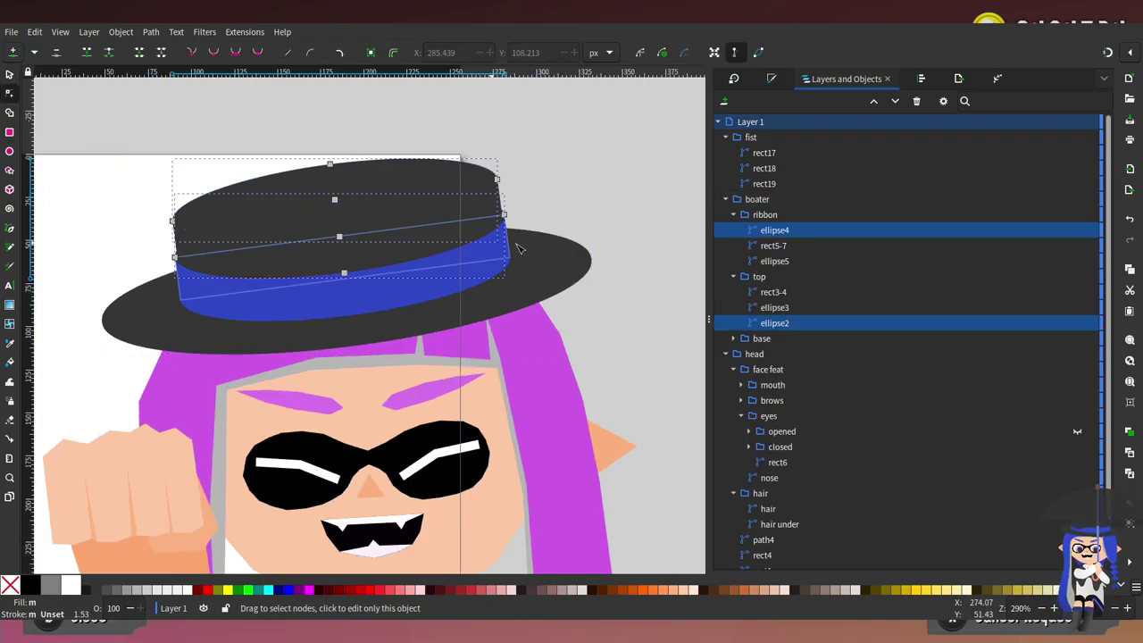
left_click(536, 253, "shift")
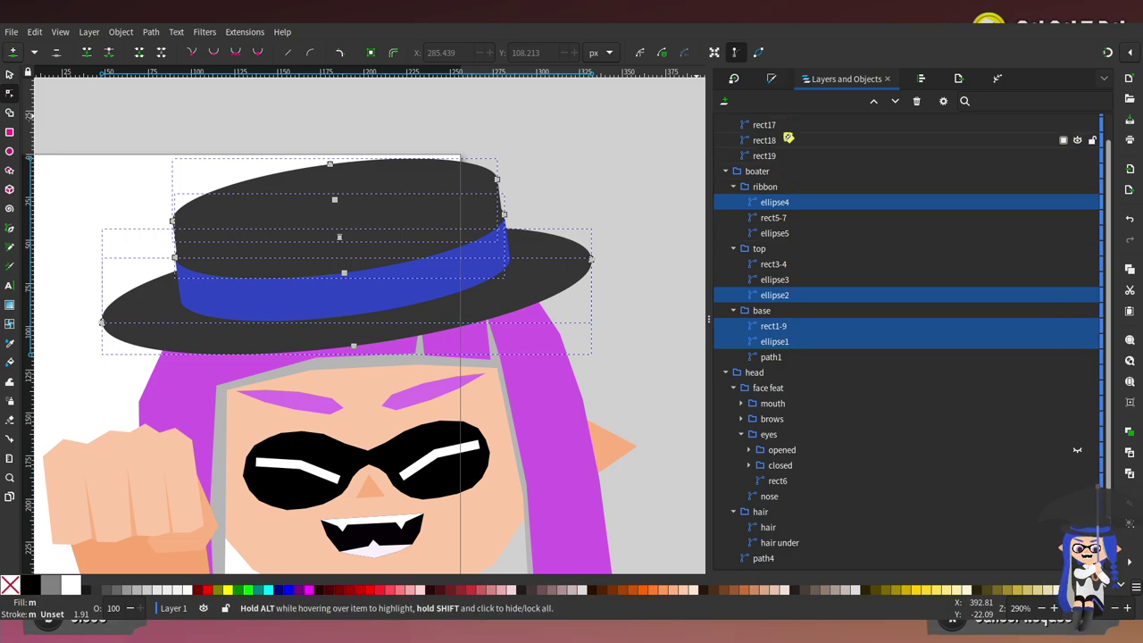
scroll(785, 148, "up", 1)
left_click(779, 84)
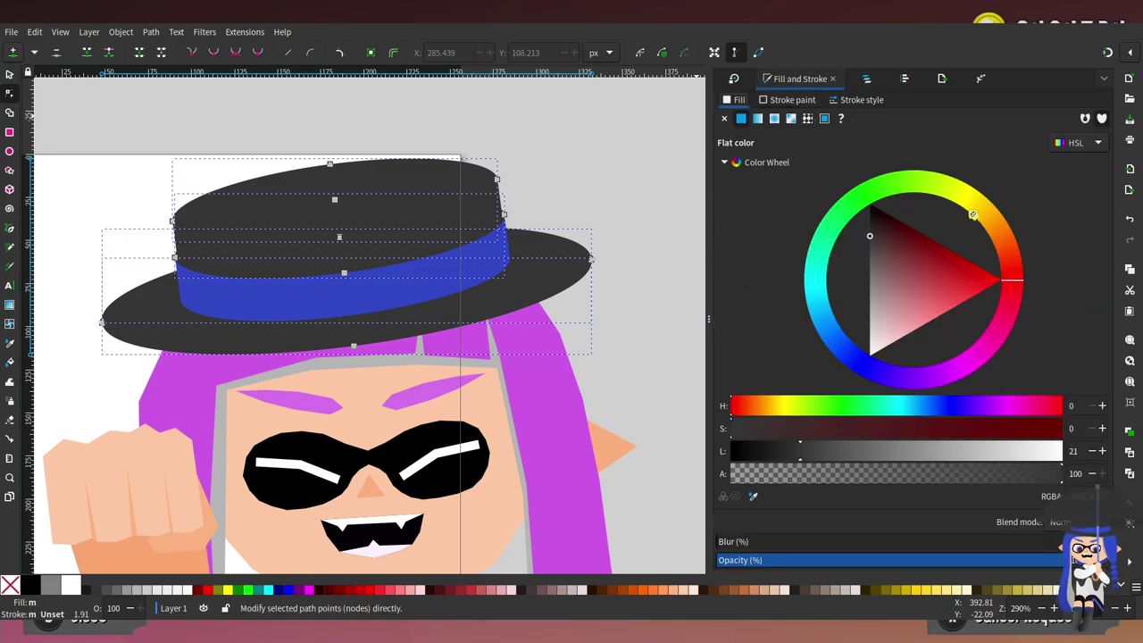
mouse_move(994, 240)
left_mouse_down()
mouse_move(968, 192)
mouse_move(1031, 228)
mouse_move(997, 199)
left_mouse_up()
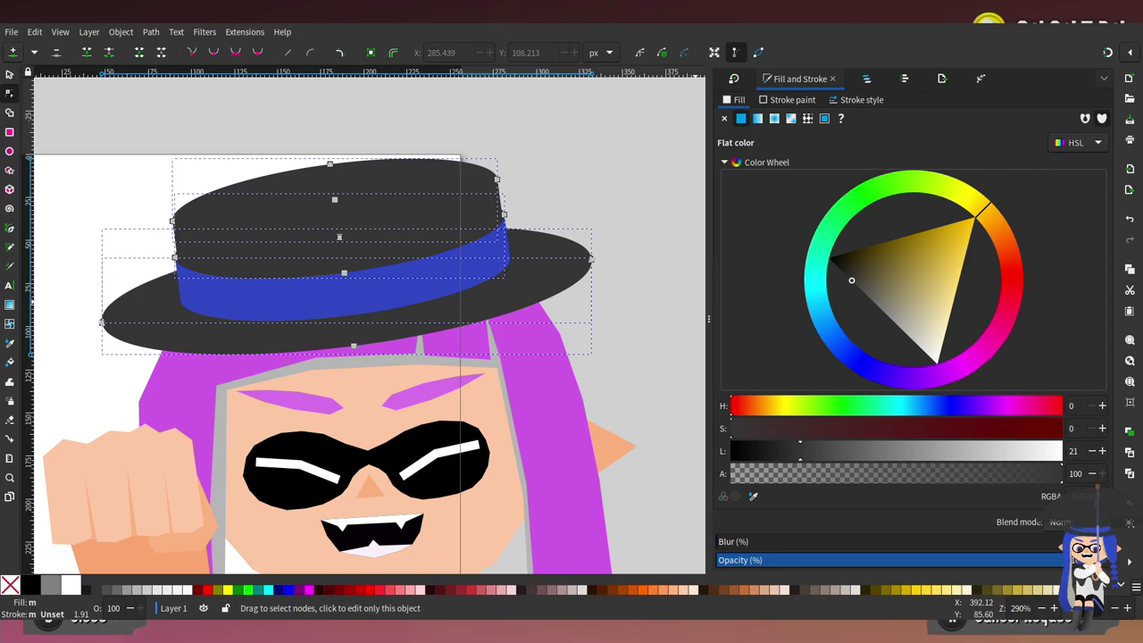
left_click(936, 295)
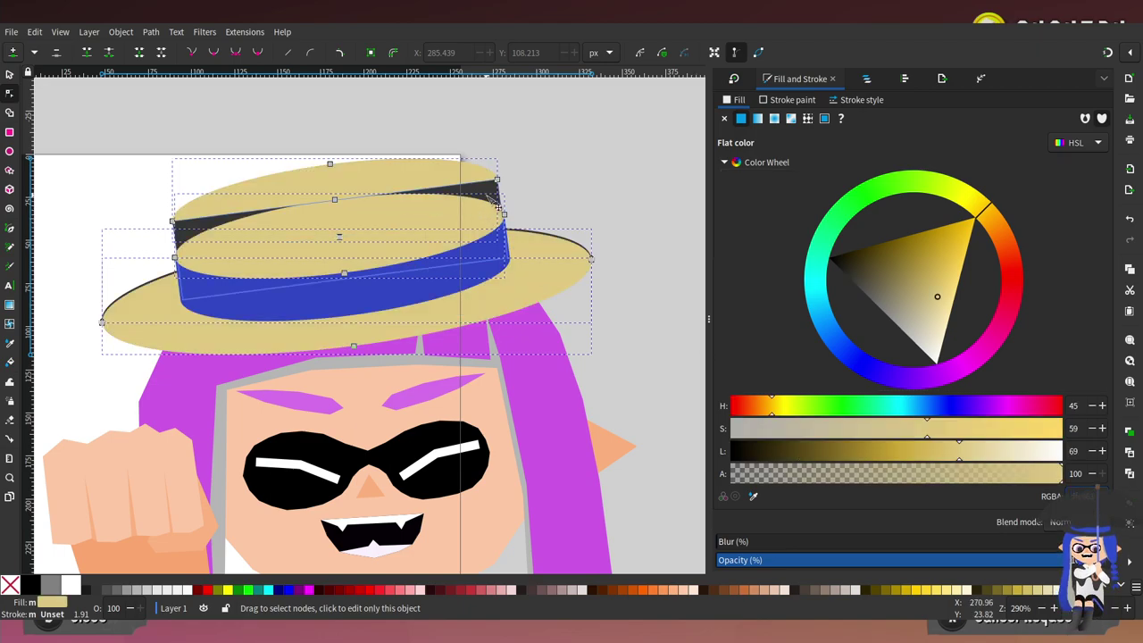
Paste the straw fill style onto the dark crown side shape and the dark sliver along the brim's upper edge
left_click(490, 191)
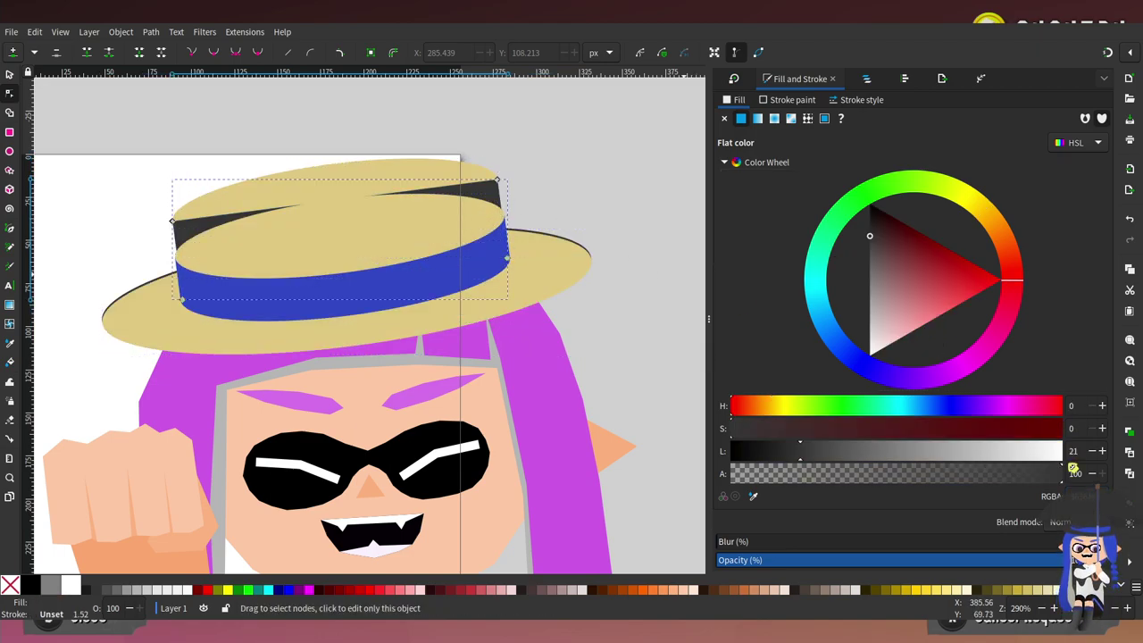
key("ctrl+shift+v")
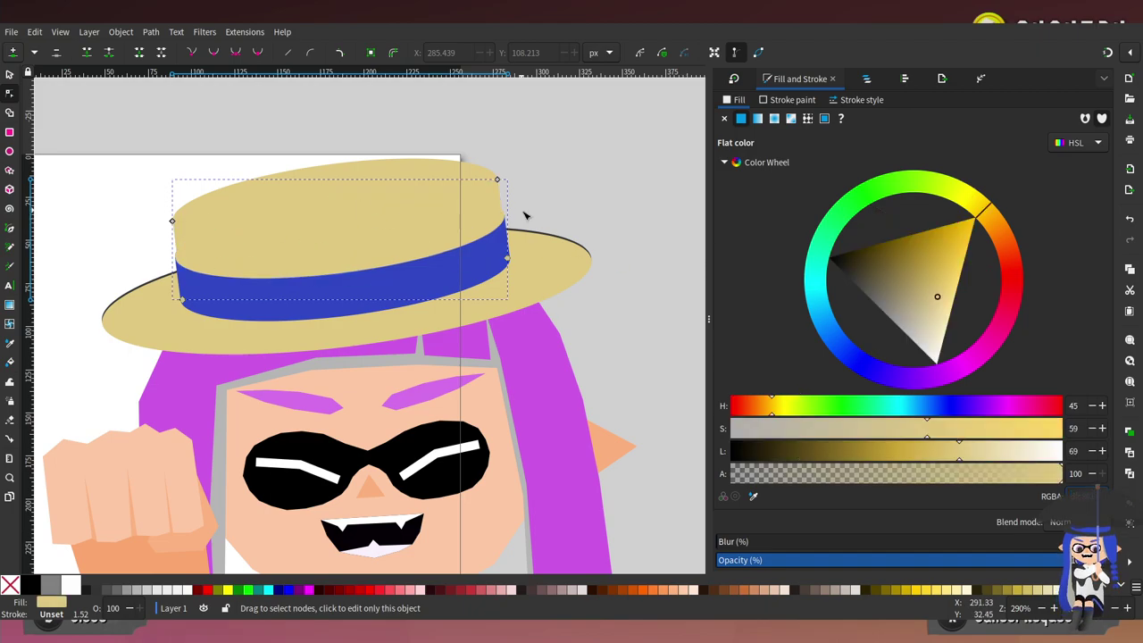
scroll(571, 238, "up", 3)
left_click(524, 241)
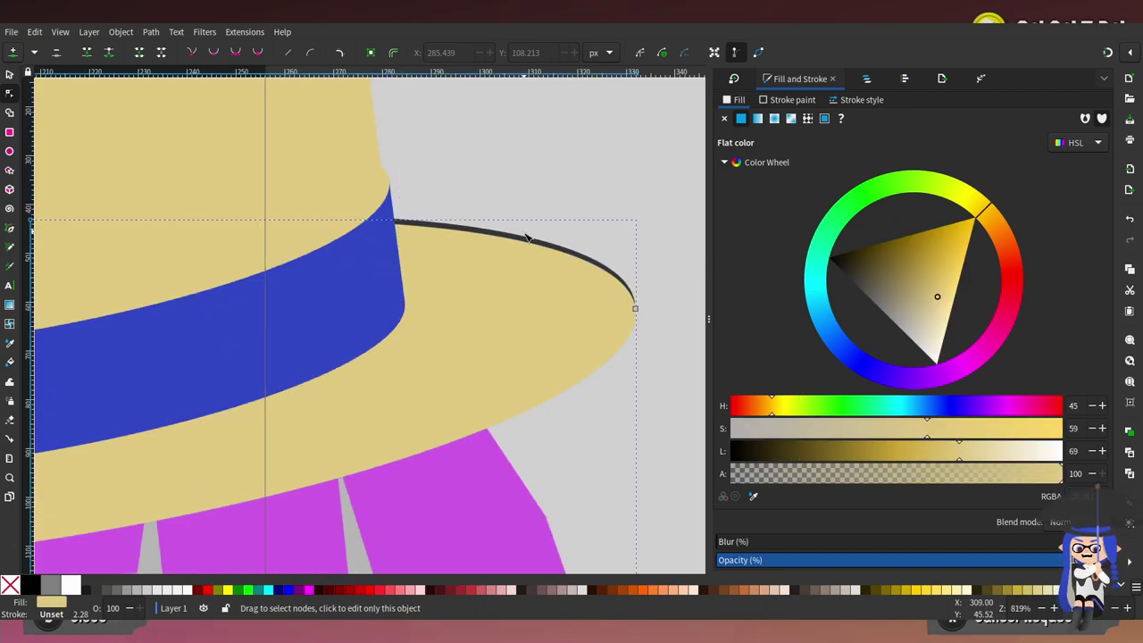
left_click(527, 236, "alt")
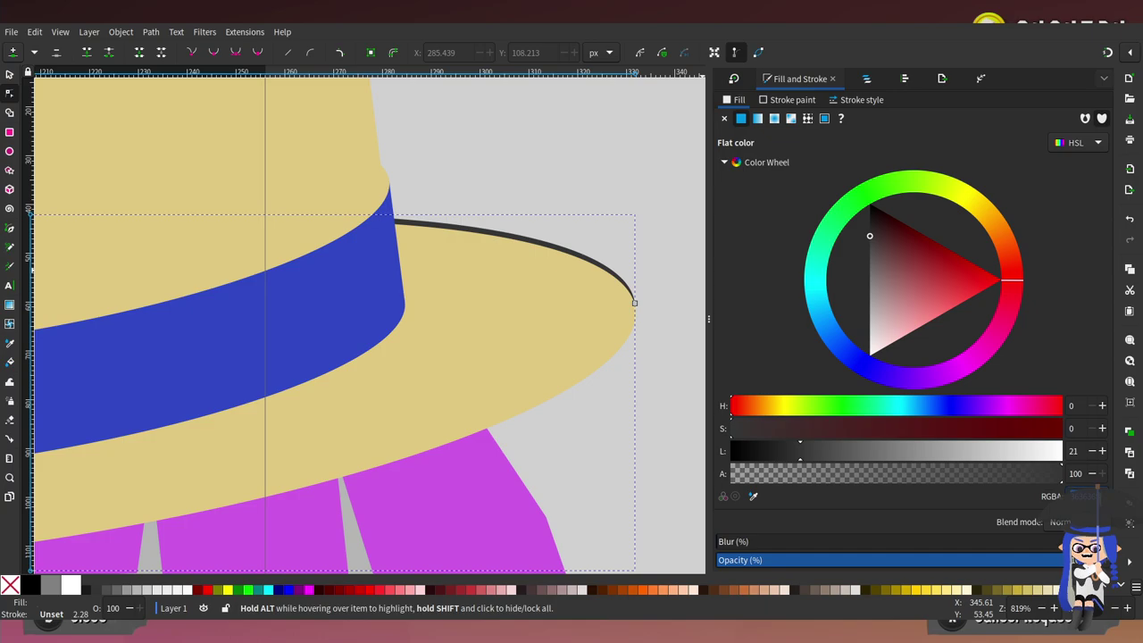
left_click(521, 339)
scroll(419, 316, "down", 2)
Recolour the boater's blue ribbon shapes with the purple sampled from the character's hair
left_click(508, 294)
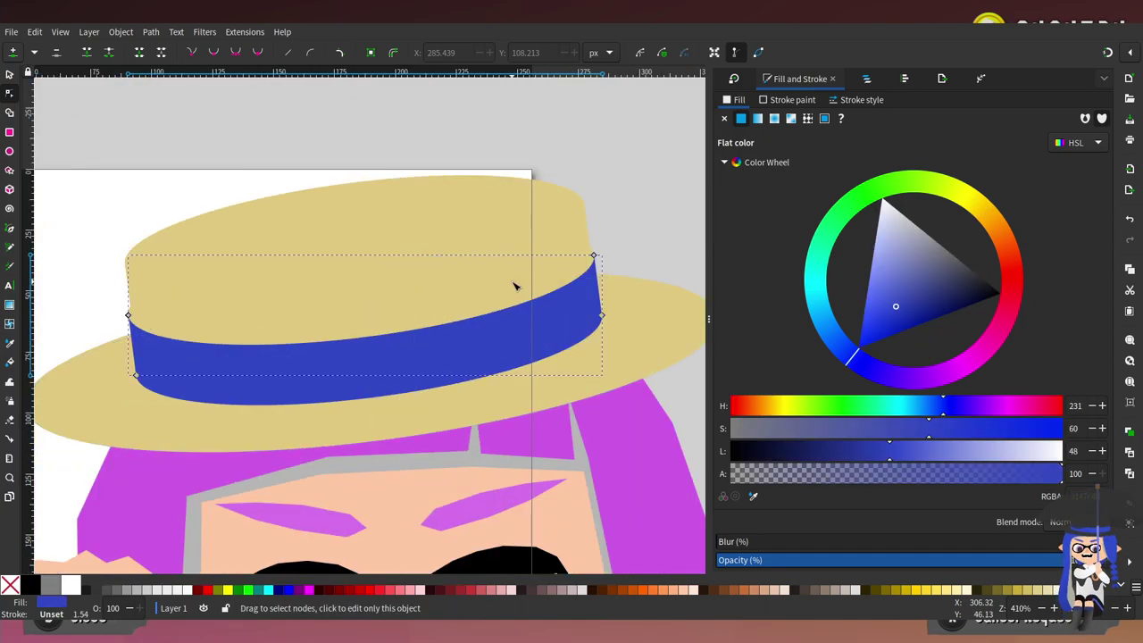
scroll(509, 287, "down", 5)
scroll(497, 288, "down", 2)
key("Tab")
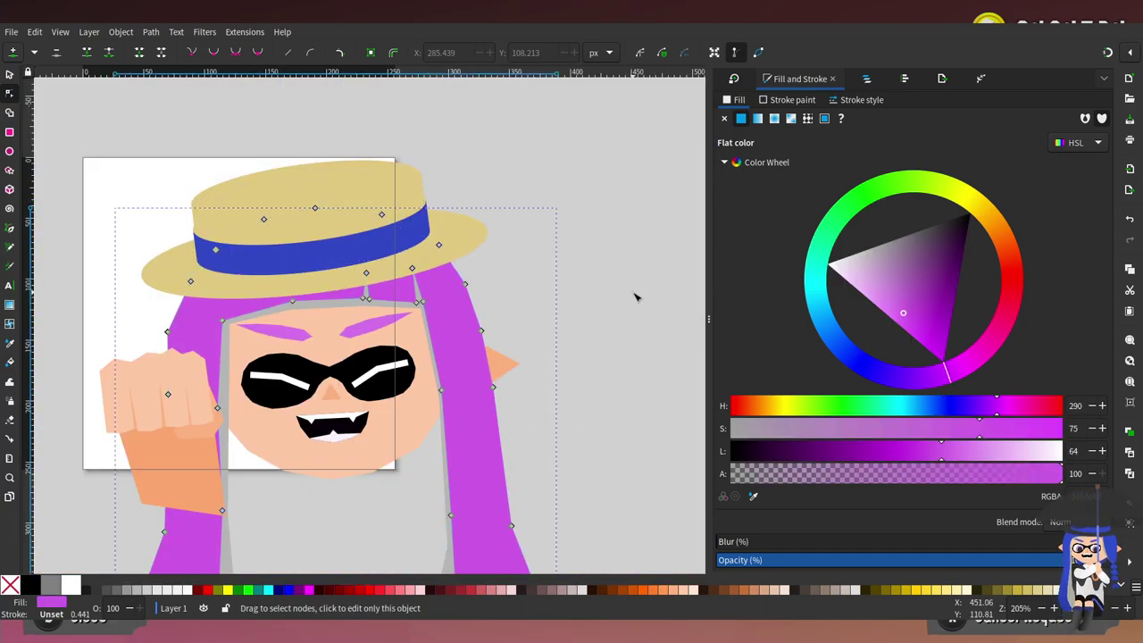
scroll(395, 274, "up", 3)
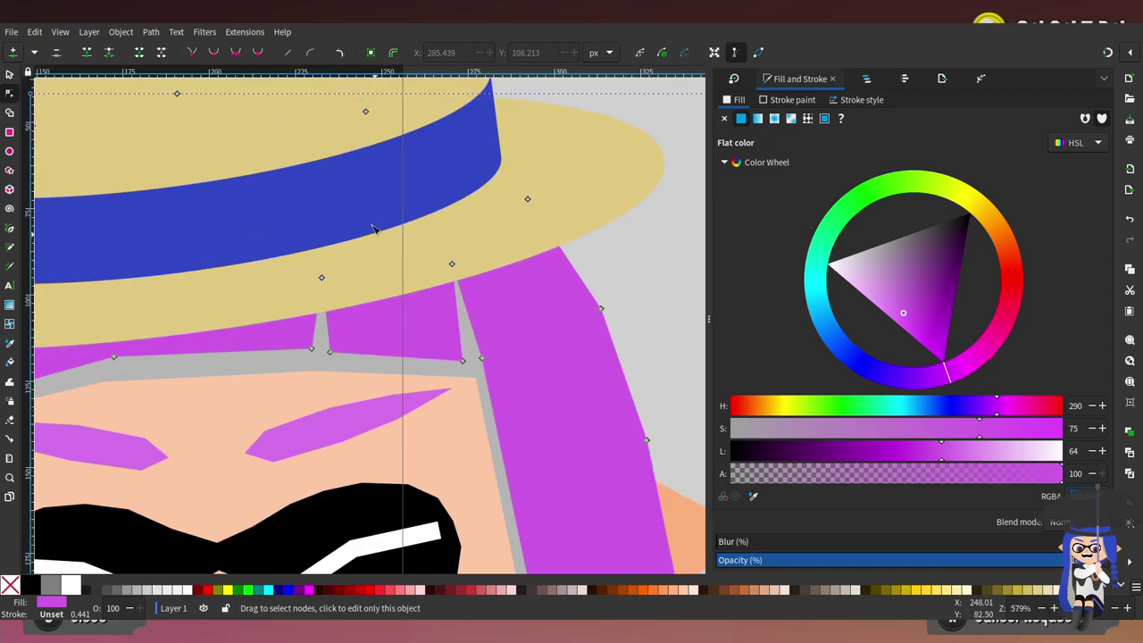
left_click(509, 202)
scroll(541, 254, "down", 2)
left_click(507, 188, "shift")
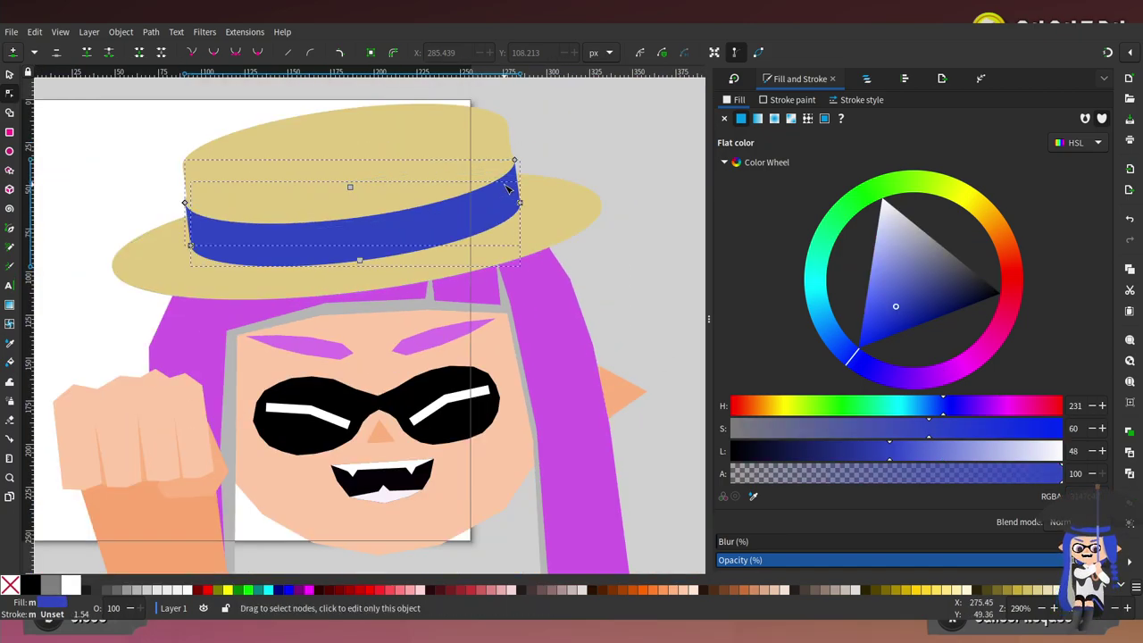
key("d")
left_click(535, 257)
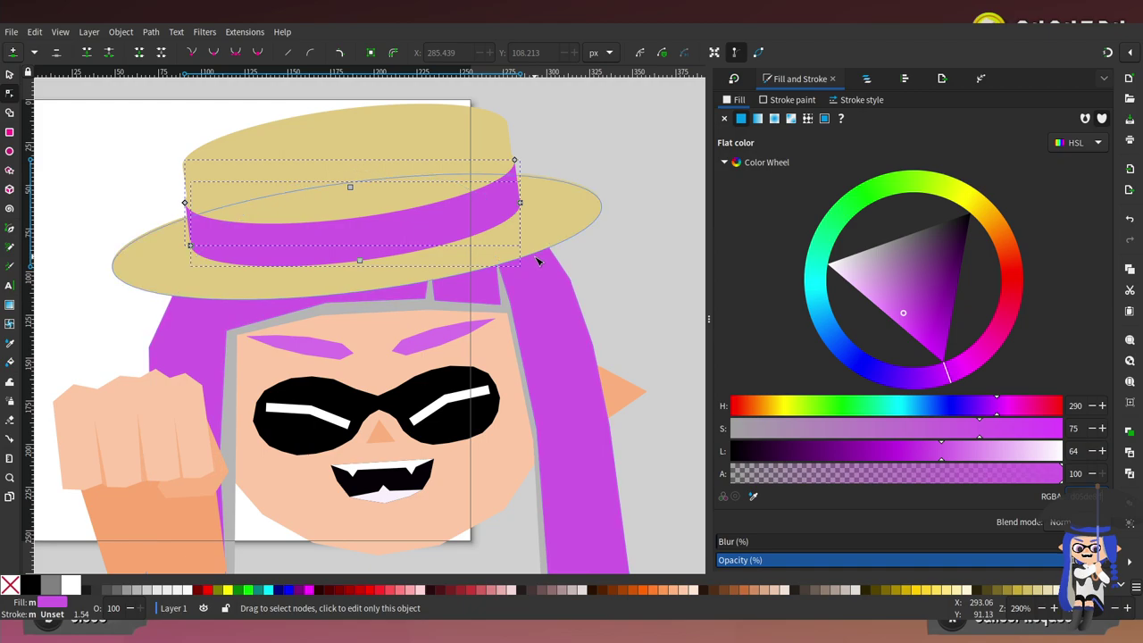
Reposition the knuckle nodes along the fist's upper edge to even out the finger widths and bumps
scroll(554, 252, "down", 3)
scroll(482, 251, "up", 3)
scroll(454, 266, "up", 2)
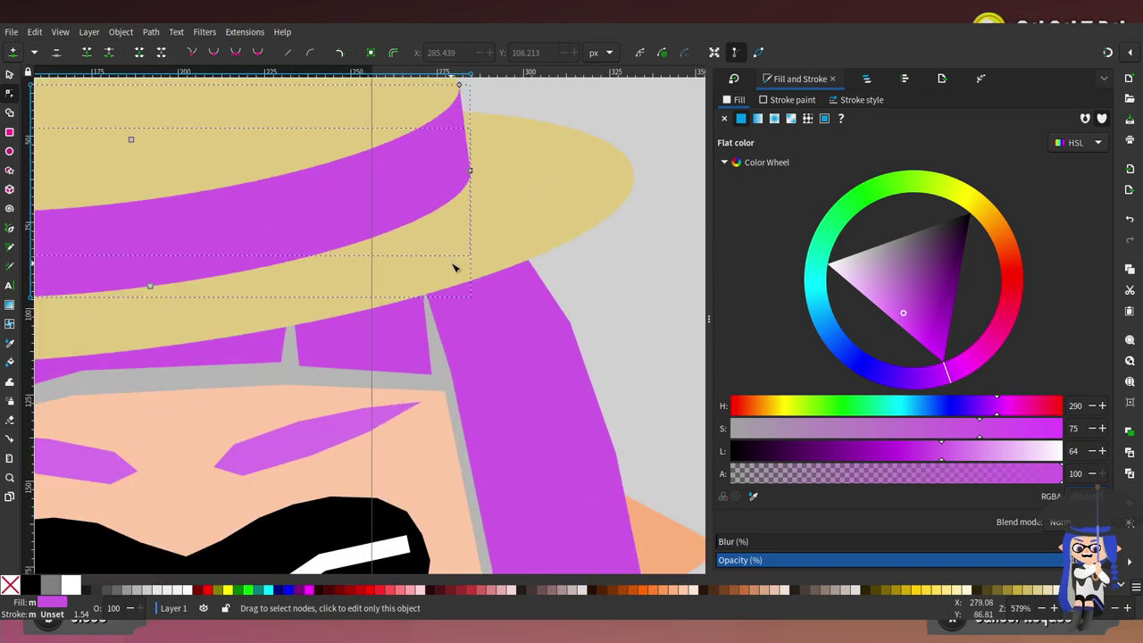
scroll(454, 268, "down", 2)
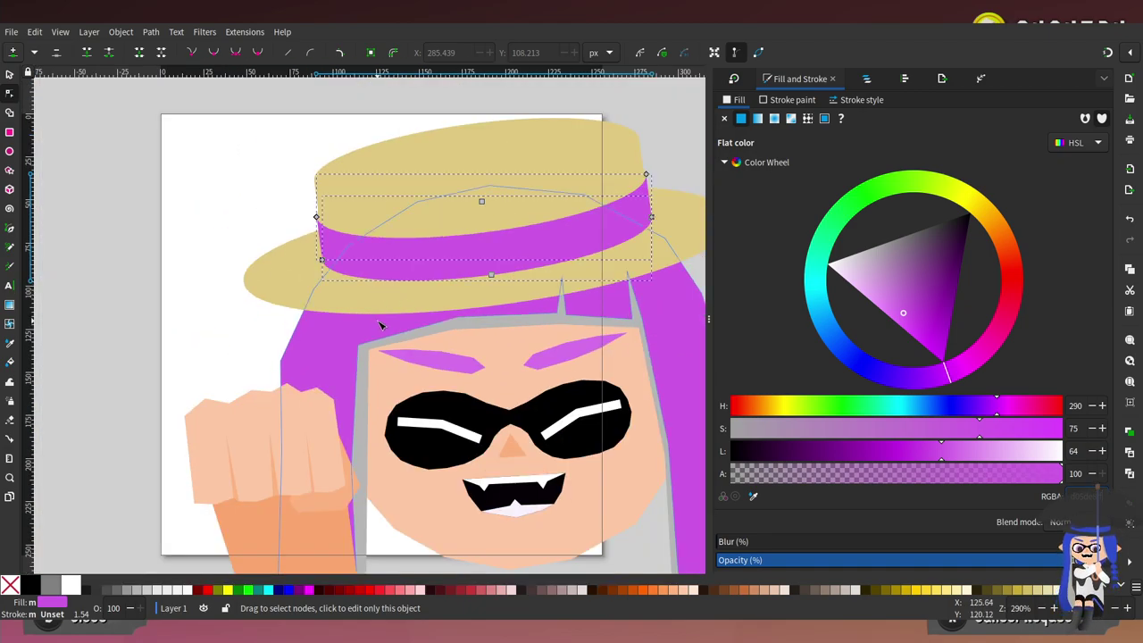
scroll(360, 351, "up", 2)
left_click(275, 352)
scroll(415, 337, "left", 6)
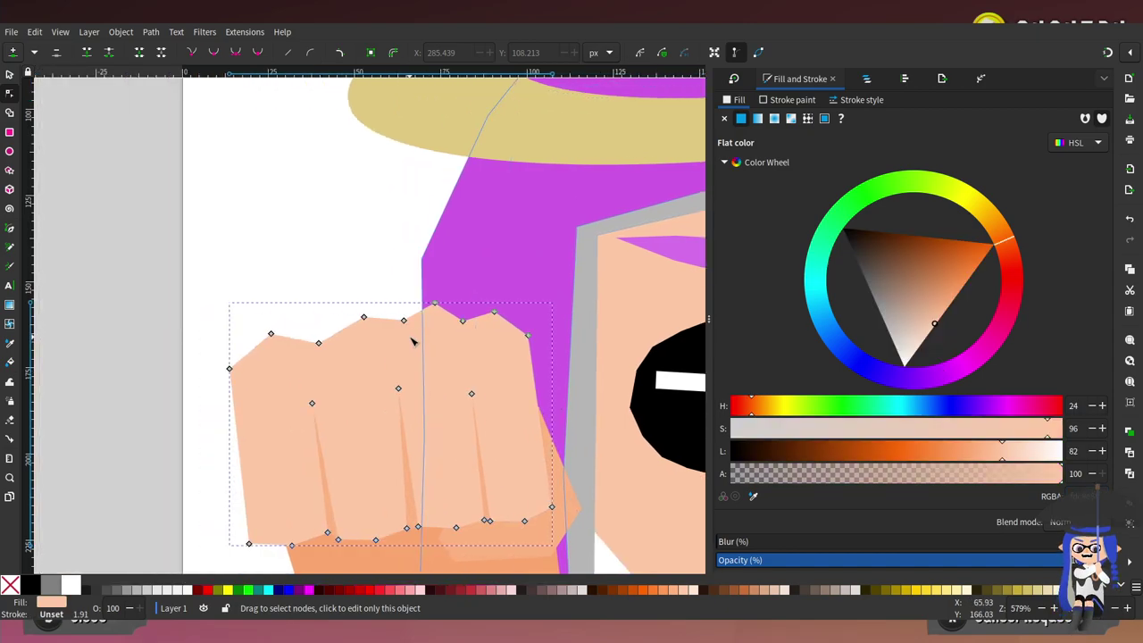
left_click_drag(402, 319, 391, 324)
left_click(428, 304)
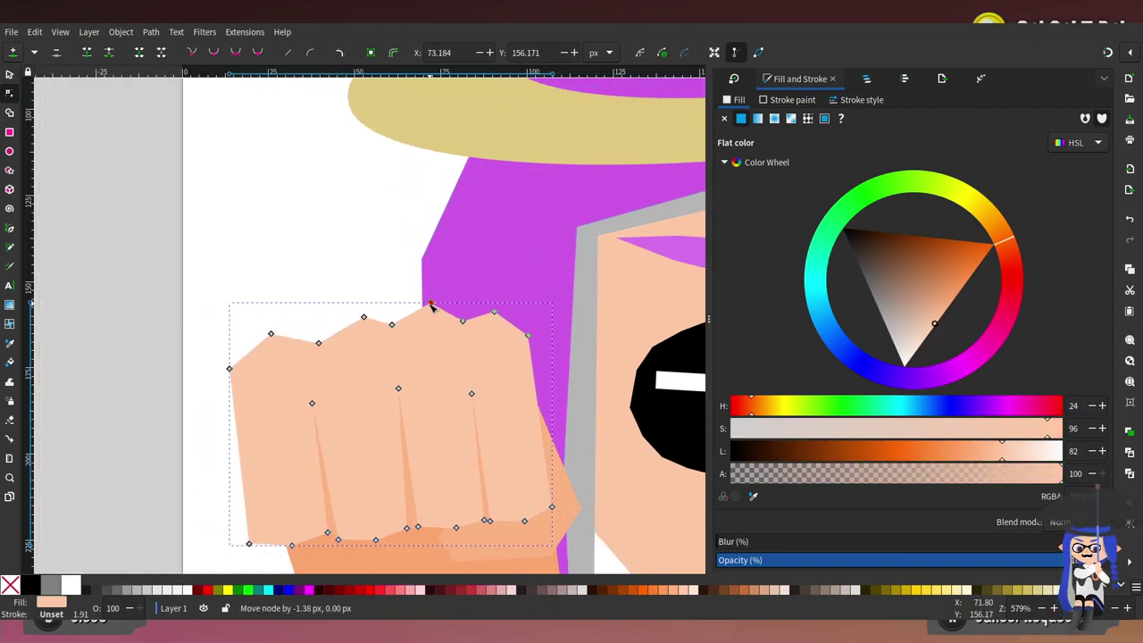
double_click(356, 322)
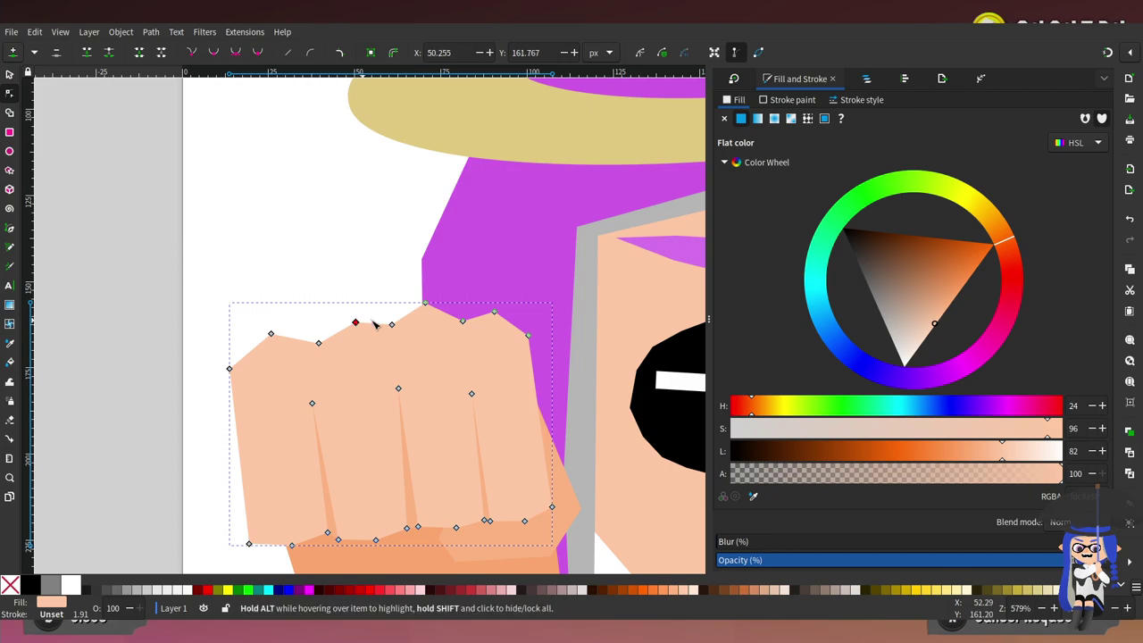
left_click_drag(271, 334, 314, 347)
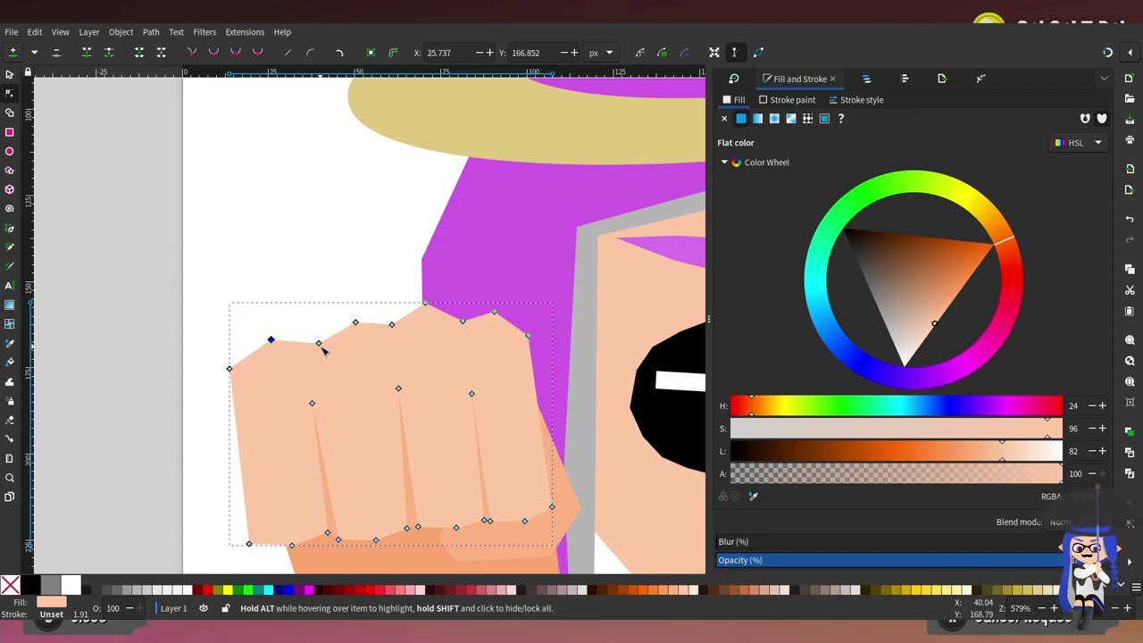
Save the drawing and open the export settings
key("ctrl+s")
key("ctrl+shift+e")
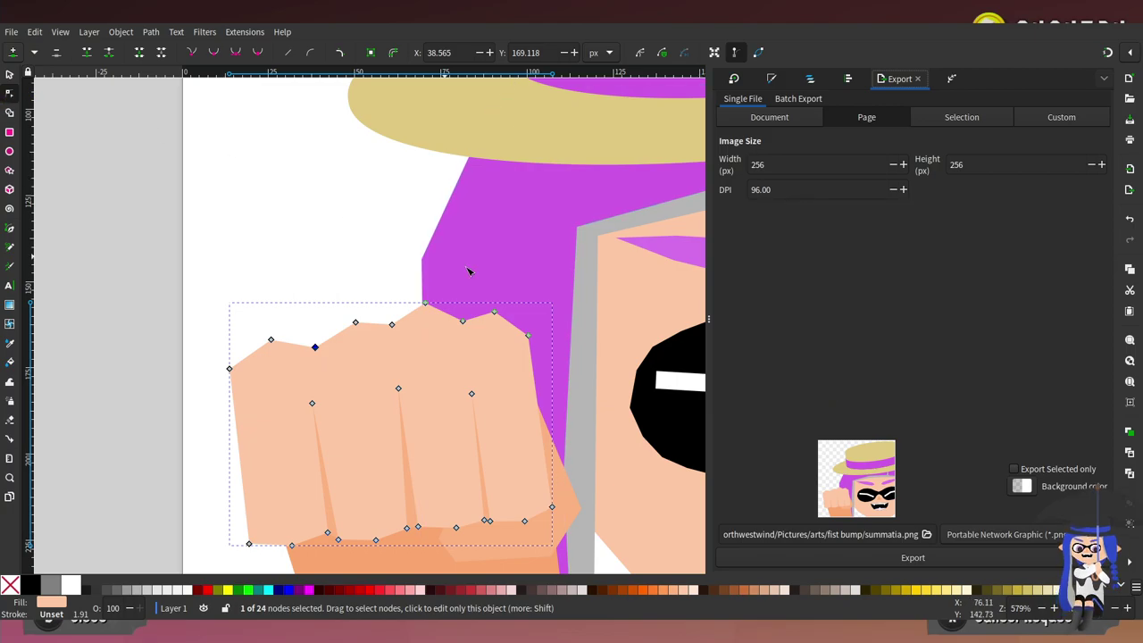
Scale the fist group down to about 93 by 124 px, move it to about X 23, Y 178 px, and save the drawing
scroll(562, 357, "down", 5)
left_click(562, 301)
scroll(633, 324, "down", 3)
scroll(612, 339, "up", 1)
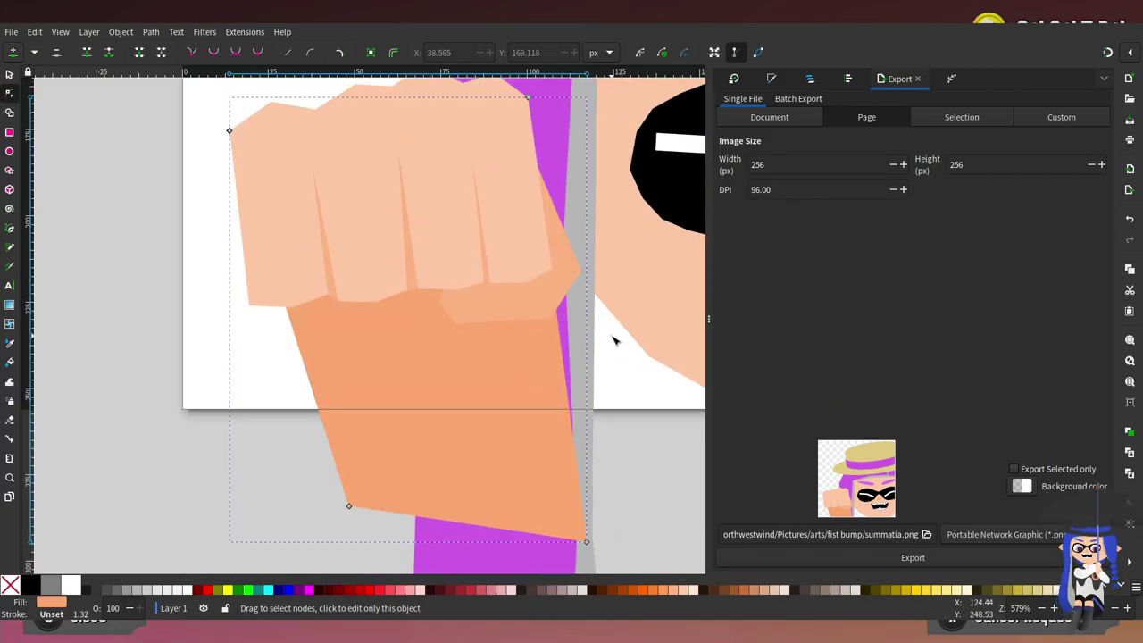
scroll(612, 339, "up", 1)
scroll(592, 242, "down", 2)
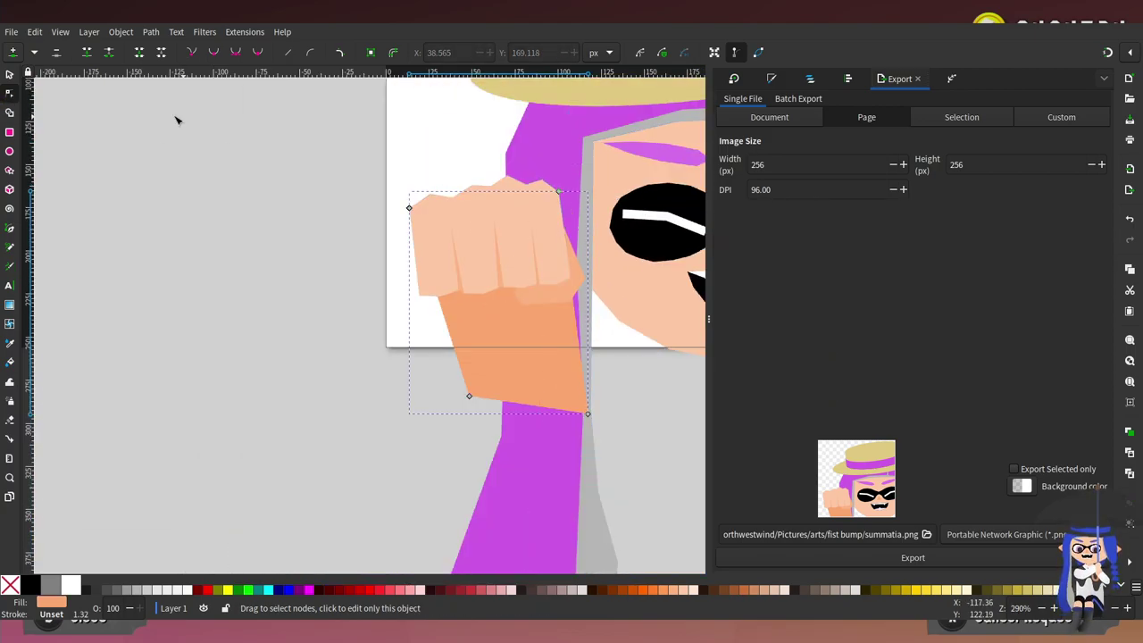
left_click(8, 75)
scroll(357, 268, "right", 5)
left_click(226, 217)
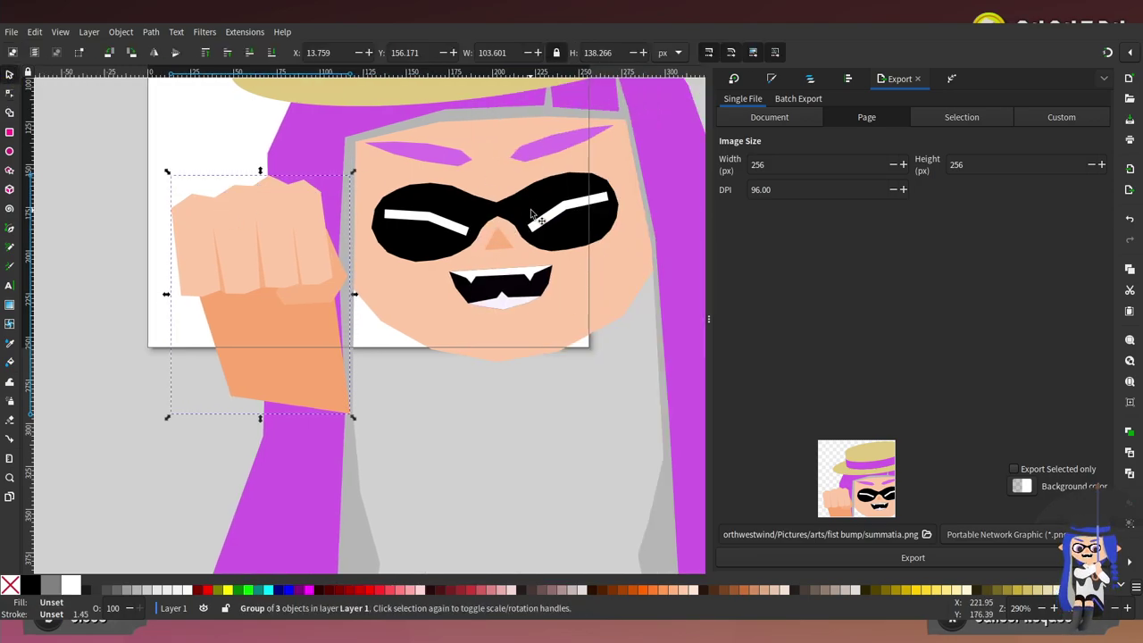
left_click_drag(353, 172, 335, 184)
left_click_drag(280, 239, 292, 266)
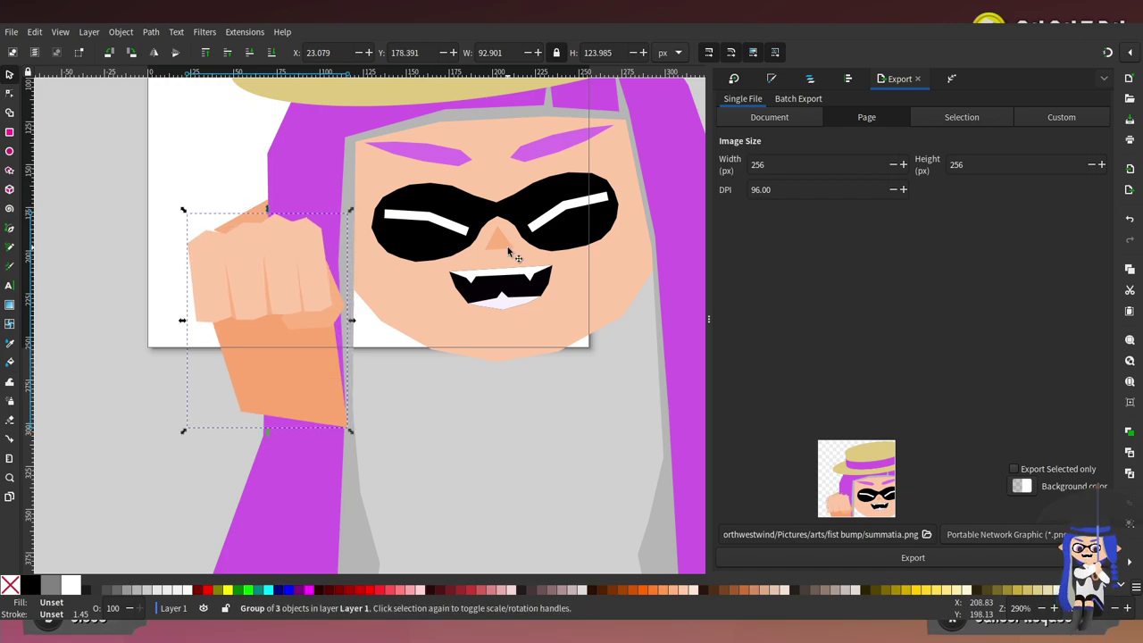
key("ctrl+s")
key("ctrl+s")
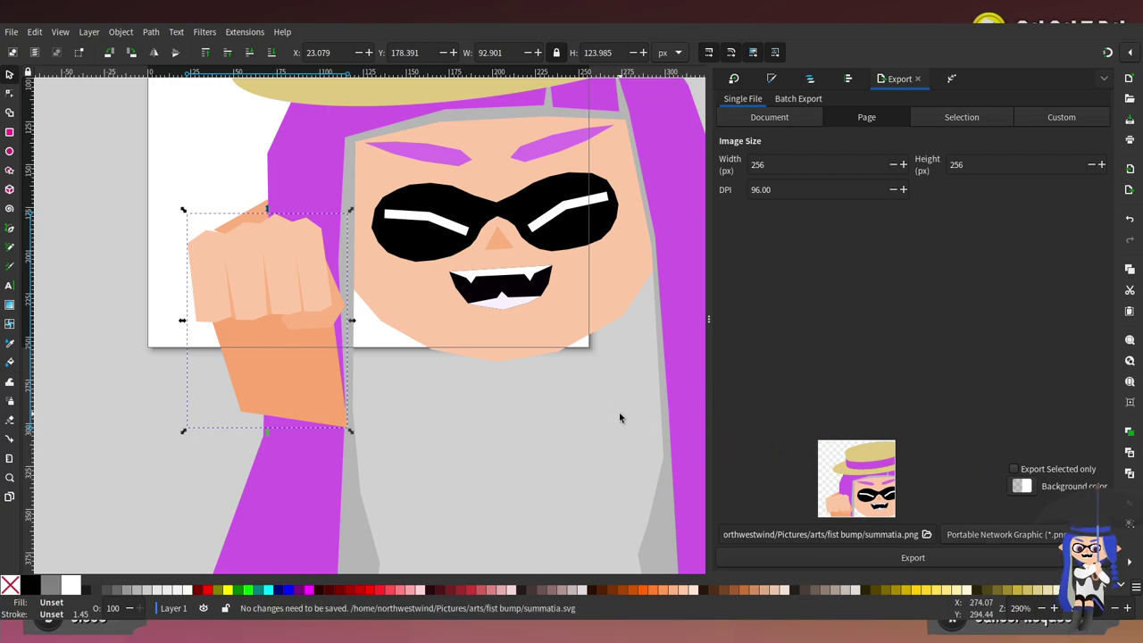
Nudge the bend and outer end nodes of the two white closed-eye lines to refine their angles inside the mask
left_click(9, 92)
left_click(419, 216)
left_click(429, 213)
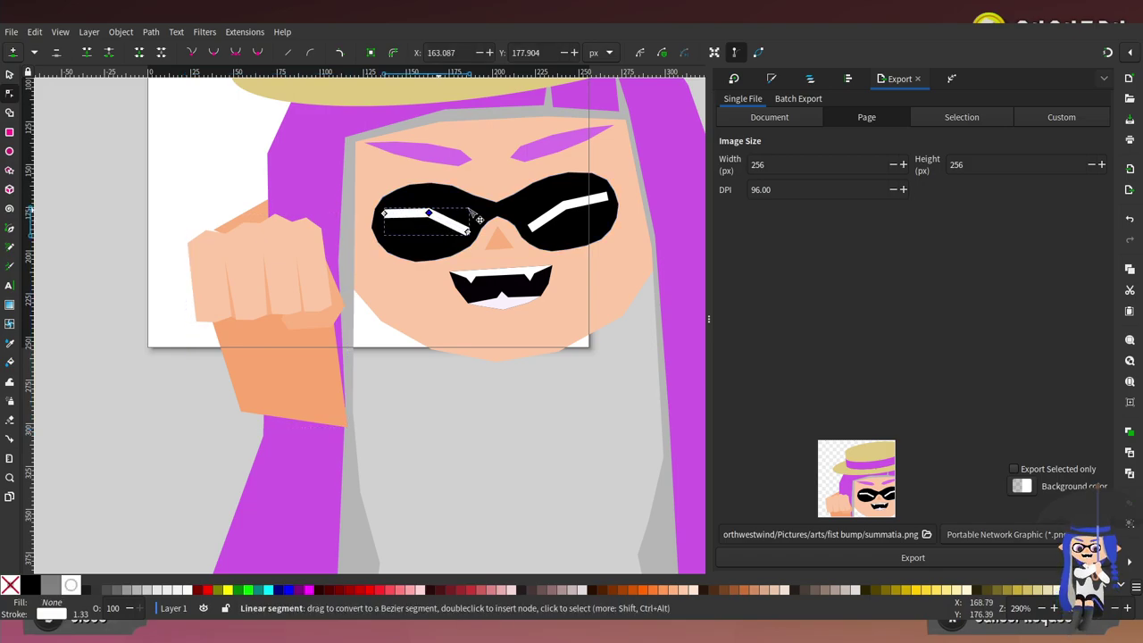
left_click(568, 209)
left_click(561, 202)
left_click(420, 216)
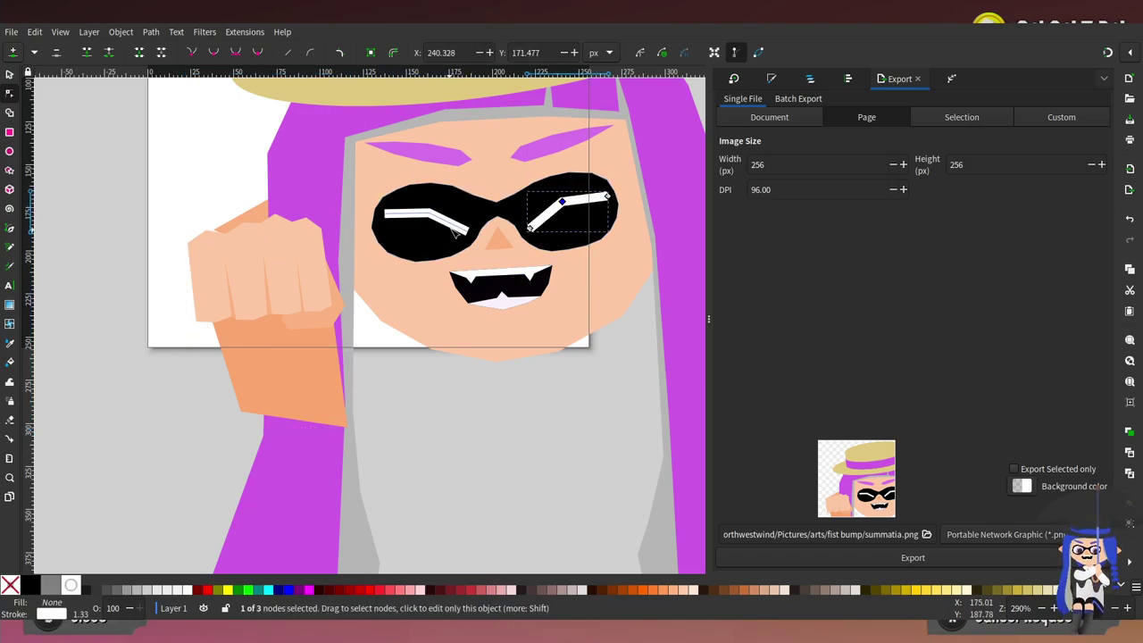
left_click(384, 216)
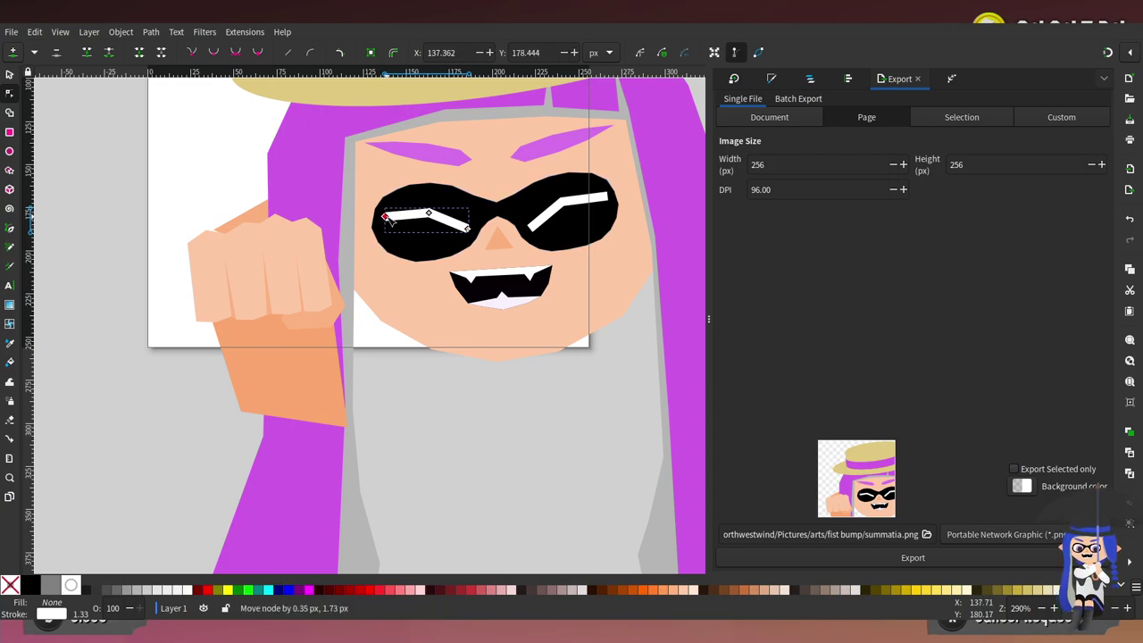
left_click(605, 213)
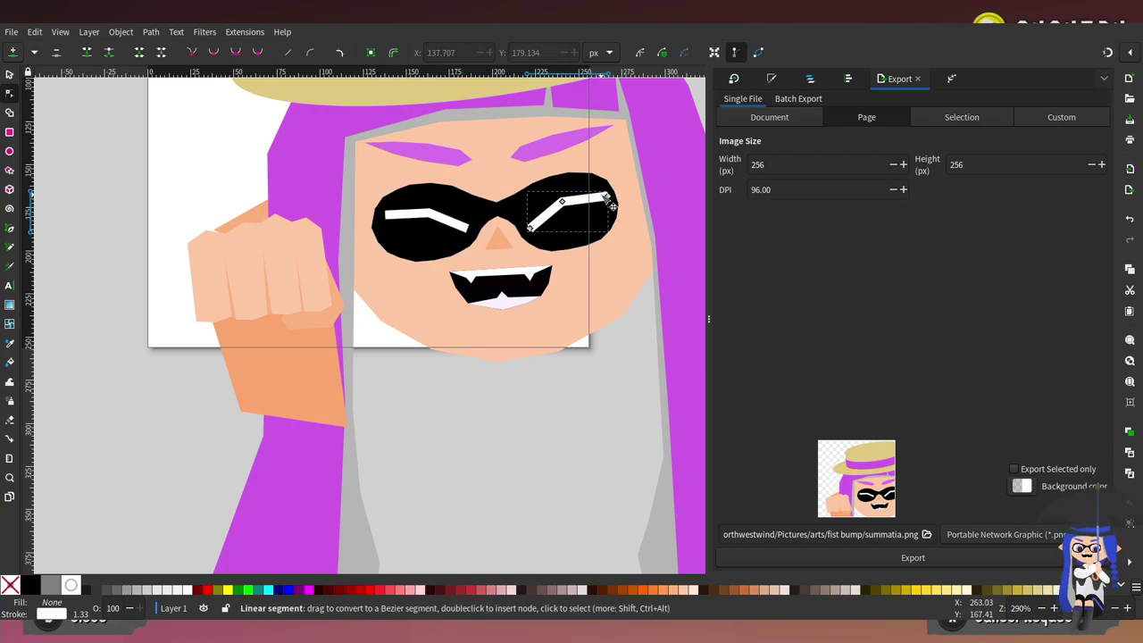
left_click_drag(608, 197, 603, 195)
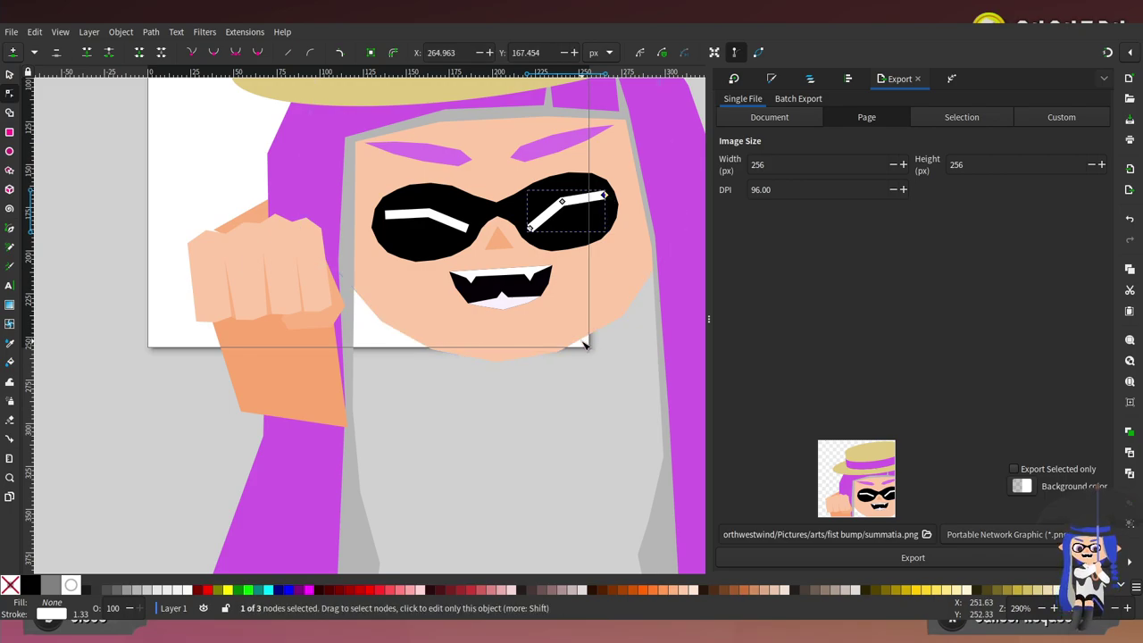
Look over the hat and face of the straw-hat character, and compare them with the integrelle fist-bump drawing
scroll(585, 344, "right", 3)
scroll(584, 344, "left", 3)
scroll(497, 363, "up", 4)
scroll(482, 293, "up", 3)
scroll(482, 293, "down", 4)
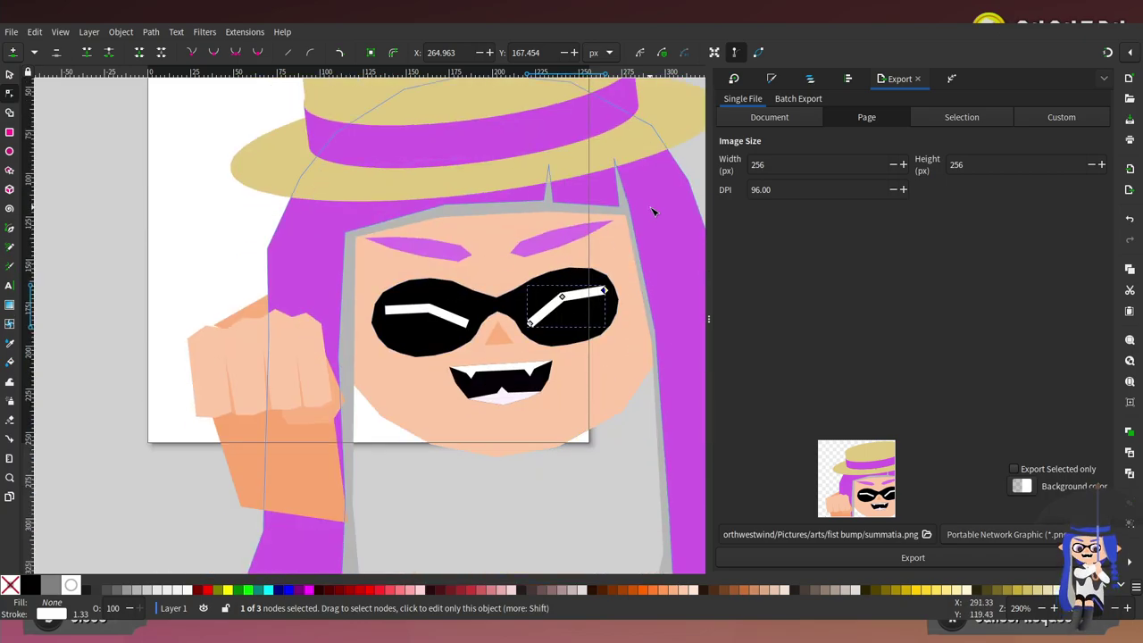
scroll(446, 235, "right", 4)
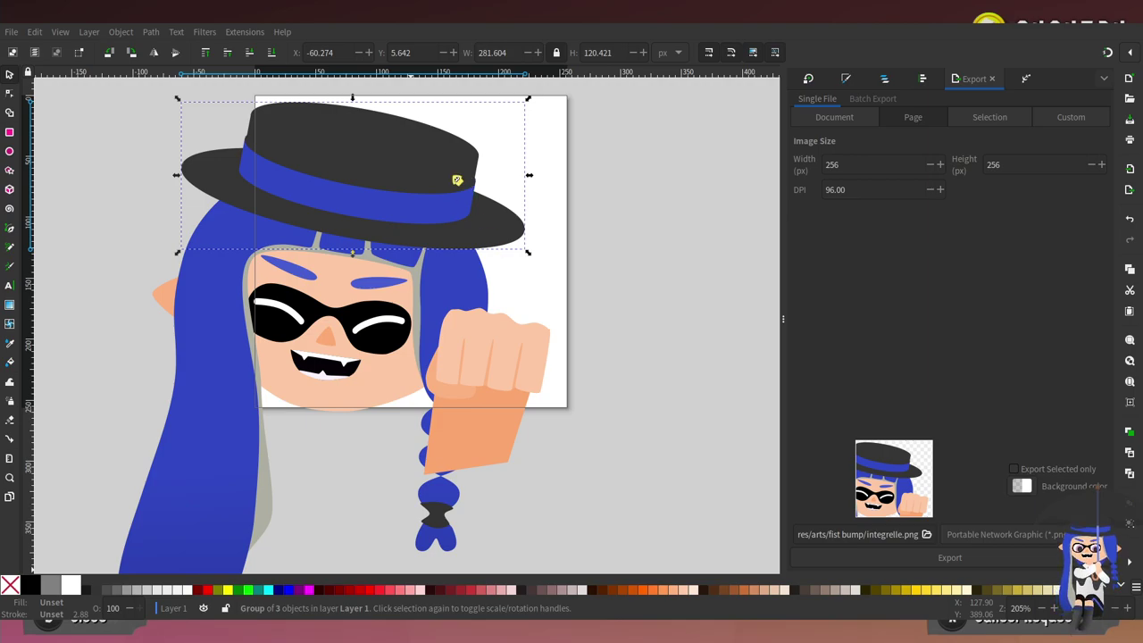
scroll(393, 407, "left", 1)
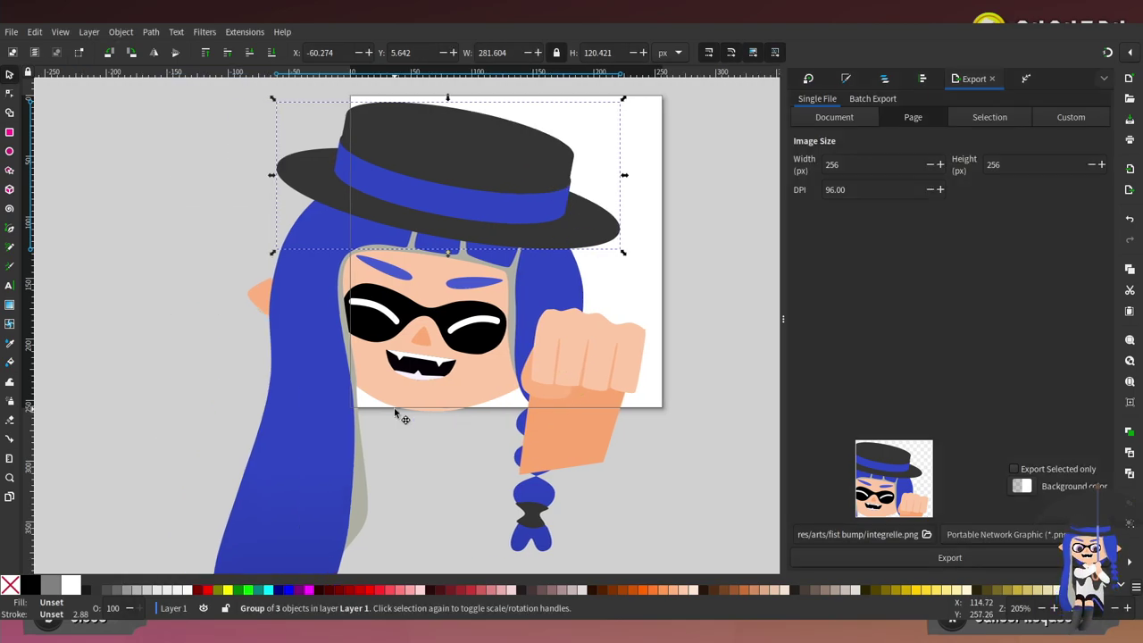
Replace the gradient on the character's long hair with a flat purple fill, HSL 290, 75, 64
scroll(429, 312, "right", 2)
key("n")
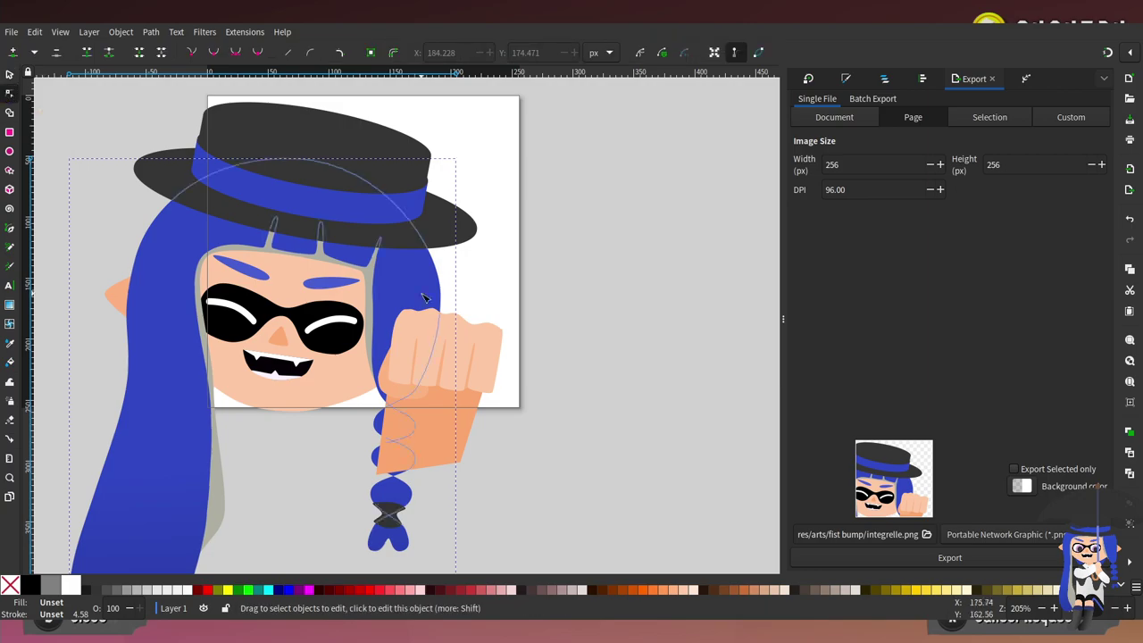
left_click(416, 283)
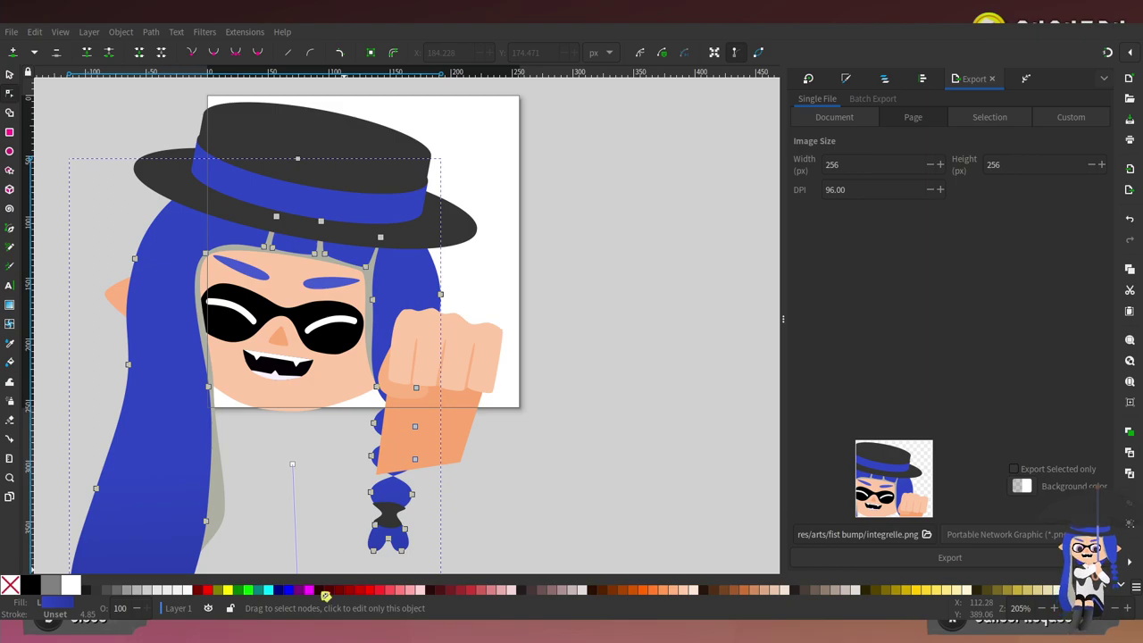
left_click(846, 79)
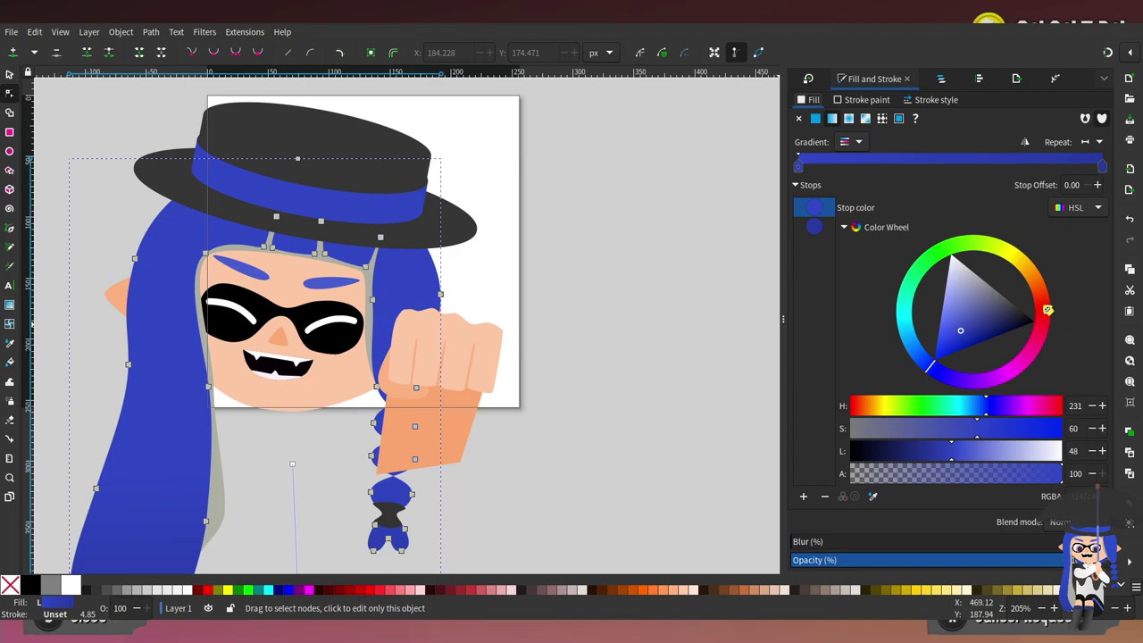
left_click(815, 118)
left_click(940, 313)
scroll(368, 179, "up", 1)
scroll(369, 179, "down", 1)
scroll(369, 178, "up", 1)
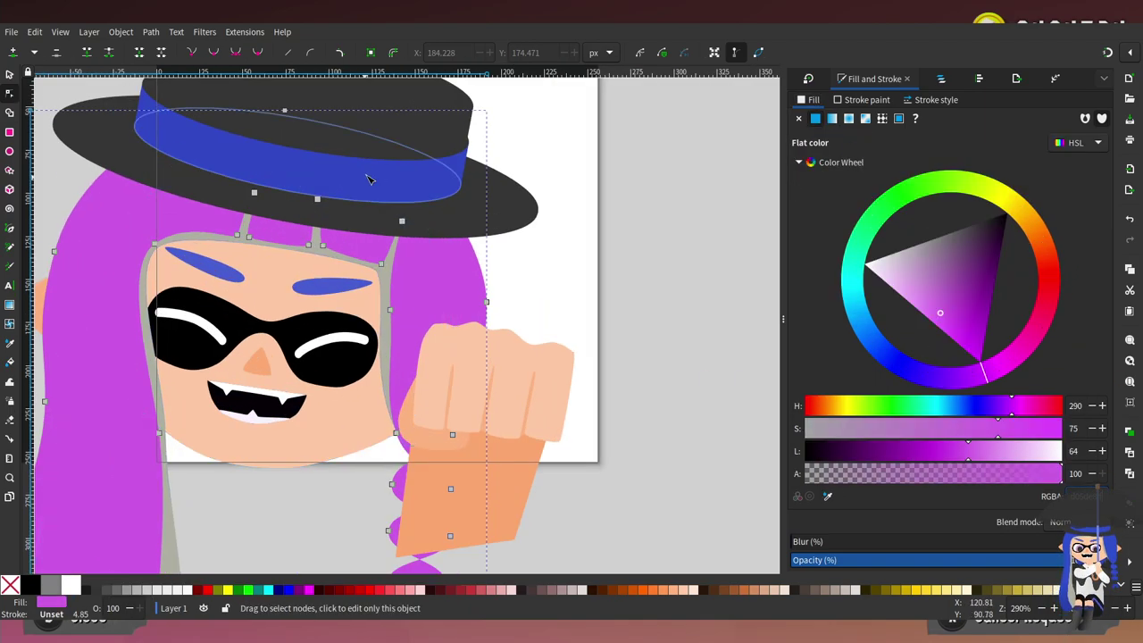
Recolour the hat ribbon to purple HSL 290, 75, 64 and both eyebrows to the lighter purple HSL 290, 75, 68
left_click(369, 179)
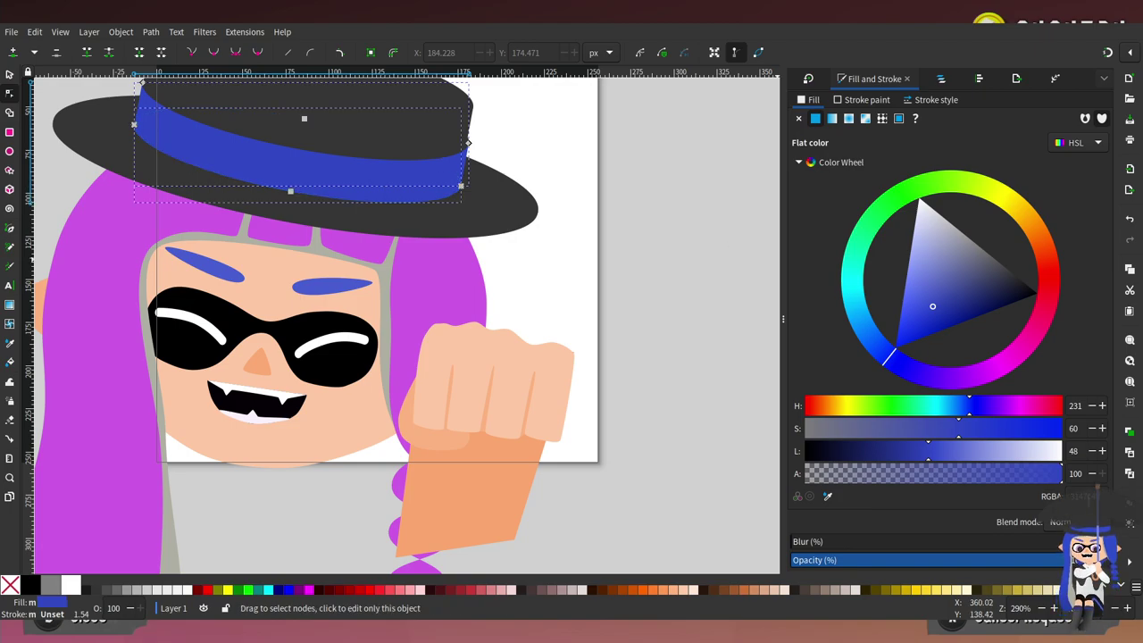
key("ctrl+shift+v")
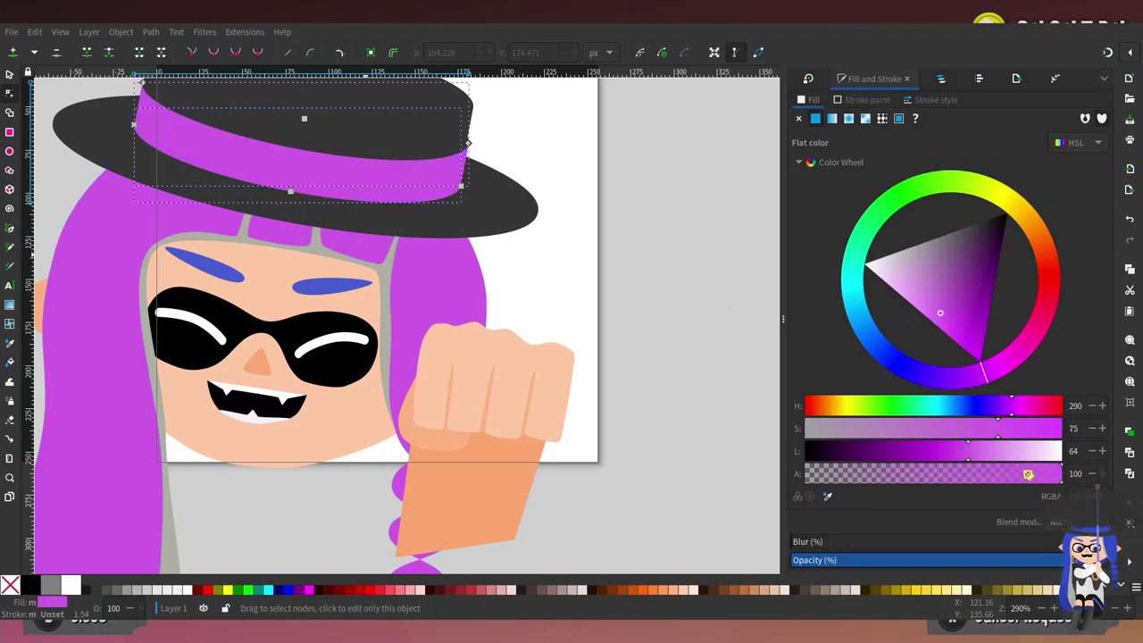
key("Tab")
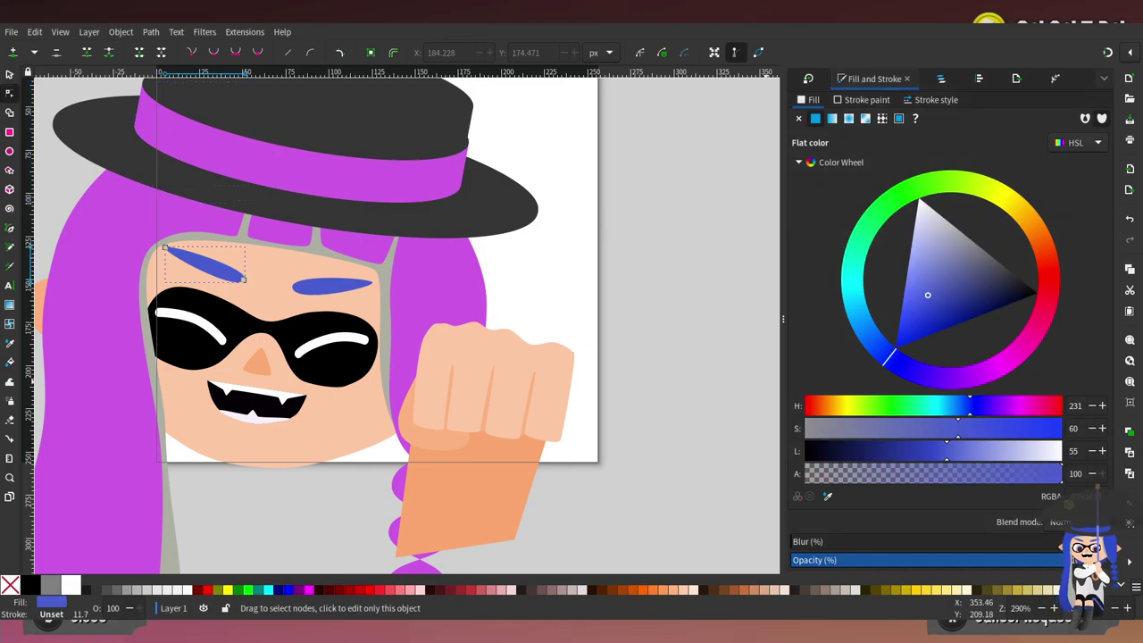
key("ctrl+shift+v")
key("Tab")
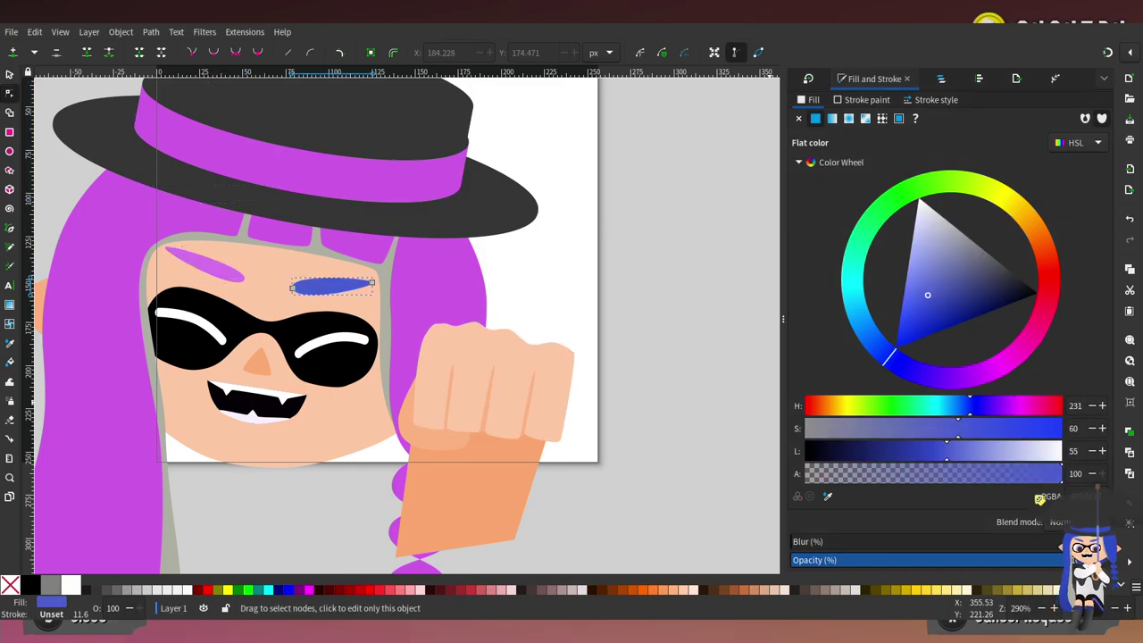
key("ctrl+shift+v")
Look over the recoloured hat, hair, face and fist, check the object list, and open the export settings
scroll(574, 395, "down", 3)
scroll(574, 396, "up", 5)
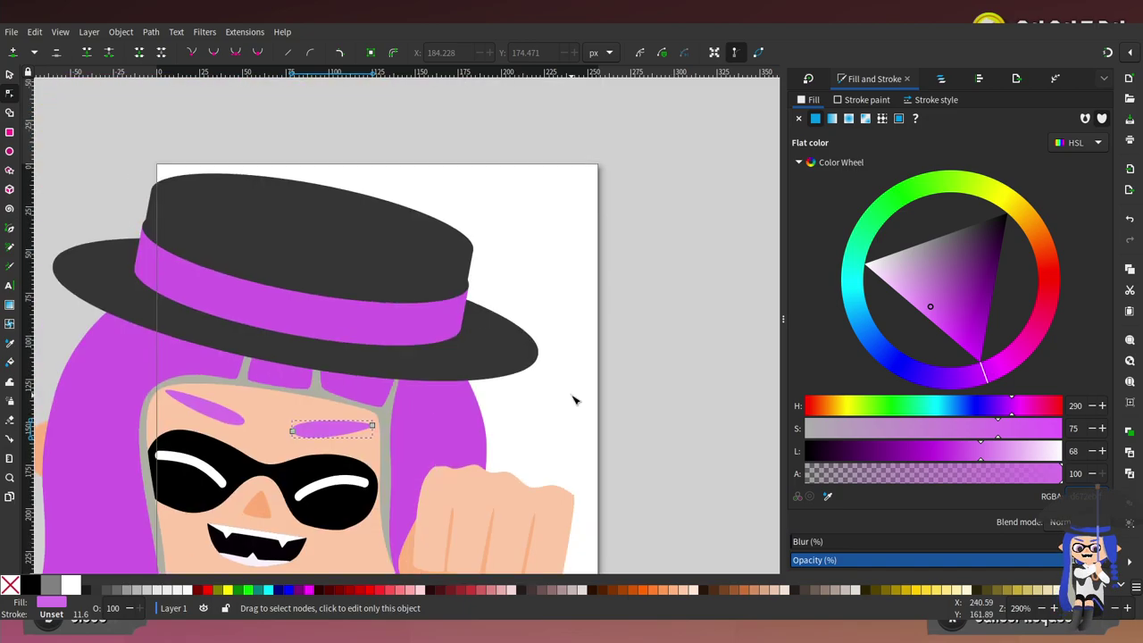
scroll(574, 395, "left", 5)
scroll(537, 384, "right", 5)
scroll(500, 313, "down", 5)
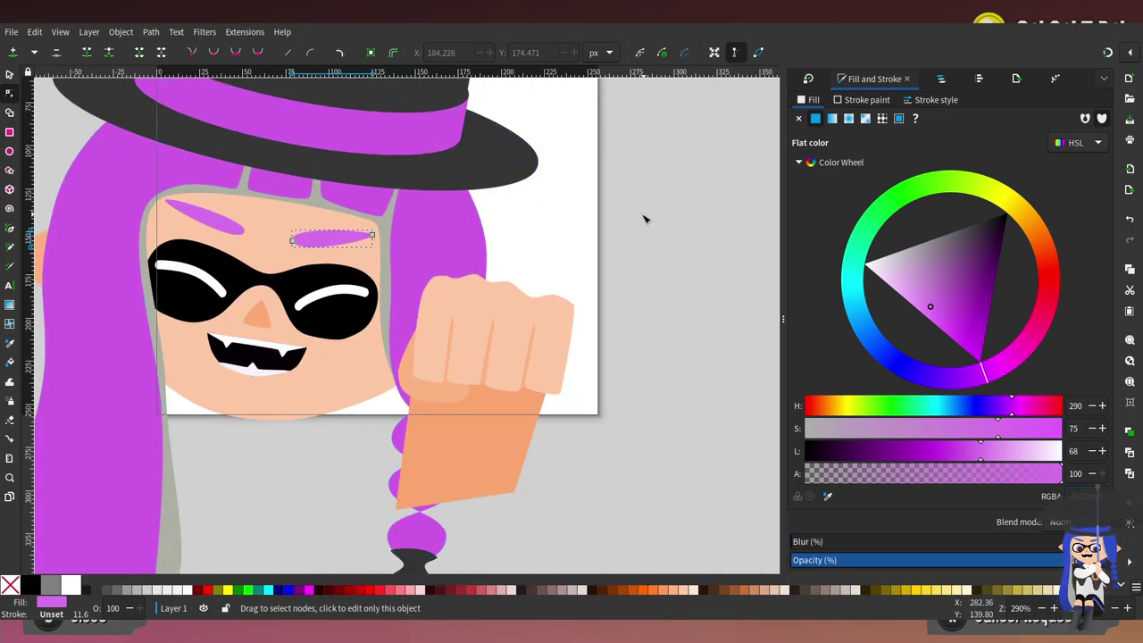
scroll(644, 218, "up", 3)
scroll(645, 219, "left", 3)
left_click(940, 79)
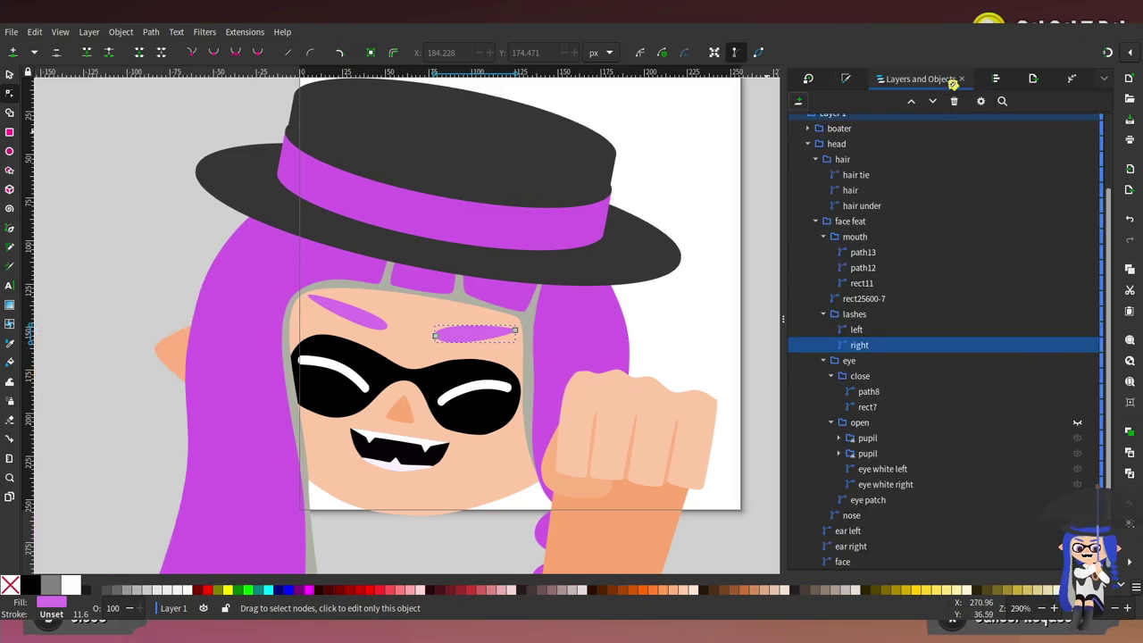
left_click(1032, 79)
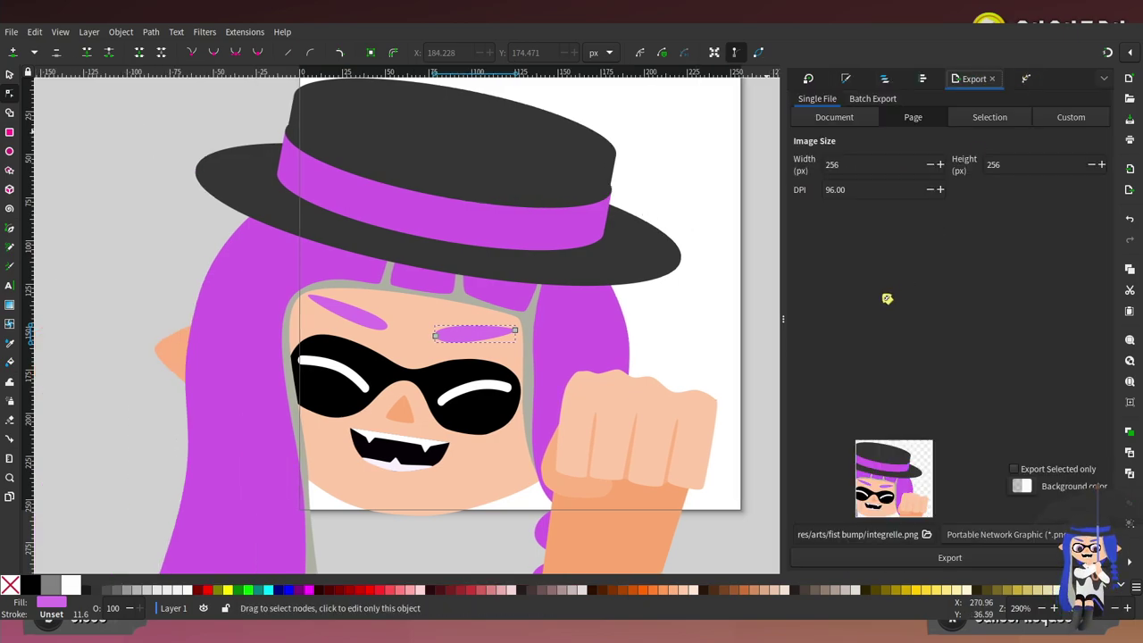
Move the dark boater group to about X -62.3, Y 12.9 px so it sits lower on the head
left_click(9, 74)
left_click(506, 184)
left_click_drag(568, 170, 552, 183)
scroll(580, 254, "right", 6)
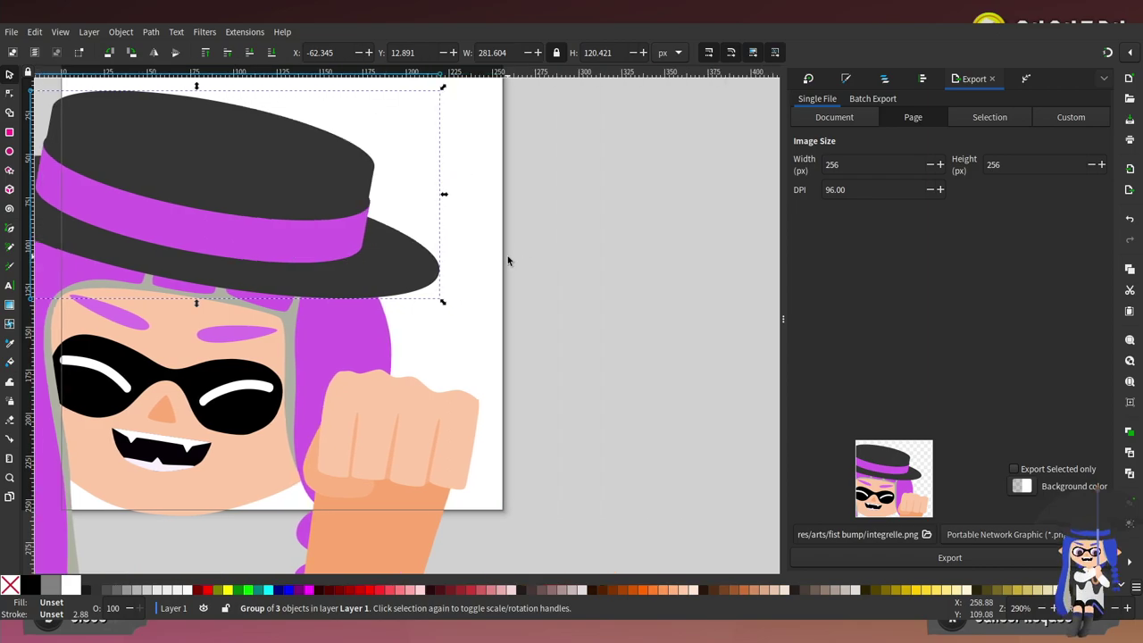
Try rotating the boater slightly counter-clockwise and shifting it sideways, and undo both changes
scroll(464, 268, "up", 4)
left_click(351, 308)
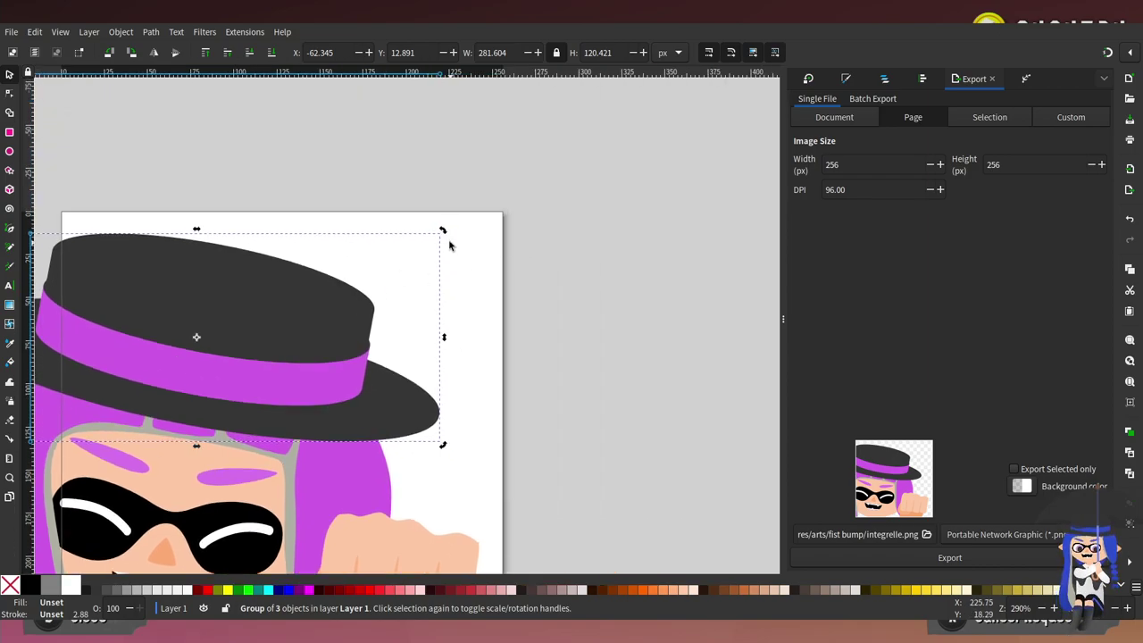
left_click_drag(447, 231, 435, 216)
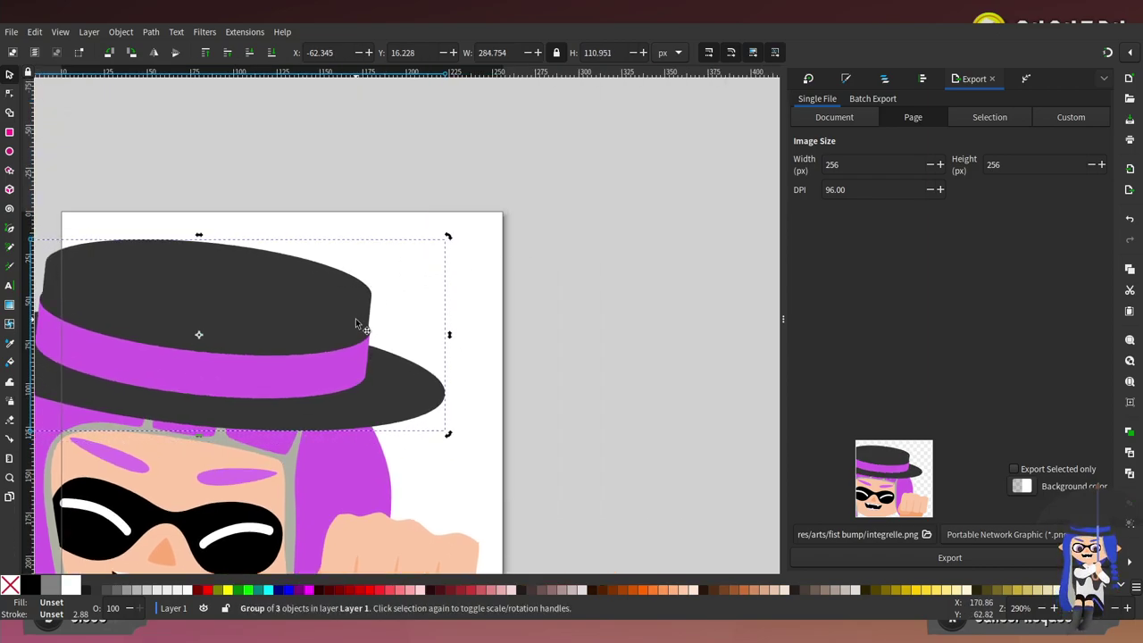
left_click_drag(329, 325, 312, 330)
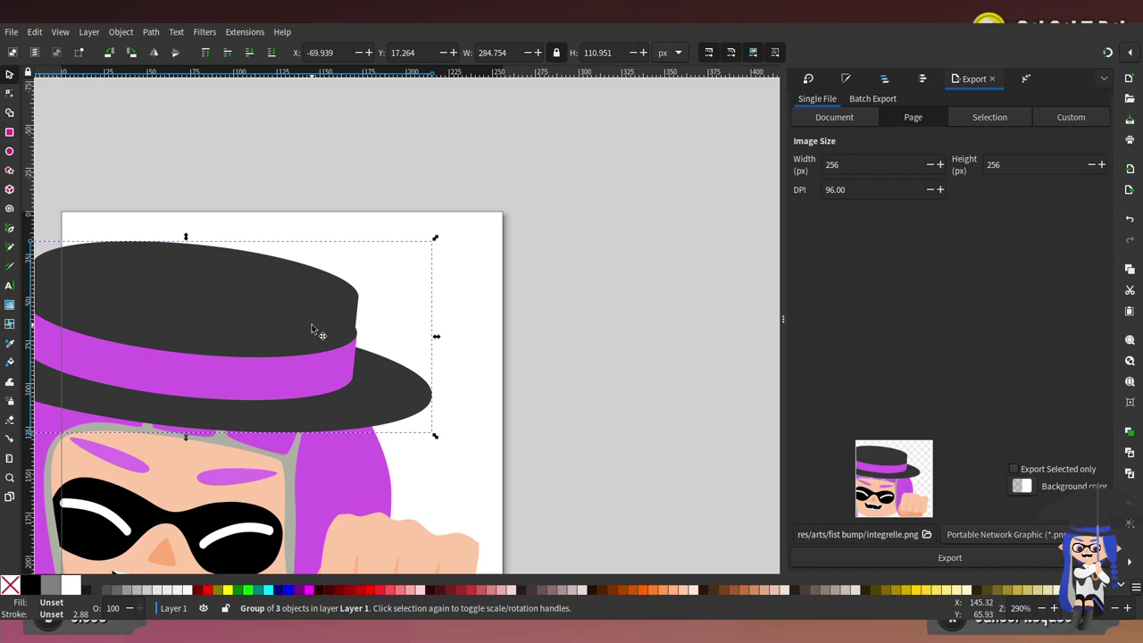
key("ctrl+z")
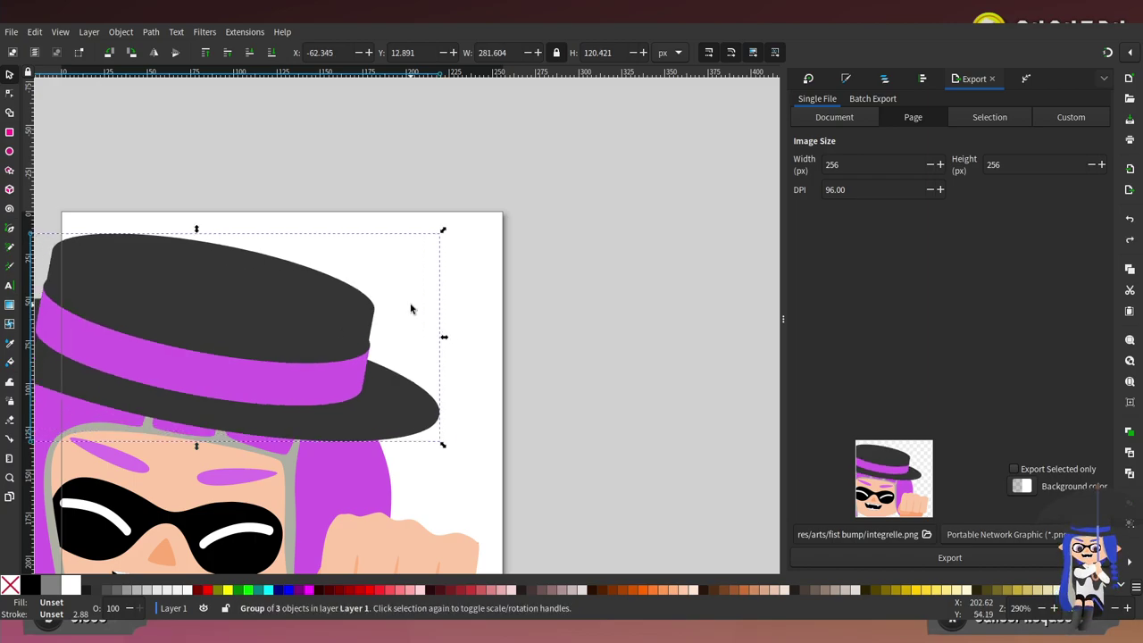
Save the integrelle drawing and look over the face and fist
key("ctrl+s")
scroll(390, 409, "down", 4)
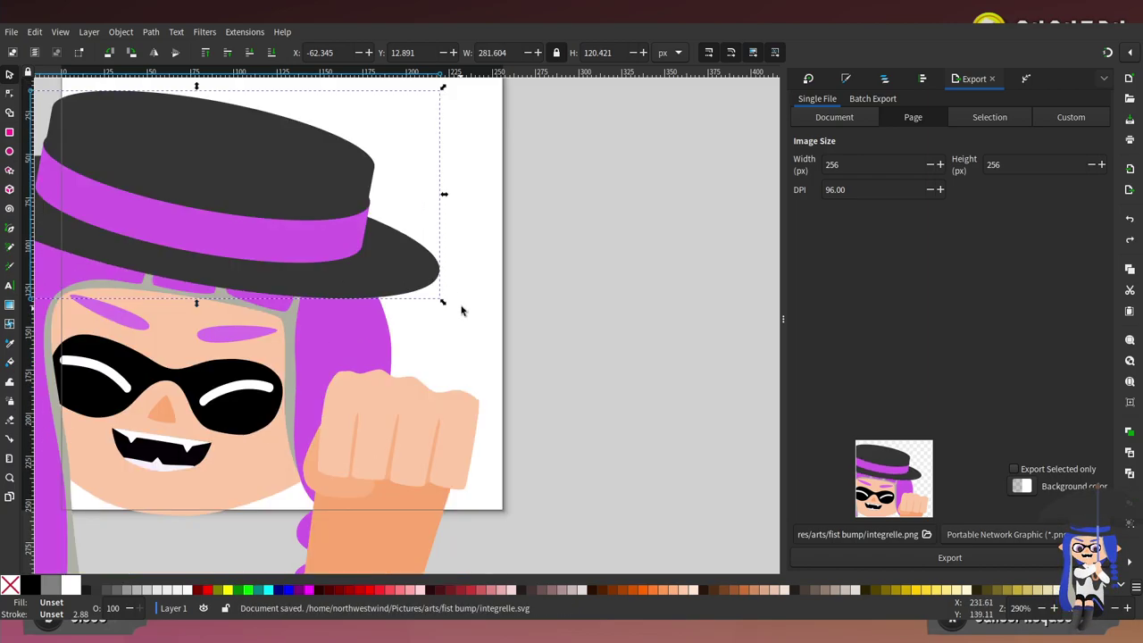
scroll(482, 264, "left", 6)
scroll(500, 321, "down", 4)
scroll(523, 388, "right", 3)
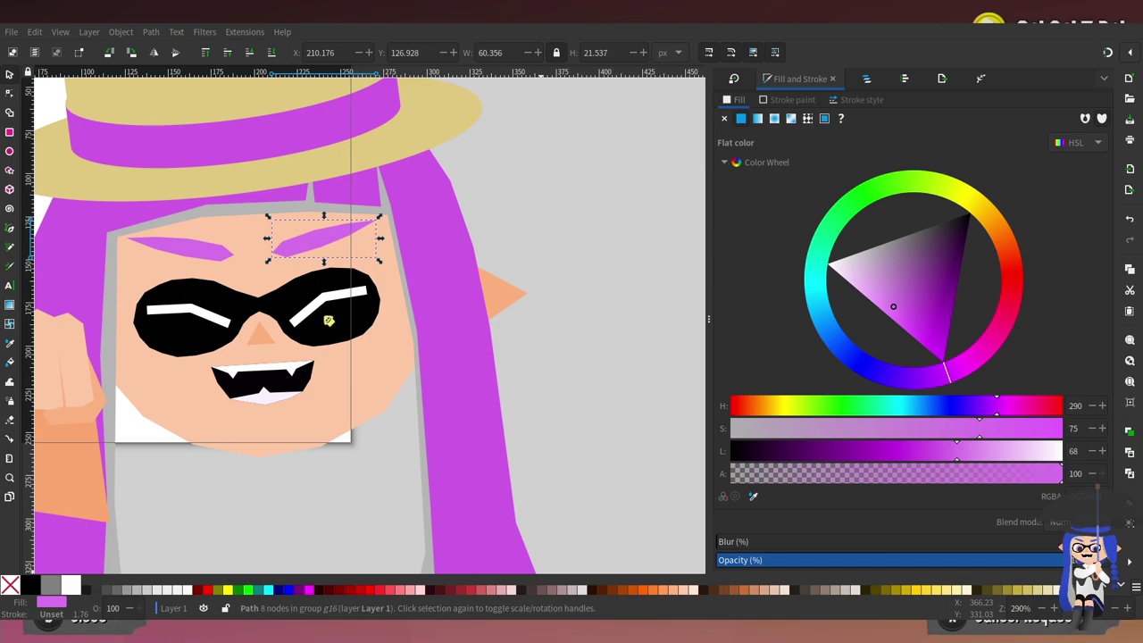
In the straw-hat drawing, enlarge the facial features group to about 154.6 by 112.4 px and move it to about X 123.6, Y 126.8 px
left_click(307, 308)
key("Escape")
left_click(336, 325)
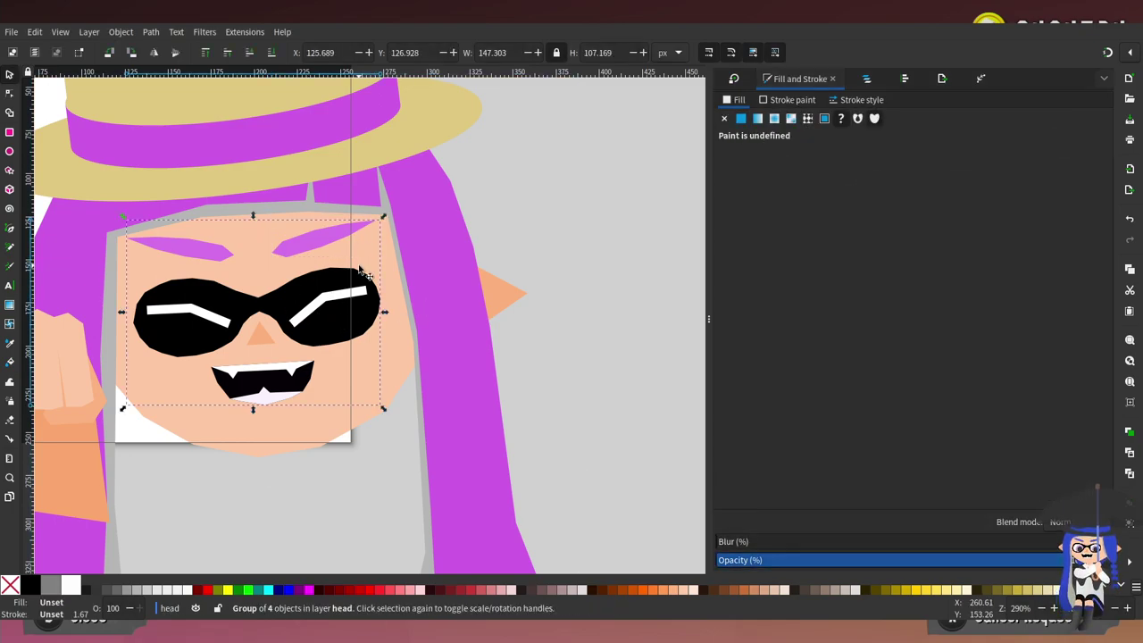
left_click_drag(383, 216, 394, 208)
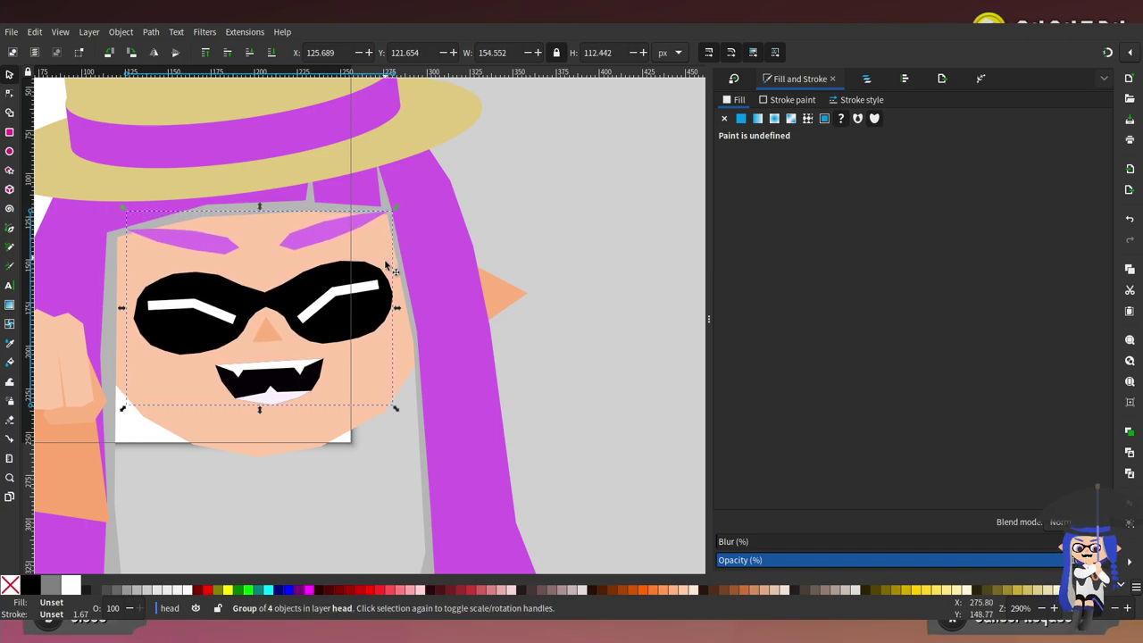
left_click_drag(369, 290, 365, 300)
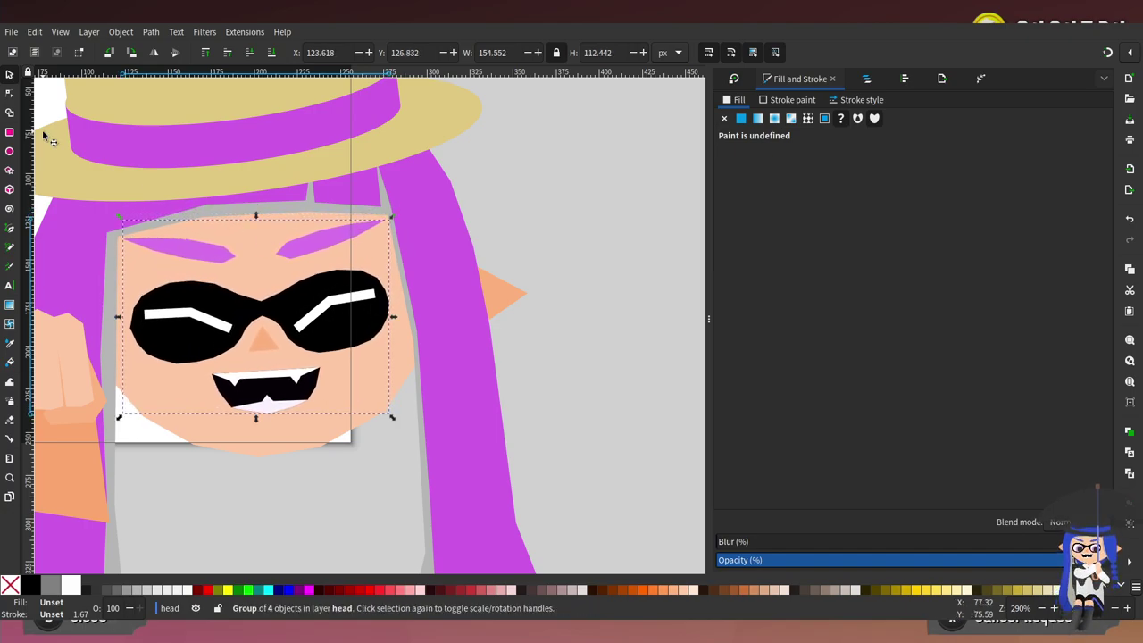
Shorten the eyebrow nearer the fist by moving the nodes at both of its ends slightly inward
left_click(9, 93)
left_click(183, 249)
scroll(185, 296, "up", 1)
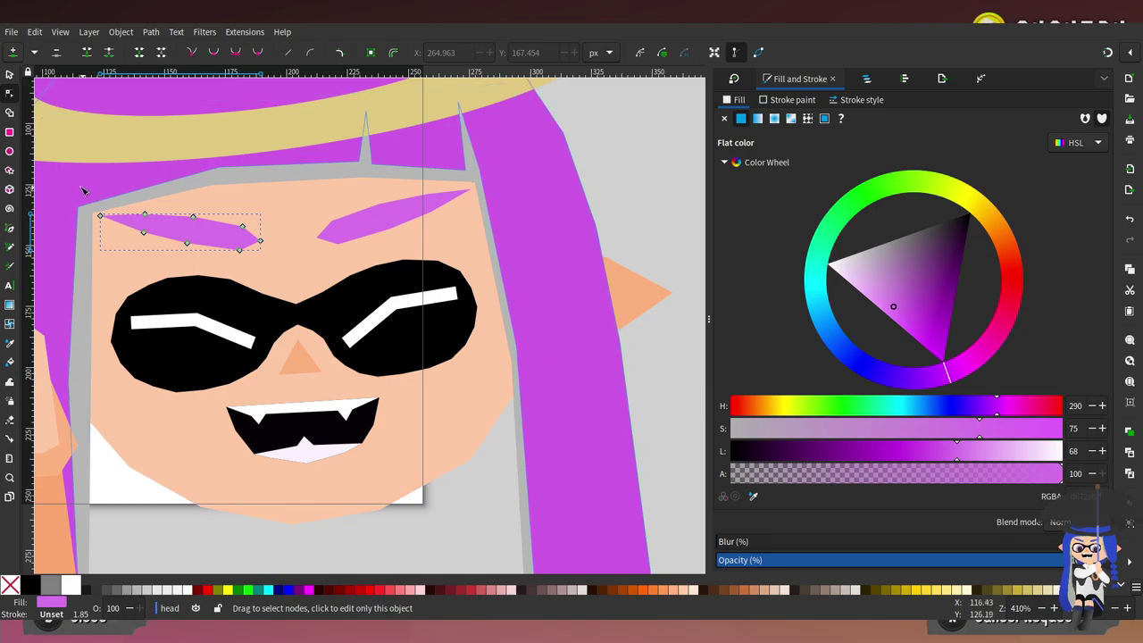
left_click_drag(97, 203, 155, 216)
left_click_drag(274, 215, 232, 247)
Shorten the eyebrow farther from the fist by moving its inner and outer end nodes slightly inward
left_click(327, 243)
left_click_drag(289, 199, 348, 246)
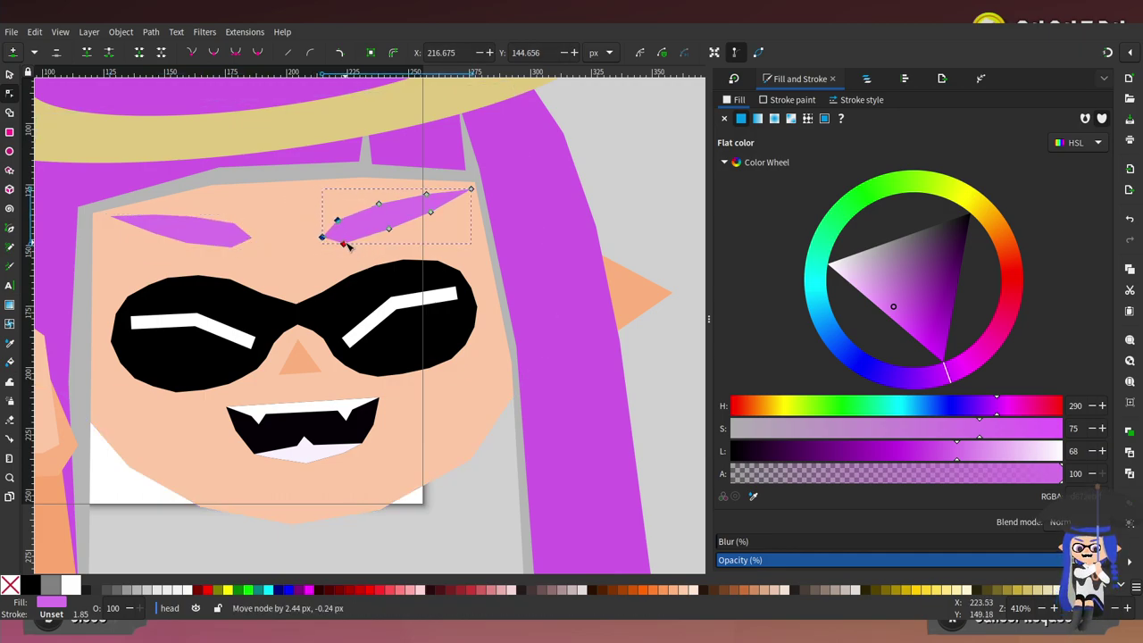
left_click_drag(406, 168, 491, 246)
left_click_drag(432, 215, 423, 220)
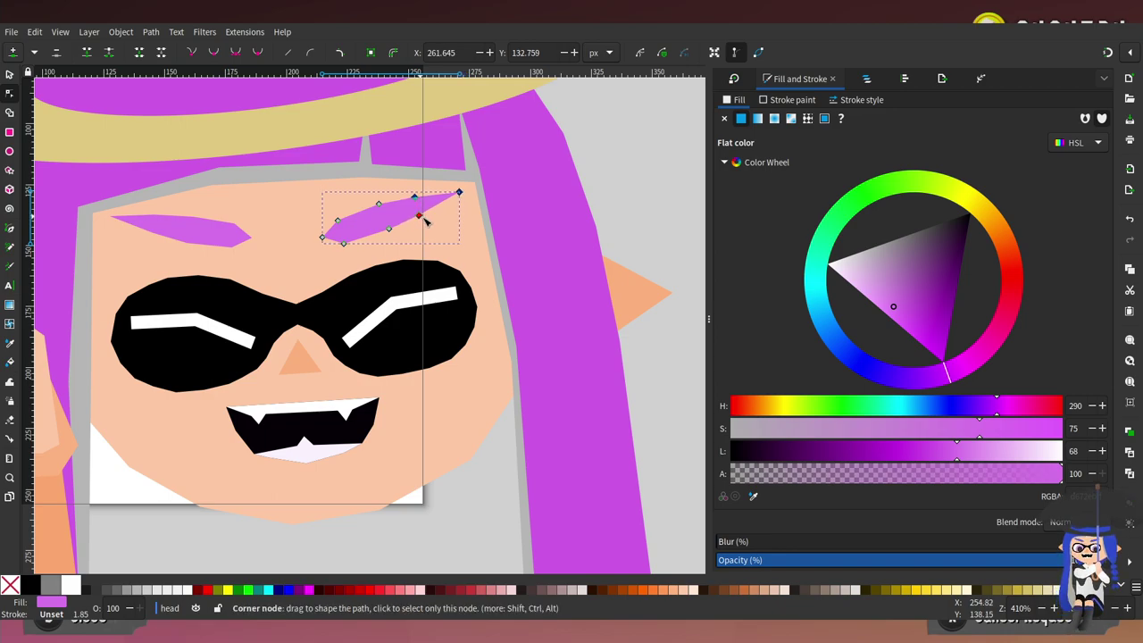
scroll(497, 280, "down", 3)
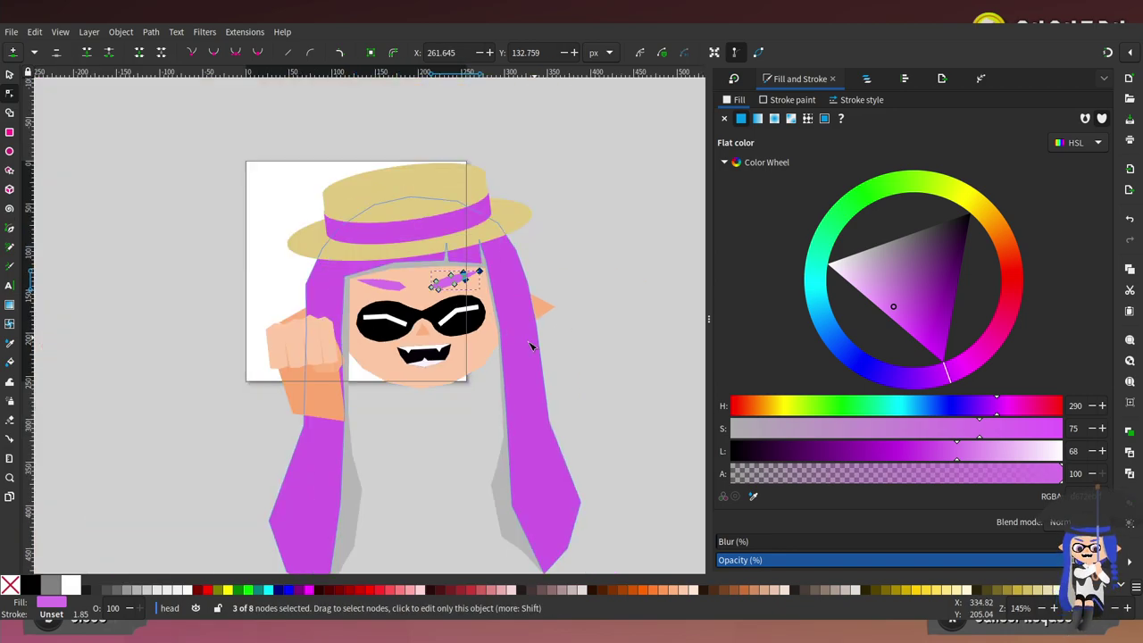
Smooth the black mask's outline around the lens nearer the fist by nudging its lower inner and upper outer nodes
scroll(482, 350, "up", 3)
left_click(207, 284)
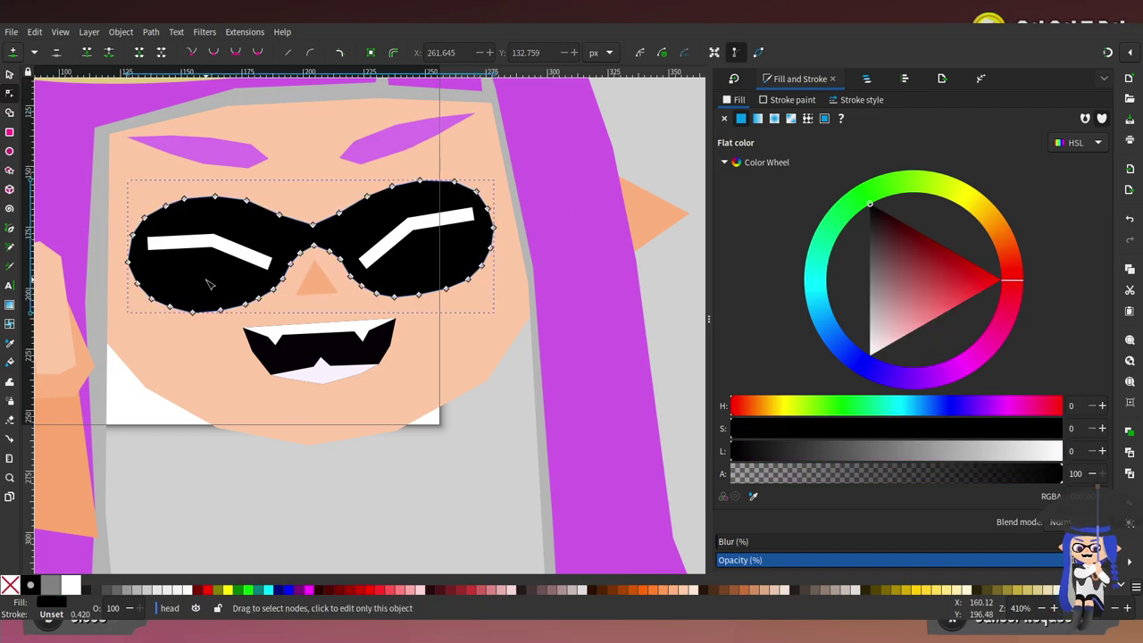
scroll(207, 284, "up", 1)
left_click_drag(154, 327, 273, 288)
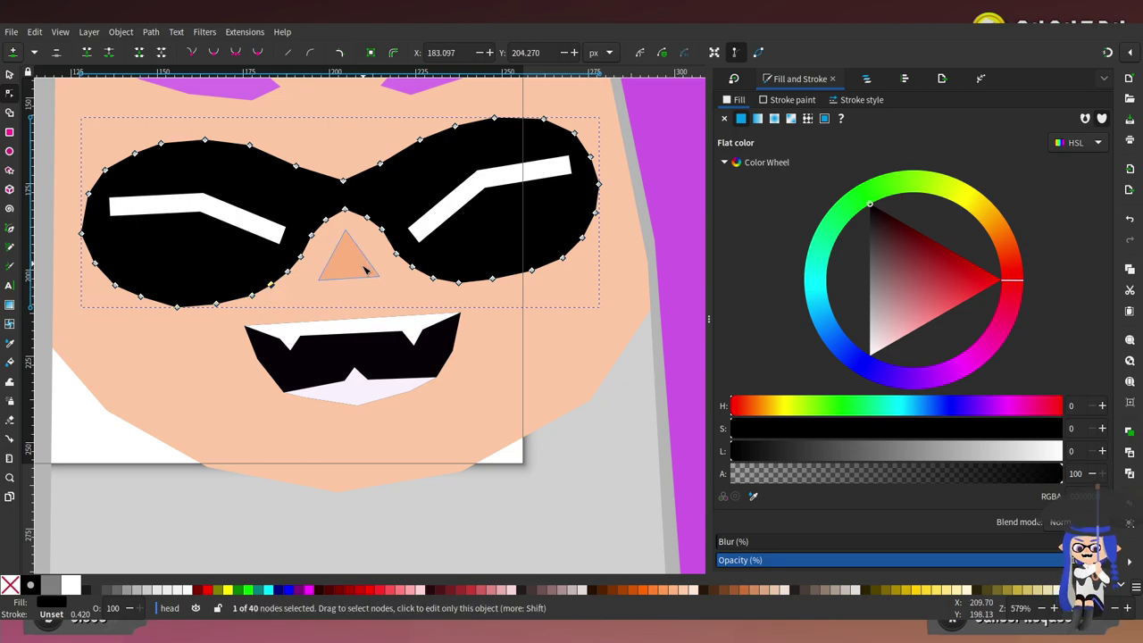
scroll(361, 263, "up", 1)
left_click_drag(98, 159, 254, 203)
left_click_drag(109, 219, 109, 224)
left_click_drag(90, 245, 89, 253)
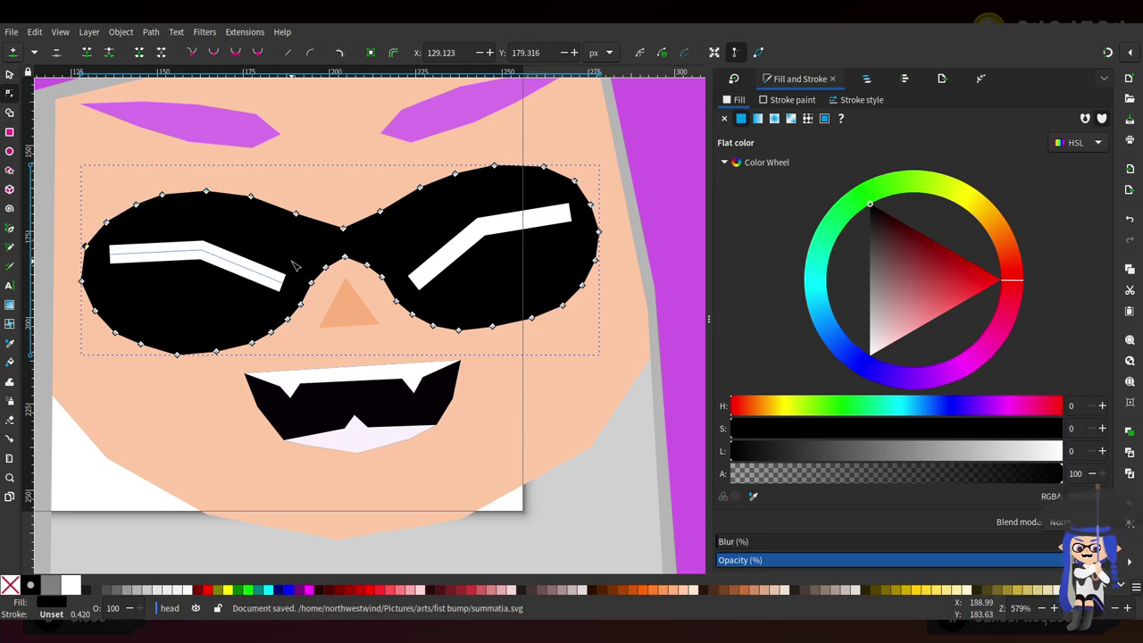
Check the mask and face at several zooms, open the export settings, and save the summatia drawing
scroll(189, 311, "down", 3)
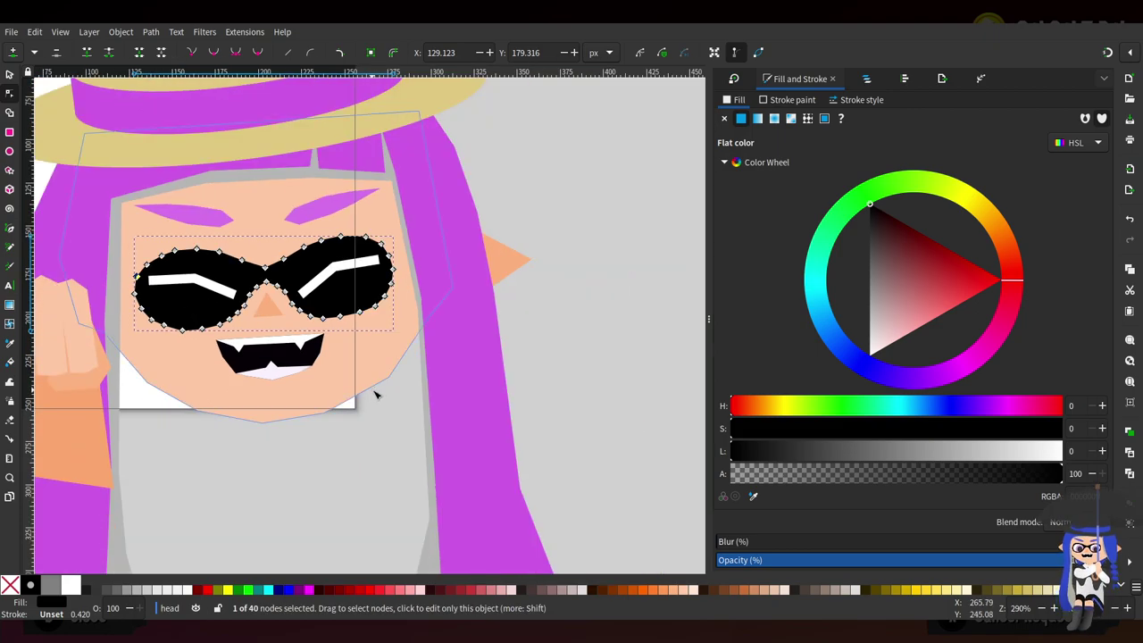
scroll(375, 395, "up", 3)
left_click(9, 74)
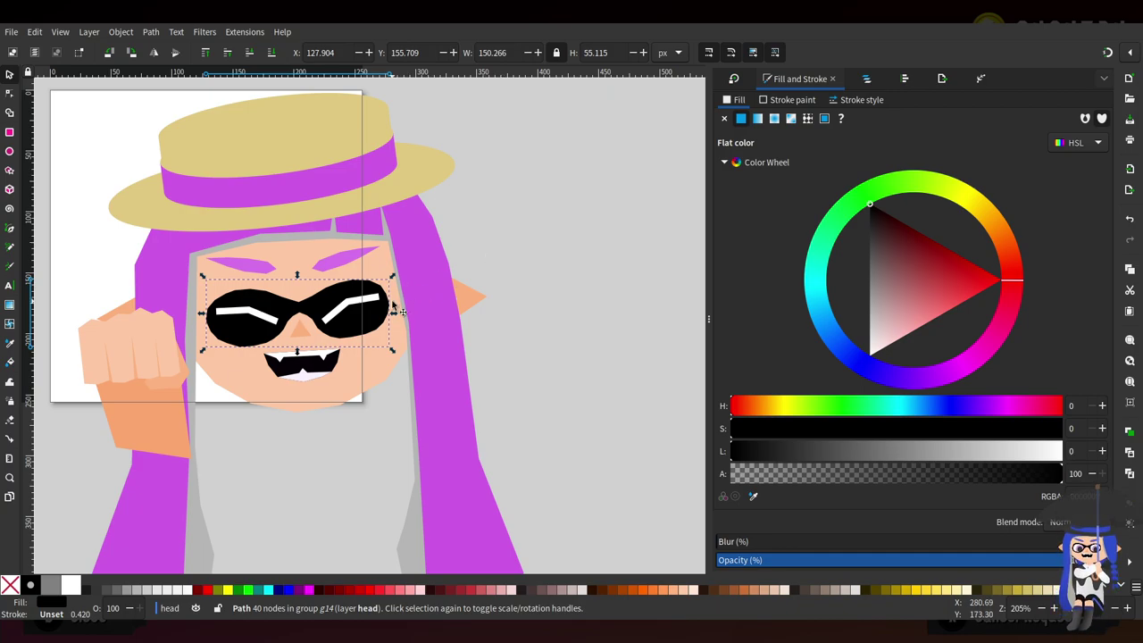
scroll(367, 323, "up", 2)
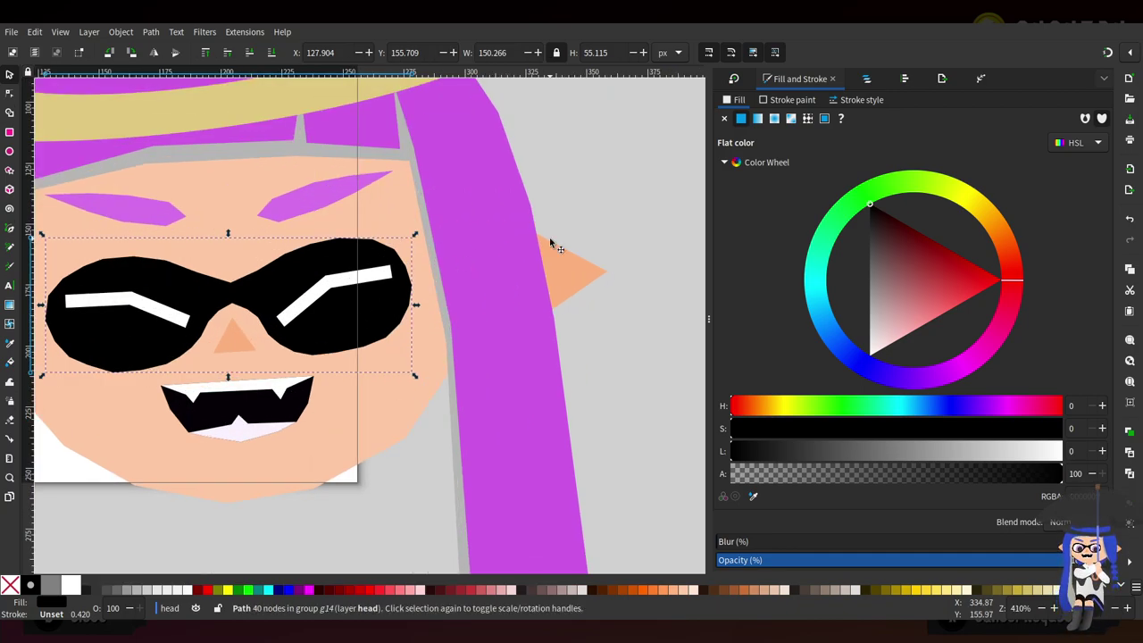
left_click(938, 82)
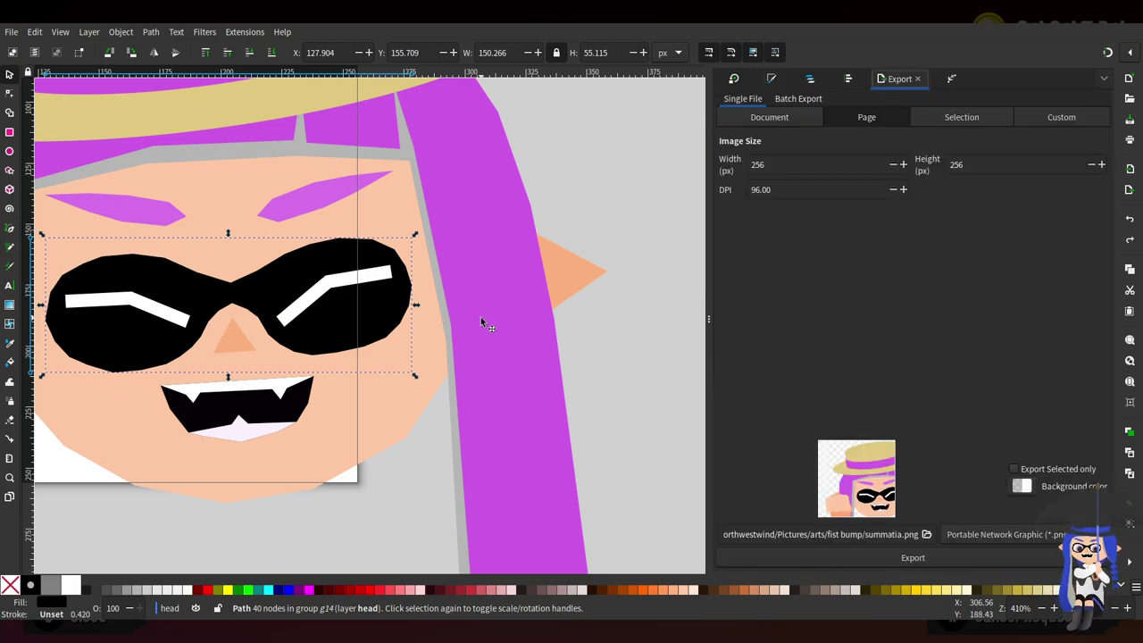
key("ctrl+s")
scroll(634, 329, "left", 10)
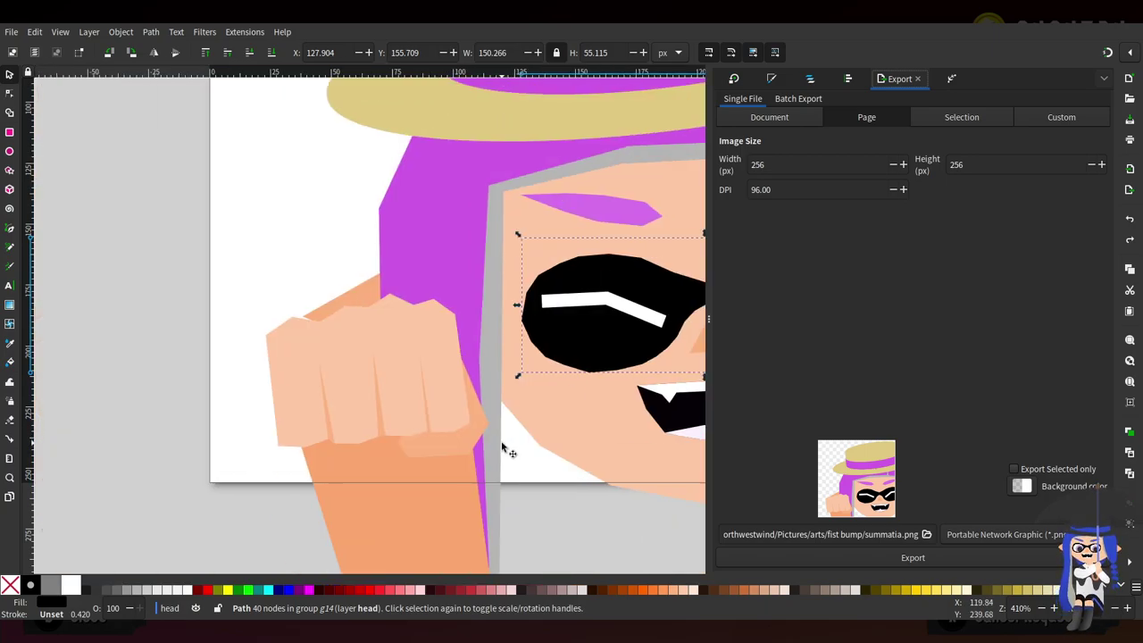
scroll(465, 429, "right", 5)
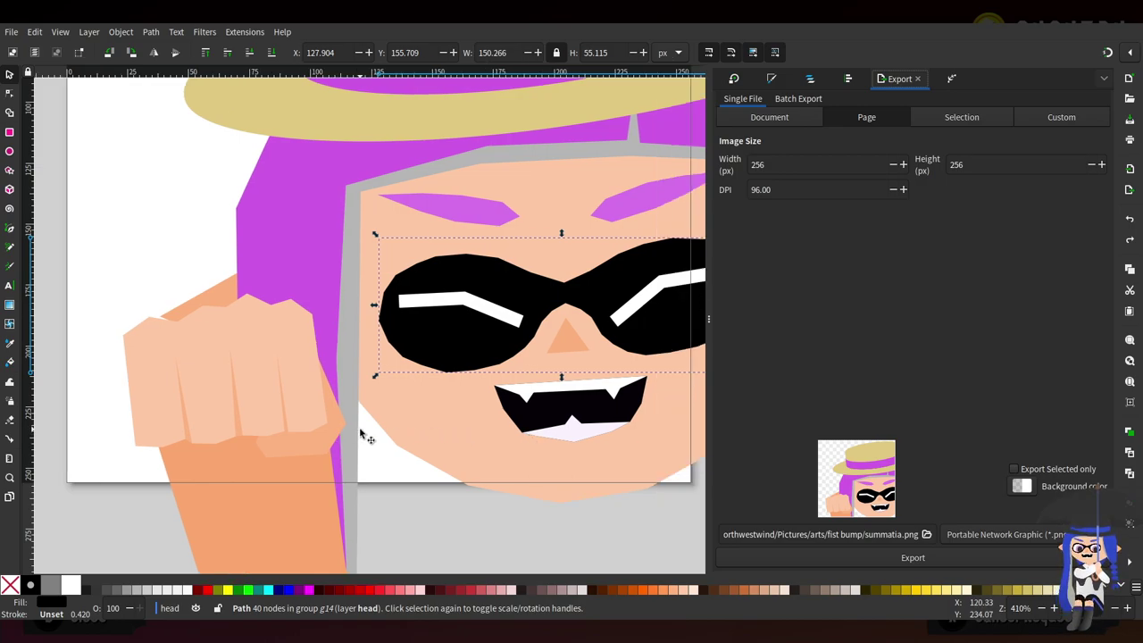
Adjust the lower fingertip edge of summatia's fist by selecting three of its nodes and nudging them slightly
left_click(9, 95)
left_click(268, 383)
left_click(311, 433)
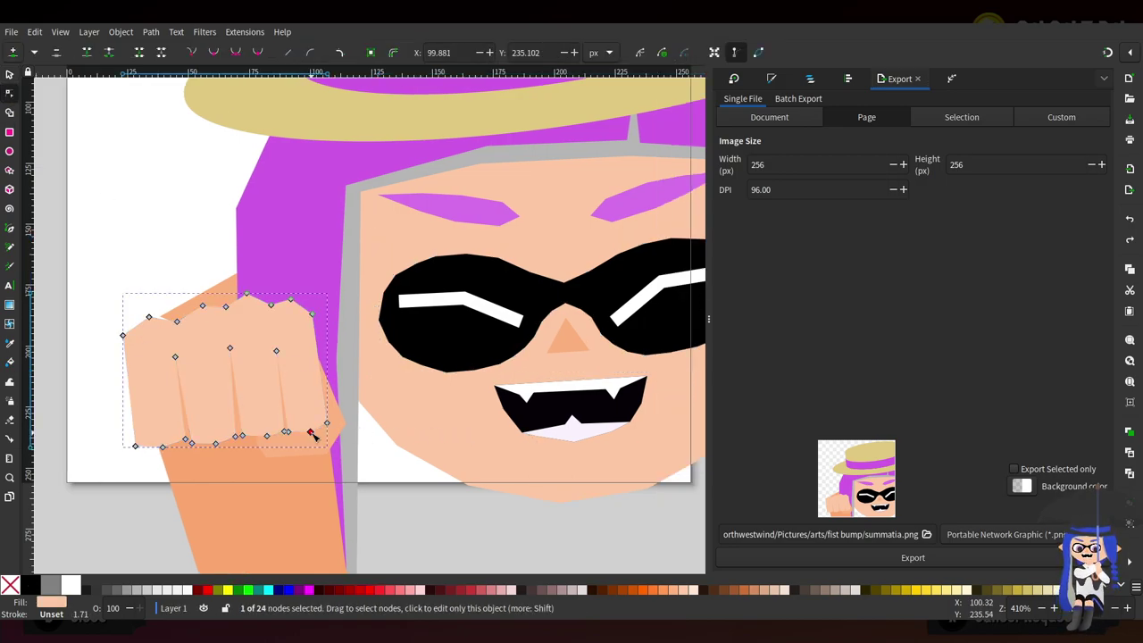
scroll(281, 457, "up", 3)
left_click_drag(168, 438, 304, 343)
left_click_drag(304, 395, 300, 397)
scroll(411, 411, "down", 4)
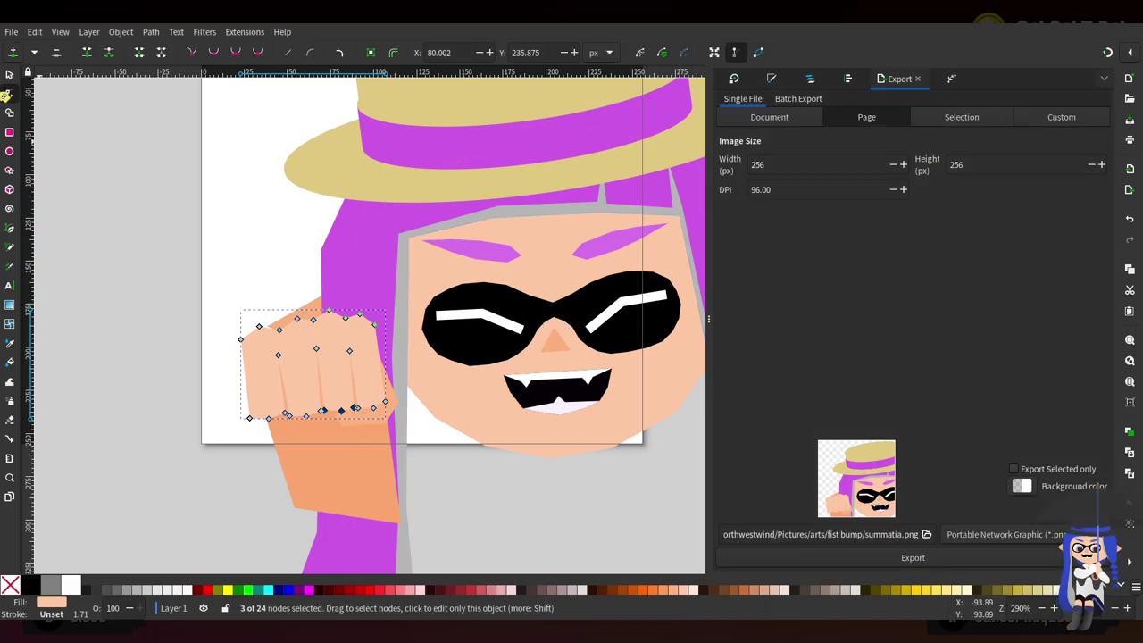
Scale the arm group down from its upper outer corner to about 89.4 by 119.4 px and save the drawing
key("s")
left_click(357, 385)
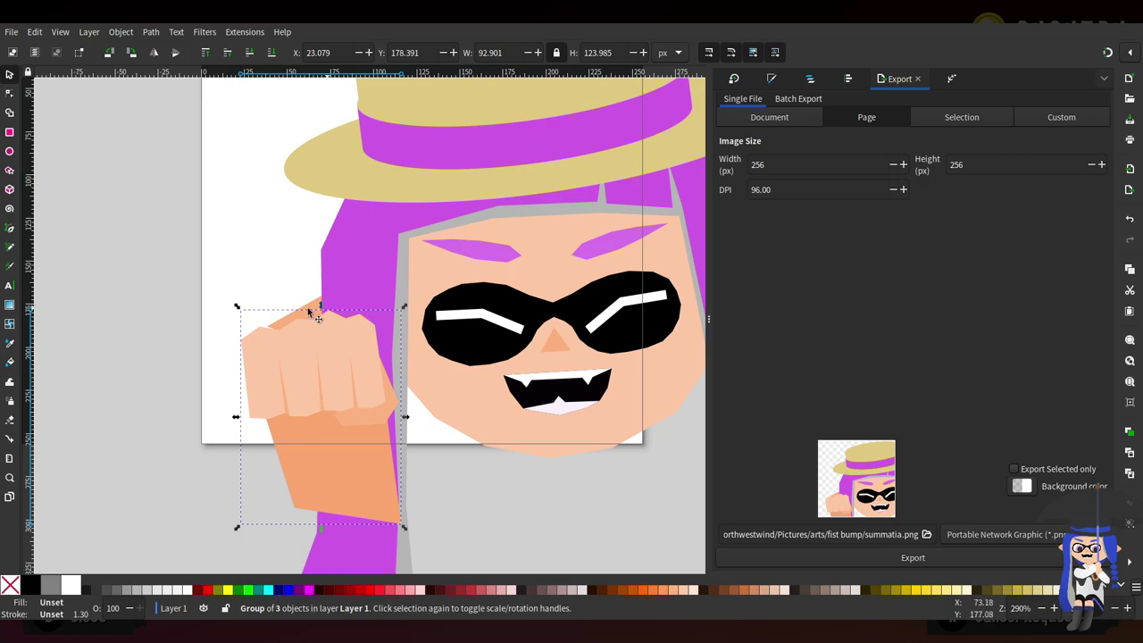
left_click_drag(237, 307, 245, 314)
key("ctrl+s")
scroll(482, 384, "right", 5)
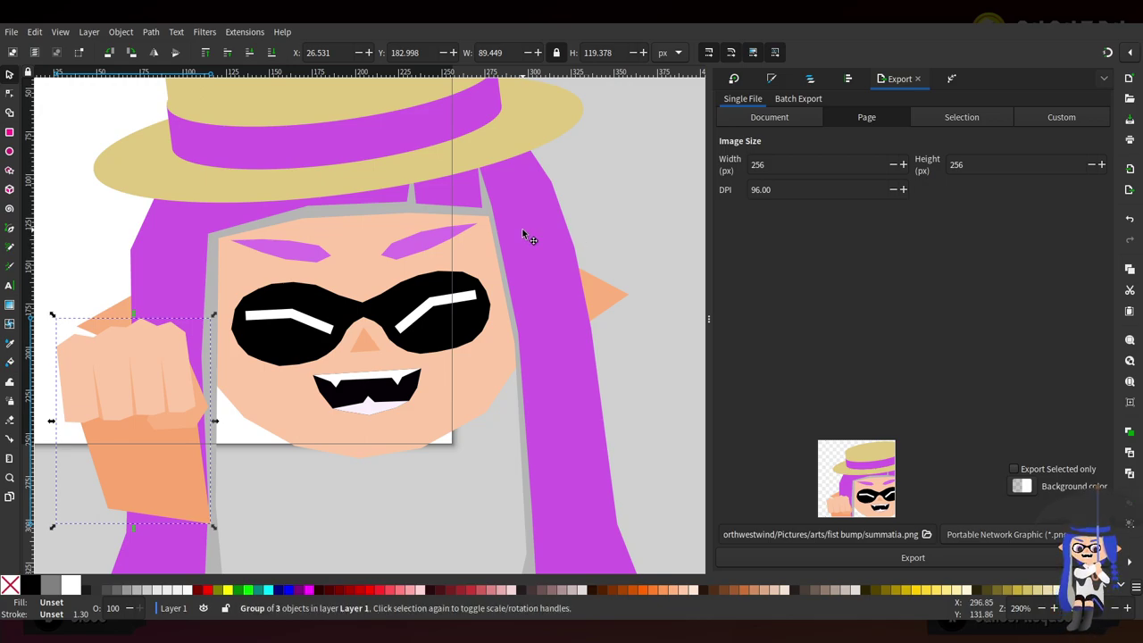
Extend the white glare line on the lens farther from the fist by moving its inner end node slightly outward
left_click(9, 93)
left_click(409, 332)
left_click_drag(398, 330, 393, 325)
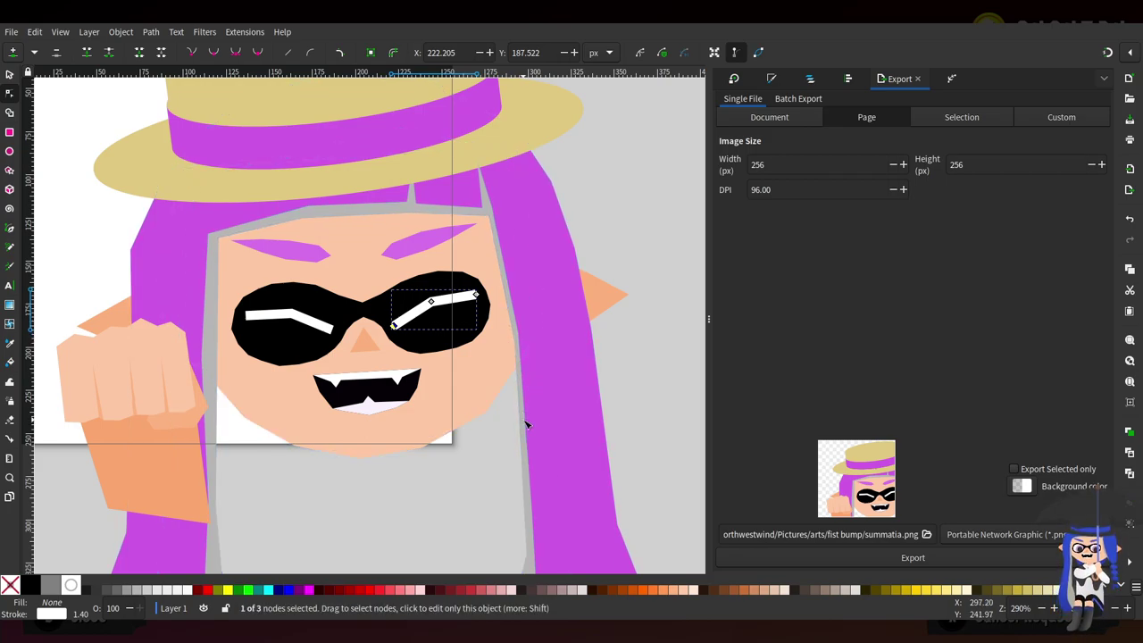
Shorten and slant summatia's forearm by moving its two lower corner nodes up and toward the face
left_click(216, 501)
scroll(305, 474, "left", 2)
left_click_drag(305, 523, 337, 491)
left_click_drag(204, 509, 245, 497)
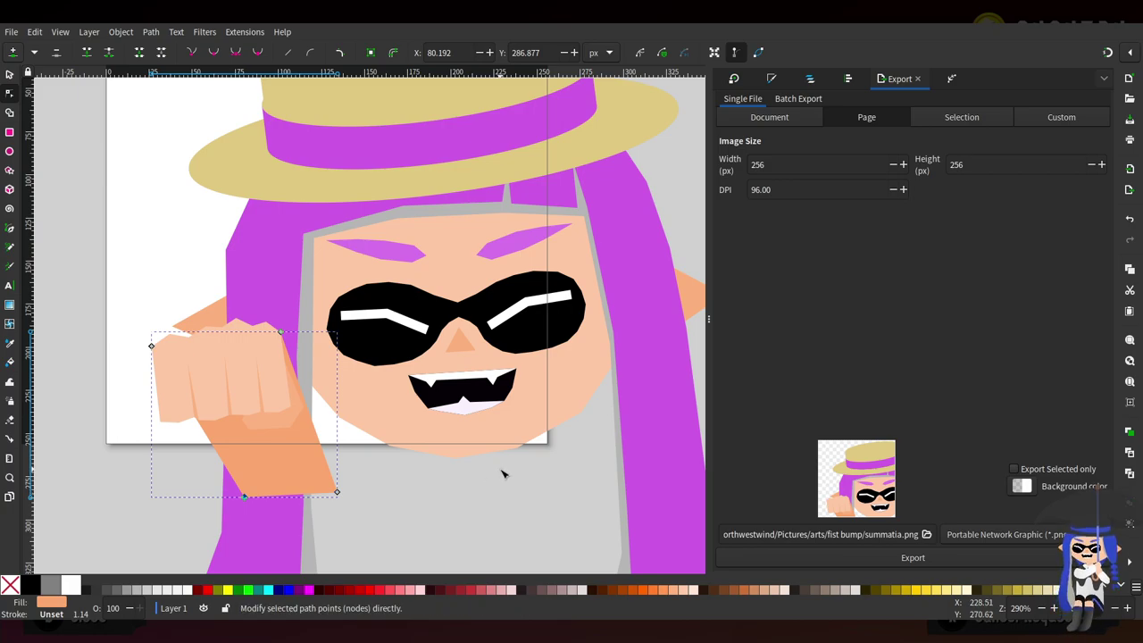
scroll(375, 509, "up", 2)
left_click_drag(280, 475, 274, 437)
left_click_drag(93, 484, 86, 447)
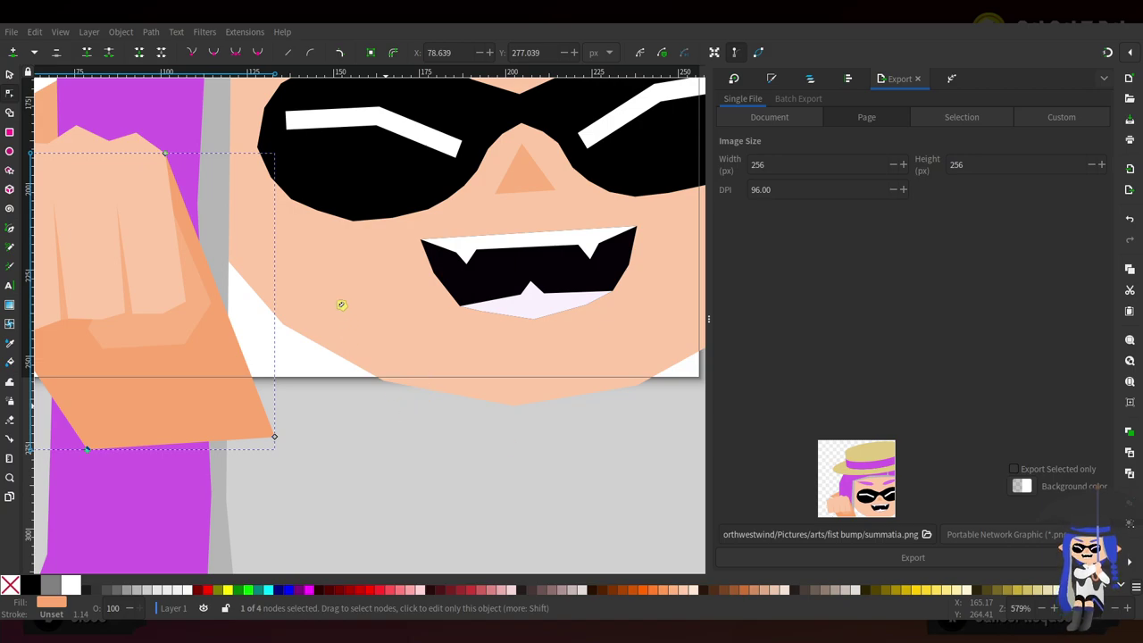
Switch to the integrelle drawing and shorten and slant its forearm by moving the two lower corner nodes up and toward the face
key("ctrl+Tab")
left_click_drag(411, 456, 387, 416)
left_click_drag(512, 440, 477, 417)
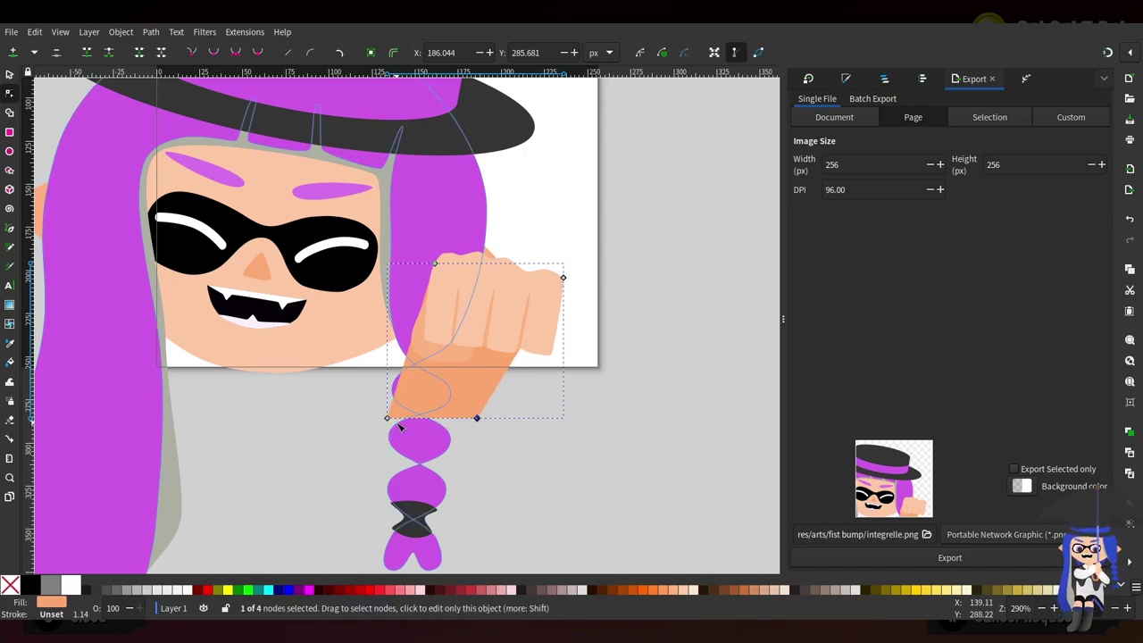
left_click_drag(388, 417, 377, 407)
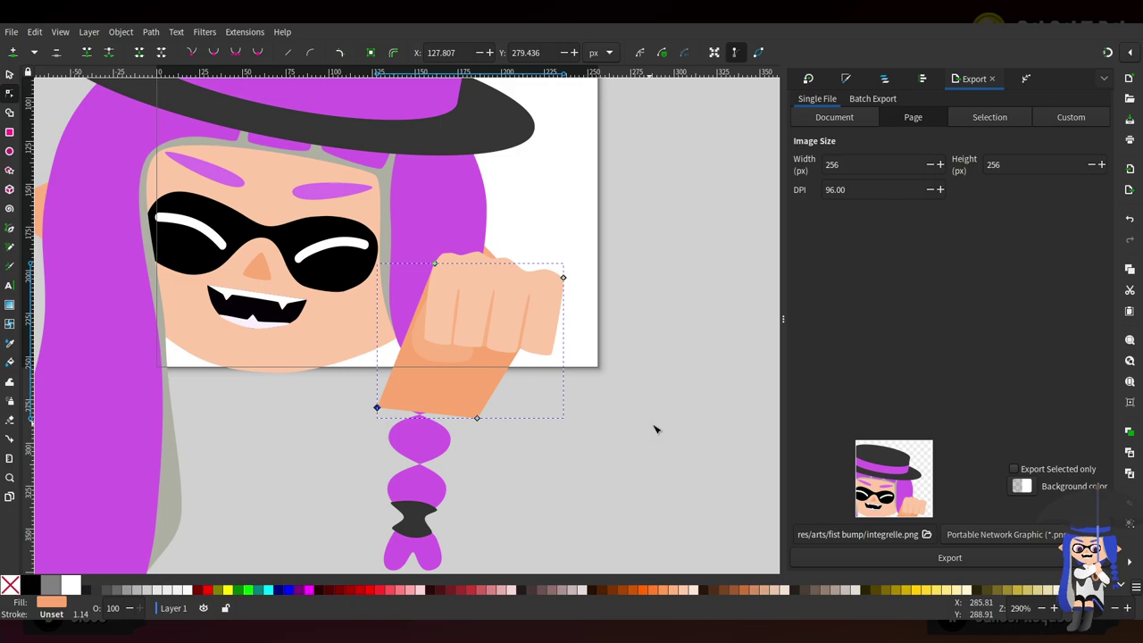
scroll(463, 339, "up", 2)
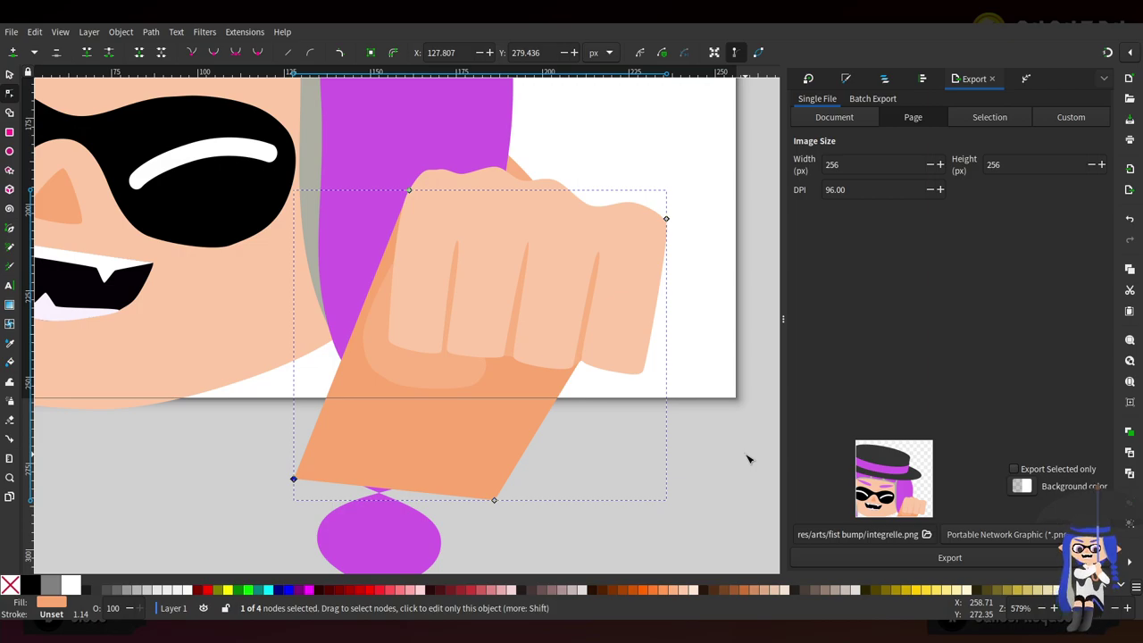
left_click_drag(294, 479, 323, 479)
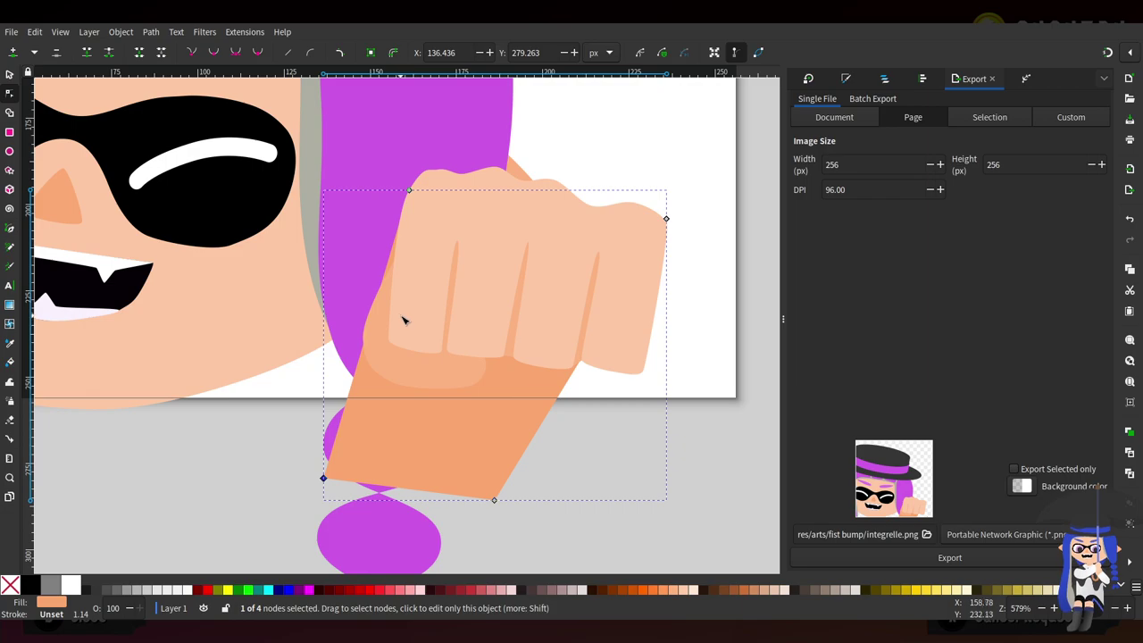
Add a node on the face-side edge of integrelle's fist, pull it outward, and smooth the curve up to the first knuckle
left_click(422, 283)
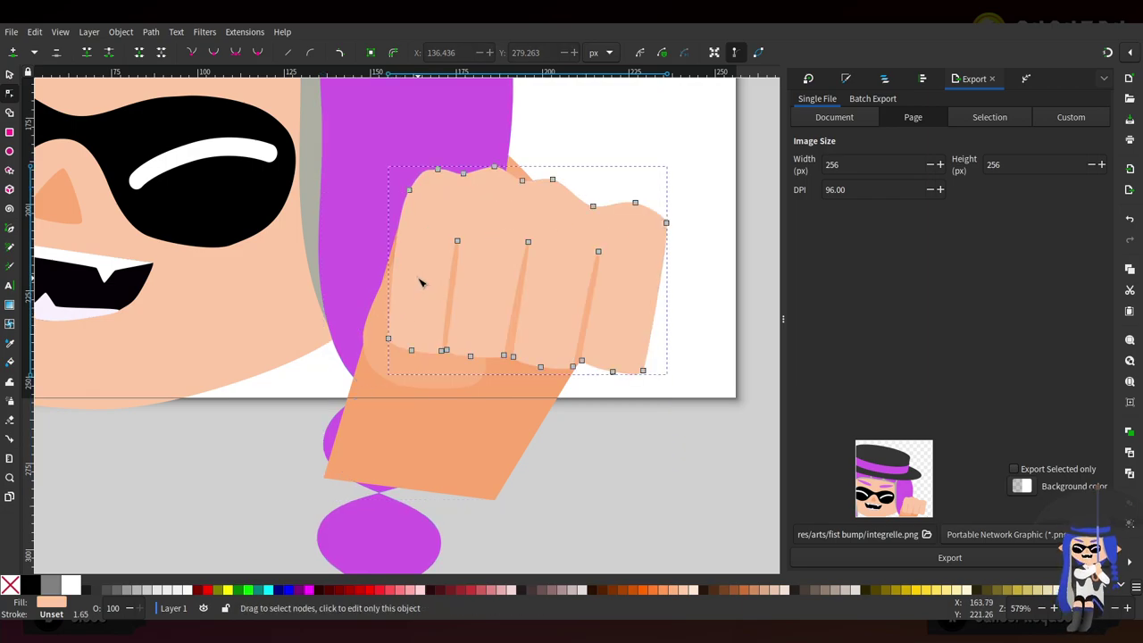
double_click(396, 262)
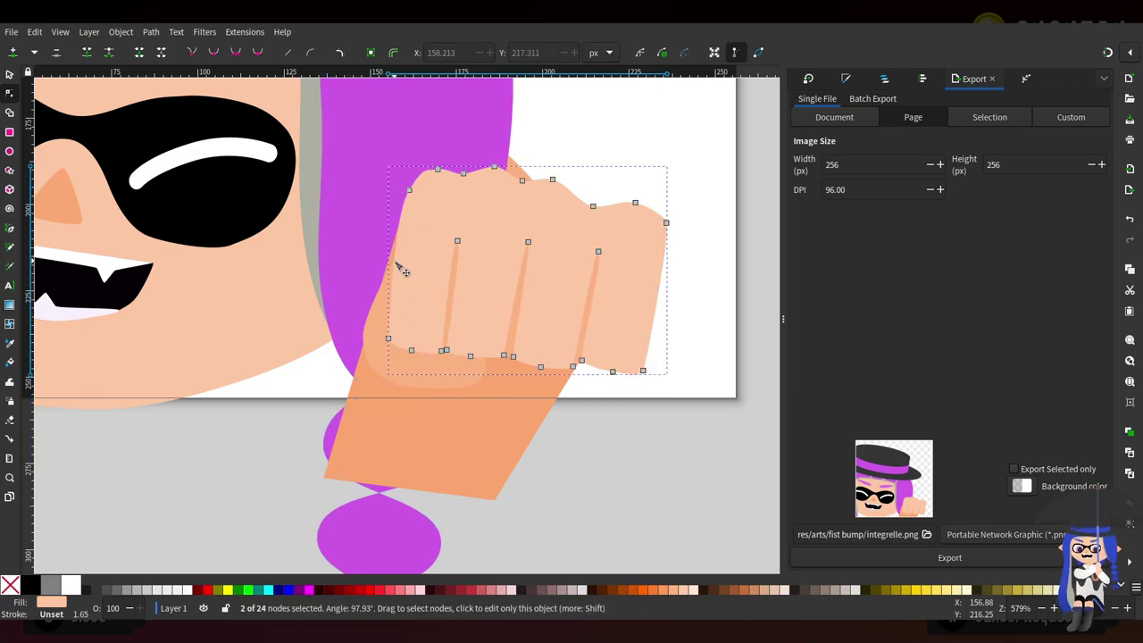
left_click_drag(395, 261, 386, 265)
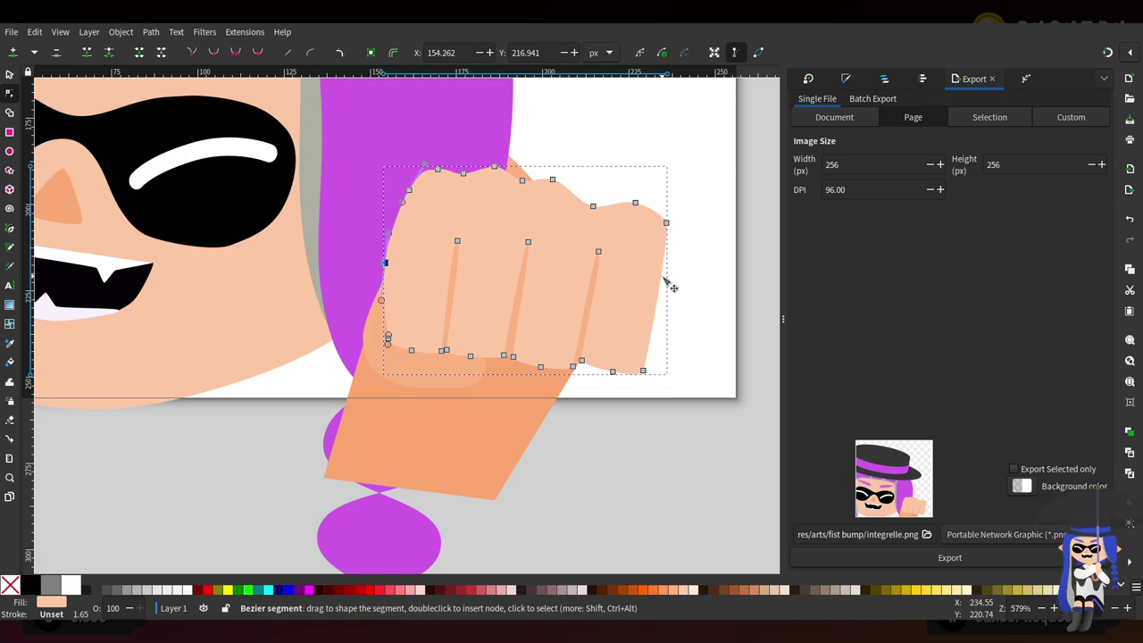
left_click_drag(341, 156, 408, 387)
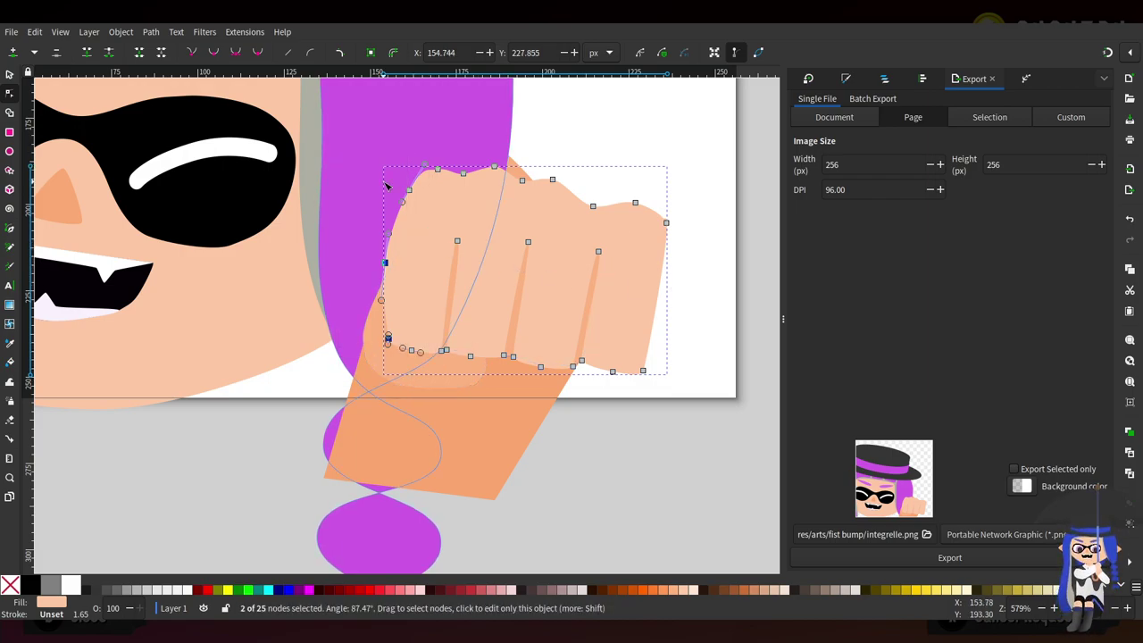
left_click_drag(370, 153, 415, 194)
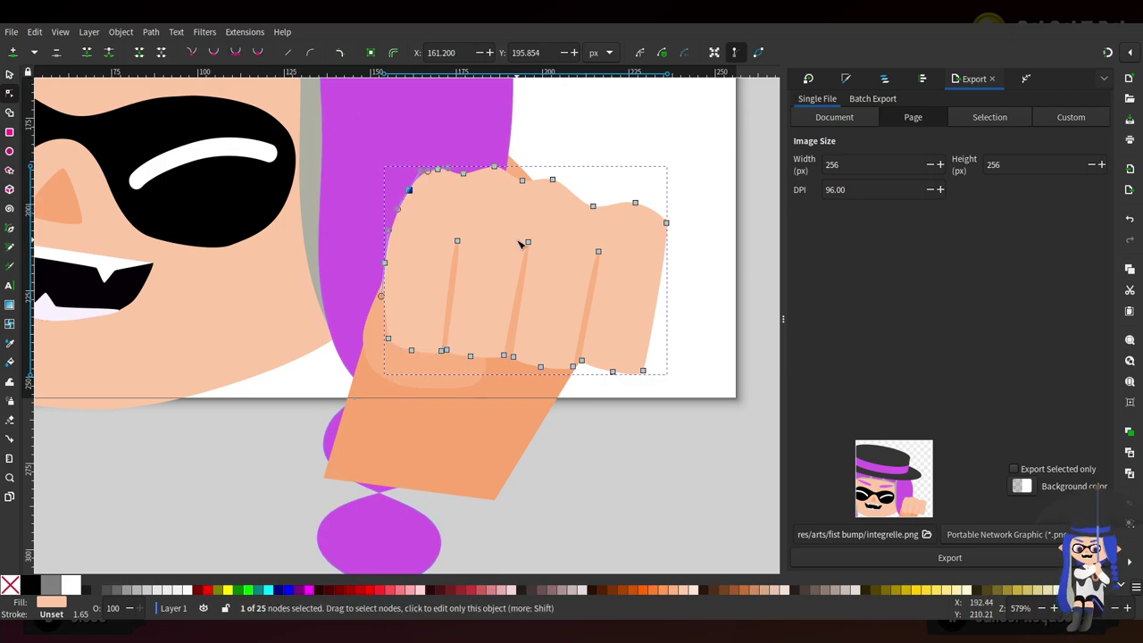
Narrow integrelle's little finger by moving its fingertip nodes and the outer knuckle node inward
scroll(668, 416, "up", 2, "ctrl")
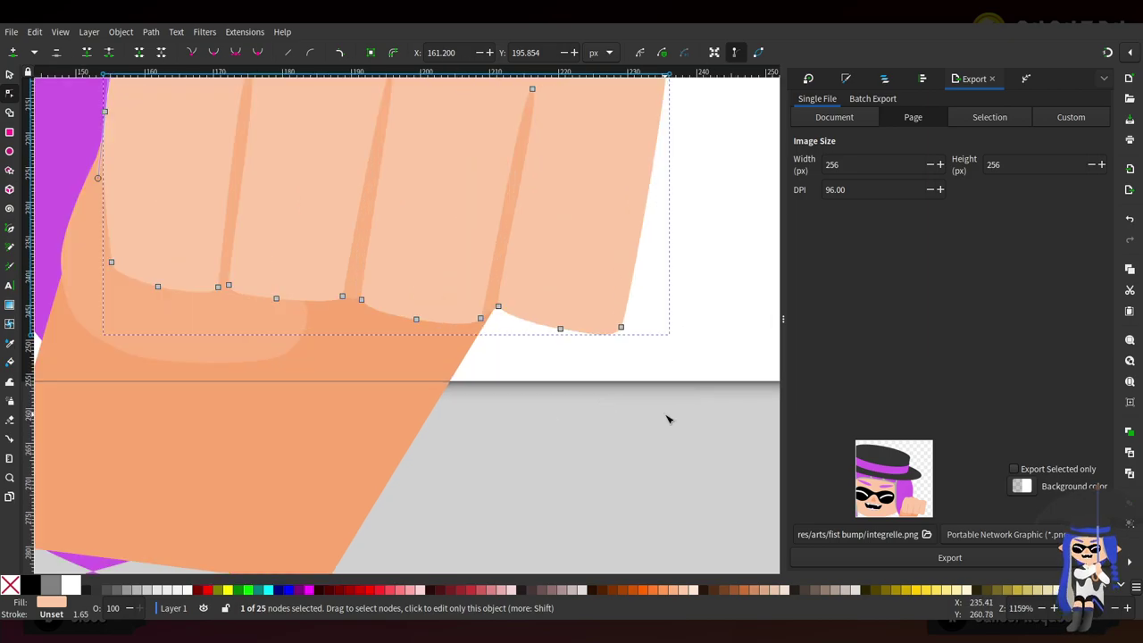
left_click(548, 332)
left_click_drag(569, 337, 601, 329)
scroll(683, 274, "up", 5)
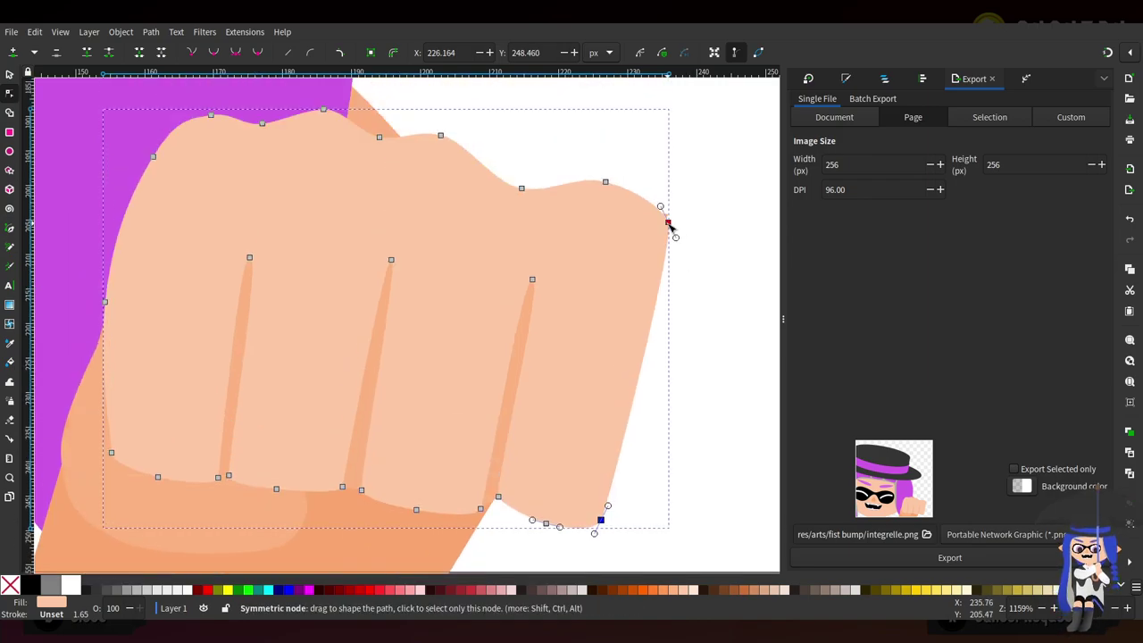
left_click_drag(671, 223, 655, 224)
left_click(670, 249)
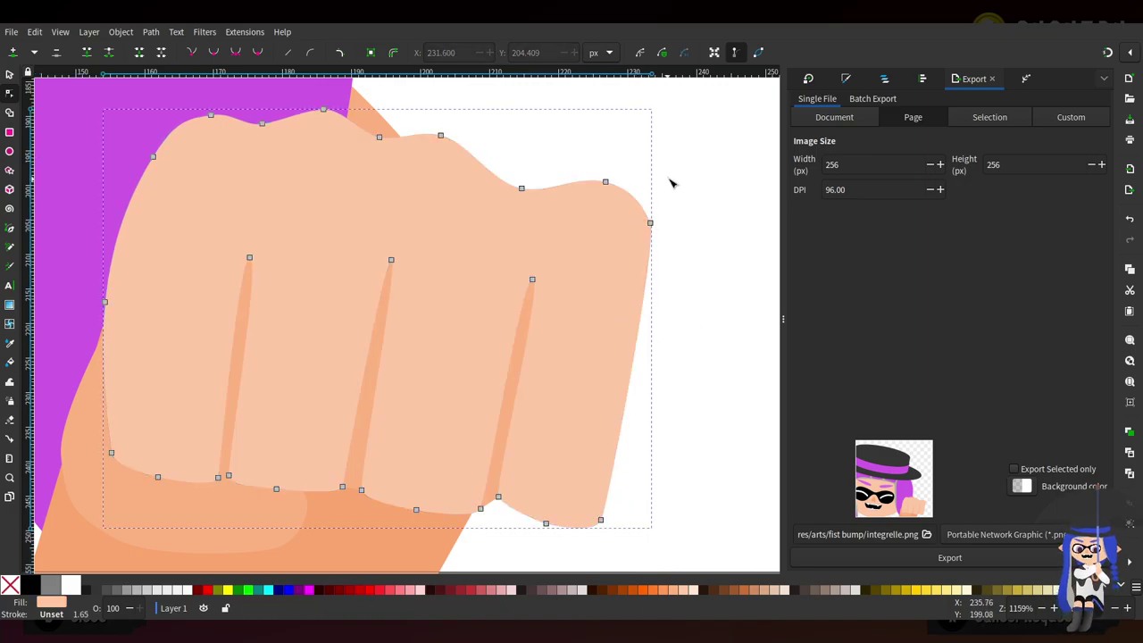
Lower and reshape the two outer knuckles of integrelle's fist by shifting their peak and valley nodes
left_click_drag(606, 182, 598, 197)
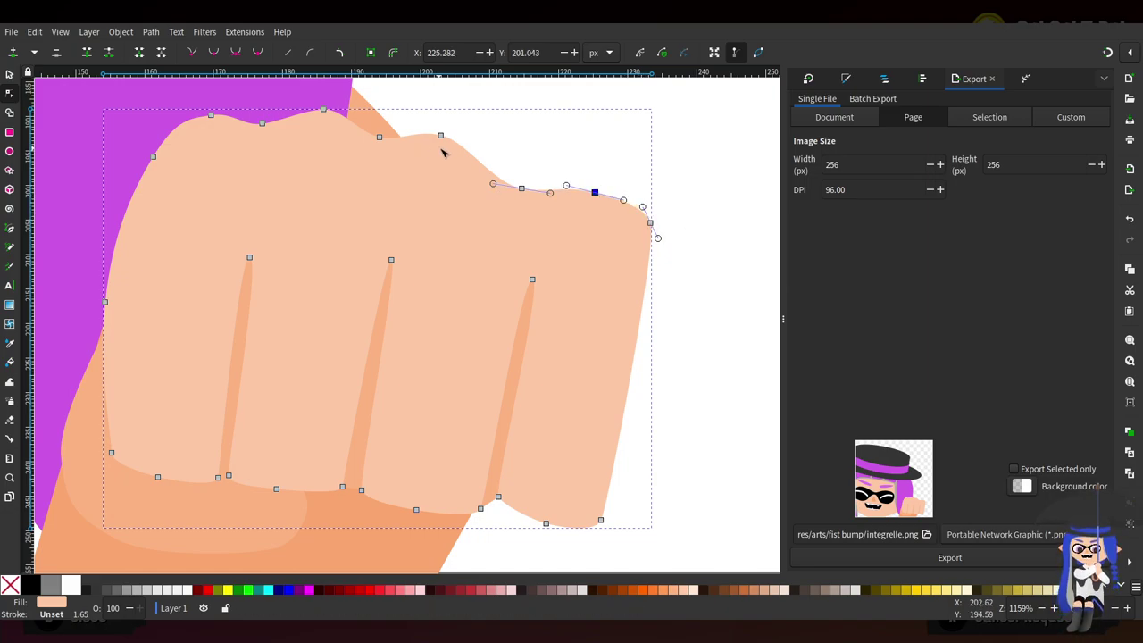
left_click_drag(440, 136, 460, 153)
left_click_drag(379, 139, 390, 148)
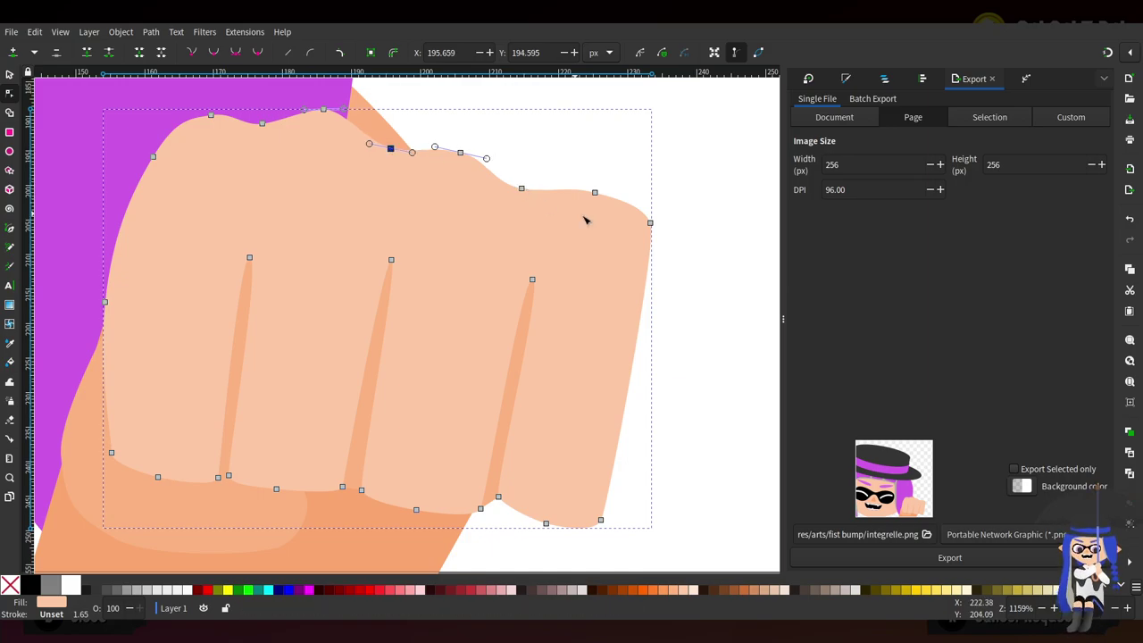
left_click_drag(522, 188, 581, 190)
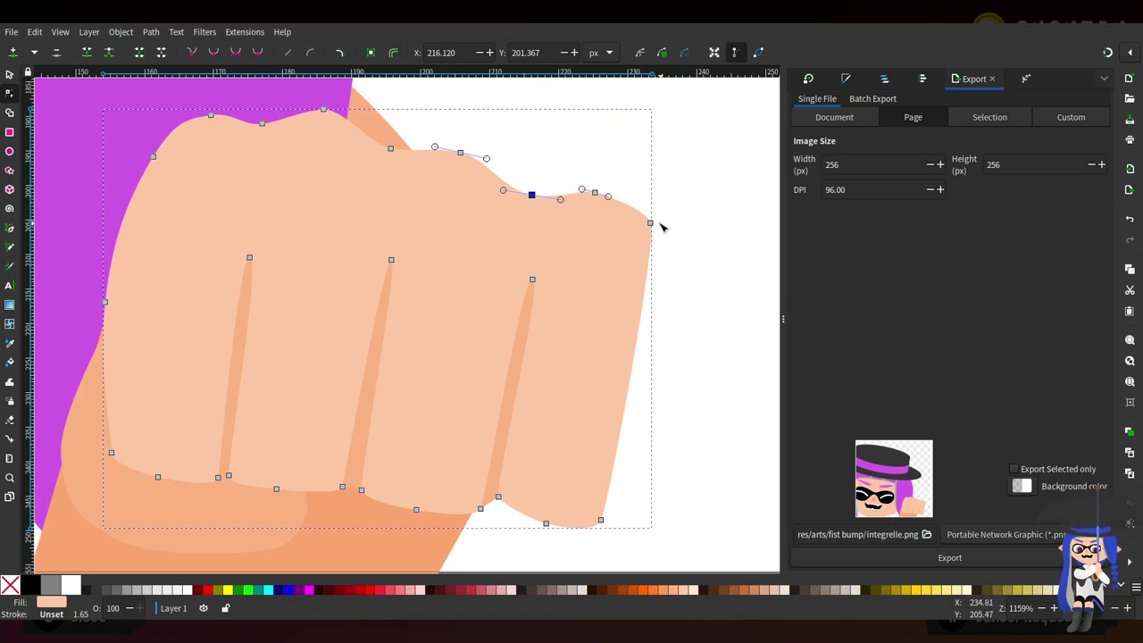
Pull the little finger's outer edge further inward and tuck the forearm's protruding corner node behind integrelle's fist
mouse_move(650, 223)
left_mouse_down()
mouse_move(638, 236)
mouse_move(636, 225)
left_mouse_up()
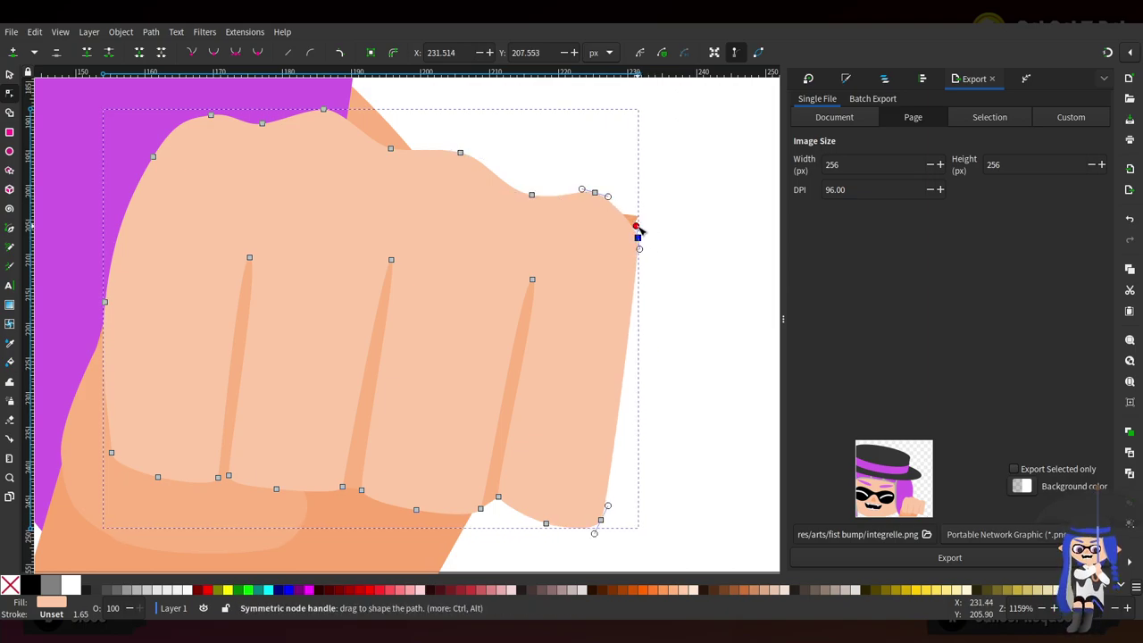
scroll(657, 428, "down", 3)
left_click_drag(601, 424, 595, 425)
key("Escape")
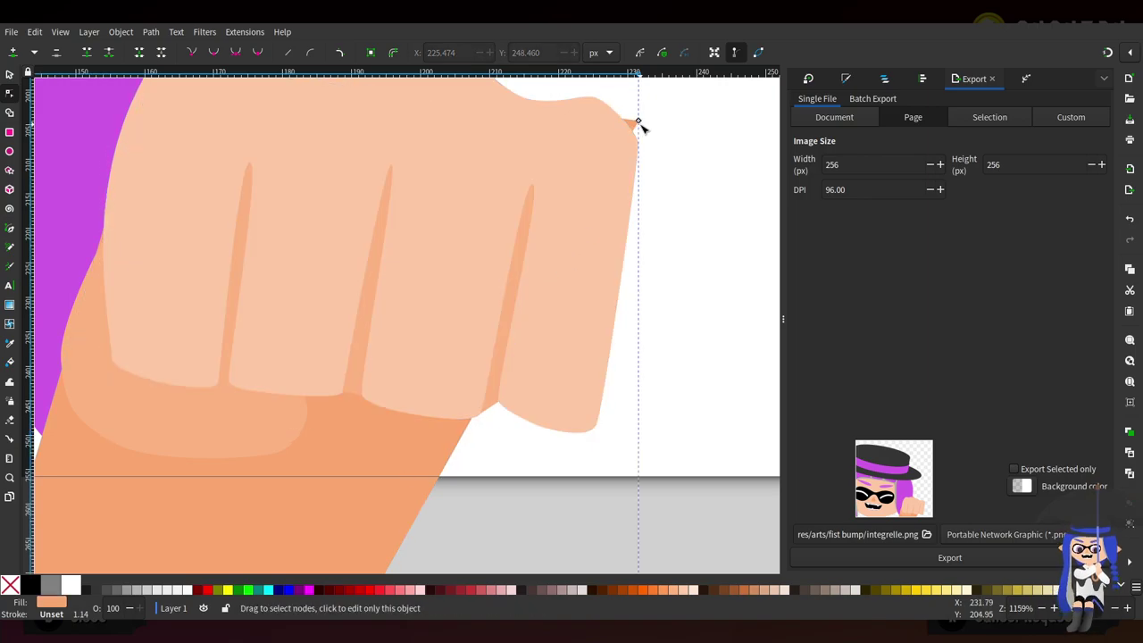
left_click_drag(637, 121, 623, 144)
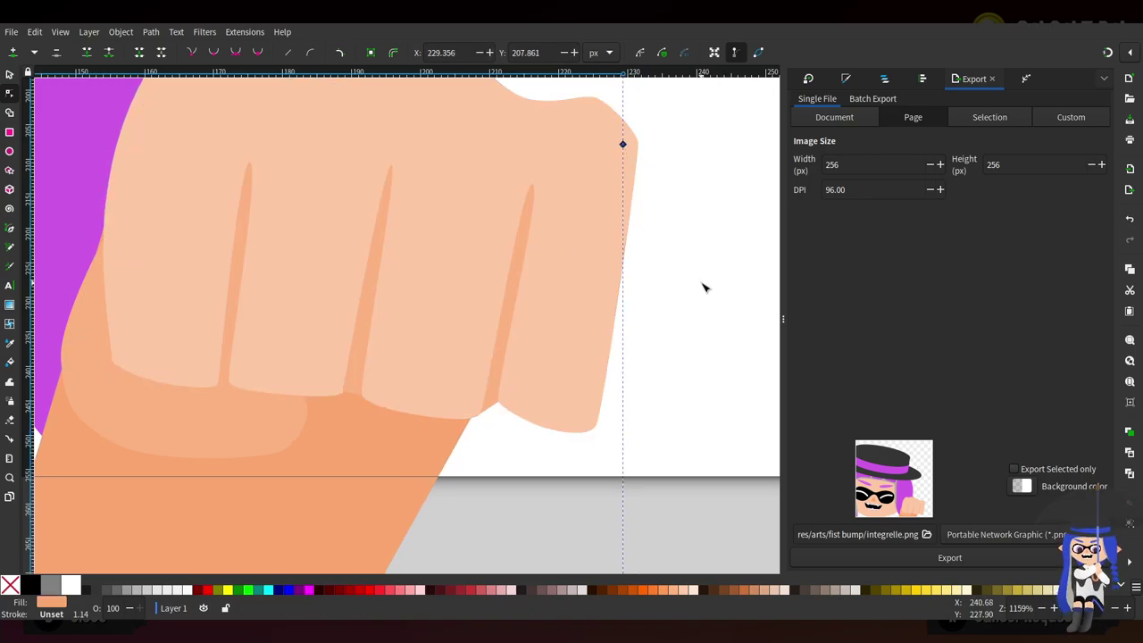
scroll(643, 331, "down", 4)
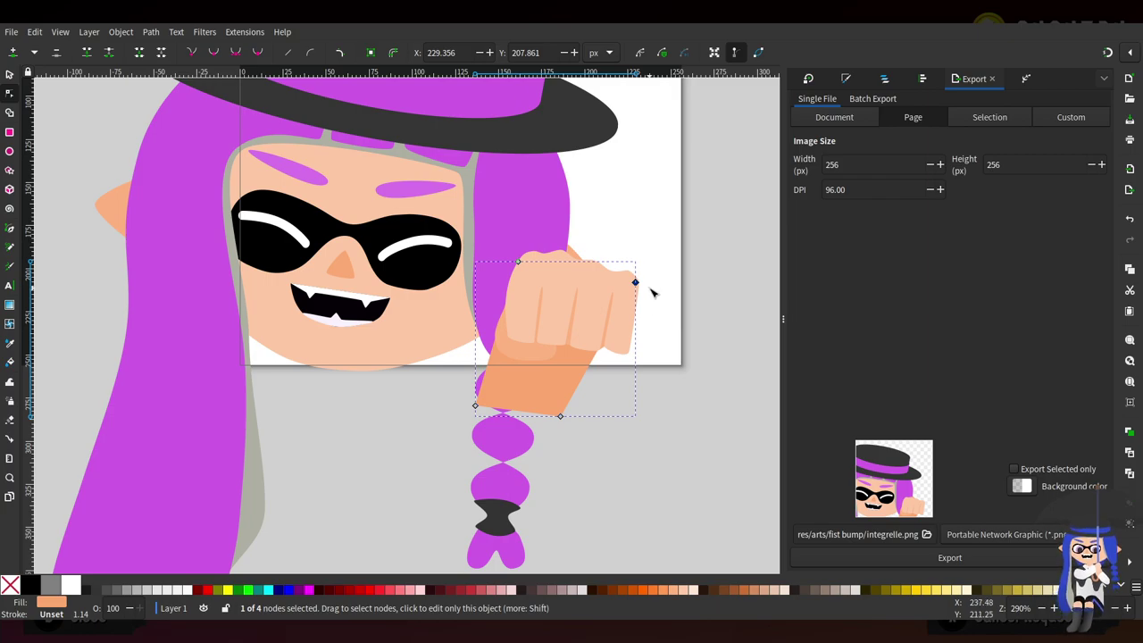
scroll(690, 276, "up", 3)
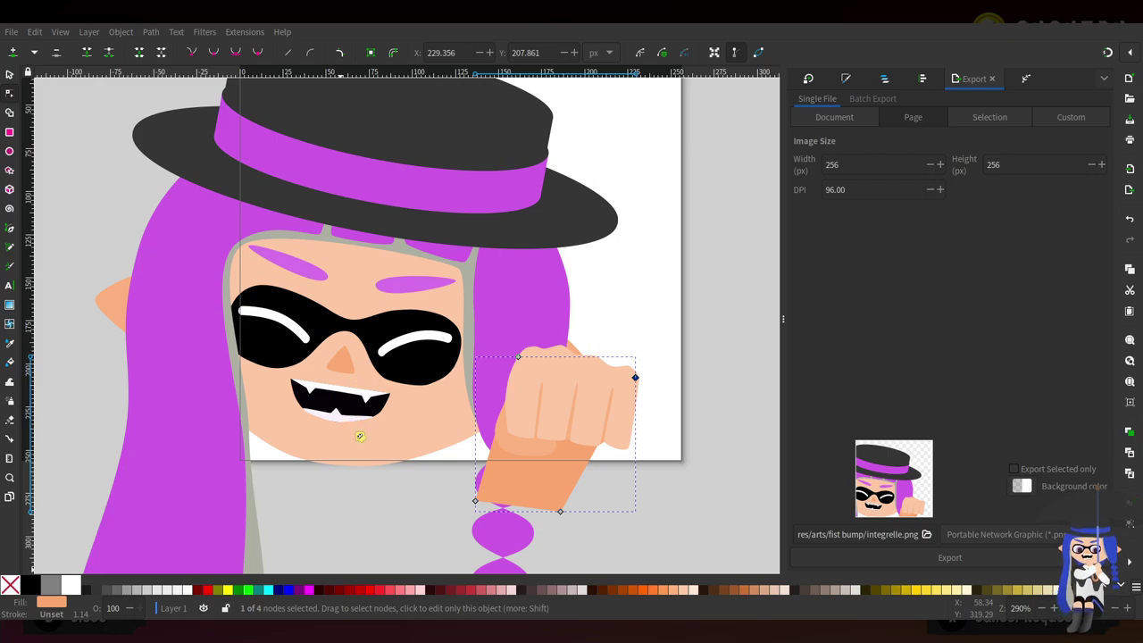
Switch to the summatia drawing, add a node on the fist's face-side edge, and pull it outward
key("ctrl+Tab")
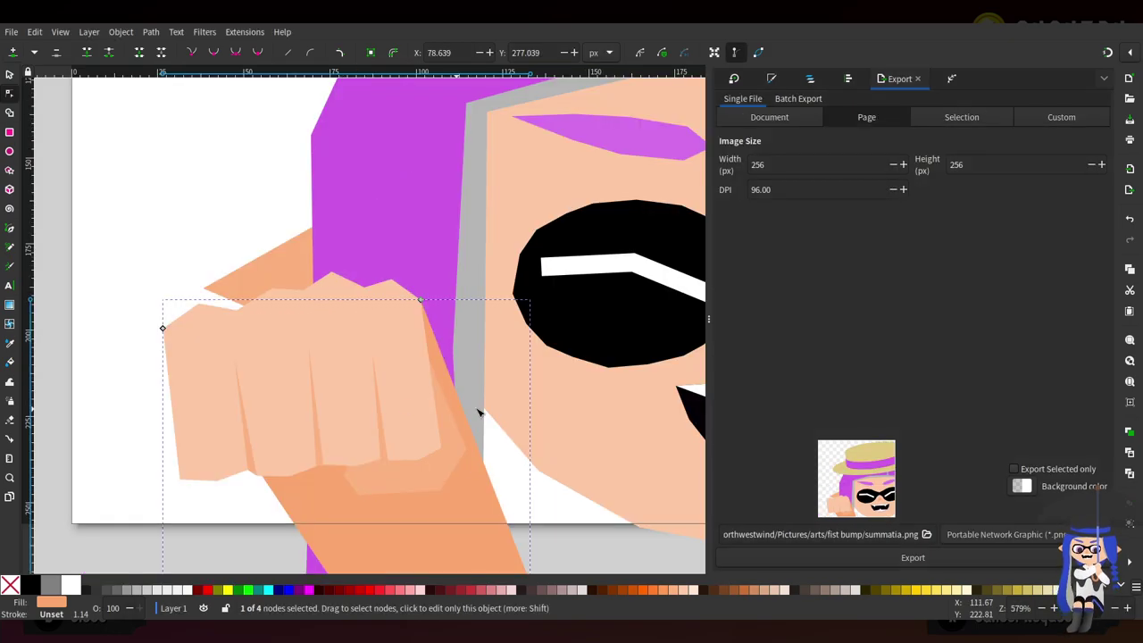
scroll(459, 413, "up", 1, "ctrl")
left_click(388, 348)
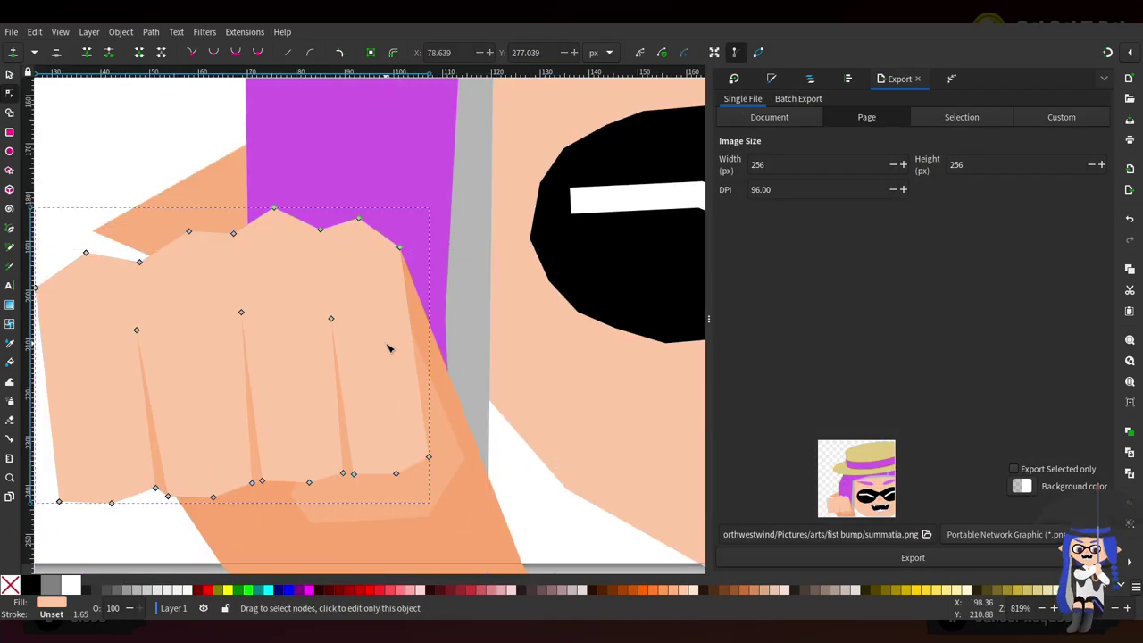
double_click(411, 346)
left_click_drag(411, 347, 425, 342)
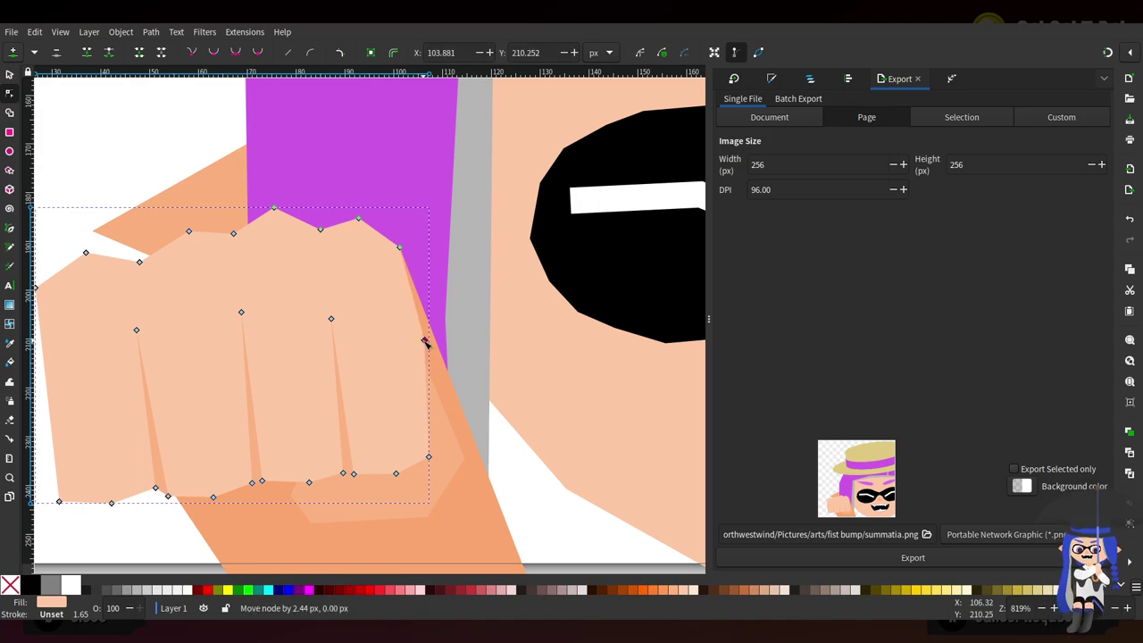
Narrow summatia's little finger by moving its lower and outer nodes inward, and tuck the forearm's outer corner behind the fist
scroll(286, 386, "left", 5)
left_click_drag(249, 502, 314, 505)
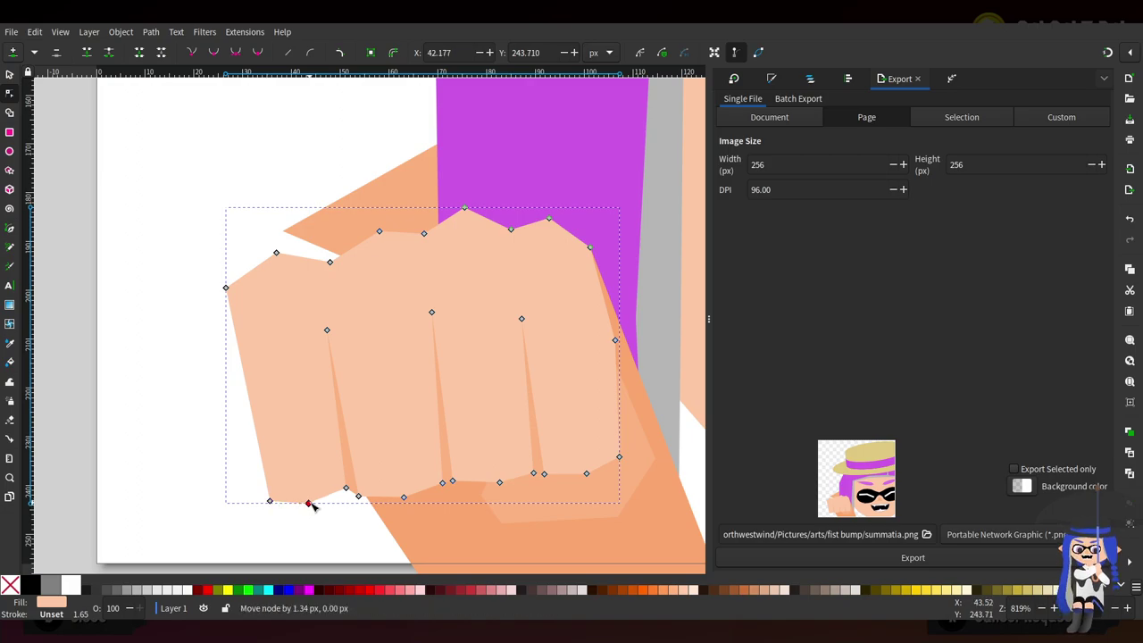
mouse_move(226, 288)
left_mouse_down()
mouse_move(482, 524)
mouse_move(229, 286)
left_mouse_up()
left_click(226, 288)
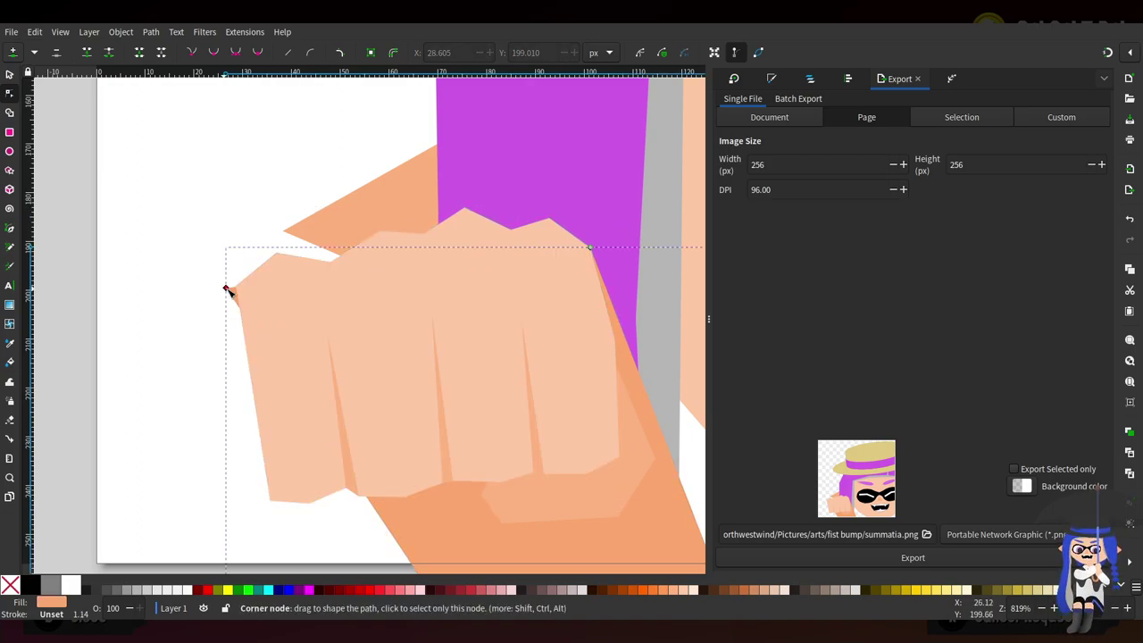
Examine the whole summatia figure, from the straw hat and fist down to the ends of the long hair
scroll(295, 279, "down", 4)
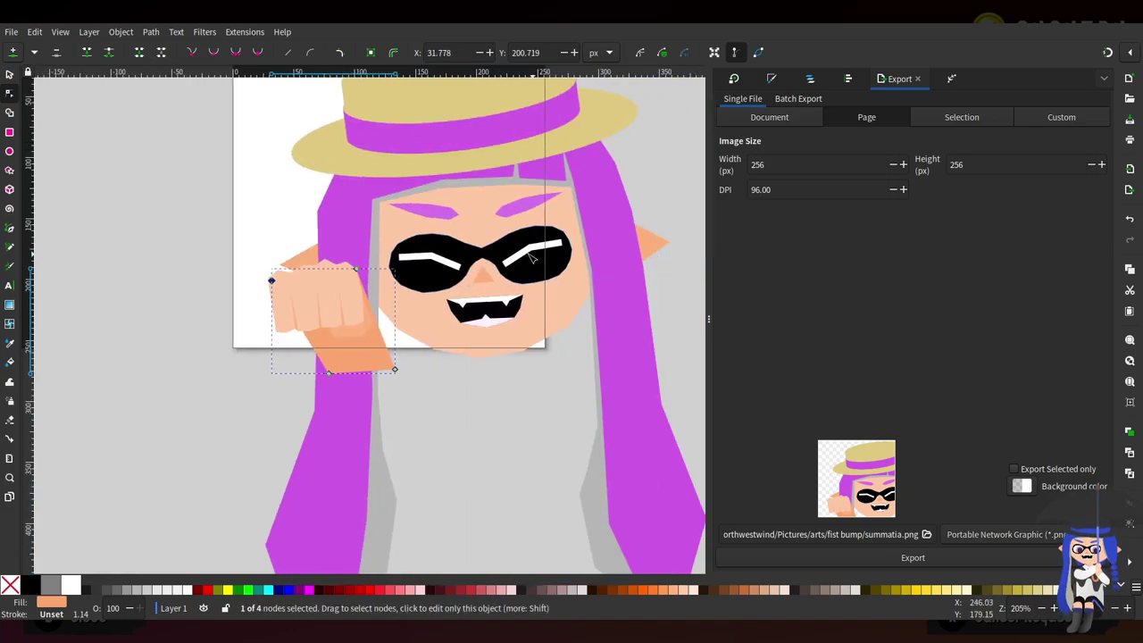
scroll(527, 284, "down", 3)
scroll(536, 291, "down", 3)
scroll(550, 297, "up", 6)
scroll(552, 300, "down", 3)
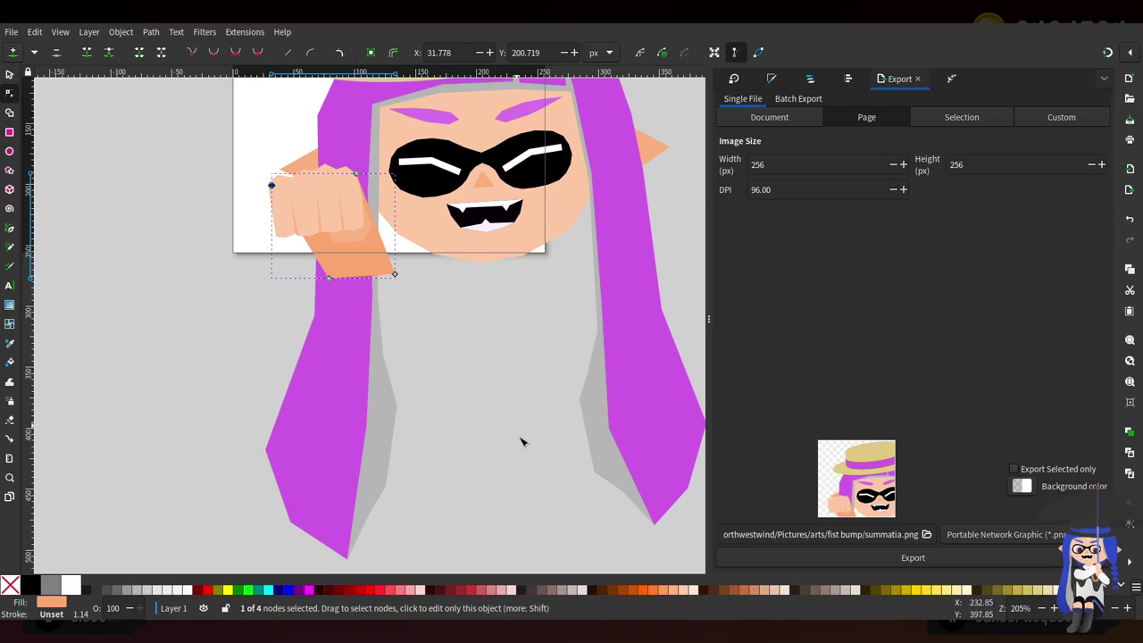
scroll(497, 252, "down", 4)
scroll(529, 343, "up", 5)
scroll(474, 326, "down", 3)
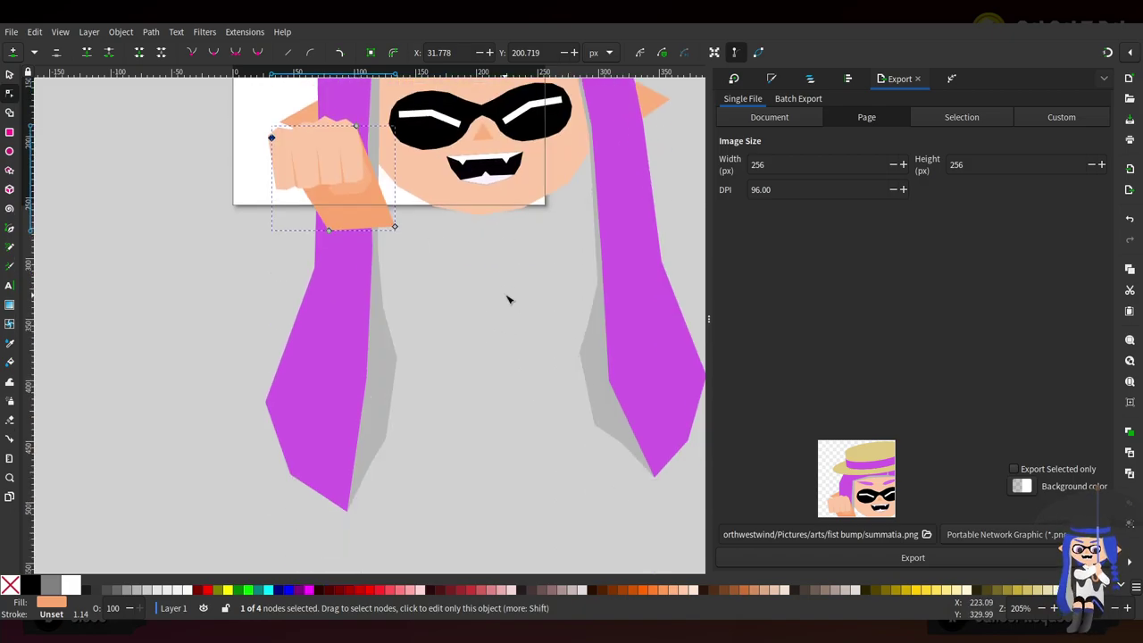
Export the summatia page as a PNG at 2048 px wide and high
scroll(546, 275, "down", 3)
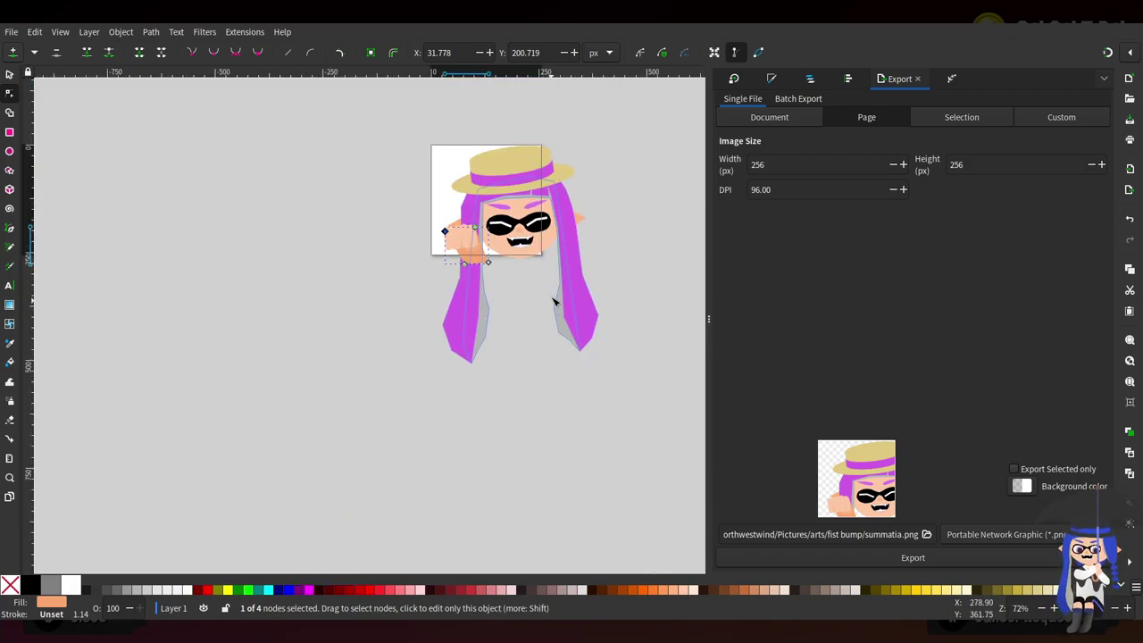
scroll(572, 330, "up", 3)
scroll(579, 339, "up", 5)
double_click(795, 164)
type("2048")
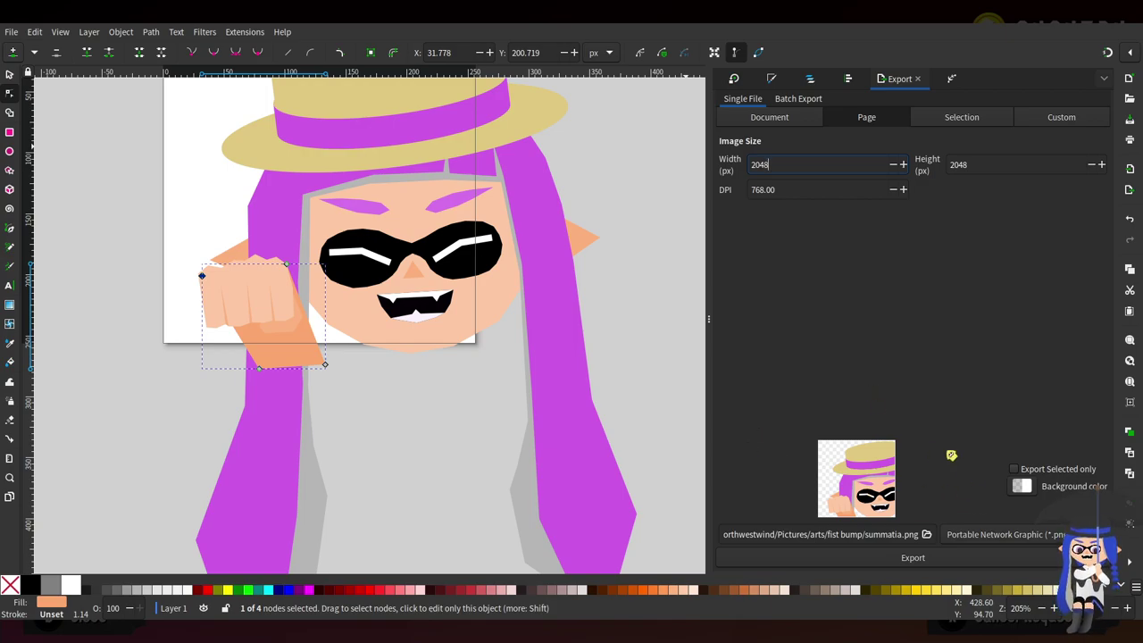
left_click(880, 555)
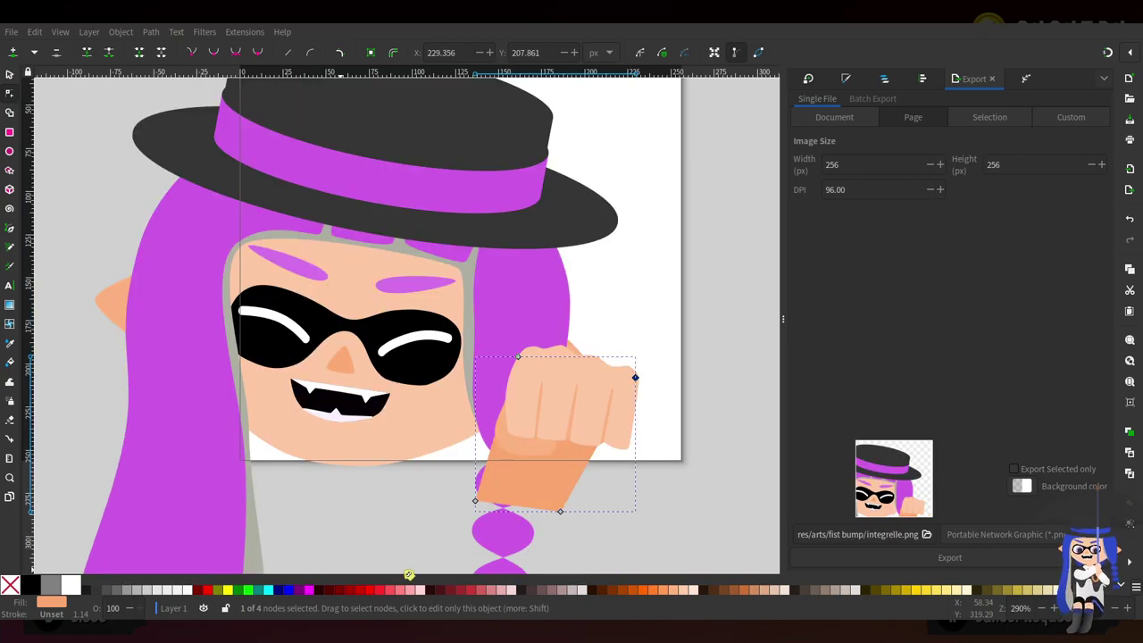
Switch to the integrelle drawing, export its page as a 2048 px PNG, and save the drawing
type("20")
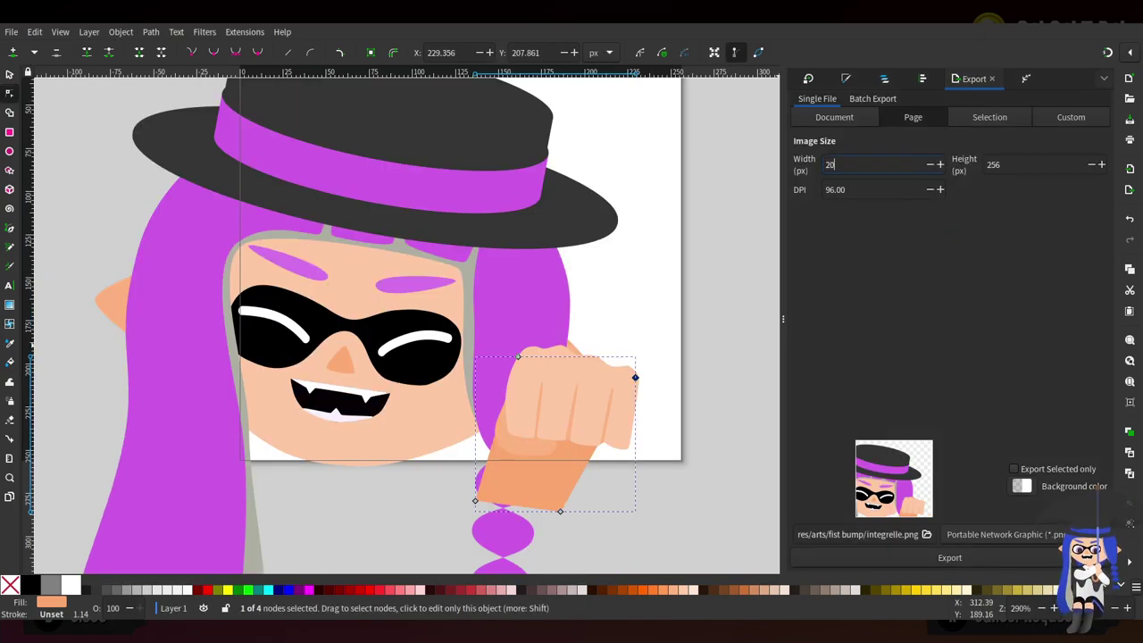
type("48")
left_click(901, 557)
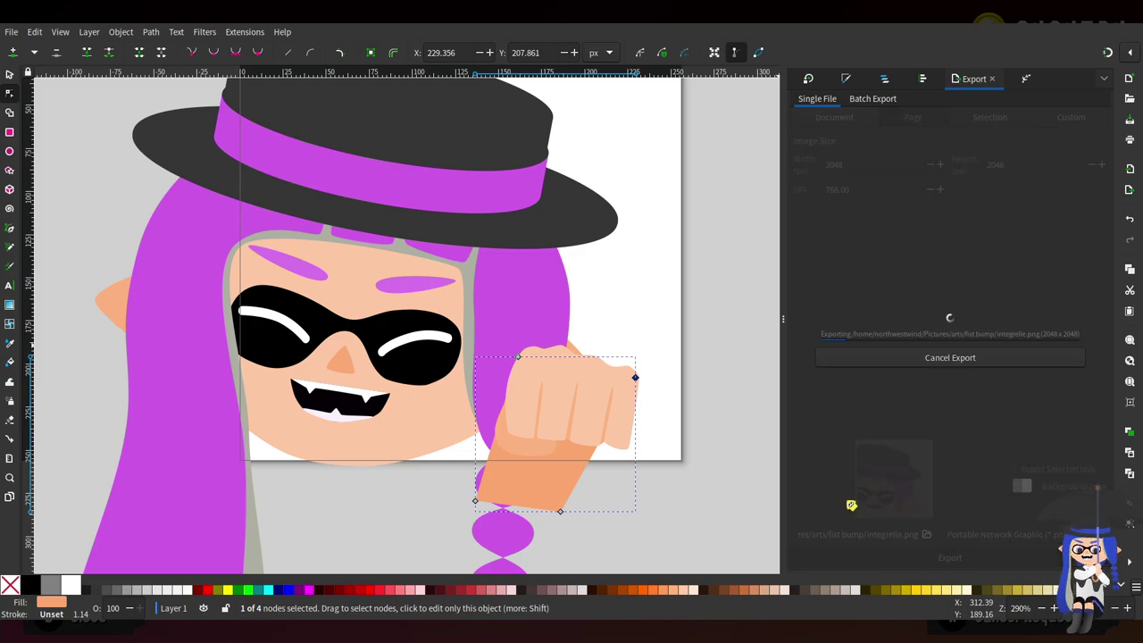
key("ctrl+s")
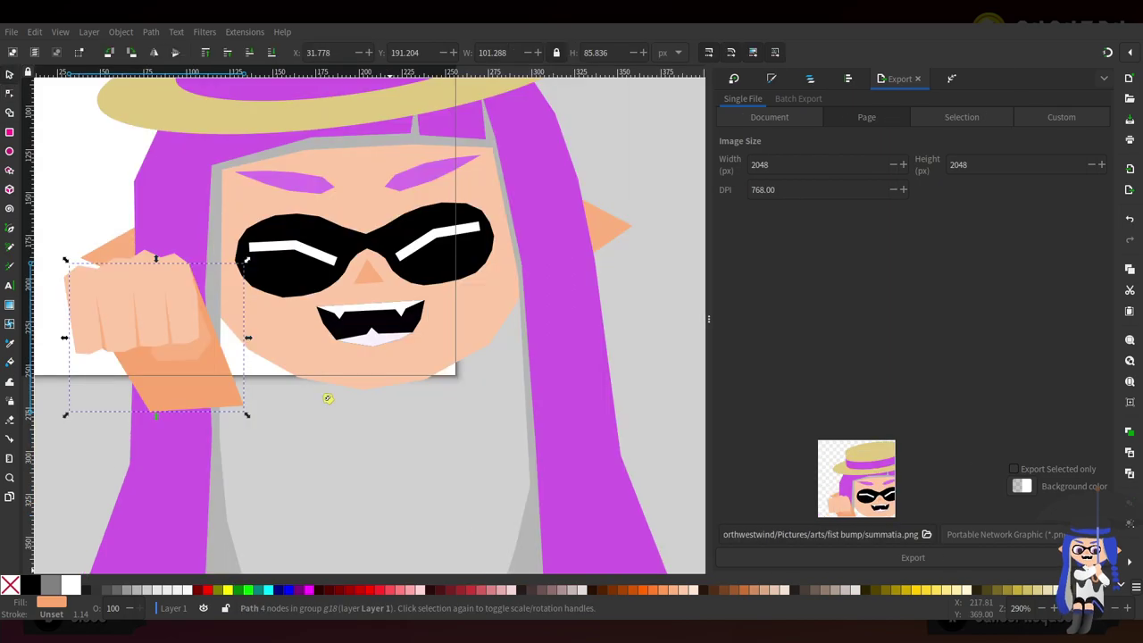
In the summatia drawing, scale the head and hat groups together to about 347 px wide and shift them up and away from the page's right edge
key("s")
scroll(444, 268, "down", 2)
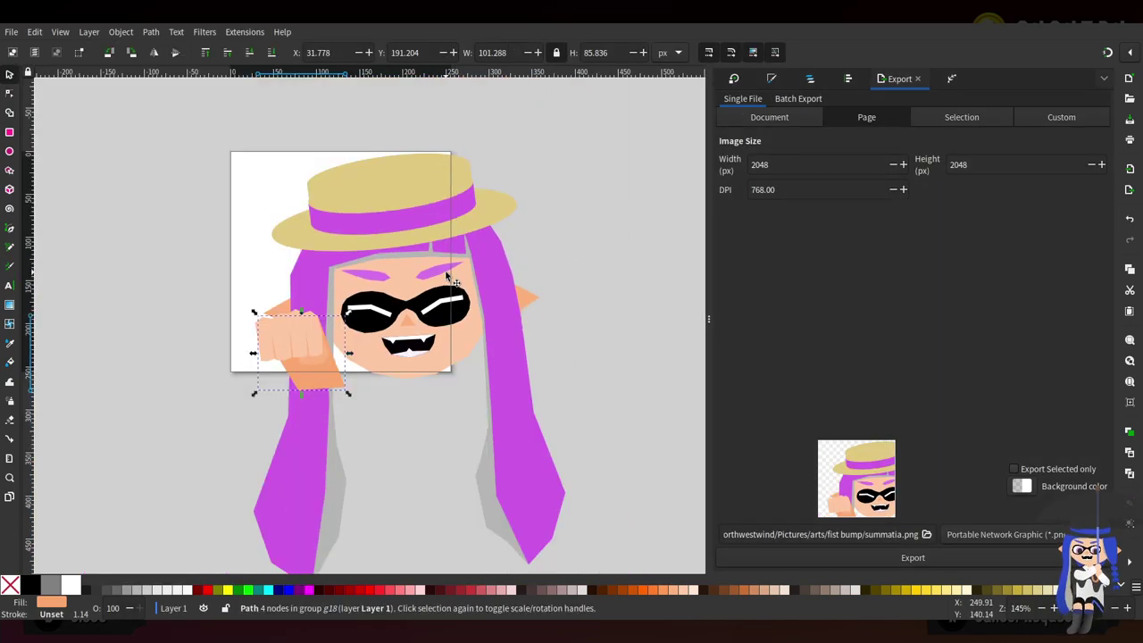
left_click(452, 279)
scroll(482, 250, "up", 1)
left_click(426, 235, "shift")
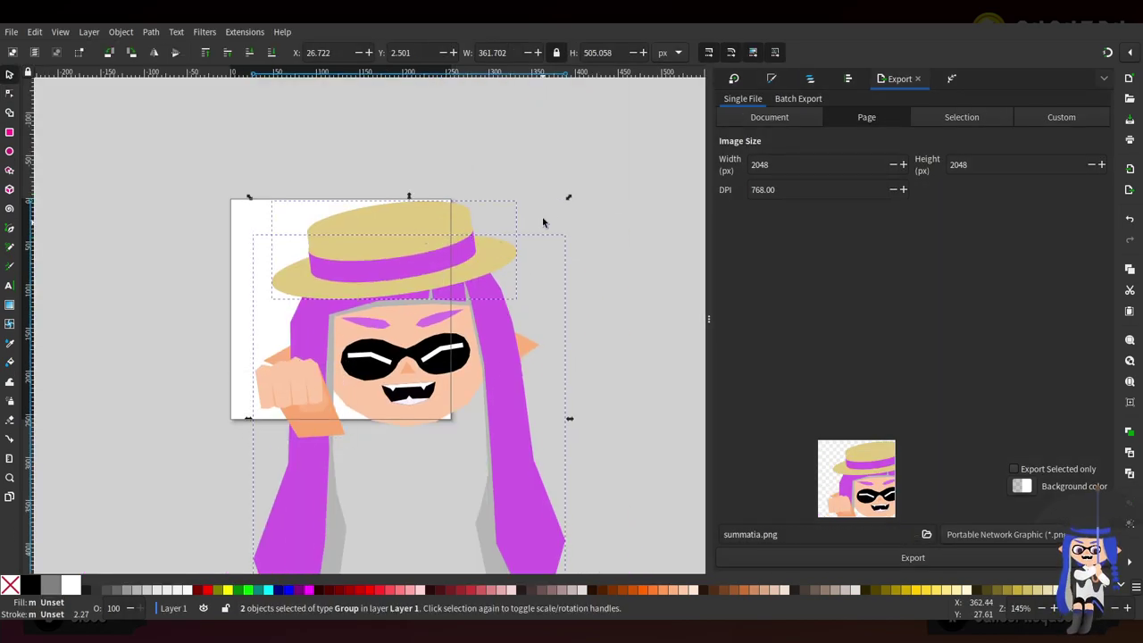
left_click_drag(569, 197, 558, 199)
scroll(462, 396, "up", 1)
scroll(462, 396, "up", 1)
left_click_drag(438, 375, 427, 356)
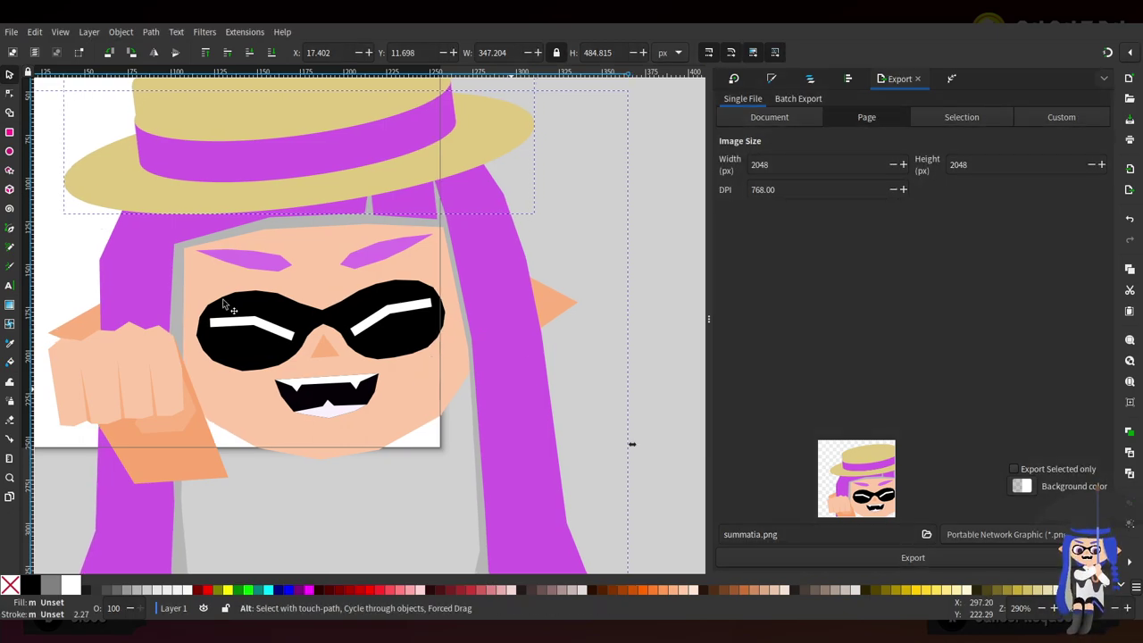
Edit the hair and hair under paths together, pulling their inner-edge nodes beside the right cheek inward against the face
left_click(9, 92)
left_click(510, 390)
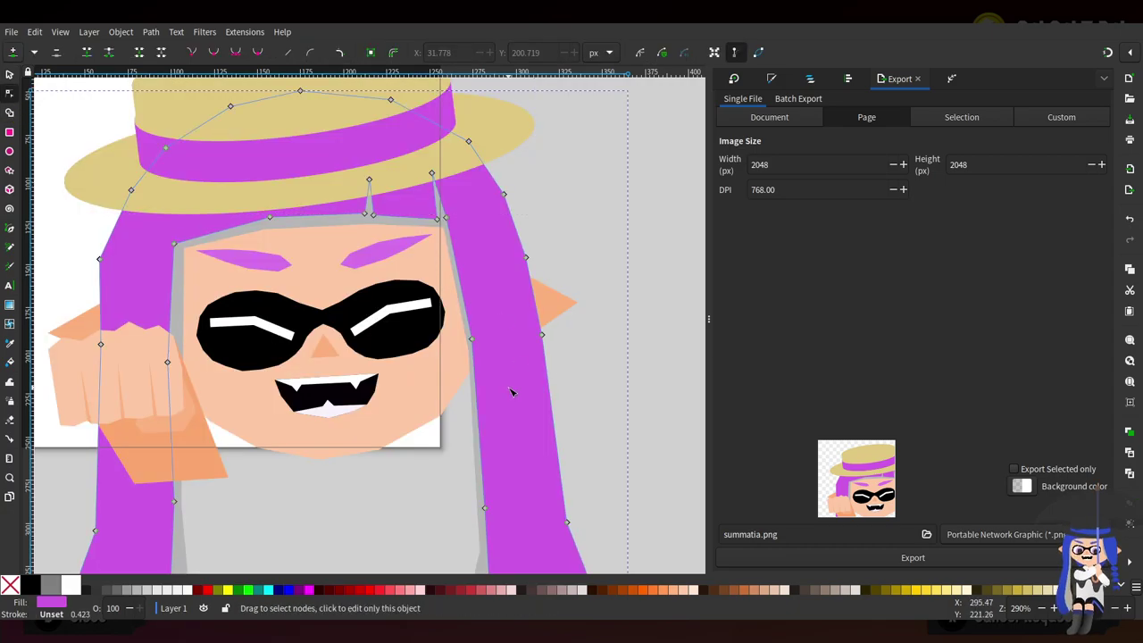
scroll(535, 375, "down", 5)
scroll(518, 325, "up", 3)
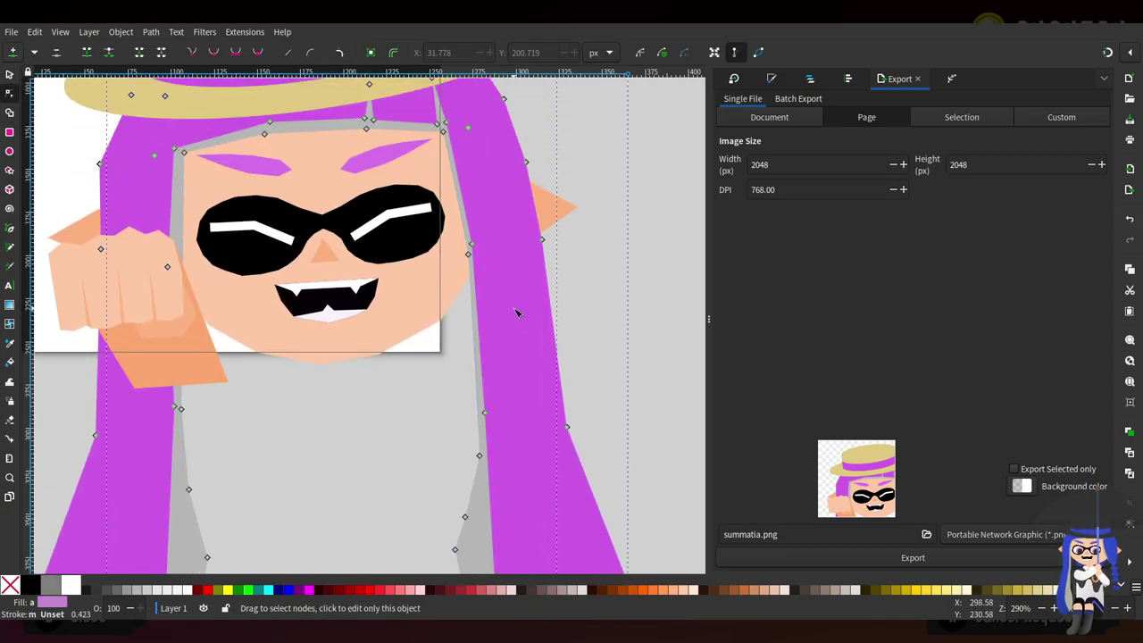
left_click_drag(482, 246, 443, 268)
Move the hair group above the face feat group in the head's stacking order
left_click(811, 78)
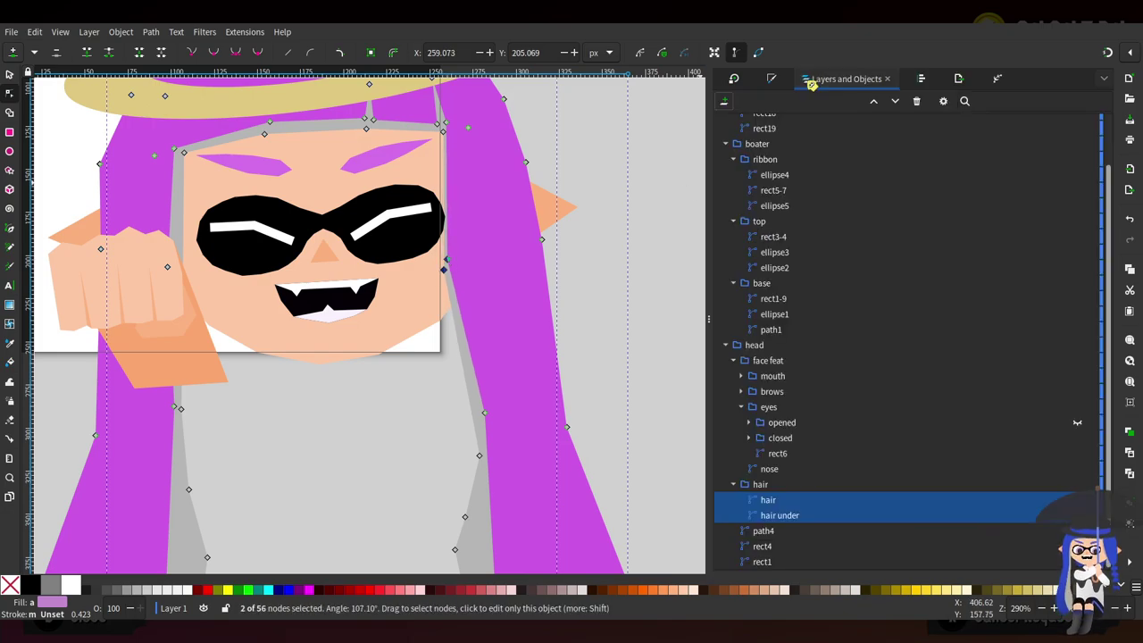
left_click(755, 361)
left_click(894, 101)
Pull the right strand's lower inner nodes inward below the chin and shift the under-hair node at the cheek slightly up and inward
left_click(503, 274)
left_click(474, 494, "shift")
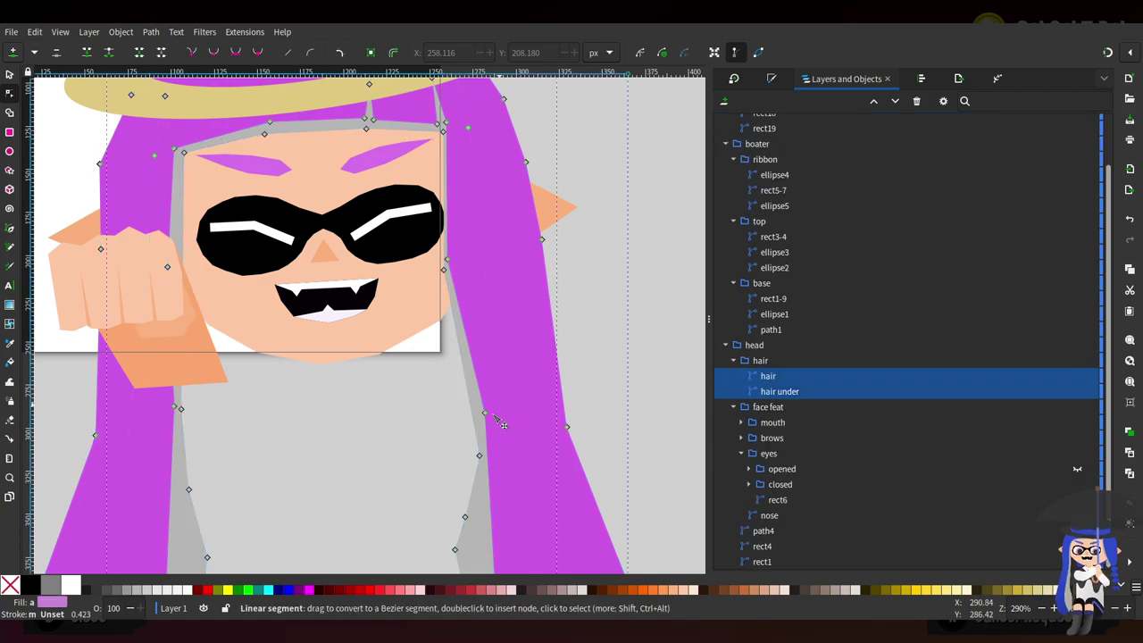
left_click_drag(520, 390, 389, 416)
scroll(453, 281, "up", 1)
scroll(453, 281, "up", 1)
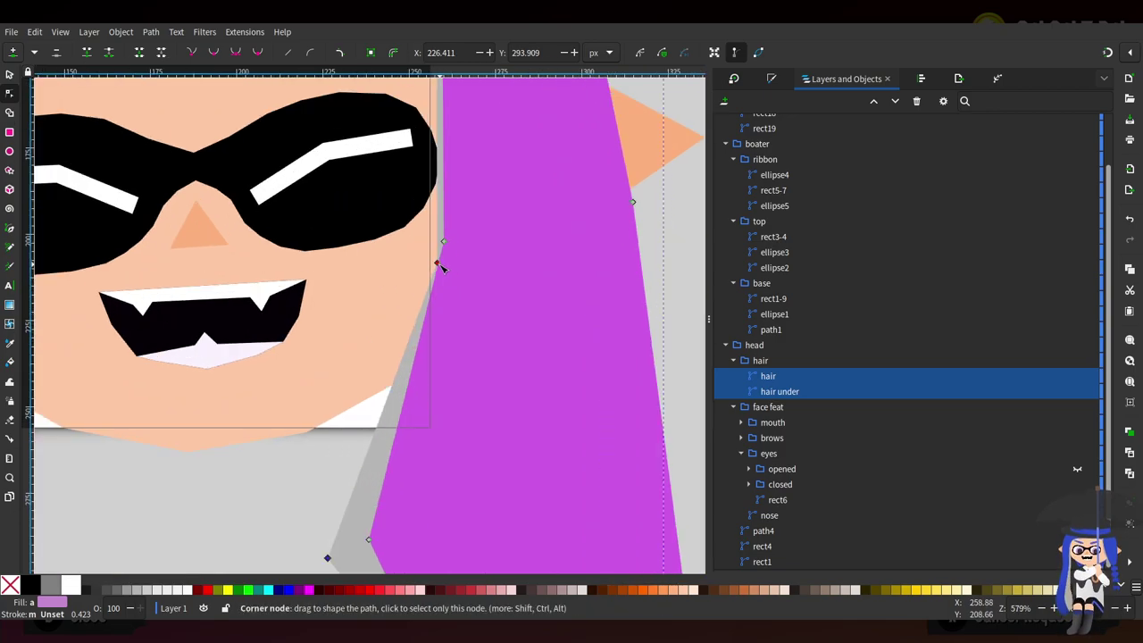
scroll(499, 317, "down", 3)
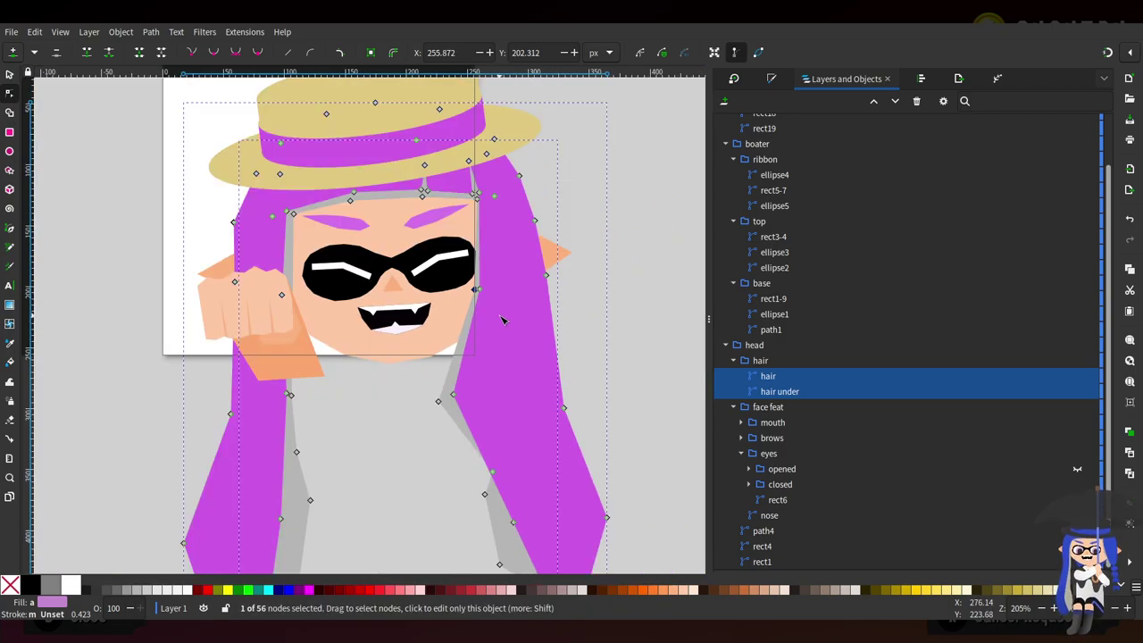
Move the right strand's inner bend nodes back outward, leaving only a narrow strip of under-hair along the edge
key("ctrl+shift+e")
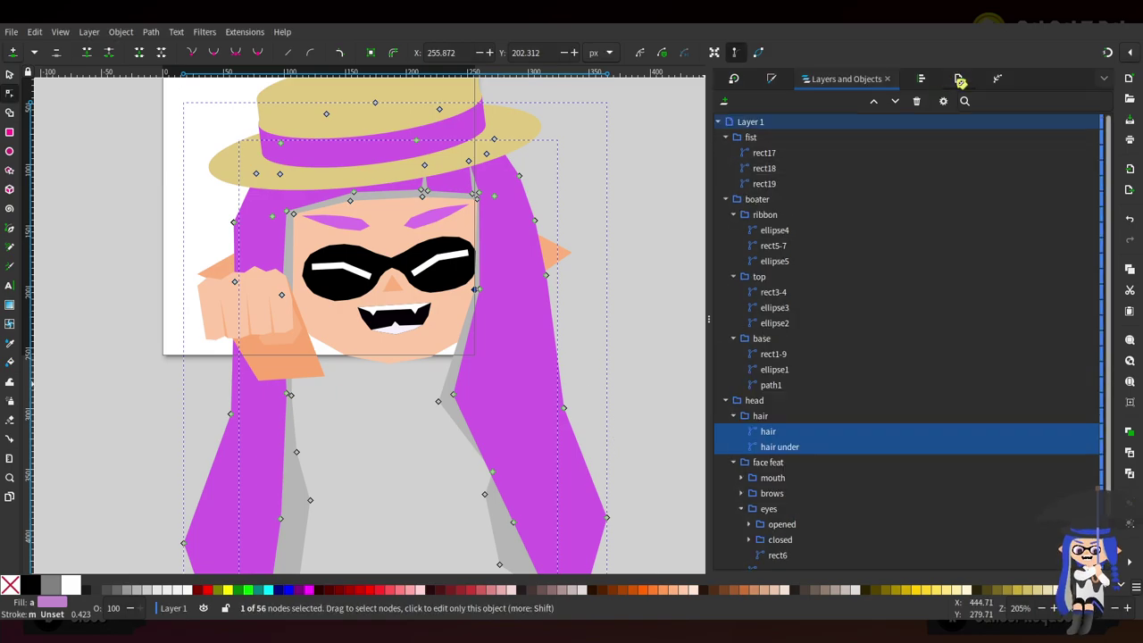
scroll(534, 377, "up", 2)
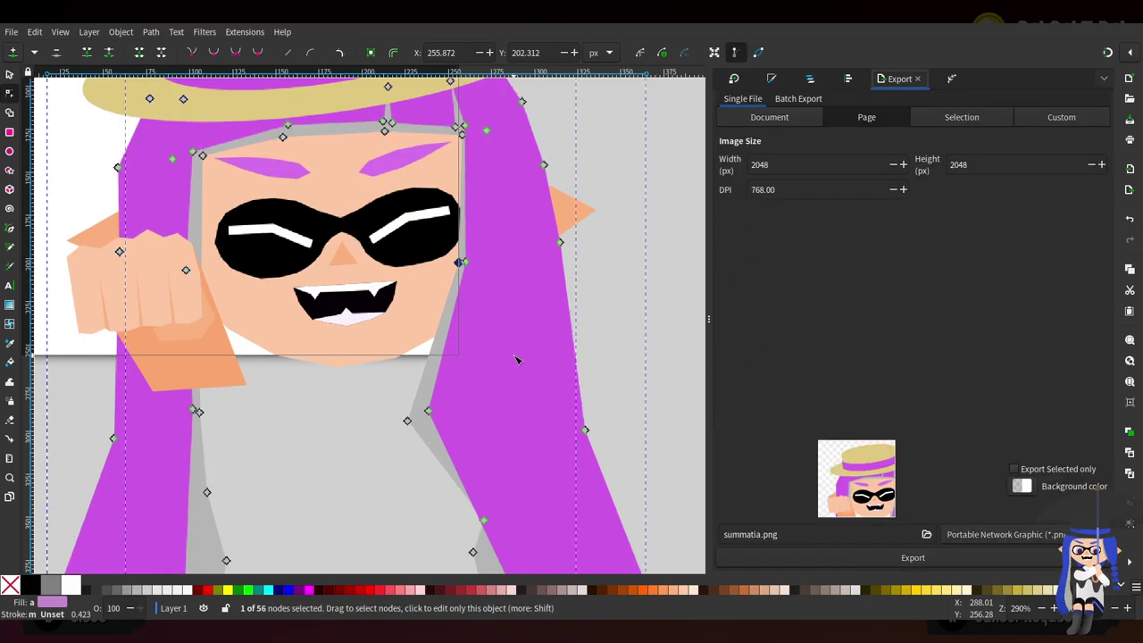
scroll(504, 277, "up", 3)
scroll(472, 346, "down", 2)
left_click_drag(336, 456, 419, 536)
mouse_move(395, 484)
left_mouse_down()
mouse_move(418, 474)
mouse_move(405, 468)
left_mouse_up()
Save the summatia drawing and export the adjusted page to summatia.png at 2048 px
key("ctrl+s")
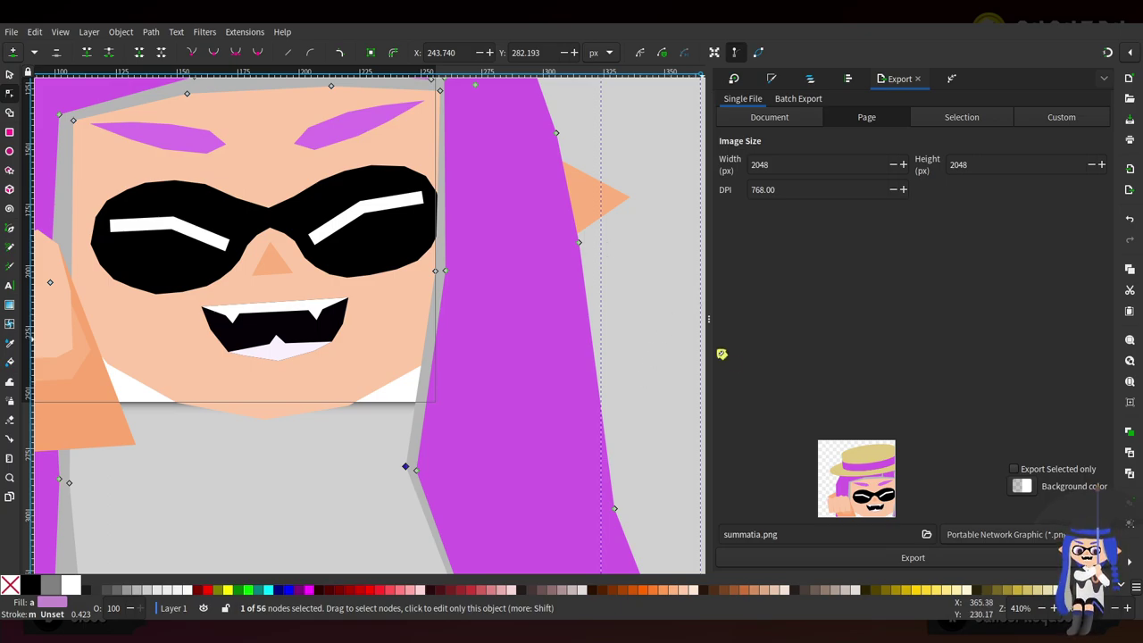
left_click(886, 558)
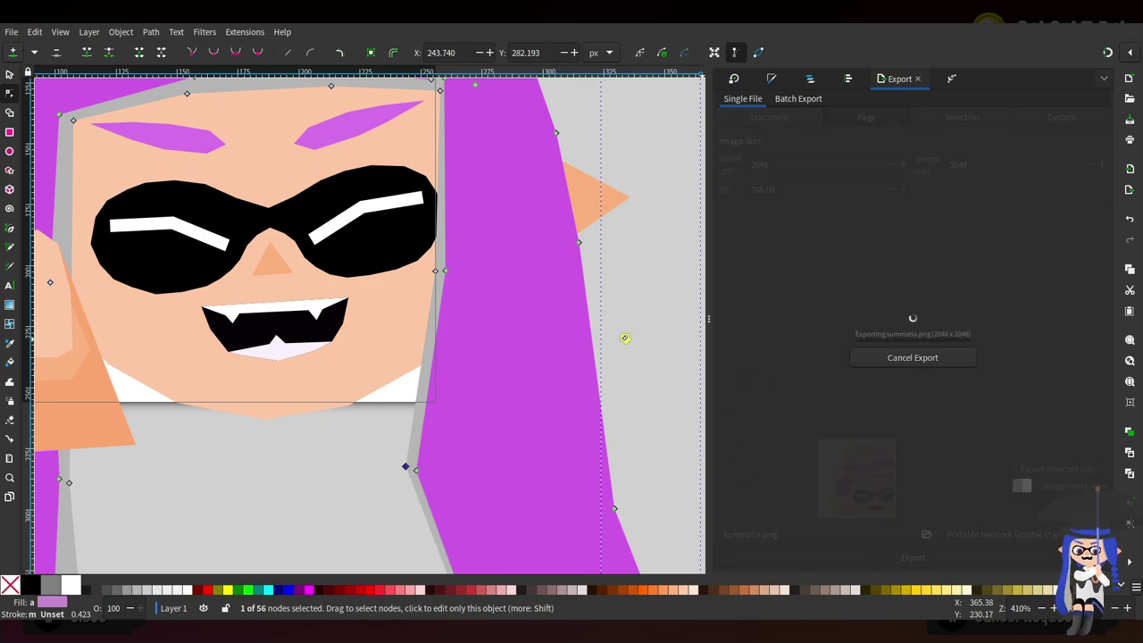
scroll(620, 383, "left", 6)
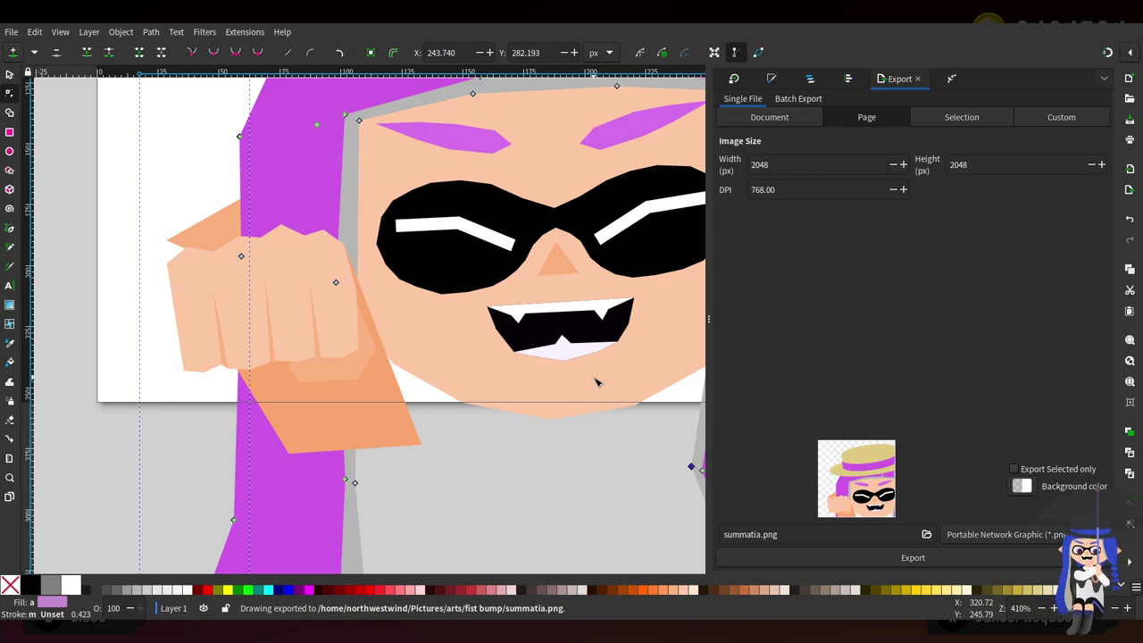
key("ctrl+s")
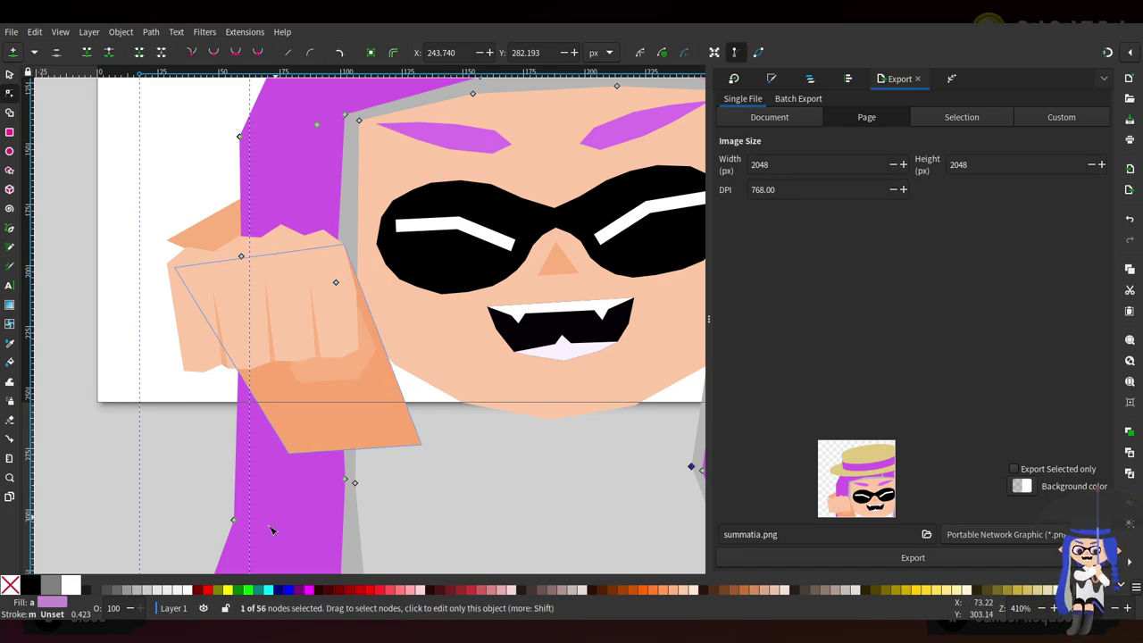
key("ctrl+shift+e")
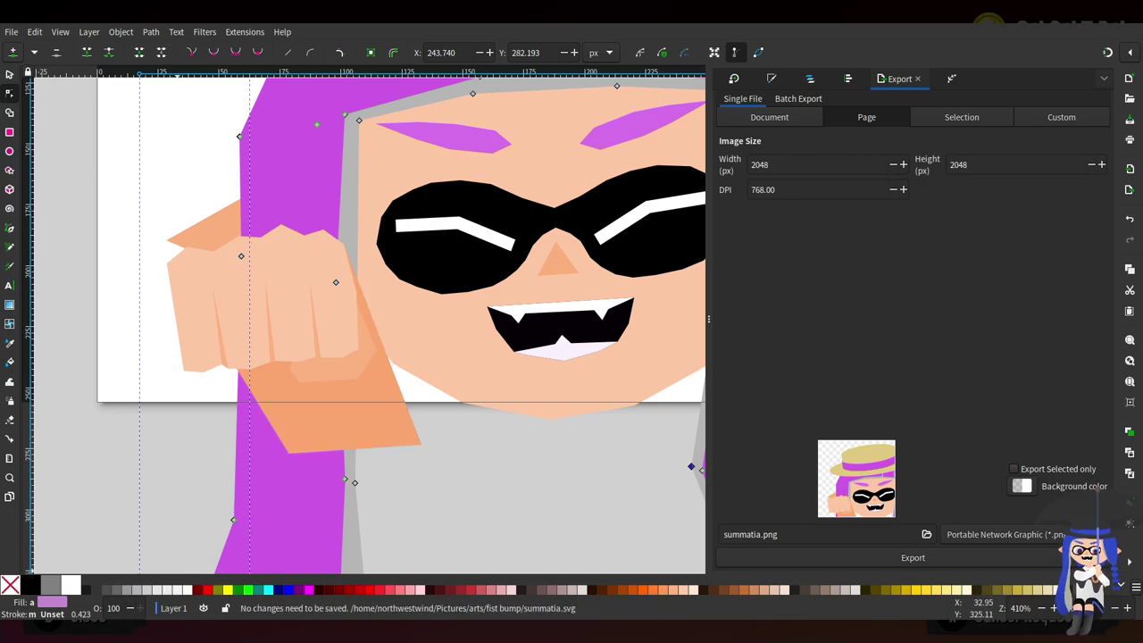